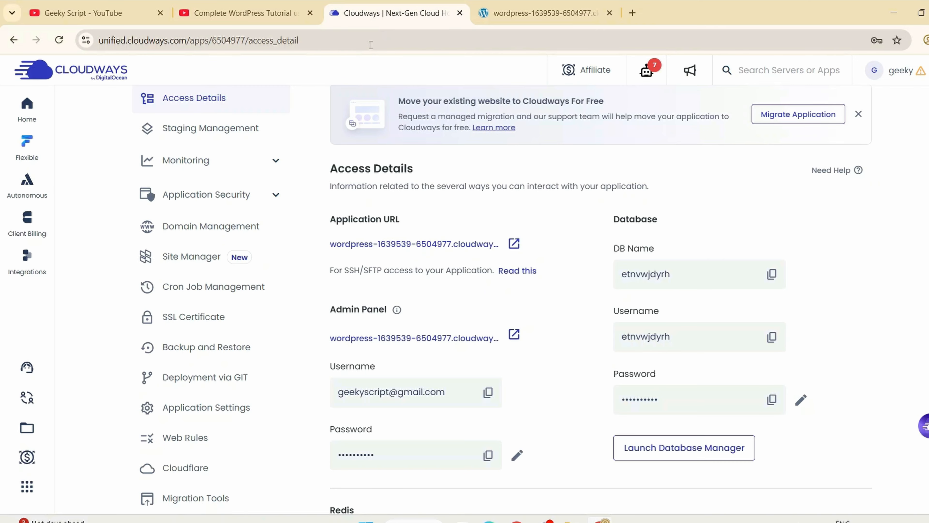
Open the WordPress admin login from Cloudways and paste the copied admin username
{"action": "left_click", "coordinate": [513, 335]}
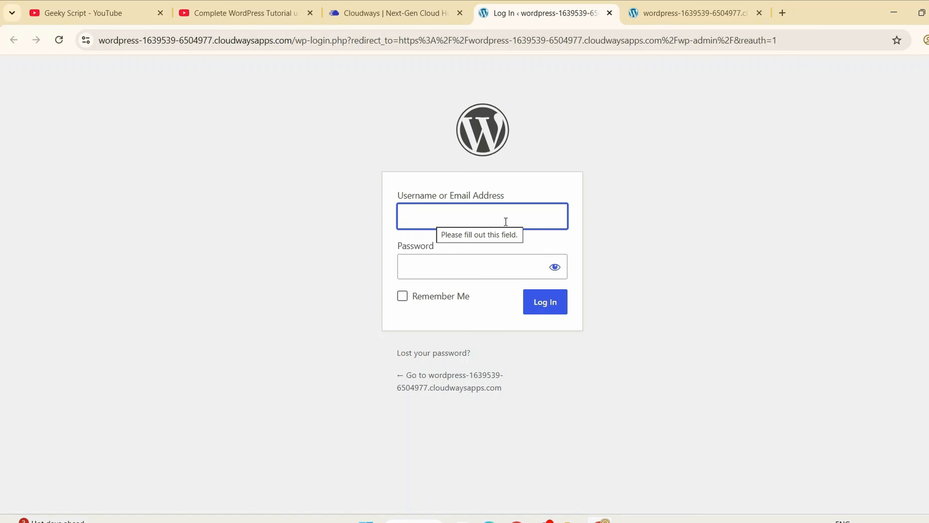
{"action": "left_click", "coordinate": [403, 18]}
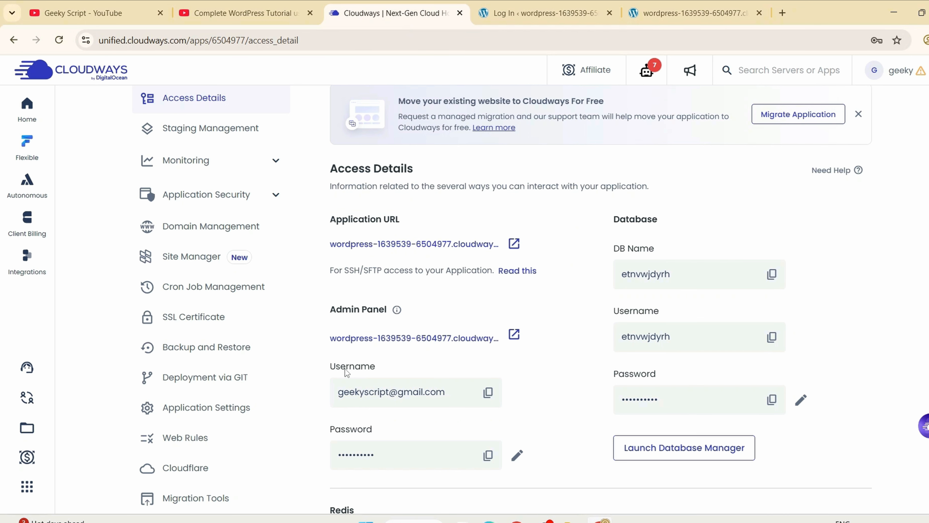
{"action": "left_click", "coordinate": [488, 392]}
{"action": "left_click", "coordinate": [531, 18]}
{"action": "left_click", "coordinate": [454, 205]}
{"action": "key", "text": "ctrl+v"}
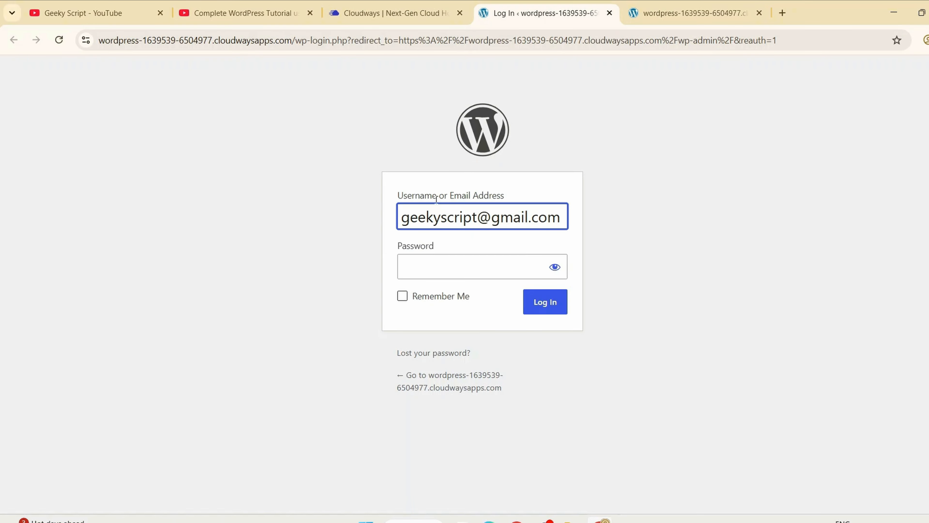
Enter the copied admin password, tick Remember Me, and log in
{"action": "left_click", "coordinate": [411, 17]}
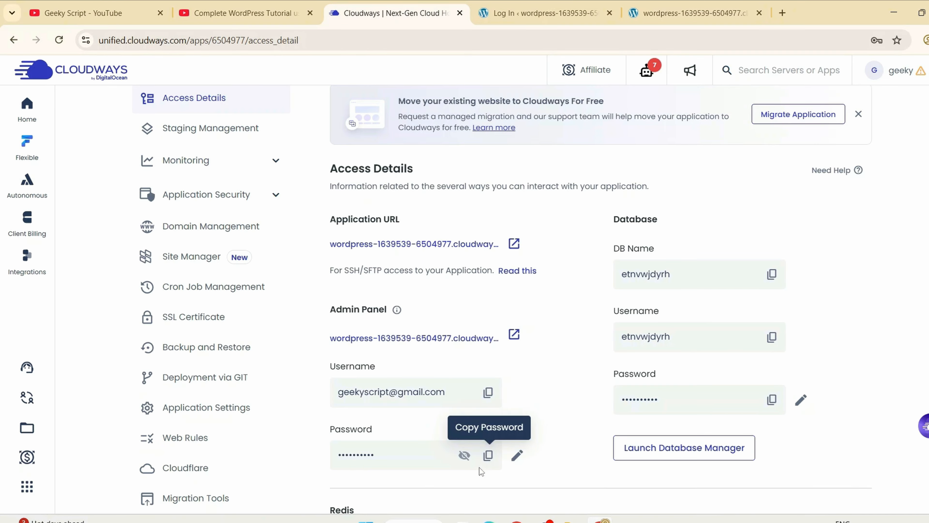
{"action": "left_click", "coordinate": [490, 458]}
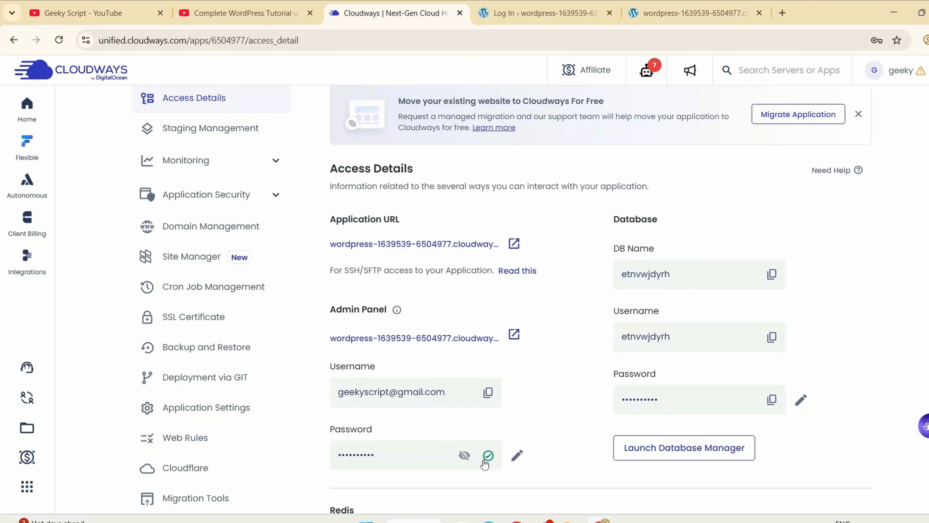
{"action": "left_click", "coordinate": [529, 16]}
{"action": "left_click", "coordinate": [416, 270]}
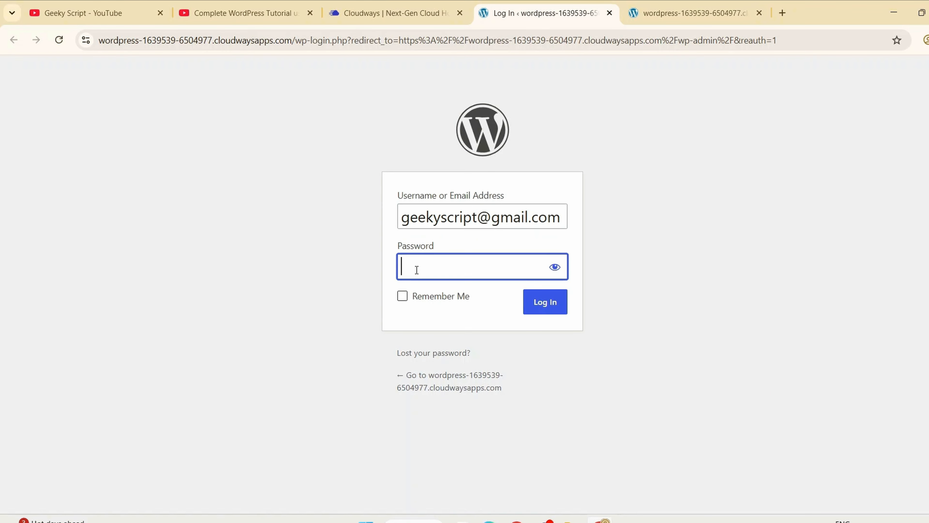
{"action": "left_click", "coordinate": [402, 299]}
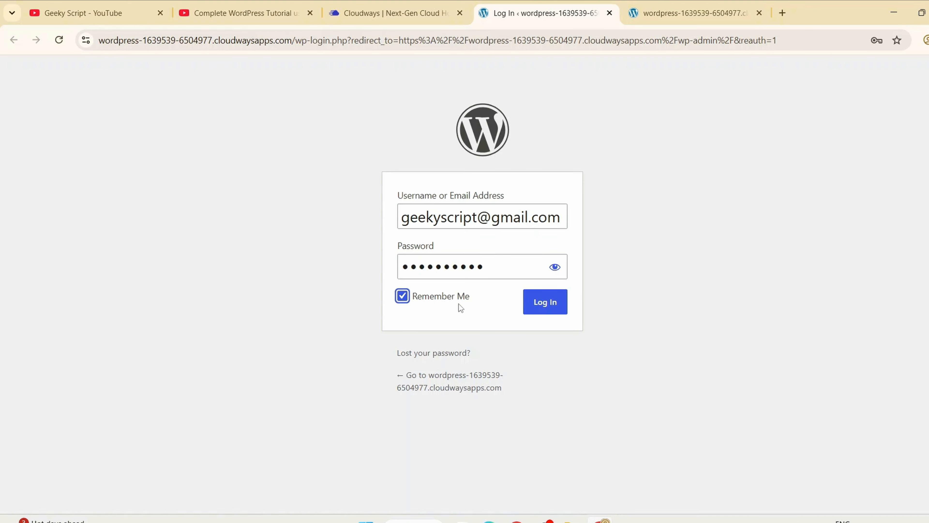
{"action": "left_click", "coordinate": [553, 310]}
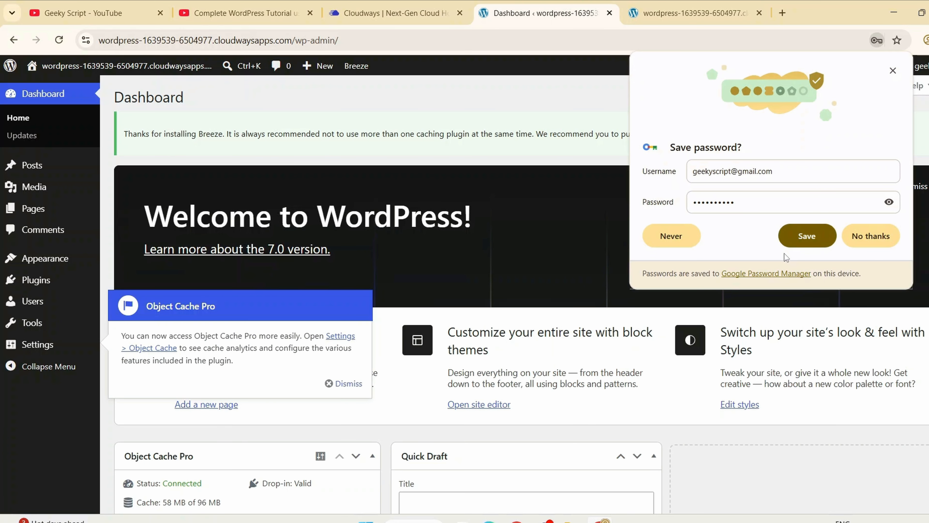
Save the login in Chrome, dismiss the Object Cache Pro notice, and go to Appearance > Themes
{"action": "left_click", "coordinate": [802, 242]}
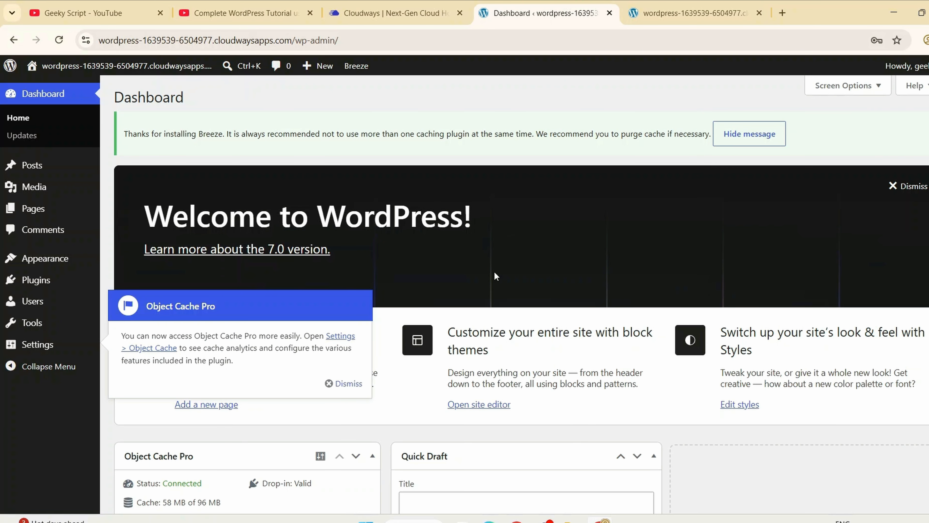
{"action": "left_click", "coordinate": [348, 384]}
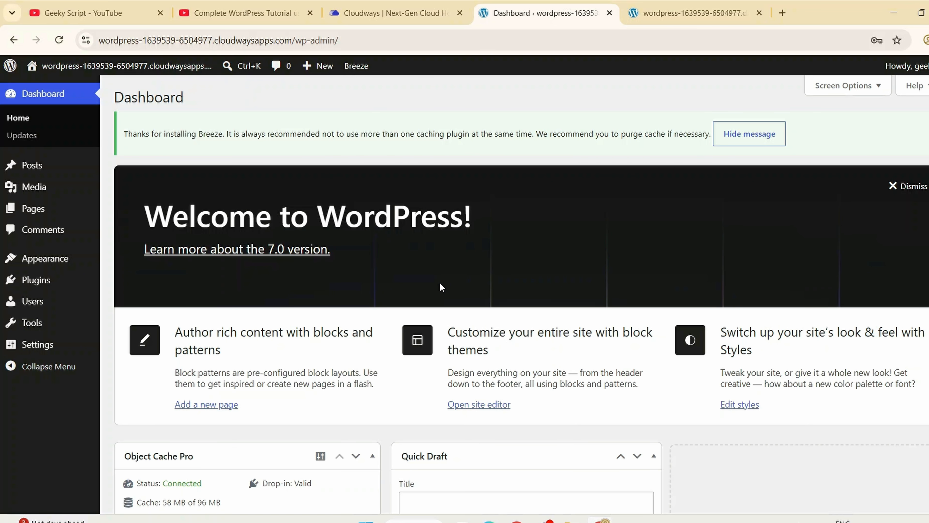
{"action": "mouse_move", "coordinate": [30, 260]}
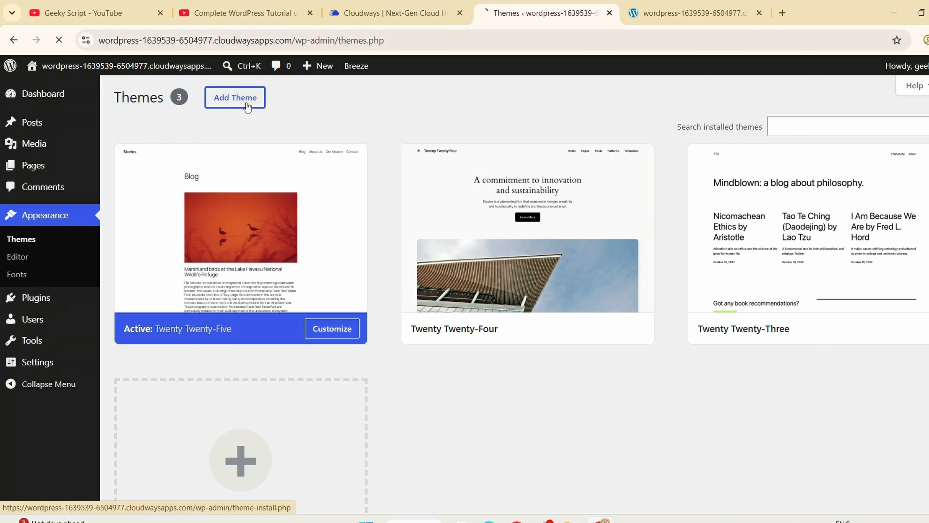
Open Add Themes and browse the Popular themes grid for Kadence
{"action": "left_click", "coordinate": [246, 103]}
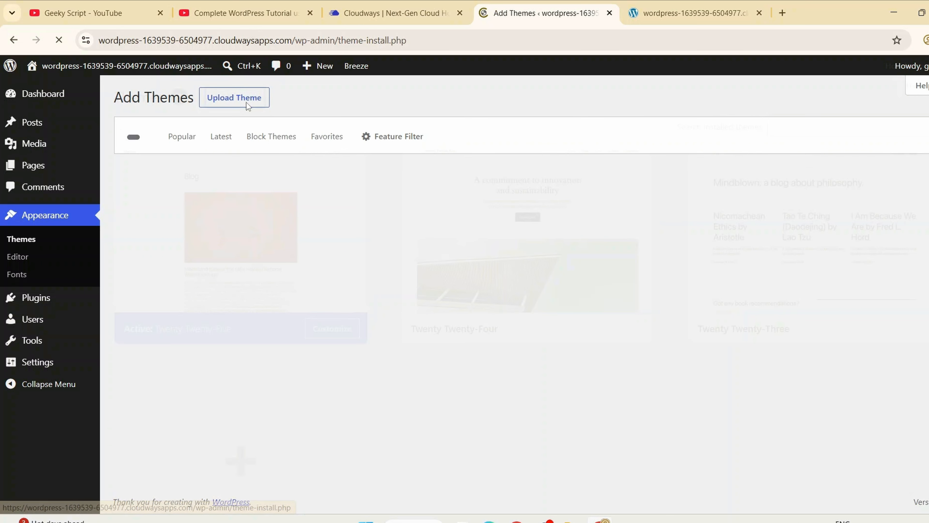
{"action": "scroll", "coordinate": [903, 319], "scroll_direction": "down", "scroll_amount": 10}
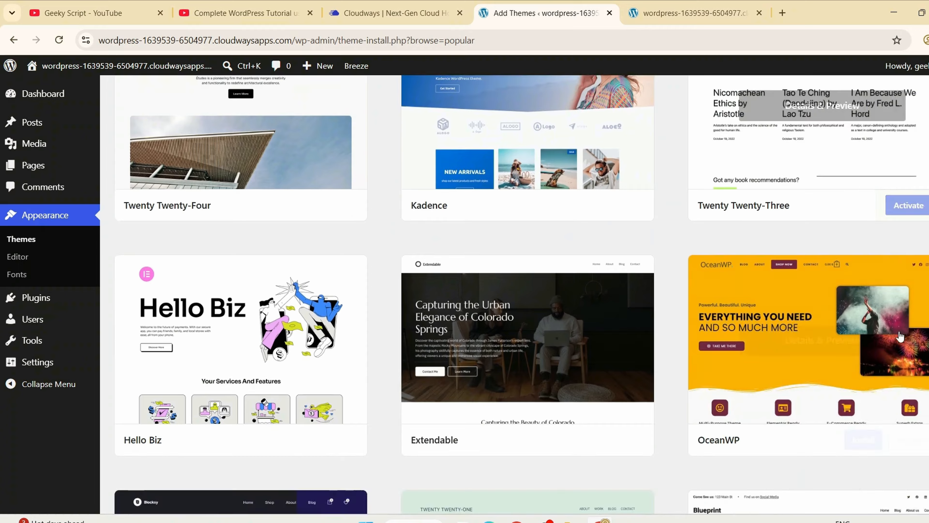
{"action": "scroll", "coordinate": [898, 334], "scroll_direction": "down", "scroll_amount": 8}
{"action": "scroll", "coordinate": [896, 341], "scroll_direction": "up", "scroll_amount": 15}
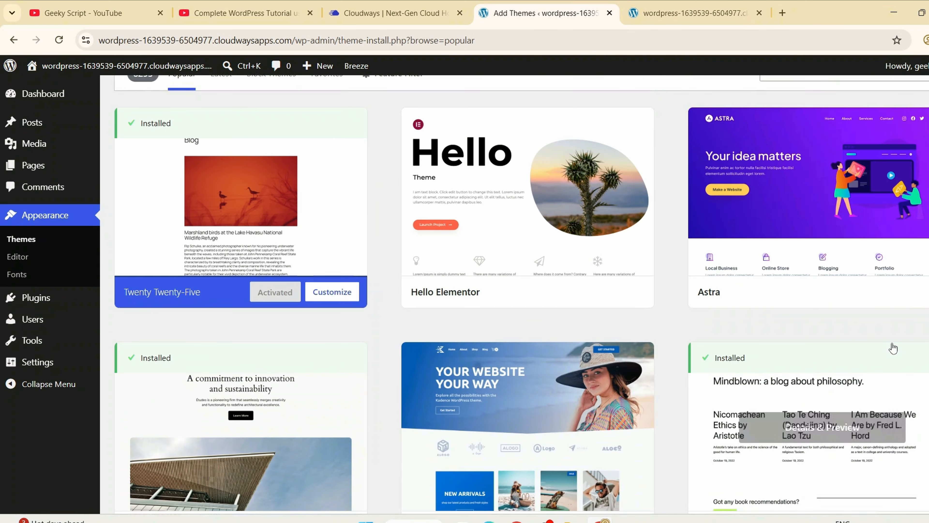
{"action": "scroll", "coordinate": [812, 234], "scroll_direction": "down", "scroll_amount": 4}
{"action": "scroll", "coordinate": [238, 348], "scroll_direction": "down", "scroll_amount": 4}
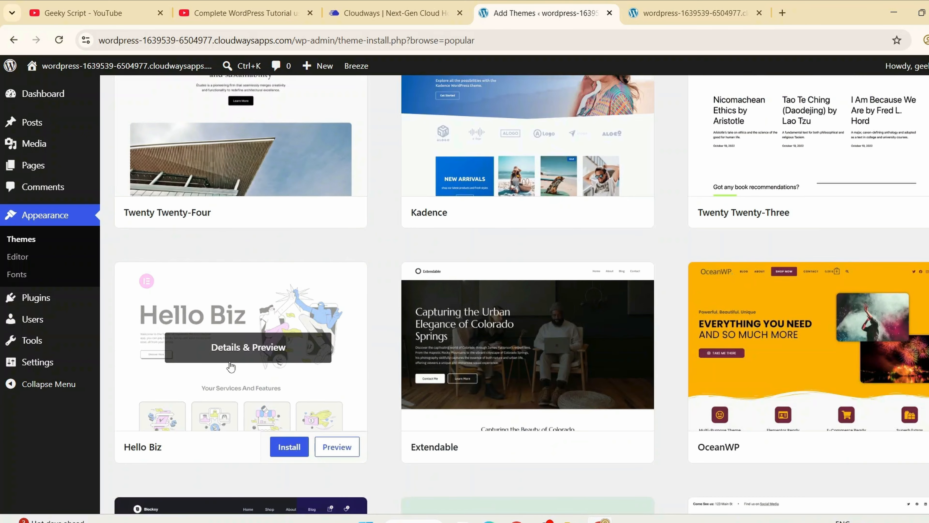
{"action": "scroll", "coordinate": [866, 370], "scroll_direction": "down", "scroll_amount": 4}
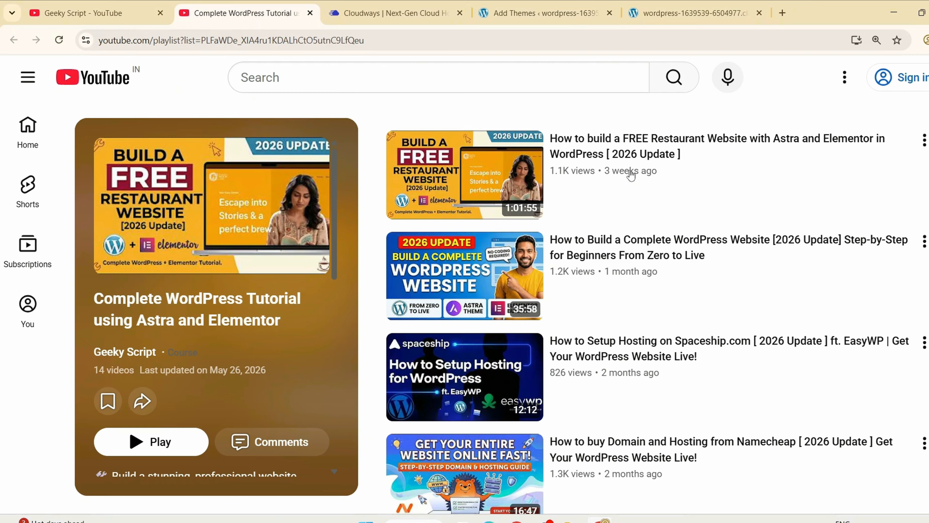
{"action": "scroll", "coordinate": [734, 248], "scroll_direction": "down", "scroll_amount": 7}
{"action": "scroll", "coordinate": [697, 354], "scroll_direction": "down", "scroll_amount": 1}
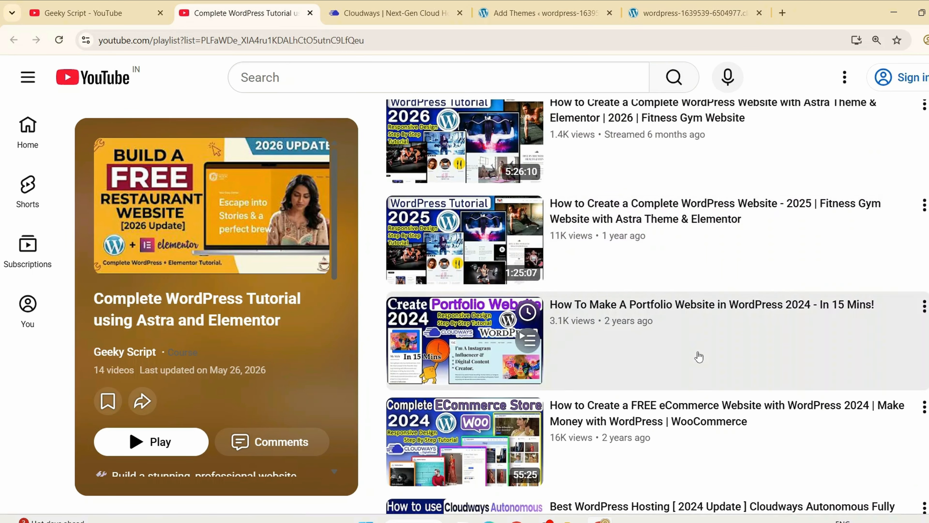
Install the Kadence theme and activate it
{"action": "left_click", "coordinate": [582, 15]}
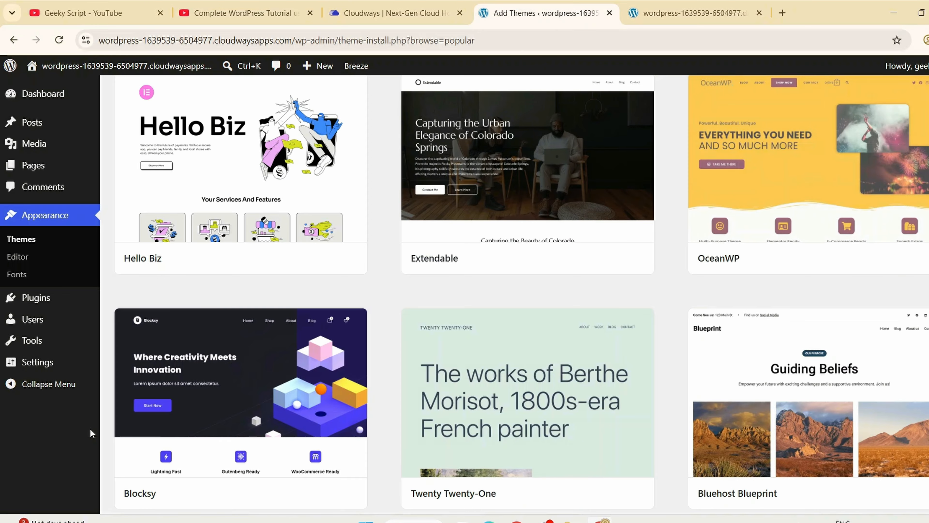
{"action": "scroll", "coordinate": [501, 371], "scroll_direction": "up", "scroll_amount": 4}
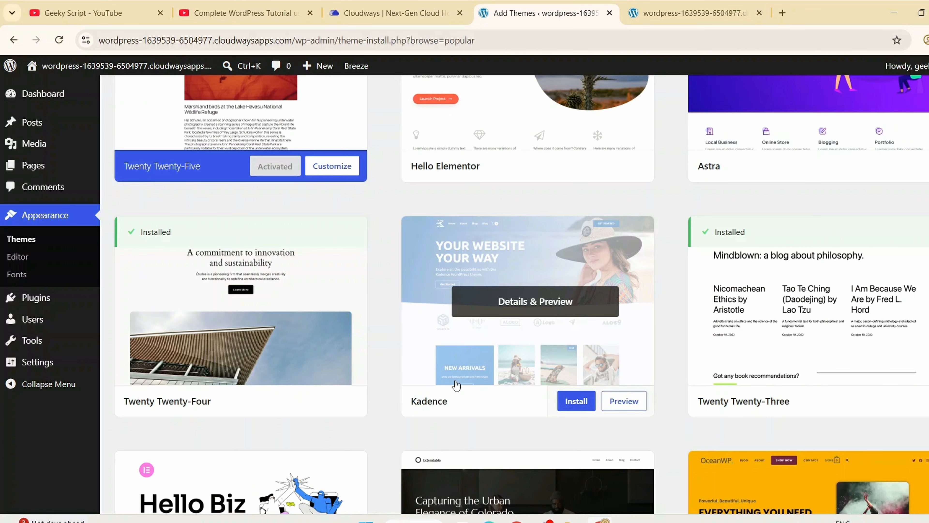
{"action": "left_click", "coordinate": [573, 402]}
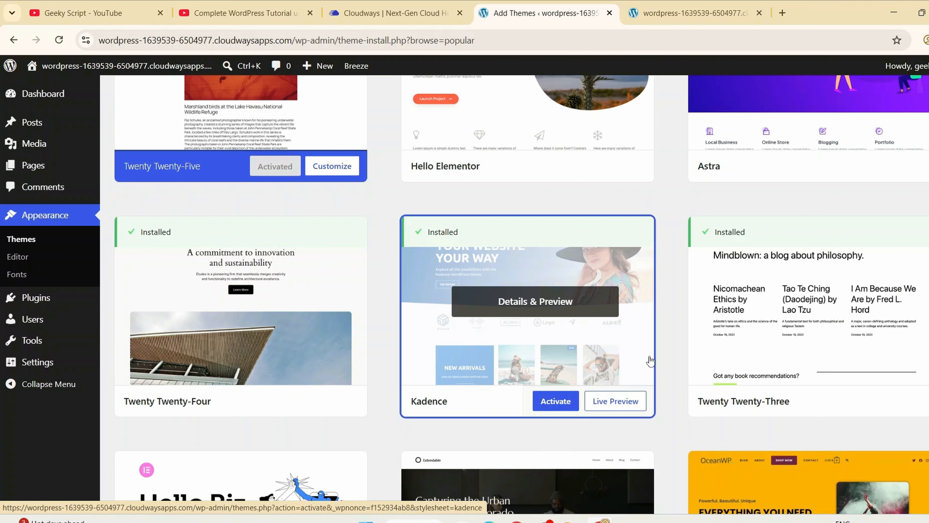
{"action": "left_click", "coordinate": [552, 407]}
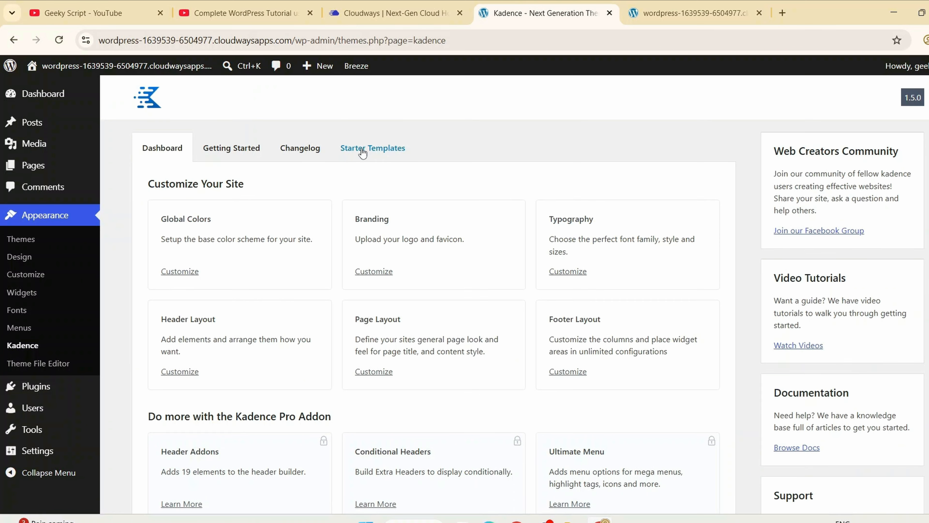
Install the Kadence Starter Templates plugin and show its Pre-Designed Templates gallery
{"action": "left_click", "coordinate": [362, 153]}
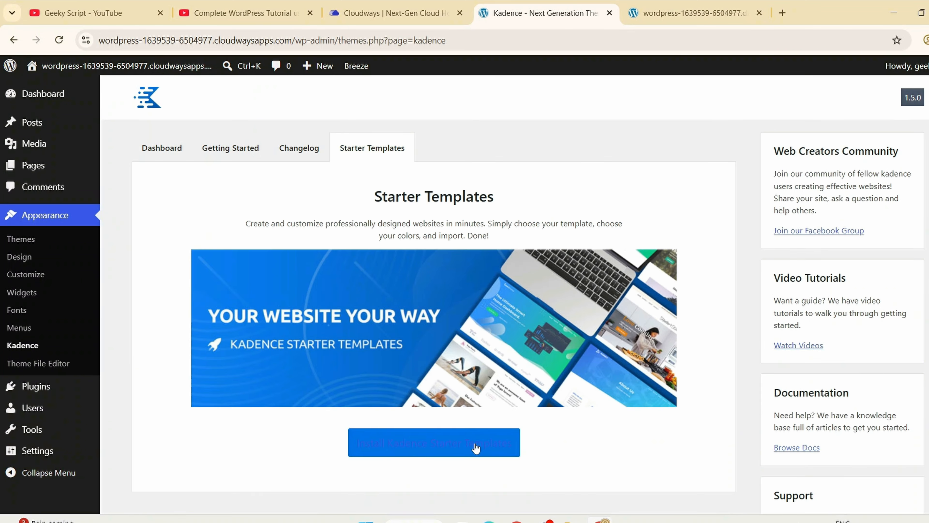
{"action": "left_click", "coordinate": [483, 447]}
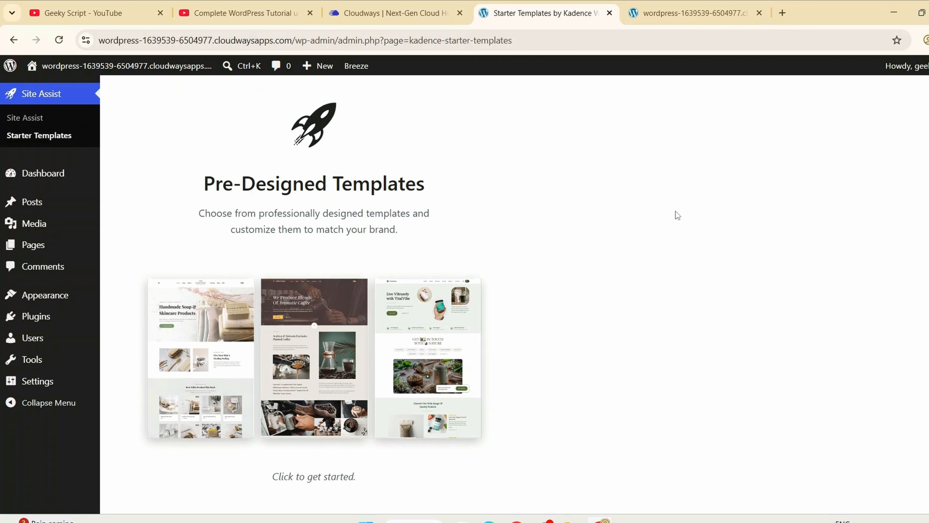
{"action": "left_click", "coordinate": [276, 379]}
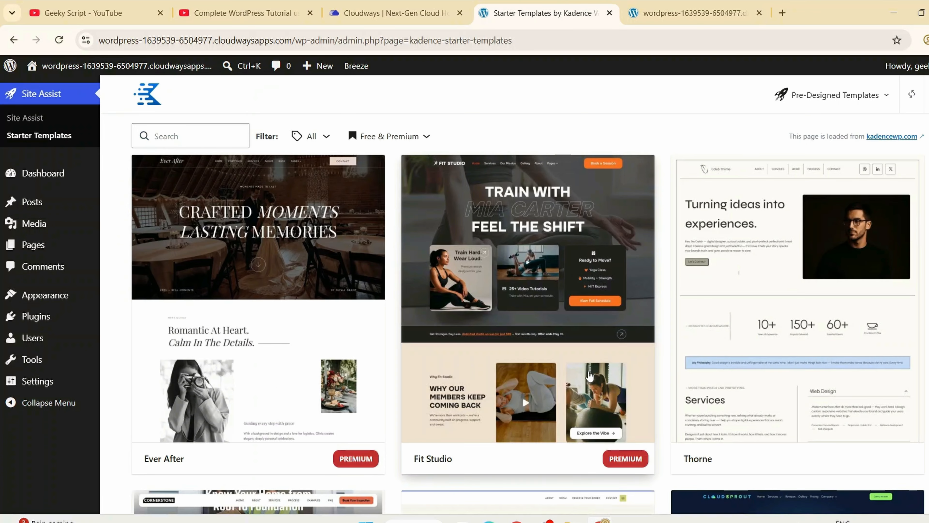
{"action": "scroll", "coordinate": [586, 371], "scroll_direction": "down", "scroll_amount": 3}
{"action": "scroll", "coordinate": [585, 371], "scroll_direction": "down", "scroll_amount": 10}
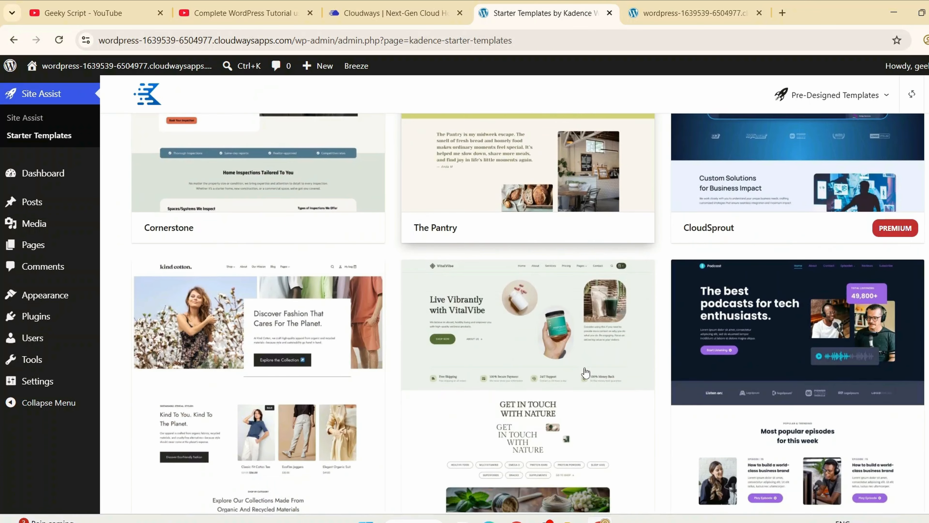
{"action": "scroll", "coordinate": [585, 371], "scroll_direction": "down", "scroll_amount": 20}
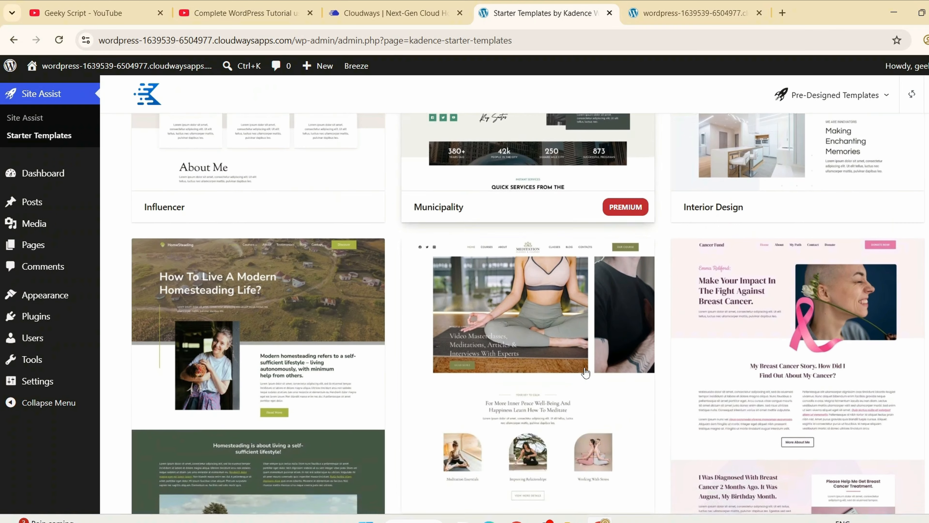
{"action": "scroll", "coordinate": [585, 372], "scroll_direction": "down", "scroll_amount": 2}
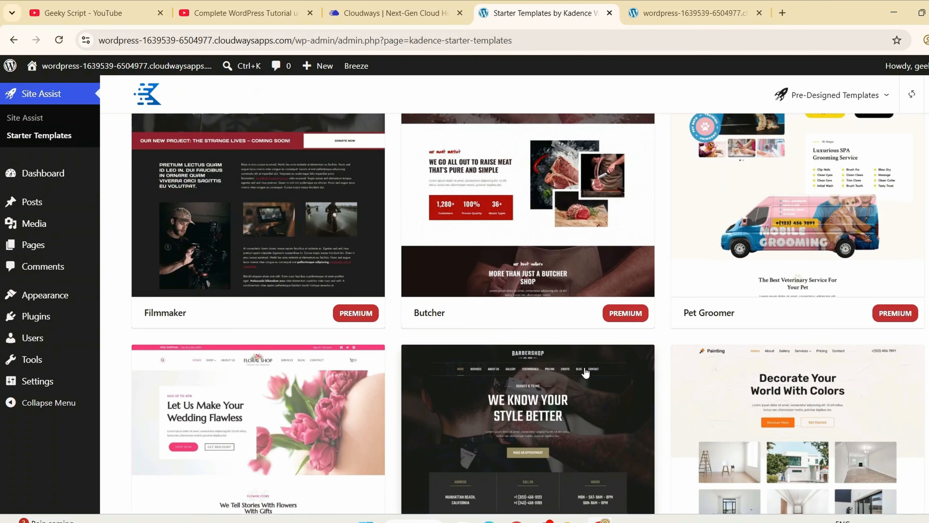
{"action": "scroll", "coordinate": [375, 334], "scroll_direction": "up", "scroll_amount": 3}
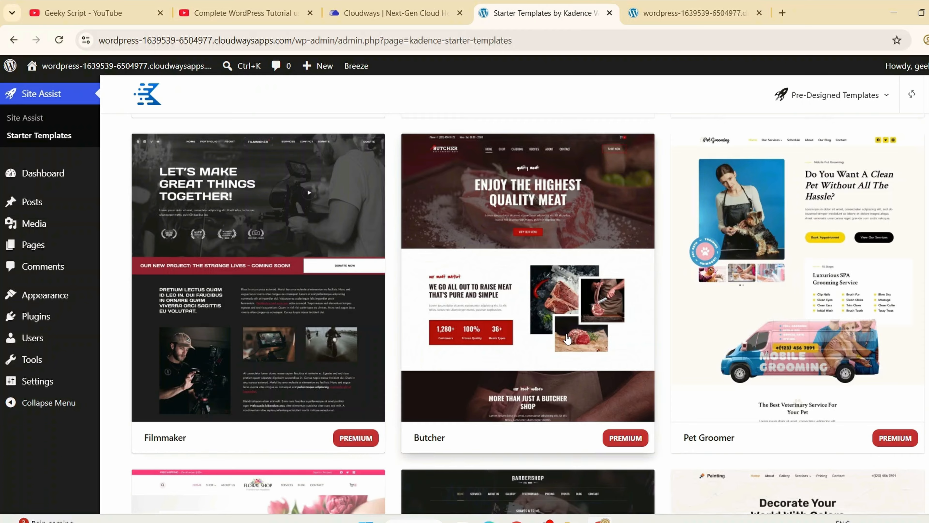
{"action": "scroll", "coordinate": [567, 339], "scroll_direction": "down", "scroll_amount": 8}
{"action": "scroll", "coordinate": [567, 340], "scroll_direction": "down", "scroll_amount": 2}
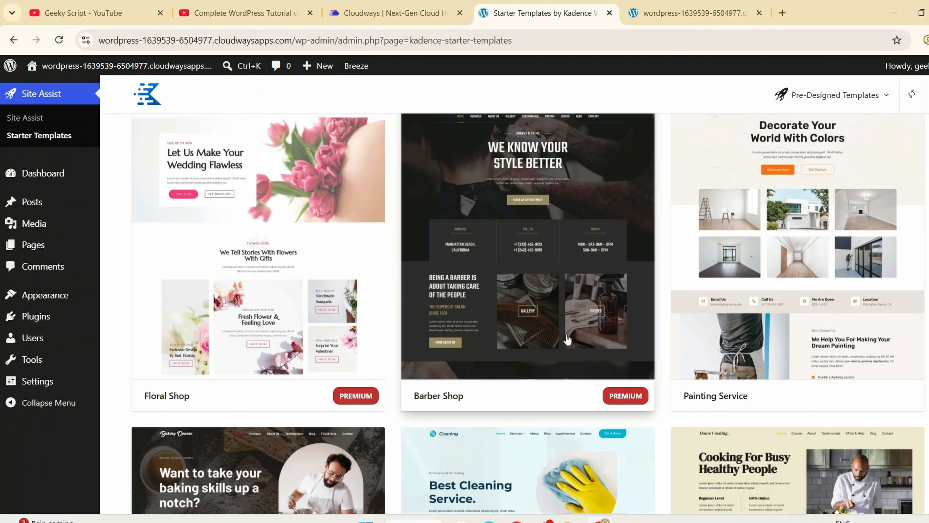
{"action": "scroll", "coordinate": [566, 337], "scroll_direction": "up", "scroll_amount": 3}
{"action": "scroll", "coordinate": [783, 304], "scroll_direction": "down", "scroll_amount": 3}
{"action": "scroll", "coordinate": [783, 303], "scroll_direction": "up", "scroll_amount": 2}
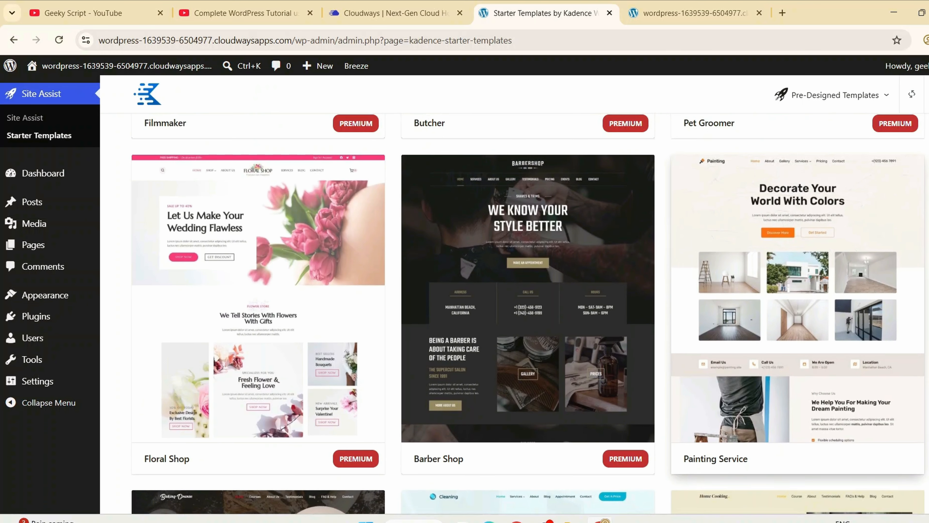
{"action": "scroll", "coordinate": [784, 303], "scroll_direction": "up", "scroll_amount": 3}
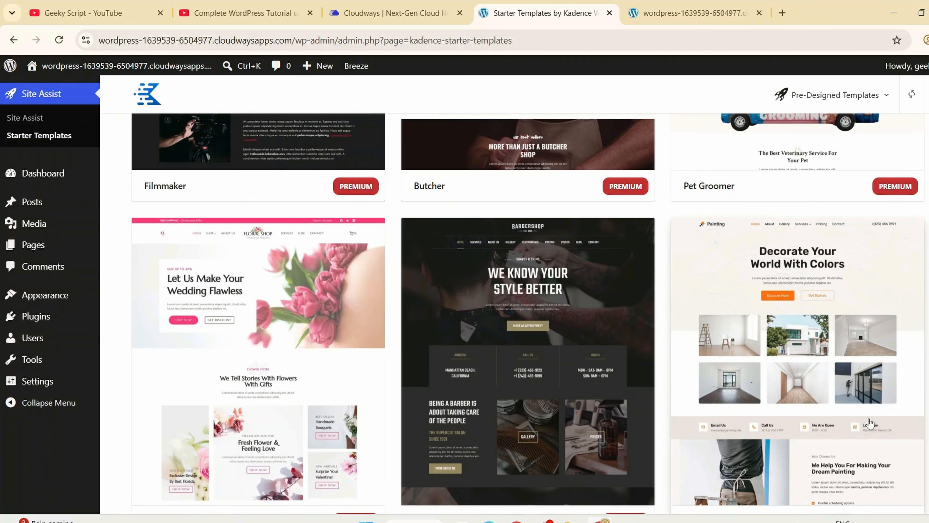
{"action": "scroll", "coordinate": [720, 344], "scroll_direction": "down", "scroll_amount": 8}
{"action": "scroll", "coordinate": [720, 343], "scroll_direction": "up", "scroll_amount": 5}
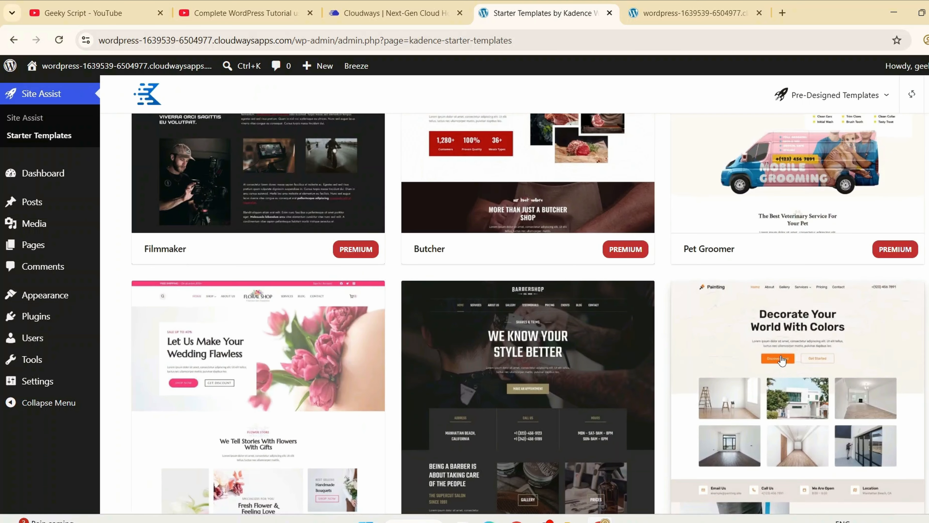
{"action": "scroll", "coordinate": [778, 368], "scroll_direction": "down", "scroll_amount": 15}
{"action": "scroll", "coordinate": [778, 367], "scroll_direction": "up", "scroll_amount": 4}
{"action": "scroll", "coordinate": [778, 367], "scroll_direction": "up", "scroll_amount": 12}
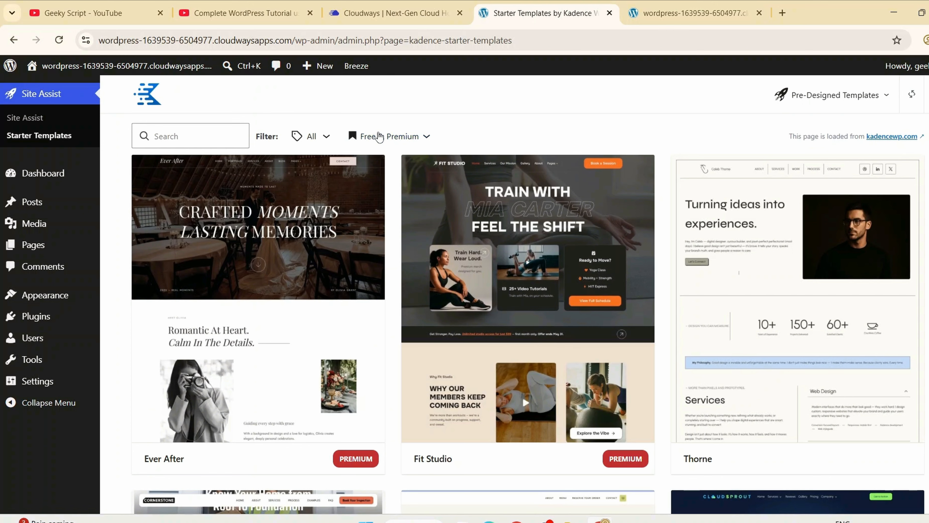
{"action": "left_click", "coordinate": [379, 137]}
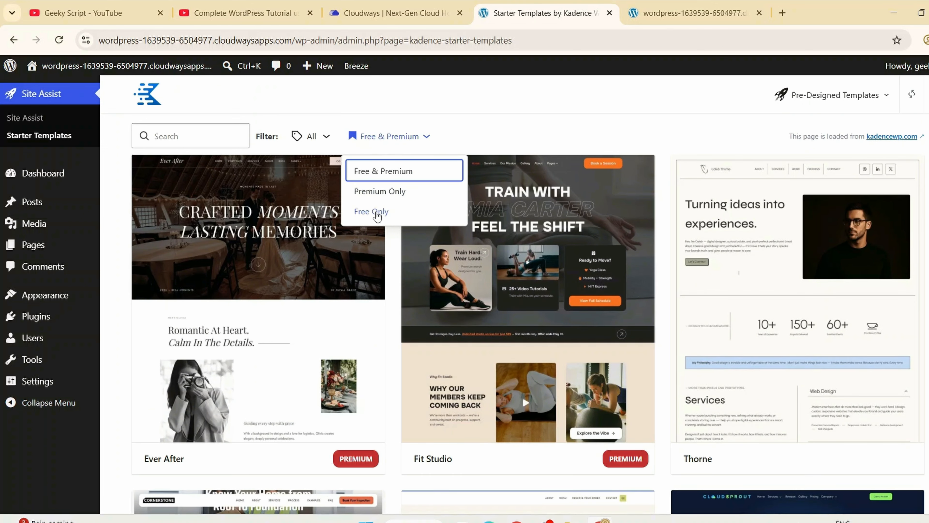
Filter the starter templates to Free Only and browse the results
{"action": "left_click", "coordinate": [377, 215]}
{"action": "left_click", "coordinate": [508, 134]}
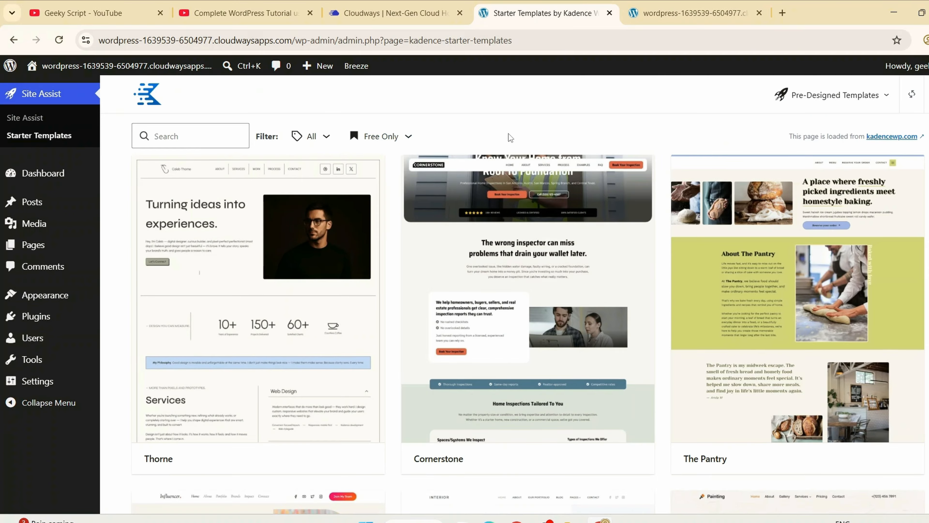
{"action": "left_click", "coordinate": [408, 140]}
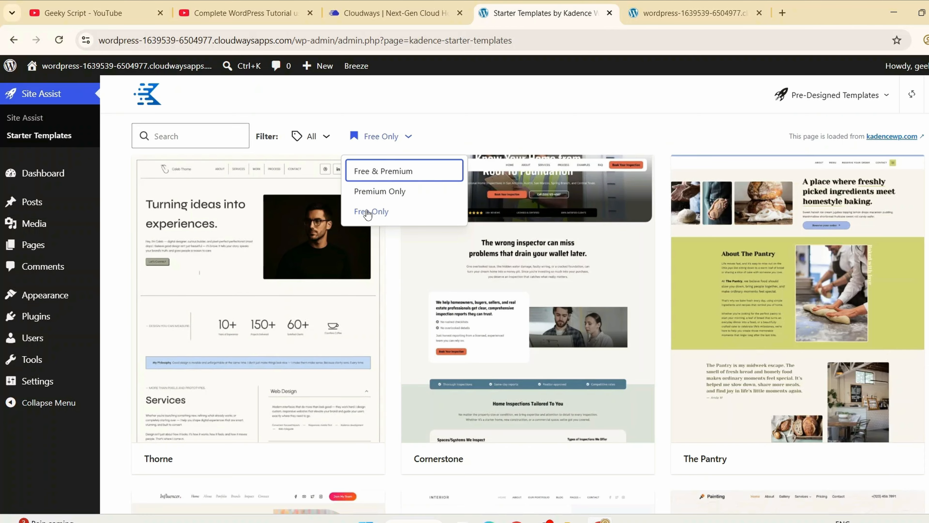
{"action": "left_click", "coordinate": [495, 131]}
{"action": "scroll", "coordinate": [501, 161], "scroll_direction": "down", "scroll_amount": 2}
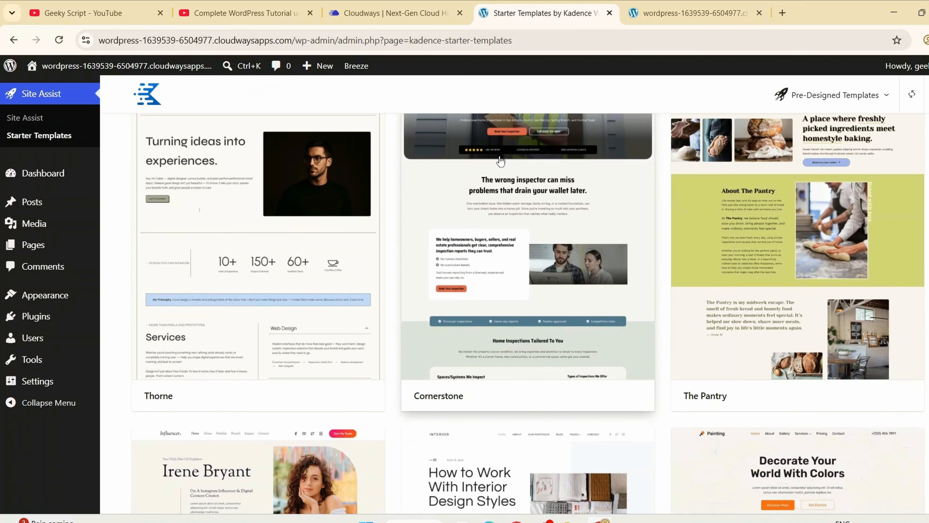
{"action": "scroll", "coordinate": [500, 162], "scroll_direction": "up", "scroll_amount": 2}
{"action": "scroll", "coordinate": [779, 300], "scroll_direction": "down", "scroll_amount": 4}
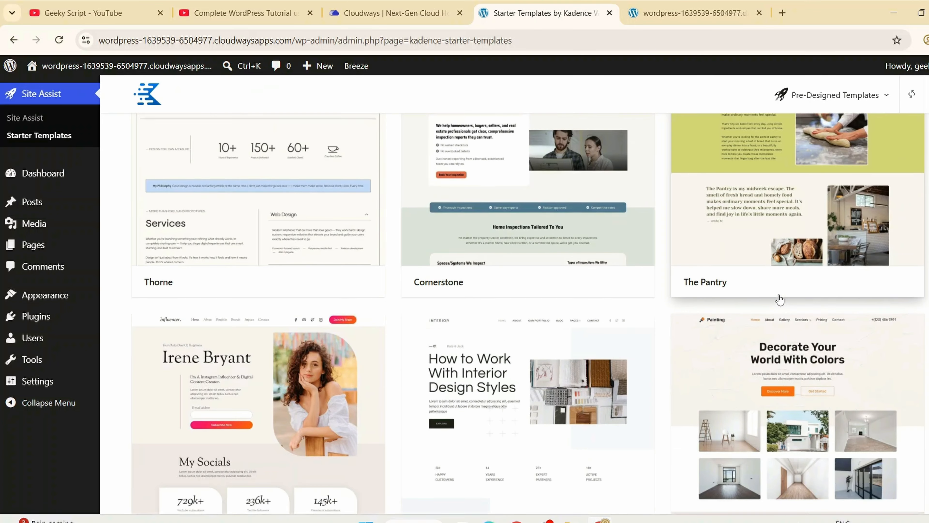
{"action": "scroll", "coordinate": [779, 299], "scroll_direction": "down", "scroll_amount": 10}
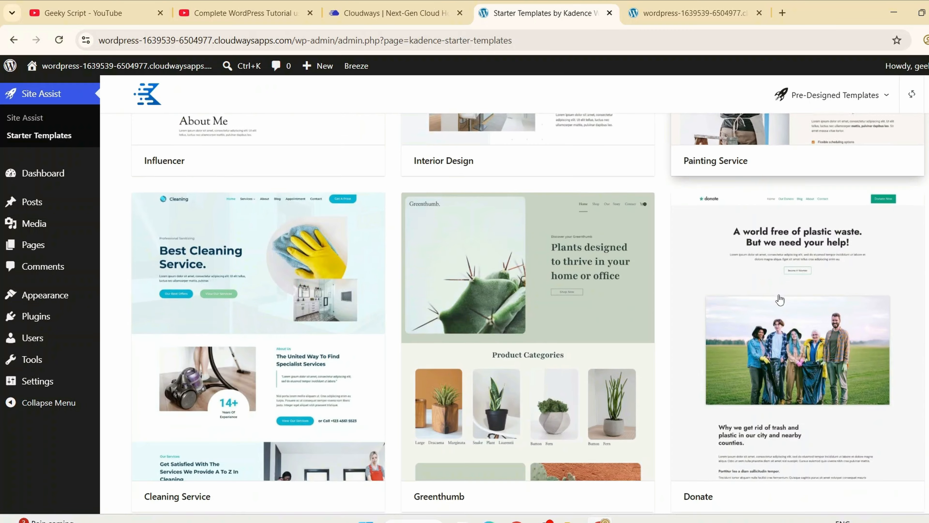
{"action": "scroll", "coordinate": [780, 300], "scroll_direction": "down", "scroll_amount": 18}
{"action": "scroll", "coordinate": [779, 299], "scroll_direction": "down", "scroll_amount": 18}
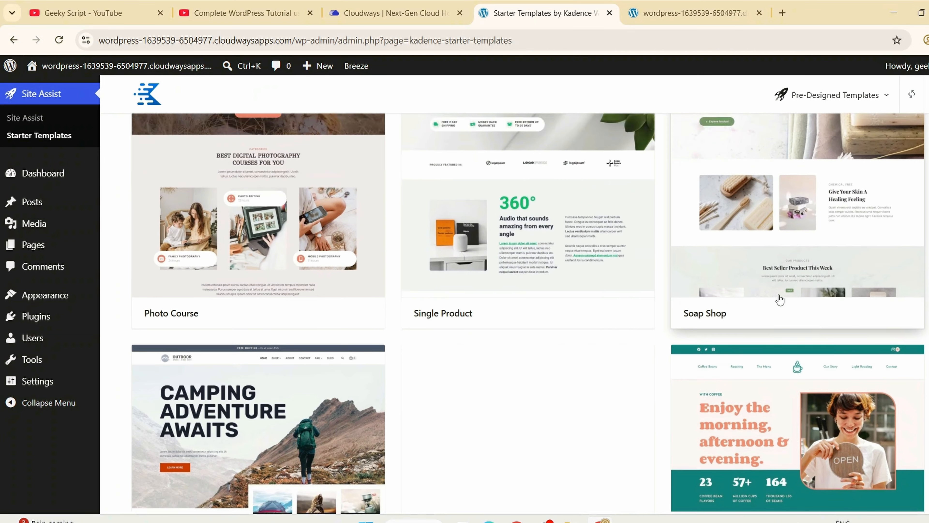
{"action": "scroll", "coordinate": [779, 299], "scroll_direction": "down", "scroll_amount": 18}
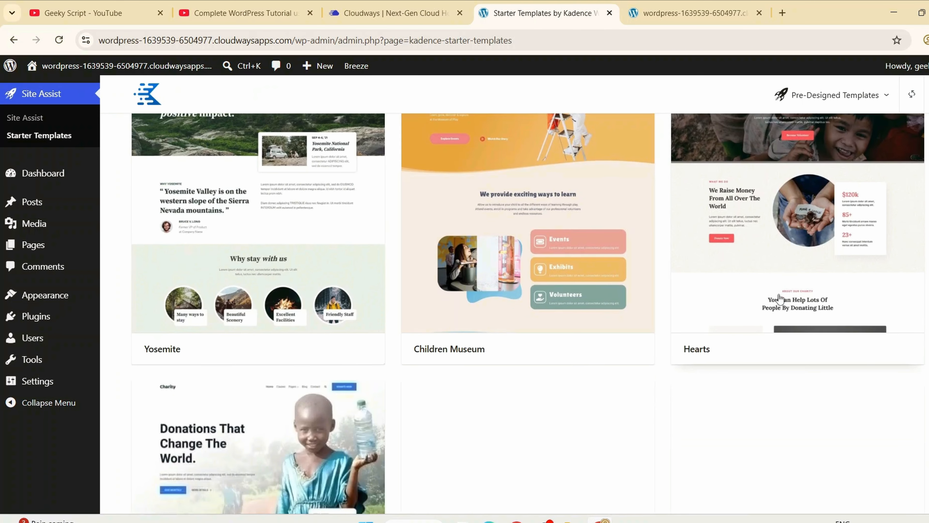
{"action": "scroll", "coordinate": [780, 300], "scroll_direction": "down", "scroll_amount": 10}
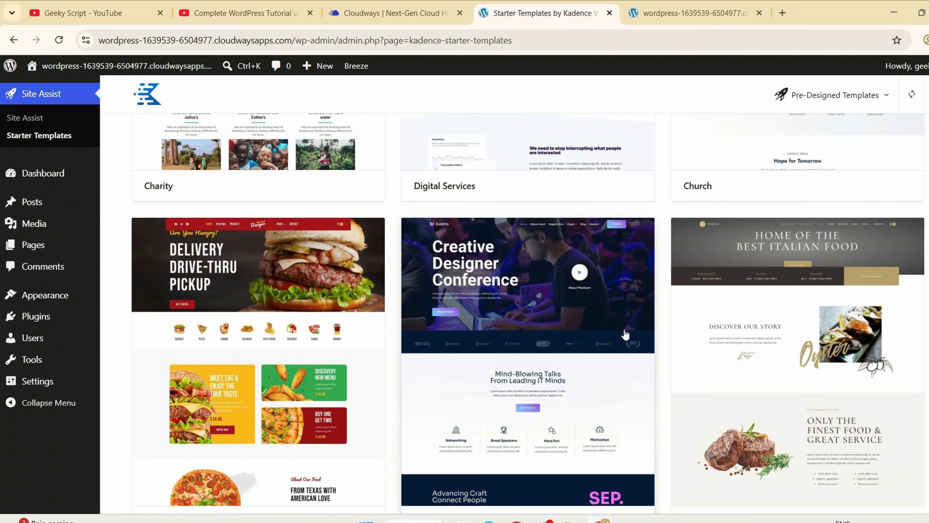
{"action": "scroll", "coordinate": [613, 331], "scroll_direction": "down", "scroll_amount": 20}
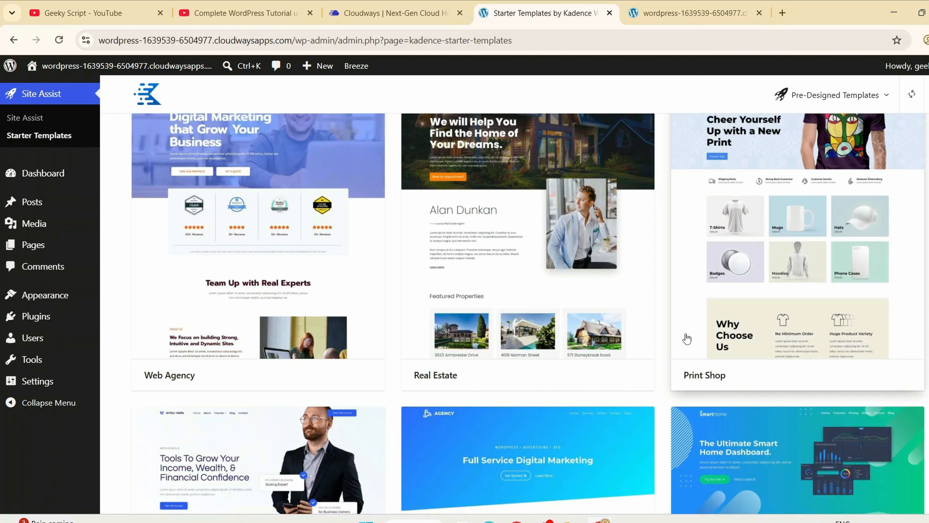
{"action": "scroll", "coordinate": [687, 338], "scroll_direction": "down", "scroll_amount": 12}
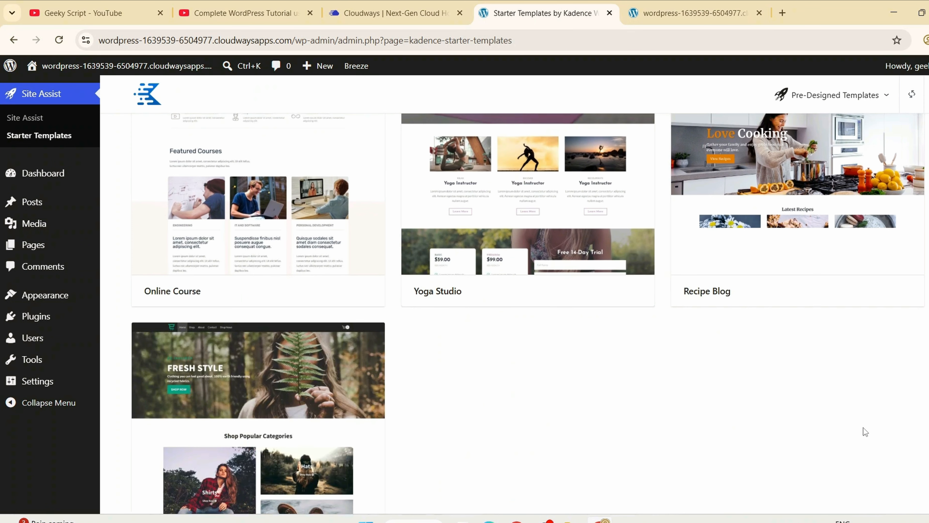
{"action": "scroll", "coordinate": [865, 431], "scroll_direction": "down", "scroll_amount": 4}
{"action": "left_click_drag", "start_coordinate": [928, 487], "coordinate": [928, 84]}
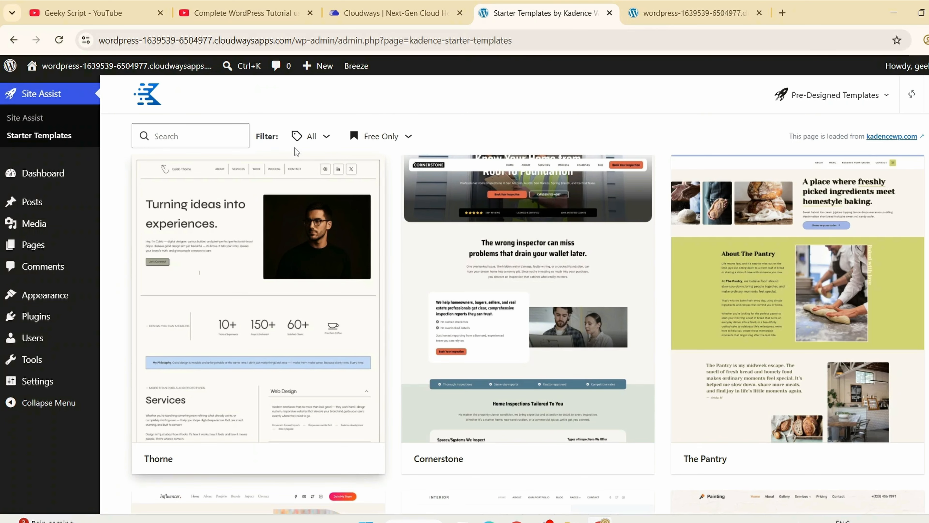
Preview the Portfolio category, then the Ecommerce category
{"action": "left_click", "coordinate": [303, 142]}
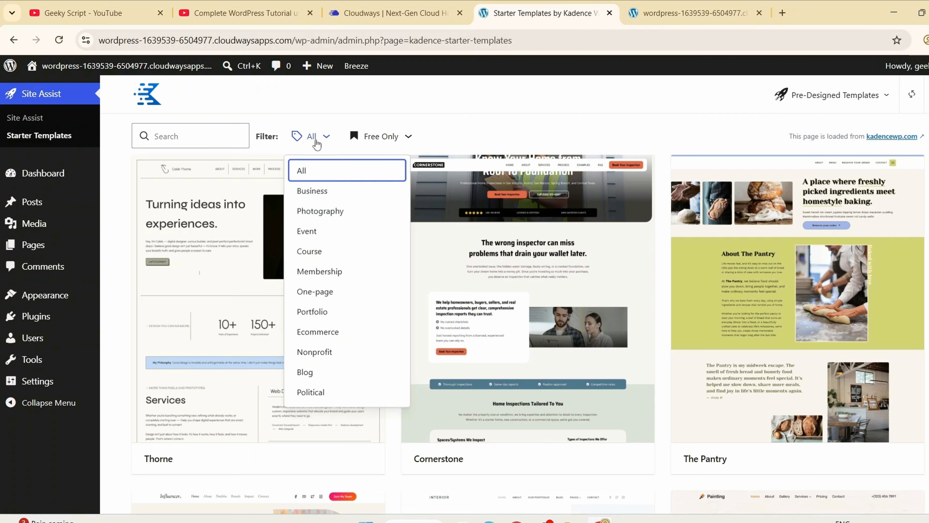
{"action": "scroll", "coordinate": [351, 245], "scroll_direction": "down", "scroll_amount": 2}
{"action": "scroll", "coordinate": [362, 275], "scroll_direction": "up", "scroll_amount": 2}
{"action": "left_click", "coordinate": [312, 319]}
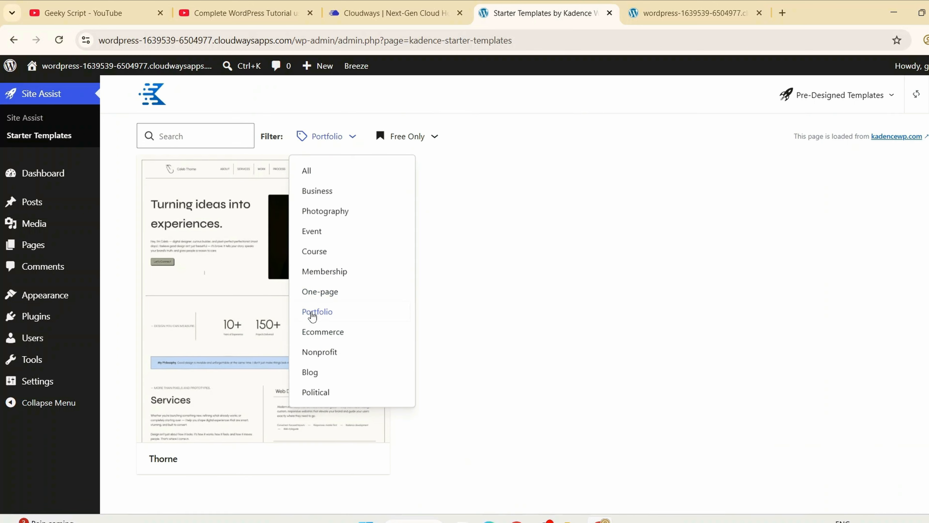
{"action": "left_click", "coordinate": [460, 245]}
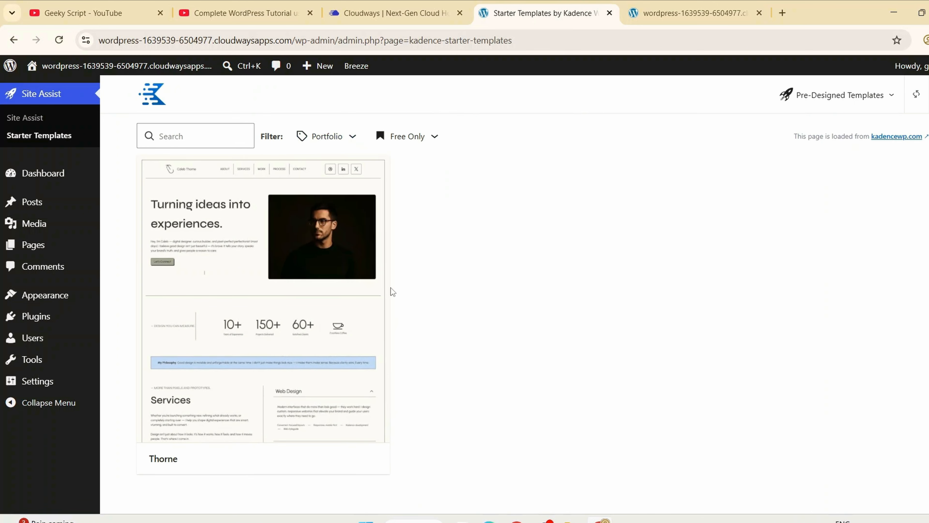
{"action": "left_click", "coordinate": [343, 137]}
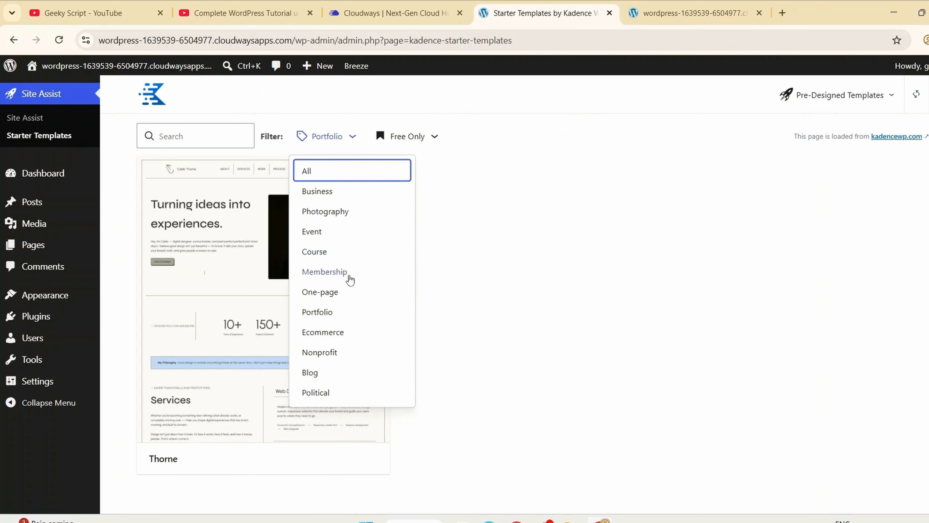
{"action": "left_click", "coordinate": [317, 333]}
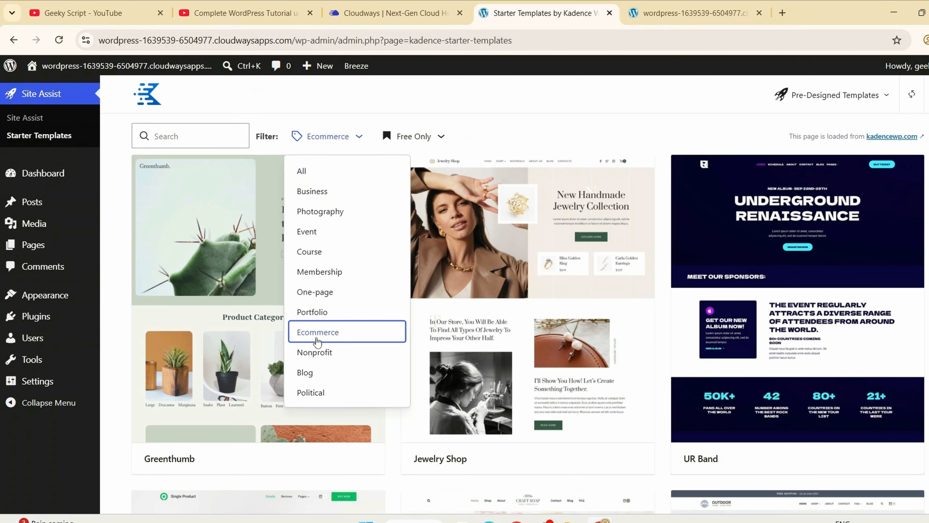
{"action": "left_click", "coordinate": [637, 105]}
{"action": "scroll", "coordinate": [706, 272], "scroll_direction": "down", "scroll_amount": 12}
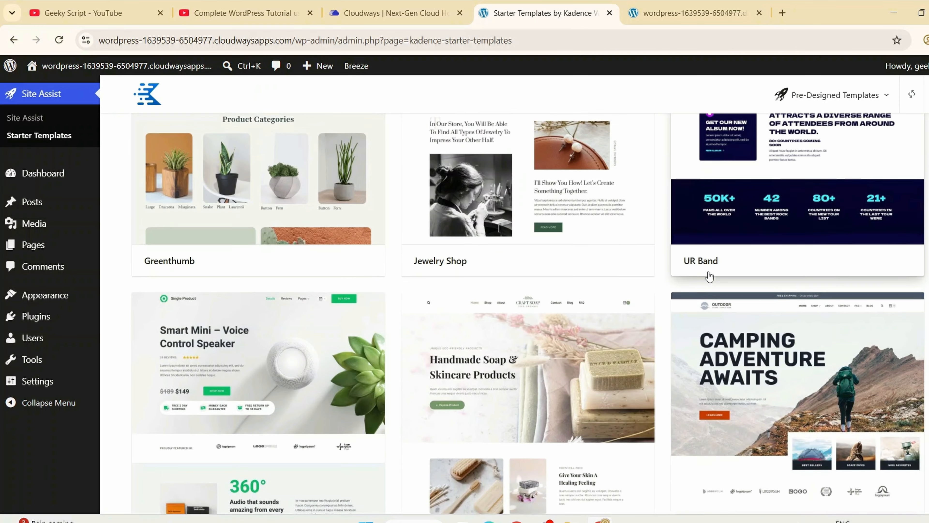
{"action": "scroll", "coordinate": [587, 351], "scroll_direction": "down", "scroll_amount": 7}
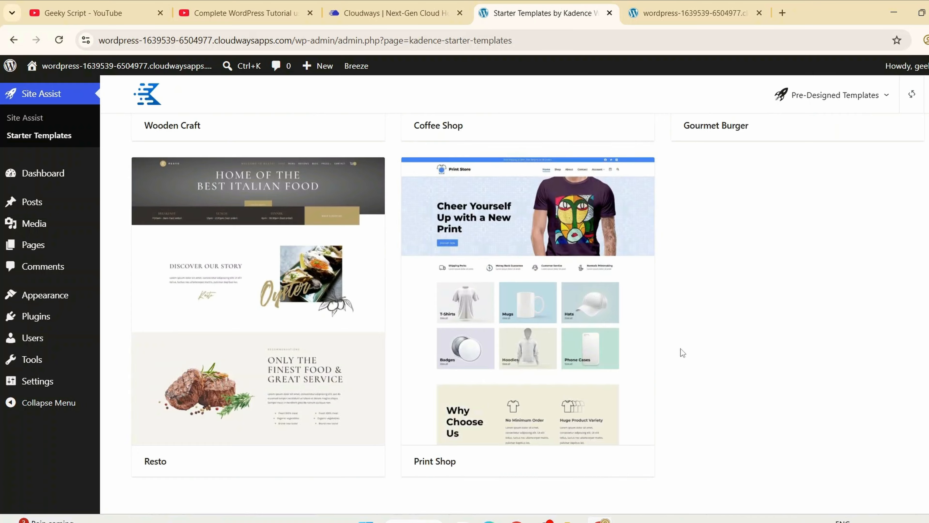
{"action": "scroll", "coordinate": [680, 348], "scroll_direction": "up", "scroll_amount": 19}
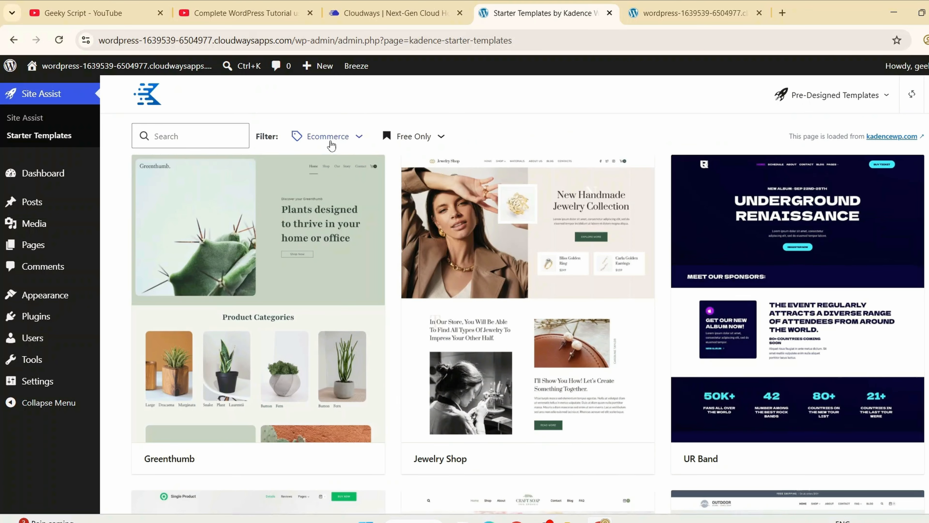
Reset the category to All and open the Cleaning Service template
{"action": "left_click", "coordinate": [330, 137]}
{"action": "left_click", "coordinate": [311, 175]}
{"action": "scroll", "coordinate": [585, 147], "scroll_direction": "down", "scroll_amount": 6}
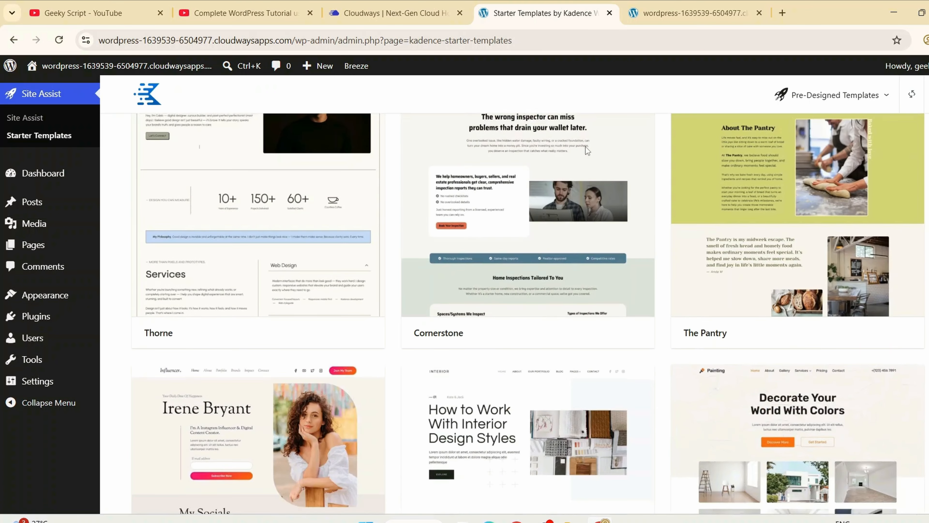
{"action": "scroll", "coordinate": [581, 153], "scroll_direction": "down", "scroll_amount": 10}
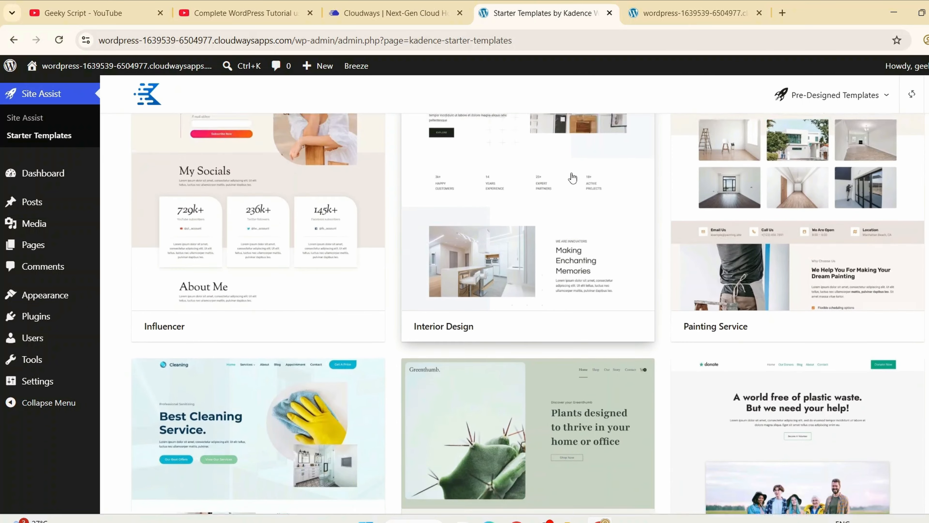
{"action": "scroll", "coordinate": [571, 174], "scroll_direction": "down", "scroll_amount": 2}
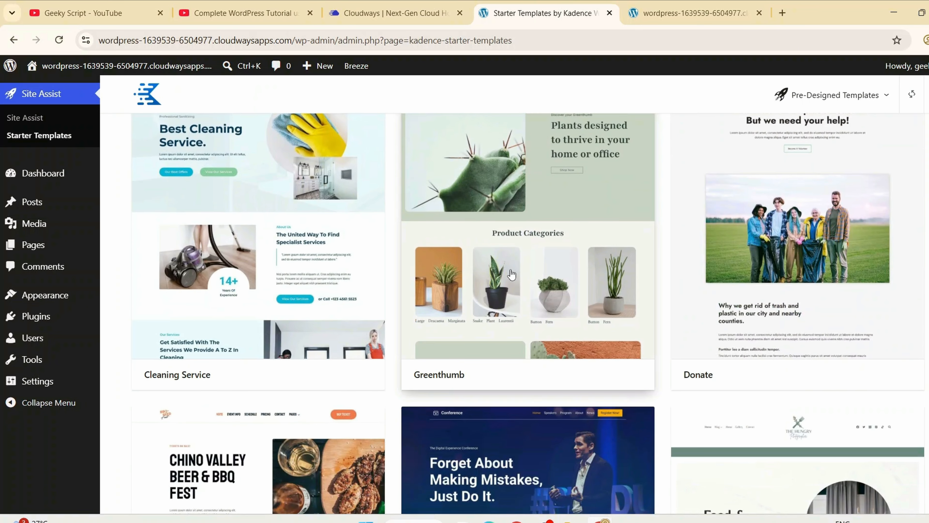
{"action": "scroll", "coordinate": [498, 259], "scroll_direction": "up", "scroll_amount": 2}
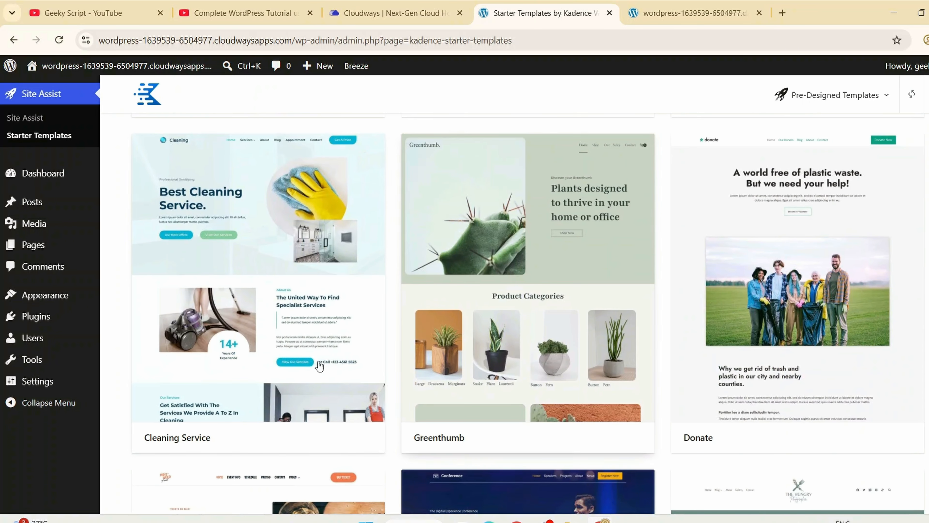
{"action": "left_click", "coordinate": [285, 269]}
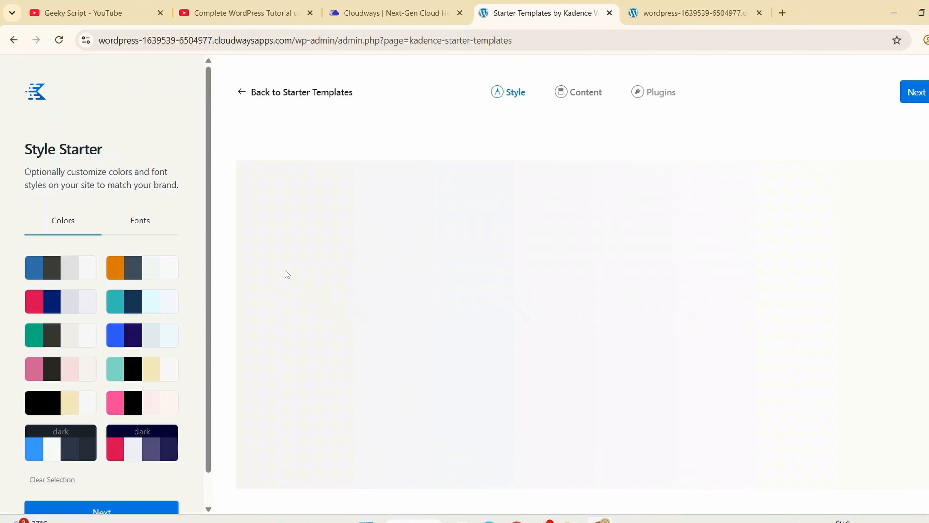
{"action": "scroll", "coordinate": [701, 220], "scroll_direction": "down", "scroll_amount": 5}
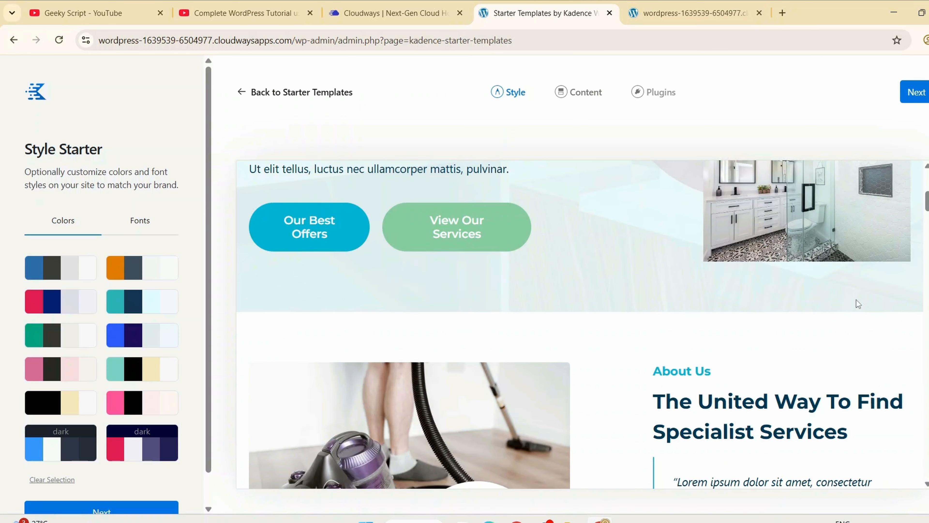
{"action": "scroll", "coordinate": [783, 321], "scroll_direction": "down", "scroll_amount": 15}
{"action": "scroll", "coordinate": [781, 336], "scroll_direction": "down", "scroll_amount": 12}
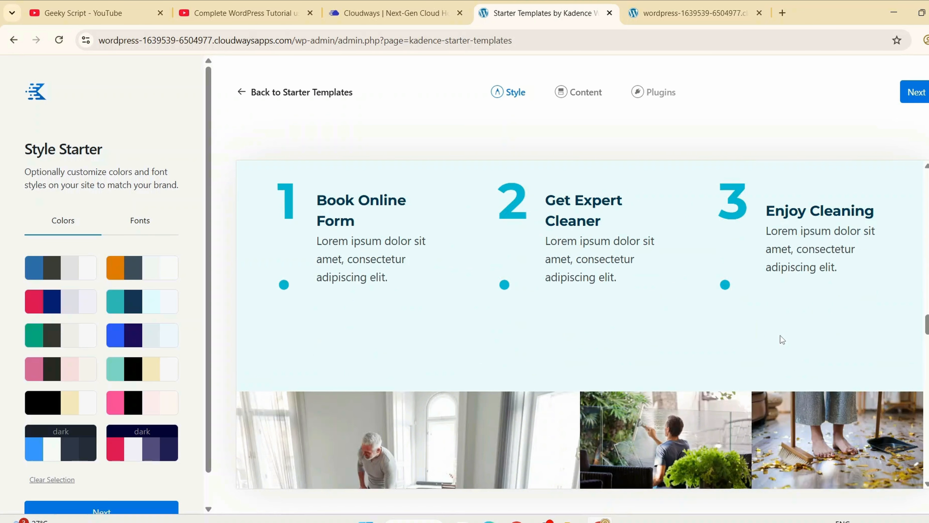
{"action": "scroll", "coordinate": [781, 335], "scroll_direction": "down", "scroll_amount": 12}
{"action": "scroll", "coordinate": [780, 335], "scroll_direction": "down", "scroll_amount": 12}
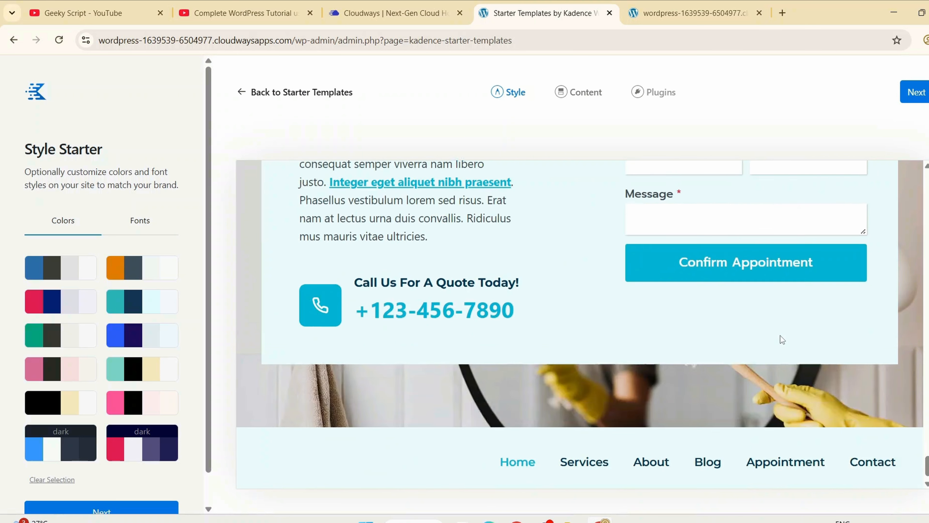
{"action": "scroll", "coordinate": [780, 339], "scroll_direction": "down", "scroll_amount": 2}
{"action": "left_click_drag", "start_coordinate": [925, 470], "coordinate": [926, 172]}
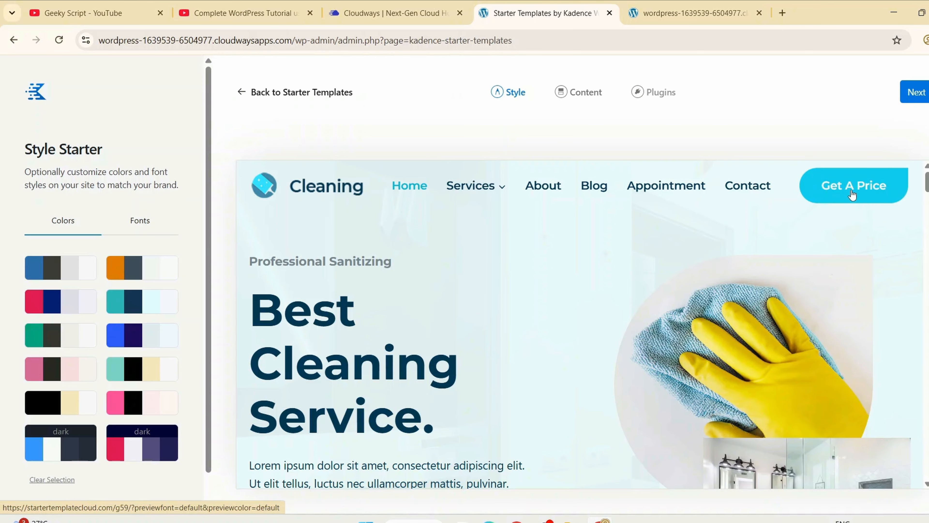
{"action": "scroll", "coordinate": [609, 266], "scroll_direction": "down", "scroll_amount": 5}
{"action": "scroll", "coordinate": [608, 265], "scroll_direction": "up", "scroll_amount": 4}
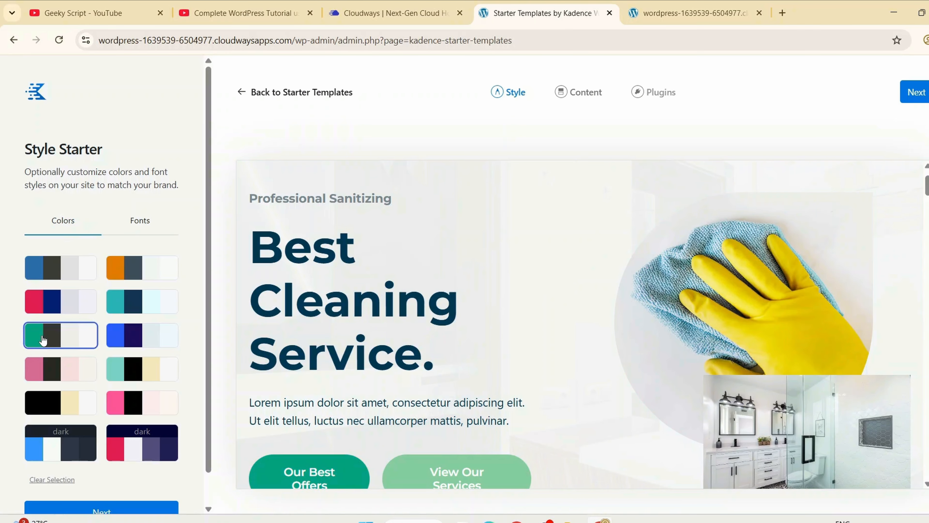
Compare blue, teal, pink, red-navy and orange palettes, then apply the green-and-dark palette
{"action": "scroll", "coordinate": [514, 293], "scroll_direction": "down", "scroll_amount": 3}
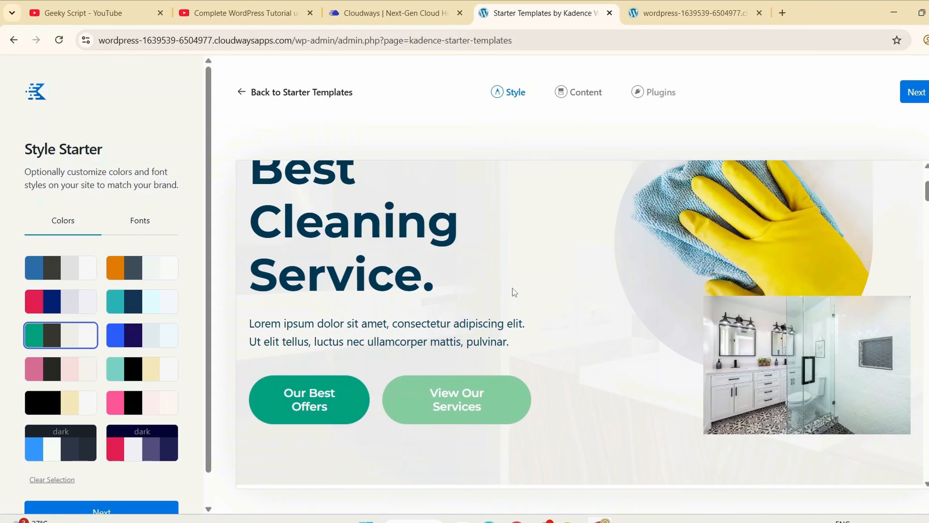
{"action": "left_click", "coordinate": [145, 337]}
{"action": "left_click", "coordinate": [118, 370]}
{"action": "left_click", "coordinate": [50, 379]}
{"action": "left_click", "coordinate": [54, 311]}
{"action": "left_click", "coordinate": [52, 274]}
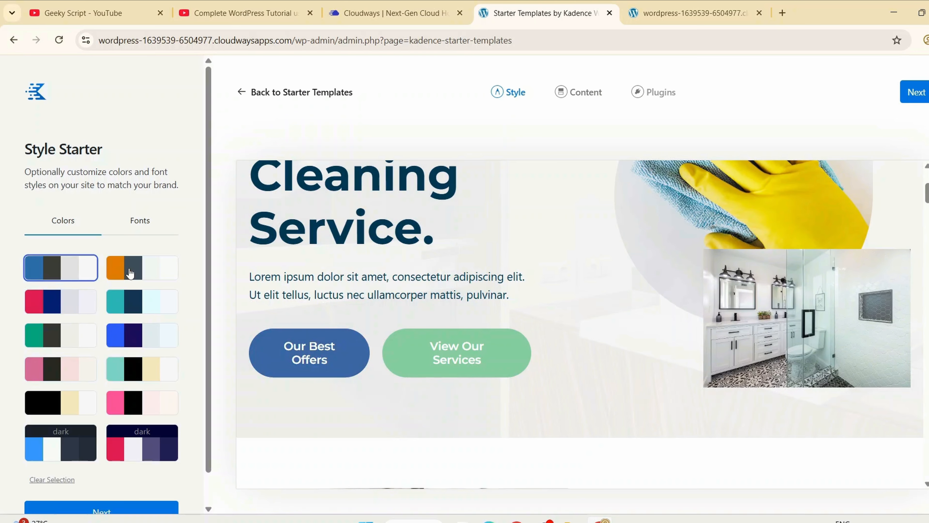
{"action": "left_click", "coordinate": [136, 274]}
{"action": "left_click", "coordinate": [56, 335]}
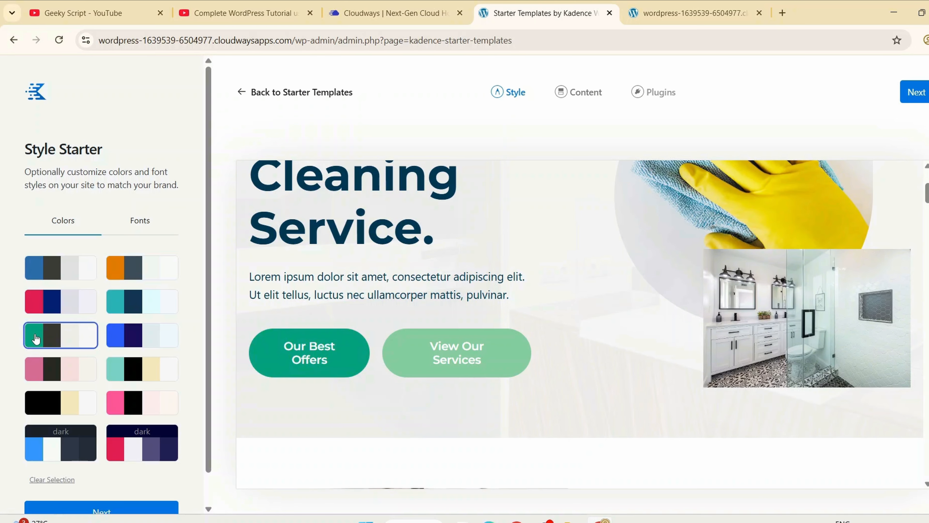
Try Libre Franklin, Prosa Libre, Oswald and Work Sans pairs, then choose Josefin Sans & Lato
{"action": "left_click", "coordinate": [144, 223]}
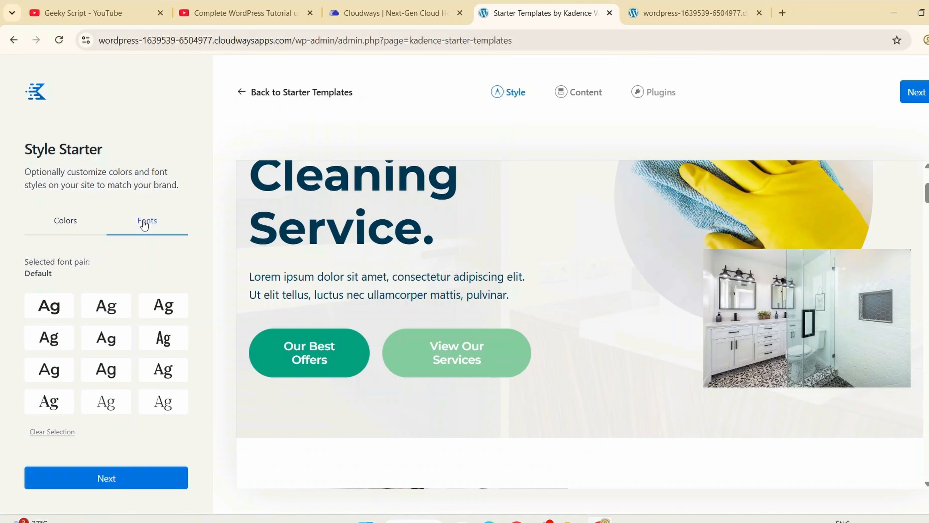
{"action": "left_click", "coordinate": [125, 311]}
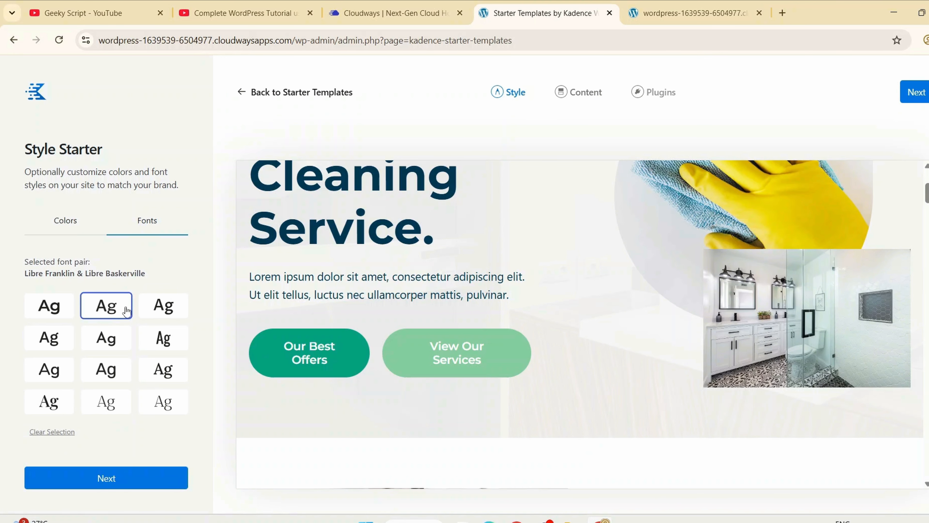
{"action": "left_click", "coordinate": [147, 306]}
{"action": "left_click", "coordinate": [160, 339]}
{"action": "left_click", "coordinate": [96, 348]}
{"action": "left_click", "coordinate": [34, 342]}
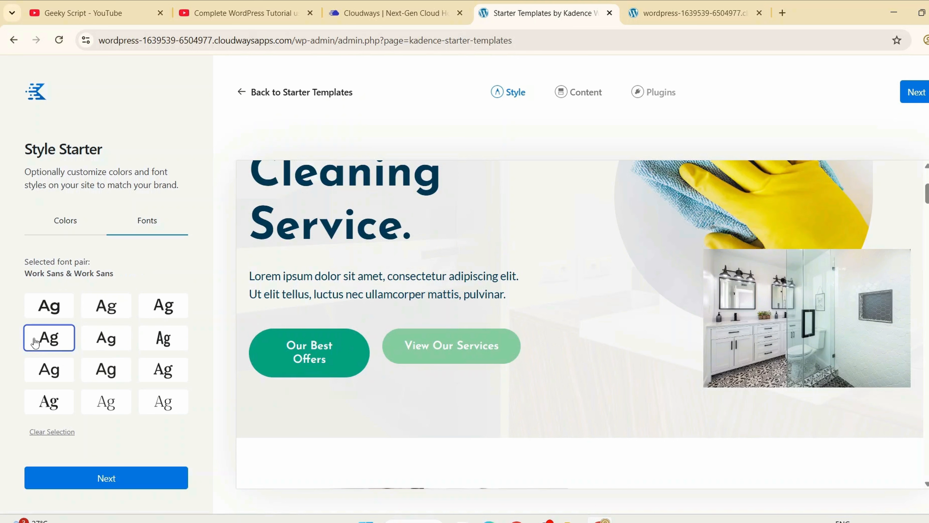
{"action": "left_click", "coordinate": [97, 340]}
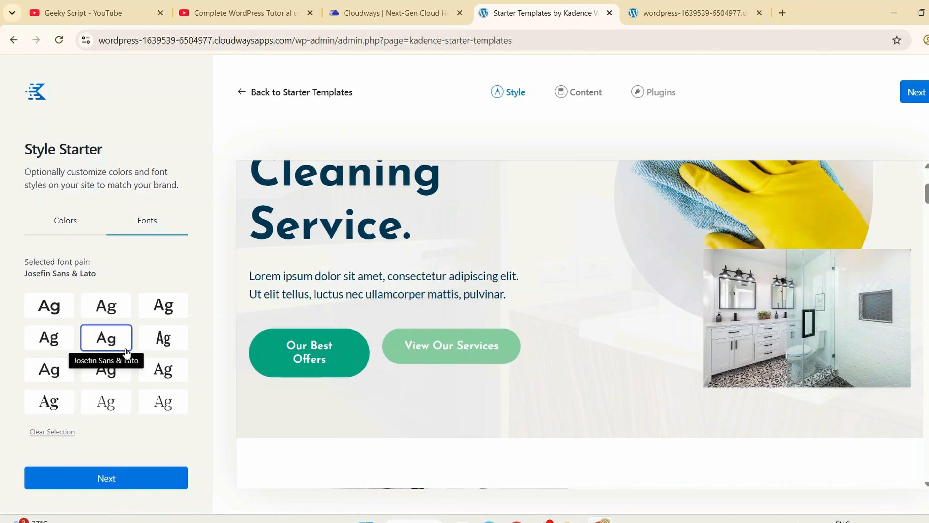
{"action": "left_click", "coordinate": [125, 475]}
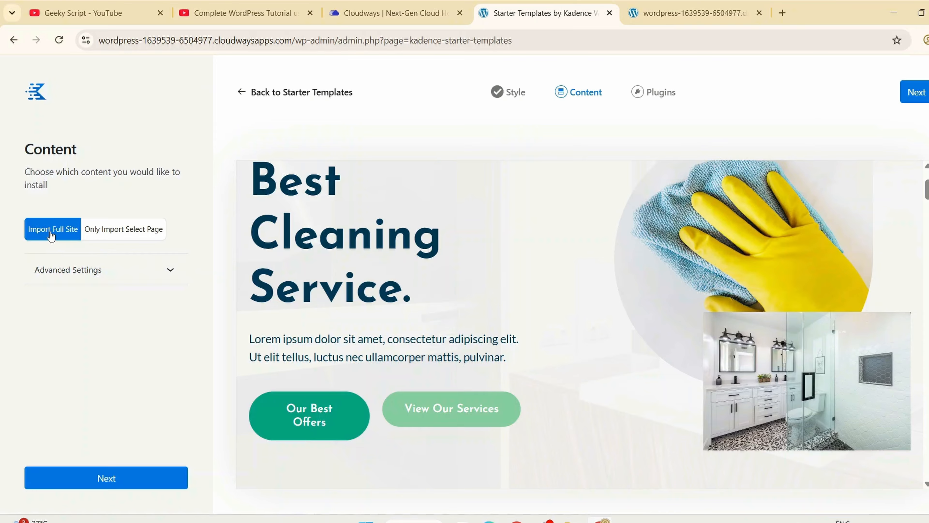
Keep Import Full Site, run Finish and Launch with Start Import, then view the site
{"action": "left_click", "coordinate": [107, 479]}
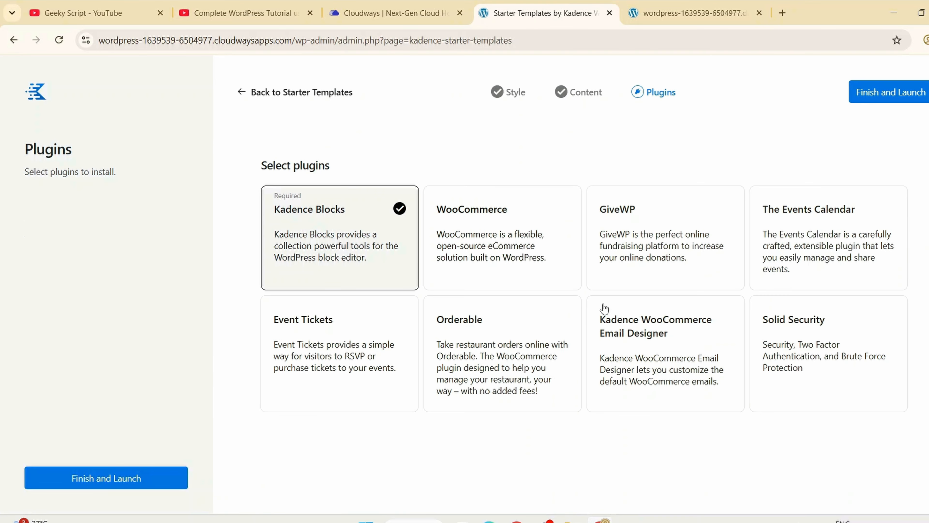
{"action": "left_click", "coordinate": [124, 479]}
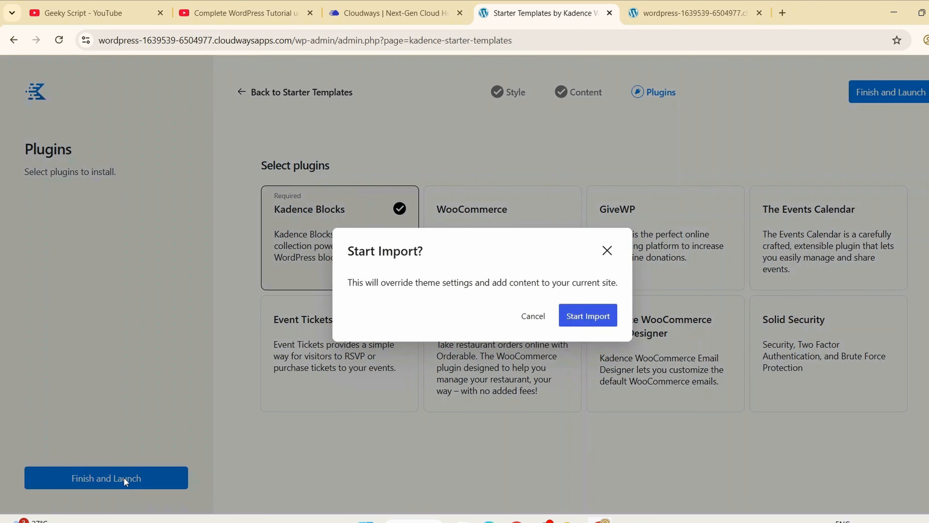
{"action": "left_click", "coordinate": [599, 317]}
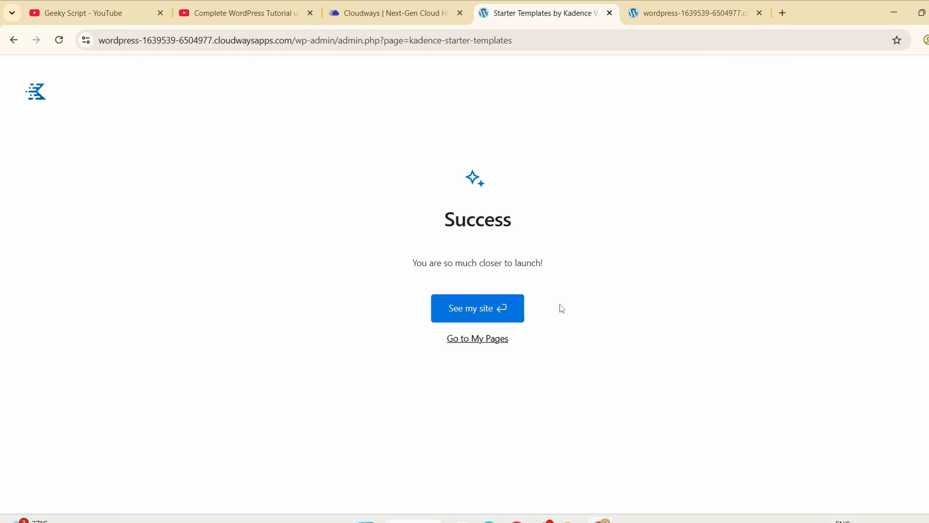
{"action": "left_click", "coordinate": [466, 310]}
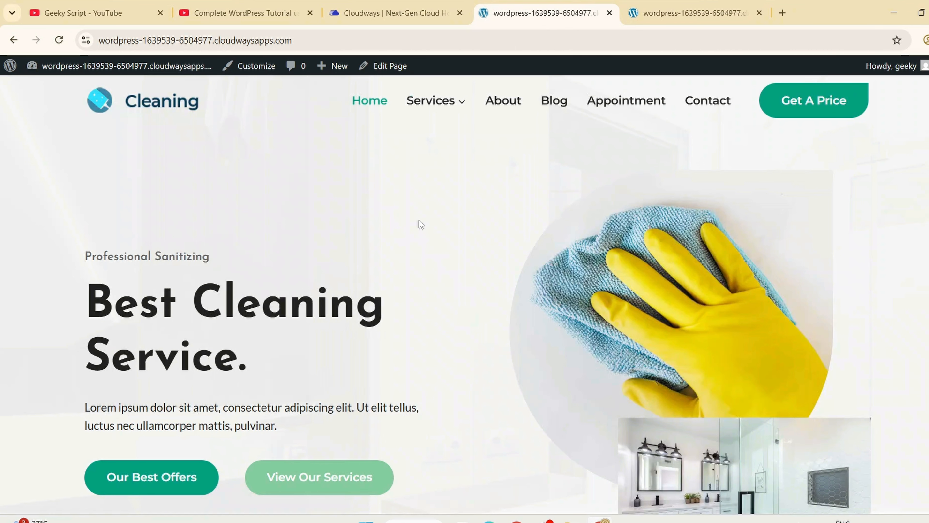
Scroll through the imported Cleaning homepage and return to its top
{"action": "scroll", "coordinate": [432, 231], "scroll_direction": "down", "scroll_amount": 15}
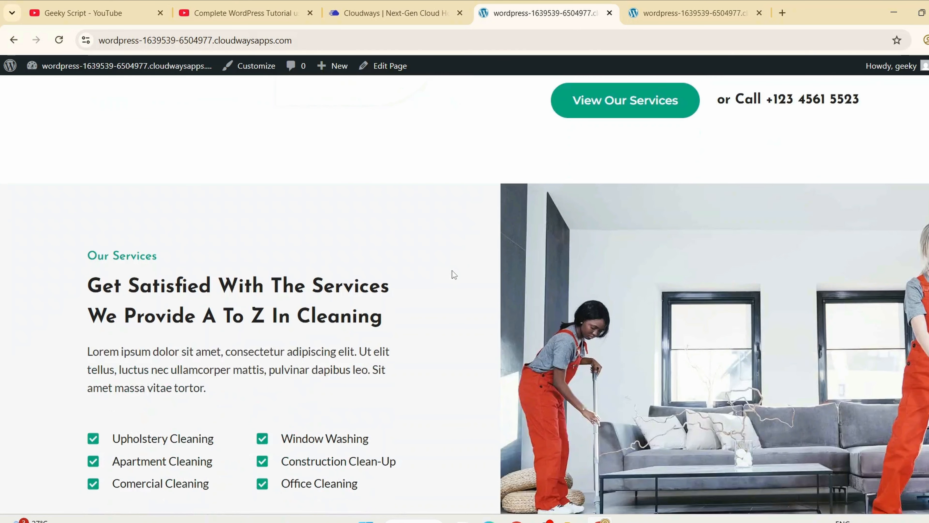
{"action": "left_click", "coordinate": [381, 41]}
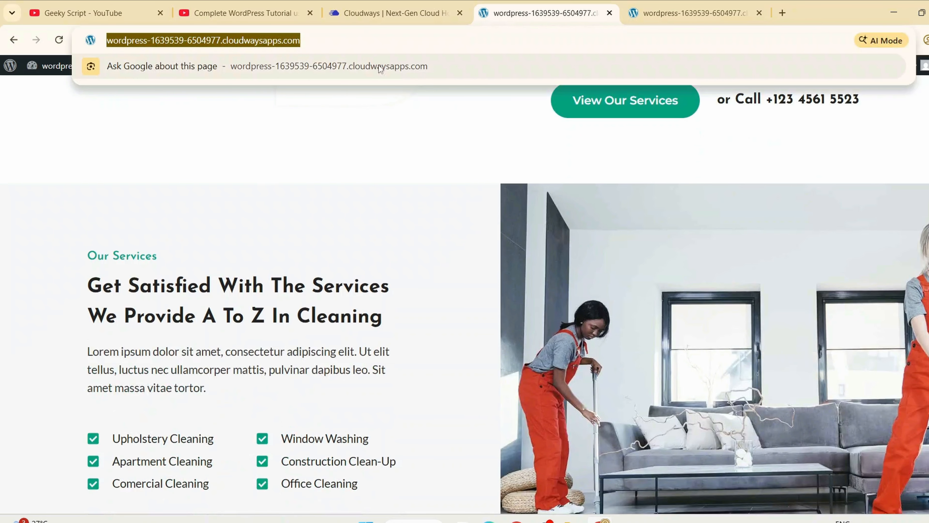
{"action": "left_click", "coordinate": [379, 194]}
{"action": "scroll", "coordinate": [391, 256], "scroll_direction": "down", "scroll_amount": 6}
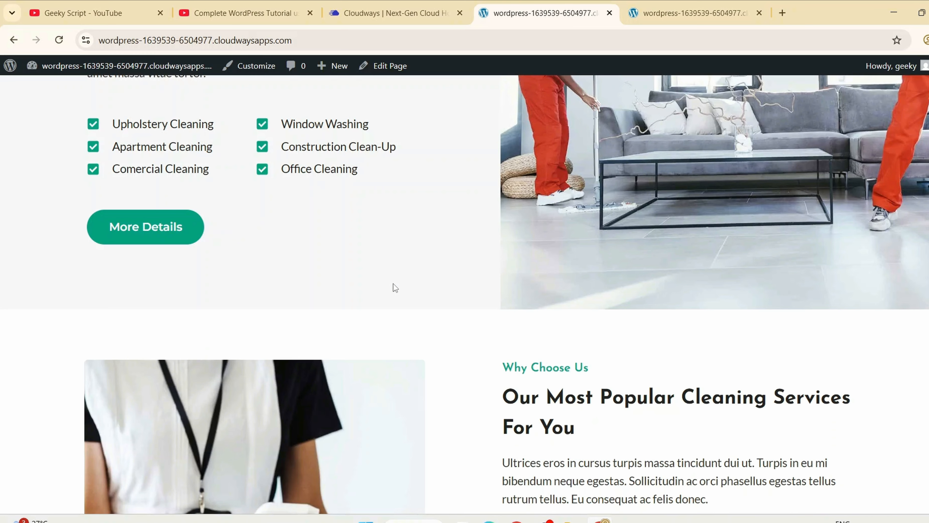
{"action": "scroll", "coordinate": [395, 289], "scroll_direction": "down", "scroll_amount": 20}
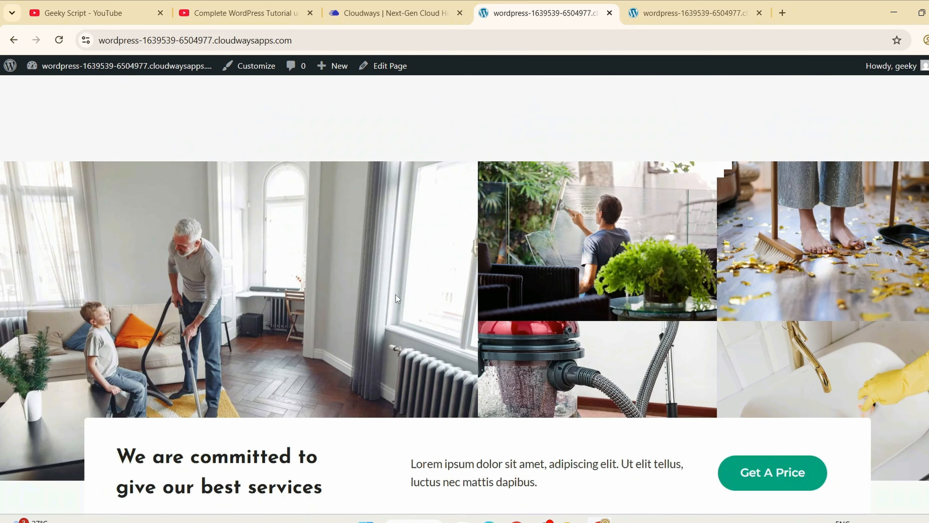
{"action": "scroll", "coordinate": [395, 295], "scroll_direction": "down", "scroll_amount": 20}
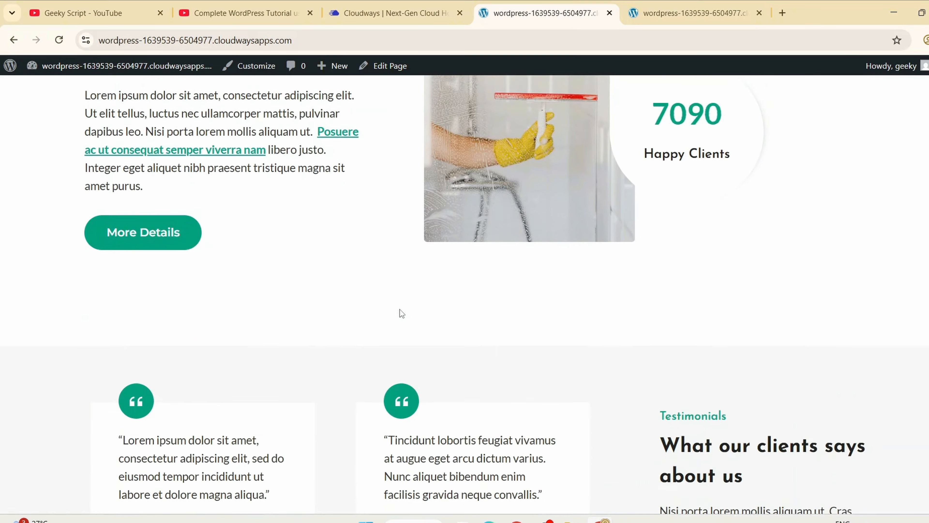
{"action": "scroll", "coordinate": [402, 314], "scroll_direction": "down", "scroll_amount": 15}
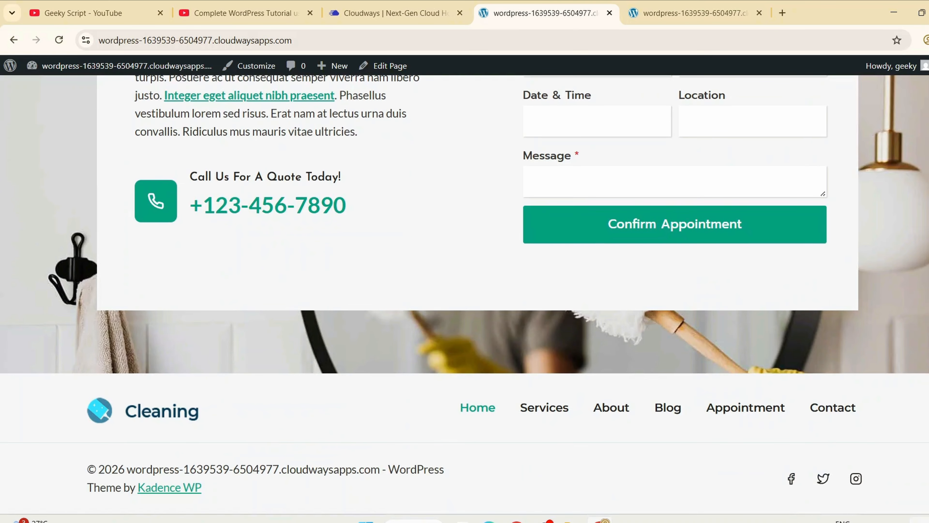
{"action": "key", "text": "Home"}
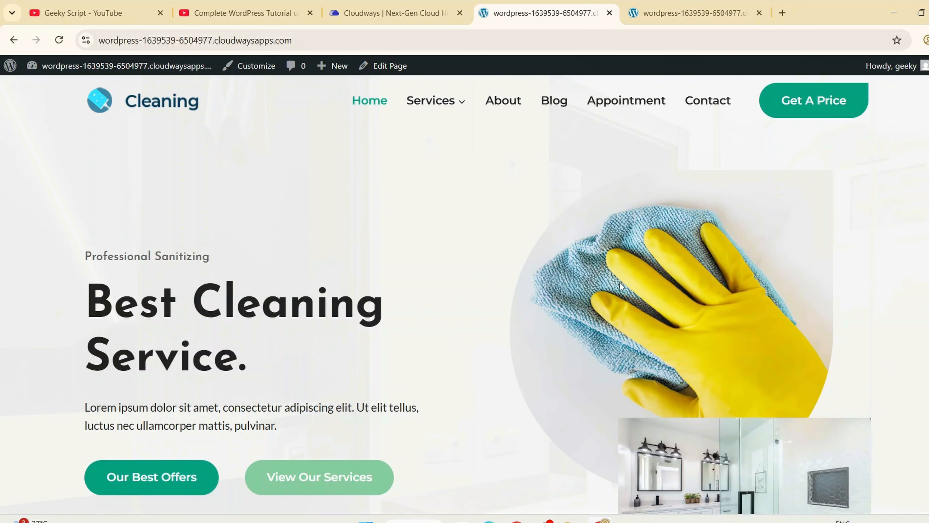
{"action": "scroll", "coordinate": [259, 242], "scroll_direction": "down", "scroll_amount": 5}
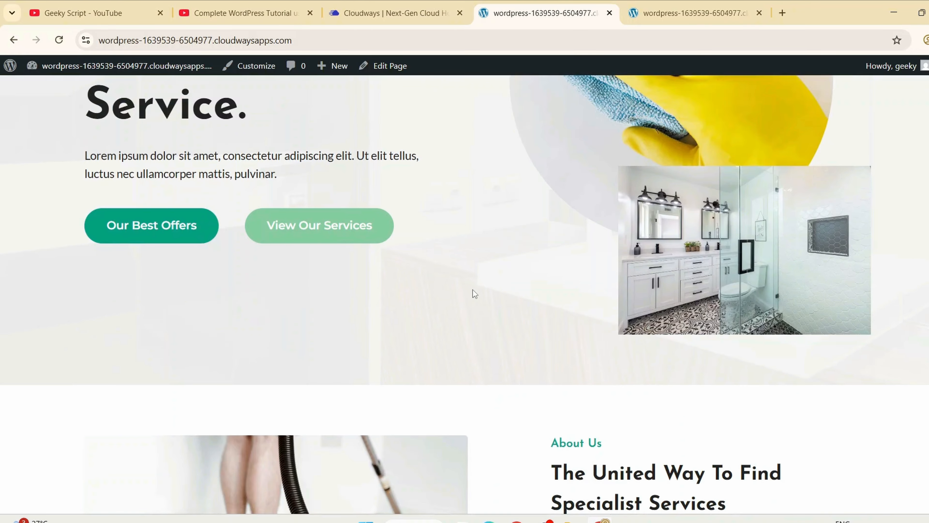
{"action": "scroll", "coordinate": [472, 290], "scroll_direction": "up", "scroll_amount": 5}
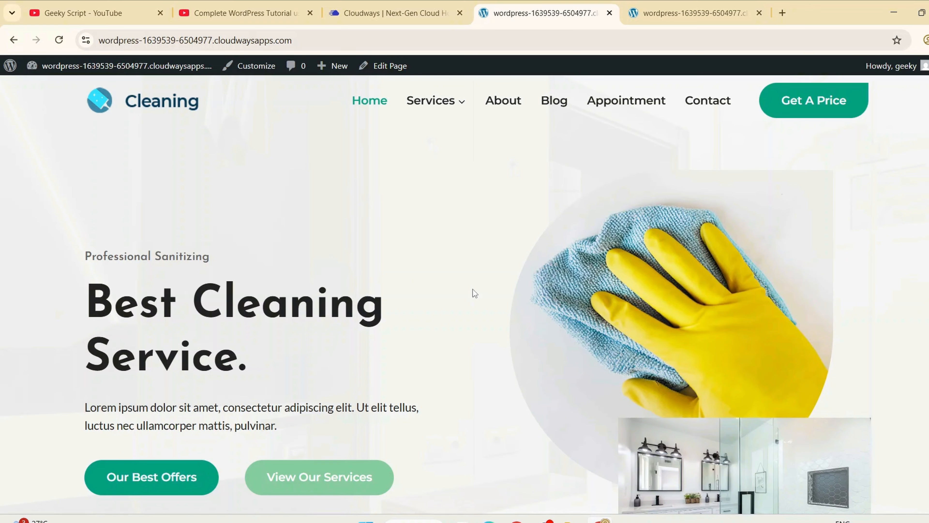
{"action": "scroll", "coordinate": [472, 288], "scroll_direction": "down", "scroll_amount": 10}
{"action": "scroll", "coordinate": [478, 296], "scroll_direction": "down", "scroll_amount": 7}
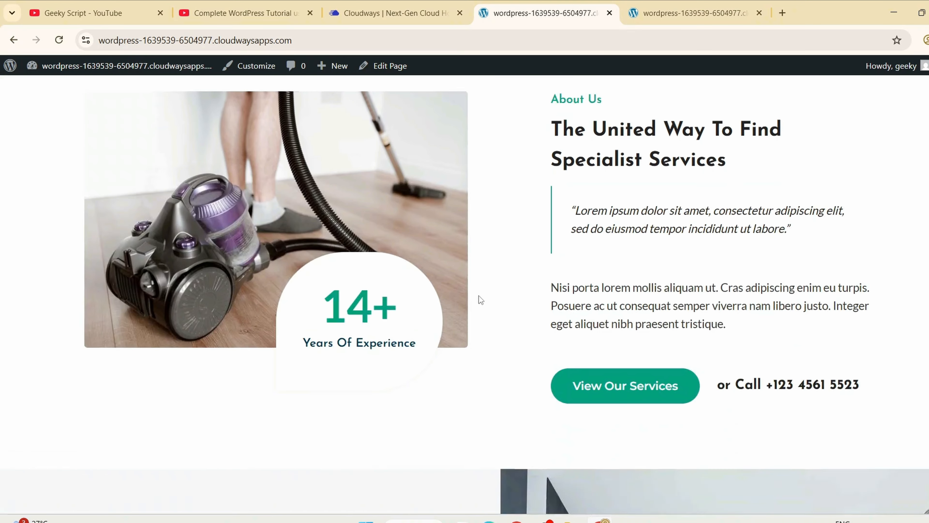
{"action": "scroll", "coordinate": [479, 295], "scroll_direction": "up", "scroll_amount": 7}
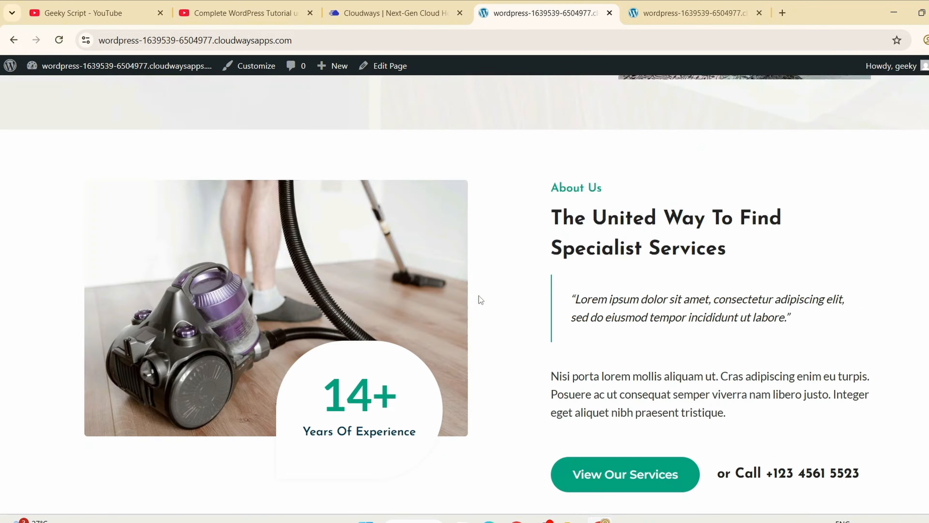
Close the extra Blog page tab and go to the WordPress Dashboard from the admin bar
{"action": "left_click", "coordinate": [723, 12]}
{"action": "left_click", "coordinate": [759, 13]}
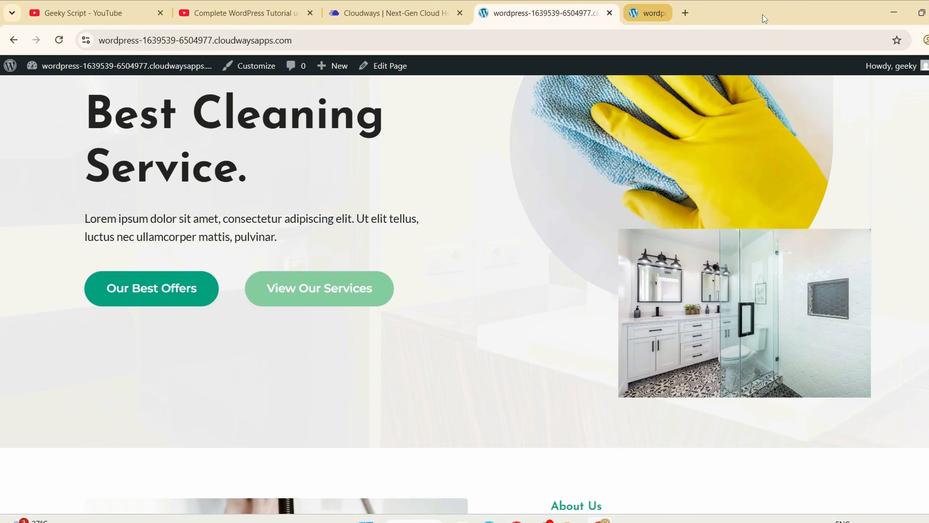
{"action": "mouse_move", "coordinate": [70, 72]}
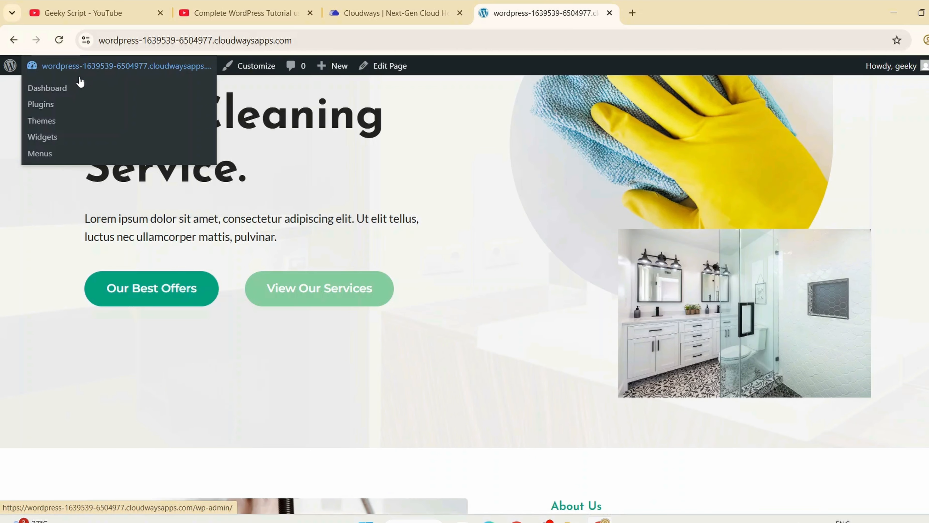
{"action": "left_click", "coordinate": [48, 93], "text": "ctrl"}
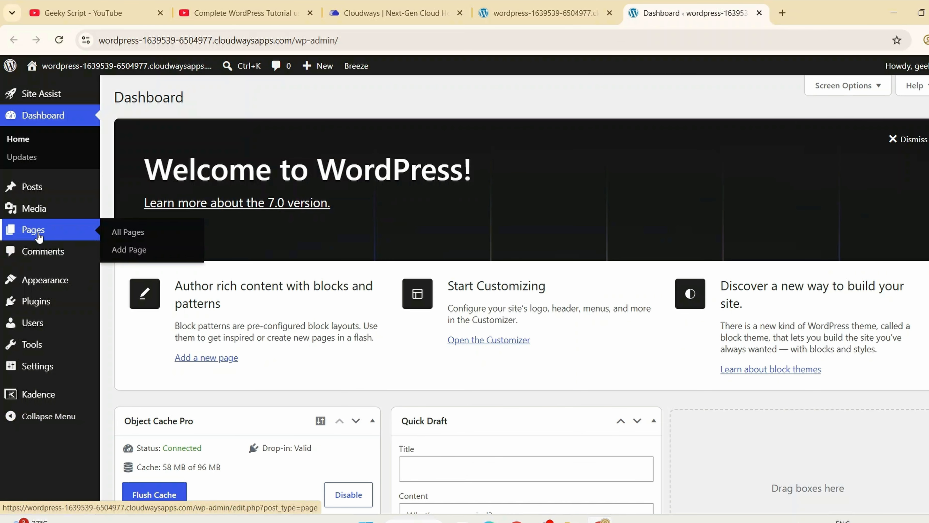
From Pages > All Pages, edit the Home — Front Page in the block editor
{"action": "left_click", "coordinate": [39, 237]}
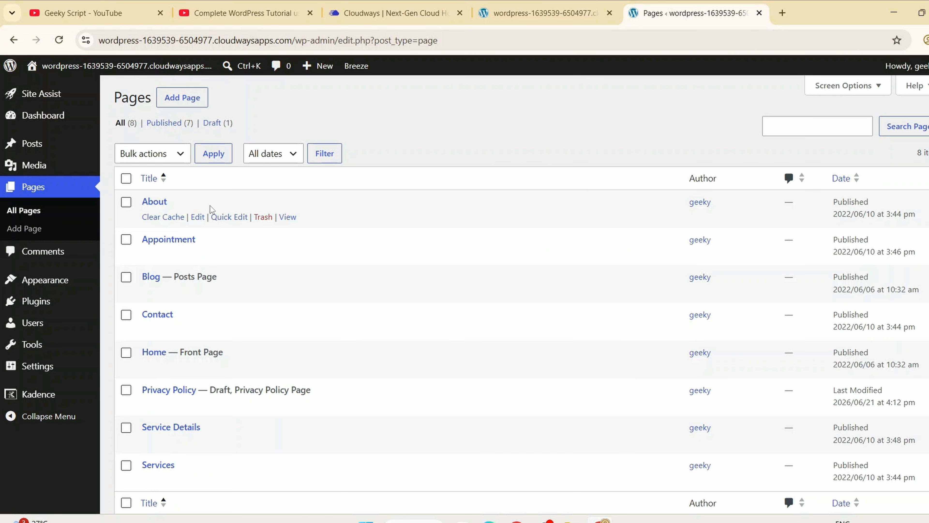
{"action": "scroll", "coordinate": [226, 241], "scroll_direction": "down", "scroll_amount": 2}
{"action": "scroll", "coordinate": [215, 388], "scroll_direction": "up", "scroll_amount": 2}
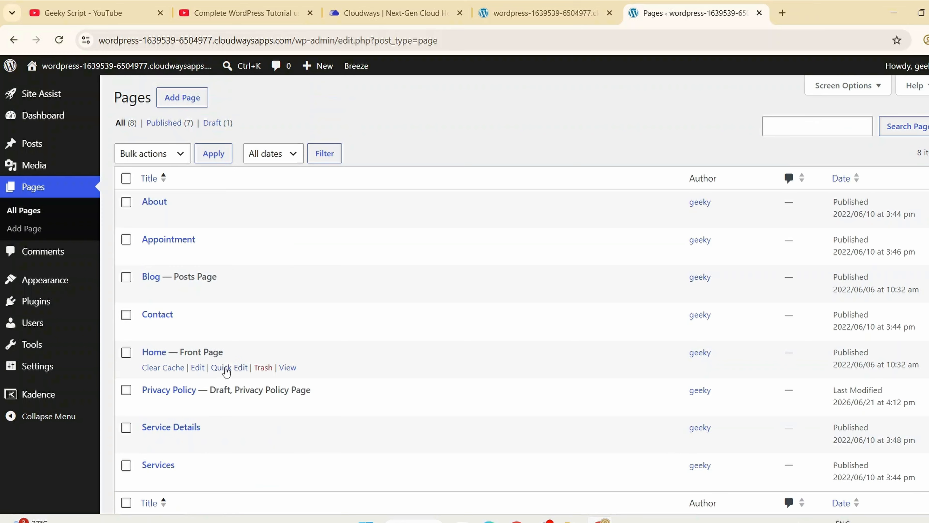
{"action": "left_click", "coordinate": [542, 13]}
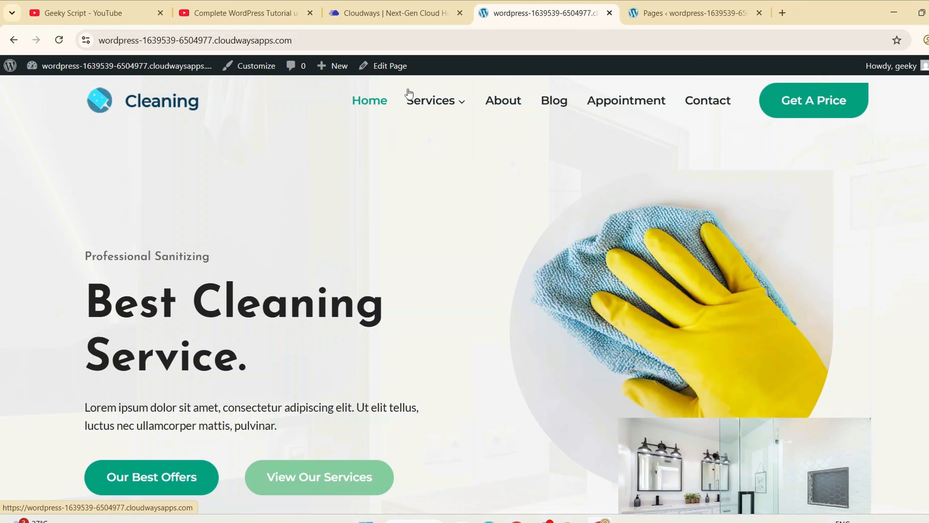
{"action": "left_click", "coordinate": [687, 14]}
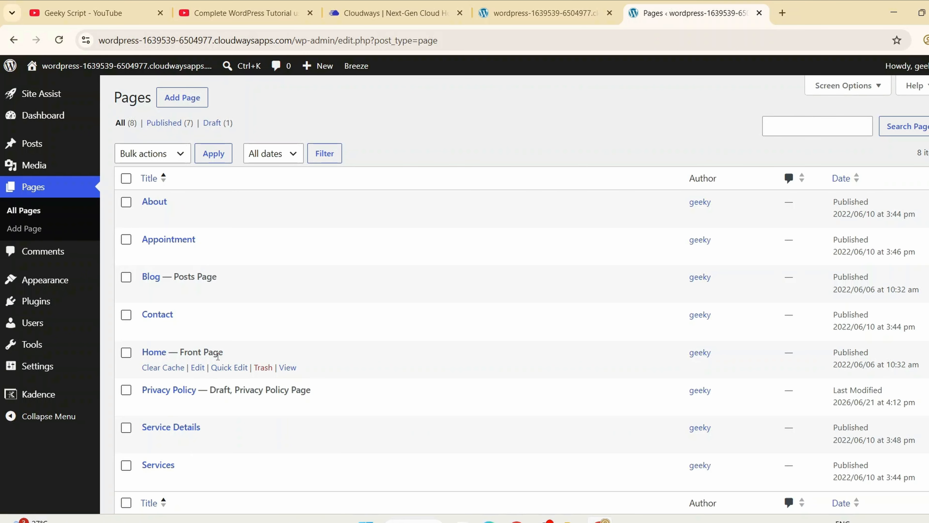
{"action": "left_click", "coordinate": [198, 369]}
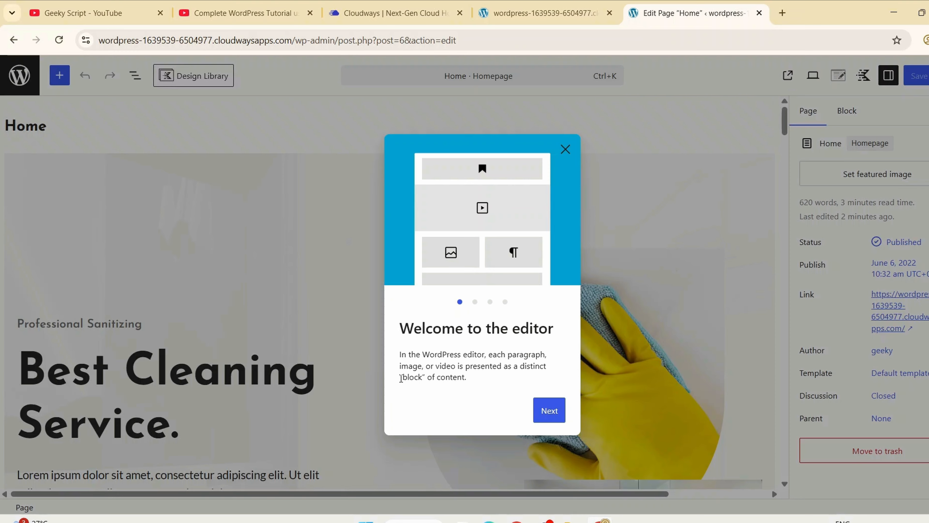
Step through and dismiss the Welcome to the editor guide, then scroll to the Best Cleaning Service hero
{"action": "left_click", "coordinate": [552, 417]}
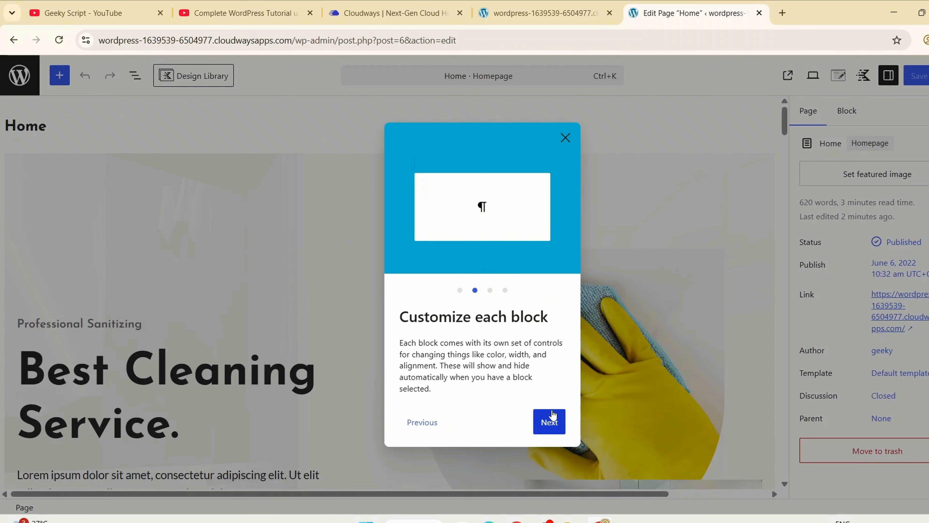
{"action": "left_click", "coordinate": [552, 416]}
{"action": "left_click", "coordinate": [551, 414]}
{"action": "left_click", "coordinate": [552, 415]}
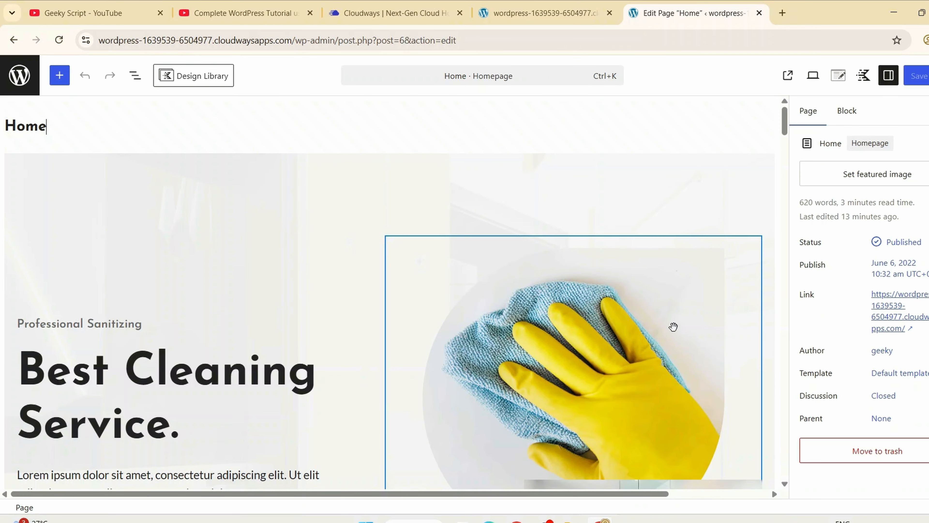
{"action": "scroll", "coordinate": [779, 289], "scroll_direction": "down", "scroll_amount": 3}
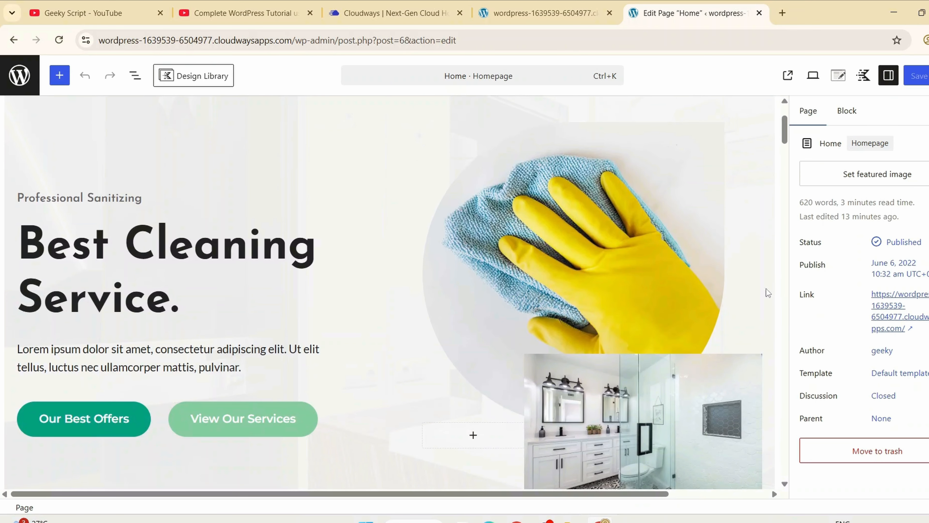
Replace the 'Best Cleaning Service.' heading with 'Junk Gone.' and 'Stress Gone.' on two lines
{"action": "left_click", "coordinate": [184, 294]}
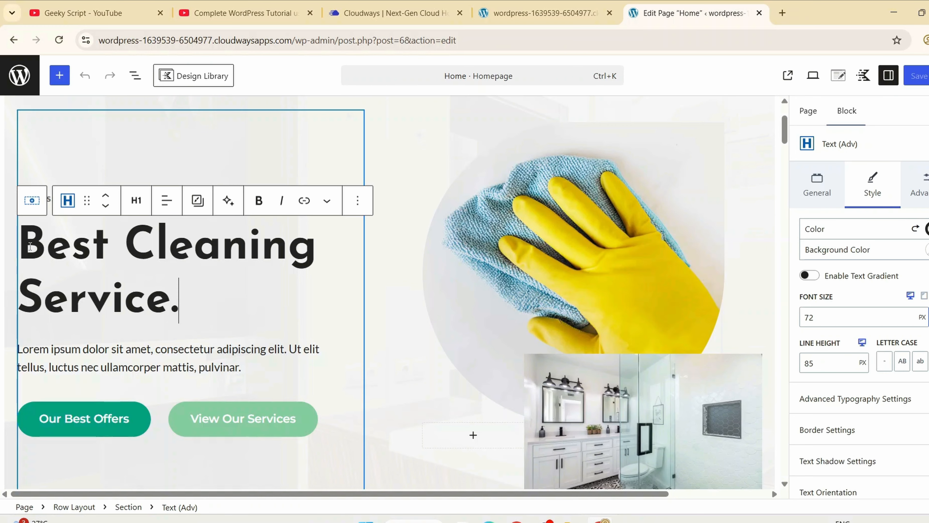
{"action": "left_click_drag", "start_coordinate": [25, 245], "coordinate": [187, 296]}
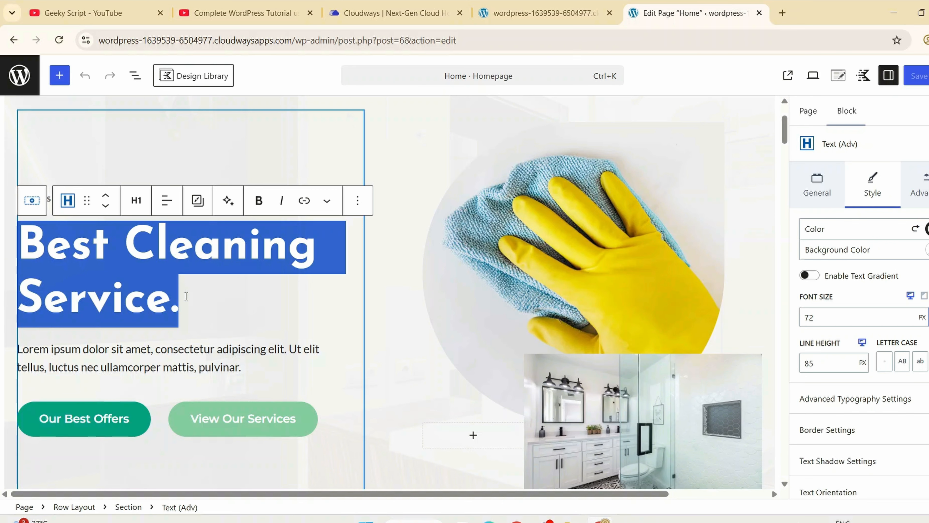
{"action": "left_click", "coordinate": [186, 296]}
{"action": "key", "text": "BackSpace"}
{"action": "key", "text": "BackSpace"}
{"action": "key", "text": "BackSpace"}
{"action": "key", "text": "BackSpace"}
{"action": "key", "text": "BackSpace"}
{"action": "key", "text": "BackSpace"}
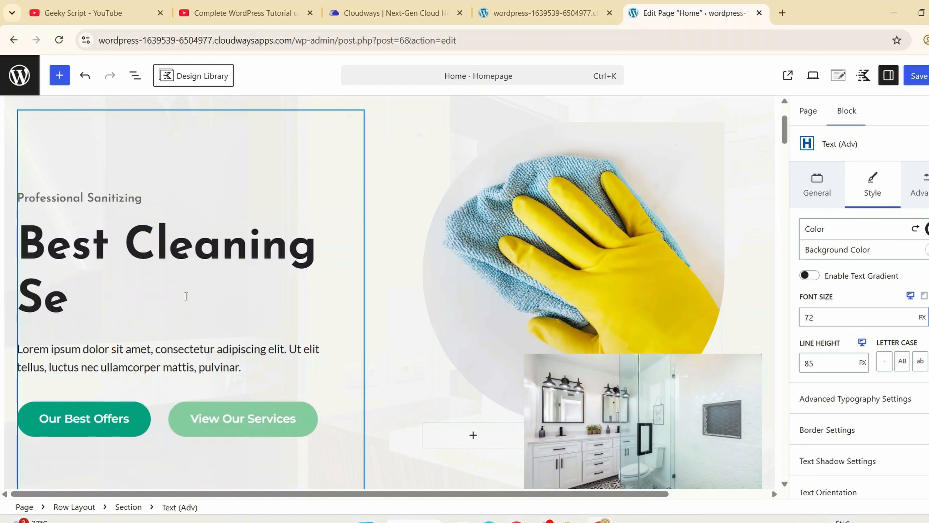
{"action": "key", "text": "BackSpace"}
{"action": "key", "text": "BackSpace"}
{"action": "key", "text": "BackSpace"}
{"action": "key", "text": "BackSpace"}
{"action": "key", "text": "BackSpace"}
{"action": "key", "text": "BackSpace"}
{"action": "key", "text": "BackSpace"}
{"action": "key", "text": "BackSpace"}
{"action": "key", "text": "BackSpace"}
{"action": "key", "text": "BackSpace"}
{"action": "key", "text": "BackSpace"}
{"action": "key", "text": "BackSpace"}
{"action": "key", "text": "BackSpace"}
{"action": "key", "text": "BackSpace"}
{"action": "key", "text": "BackSpace"}
{"action": "key", "text": "BackSpace"}
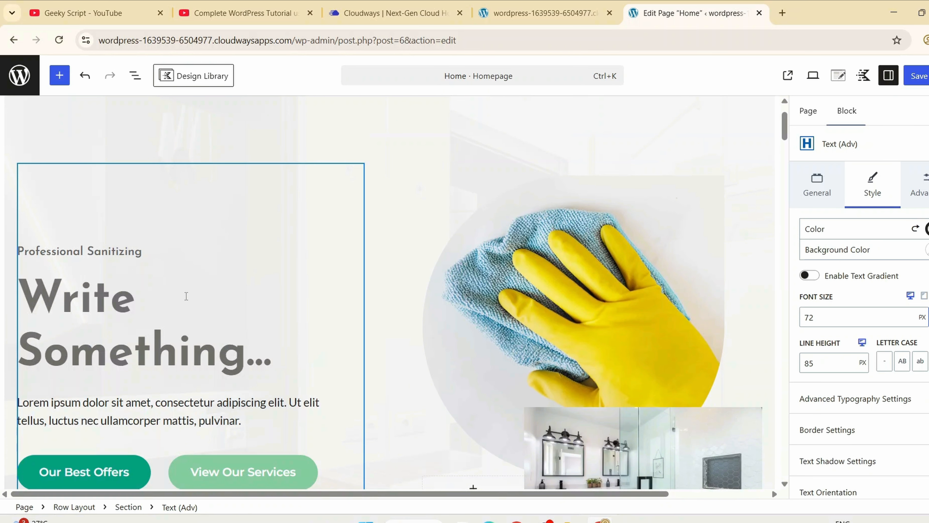
{"action": "type", "text": "Junk "}
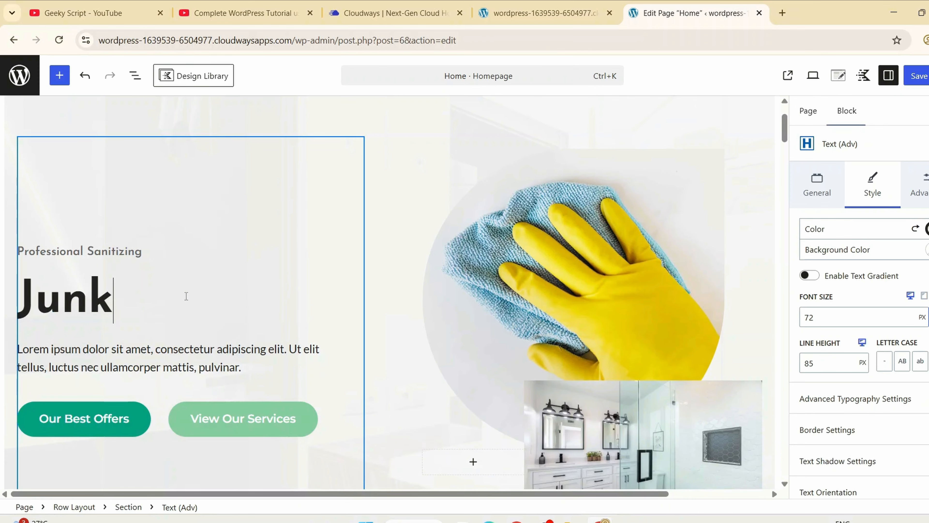
{"action": "type", "text": "Gon"}
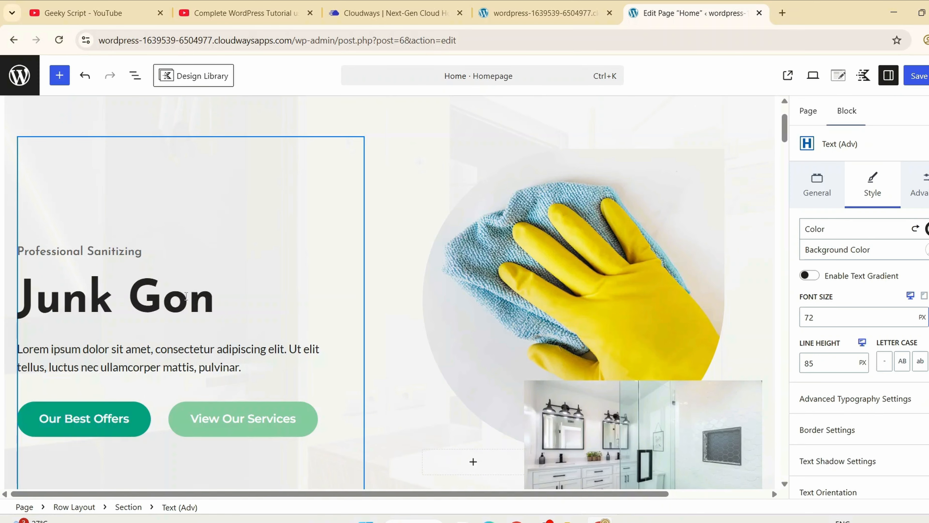
{"action": "type", "text": "e."}
{"action": "key", "text": "shift+Return"}
{"action": "type", "text": "Str"}
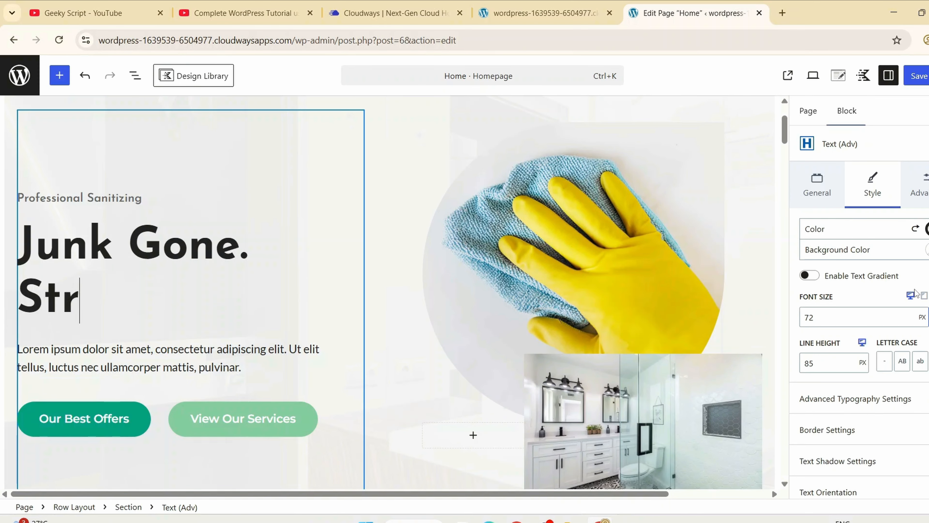
{"action": "type", "text": "ess Gone."}
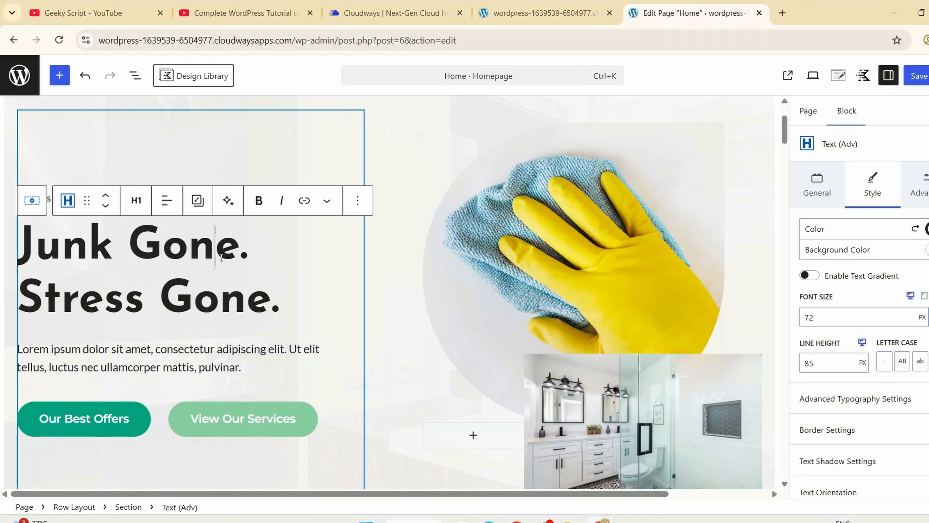
{"action": "left_click", "coordinate": [407, 255]}
Change the 'Professional Sanitizing' tagline to 'Fast. Friendly. Reliable.'
{"action": "left_click", "coordinate": [103, 200]}
{"action": "left_click_drag", "start_coordinate": [166, 203], "coordinate": [19, 203]}
{"action": "type", "text": "Fast."}
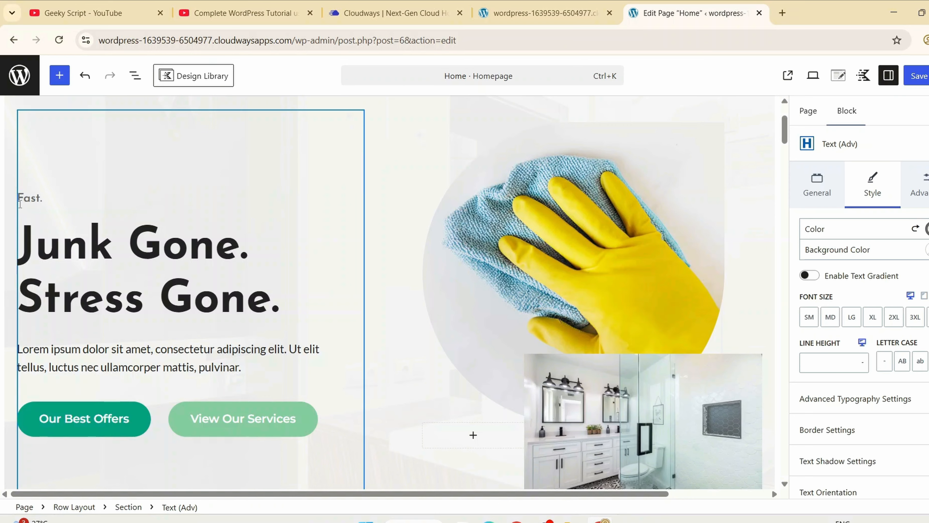
{"action": "type", "text": " Friendly. Reliable."}
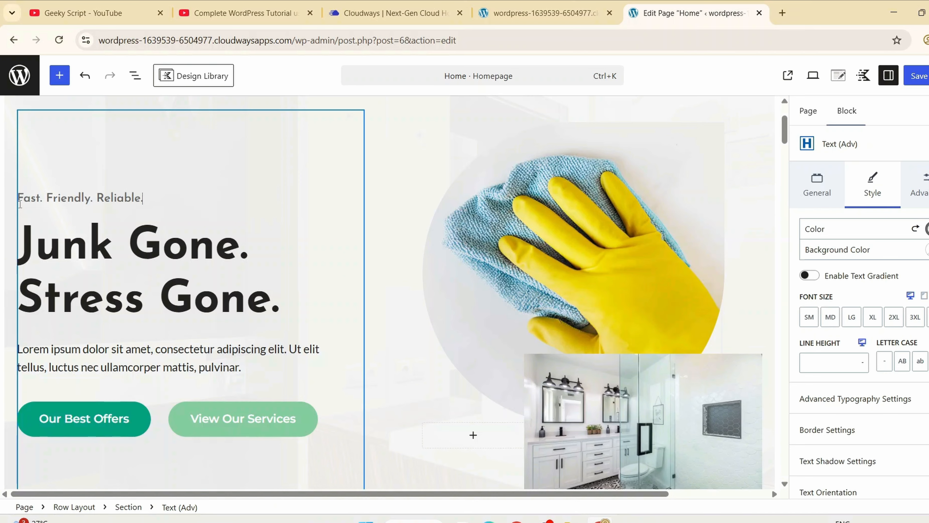
Replace the Lorem ipsum blurb with 'NextGen Junk Cleanup makes it easy to get rid of unwanted items…'
{"action": "left_click", "coordinate": [177, 352]}
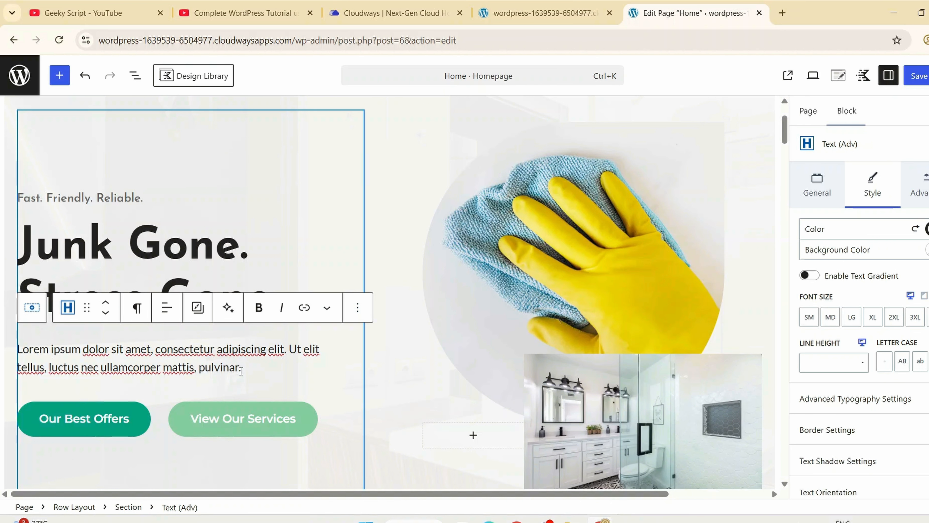
{"action": "left_click_drag", "start_coordinate": [241, 367], "coordinate": [1, 347]}
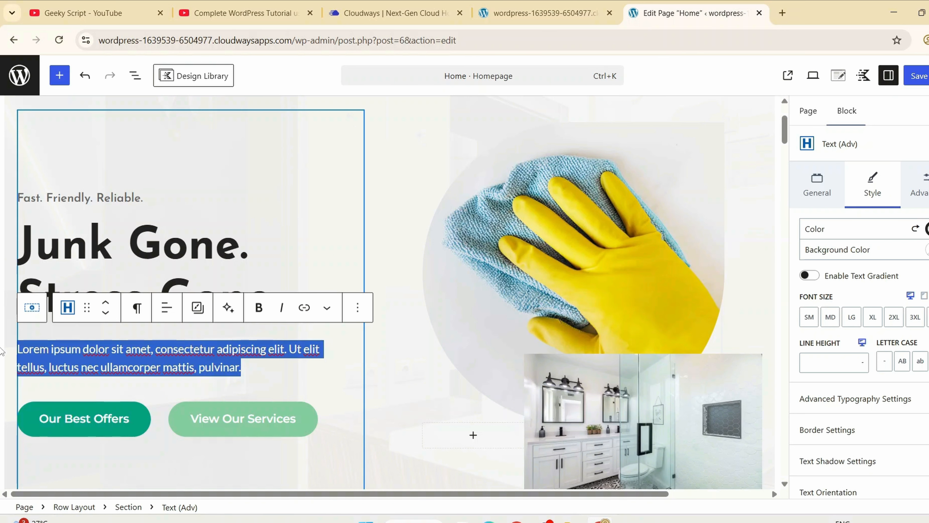
{"action": "type", "text": "NextGen"}
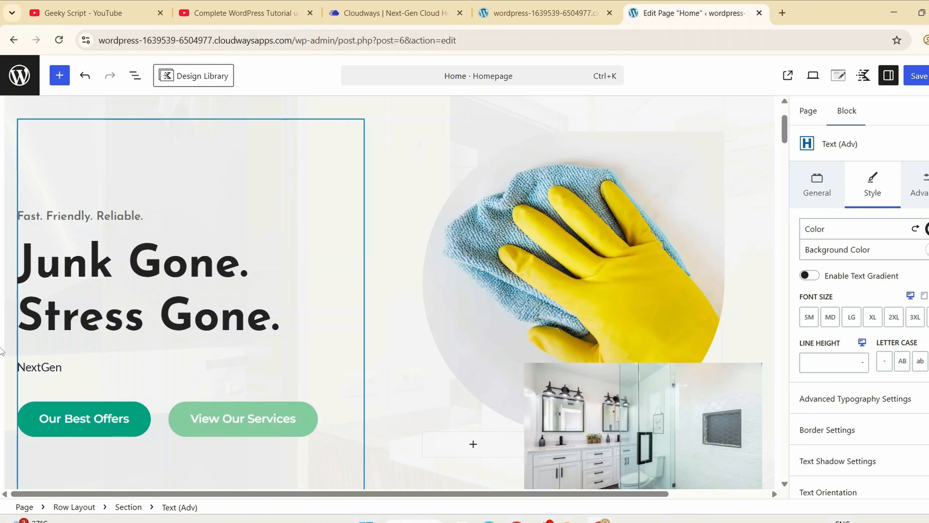
{"action": "type", "text": " Junk Cleanup mak"}
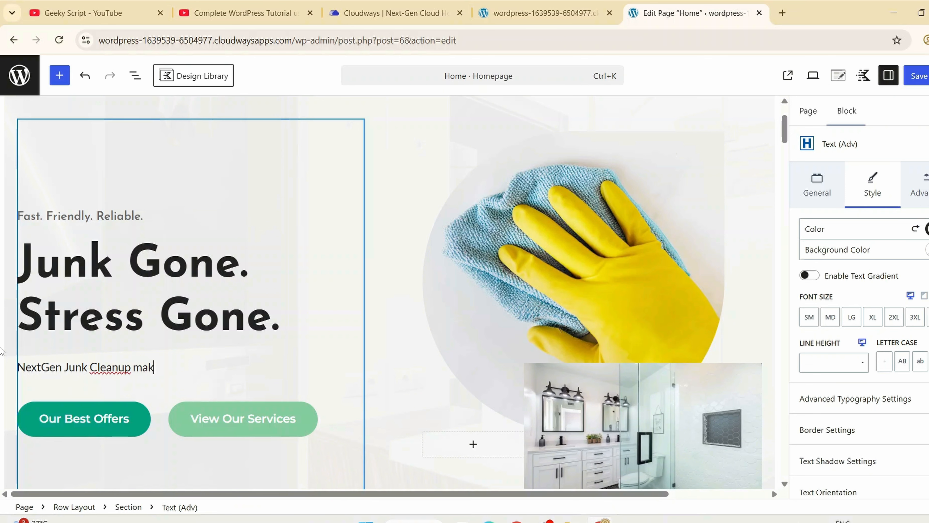
{"action": "type", "text": "es it easy to get rid of unwanted items. We handle the heavy lifting so you don't have to."}
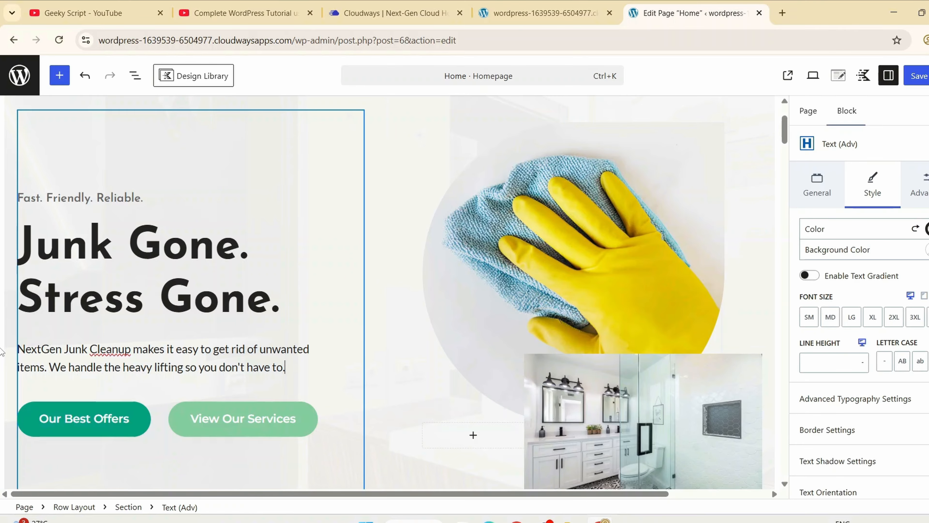
{"action": "left_click", "coordinate": [102, 418]}
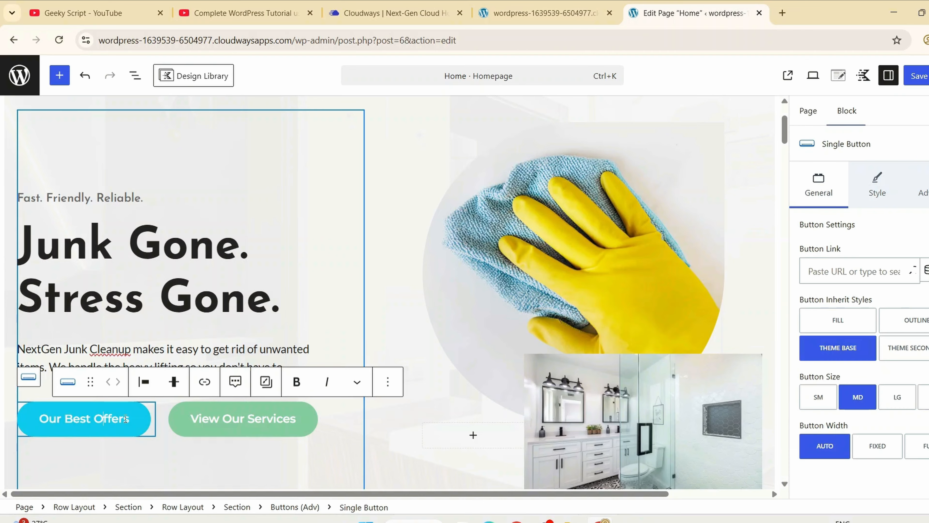
Rename the hero buttons to 'Get A Free Quote' and 'Our Services'
{"action": "key", "text": "BackSpace"}
{"action": "key", "text": "BackSpace"}
{"action": "key", "text": "BackSpace"}
{"action": "key", "text": "BackSpace"}
{"action": "key", "text": "BackSpace"}
{"action": "key", "text": "BackSpace"}
{"action": "key", "text": "BackSpace"}
{"action": "key", "text": "BackSpace"}
{"action": "key", "text": "BackSpace"}
{"action": "key", "text": "BackSpace"}
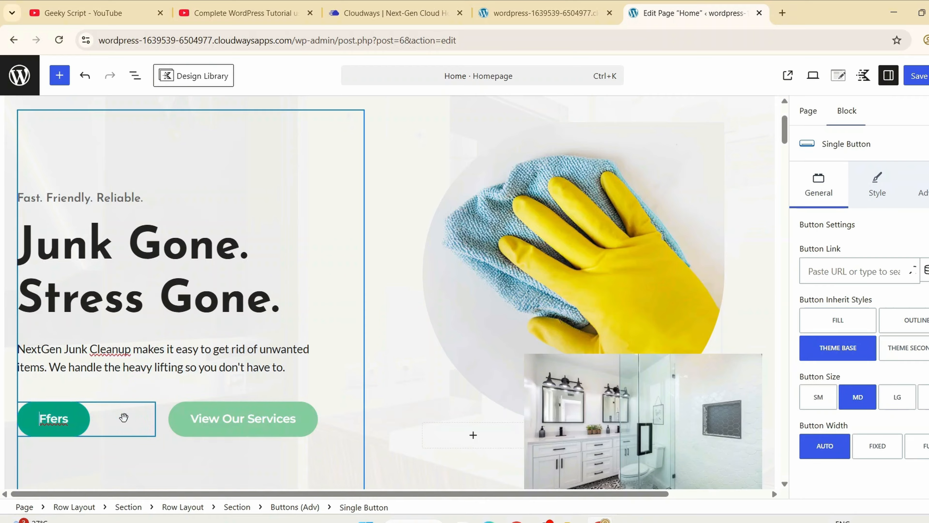
{"action": "type", "text": "Get A Free Qu"}
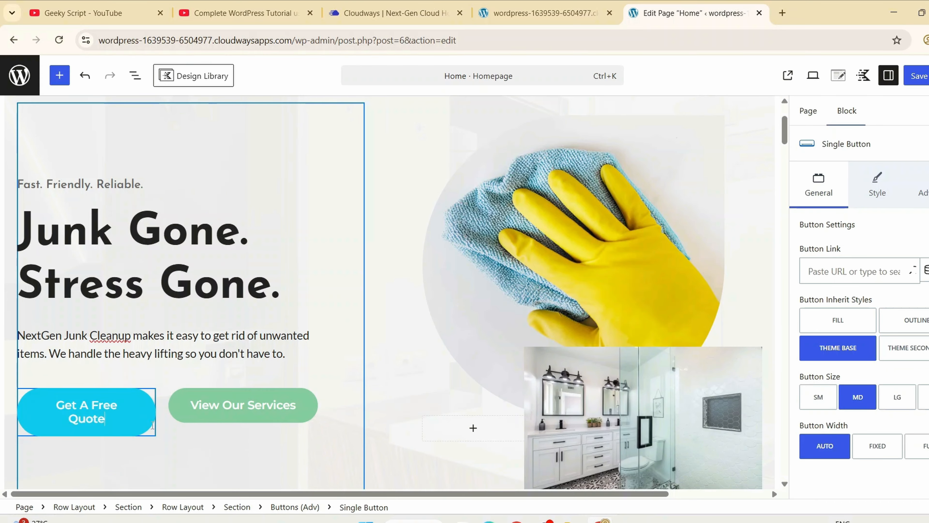
{"action": "type", "text": "ote"}
{"action": "key", "text": "Delete"}
{"action": "key", "text": "Delete"}
{"action": "key", "text": "Delete"}
{"action": "key", "text": "Delete"}
{"action": "key", "text": "Delete"}
{"action": "left_click", "coordinate": [214, 409]}
{"action": "left_click_drag", "start_coordinate": [225, 404], "coordinate": [190, 404]}
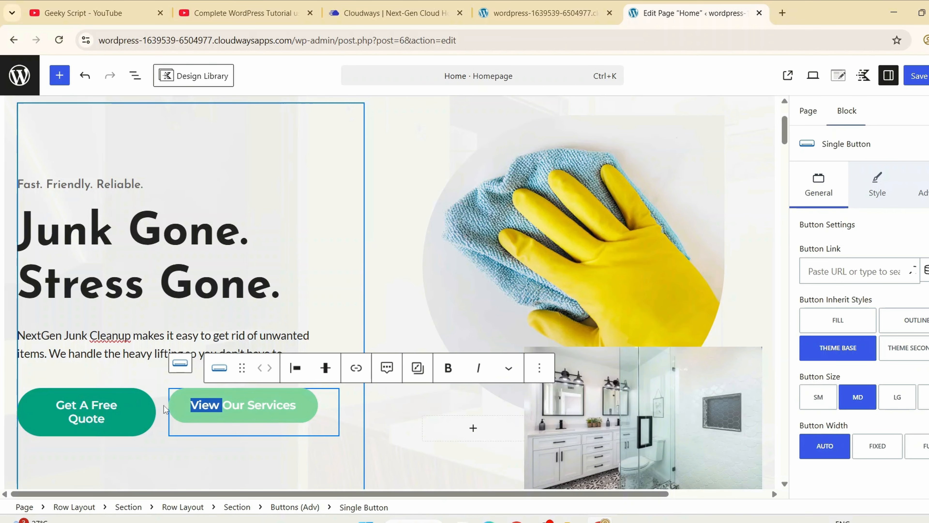
{"action": "key", "text": "BackSpace"}
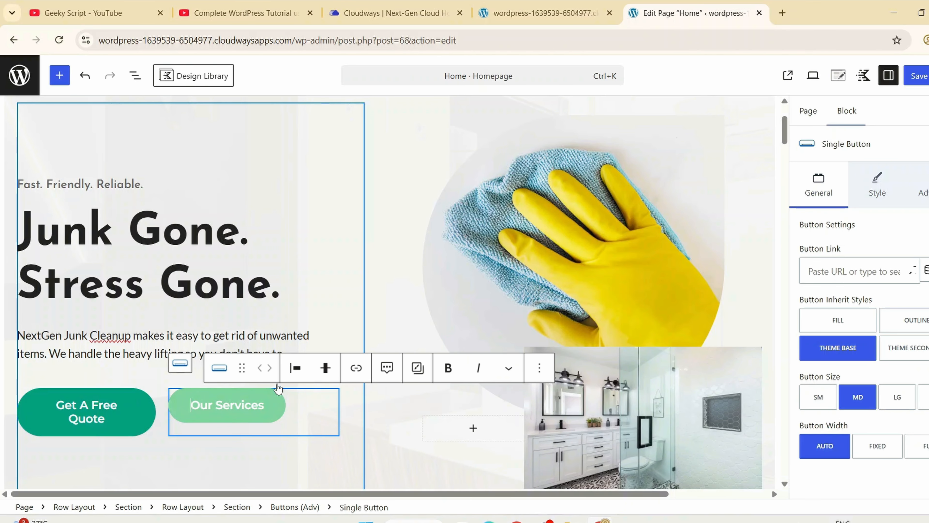
Select the gloved-hand image block and open the media picker to replace it
{"action": "left_click", "coordinate": [345, 288]}
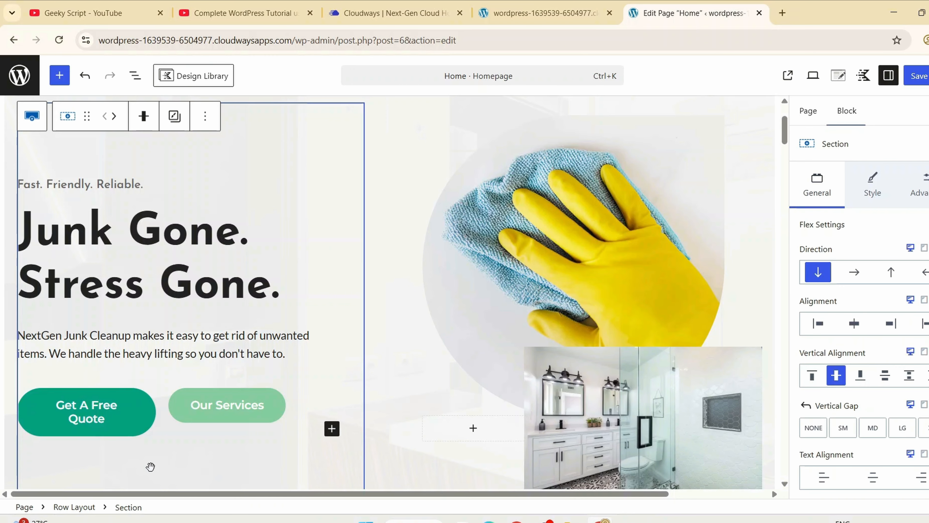
{"action": "left_click", "coordinate": [536, 223]}
{"action": "scroll", "coordinate": [660, 278], "scroll_direction": "down", "scroll_amount": 5}
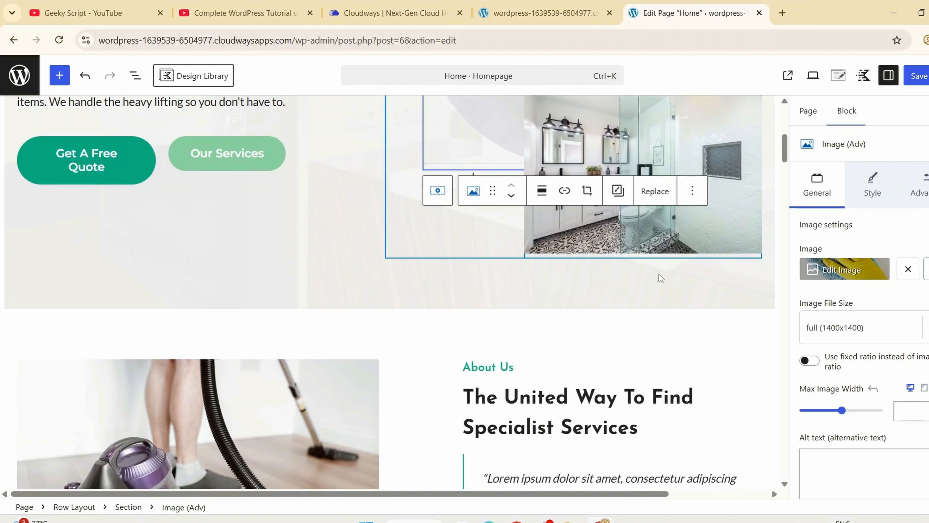
{"action": "scroll", "coordinate": [660, 279], "scroll_direction": "up", "scroll_amount": 5}
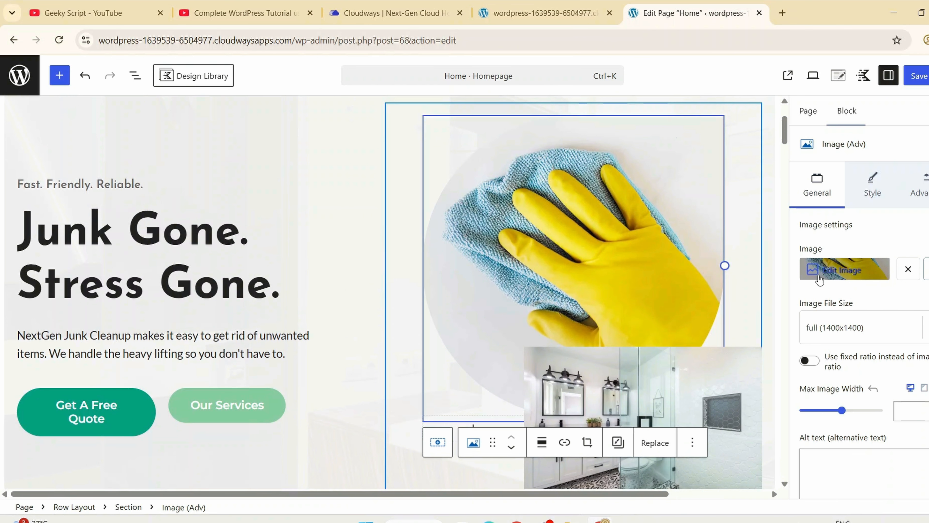
{"action": "left_click", "coordinate": [843, 273]}
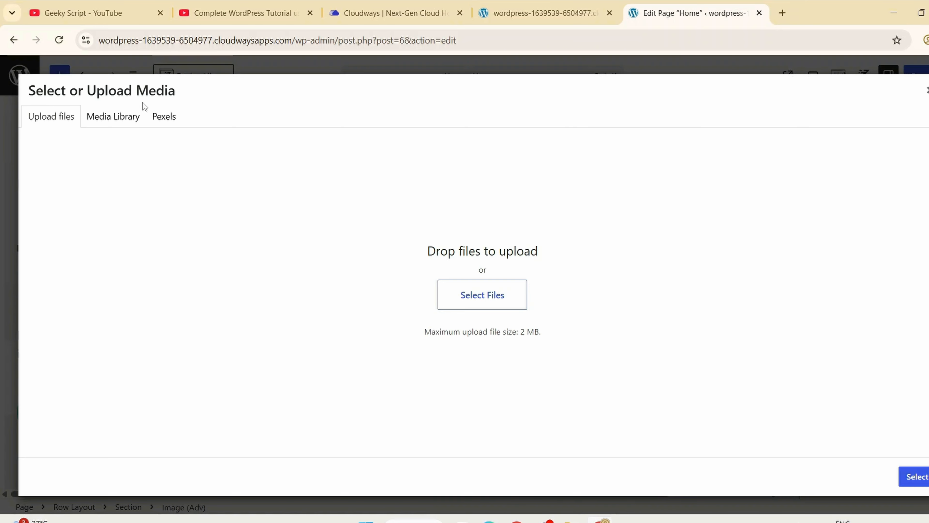
Search Pexels stock photos for 'junk removal'
{"action": "left_click", "coordinate": [158, 117]}
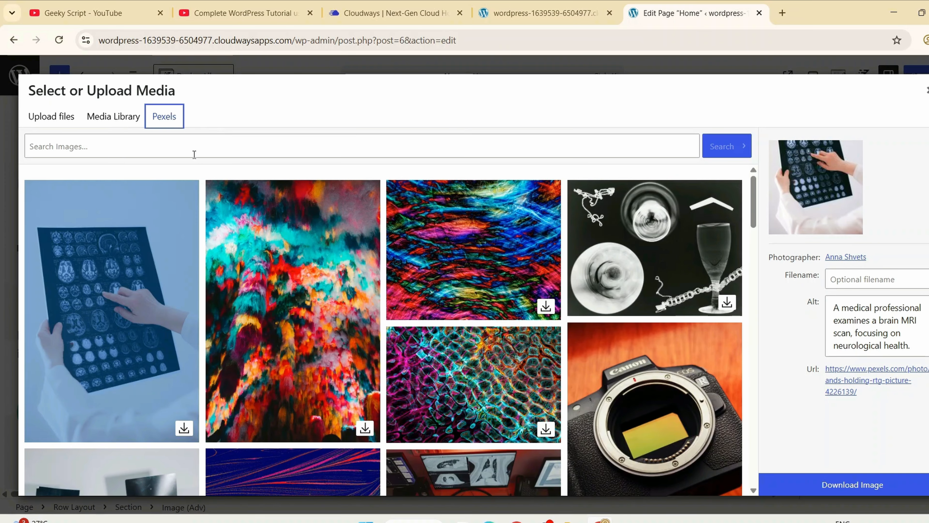
{"action": "left_click", "coordinate": [197, 147]}
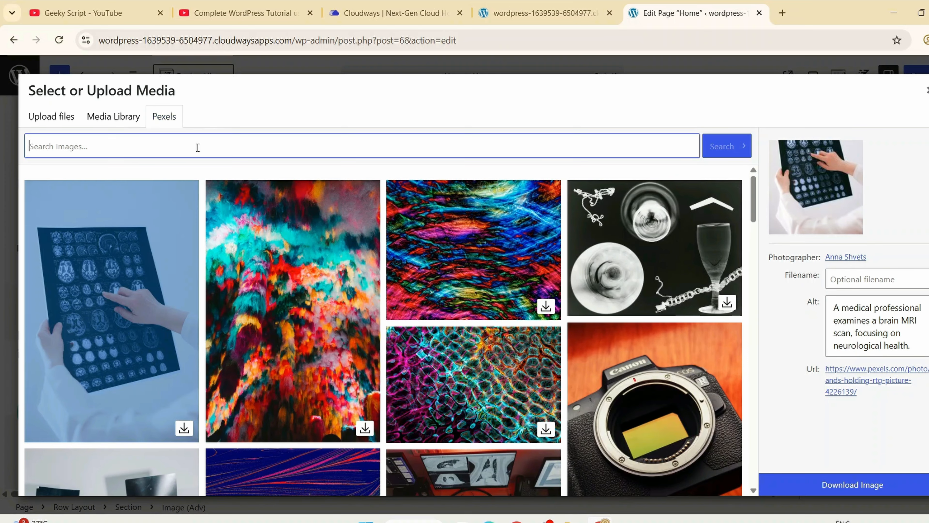
{"action": "type", "text": "cle"}
{"action": "type", "text": "junk removal"}
{"action": "left_click", "coordinate": [733, 143]}
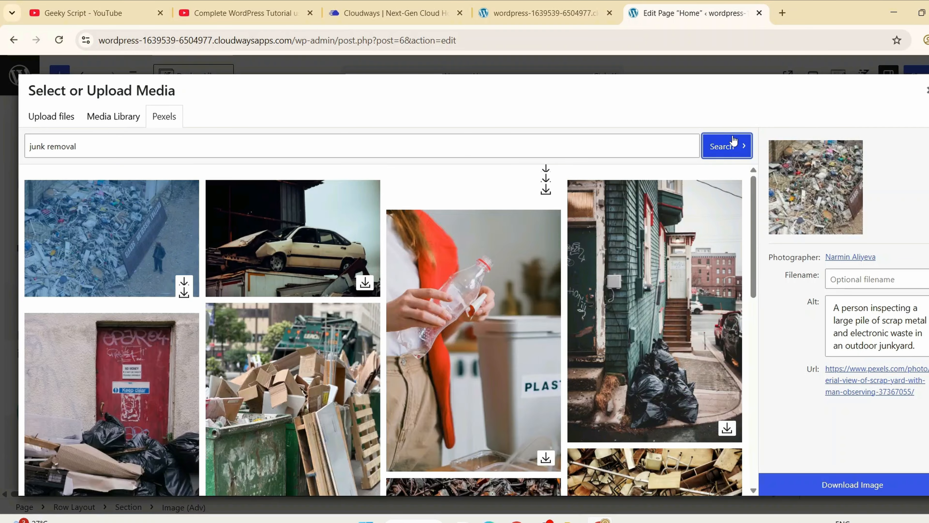
Look through the junk removal results, then choose to upload files from the computer instead
{"action": "scroll", "coordinate": [173, 242], "scroll_direction": "down", "scroll_amount": 5}
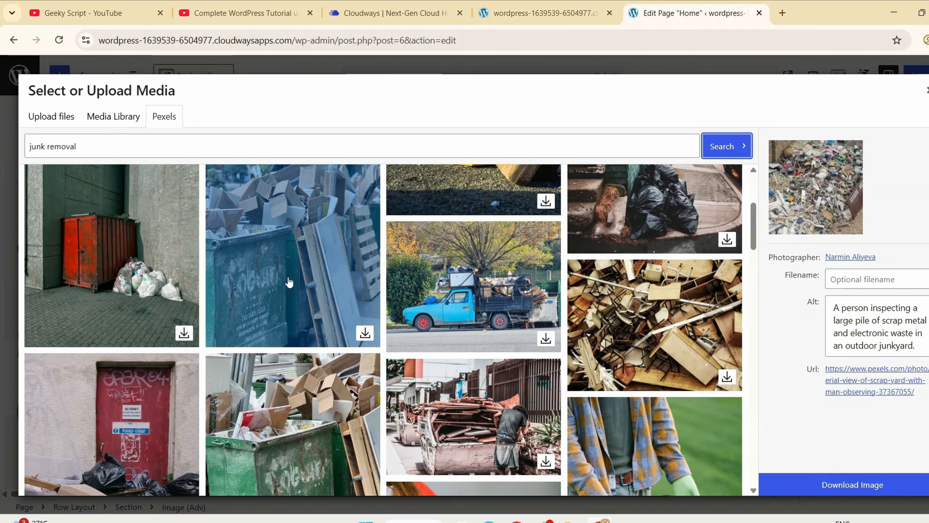
{"action": "scroll", "coordinate": [251, 350], "scroll_direction": "down", "scroll_amount": 5}
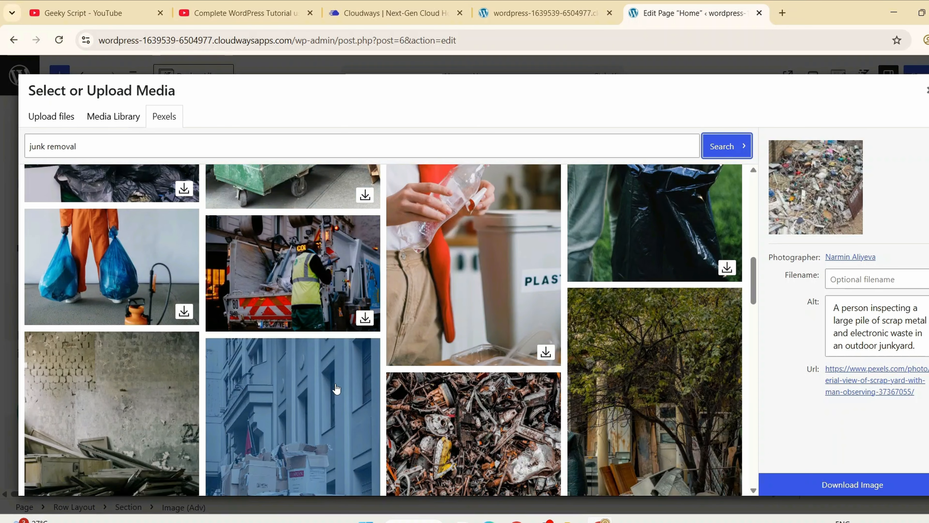
{"action": "scroll", "coordinate": [337, 389], "scroll_direction": "down", "scroll_amount": 4}
{"action": "scroll", "coordinate": [48, 219], "scroll_direction": "up", "scroll_amount": 4}
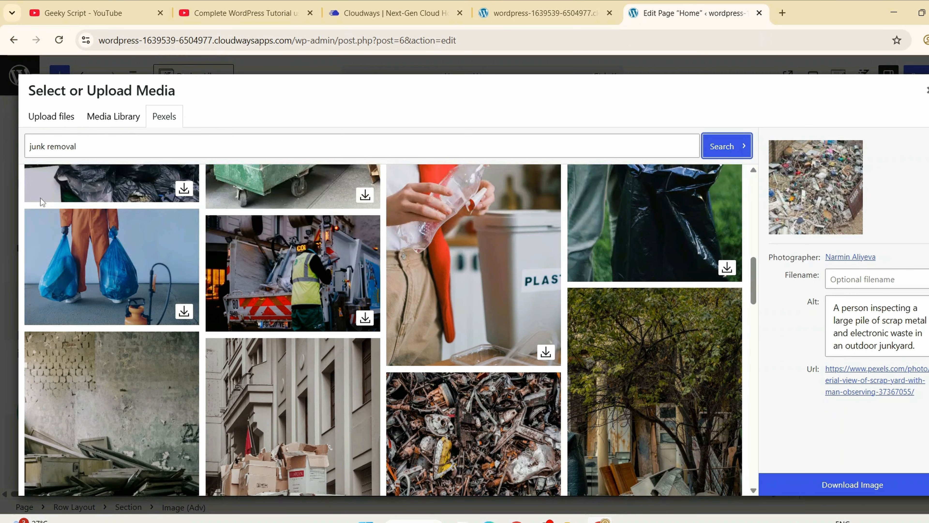
{"action": "left_click", "coordinate": [58, 117]}
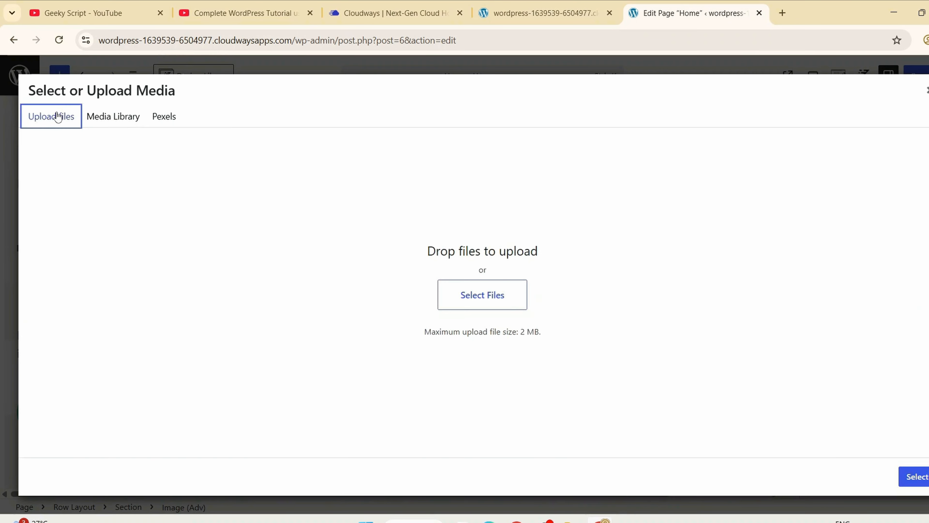
{"action": "left_click", "coordinate": [516, 298]}
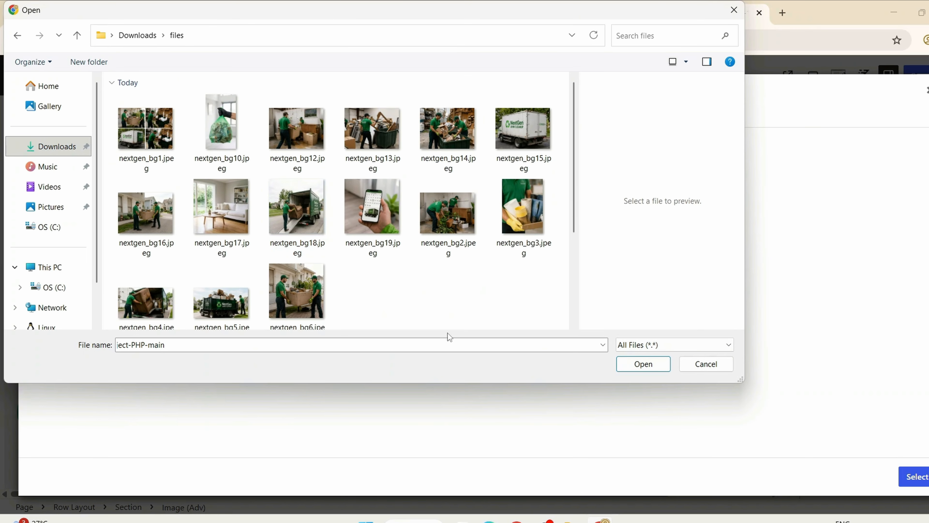
Select every nextgen image in Downloads › files, from nextgen_bg1.jpeg onward, and upload them
{"action": "scroll", "coordinate": [468, 287], "scroll_direction": "down", "scroll_amount": 3}
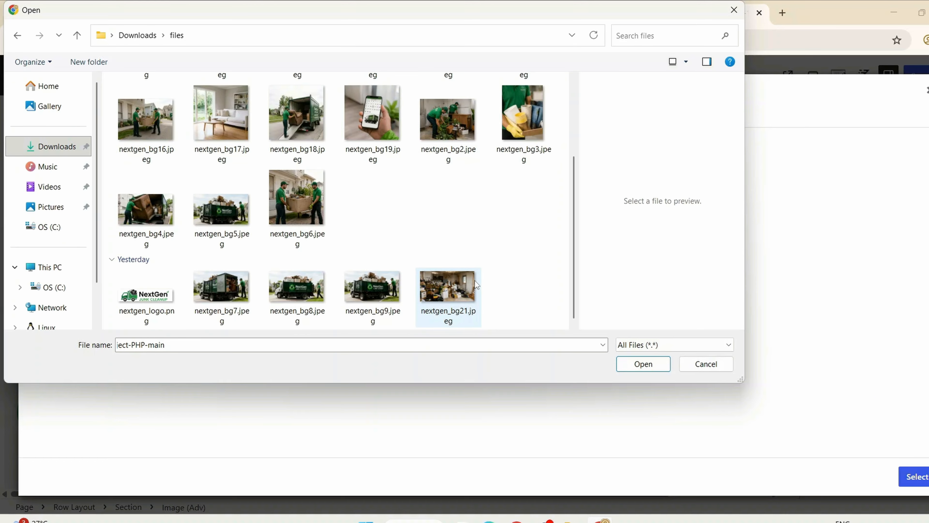
{"action": "scroll", "coordinate": [476, 285], "scroll_direction": "up", "scroll_amount": 3}
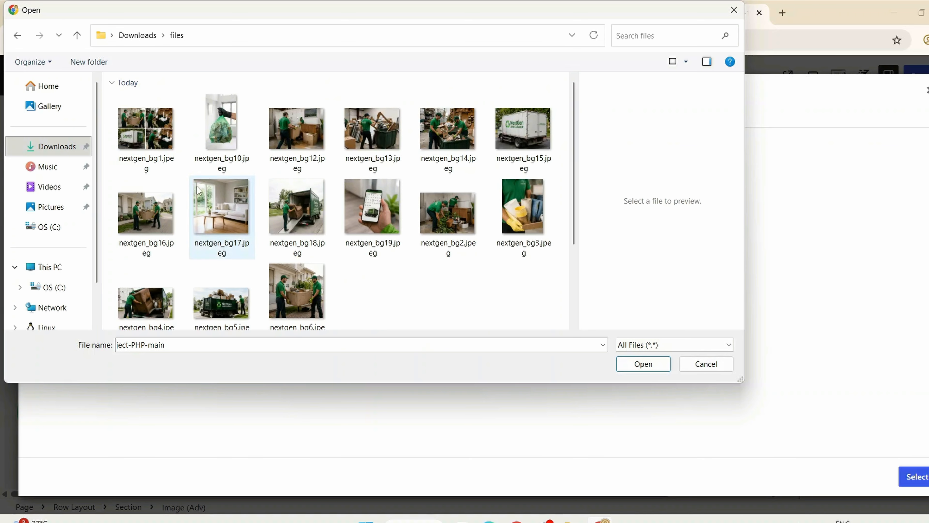
{"action": "left_click", "coordinate": [145, 122]}
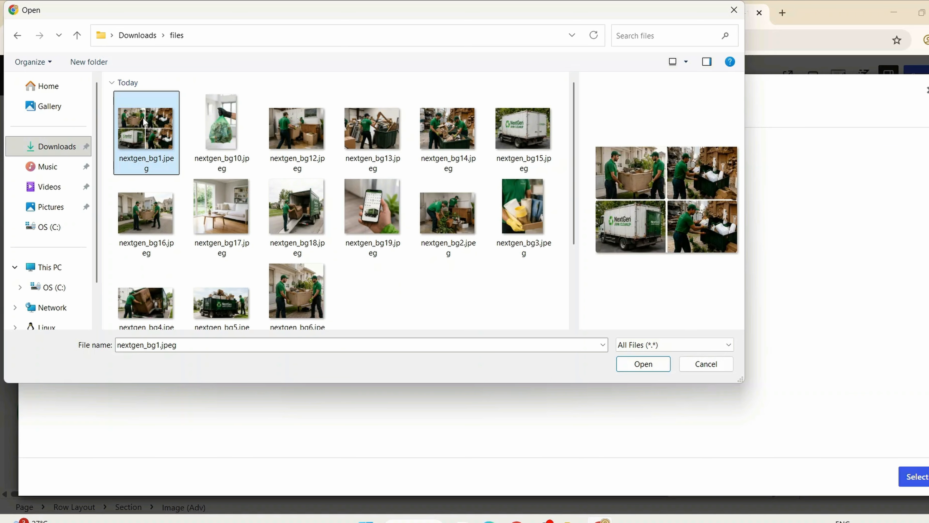
{"action": "key", "text": "ctrl+a"}
{"action": "scroll", "coordinate": [362, 167], "scroll_direction": "down", "scroll_amount": 3}
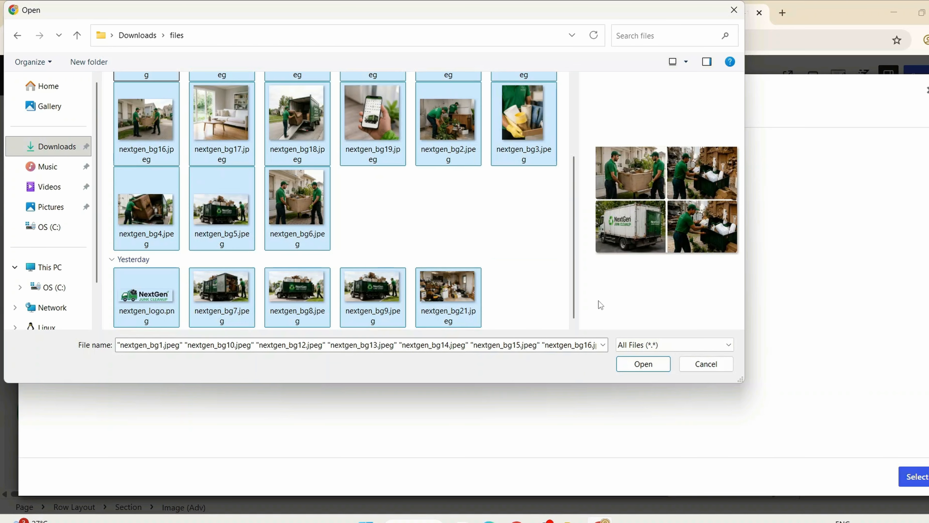
{"action": "left_click", "coordinate": [649, 364]}
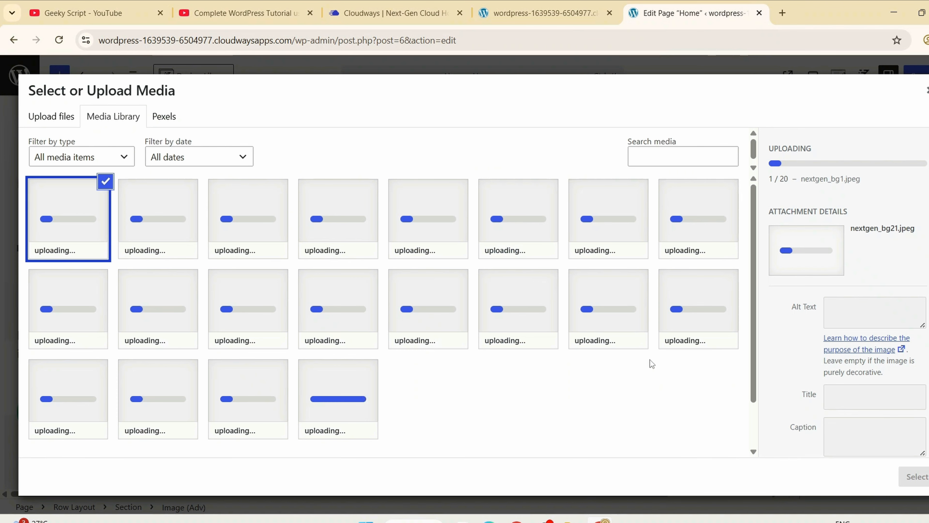
After the 20 uploads finish, set nextgen_bg16, two workers carrying a box, as the main hero image
{"action": "scroll", "coordinate": [297, 244], "scroll_direction": "down", "scroll_amount": 2}
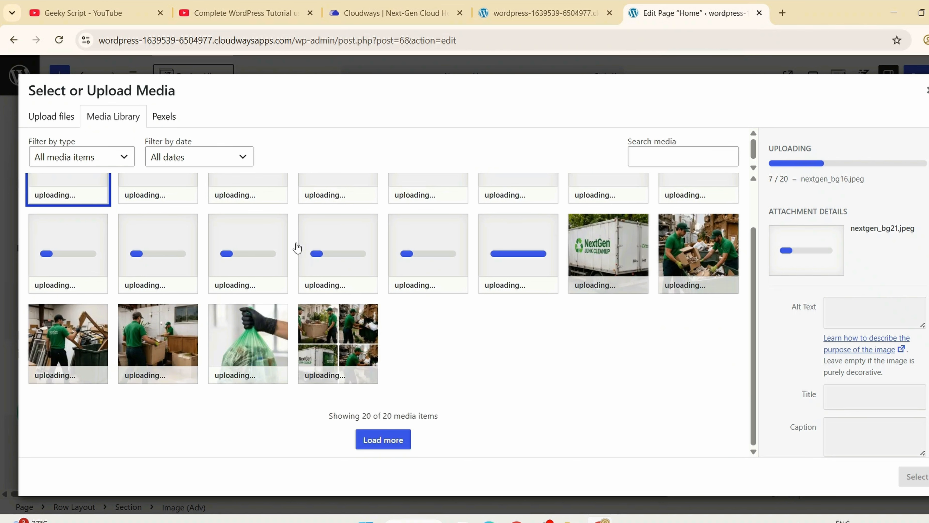
{"action": "scroll", "coordinate": [194, 233], "scroll_direction": "up", "scroll_amount": 2}
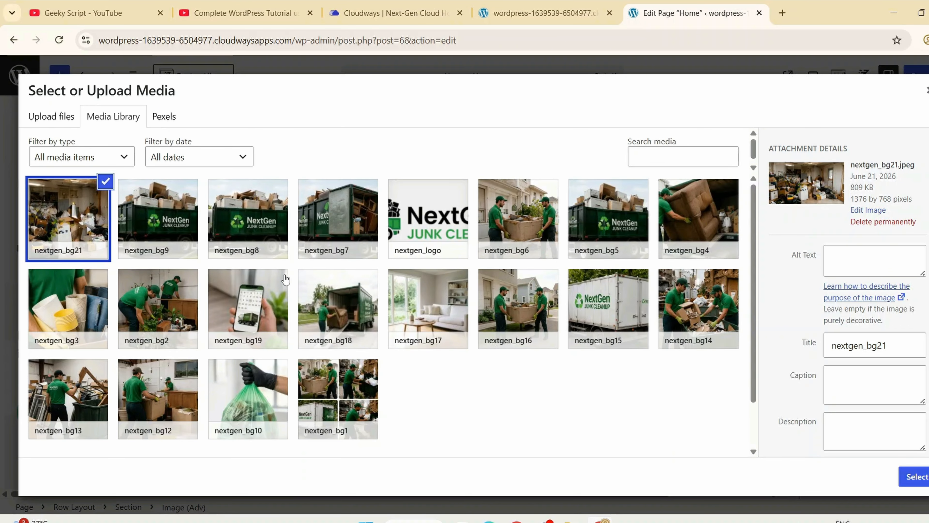
{"action": "scroll", "coordinate": [429, 375], "scroll_direction": "down", "scroll_amount": 2}
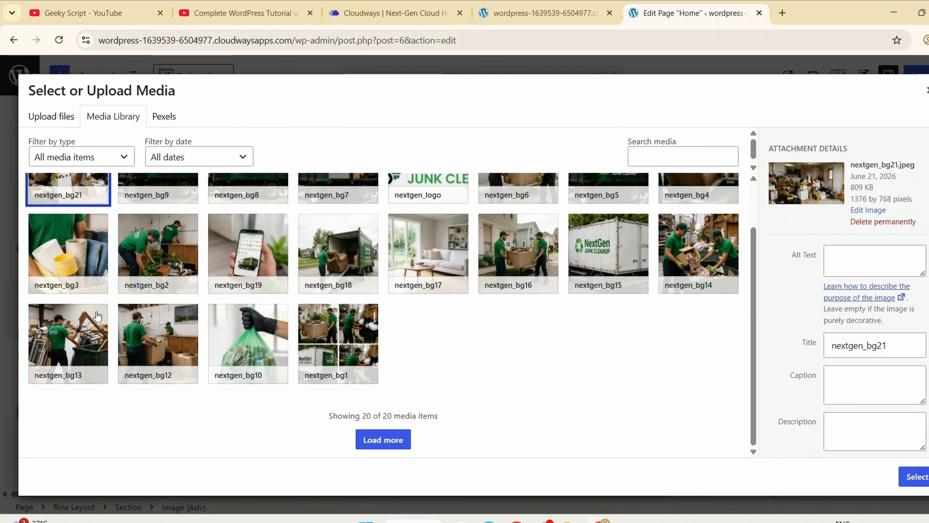
{"action": "scroll", "coordinate": [347, 307], "scroll_direction": "up", "scroll_amount": 3}
{"action": "scroll", "coordinate": [403, 256], "scroll_direction": "down", "scroll_amount": 3}
{"action": "left_click", "coordinate": [375, 441]}
{"action": "scroll", "coordinate": [466, 370], "scroll_direction": "up", "scroll_amount": 15}
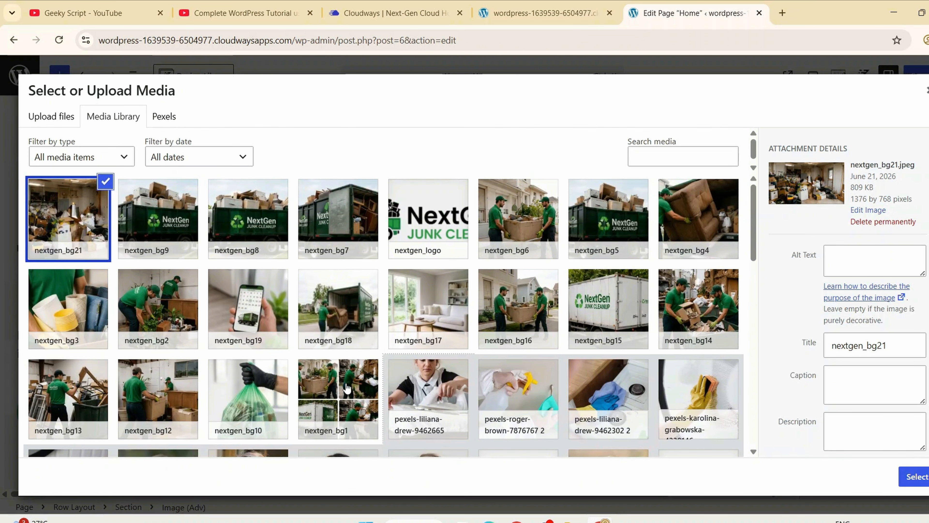
{"action": "scroll", "coordinate": [455, 353], "scroll_direction": "down", "scroll_amount": 3}
{"action": "scroll", "coordinate": [456, 353], "scroll_direction": "up", "scroll_amount": 3}
{"action": "left_click", "coordinate": [541, 325]}
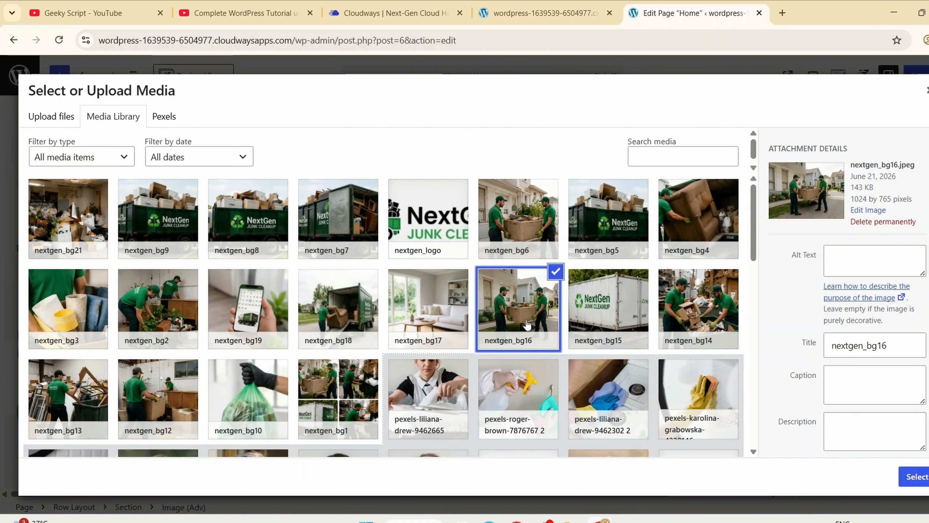
{"action": "left_click", "coordinate": [916, 476]}
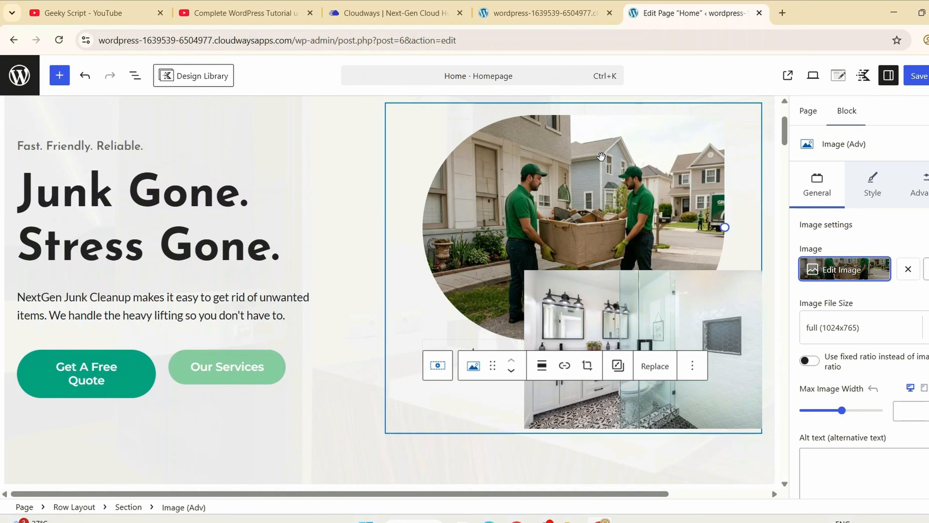
{"action": "left_click", "coordinate": [604, 311]}
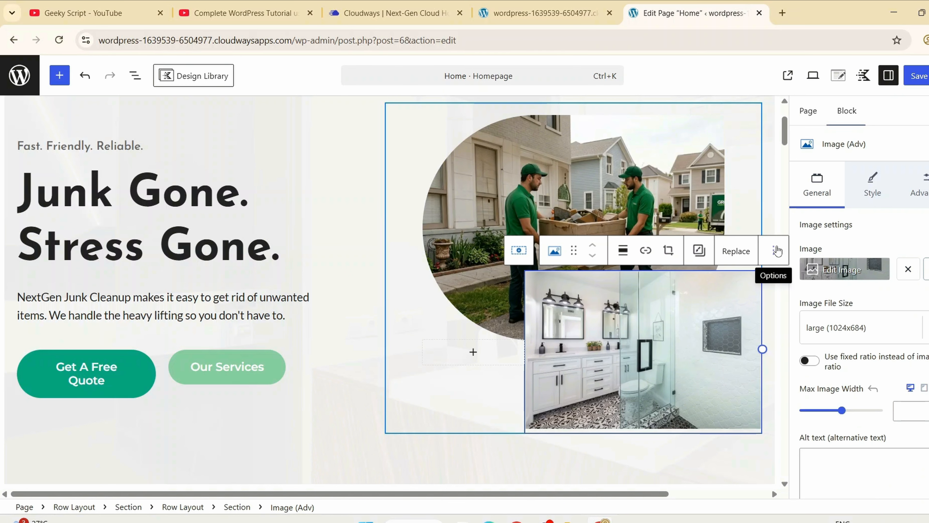
Restore the accidentally deleted bathroom image, then swap it for the nextgen_bg5 junk truck photo
{"action": "left_click", "coordinate": [774, 250]}
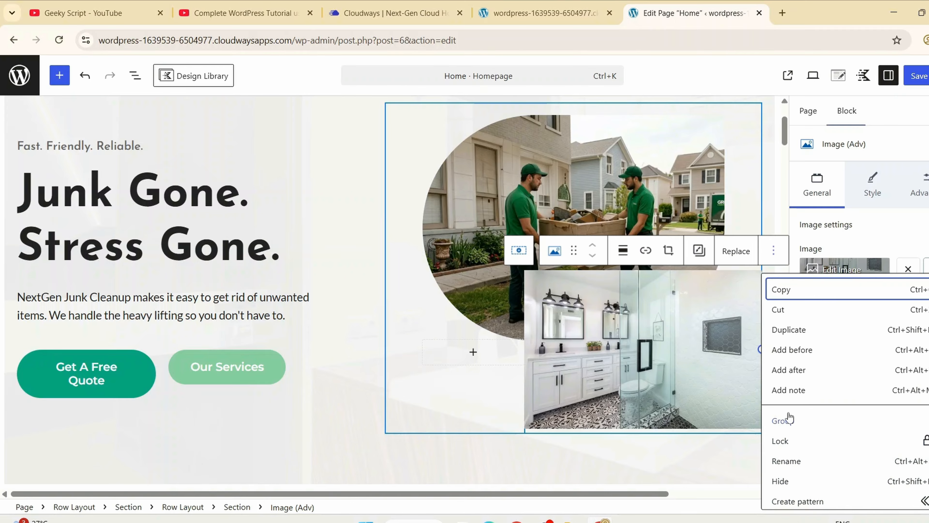
{"action": "scroll", "coordinate": [789, 417], "scroll_direction": "down", "scroll_amount": 2}
{"action": "left_click", "coordinate": [791, 494]}
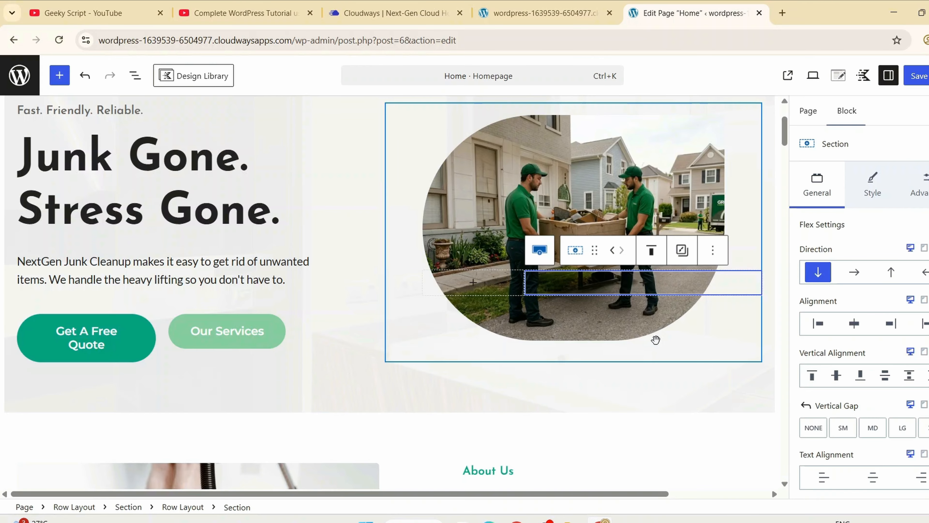
{"action": "key", "text": "ctrl+z"}
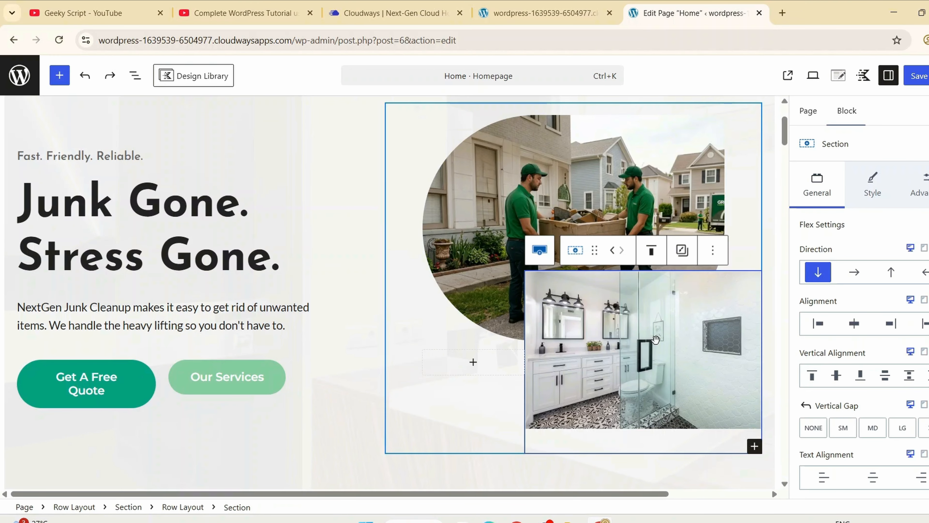
{"action": "left_click", "coordinate": [674, 329]}
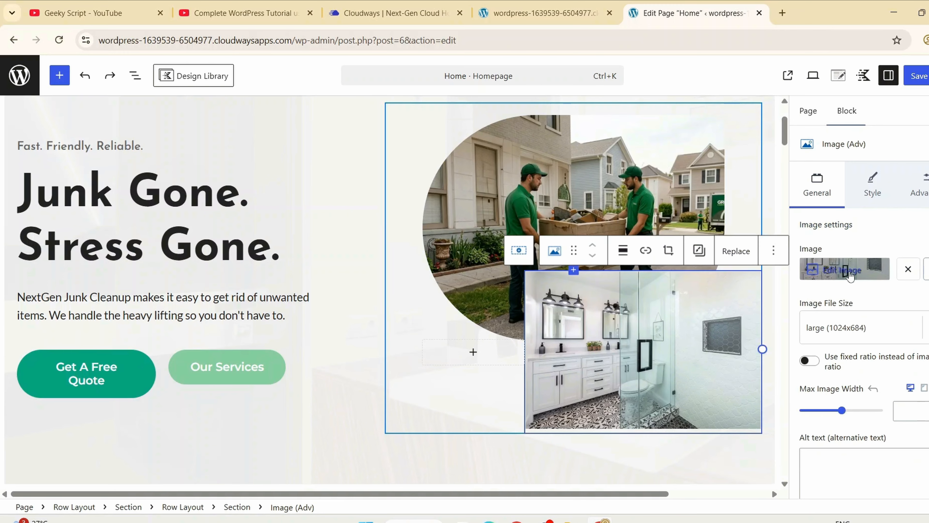
{"action": "left_click", "coordinate": [853, 271]}
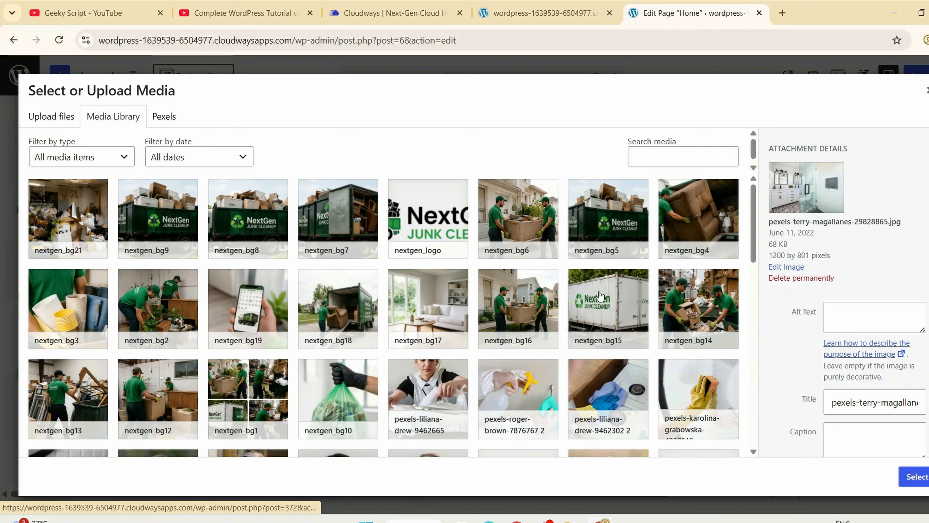
{"action": "left_click", "coordinate": [612, 227]}
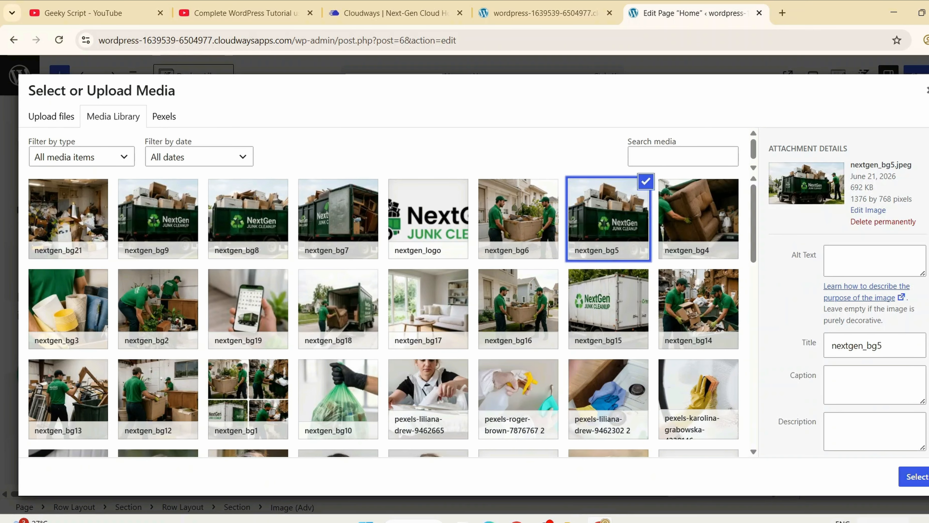
{"action": "left_click", "coordinate": [920, 476]}
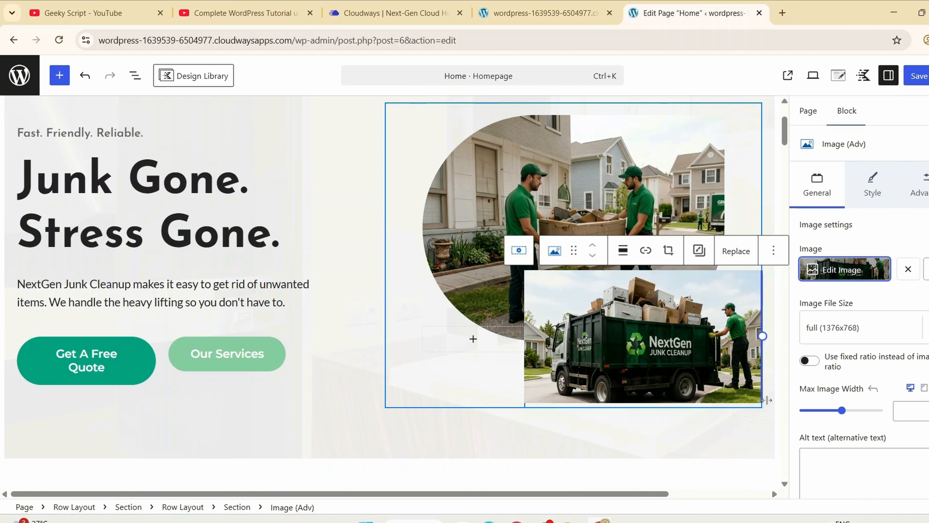
Clear the hero row's faint bathroom background image under its Style tab's Background Overlay Settings
{"action": "left_click", "coordinate": [507, 447]}
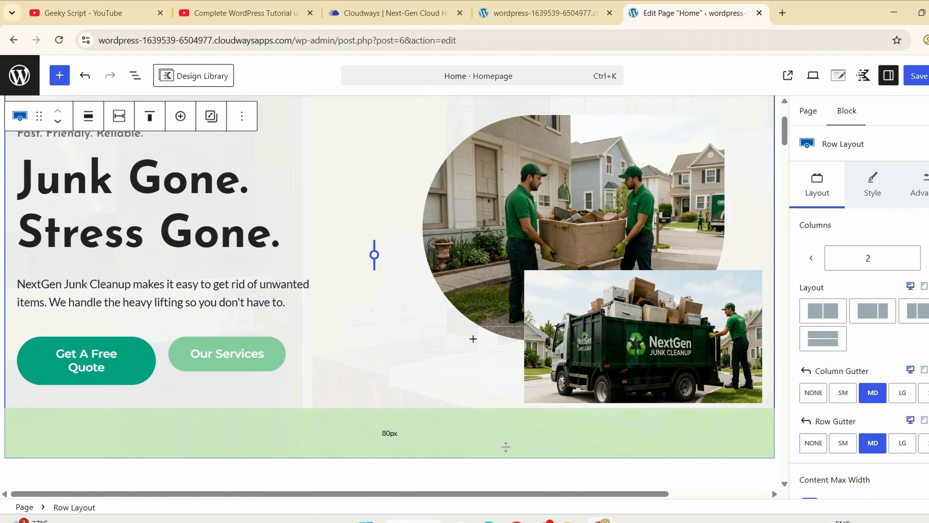
{"action": "scroll", "coordinate": [506, 446], "scroll_direction": "down", "scroll_amount": 3}
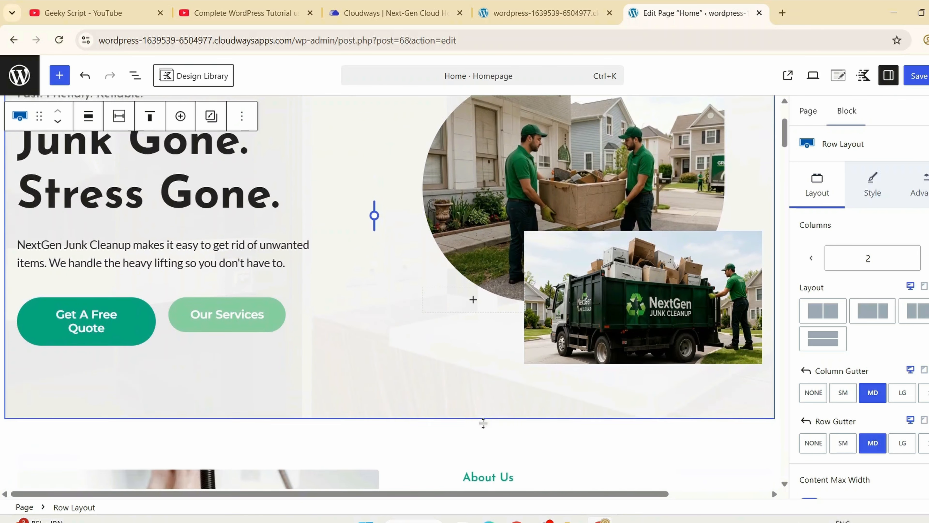
{"action": "scroll", "coordinate": [622, 348], "scroll_direction": "up", "scroll_amount": 5}
{"action": "scroll", "coordinate": [683, 328], "scroll_direction": "up", "scroll_amount": 2}
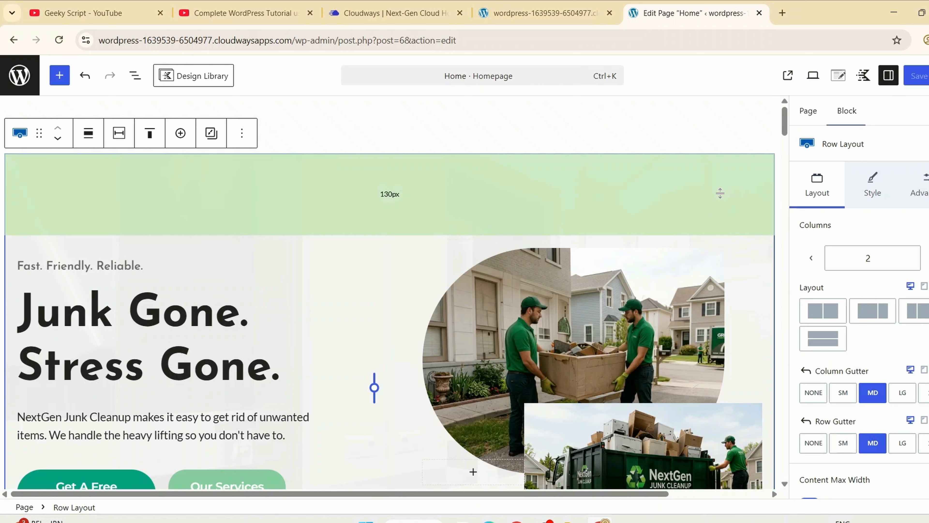
{"action": "scroll", "coordinate": [271, 348], "scroll_direction": "down", "scroll_amount": 4}
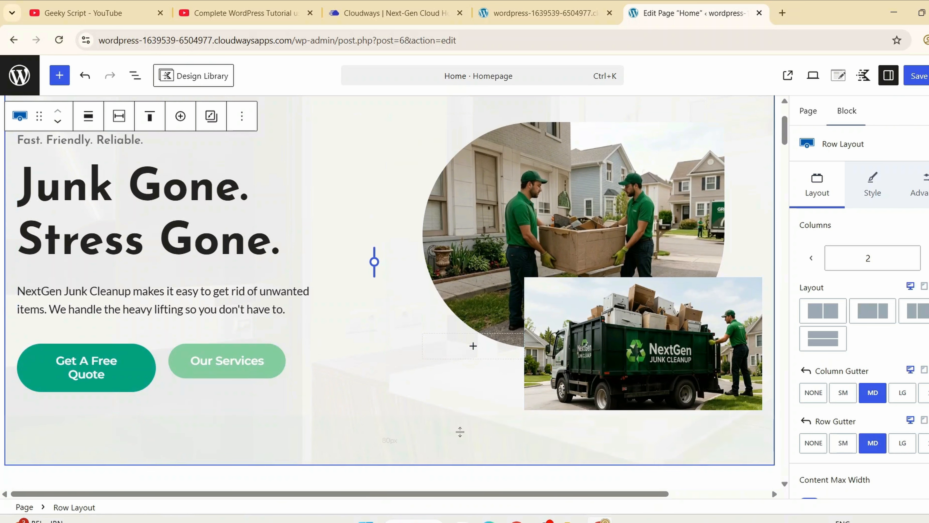
{"action": "scroll", "coordinate": [472, 366], "scroll_direction": "up", "scroll_amount": 4}
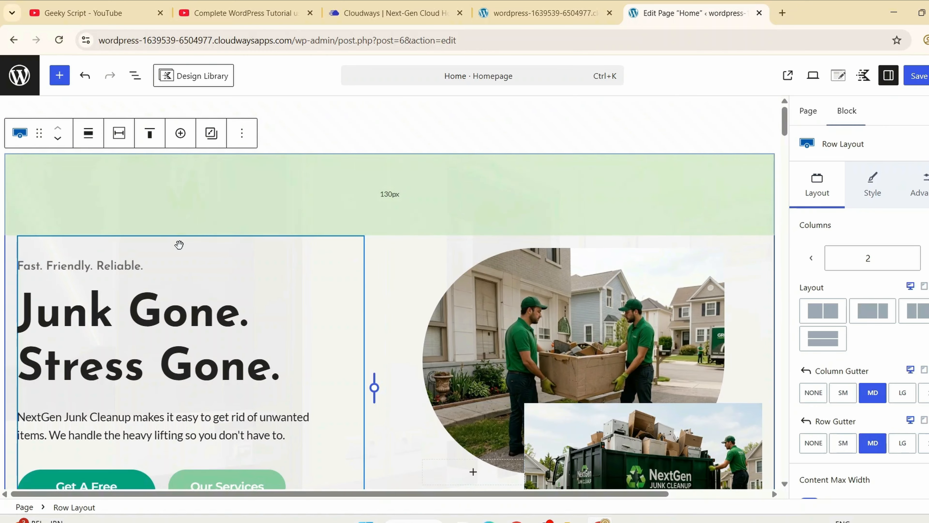
{"action": "left_click", "coordinate": [872, 188]}
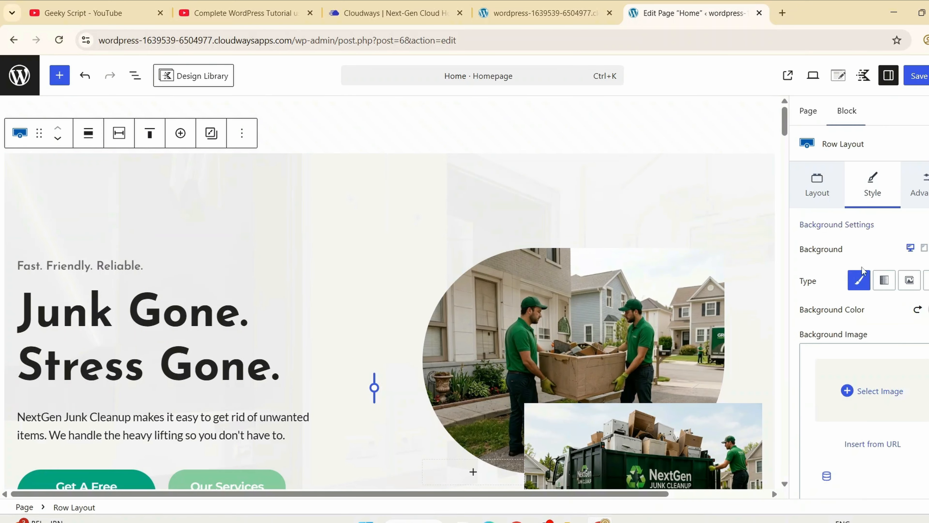
{"action": "scroll", "coordinate": [841, 413], "scroll_direction": "down", "scroll_amount": 3}
{"action": "left_click", "coordinate": [858, 416]}
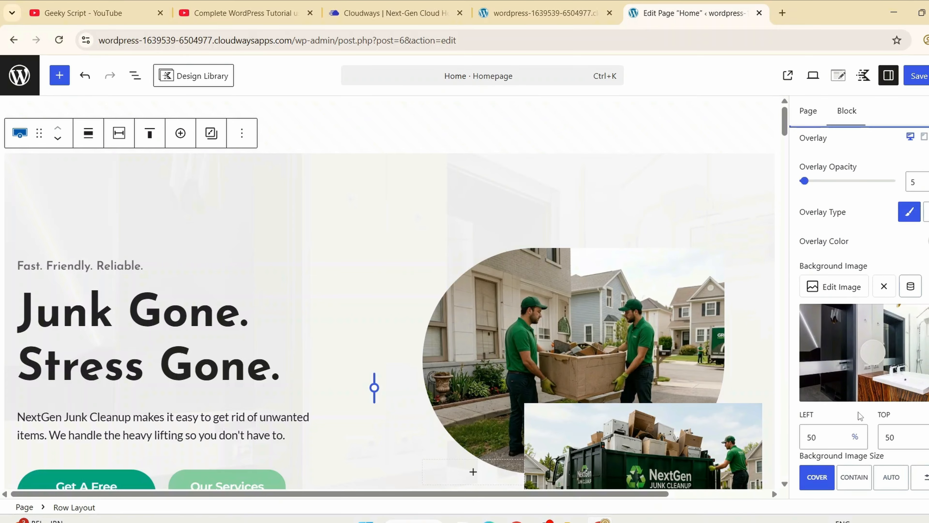
{"action": "left_click", "coordinate": [880, 350]}
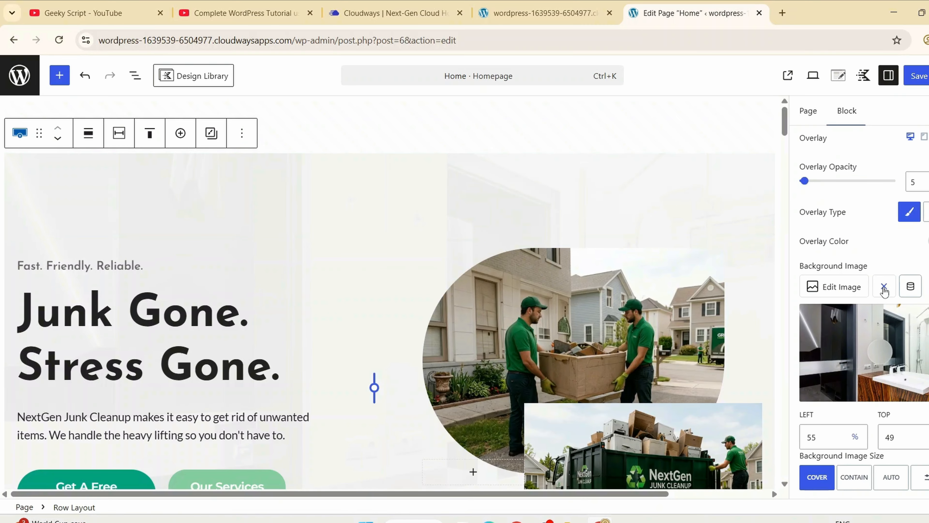
{"action": "left_click", "coordinate": [884, 288]}
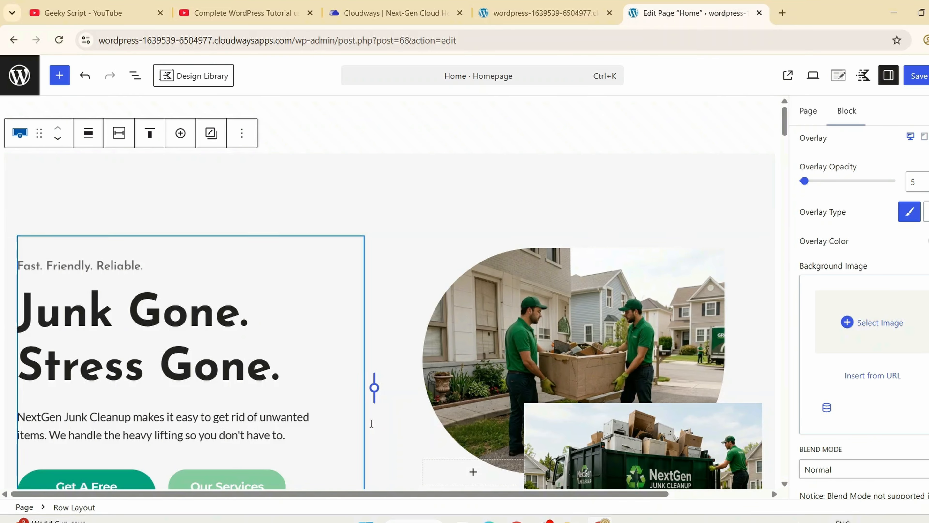
{"action": "scroll", "coordinate": [623, 324], "scroll_direction": "down", "scroll_amount": 3}
{"action": "scroll", "coordinate": [623, 324], "scroll_direction": "up", "scroll_amount": 3}
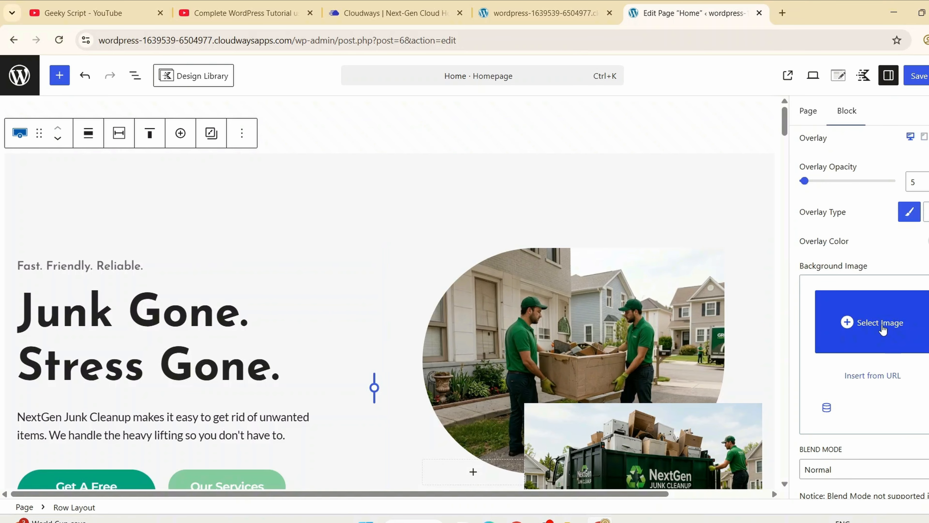
Set the nextgen_bg8 truck photo as the hero row's background image
{"action": "left_click", "coordinate": [880, 322]}
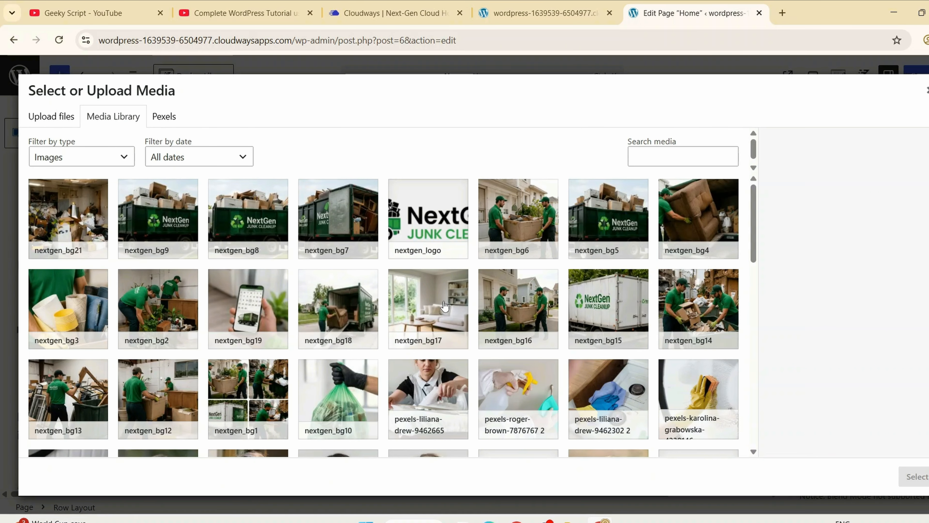
{"action": "left_click", "coordinate": [354, 227]}
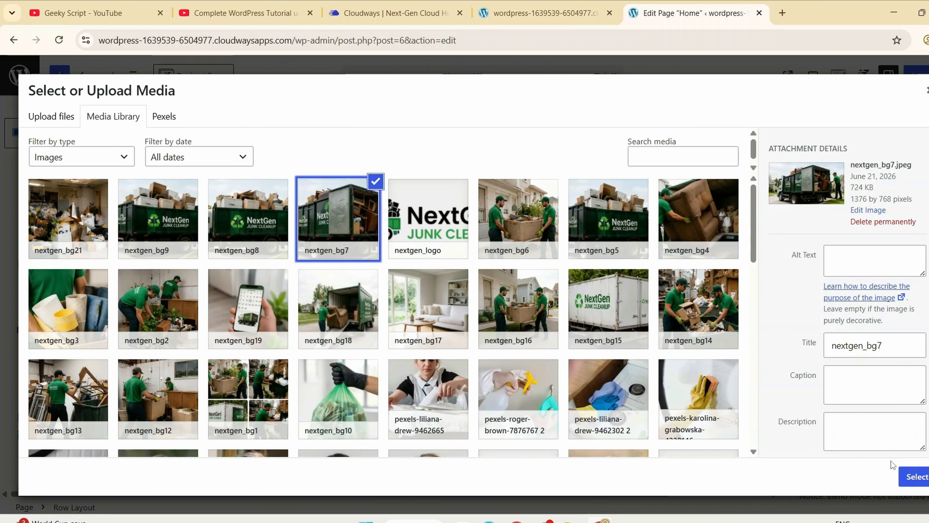
{"action": "left_click", "coordinate": [245, 219]}
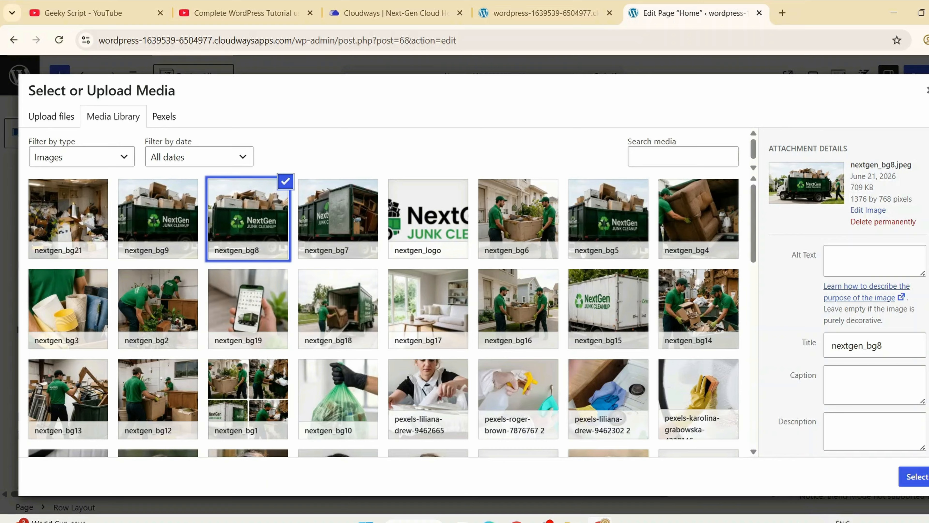
{"action": "left_click", "coordinate": [914, 476]}
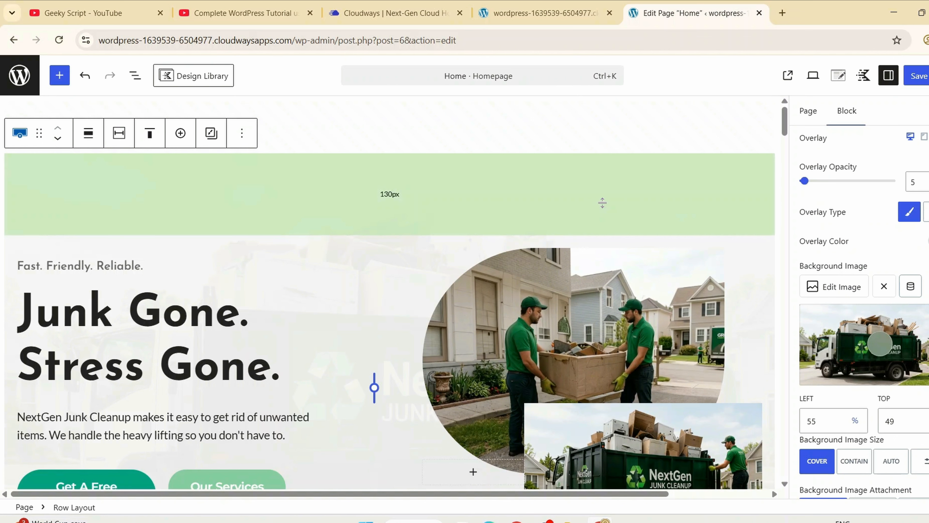
{"action": "scroll", "coordinate": [878, 294], "scroll_direction": "down", "scroll_amount": 5}
{"action": "scroll", "coordinate": [879, 293], "scroll_direction": "up", "scroll_amount": 5}
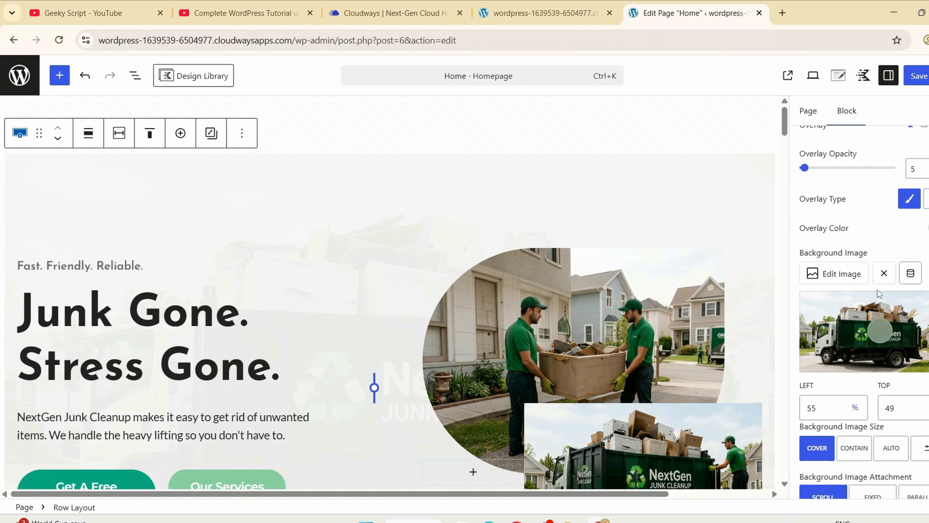
{"action": "scroll", "coordinate": [879, 293], "scroll_direction": "up", "scroll_amount": 4}
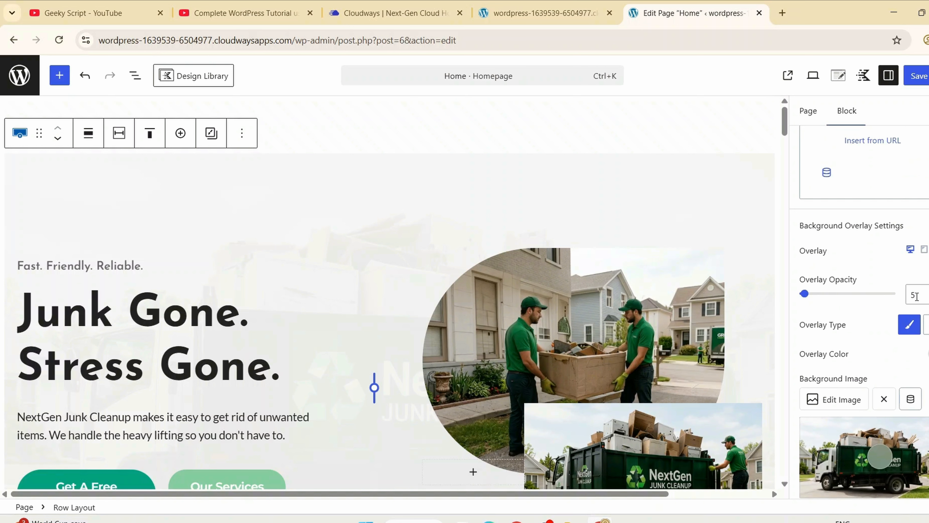
Raise the background Overlay Opacity to 15
{"action": "left_click_drag", "start_coordinate": [804, 294], "coordinate": [816, 297]}
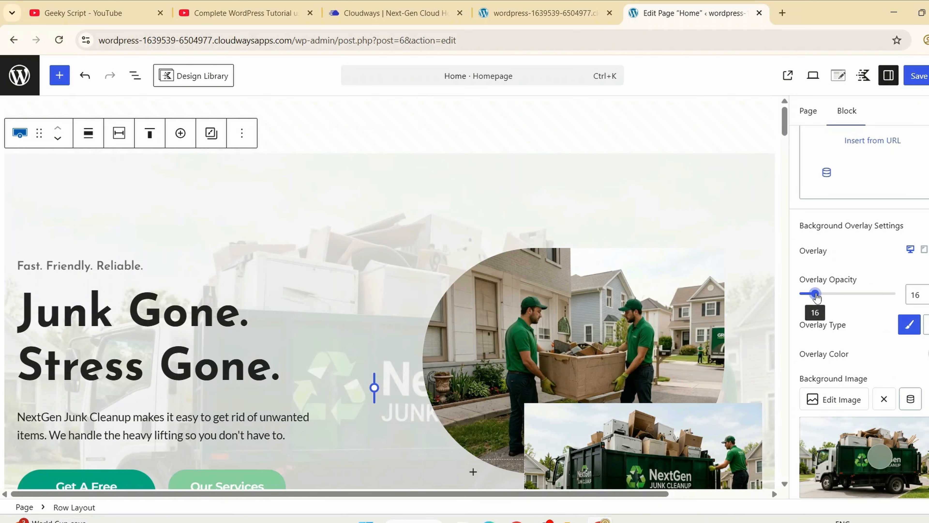
{"action": "left_click_drag", "start_coordinate": [817, 297], "coordinate": [816, 297]}
{"action": "scroll", "coordinate": [409, 259], "scroll_direction": "down", "scroll_amount": 2}
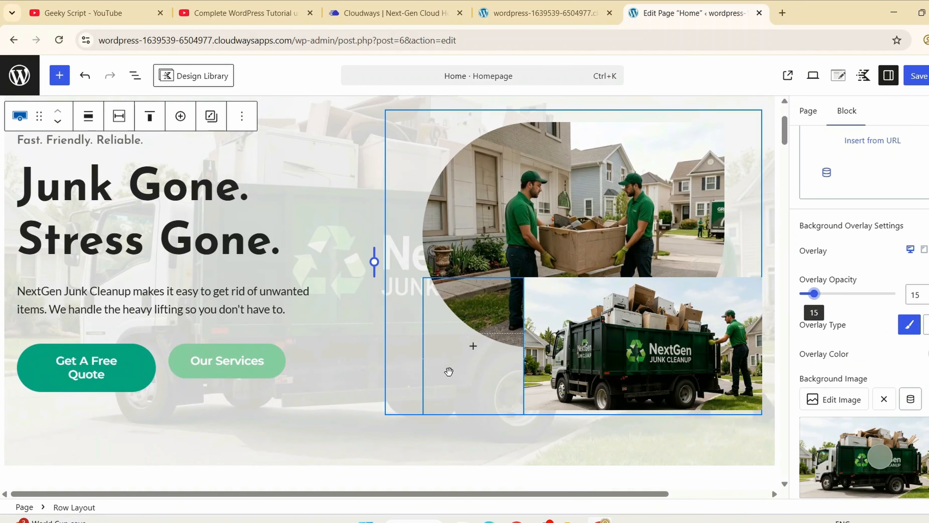
{"action": "scroll", "coordinate": [445, 370], "scroll_direction": "up", "scroll_amount": 1}
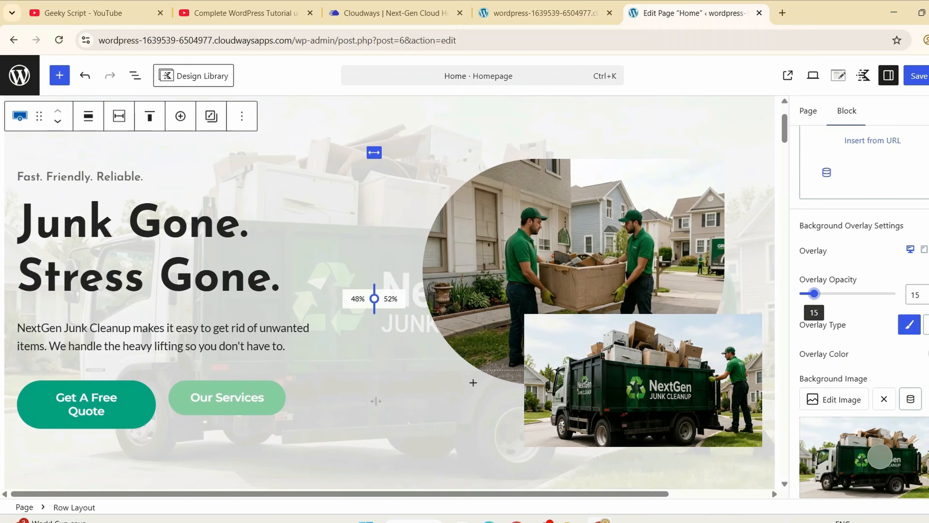
{"action": "scroll", "coordinate": [376, 400], "scroll_direction": "down", "scroll_amount": 1}
{"action": "scroll", "coordinate": [375, 401], "scroll_direction": "up", "scroll_amount": 1}
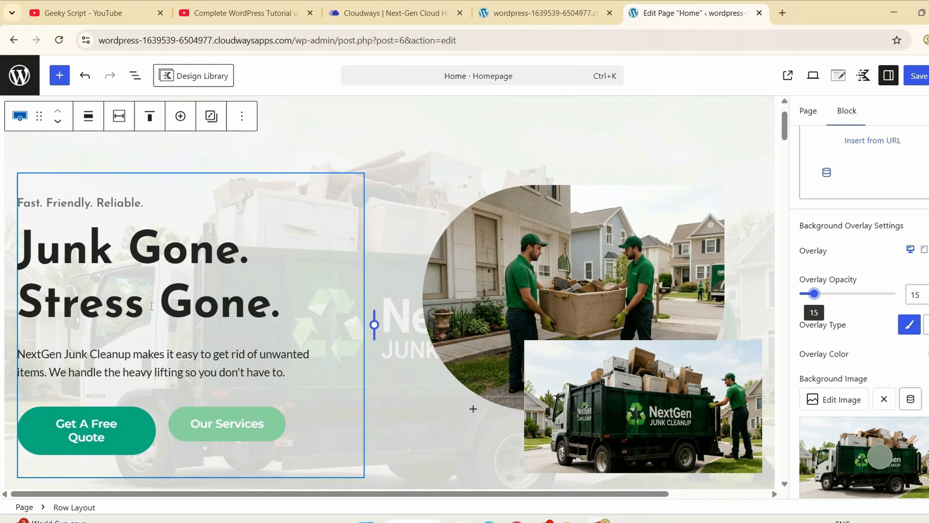
{"action": "scroll", "coordinate": [301, 297], "scroll_direction": "down", "scroll_amount": 1}
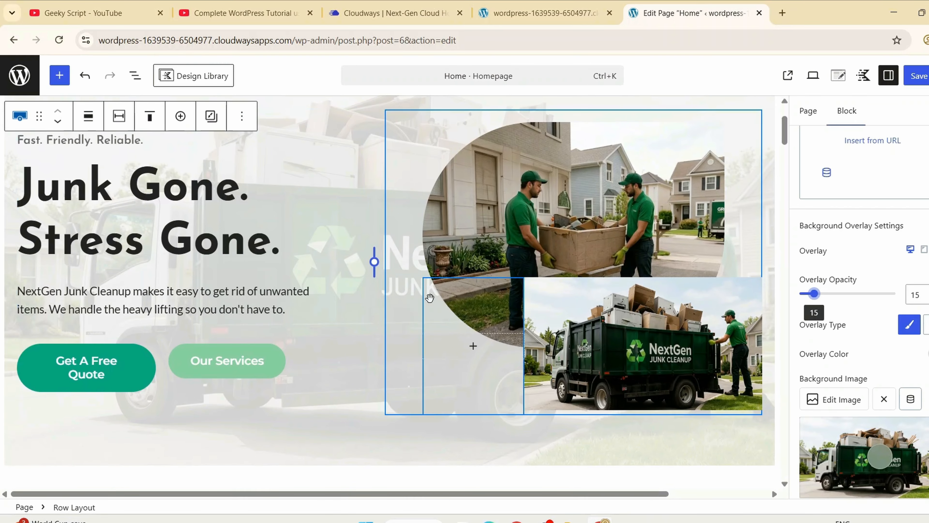
{"action": "scroll", "coordinate": [414, 356], "scroll_direction": "up", "scroll_amount": 1}
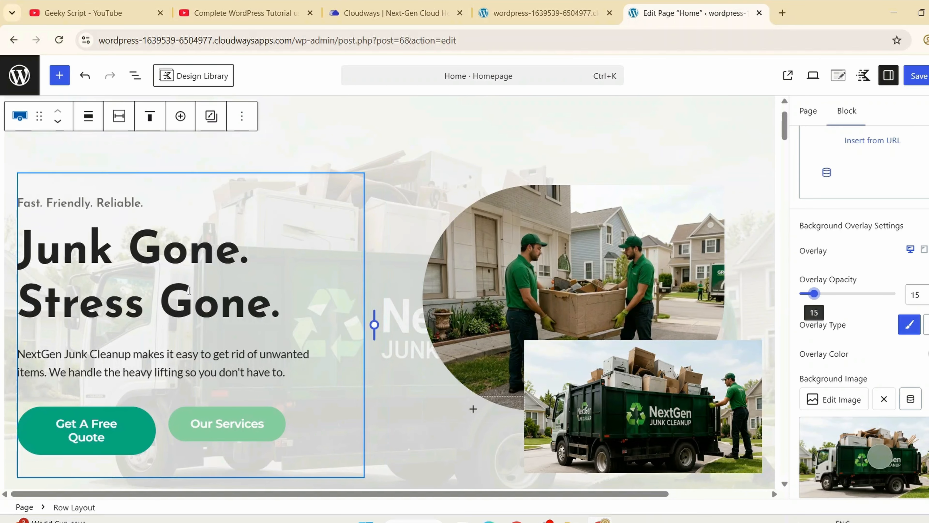
{"action": "scroll", "coordinate": [431, 276], "scroll_direction": "down", "scroll_amount": 3}
{"action": "scroll", "coordinate": [469, 270], "scroll_direction": "down", "scroll_amount": 4}
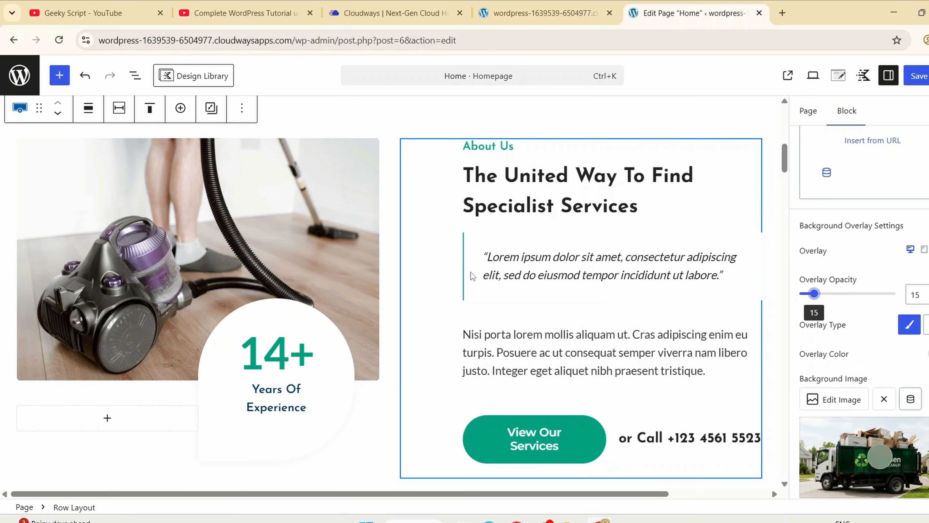
Retitle the About Us label to 'About NextGen Junk Cleanup'
{"action": "left_click", "coordinate": [506, 145]}
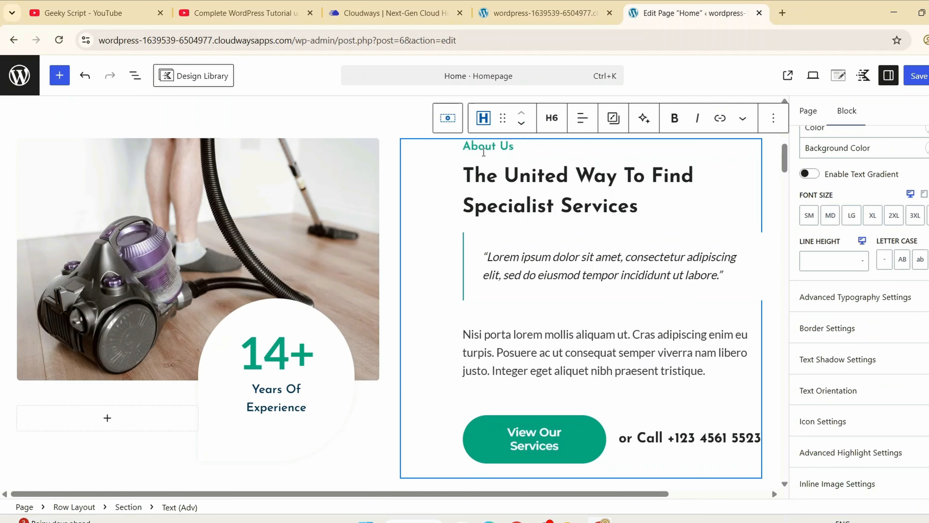
{"action": "left_click_drag", "start_coordinate": [514, 146], "coordinate": [431, 146]}
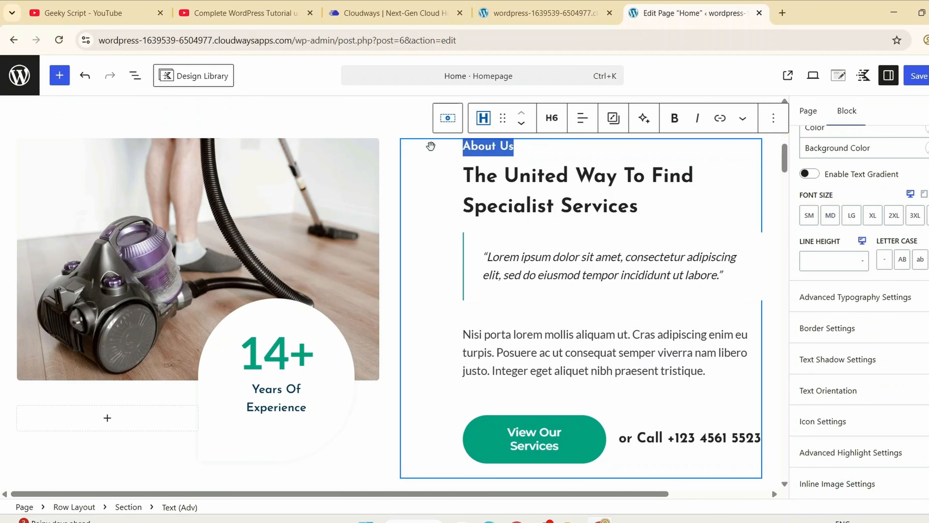
{"action": "type", "text": "A"}
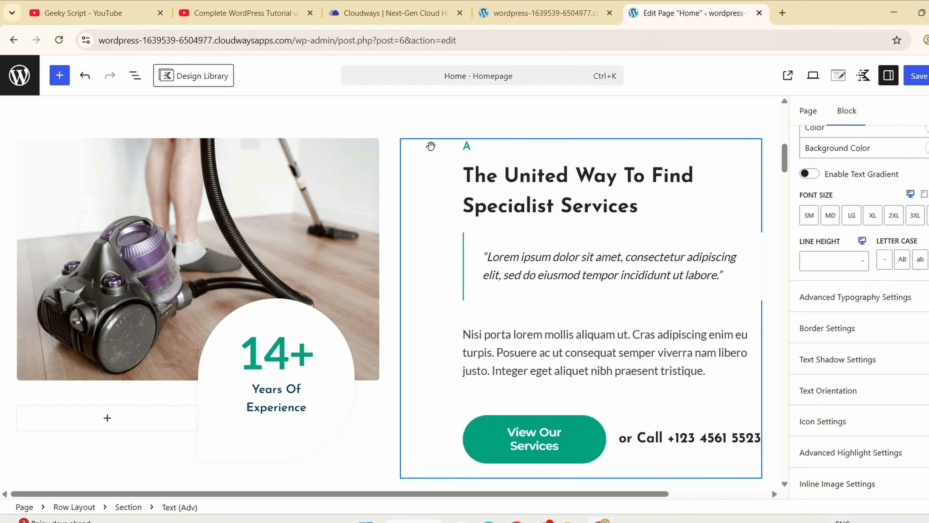
{"action": "type", "text": "bout NextGen Junk Cleanup"}
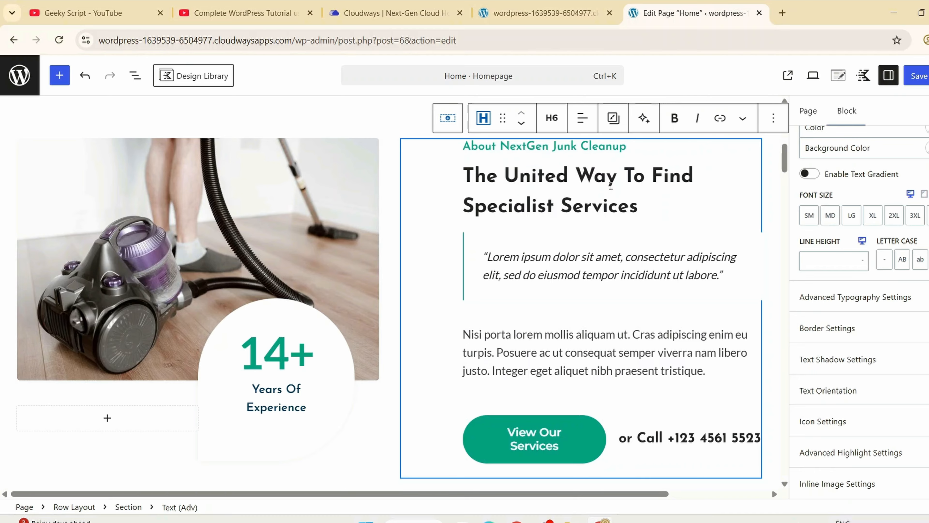
Replace the About section heading with 'The Smarter Way To Remove Junk'
{"action": "left_click_drag", "start_coordinate": [639, 207], "coordinate": [468, 175]}
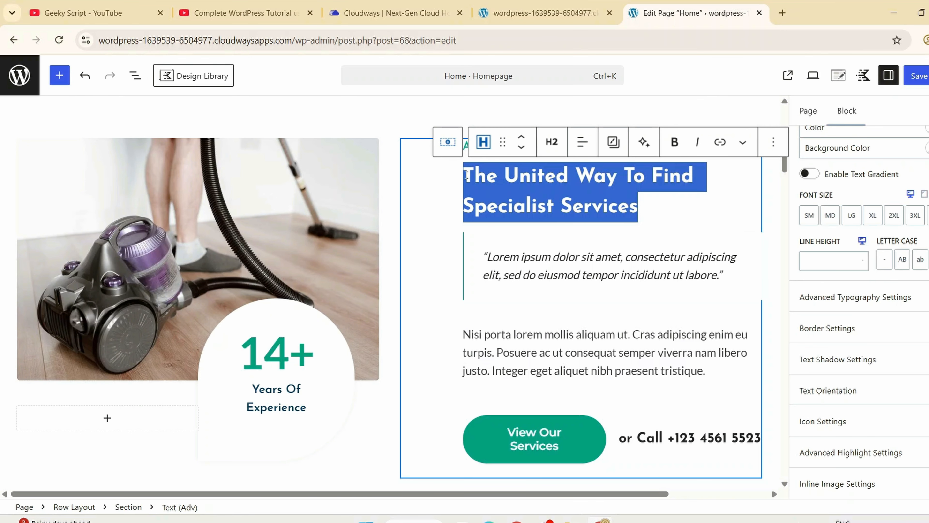
{"action": "type", "text": "The "}
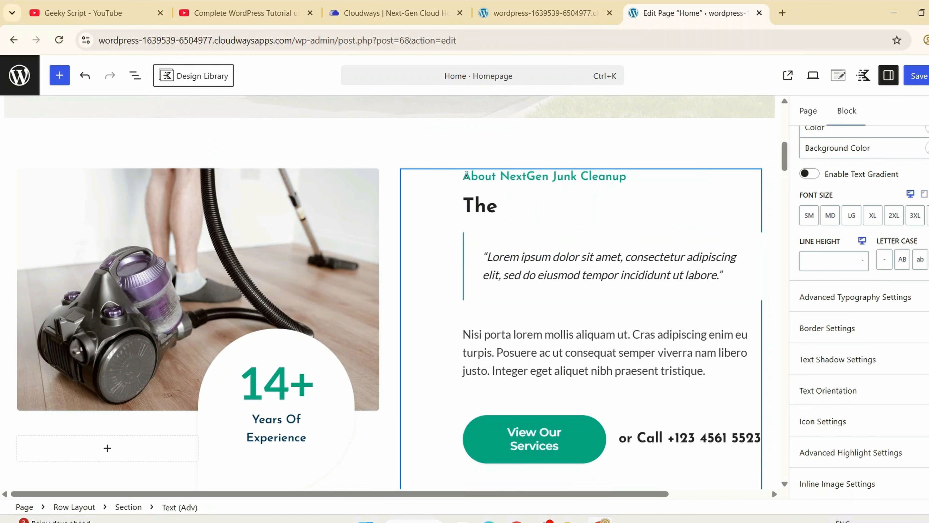
{"action": "type", "text": "Sam"}
{"action": "key", "text": "BackSpace"}
{"action": "key", "text": "BackSpace"}
{"action": "type", "text": "marter Way T"}
{"action": "type", "text": "o"}
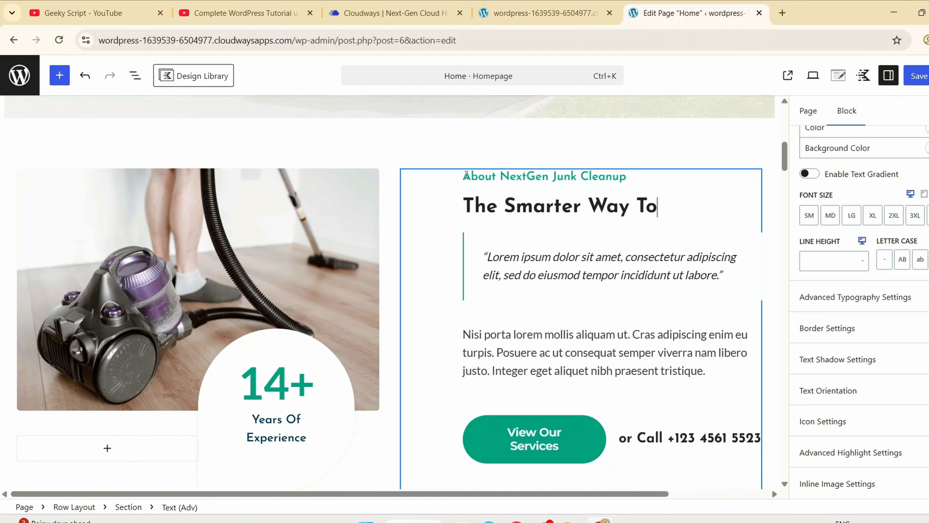
{"action": "type", "text": " Remove Junk"}
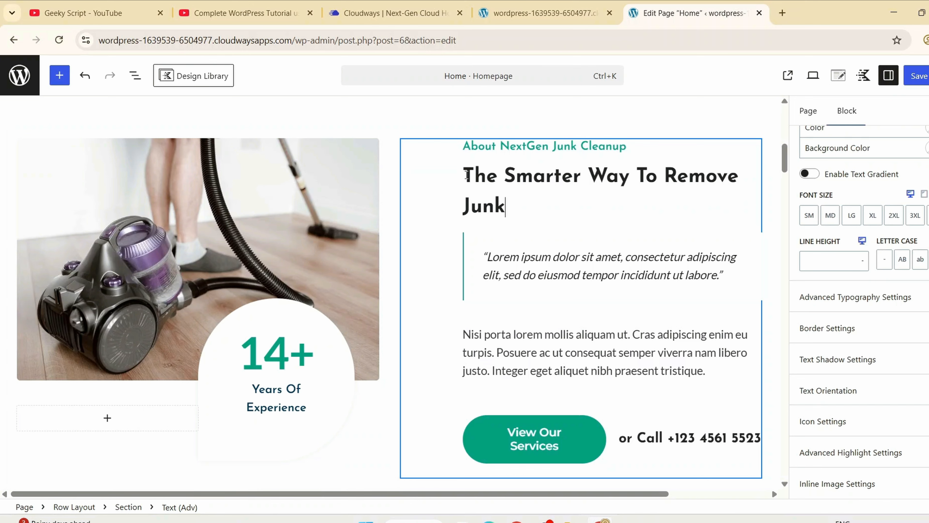
Select the About section's paragraph and italic quote text
{"action": "left_click", "coordinate": [520, 352]}
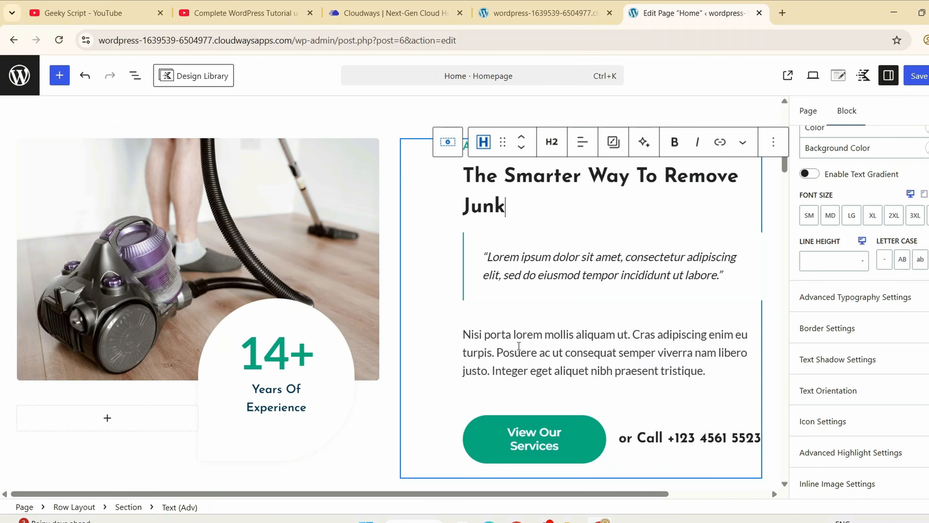
{"action": "left_click_drag", "start_coordinate": [708, 372], "coordinate": [544, 335]}
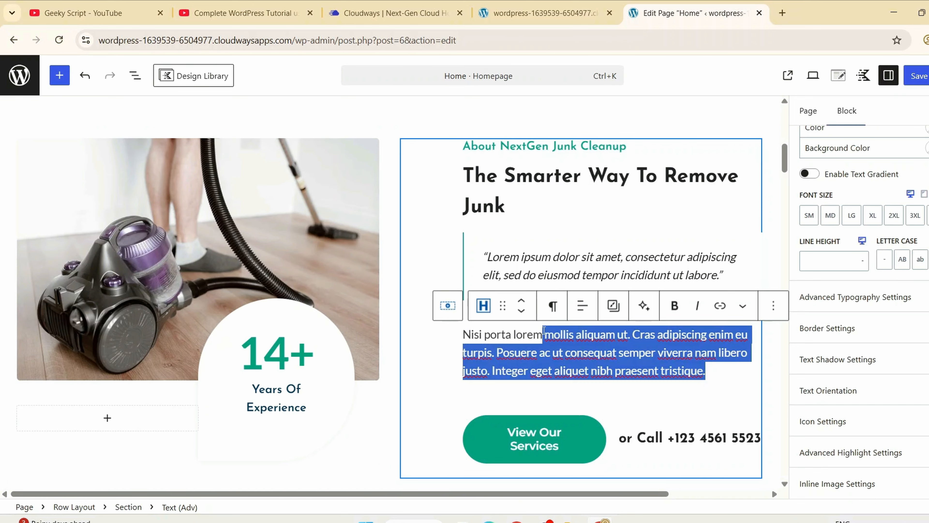
{"action": "triple_click", "coordinate": [591, 272]}
{"action": "scroll", "coordinate": [220, 233], "scroll_direction": "up", "scroll_amount": 7}
{"action": "left_click", "coordinate": [196, 233]}
{"action": "scroll", "coordinate": [311, 270], "scroll_direction": "down", "scroll_amount": 7}
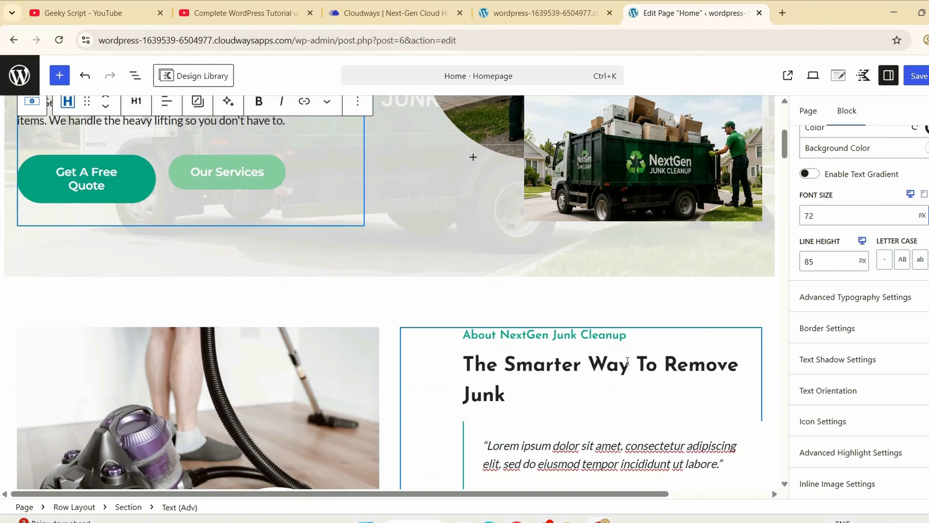
{"action": "triple_click", "coordinate": [658, 329]}
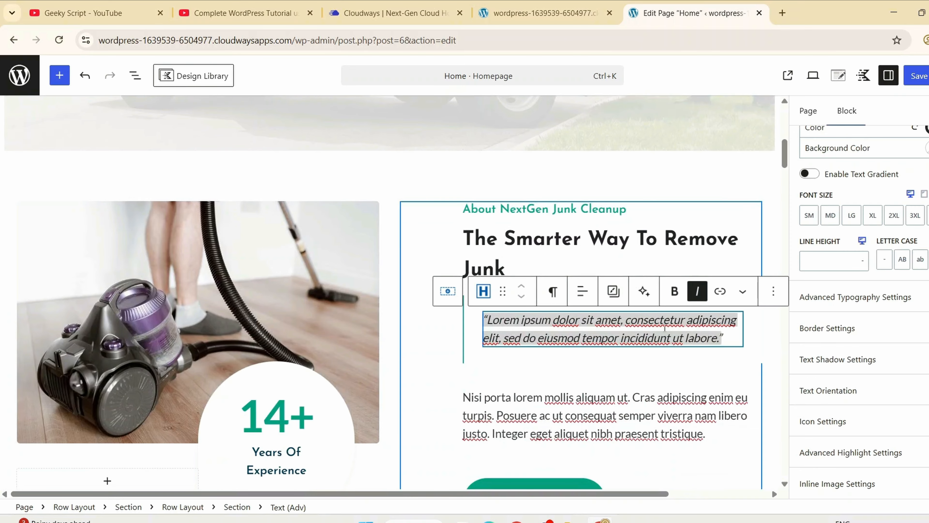
{"action": "key", "text": "alt+Tab"}
{"action": "scroll", "coordinate": [657, 329], "scroll_direction": "down", "scroll_amount": 5}
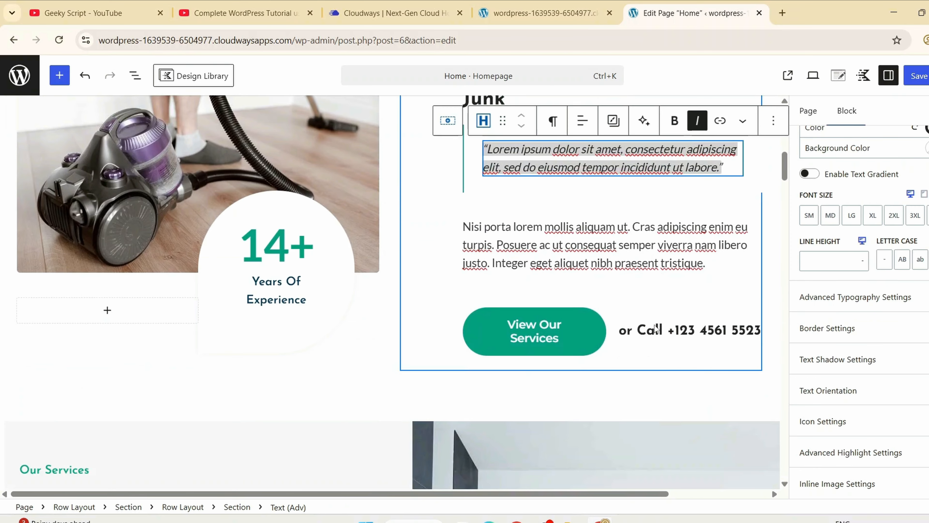
{"action": "left_click", "coordinate": [660, 265]}
{"action": "left_click", "coordinate": [689, 331]}
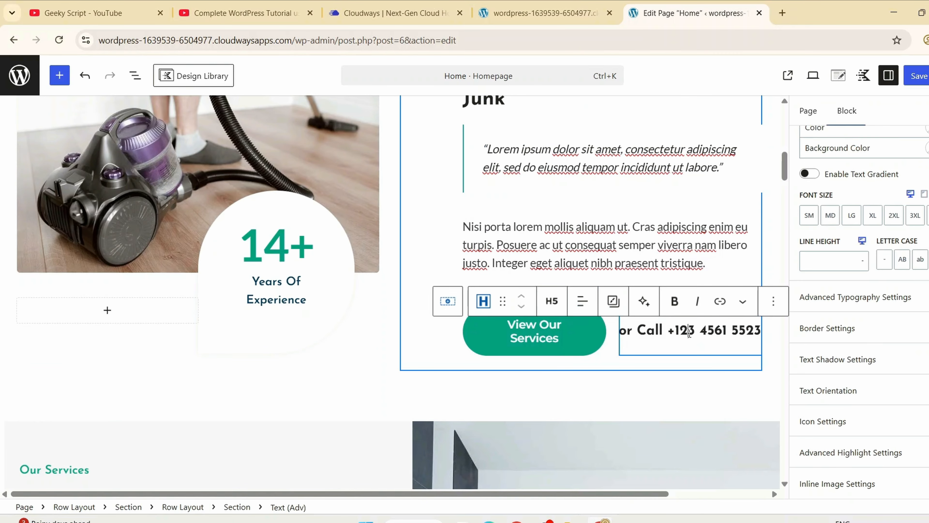
{"action": "left_click_drag", "start_coordinate": [637, 331], "coordinate": [762, 328]}
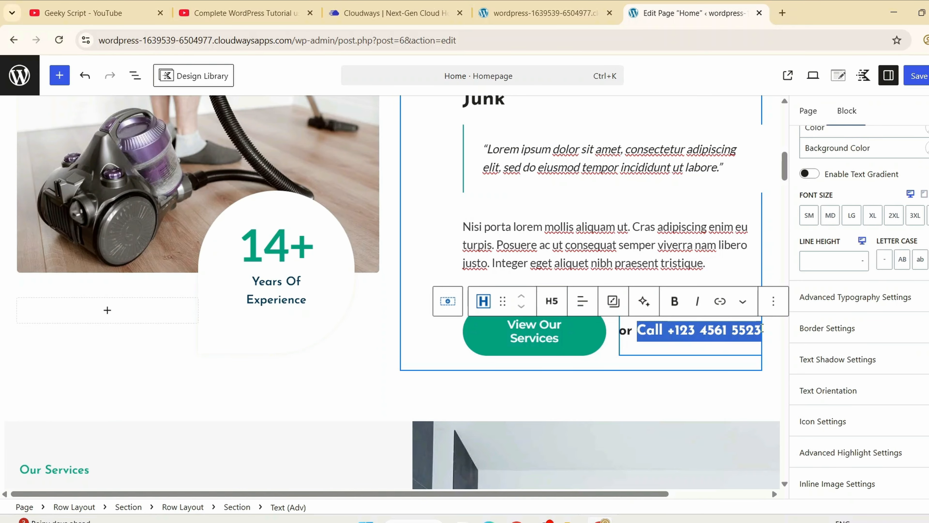
{"action": "left_click", "coordinate": [697, 335]}
{"action": "left_click", "coordinate": [727, 332]}
{"action": "left_click_drag", "start_coordinate": [688, 331], "coordinate": [758, 331]}
{"action": "left_click", "coordinate": [729, 329]}
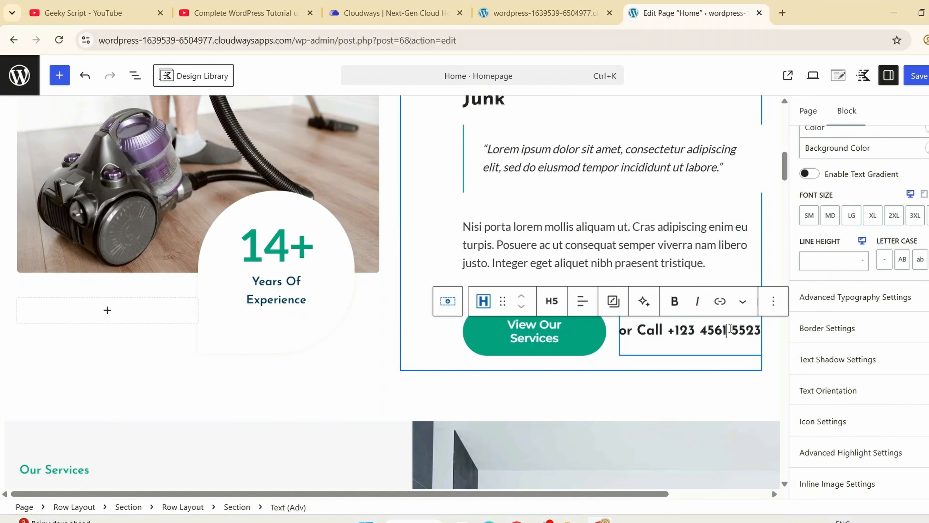
Select the About section row, then its vacuum photo
{"action": "left_click", "coordinate": [774, 355]}
{"action": "scroll", "coordinate": [730, 403], "scroll_direction": "up", "scroll_amount": 3}
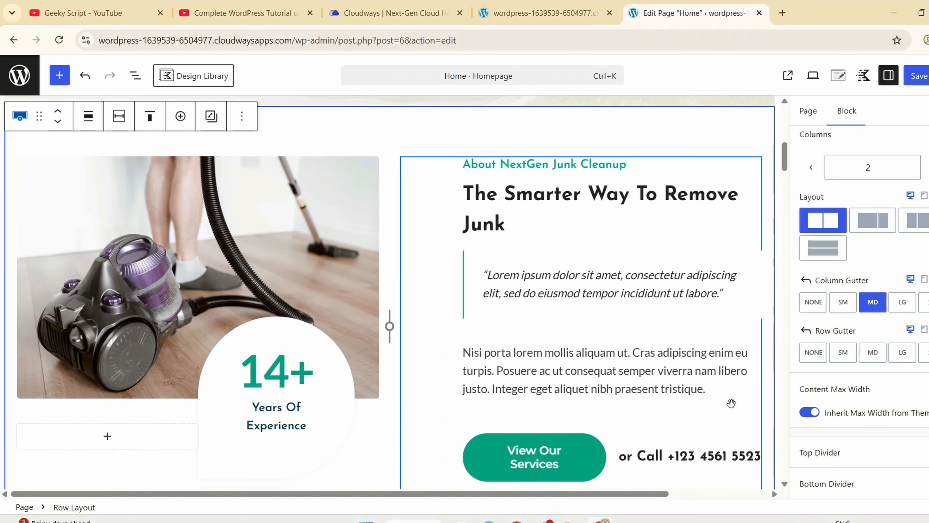
{"action": "scroll", "coordinate": [294, 285], "scroll_direction": "down", "scroll_amount": 1}
{"action": "left_click", "coordinate": [241, 236]}
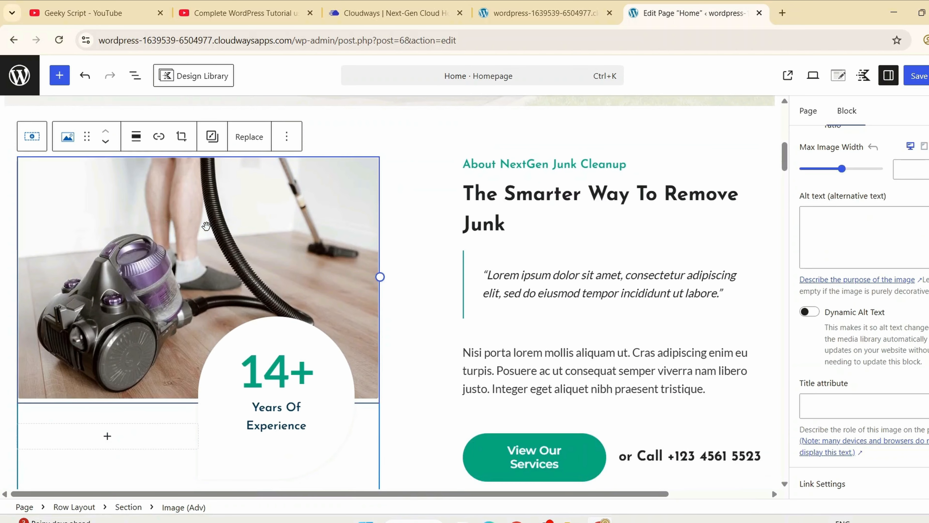
Replace the About section's vacuum photo with nextgen_bg4
{"action": "scroll", "coordinate": [815, 221], "scroll_direction": "up", "scroll_amount": 6}
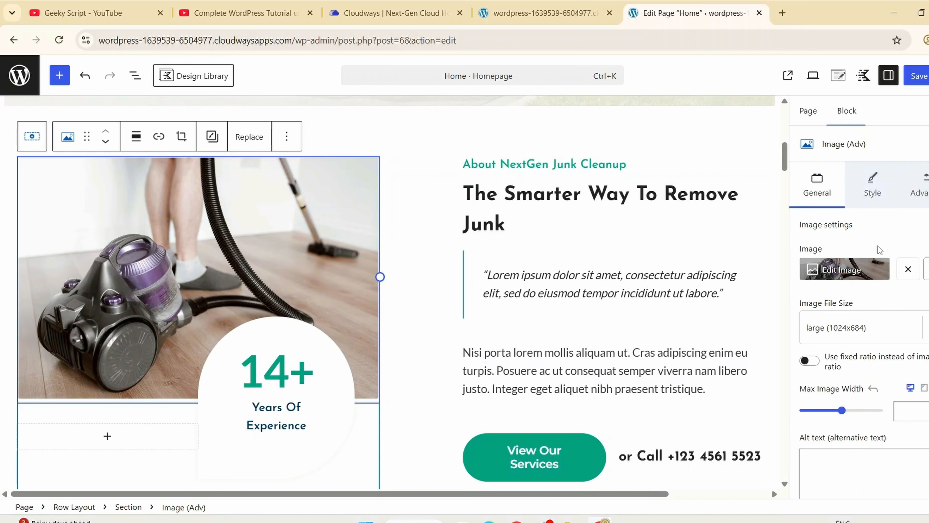
{"action": "left_click", "coordinate": [846, 275]}
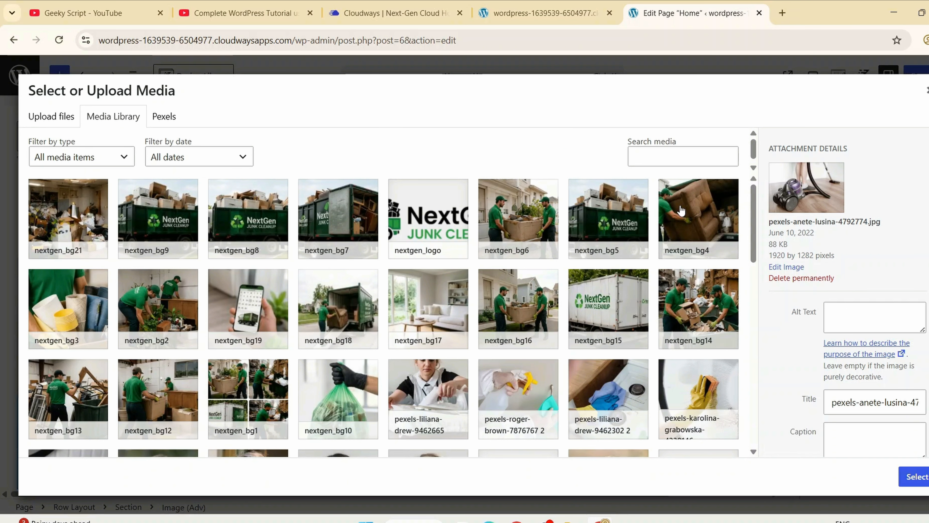
{"action": "left_click", "coordinate": [680, 210]}
{"action": "left_click", "coordinate": [915, 476]}
Change the experience counter's ending number from 14 to 20
{"action": "scroll", "coordinate": [517, 272], "scroll_direction": "down", "scroll_amount": 1}
{"action": "scroll", "coordinate": [517, 272], "scroll_direction": "down", "scroll_amount": 1}
{"action": "scroll", "coordinate": [516, 271], "scroll_direction": "up", "scroll_amount": 2}
{"action": "scroll", "coordinate": [586, 272], "scroll_direction": "down", "scroll_amount": 1}
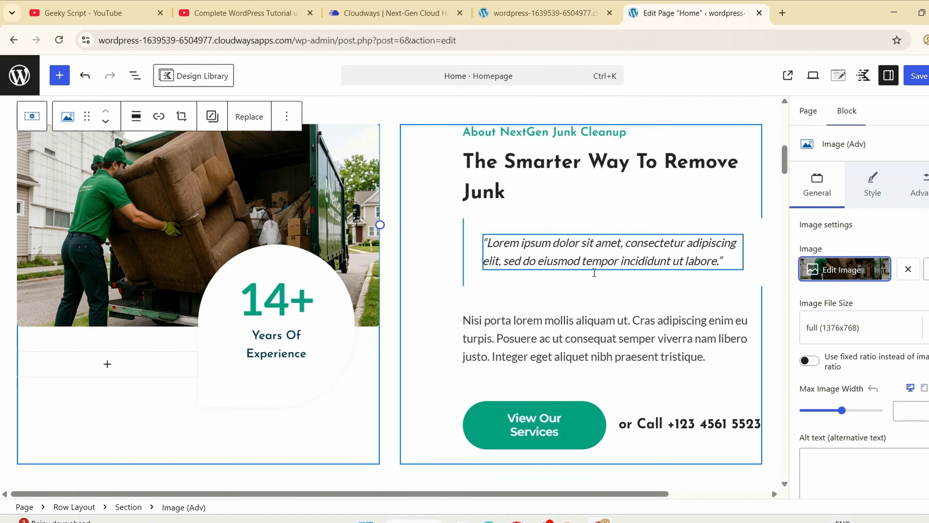
{"action": "left_click", "coordinate": [281, 271]}
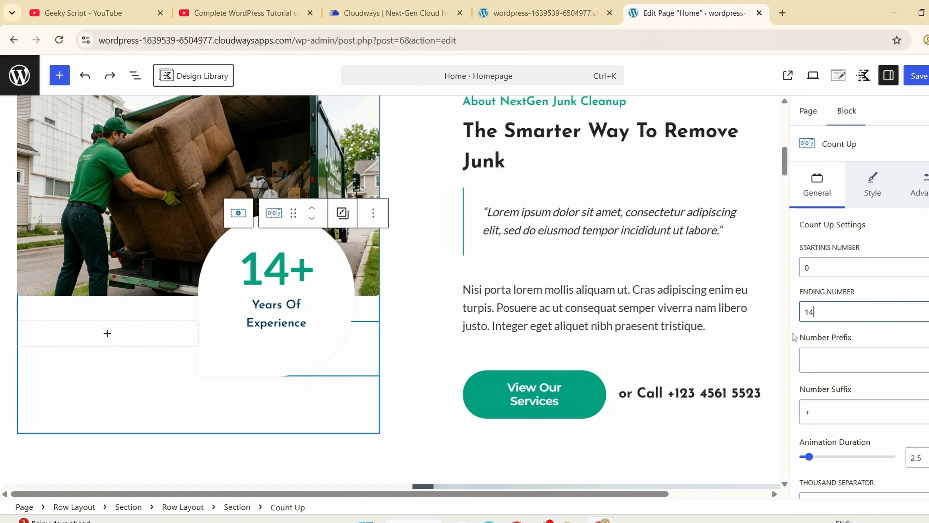
{"action": "double_click", "coordinate": [814, 314]}
{"action": "type", "text": "20"}
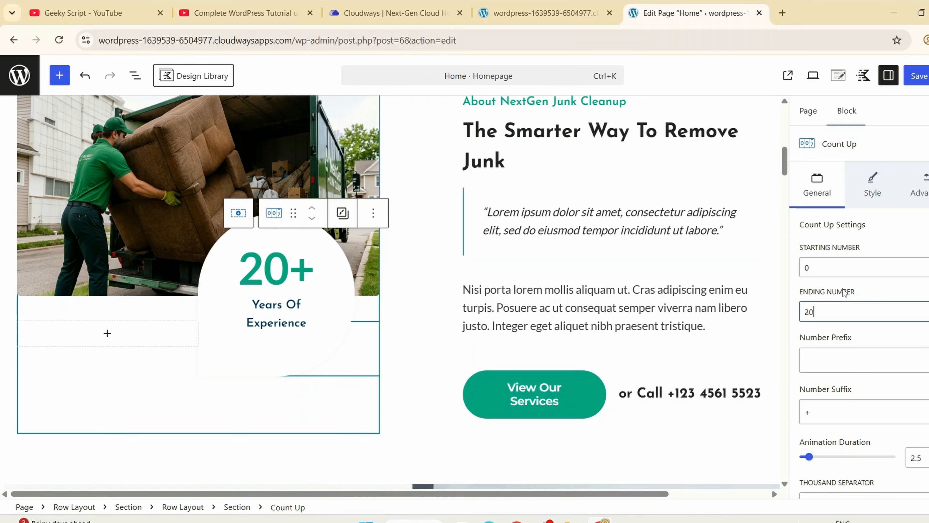
{"action": "scroll", "coordinate": [722, 270], "scroll_direction": "down", "scroll_amount": 3}
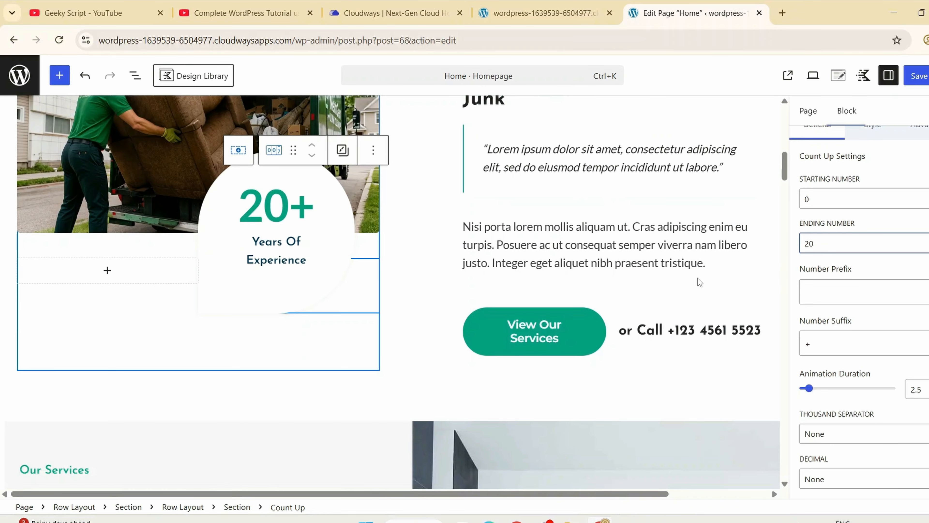
{"action": "scroll", "coordinate": [601, 279], "scroll_direction": "down", "scroll_amount": 6}
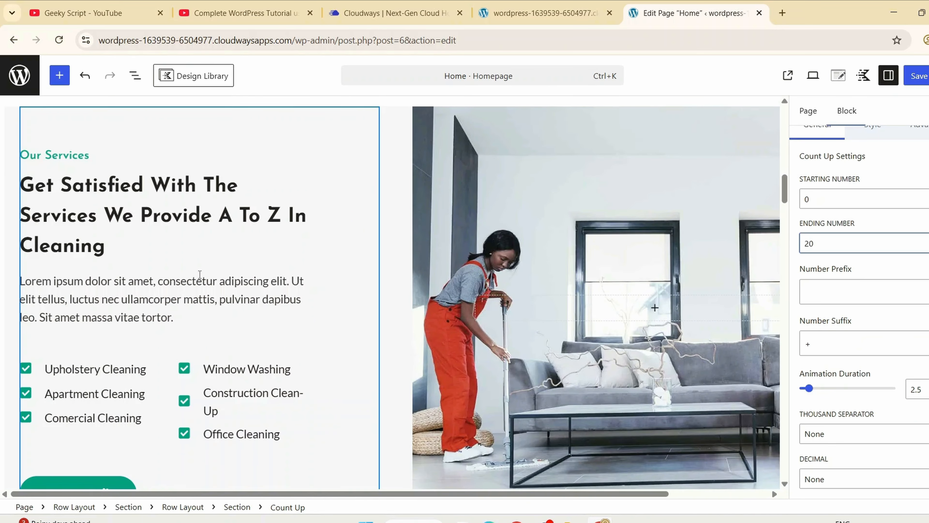
Select the Our Services heading and description paragraph text
{"action": "left_click", "coordinate": [108, 252]}
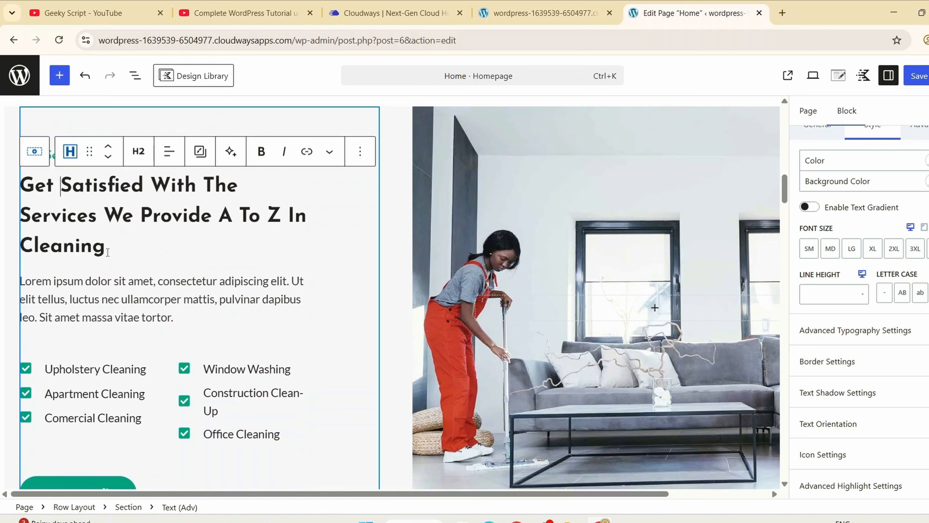
{"action": "left_click_drag", "start_coordinate": [108, 252], "coordinate": [75, 196]}
{"action": "left_click", "coordinate": [173, 311]}
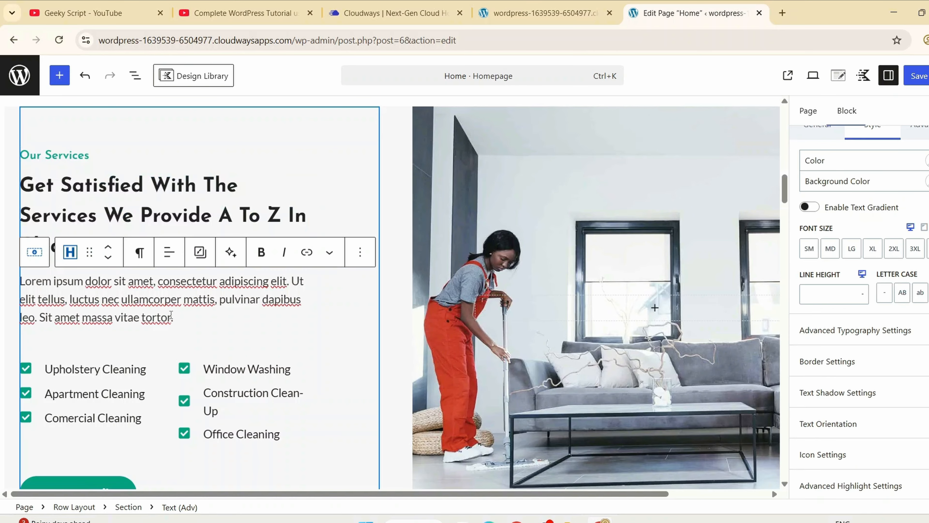
{"action": "left_click_drag", "start_coordinate": [172, 314], "coordinate": [83, 274]}
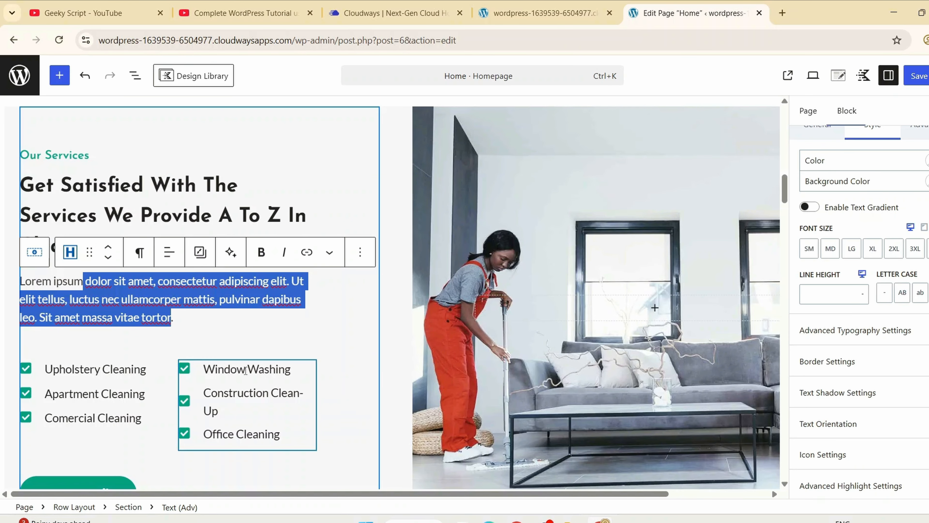
{"action": "scroll", "coordinate": [219, 384], "scroll_direction": "down", "scroll_amount": 2}
Rename the service list items to Furniture Removal, Construction Debris and Garbage Cleanouts
{"action": "left_click", "coordinate": [156, 350]}
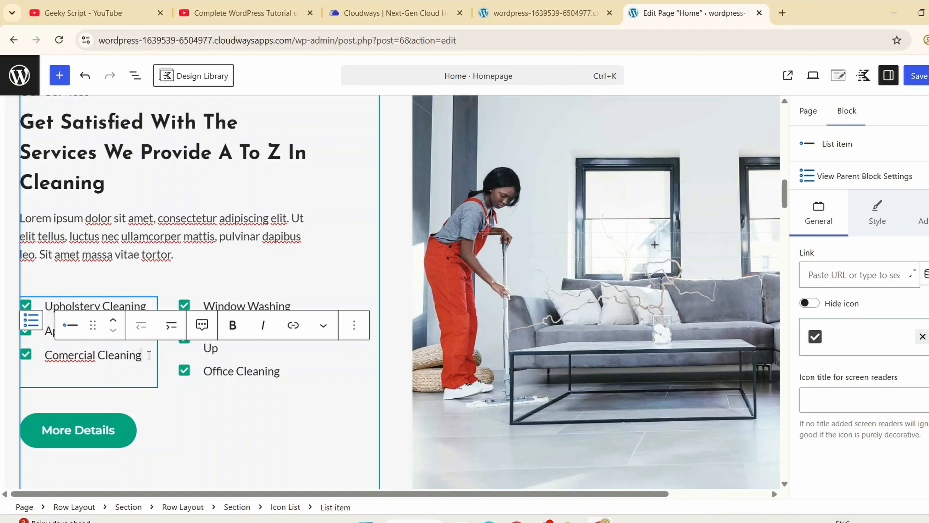
{"action": "triple_click", "coordinate": [143, 306]}
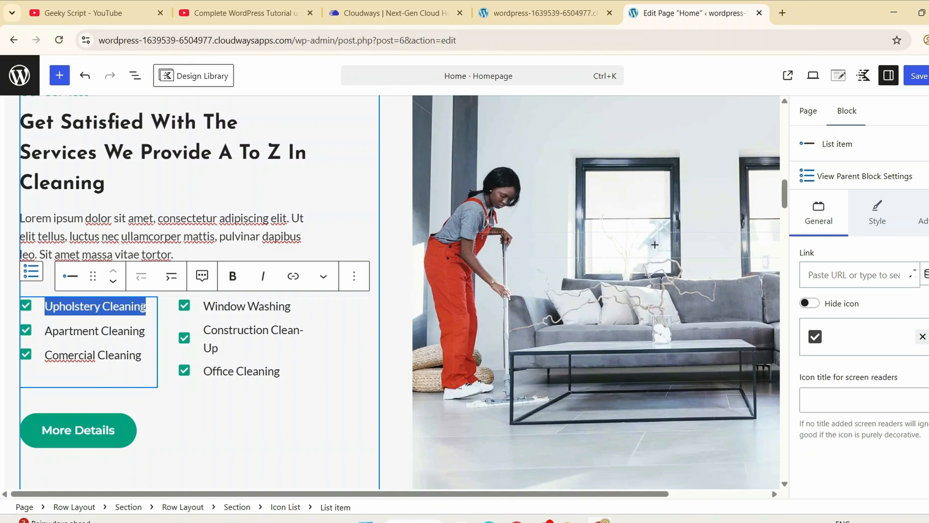
{"action": "type", "text": "Furniture Removal"}
{"action": "triple_click", "coordinate": [123, 330]}
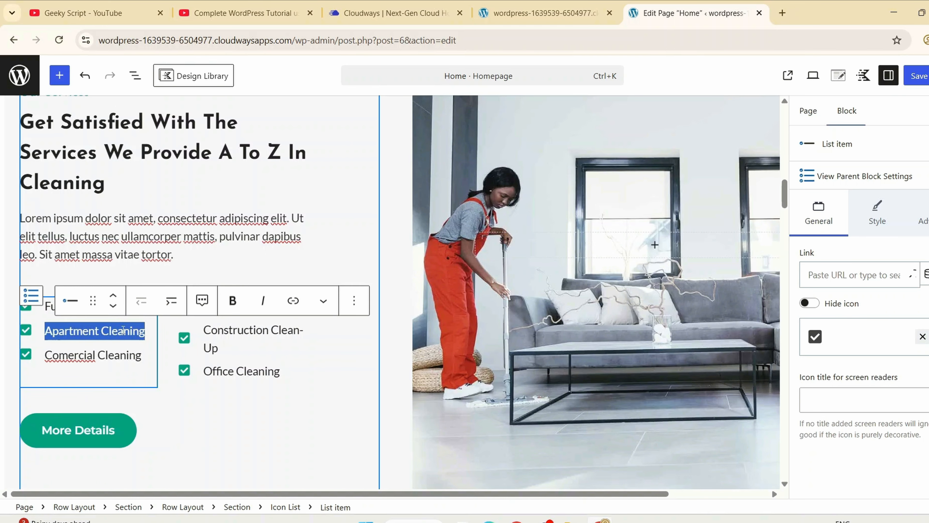
{"action": "type", "text": "Appl"}
{"action": "triple_click", "coordinate": [133, 355]}
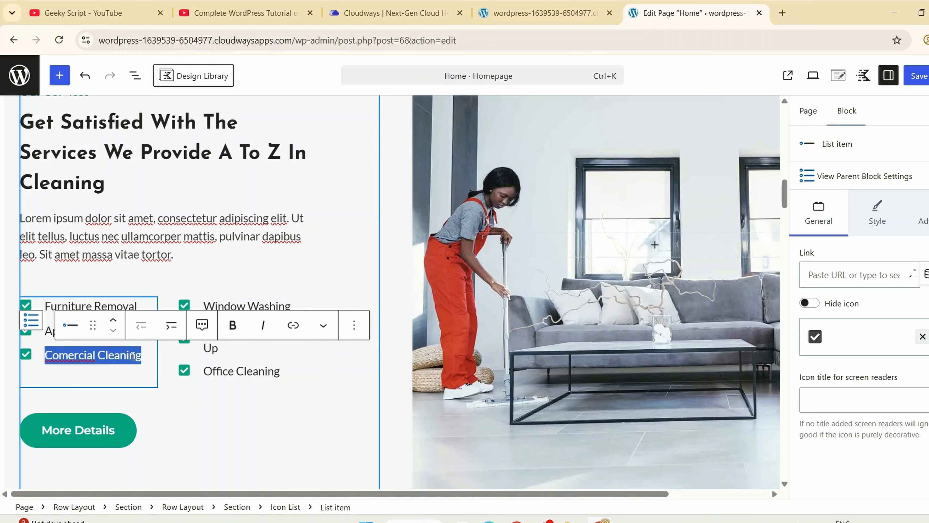
{"action": "type", "text": "Construction Debris"}
{"action": "triple_click", "coordinate": [246, 306]}
{"action": "type", "text": "g"}
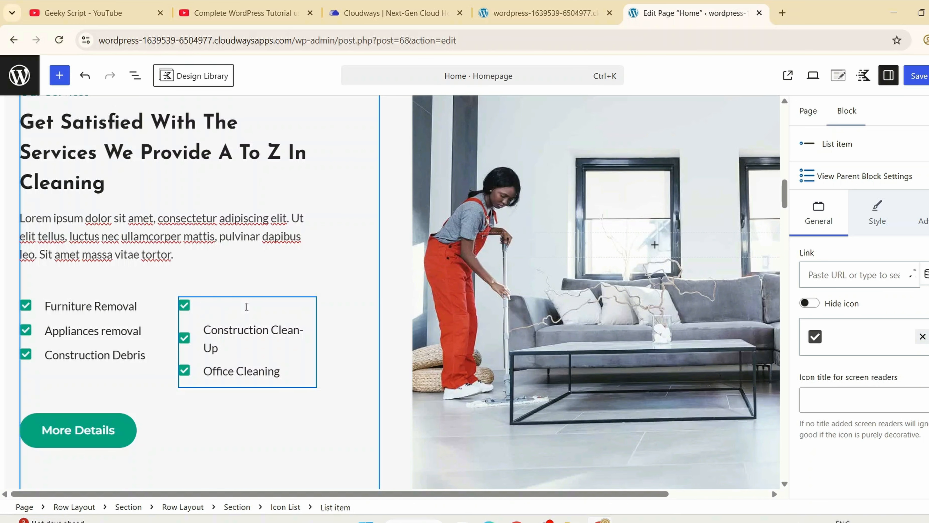
{"action": "type", "text": "Garbage Cleanouts"}
Select the Construction Debris item within the services list
{"action": "scroll", "coordinate": [338, 360], "scroll_direction": "down", "scroll_amount": 5}
{"action": "scroll", "coordinate": [336, 249], "scroll_direction": "up", "scroll_amount": 5}
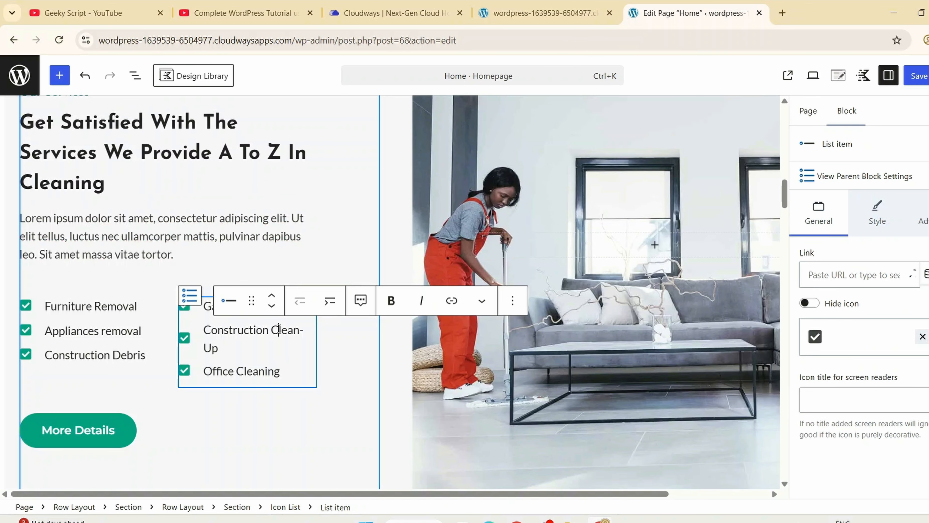
{"action": "scroll", "coordinate": [352, 295], "scroll_direction": "down", "scroll_amount": 1}
{"action": "left_click", "coordinate": [324, 197]}
{"action": "scroll", "coordinate": [323, 197], "scroll_direction": "up", "scroll_amount": 3}
{"action": "scroll", "coordinate": [292, 241], "scroll_direction": "down", "scroll_amount": 2}
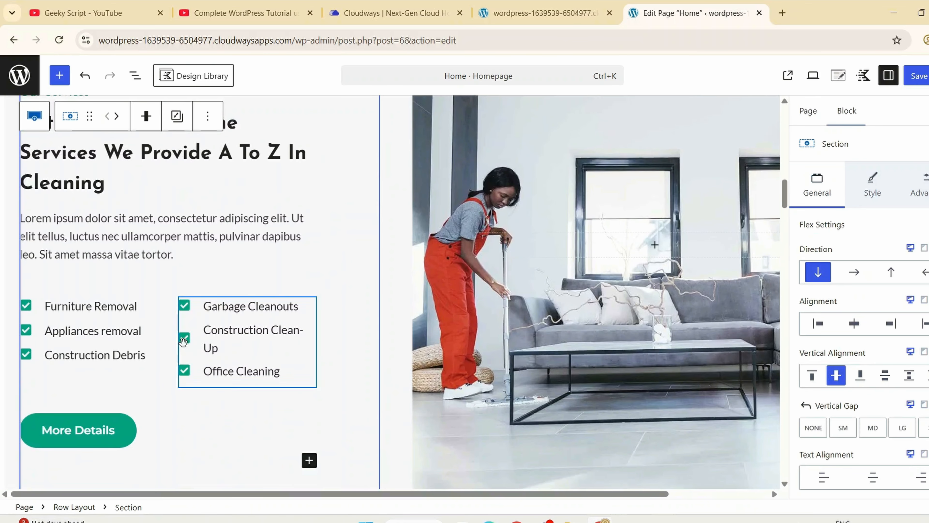
{"action": "left_click", "coordinate": [129, 352]}
{"action": "left_click", "coordinate": [131, 366]}
{"action": "scroll", "coordinate": [140, 381], "scroll_direction": "up", "scroll_amount": 1}
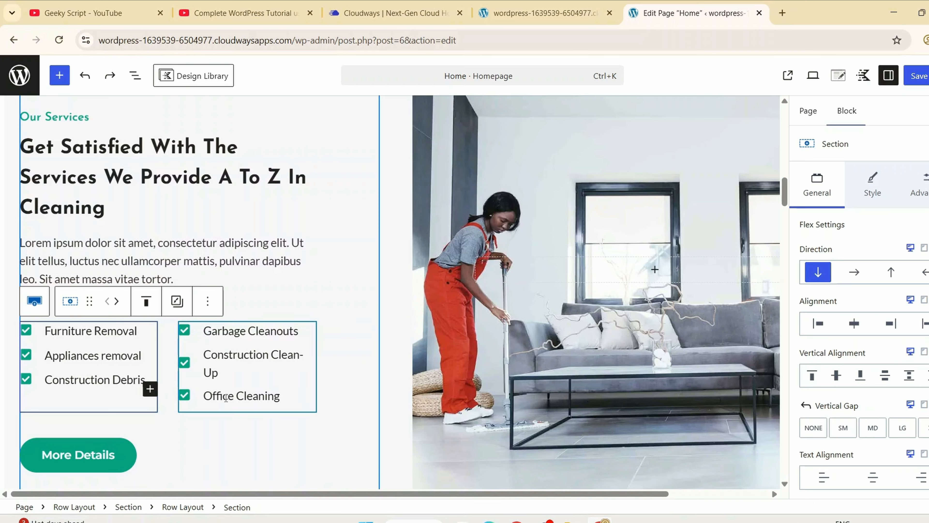
{"action": "left_click", "coordinate": [26, 377]}
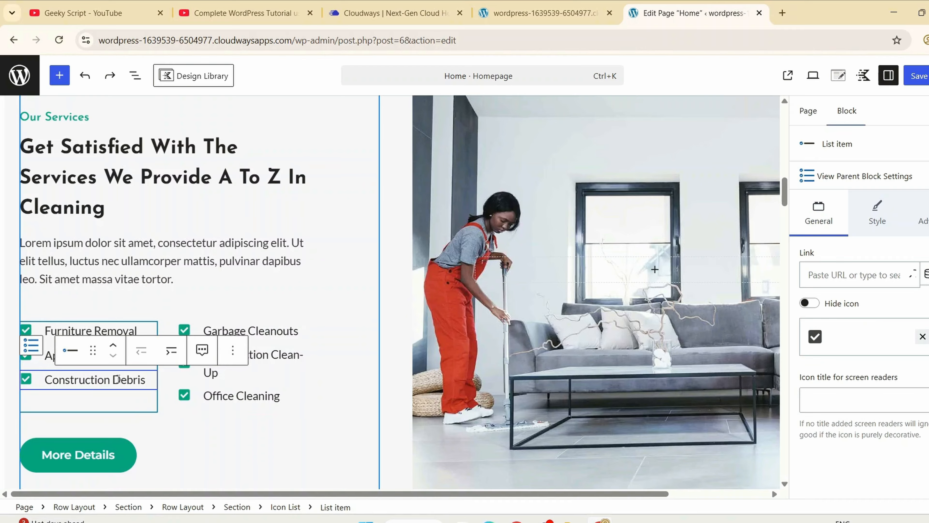
Duplicate the Construction Debris list item, undoing stray typing in the copy
{"action": "left_click", "coordinate": [234, 352]}
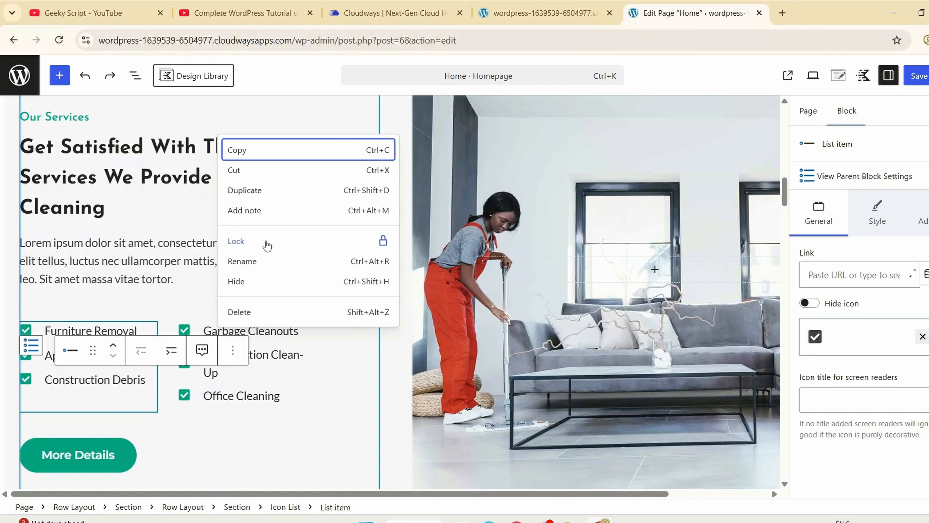
{"action": "left_click", "coordinate": [263, 191]}
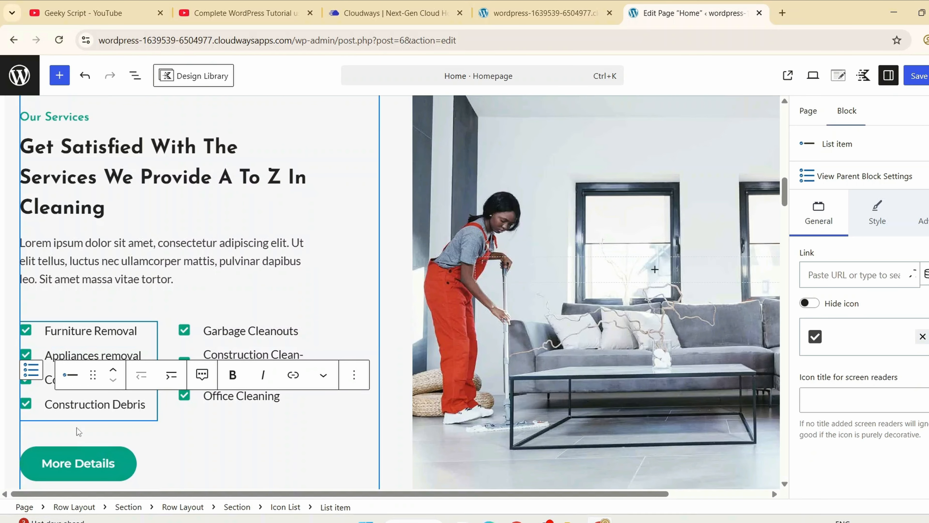
{"action": "mouse_move", "coordinate": [52, 405]}
{"action": "left_mouse_down"}
{"action": "mouse_move", "coordinate": [171, 408]}
{"action": "mouse_move", "coordinate": [60, 403]}
{"action": "left_mouse_up"}
{"action": "left_click", "coordinate": [121, 405]}
{"action": "type", "text": "dfges"}
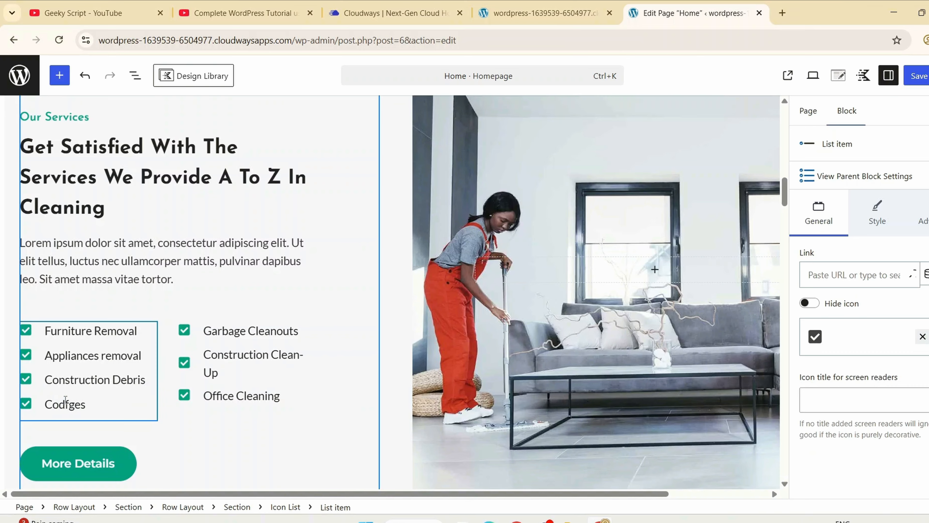
{"action": "key", "text": "ctrl+z"}
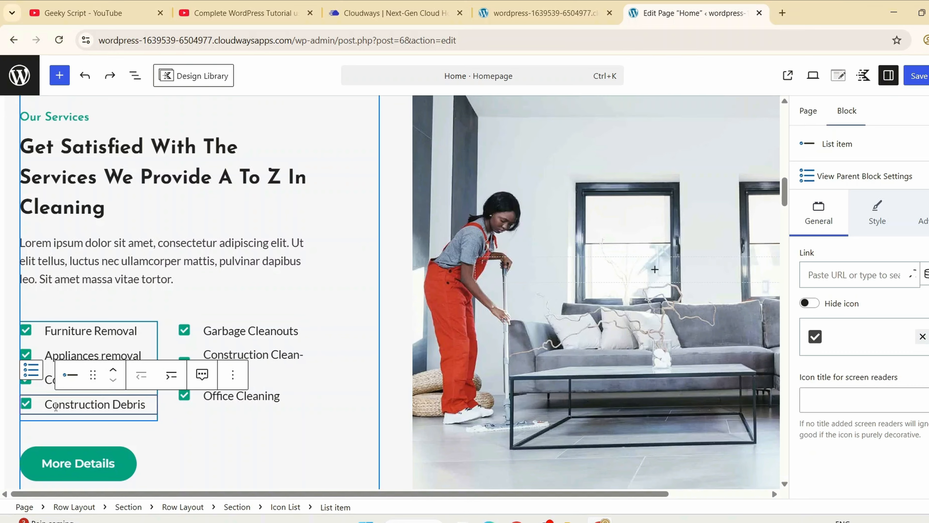
Leave the list for its surrounding row and scroll down to Why Choose Us
{"action": "left_click", "coordinate": [233, 377]}
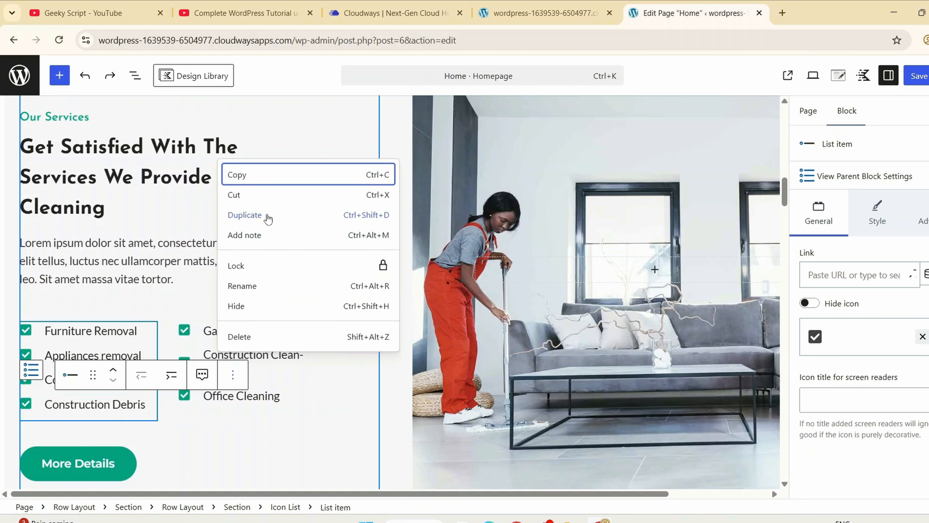
{"action": "left_click", "coordinate": [127, 413]}
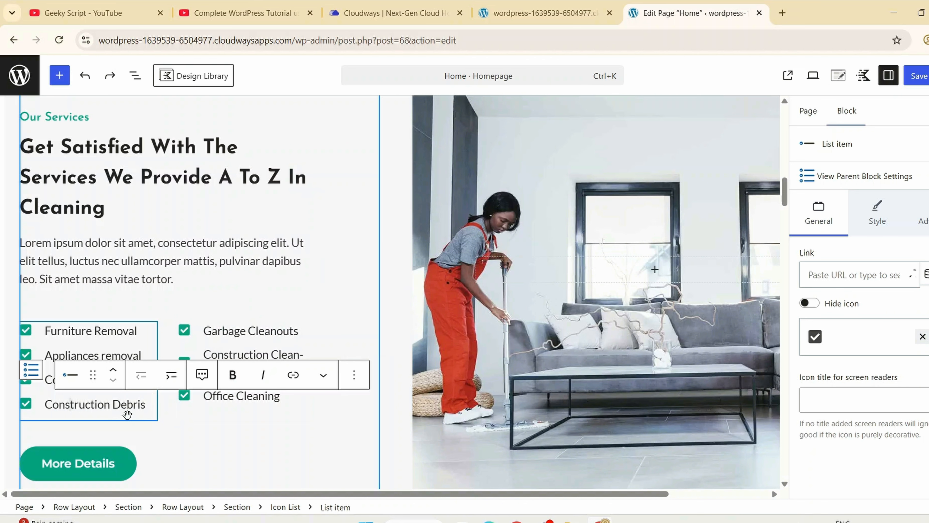
{"action": "left_click", "coordinate": [154, 435]}
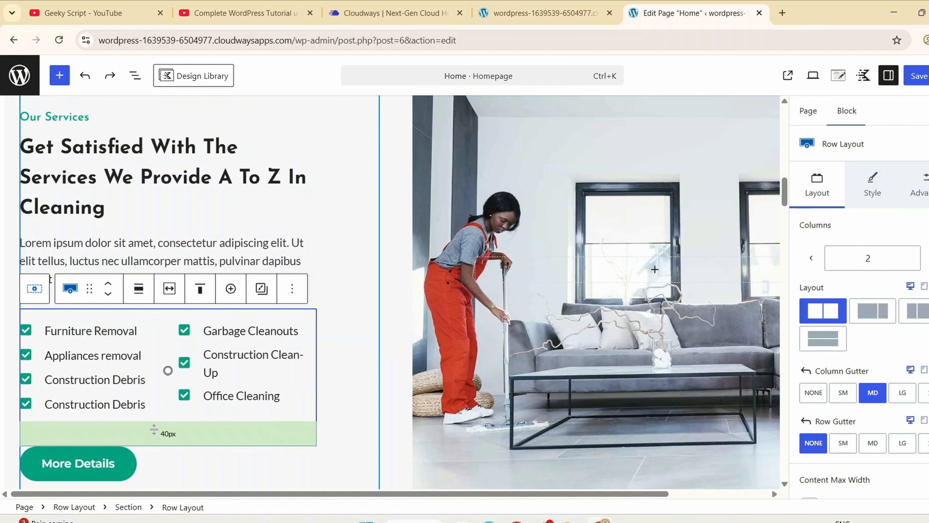
{"action": "scroll", "coordinate": [489, 237], "scroll_direction": "down", "scroll_amount": 5}
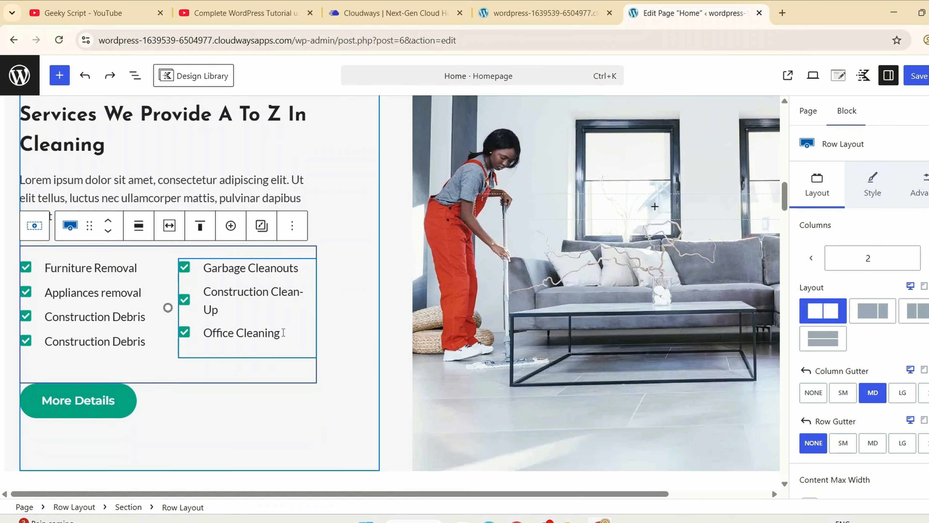
{"action": "scroll", "coordinate": [489, 237], "scroll_direction": "down", "scroll_amount": 2}
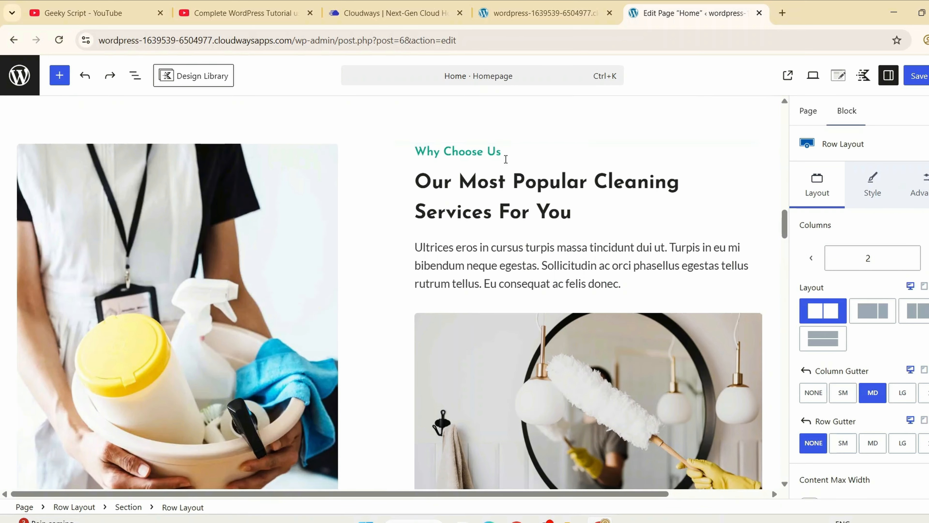
Replace 'Us' in the Why Choose Us label with 'NextGen Junk Cleanup'
{"action": "left_click", "coordinate": [507, 153]}
{"action": "double_click", "coordinate": [496, 153]}
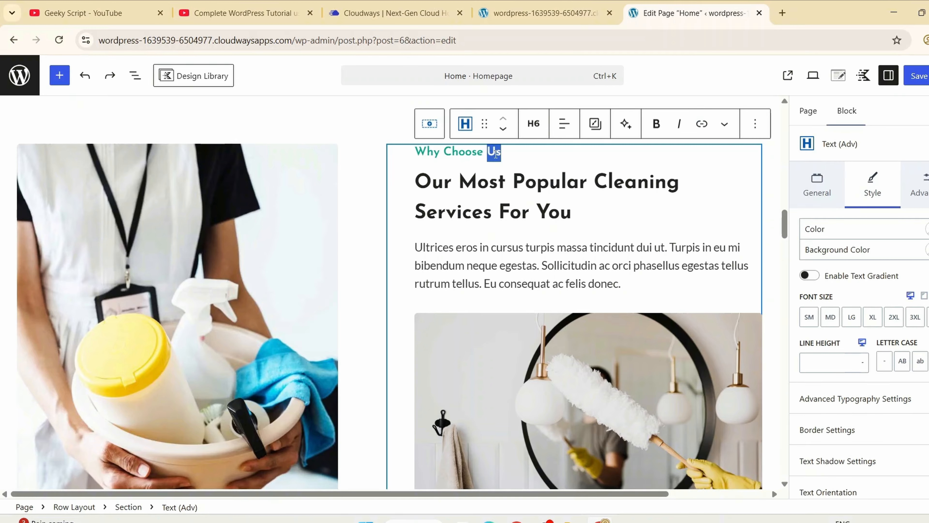
{"action": "scroll", "coordinate": [503, 216], "scroll_direction": "up", "scroll_amount": 2}
{"action": "scroll", "coordinate": [504, 219], "scroll_direction": "up", "scroll_amount": 15}
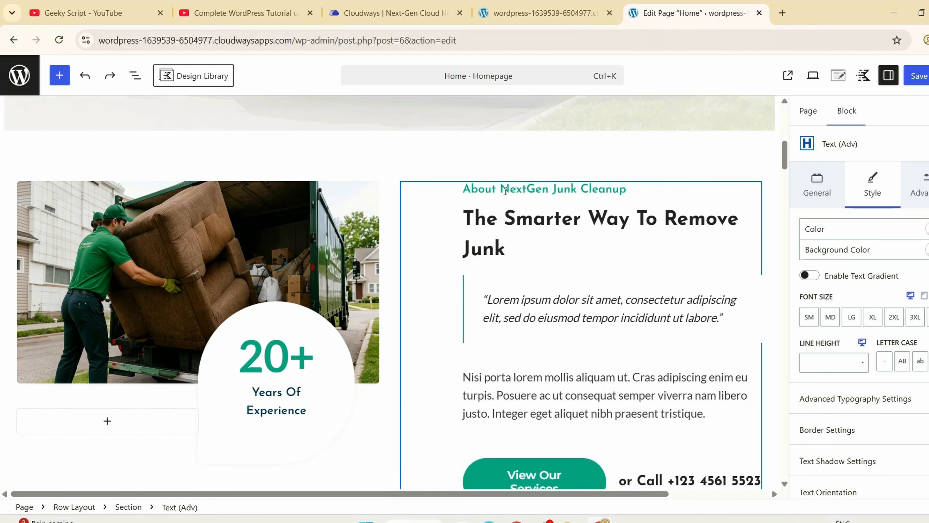
{"action": "left_click_drag", "start_coordinate": [505, 190], "coordinate": [625, 191]}
{"action": "scroll", "coordinate": [565, 315], "scroll_direction": "down", "scroll_amount": 10}
{"action": "scroll", "coordinate": [566, 315], "scroll_direction": "down", "scroll_amount": 12}
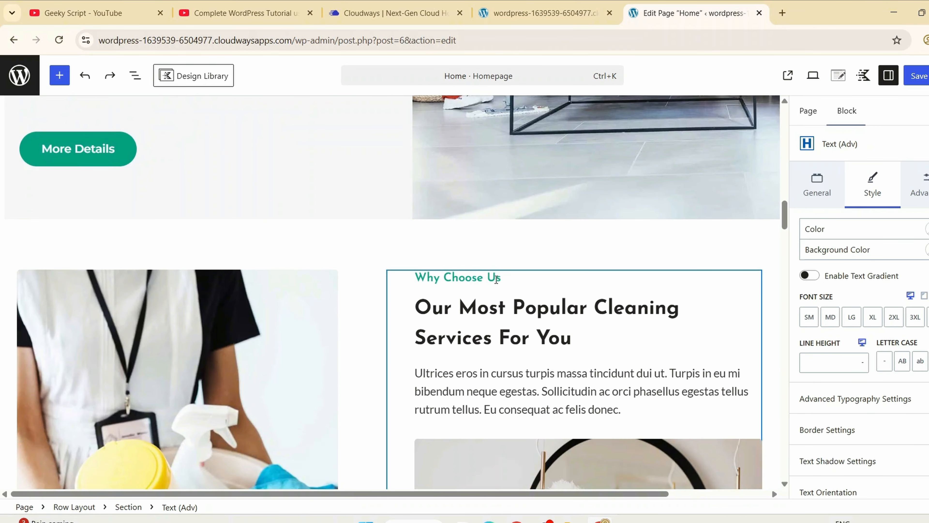
{"action": "double_click", "coordinate": [496, 279]}
{"action": "type", "text": "NextGen Junk Cleanup"}
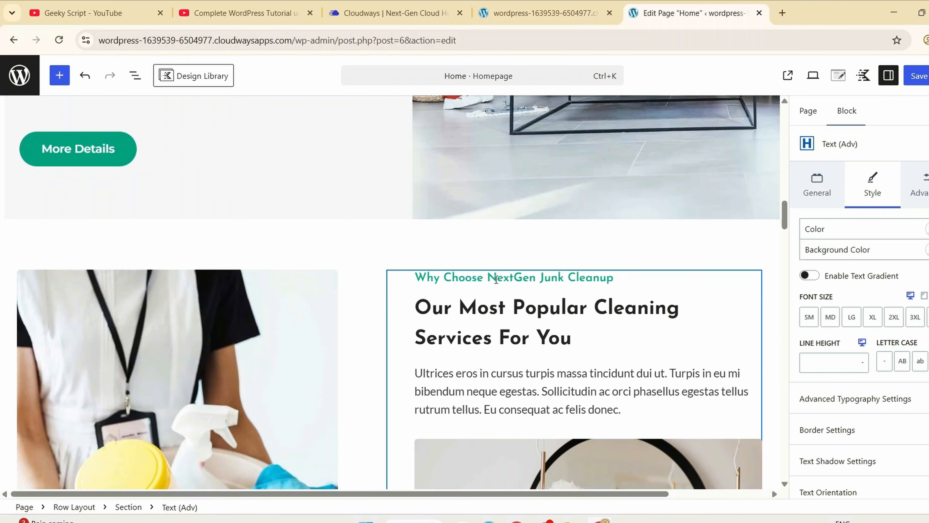
Select the Services For You heading text, then the section's left photo
{"action": "left_click", "coordinate": [522, 339]}
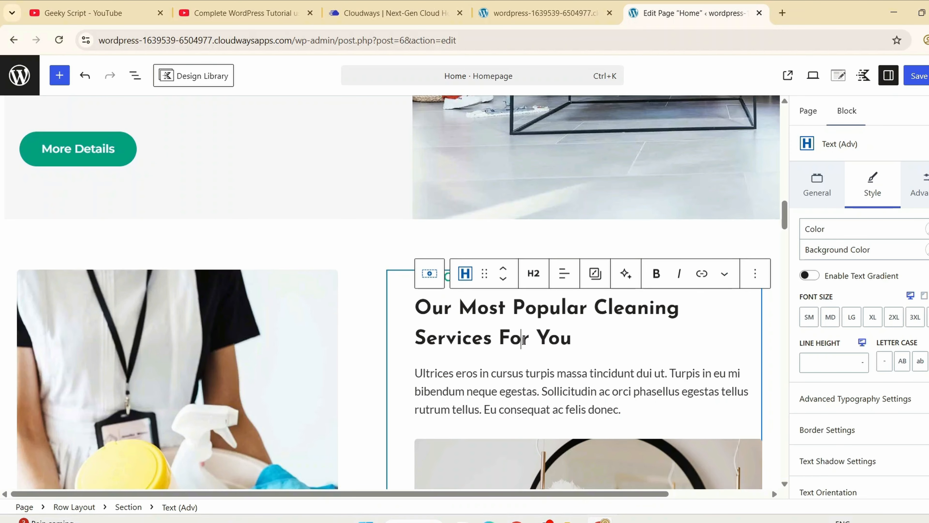
{"action": "left_click_drag", "start_coordinate": [455, 313], "coordinate": [571, 341]}
{"action": "scroll", "coordinate": [439, 425], "scroll_direction": "down", "scroll_amount": 6}
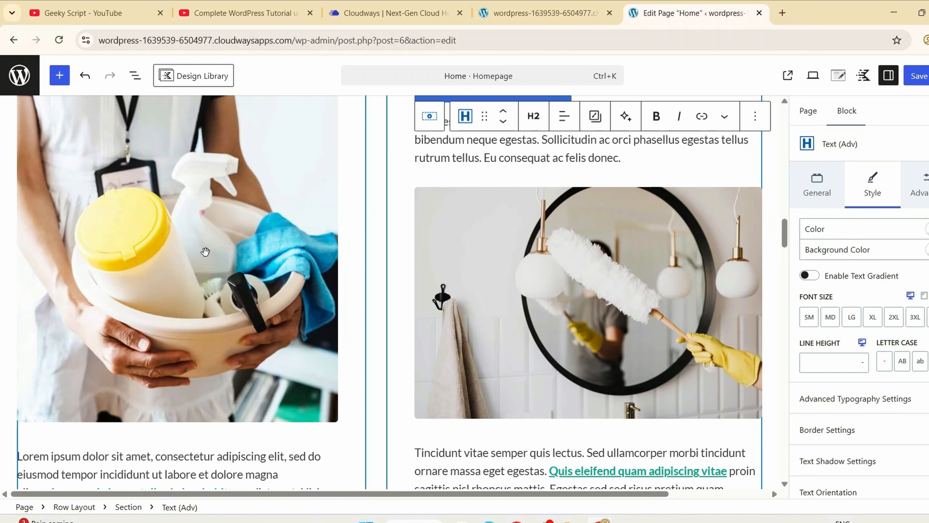
{"action": "left_click", "coordinate": [205, 251]}
{"action": "scroll", "coordinate": [205, 251], "scroll_direction": "up", "scroll_amount": 3}
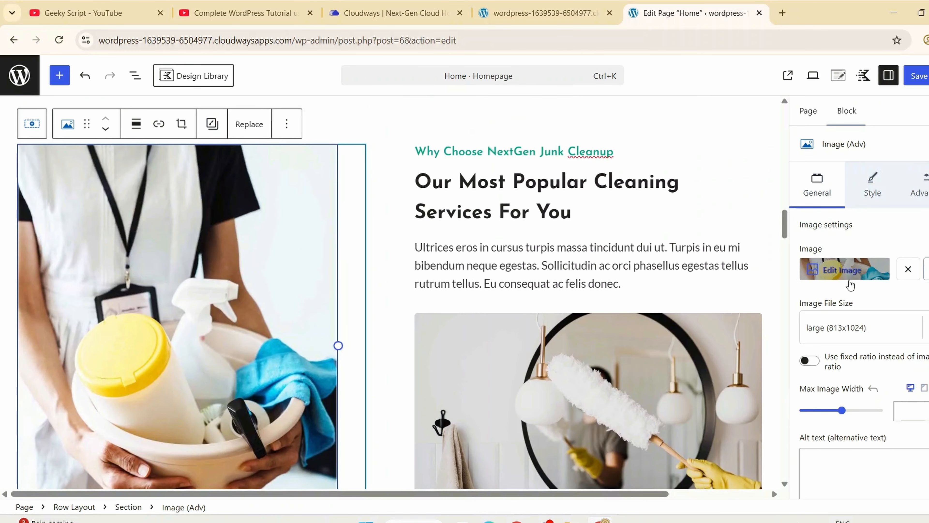
Replace the Why Choose section's left photo with nextgen_bg3
{"action": "left_click", "coordinate": [851, 270]}
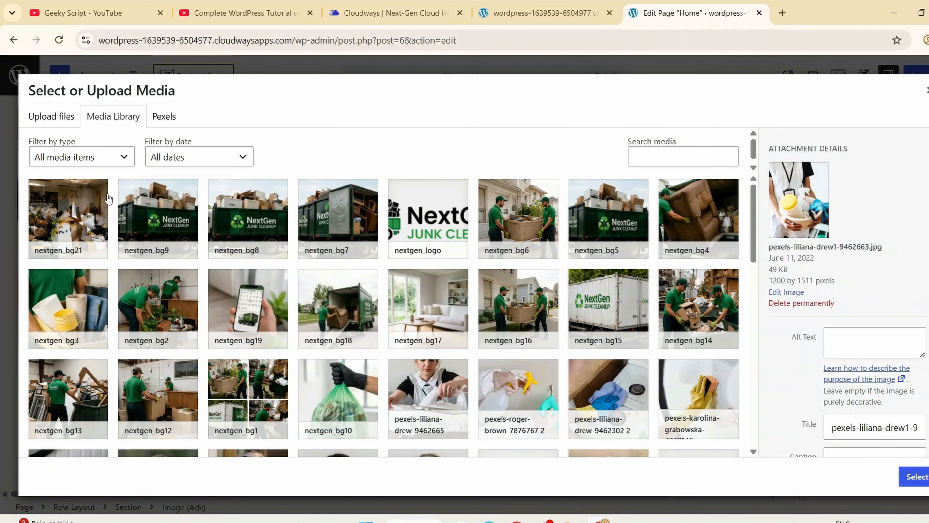
{"action": "scroll", "coordinate": [247, 278], "scroll_direction": "down", "scroll_amount": 3}
{"action": "scroll", "coordinate": [248, 278], "scroll_direction": "up", "scroll_amount": 3}
{"action": "left_click", "coordinate": [68, 303]}
{"action": "left_click", "coordinate": [914, 476]}
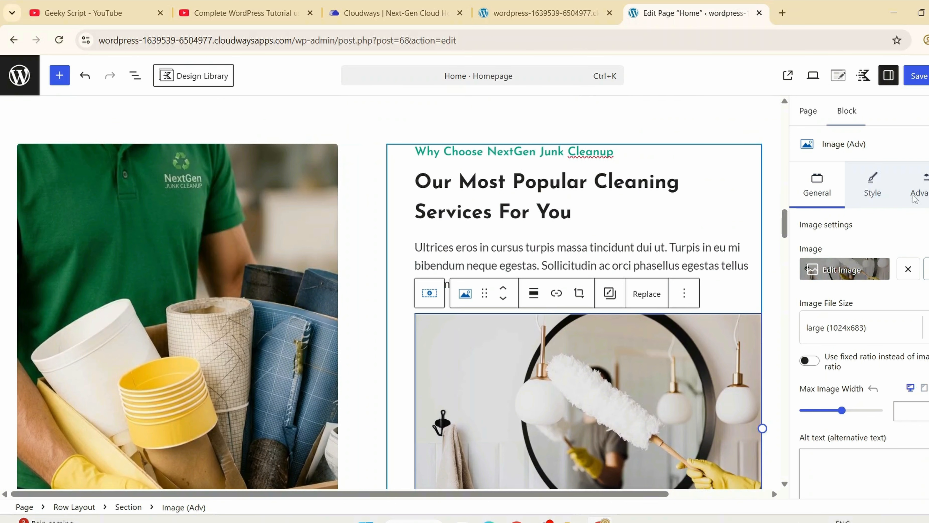
Replace the right photo with nextgen_bg2
{"action": "left_click", "coordinate": [840, 273]}
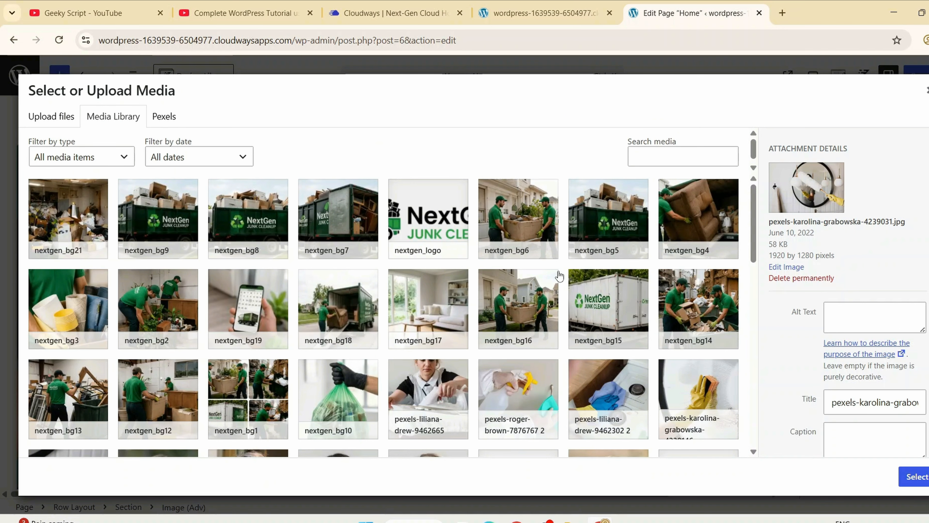
{"action": "left_click", "coordinate": [164, 314]}
{"action": "left_click", "coordinate": [914, 476]}
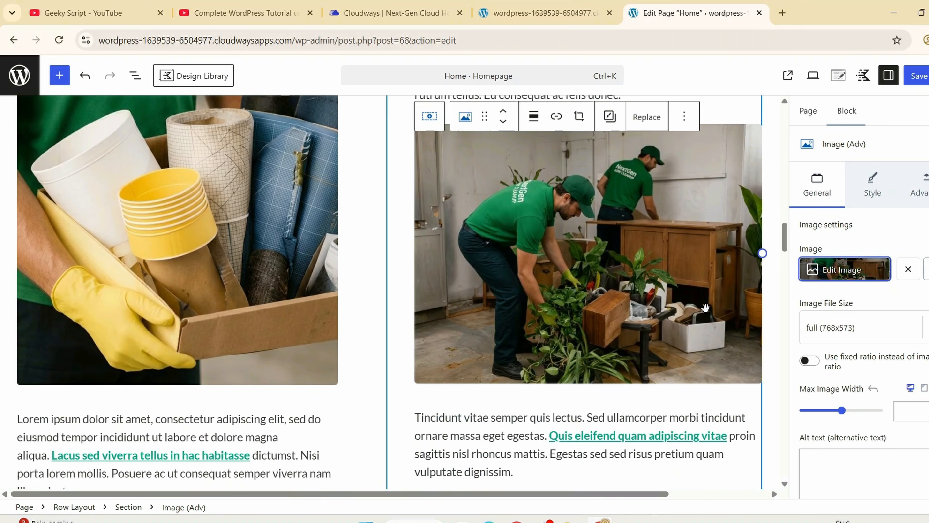
Select the paragraph text below the left photo
{"action": "scroll", "coordinate": [705, 307], "scroll_direction": "down", "scroll_amount": 3}
{"action": "left_click", "coordinate": [271, 307]}
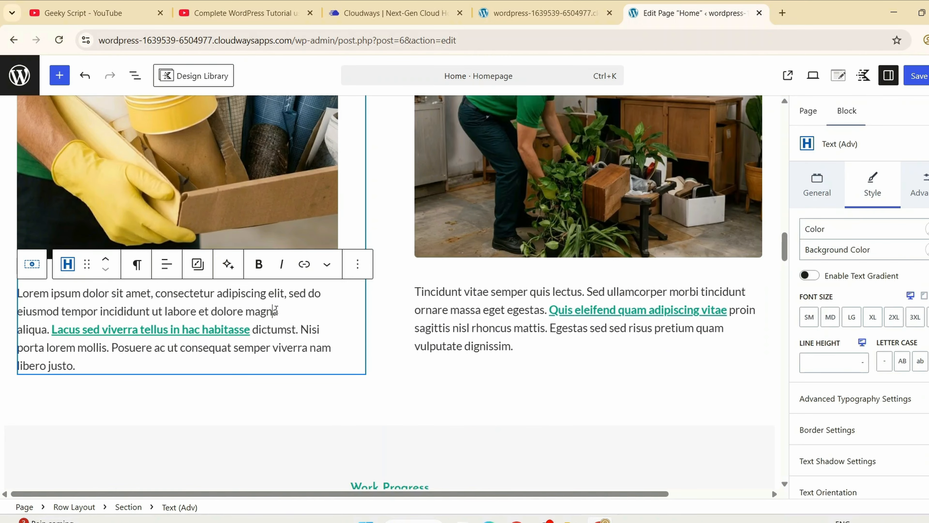
{"action": "left_click_drag", "start_coordinate": [317, 349], "coordinate": [435, 252]}
{"action": "scroll", "coordinate": [435, 252], "scroll_direction": "up", "scroll_amount": 8}
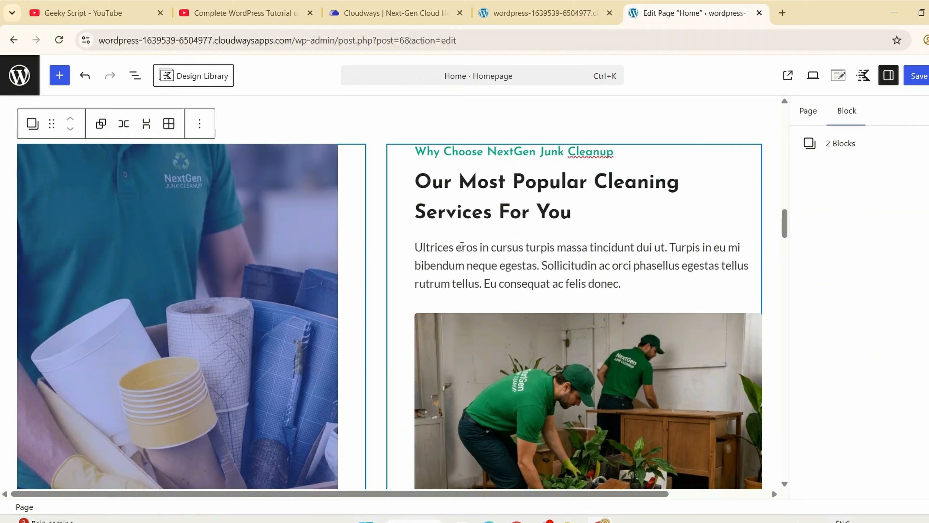
{"action": "scroll", "coordinate": [571, 258], "scroll_direction": "down", "scroll_amount": 7}
Retitle the Work Progress label to 'NextGen Junk Cleanup Process'
{"action": "scroll", "coordinate": [571, 258], "scroll_direction": "down", "scroll_amount": 8}
{"action": "left_click", "coordinate": [354, 217]}
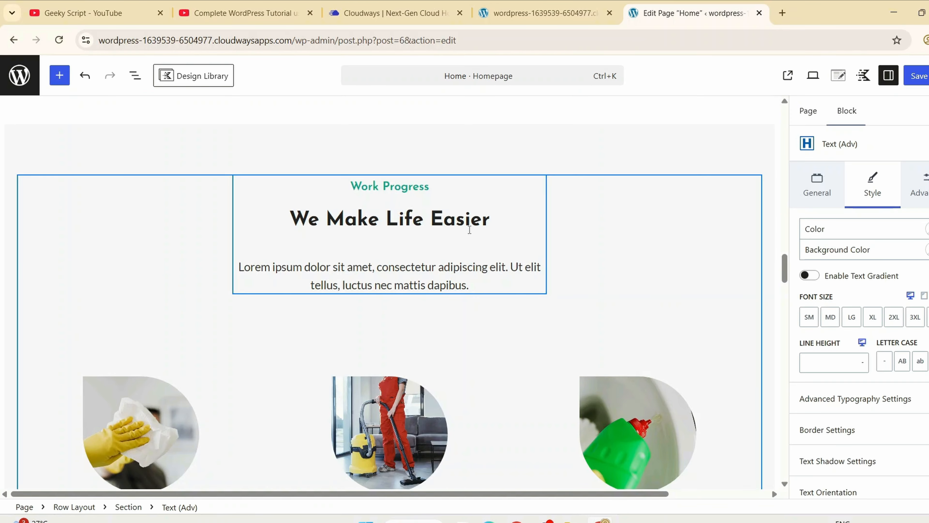
{"action": "scroll", "coordinate": [354, 217], "scroll_direction": "down", "scroll_amount": 2}
{"action": "scroll", "coordinate": [408, 202], "scroll_direction": "up", "scroll_amount": 2}
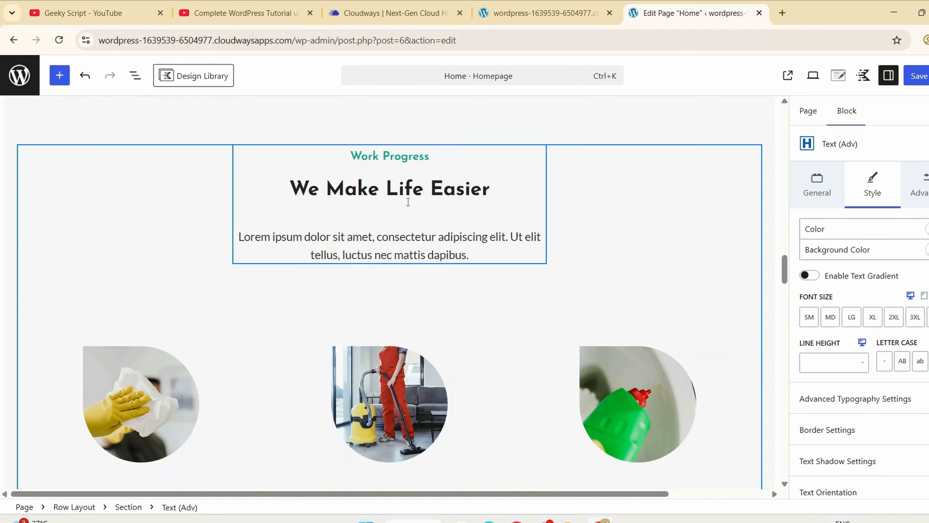
{"action": "left_click", "coordinate": [389, 185]}
{"action": "left_click_drag", "start_coordinate": [435, 183], "coordinate": [317, 182]}
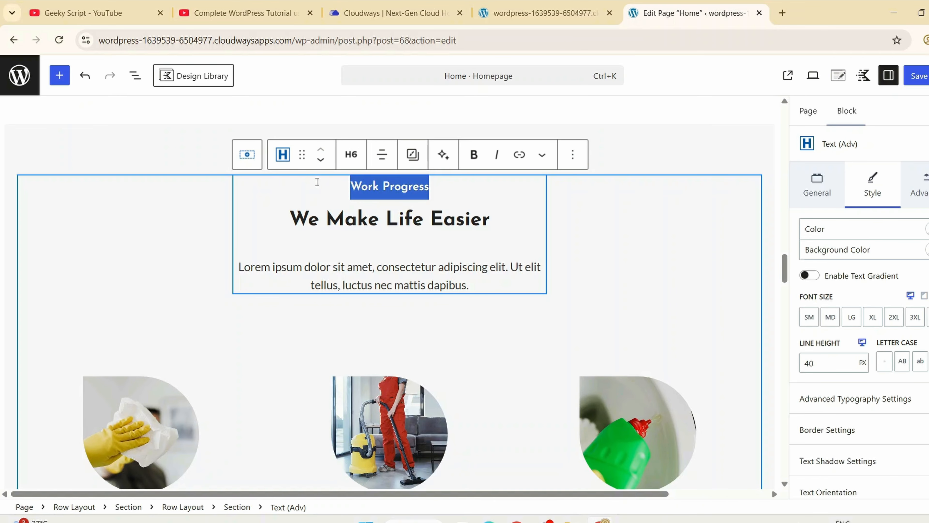
{"action": "type", "text": "Next"}
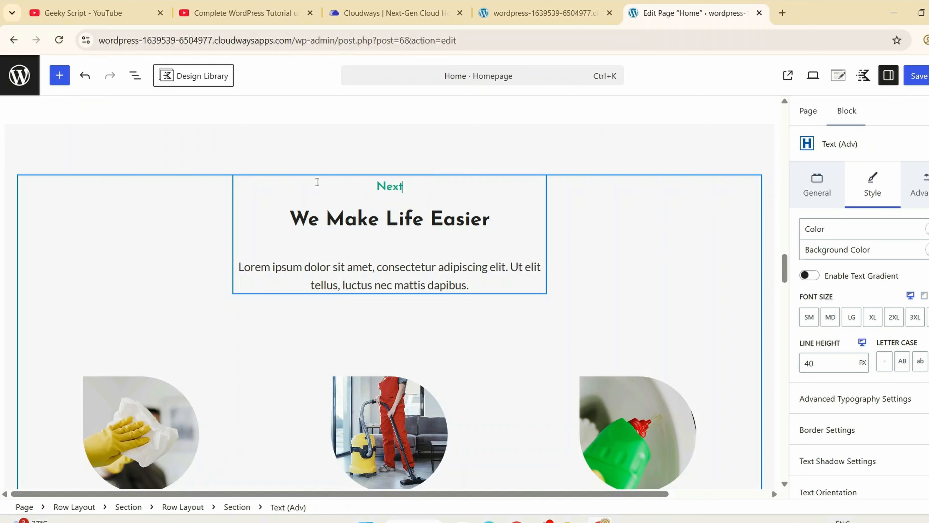
{"action": "type", "text": "Gen Junk"}
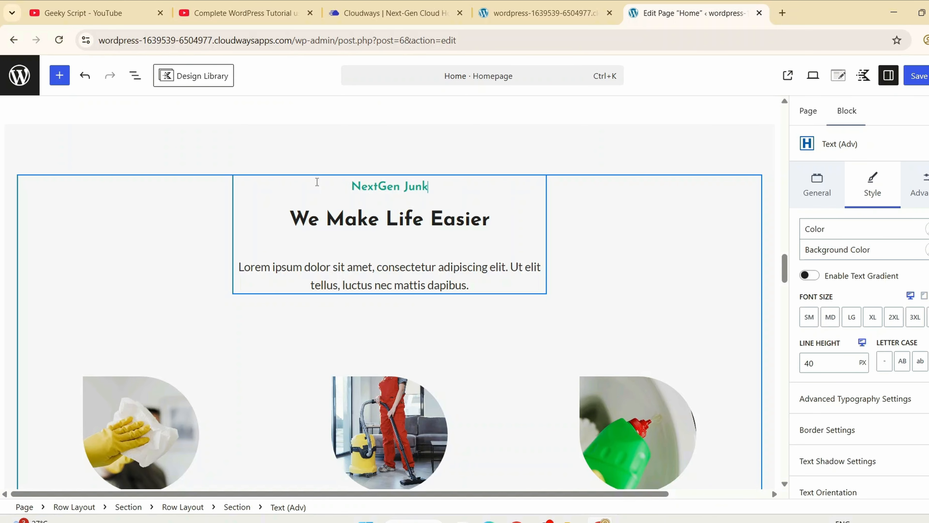
{"action": "type", "text": " Cleanup Proc"}
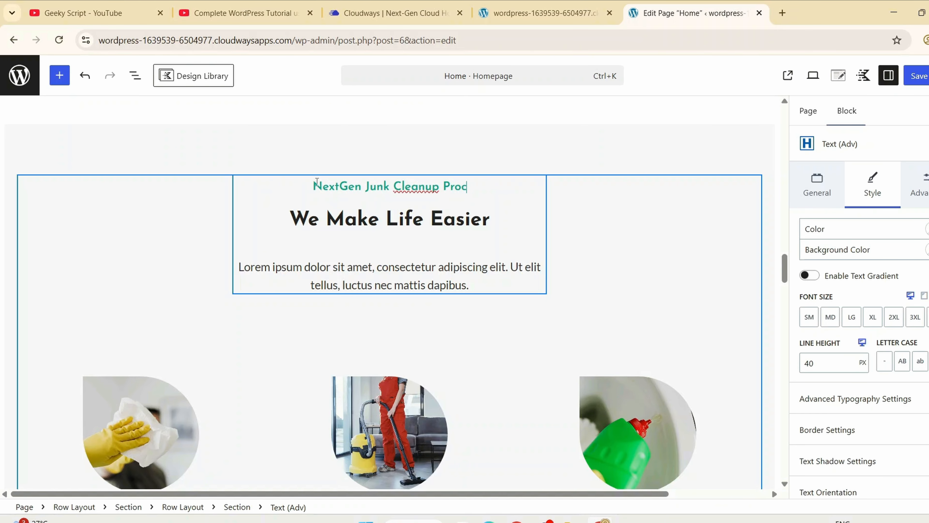
Replace the 'We Make Life Easier' heading with 'Junk Removal Made Simple'
{"action": "left_click", "coordinate": [432, 219]}
{"action": "triple_click", "coordinate": [432, 219]}
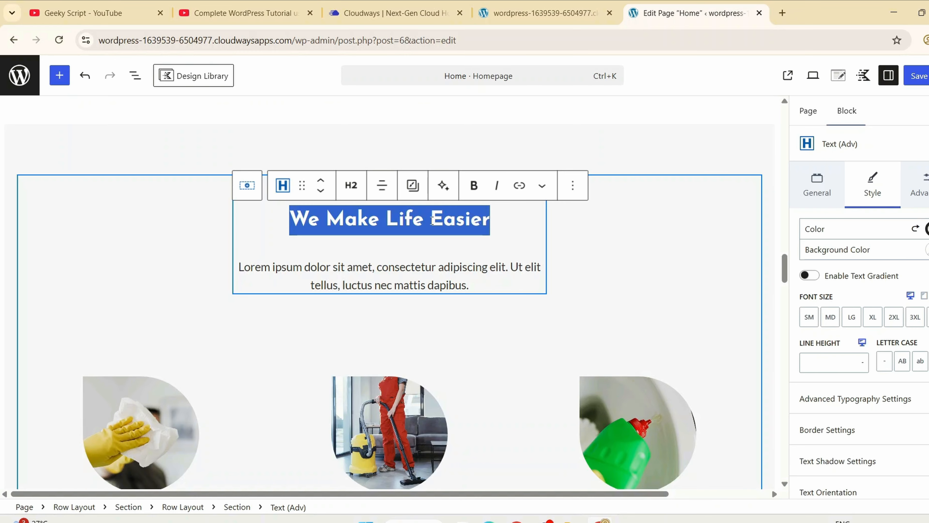
{"action": "type", "text": "Junk "}
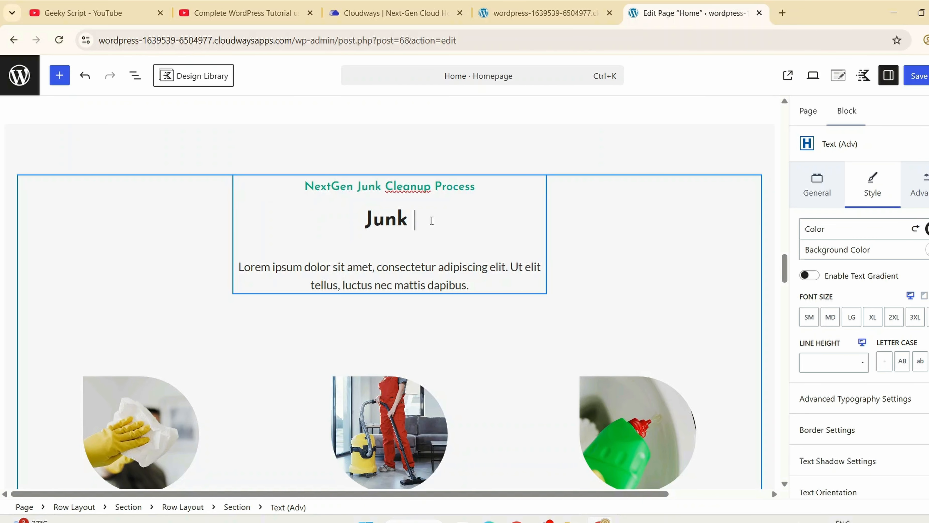
{"action": "type", "text": "Removal Made Simple"}
Replace the intro paragraph with 'We make junk removal easy, fast, and hassle-free from start to finish.'
{"action": "left_click", "coordinate": [437, 274]}
{"action": "key", "text": "ctrl+a"}
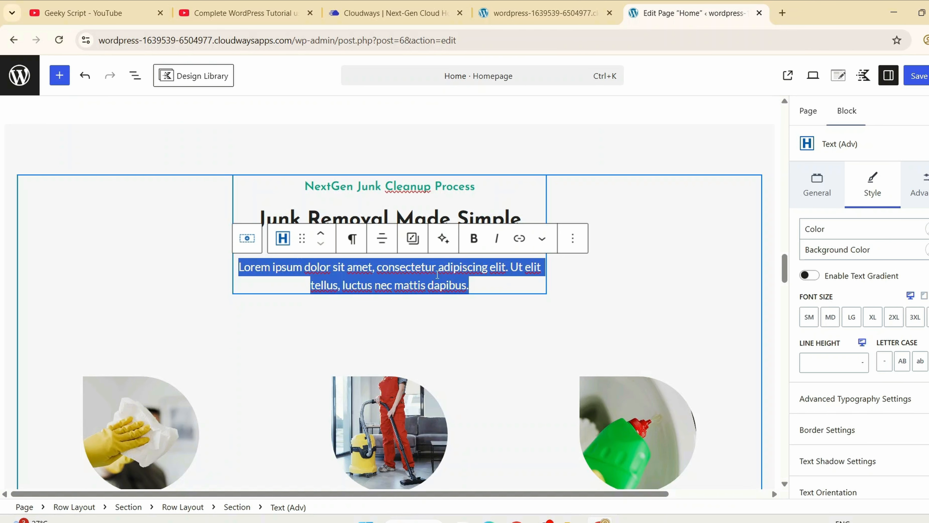
{"action": "type", "text": "We make junk removal easy, fast, and hassle-free from start to finish."}
{"action": "scroll", "coordinate": [159, 258], "scroll_direction": "down", "scroll_amount": 5}
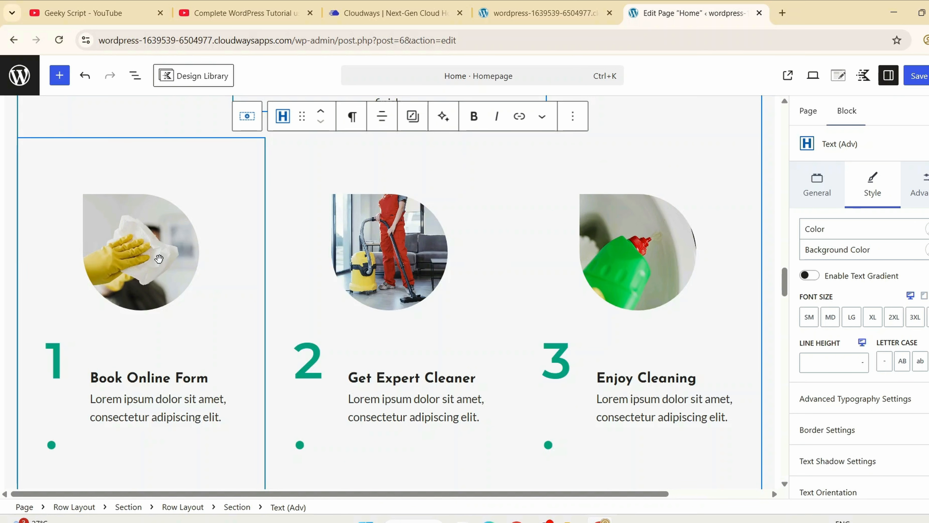
{"action": "left_click", "coordinate": [159, 259]}
Rename the first step heading 'Book Online Form' to 'Book Your Pickup'
{"action": "left_click", "coordinate": [159, 390]}
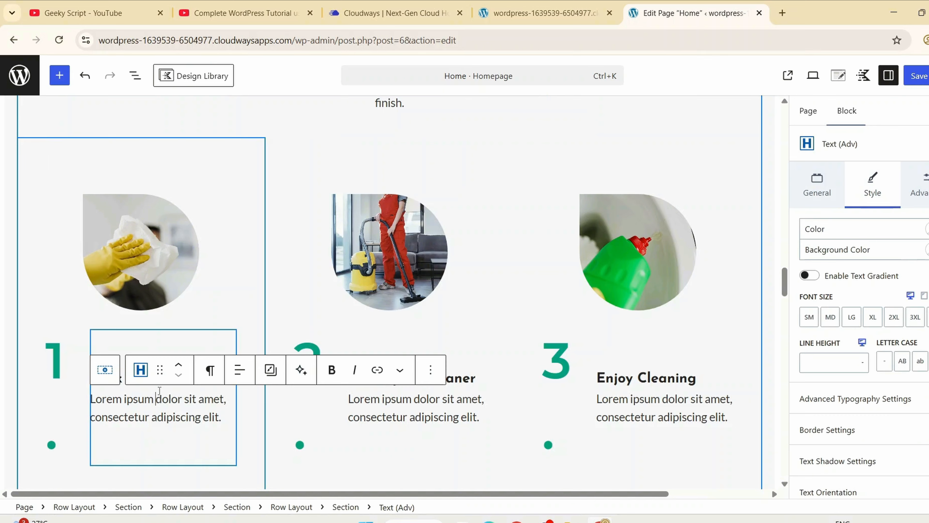
{"action": "left_click", "coordinate": [208, 337]}
{"action": "left_click", "coordinate": [204, 365]}
{"action": "left_click_drag", "start_coordinate": [211, 377], "coordinate": [85, 382]}
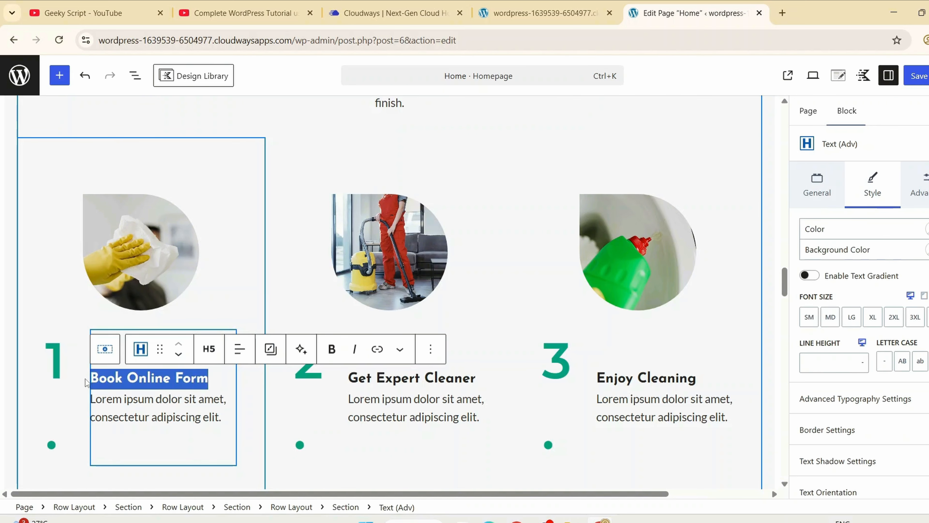
{"action": "type", "text": "Book Your Pickup"}
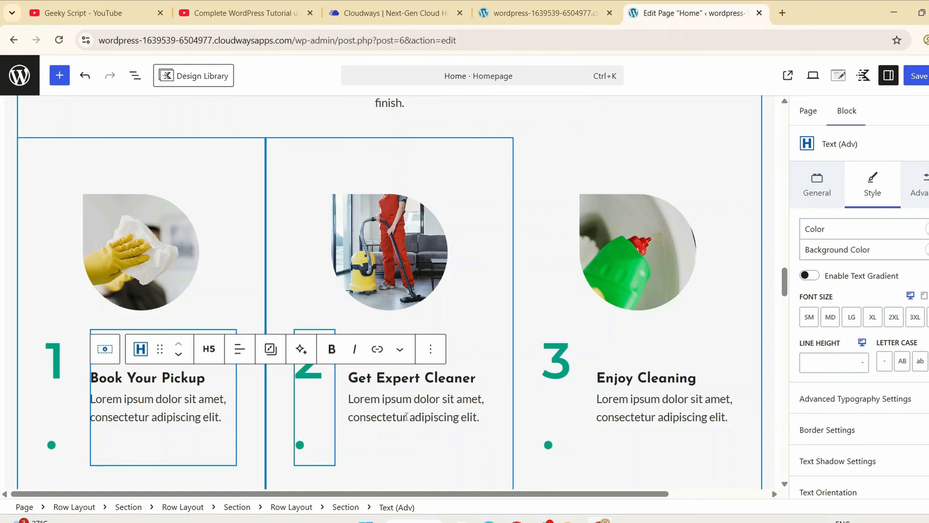
Rename the second step 'Get Expert Cleaner' to 'We Haul It Away'
{"action": "left_click", "coordinate": [436, 400]}
{"action": "left_click", "coordinate": [445, 339]}
{"action": "left_click_drag", "start_coordinate": [476, 390], "coordinate": [353, 377]}
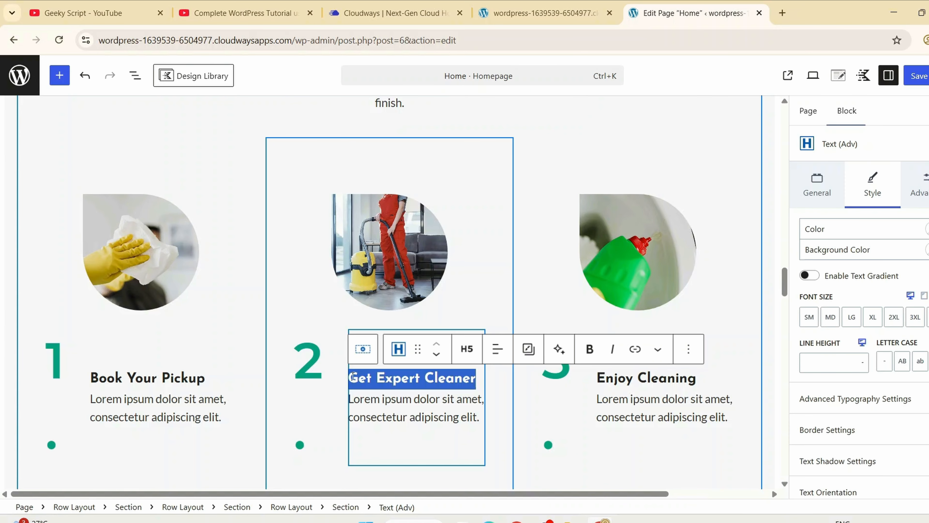
{"action": "type", "text": "We Haul It Away"}
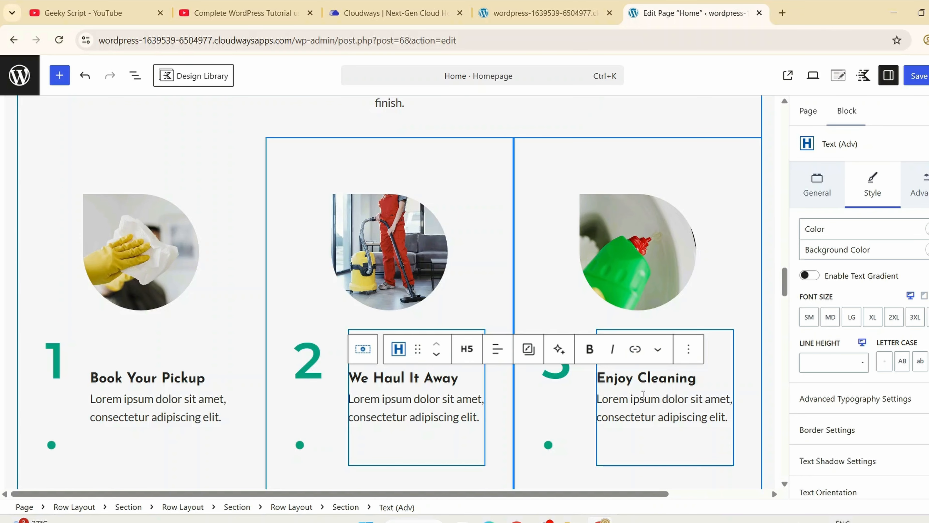
Rename the third step 'Enjoy Cleaning' to 'Enjoy Your Clean Room'
{"action": "left_click", "coordinate": [645, 398]}
{"action": "left_click", "coordinate": [654, 346]}
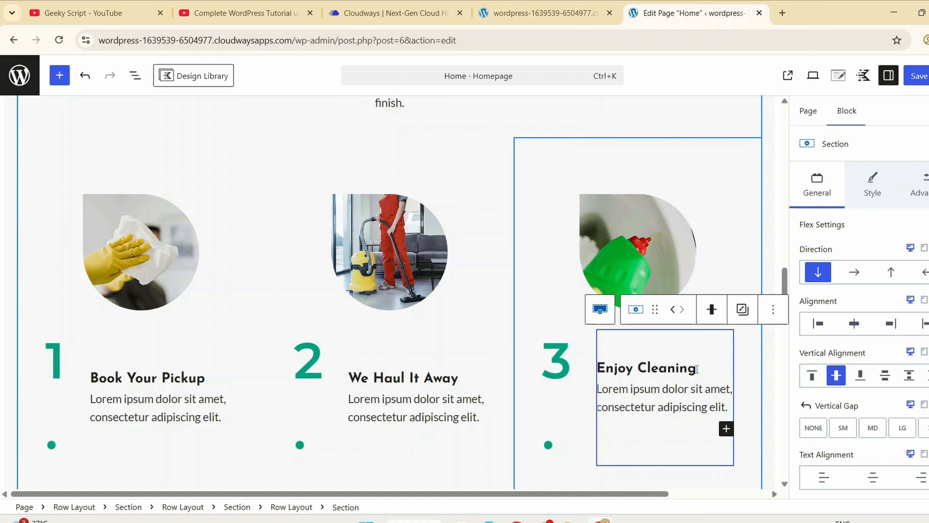
{"action": "left_click_drag", "start_coordinate": [698, 369], "coordinate": [598, 375]}
{"action": "type", "text": "Enjoy Your Clean Room"}
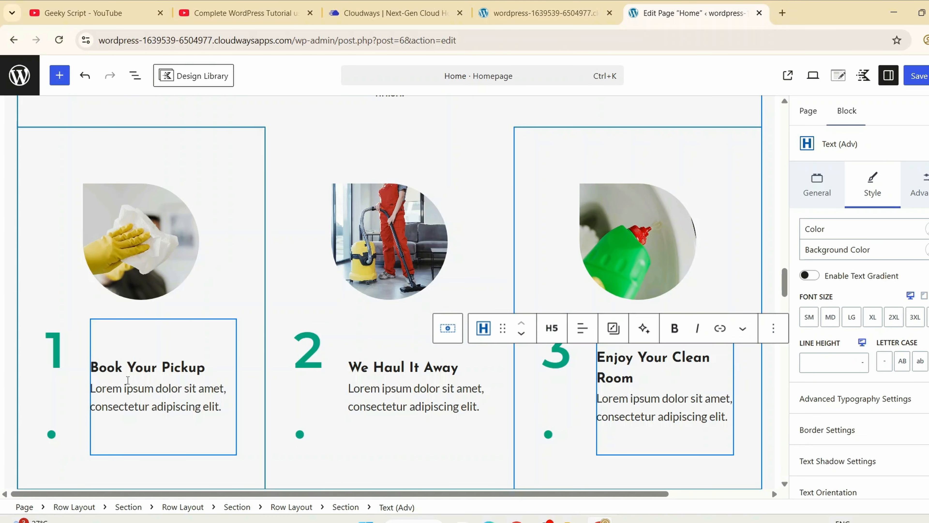
Replace the first process-step image with the nextgen_bg19 phone booking photo
{"action": "left_click", "coordinate": [190, 247]}
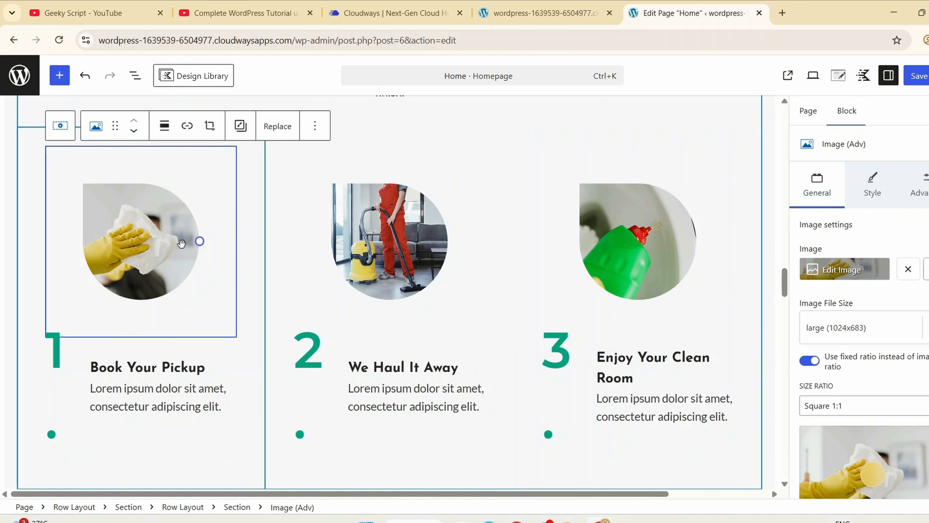
{"action": "left_click", "coordinate": [842, 270]}
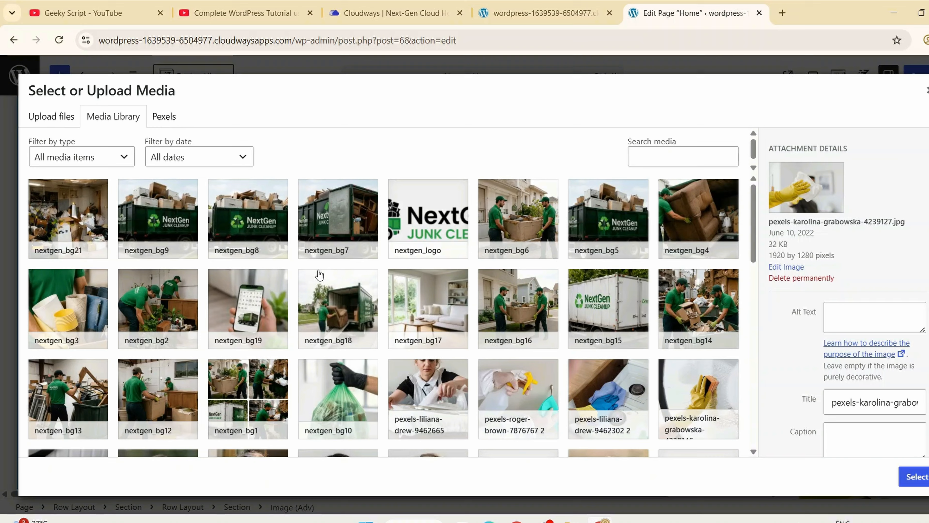
{"action": "left_click", "coordinate": [262, 309]}
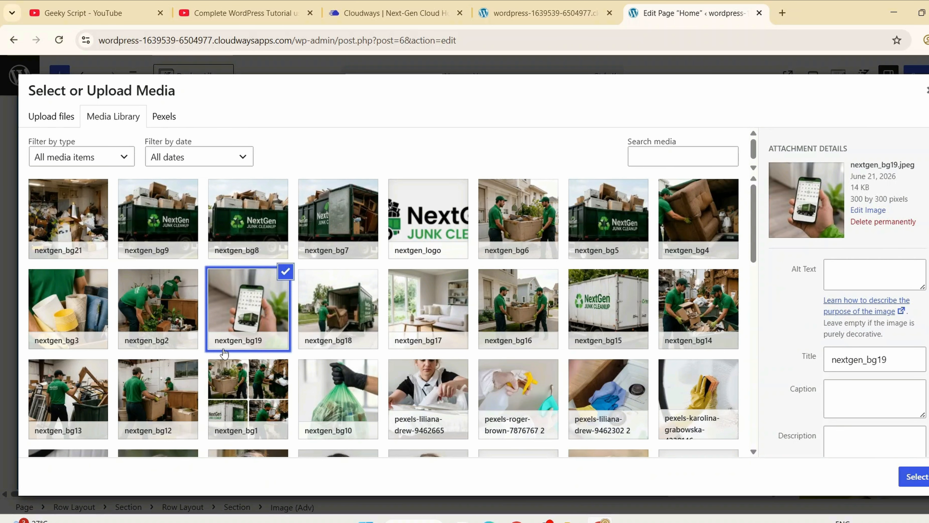
{"action": "left_click", "coordinate": [915, 476]}
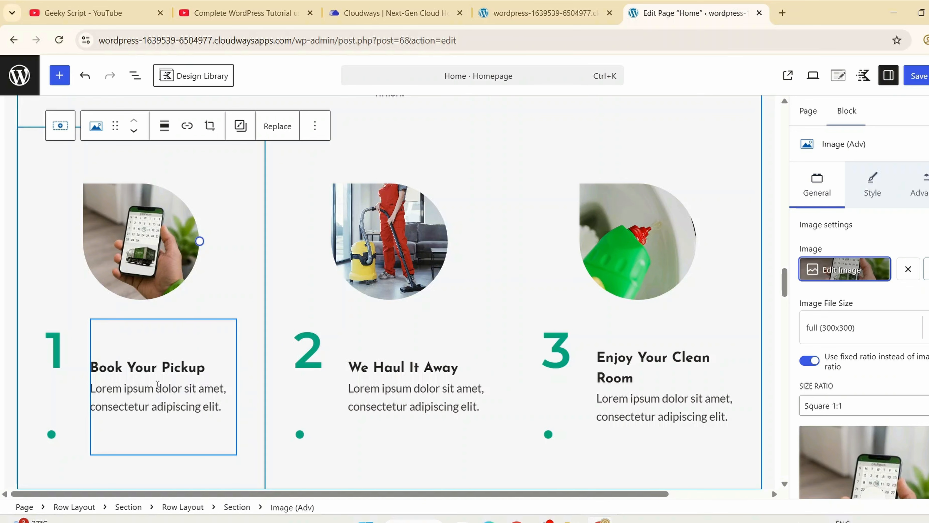
Replace the second process-step image with the nextgen_bg18 truck loading photo
{"action": "left_click", "coordinate": [430, 274]}
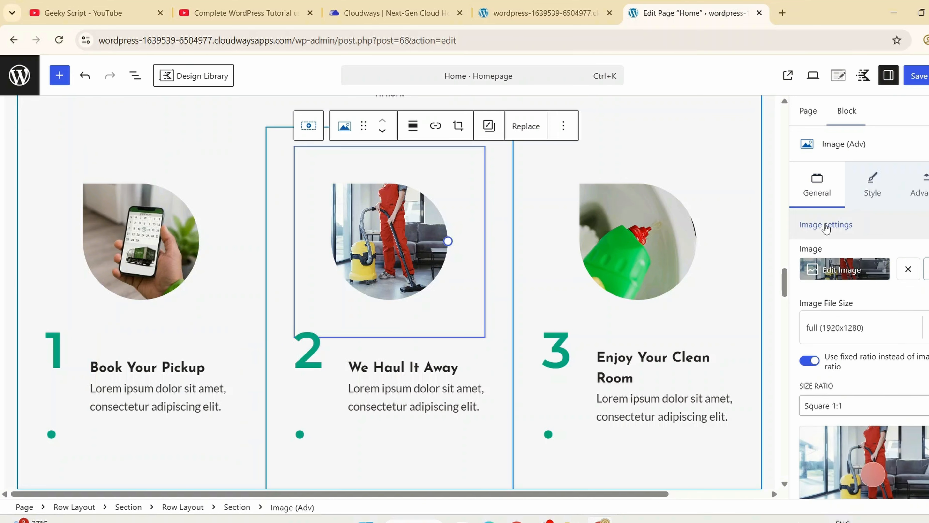
{"action": "left_click", "coordinate": [831, 273]}
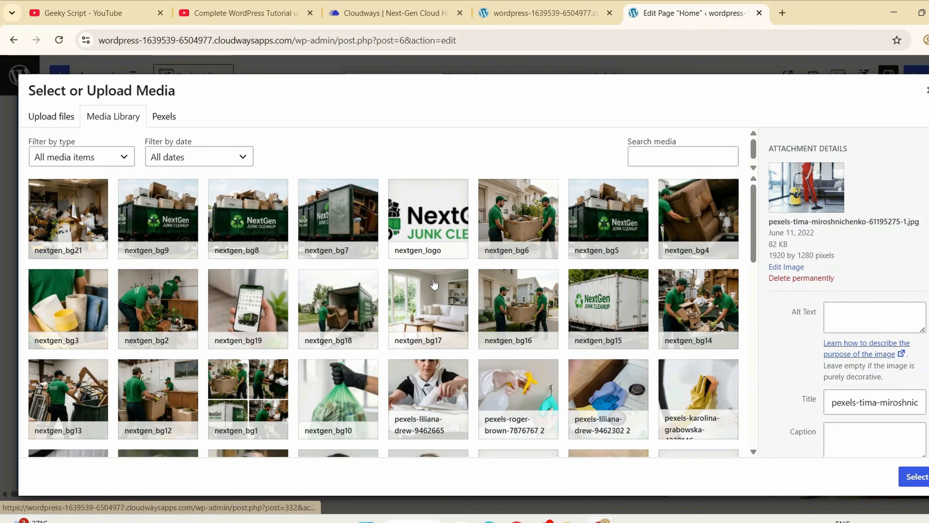
{"action": "left_click", "coordinate": [362, 313]}
{"action": "left_click", "coordinate": [913, 476]}
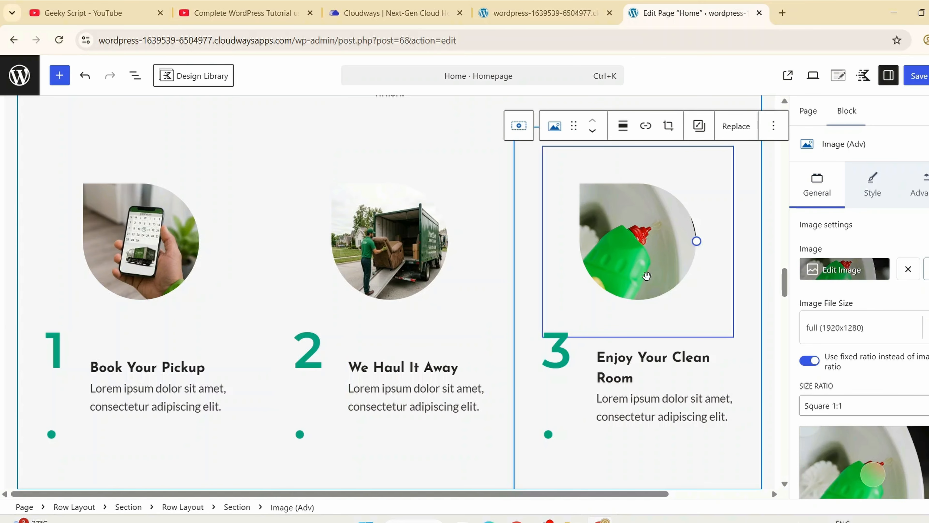
Replace the third process-step image with the nextgen_bg17 clean living-room photo
{"action": "left_click", "coordinate": [843, 271]}
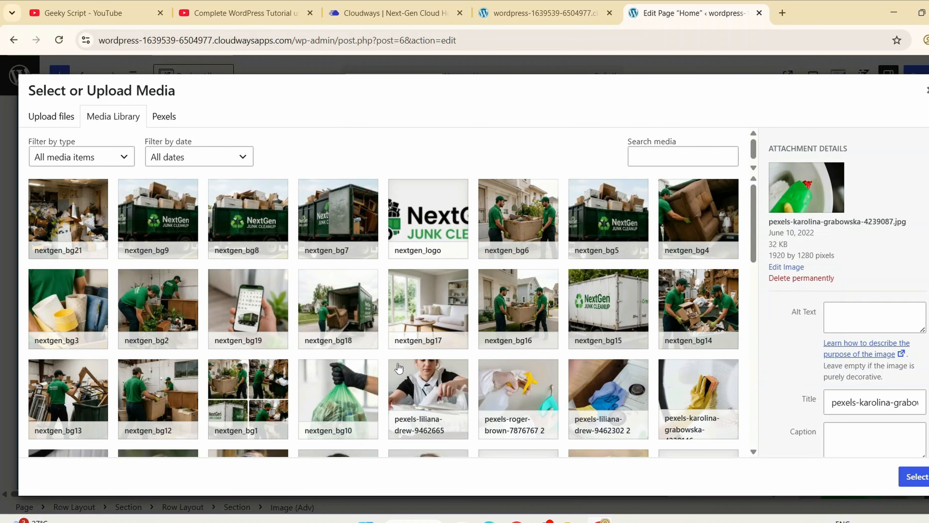
{"action": "left_click", "coordinate": [457, 322]}
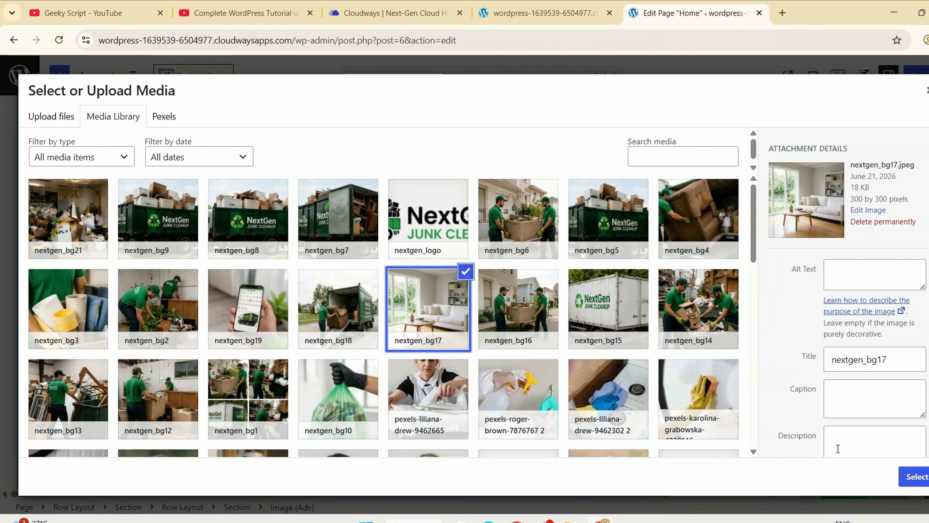
{"action": "left_click", "coordinate": [913, 476]}
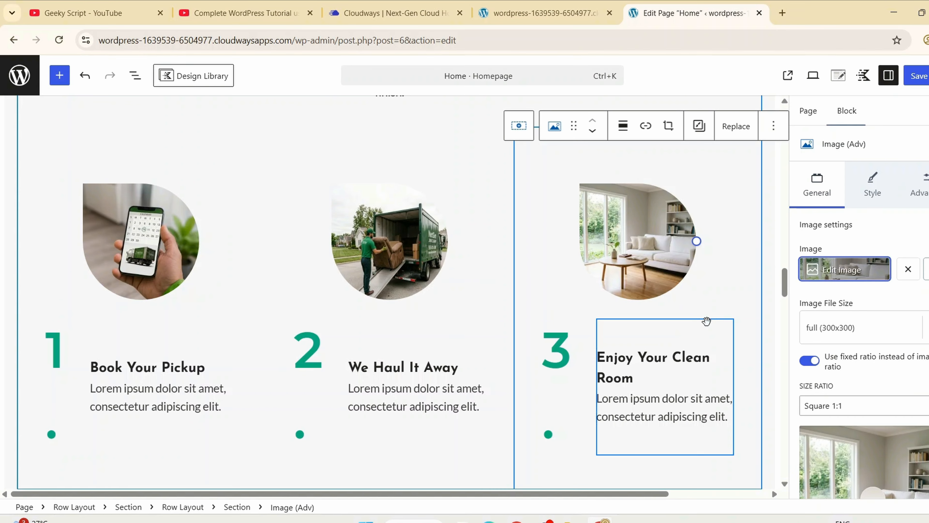
{"action": "scroll", "coordinate": [707, 322], "scroll_direction": "down", "scroll_amount": 1}
{"action": "scroll", "coordinate": [705, 323], "scroll_direction": "up", "scroll_amount": 1}
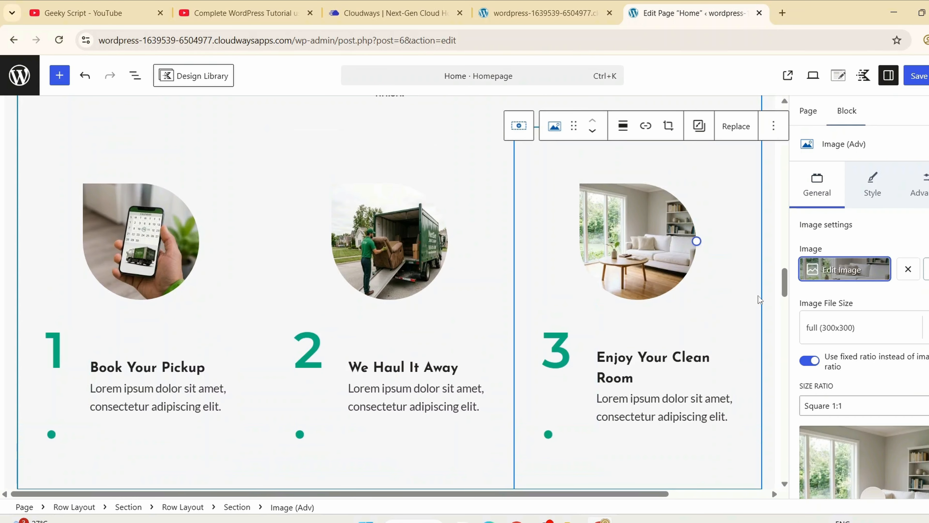
Save the homepage edits and switch to the live front page
{"action": "left_click", "coordinate": [920, 80]}
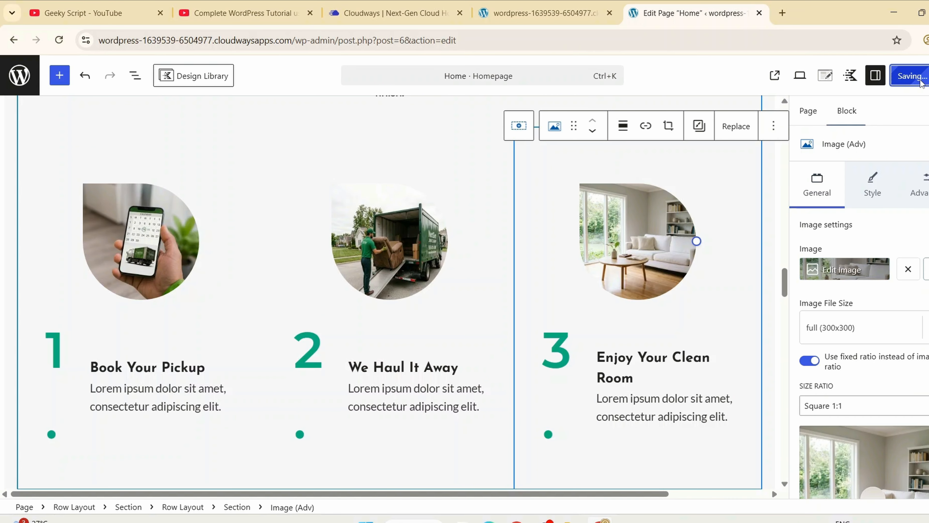
{"action": "left_click", "coordinate": [562, 18]}
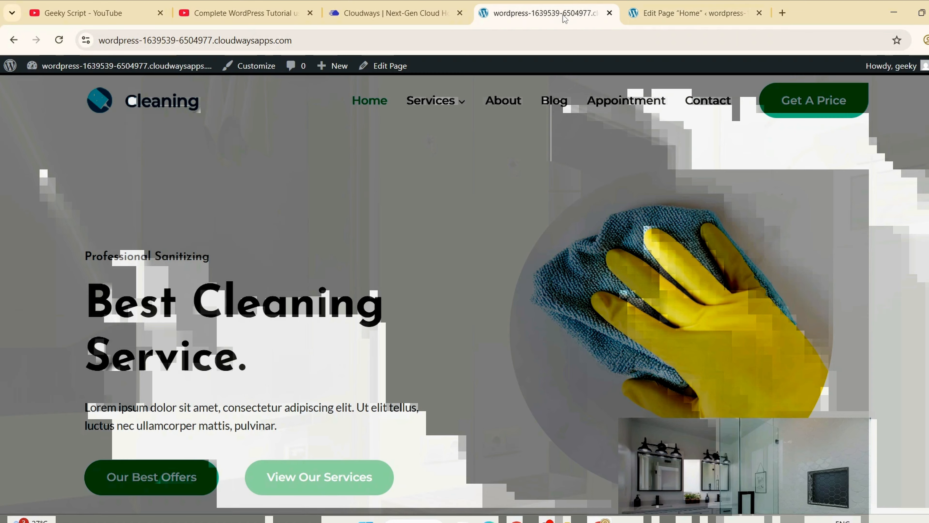
{"action": "scroll", "coordinate": [451, 283], "scroll_direction": "down", "scroll_amount": 10}
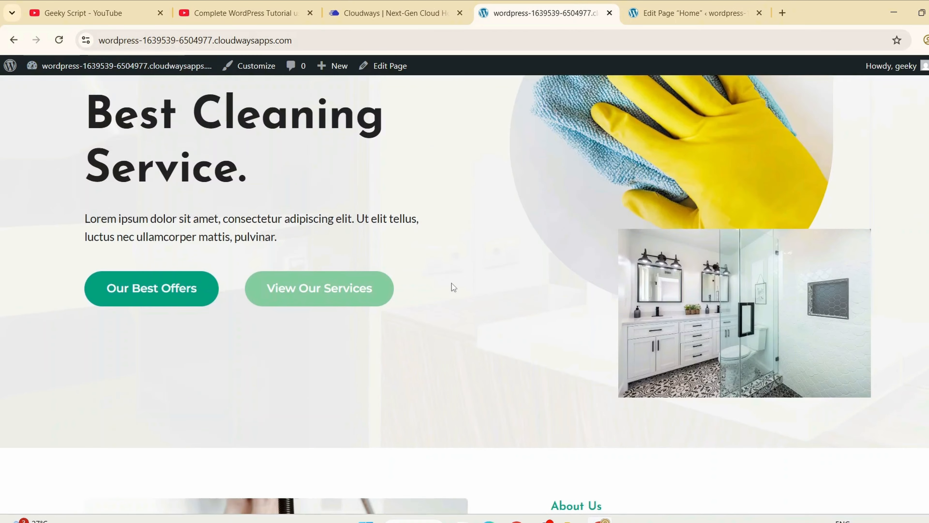
{"action": "scroll", "coordinate": [455, 302], "scroll_direction": "down", "scroll_amount": 5}
{"action": "scroll", "coordinate": [451, 315], "scroll_direction": "up", "scroll_amount": 15}
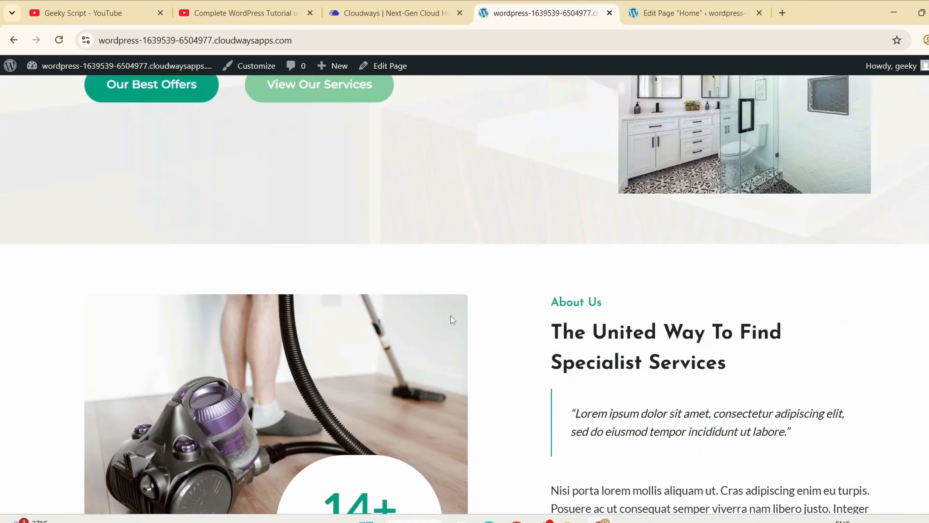
Reload the live homepage and review the sections from the hero to the process steps
{"action": "left_click", "coordinate": [59, 40]}
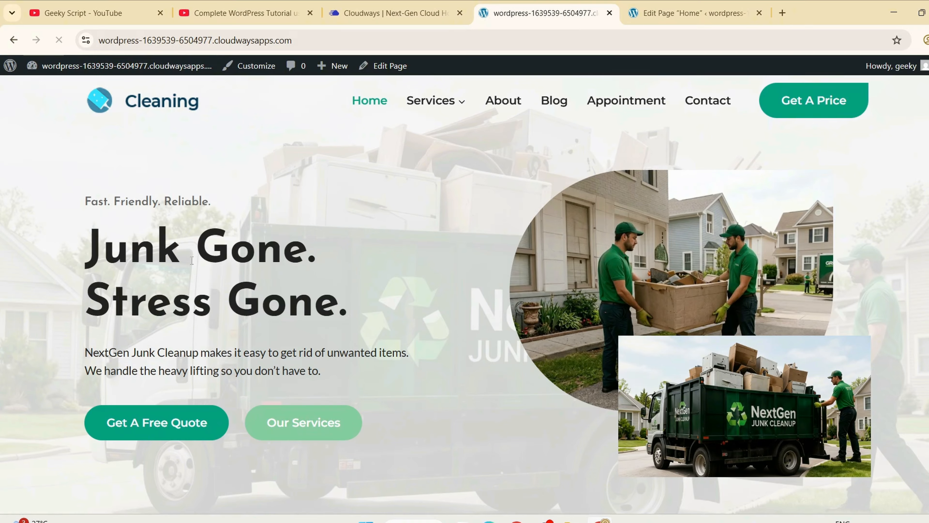
{"action": "scroll", "coordinate": [676, 326], "scroll_direction": "down", "scroll_amount": 10}
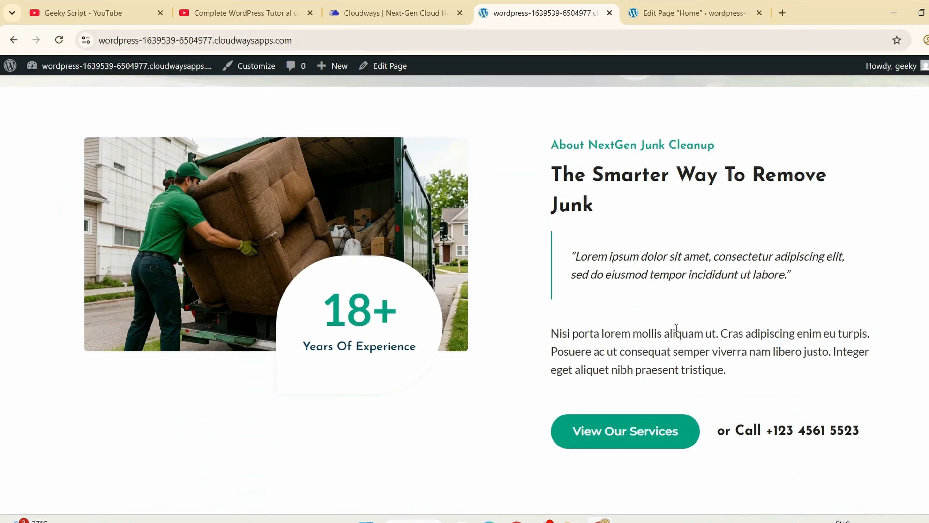
{"action": "scroll", "coordinate": [676, 327], "scroll_direction": "down", "scroll_amount": 10}
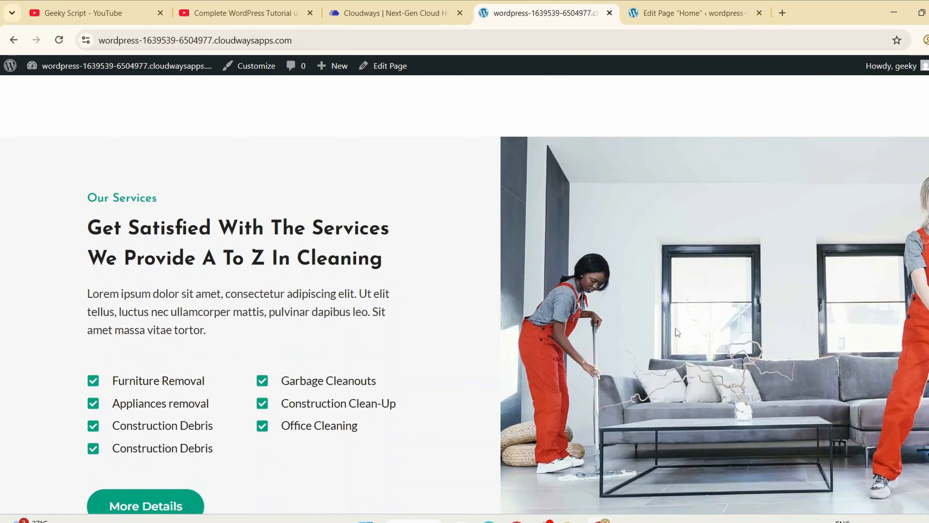
{"action": "scroll", "coordinate": [676, 328], "scroll_direction": "down", "scroll_amount": 6}
{"action": "scroll", "coordinate": [715, 201], "scroll_direction": "up", "scroll_amount": 8}
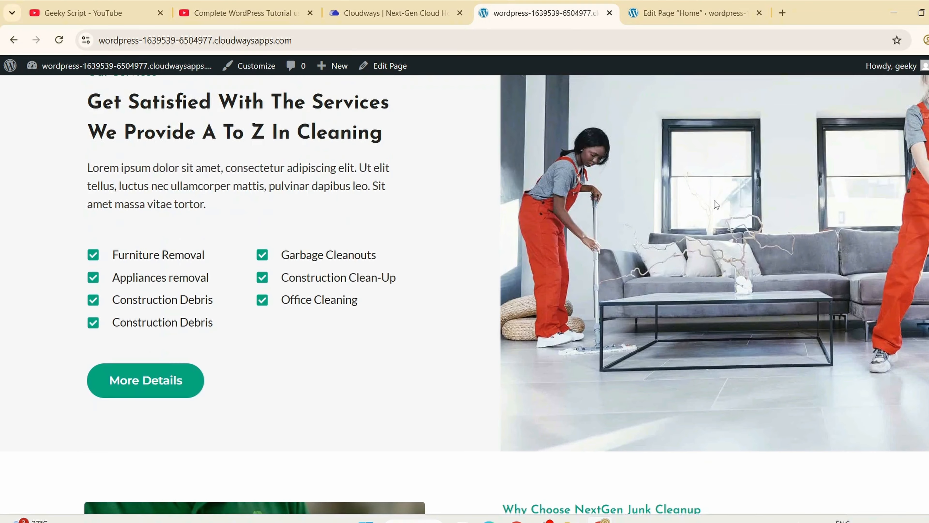
{"action": "scroll", "coordinate": [570, 256], "scroll_direction": "up", "scroll_amount": 1}
{"action": "scroll", "coordinate": [695, 300], "scroll_direction": "down", "scroll_amount": 2}
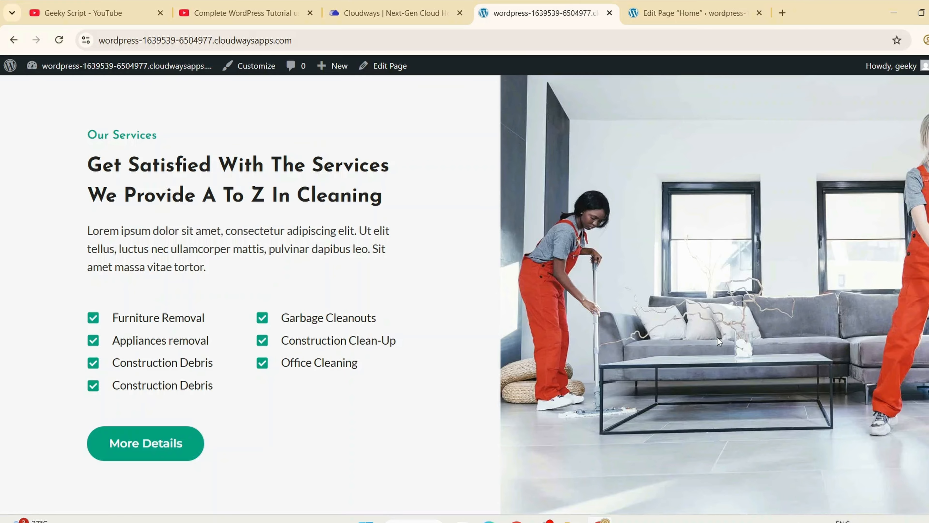
{"action": "scroll", "coordinate": [718, 337], "scroll_direction": "up", "scroll_amount": 8}
{"action": "scroll", "coordinate": [717, 337], "scroll_direction": "down", "scroll_amount": 10}
{"action": "scroll", "coordinate": [717, 337], "scroll_direction": "down", "scroll_amount": 20}
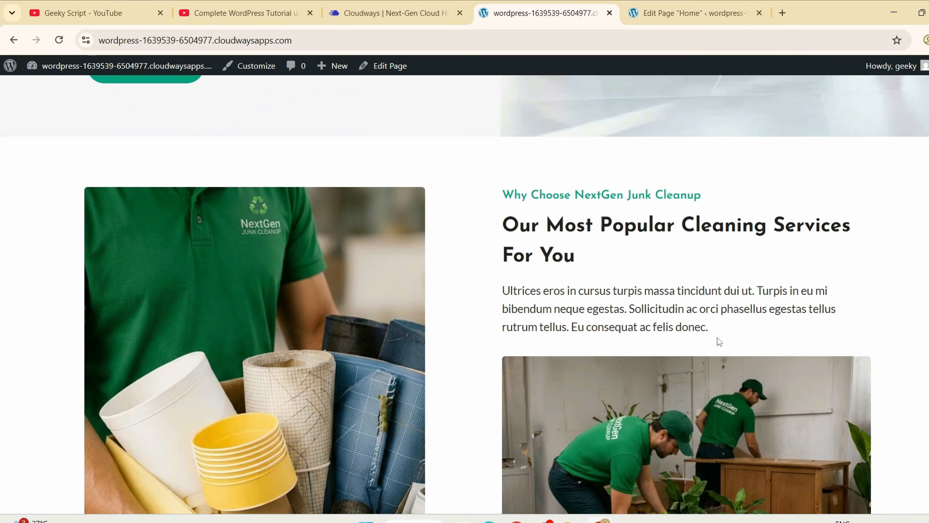
{"action": "scroll", "coordinate": [717, 337], "scroll_direction": "down", "scroll_amount": 9}
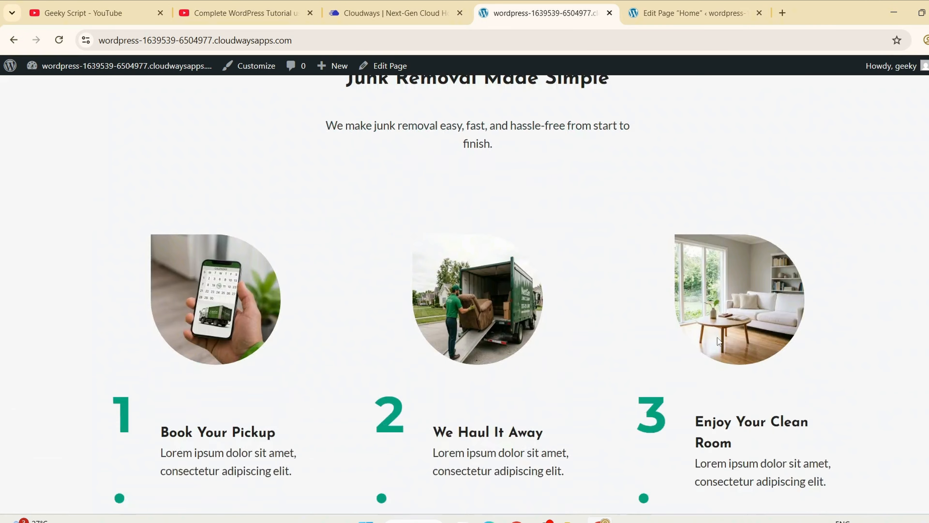
{"action": "scroll", "coordinate": [621, 324], "scroll_direction": "down", "scroll_amount": 3}
{"action": "scroll", "coordinate": [621, 324], "scroll_direction": "up", "scroll_amount": 20}
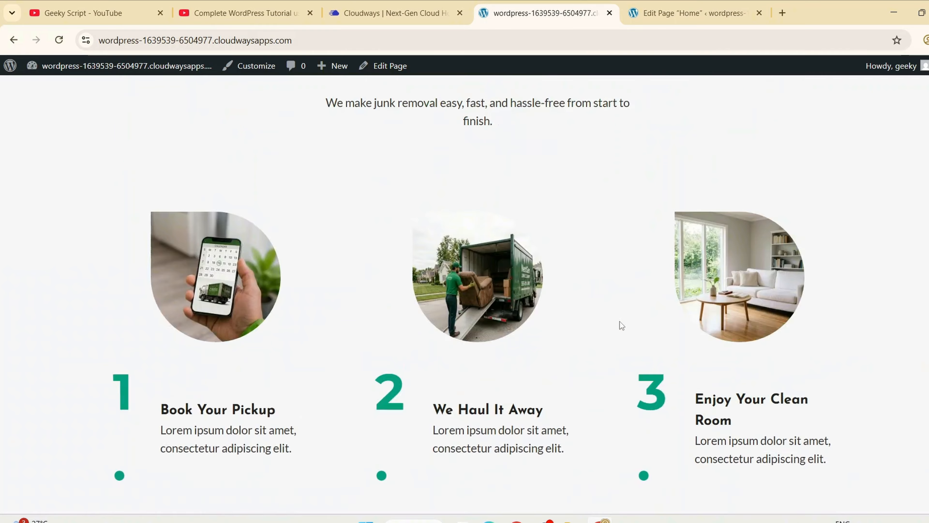
{"action": "scroll", "coordinate": [620, 321], "scroll_direction": "up", "scroll_amount": 10}
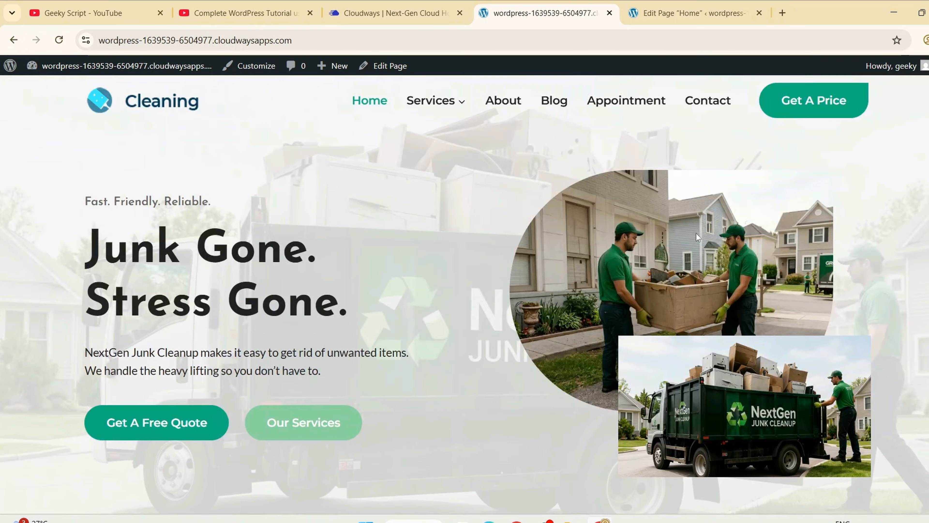
Back in the editor, select the Our Services section and show its Style settings
{"action": "left_click", "coordinate": [714, 14]}
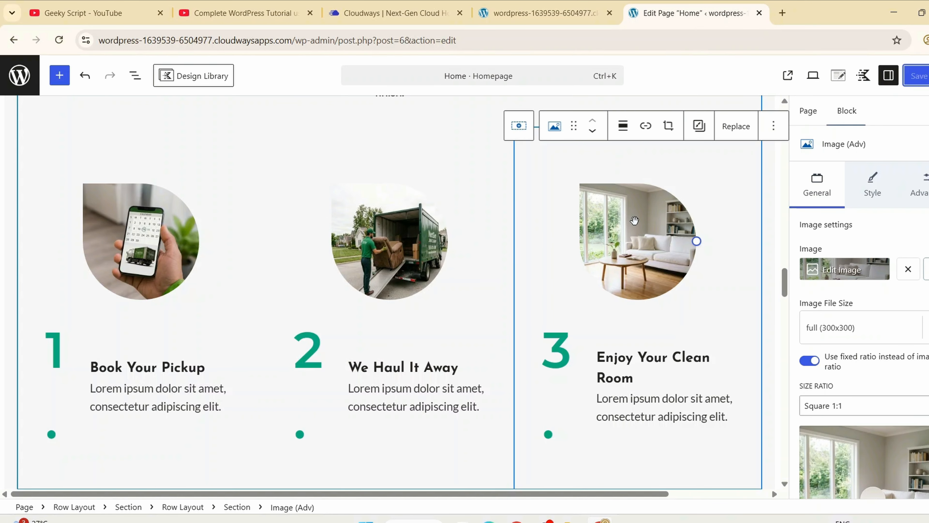
{"action": "scroll", "coordinate": [634, 220], "scroll_direction": "up", "scroll_amount": 15}
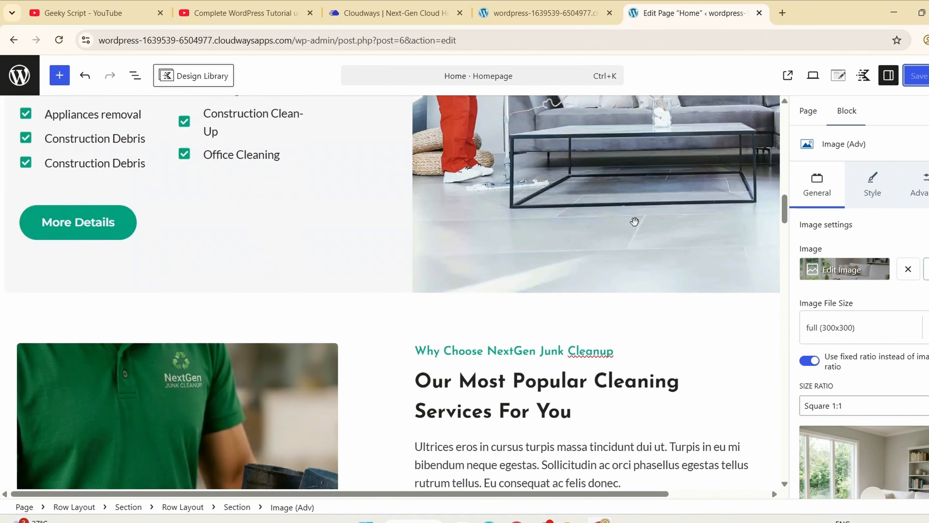
{"action": "scroll", "coordinate": [634, 221], "scroll_direction": "up", "scroll_amount": 6}
{"action": "left_click", "coordinate": [634, 225]}
{"action": "scroll", "coordinate": [634, 227], "scroll_direction": "up", "scroll_amount": 2}
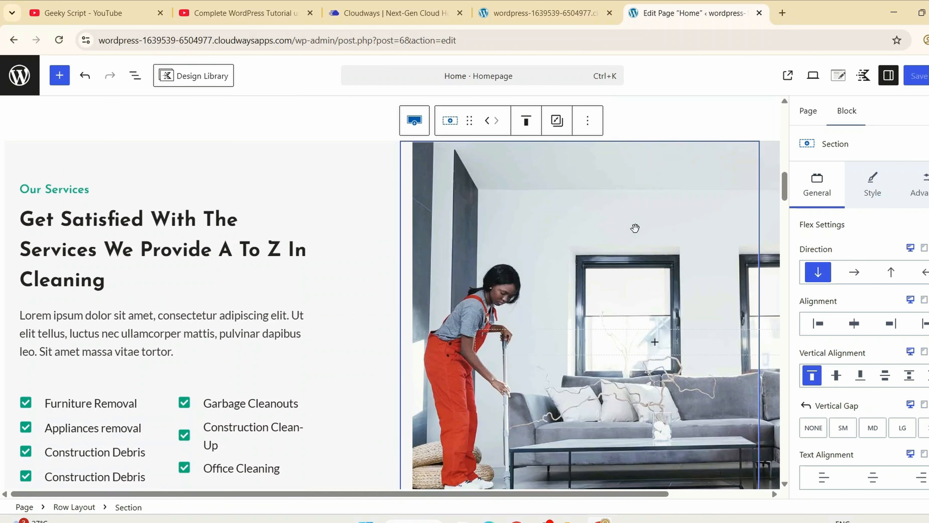
{"action": "scroll", "coordinate": [878, 322], "scroll_direction": "down", "scroll_amount": 1}
{"action": "scroll", "coordinate": [846, 394], "scroll_direction": "up", "scroll_amount": 1}
{"action": "scroll", "coordinate": [523, 282], "scroll_direction": "down", "scroll_amount": 8}
{"action": "scroll", "coordinate": [513, 246], "scroll_direction": "down", "scroll_amount": 5}
{"action": "left_click", "coordinate": [219, 244]}
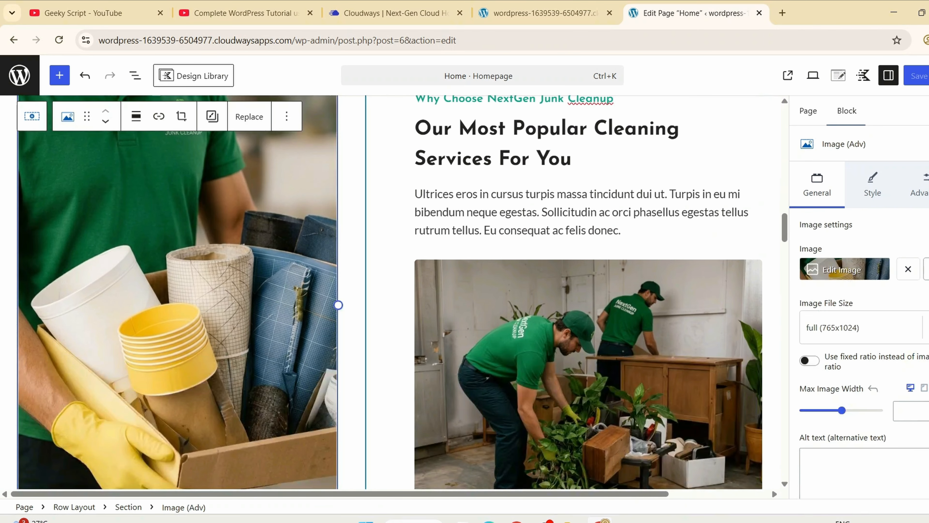
{"action": "scroll", "coordinate": [581, 298], "scroll_direction": "up", "scroll_amount": 4}
{"action": "scroll", "coordinate": [585, 289], "scroll_direction": "up", "scroll_amount": 8}
{"action": "left_click", "coordinate": [601, 280]}
{"action": "left_click", "coordinate": [873, 185]}
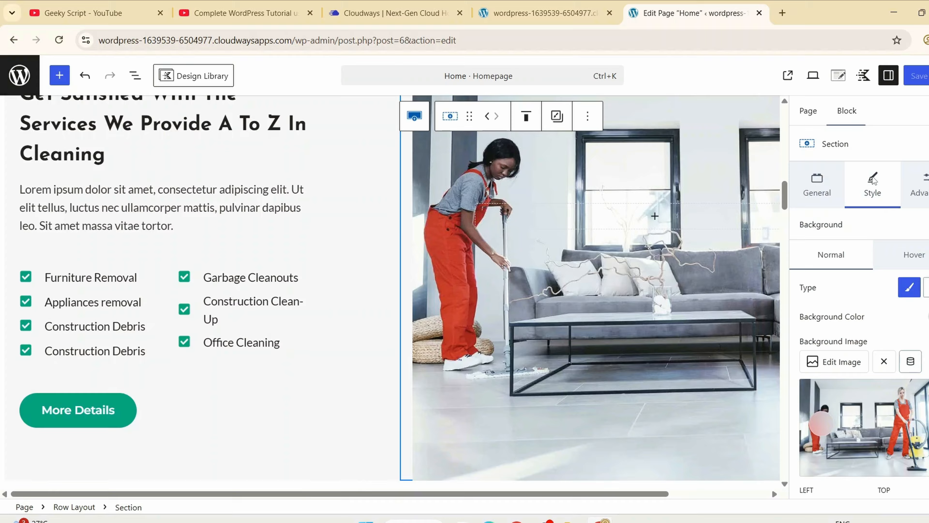
{"action": "scroll", "coordinate": [866, 294], "scroll_direction": "down", "scroll_amount": 5}
{"action": "scroll", "coordinate": [866, 294], "scroll_direction": "up", "scroll_amount": 3}
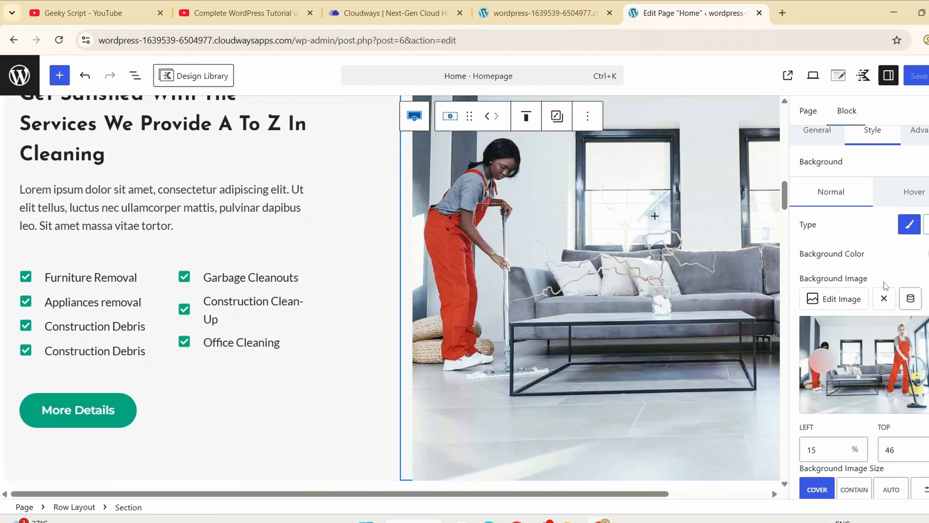
Set the section background to nextgen_bg14 and move its focal point to the right
{"action": "left_click", "coordinate": [839, 299]}
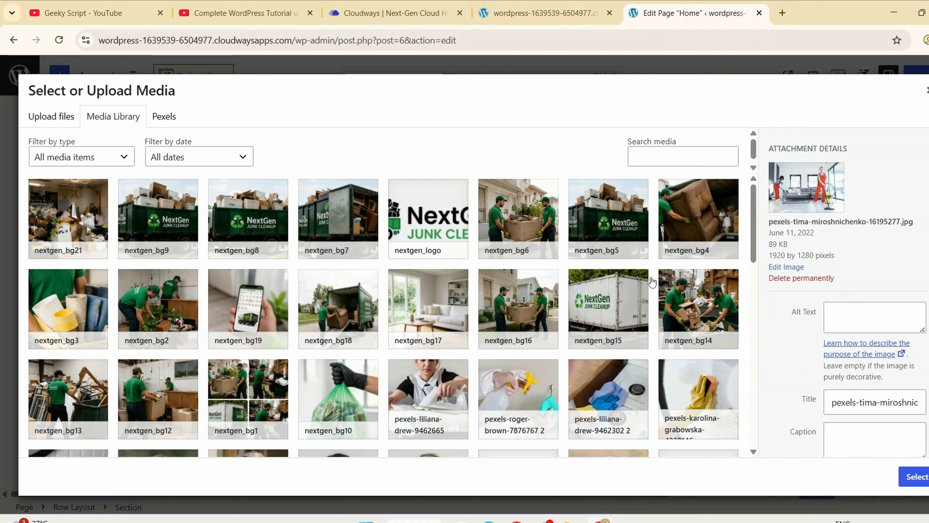
{"action": "left_click", "coordinate": [689, 308]}
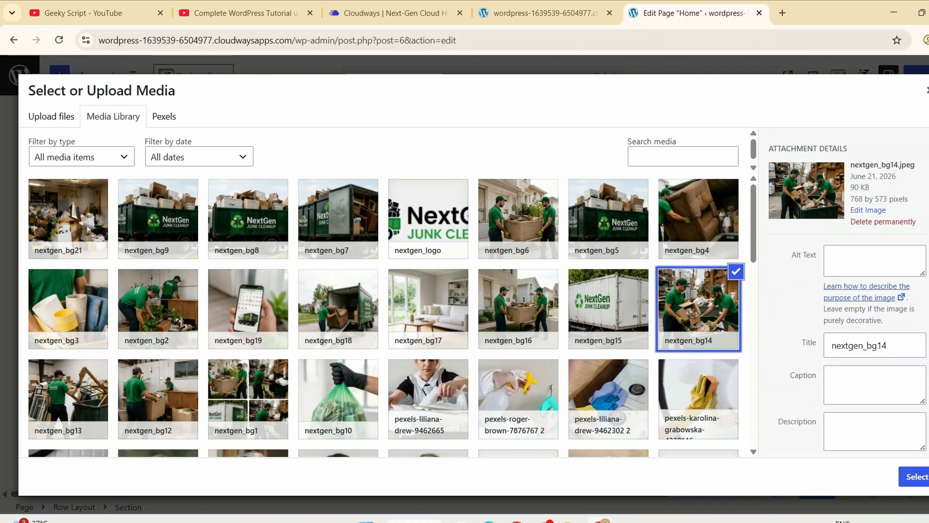
{"action": "left_click", "coordinate": [916, 476]}
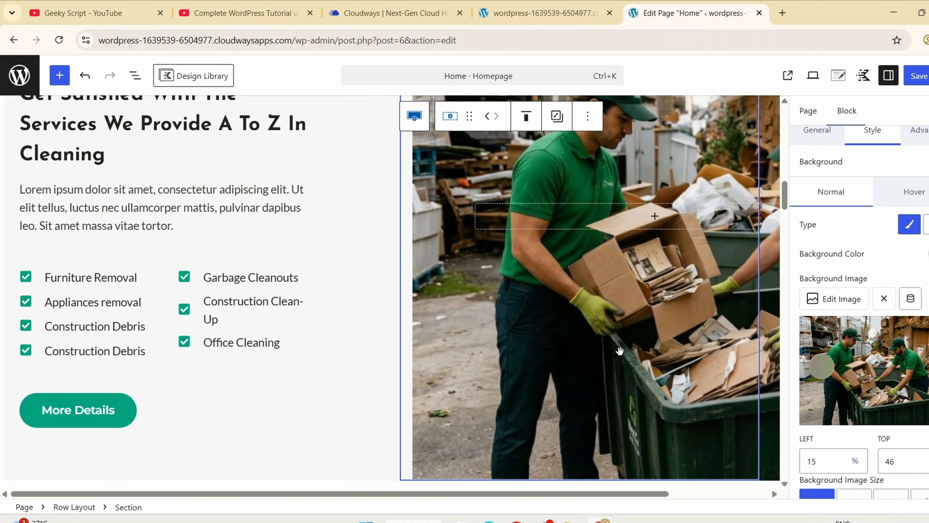
{"action": "left_click_drag", "start_coordinate": [823, 367], "coordinate": [920, 378]}
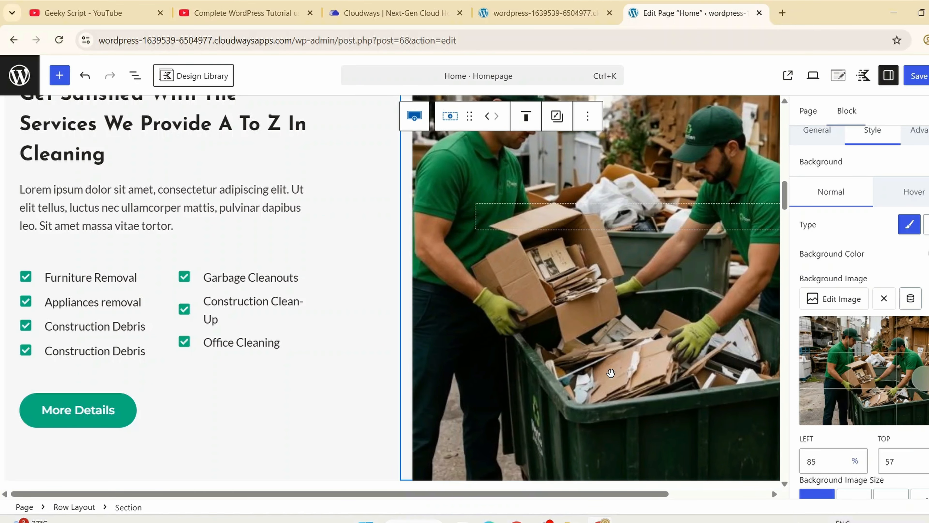
{"action": "scroll", "coordinate": [610, 372], "scroll_direction": "up", "scroll_amount": 3}
{"action": "scroll", "coordinate": [611, 373], "scroll_direction": "down", "scroll_amount": 3}
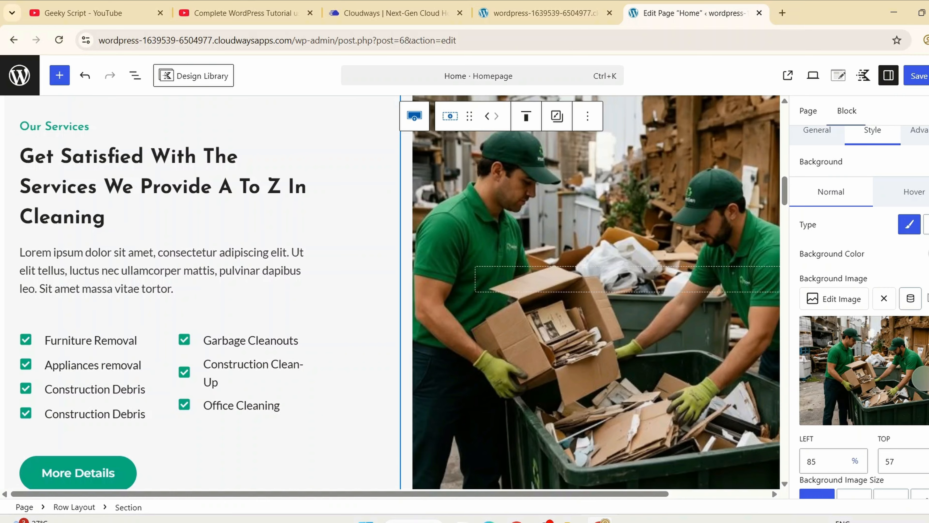
Save the page and confirm the new Our Services background on the live site
{"action": "left_click", "coordinate": [916, 82]}
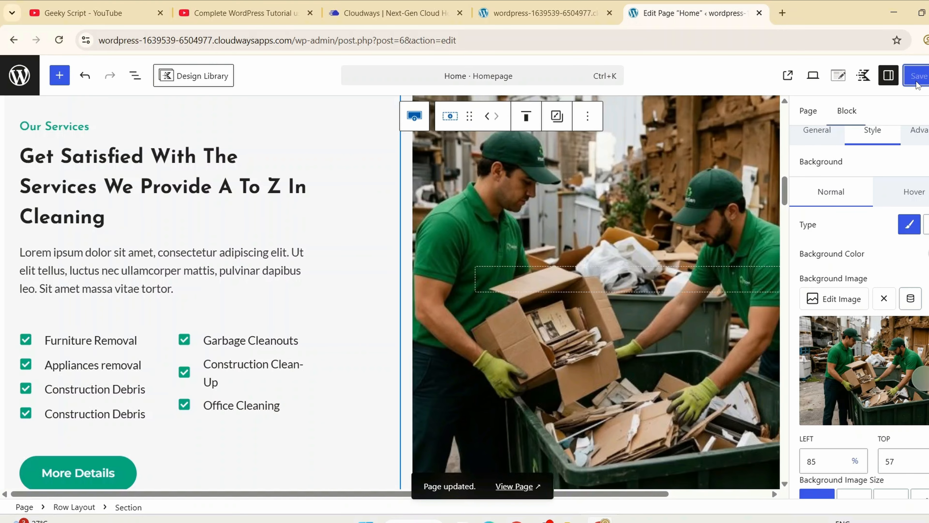
{"action": "scroll", "coordinate": [623, 261], "scroll_direction": "up", "scroll_amount": 5}
{"action": "scroll", "coordinate": [623, 261], "scroll_direction": "down", "scroll_amount": 5}
{"action": "scroll", "coordinate": [623, 261], "scroll_direction": "down", "scroll_amount": 2}
{"action": "scroll", "coordinate": [599, 176], "scroll_direction": "up", "scroll_amount": 5}
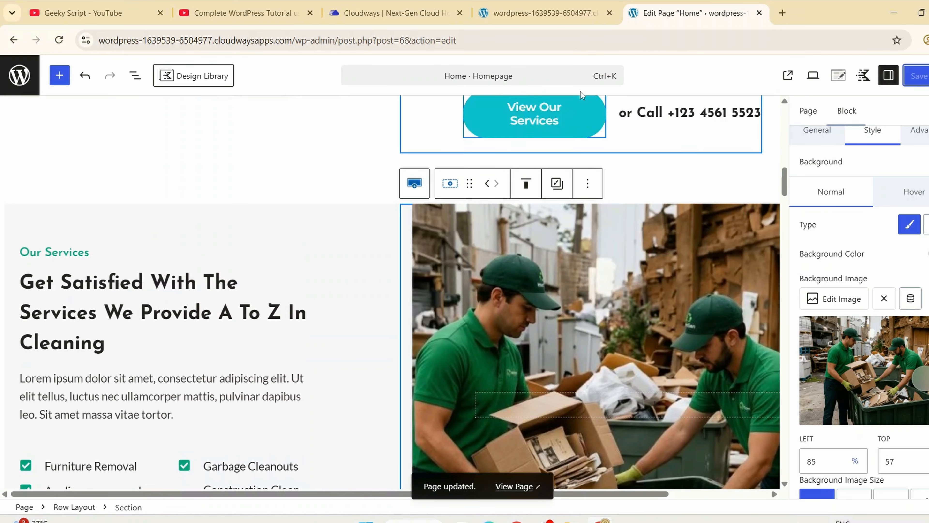
{"action": "left_click", "coordinate": [540, 15]}
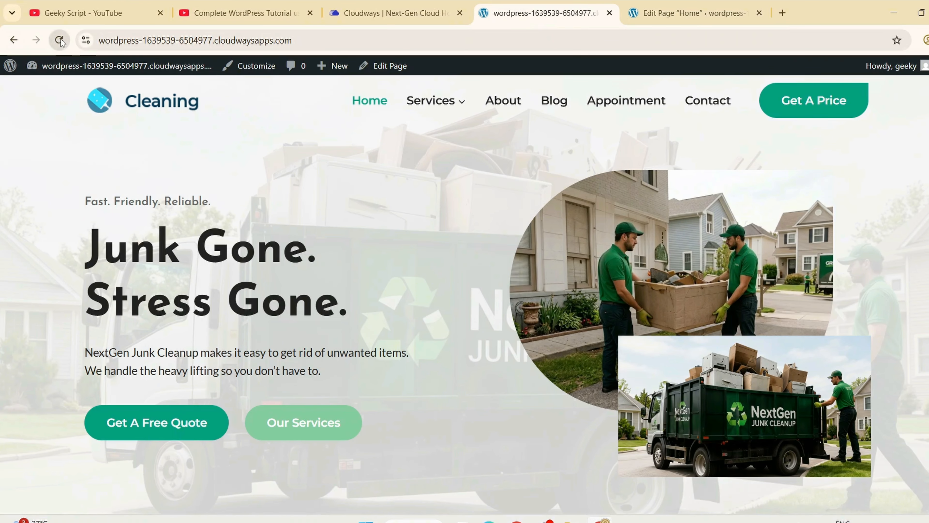
{"action": "scroll", "coordinate": [339, 210], "scroll_direction": "down", "scroll_amount": 1}
{"action": "scroll", "coordinate": [322, 261], "scroll_direction": "down", "scroll_amount": 12}
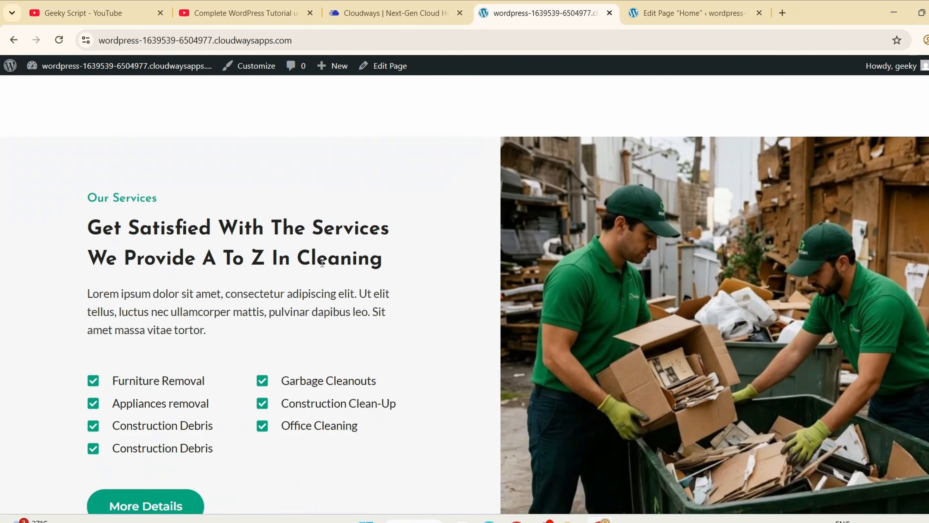
{"action": "scroll", "coordinate": [805, 271], "scroll_direction": "down", "scroll_amount": 3}
{"action": "scroll", "coordinate": [794, 274], "scroll_direction": "down", "scroll_amount": 2}
Replace the large left gallery image with nextgen_bg6
{"action": "left_click", "coordinate": [691, 13]}
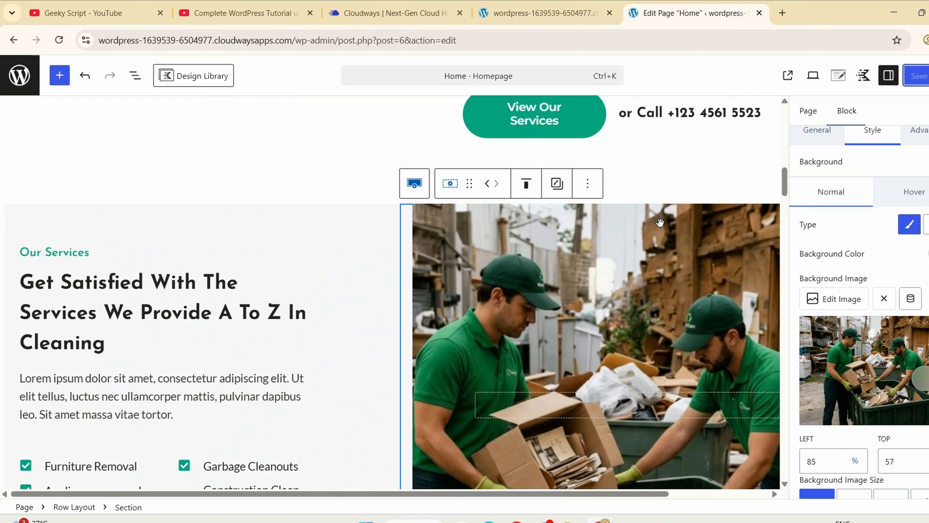
{"action": "scroll", "coordinate": [654, 248], "scroll_direction": "down", "scroll_amount": 10}
{"action": "scroll", "coordinate": [654, 248], "scroll_direction": "down", "scroll_amount": 10}
{"action": "left_click", "coordinate": [292, 251]}
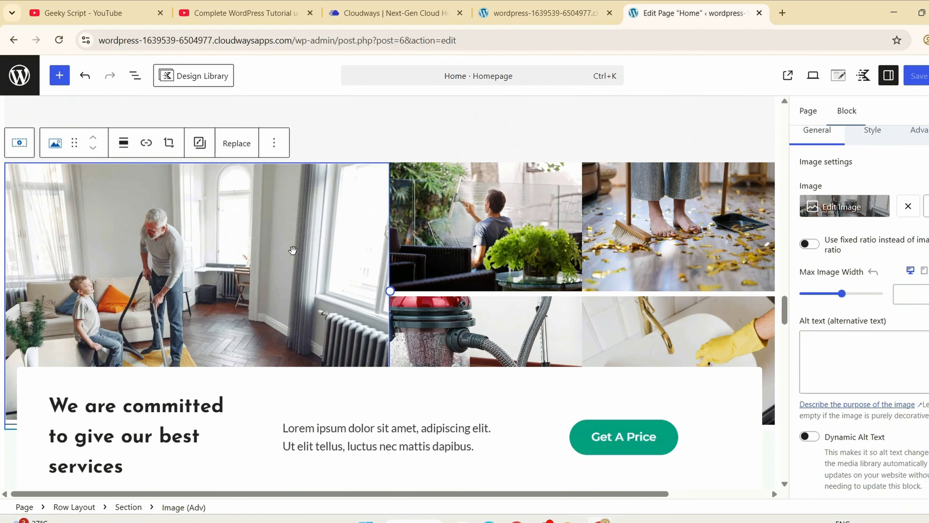
{"action": "left_click", "coordinate": [849, 208]}
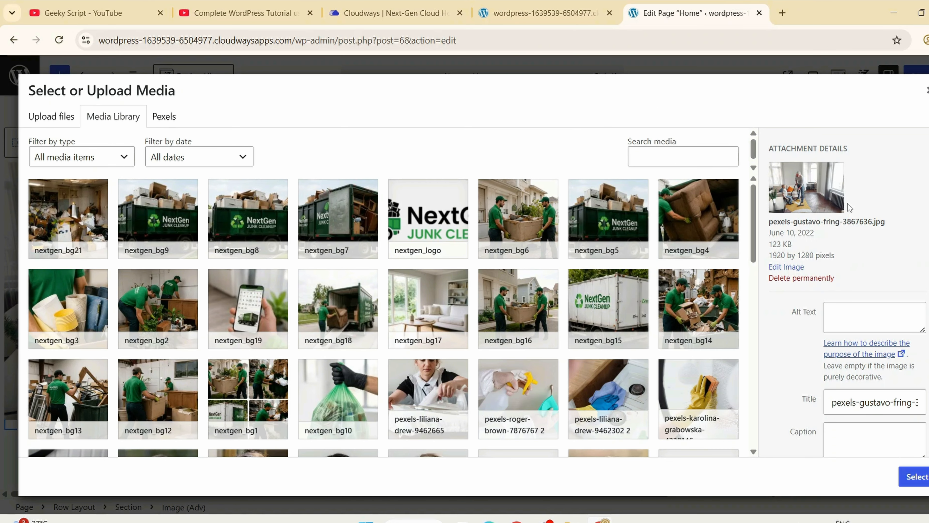
{"action": "left_click", "coordinate": [518, 215]}
{"action": "left_click", "coordinate": [913, 476]}
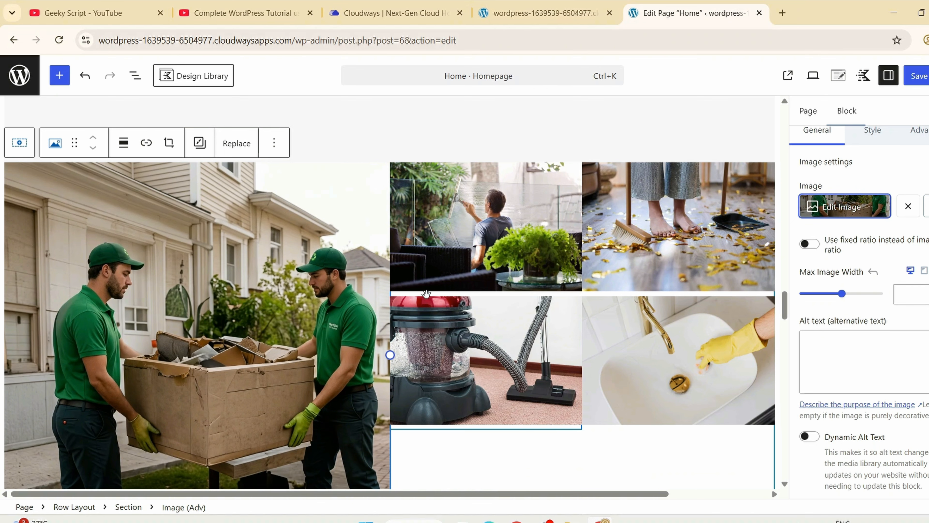
Select the Get A Price button group, then the row holding the committed banner
{"action": "scroll", "coordinate": [687, 295], "scroll_direction": "down", "scroll_amount": 3}
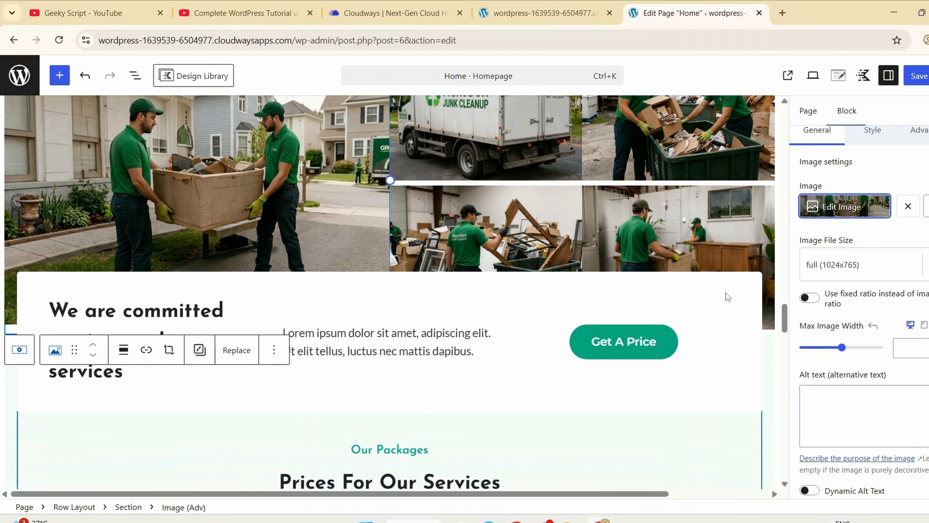
{"action": "left_click", "coordinate": [535, 344]}
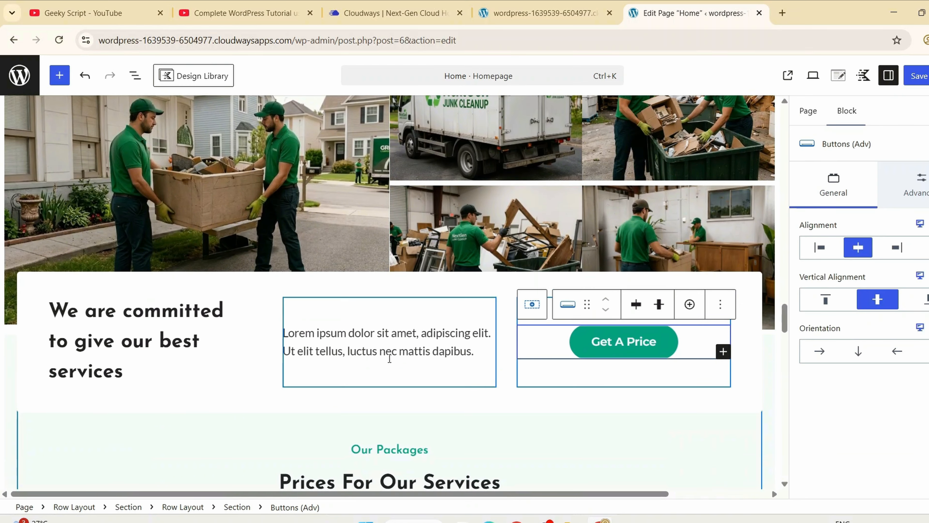
{"action": "left_click", "coordinate": [178, 281]}
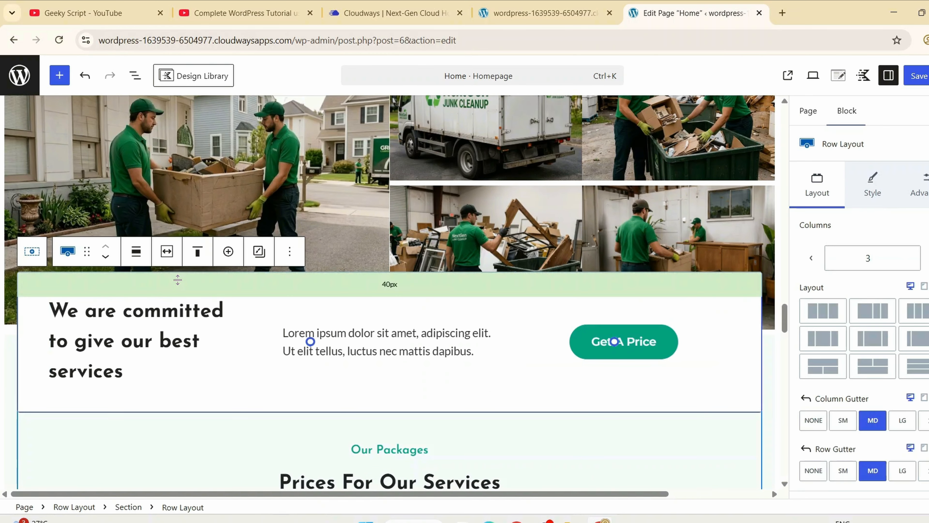
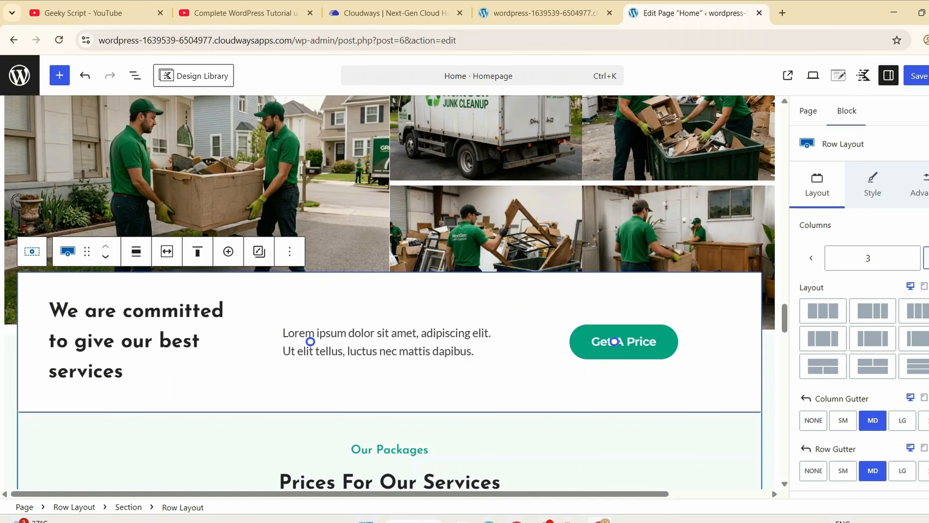
Switch the committed banner row from 3 to 4 columns and drop an Image block into the fourth
{"action": "left_click", "coordinate": [927, 258]}
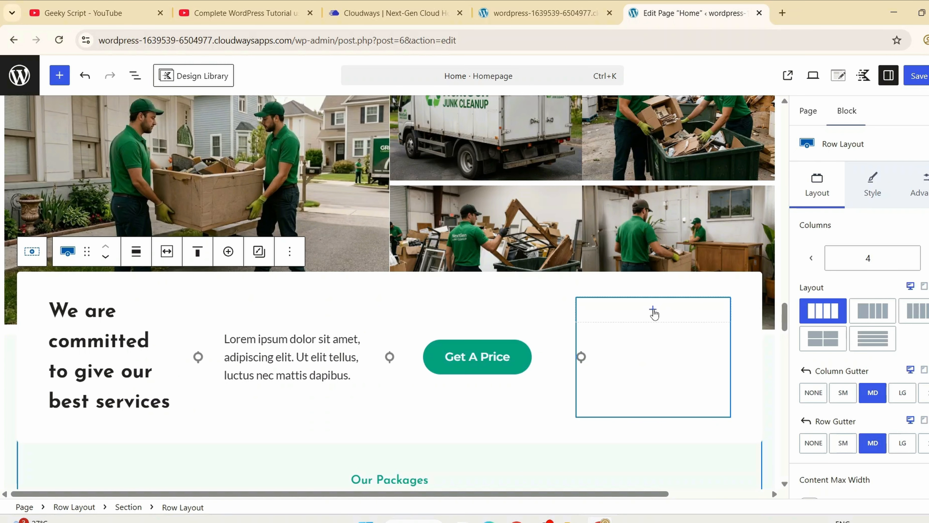
{"action": "left_click", "coordinate": [60, 75]}
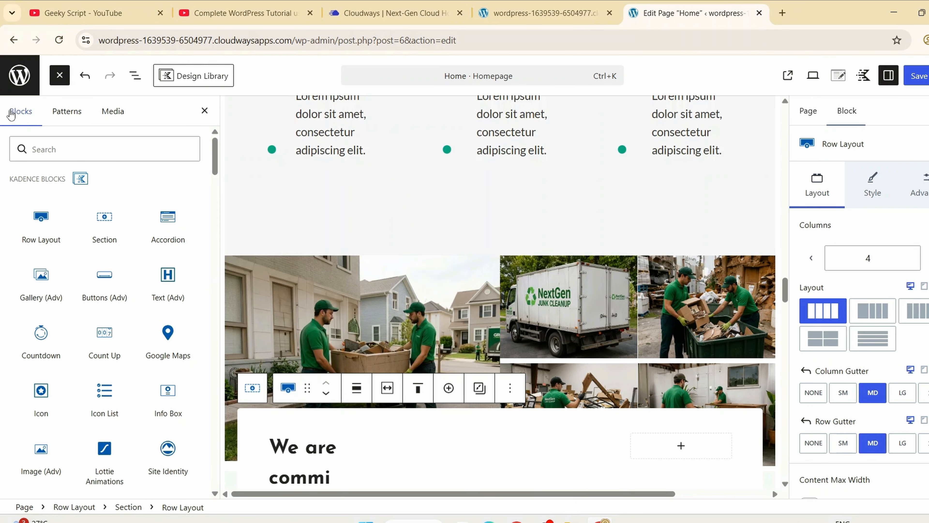
{"action": "scroll", "coordinate": [110, 330], "scroll_direction": "down", "scroll_amount": 5}
{"action": "scroll", "coordinate": [137, 313], "scroll_direction": "down", "scroll_amount": 20}
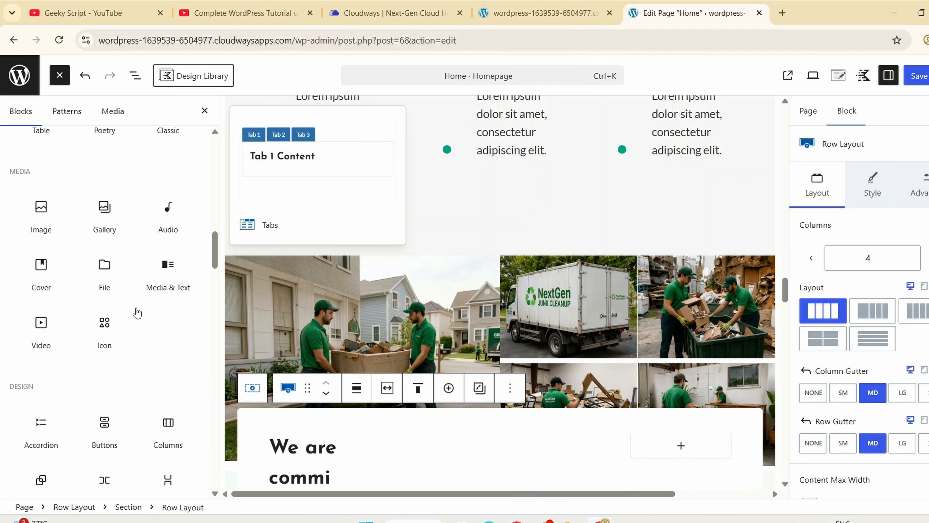
{"action": "scroll", "coordinate": [137, 313], "scroll_direction": "down", "scroll_amount": 3}
{"action": "scroll", "coordinate": [137, 313], "scroll_direction": "up", "scroll_amount": 3}
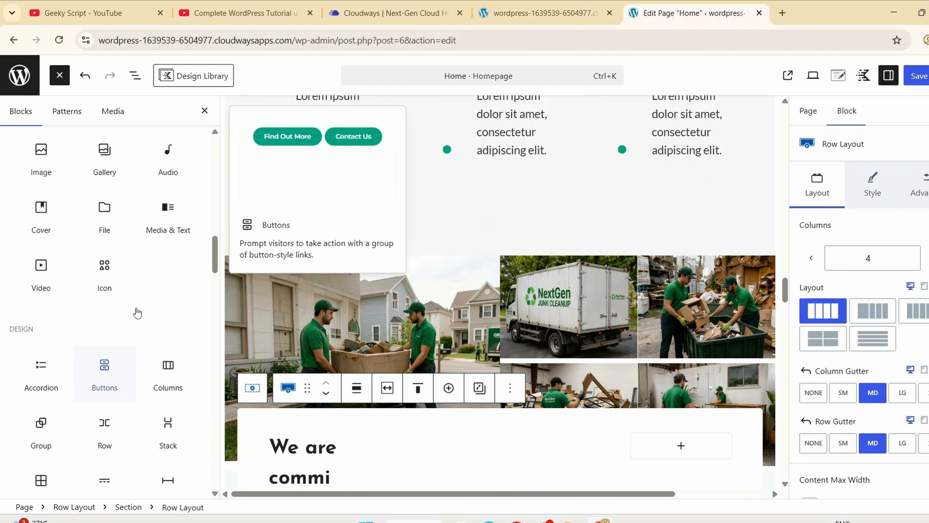
{"action": "scroll", "coordinate": [497, 246], "scroll_direction": "down", "scroll_amount": 8}
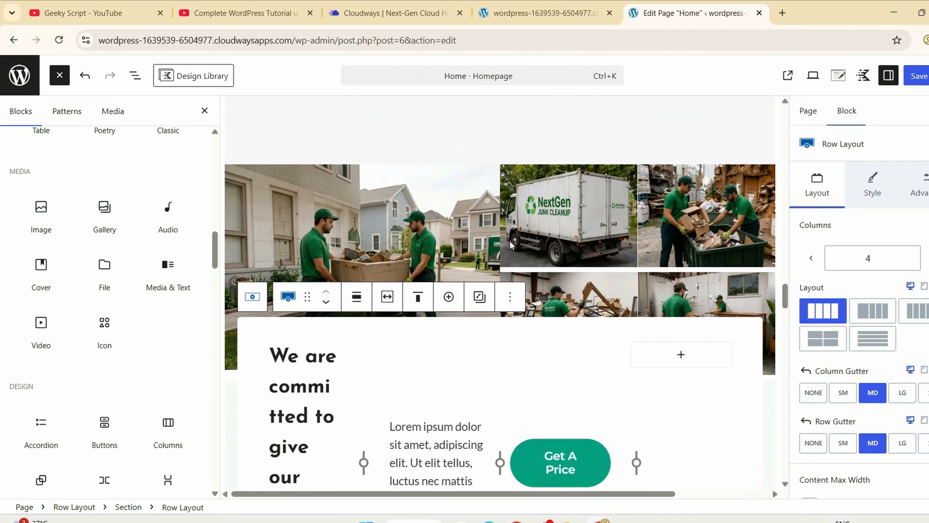
{"action": "scroll", "coordinate": [402, 272], "scroll_direction": "up", "scroll_amount": 3}
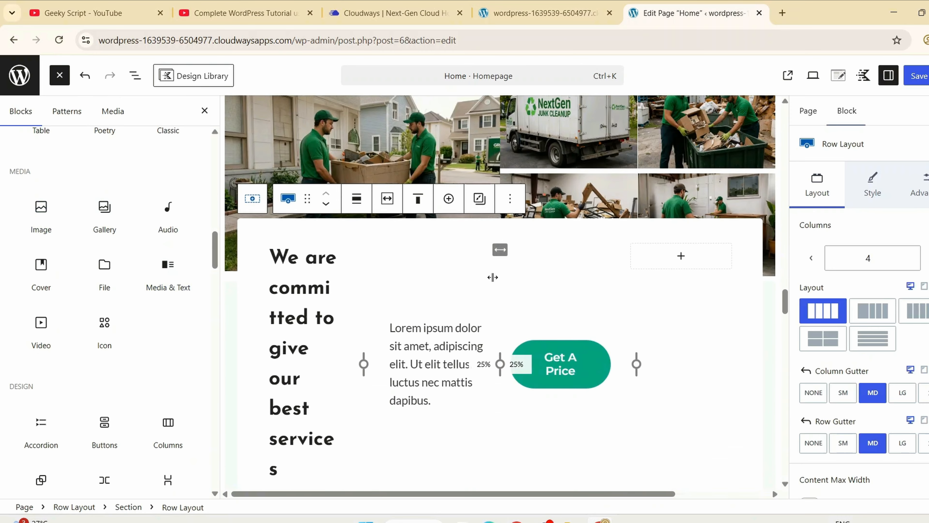
{"action": "left_click_drag", "start_coordinate": [46, 223], "coordinate": [687, 259]}
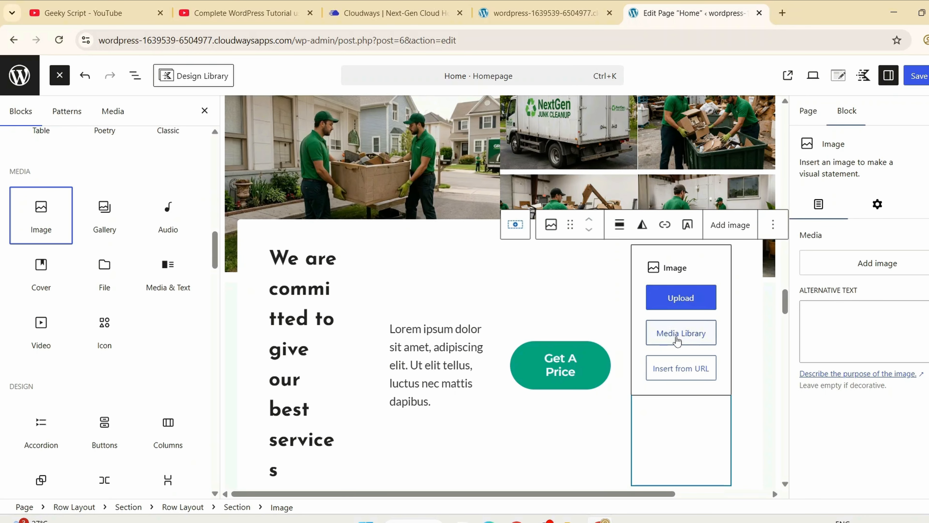
Fill the new image block with nextgen_logo from the Media Library
{"action": "left_click", "coordinate": [675, 340]}
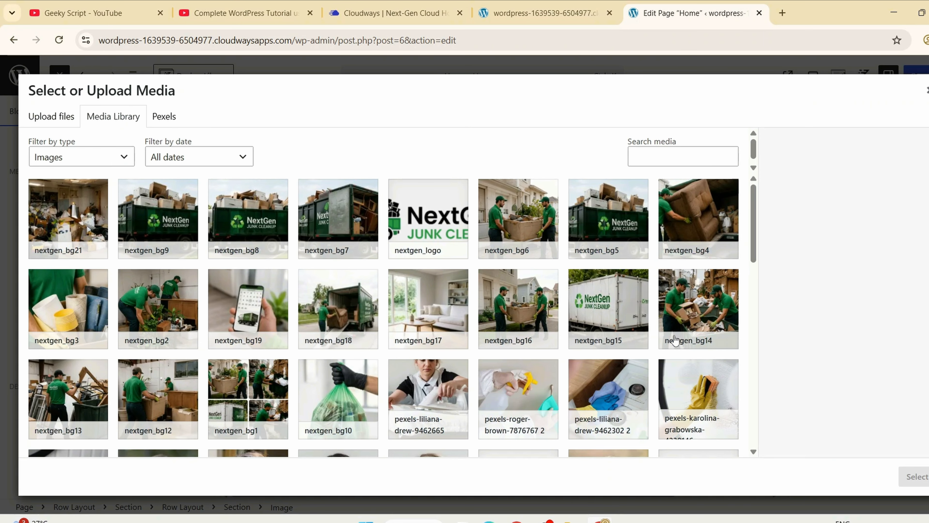
{"action": "left_click", "coordinate": [425, 231]}
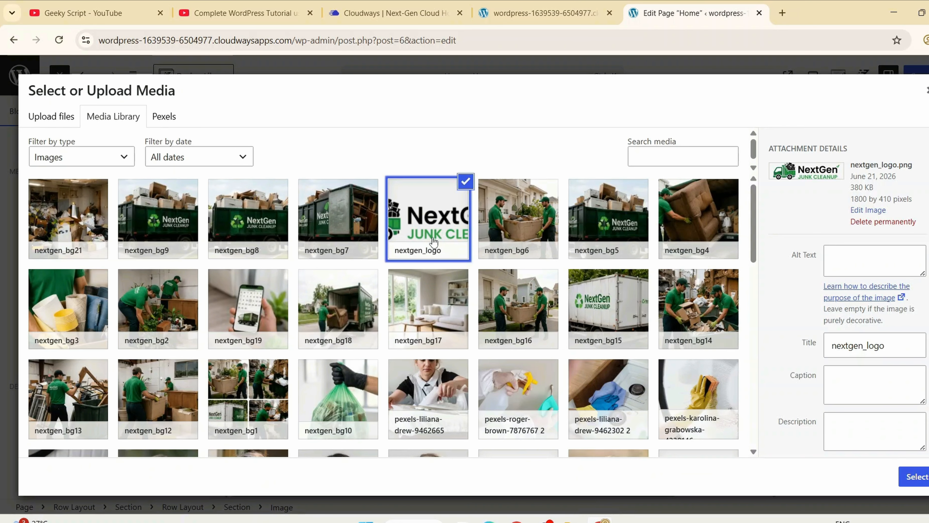
{"action": "left_click", "coordinate": [915, 483]}
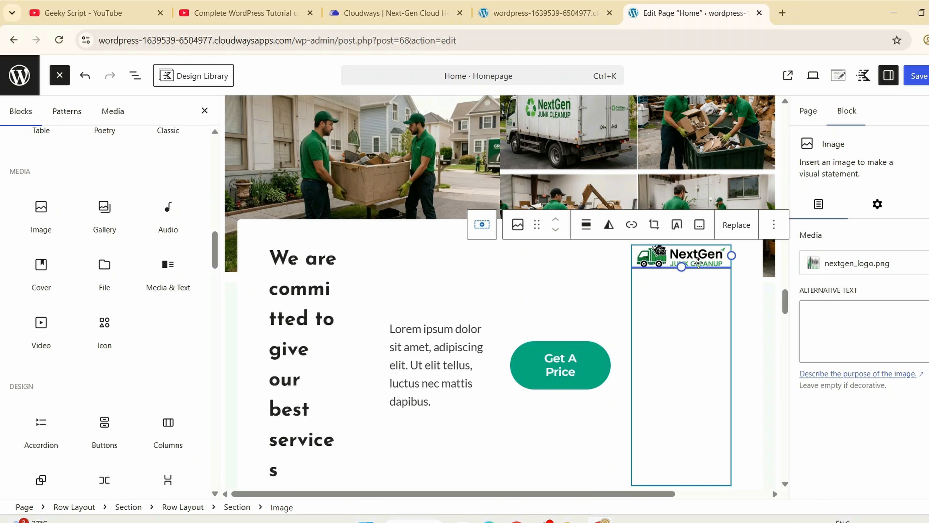
{"action": "scroll", "coordinate": [706, 355], "scroll_direction": "up", "scroll_amount": 2}
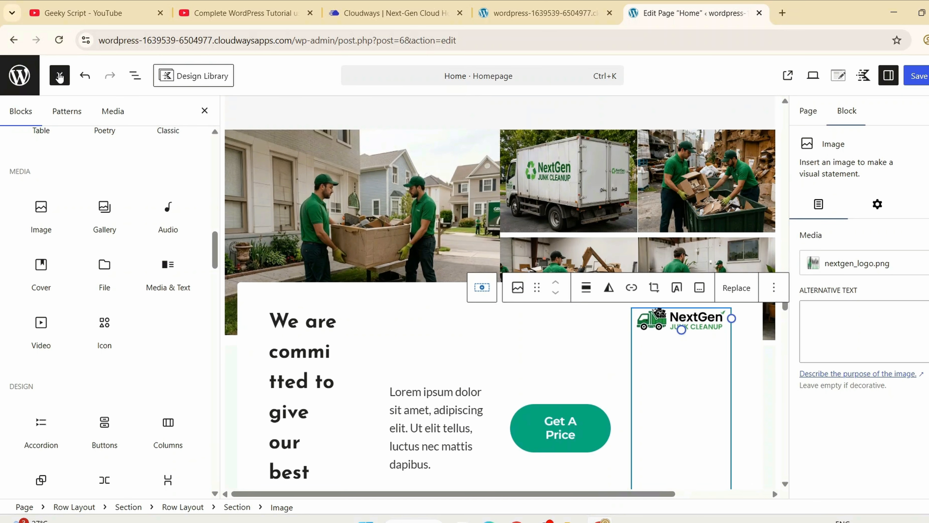
{"action": "left_click", "coordinate": [60, 77]}
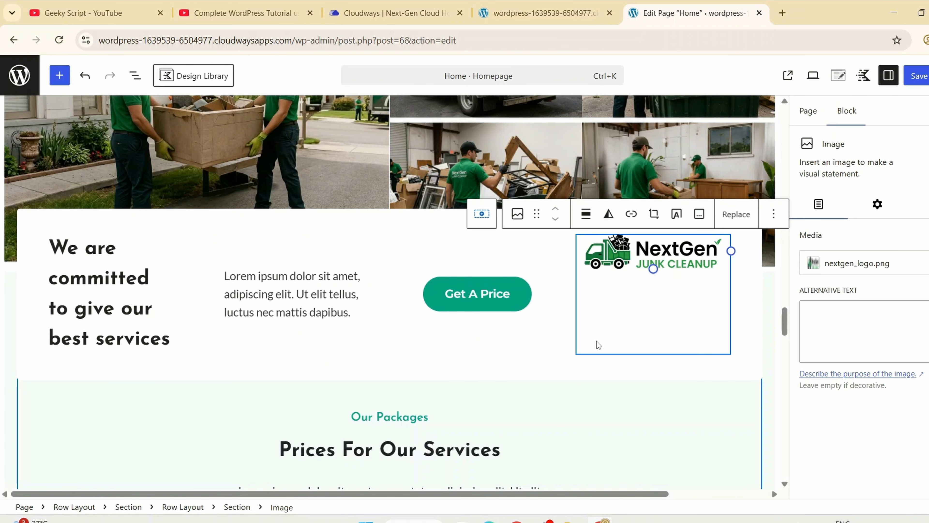
Set the logo's parent section to Middle vertical alignment and save the page
{"action": "scroll", "coordinate": [626, 373], "scroll_direction": "up", "scroll_amount": 2}
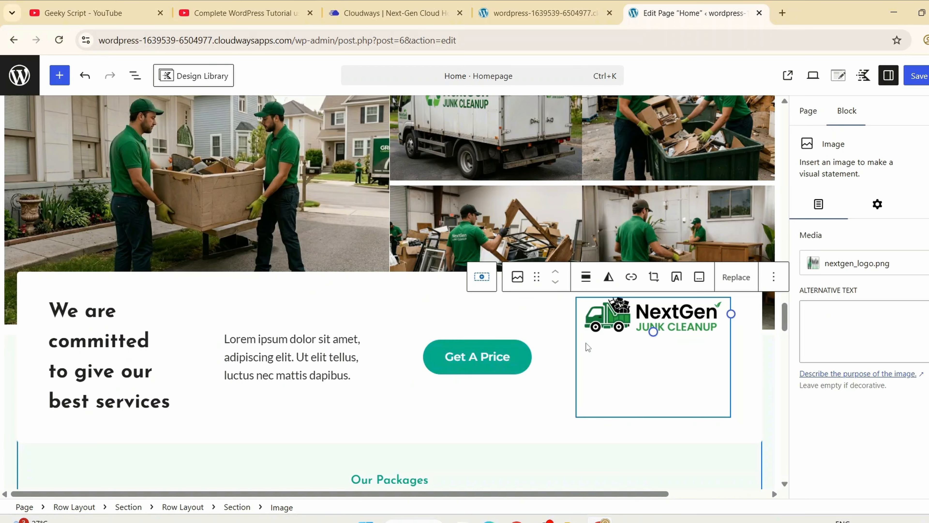
{"action": "left_click", "coordinate": [642, 369]}
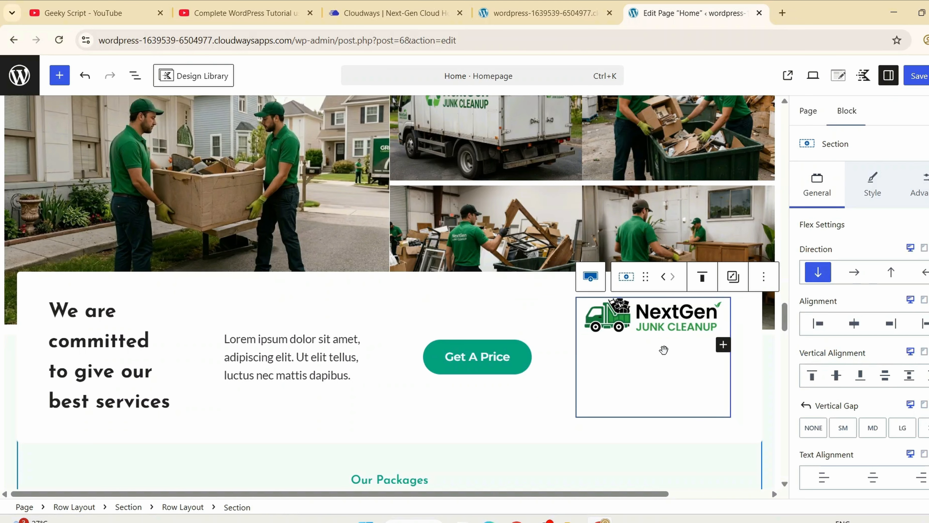
{"action": "left_click", "coordinate": [810, 326]}
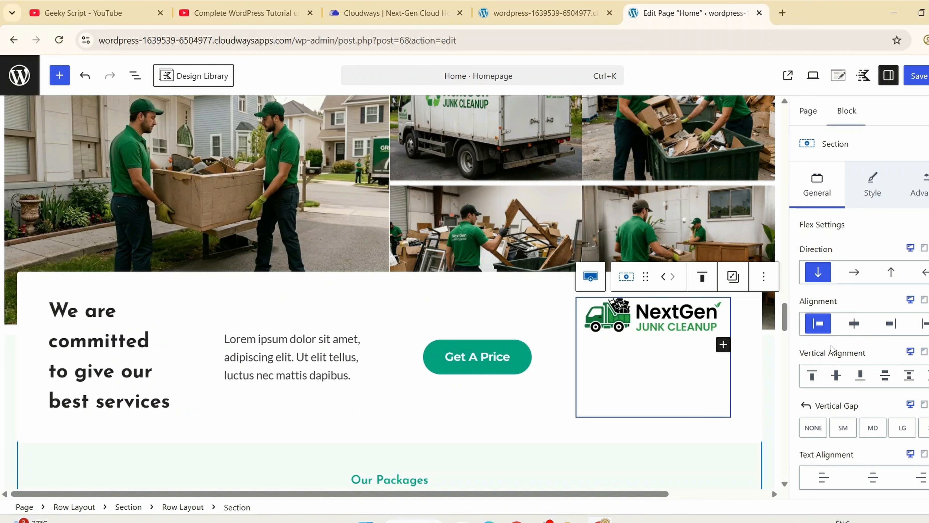
{"action": "scroll", "coordinate": [859, 314], "scroll_direction": "down", "scroll_amount": 1}
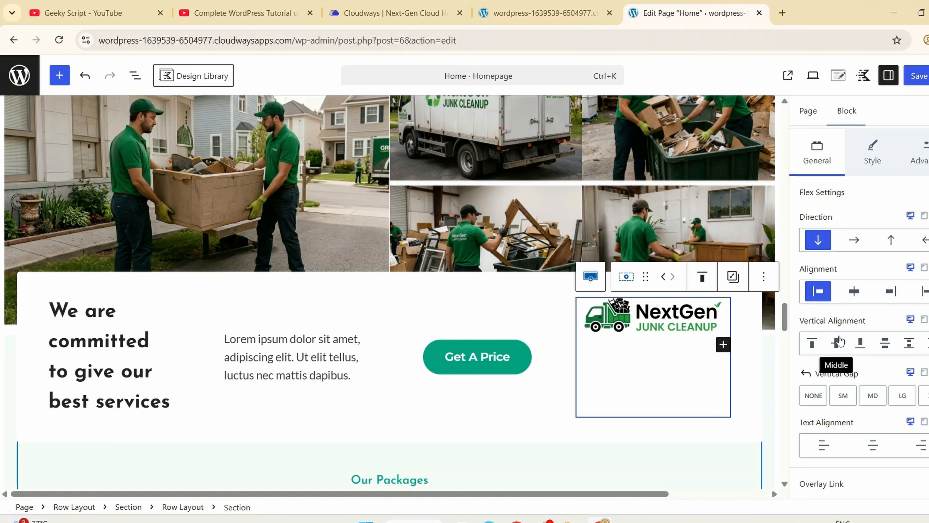
{"action": "left_click", "coordinate": [838, 348]}
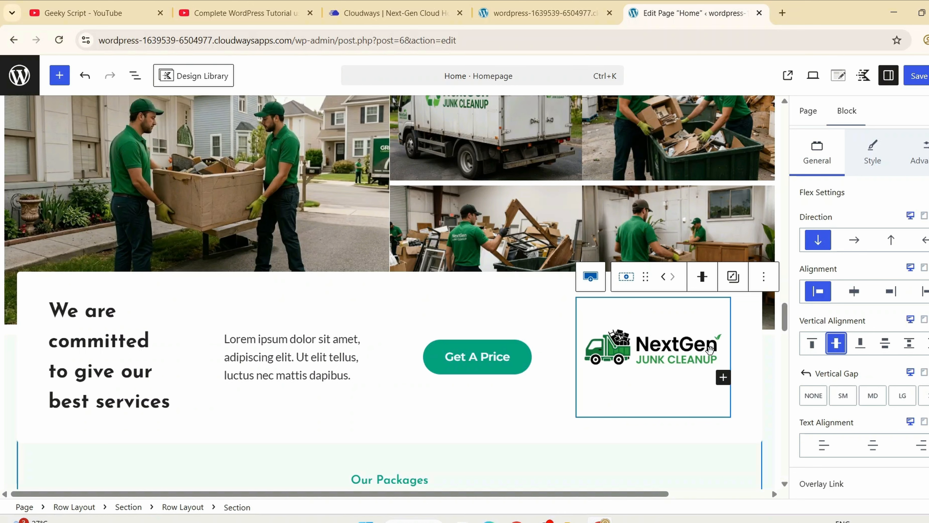
{"action": "left_click", "coordinate": [917, 77]}
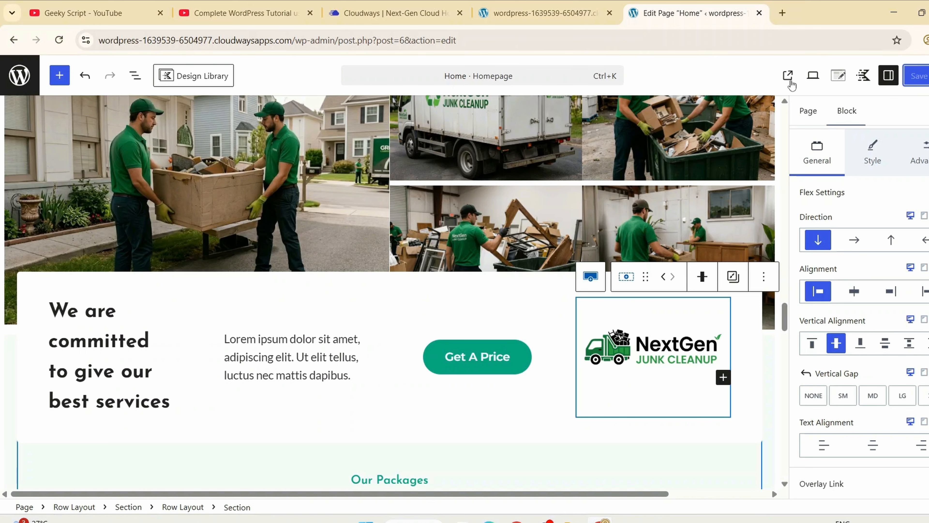
{"action": "left_click", "coordinate": [788, 76]}
{"action": "left_click", "coordinate": [61, 64]}
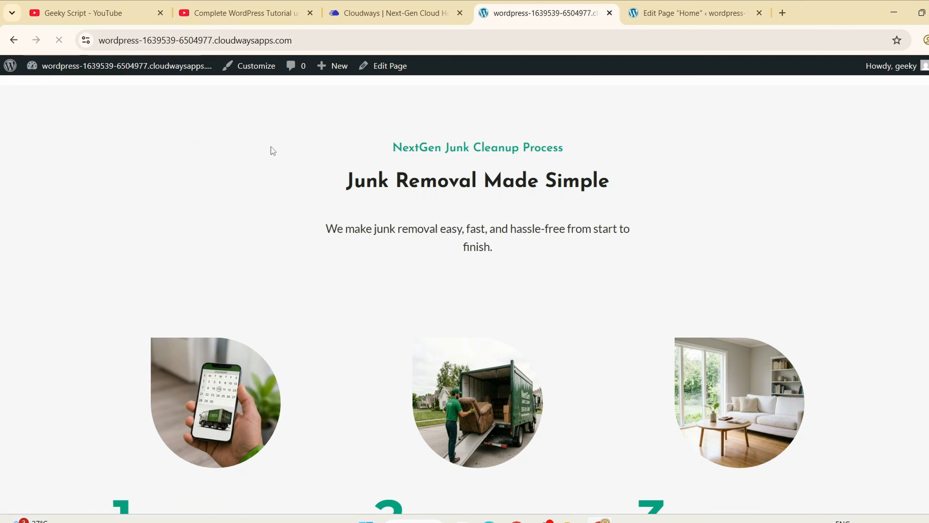
{"action": "scroll", "coordinate": [272, 152], "scroll_direction": "down", "scroll_amount": 15}
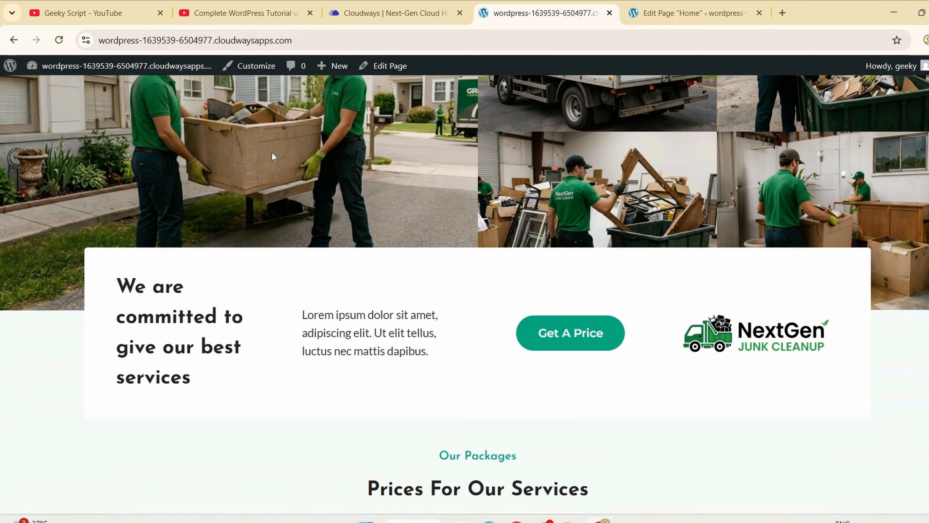
{"action": "scroll", "coordinate": [272, 152], "scroll_direction": "up", "scroll_amount": 6}
{"action": "scroll", "coordinate": [55, 194], "scroll_direction": "down", "scroll_amount": 3}
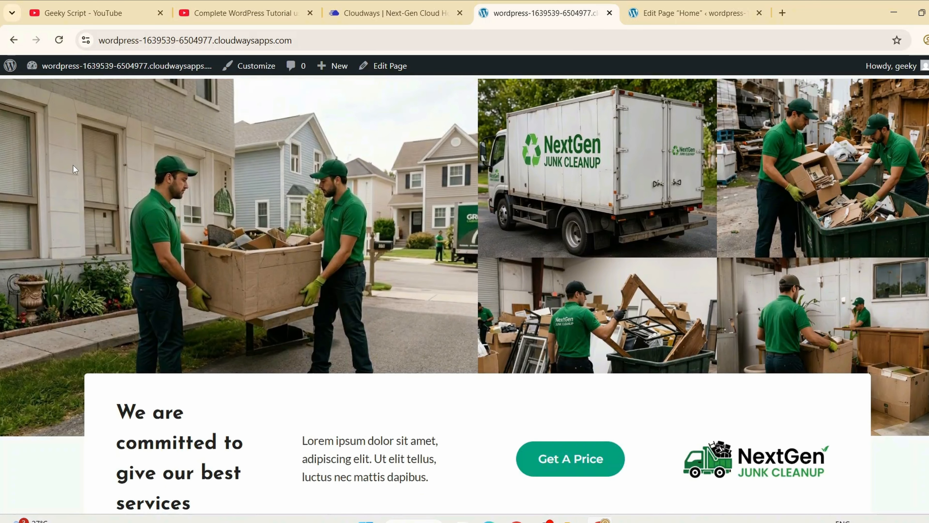
{"action": "scroll", "coordinate": [738, 307], "scroll_direction": "down", "scroll_amount": 5}
{"action": "left_click_drag", "start_coordinate": [846, 278], "coordinate": [606, 337]}
{"action": "left_click", "coordinate": [604, 337]}
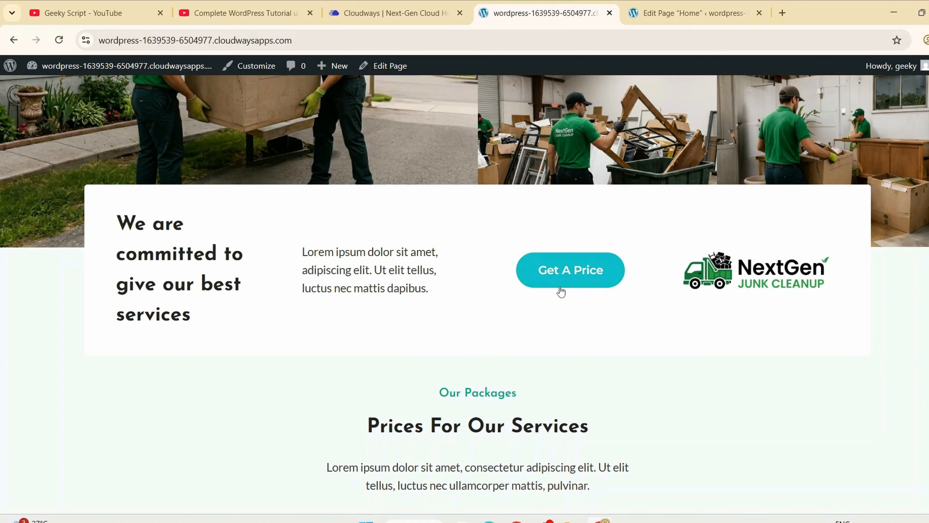
{"action": "scroll", "coordinate": [678, 342], "scroll_direction": "down", "scroll_amount": 10}
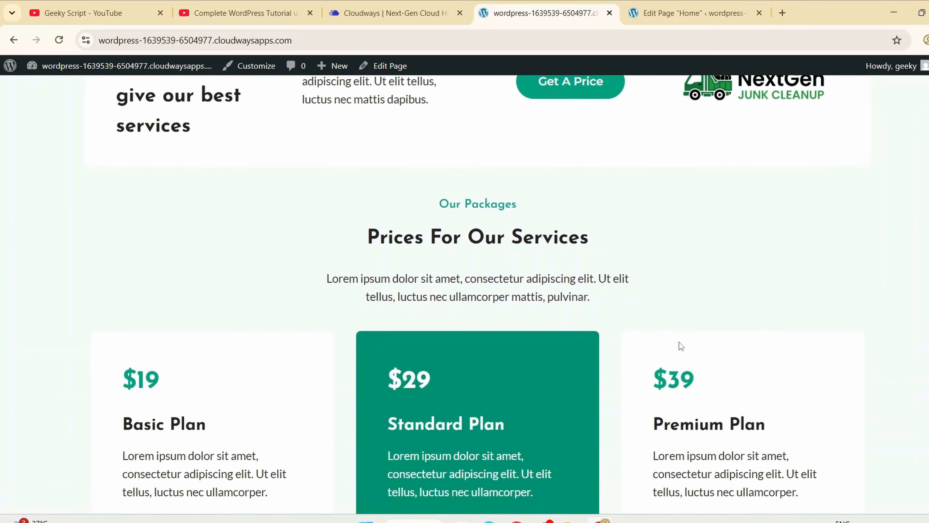
{"action": "scroll", "coordinate": [680, 341], "scroll_direction": "up", "scroll_amount": 3}
{"action": "left_click_drag", "start_coordinate": [268, 206], "coordinate": [758, 447]}
{"action": "left_click", "coordinate": [709, 458]}
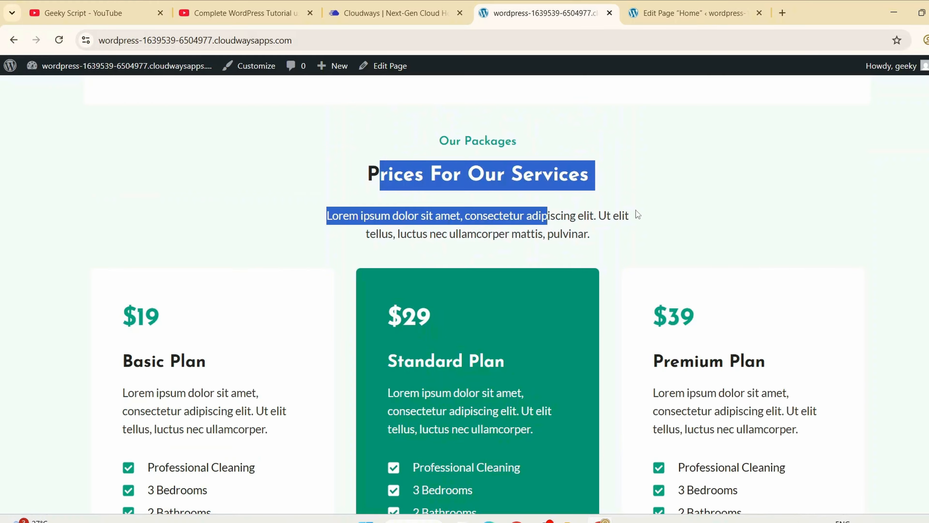
Change the three plan prices from $19, $29, $39 to $99, $199 and $299
{"action": "left_click", "coordinate": [681, 21]}
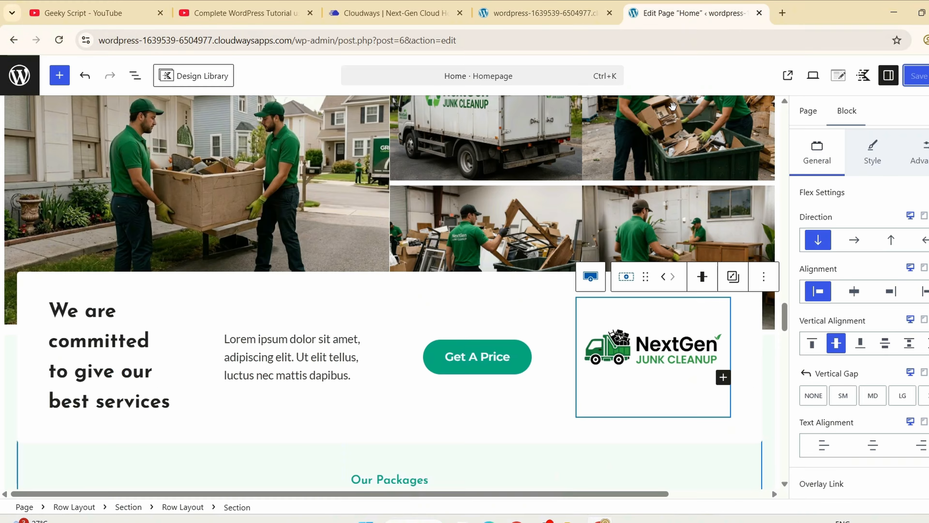
{"action": "scroll", "coordinate": [549, 259], "scroll_direction": "down", "scroll_amount": 6}
{"action": "scroll", "coordinate": [549, 259], "scroll_direction": "down", "scroll_amount": 2}
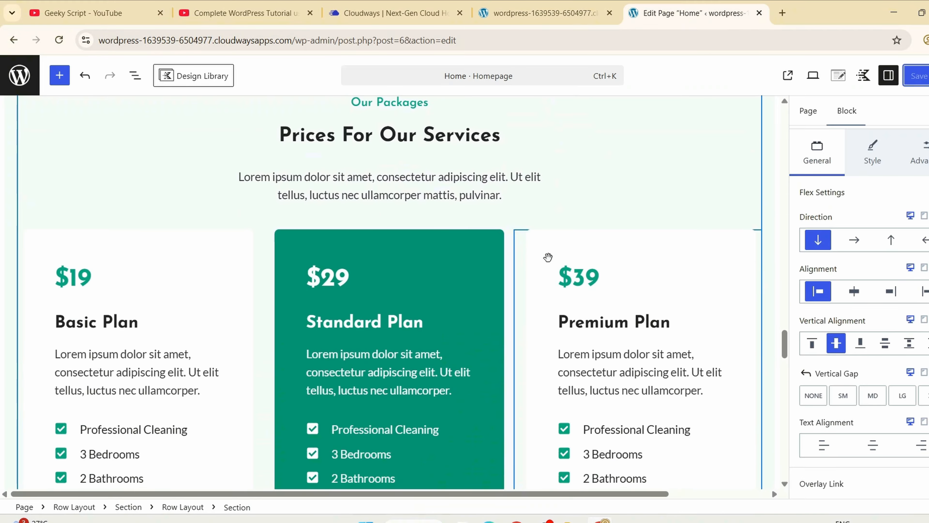
{"action": "scroll", "coordinate": [379, 290], "scroll_direction": "up", "scroll_amount": 1}
{"action": "scroll", "coordinate": [428, 258], "scroll_direction": "down", "scroll_amount": 3}
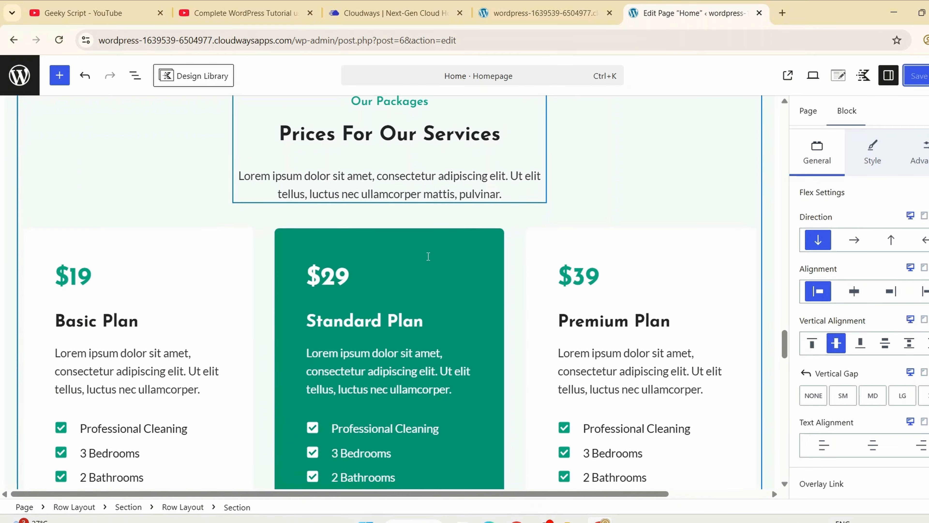
{"action": "scroll", "coordinate": [428, 258], "scroll_direction": "down", "scroll_amount": 2}
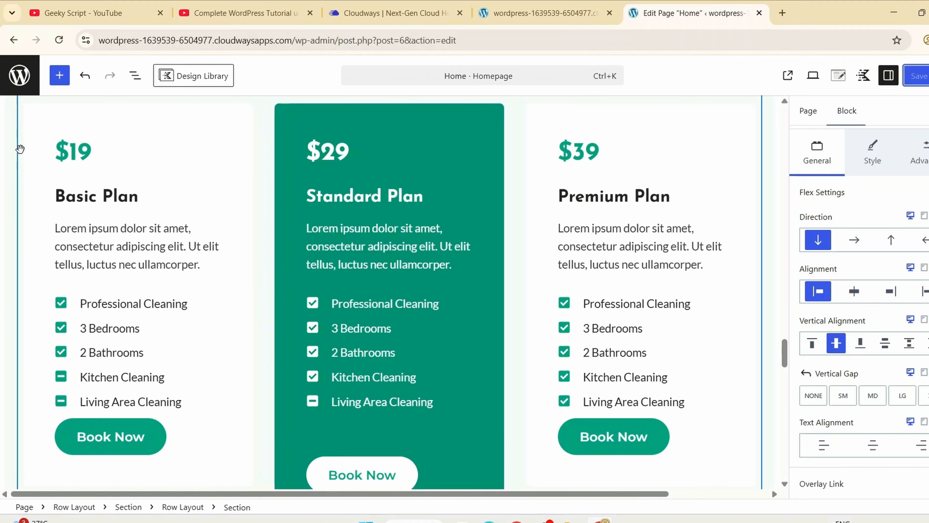
{"action": "left_click", "coordinate": [88, 160]}
{"action": "left_click", "coordinate": [84, 158]}
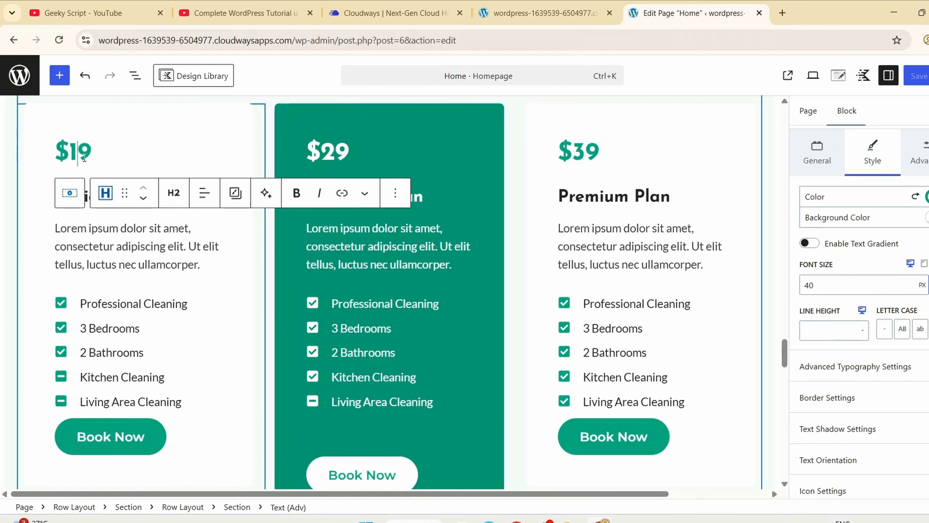
{"action": "key", "text": "BackSpace"}
{"action": "type", "text": "9"}
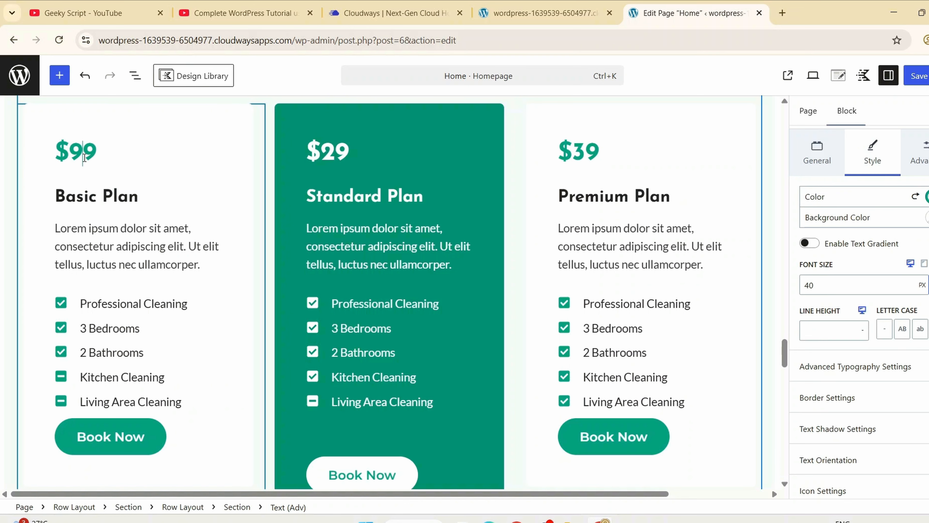
{"action": "left_click", "coordinate": [104, 157]}
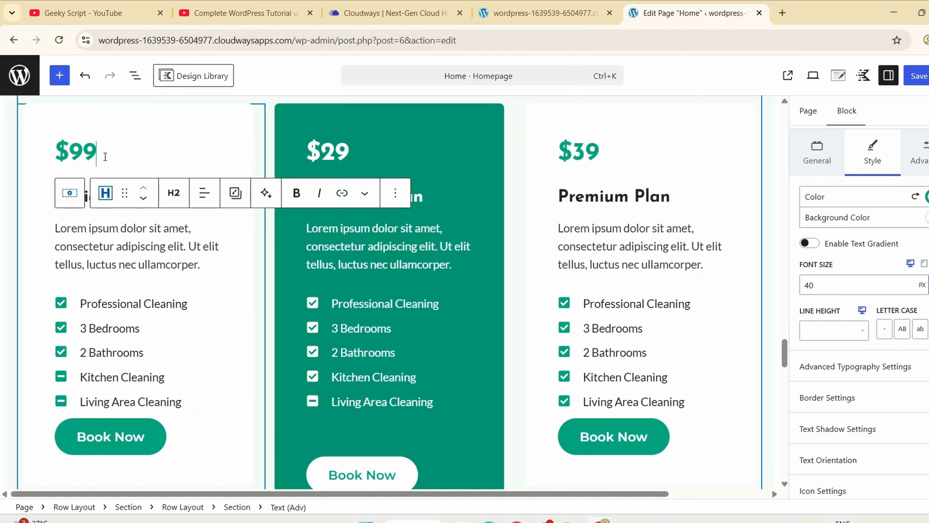
{"action": "left_click", "coordinate": [334, 151]}
{"action": "key", "text": "BackSpace"}
{"action": "type", "text": "1"}
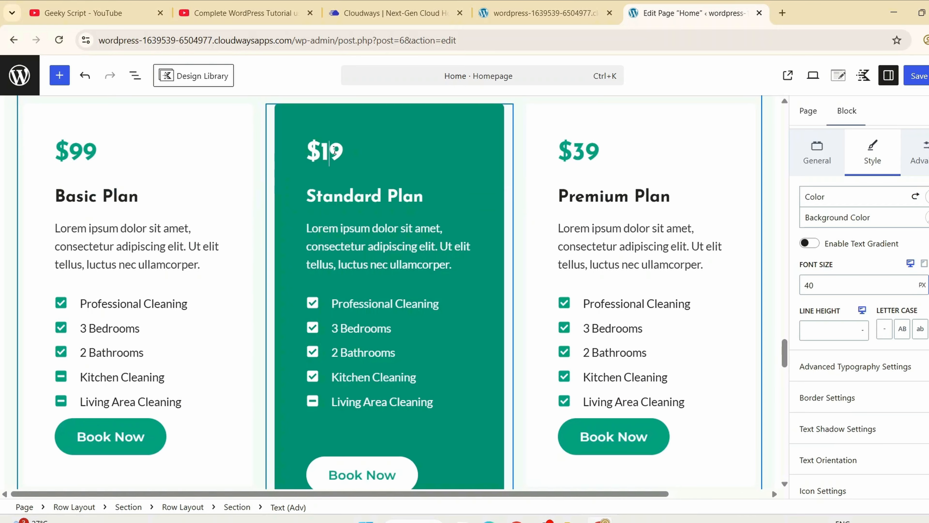
{"action": "type", "text": "9"}
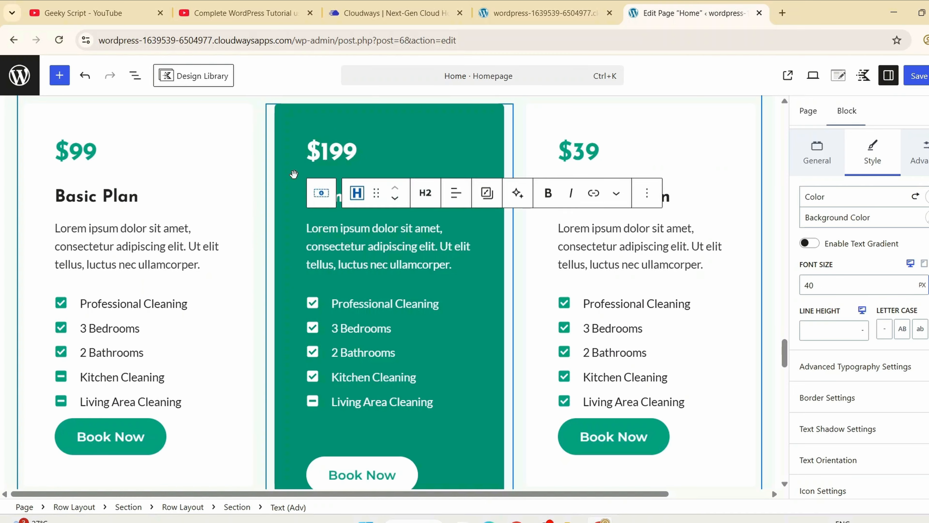
{"action": "left_click", "coordinate": [587, 153]}
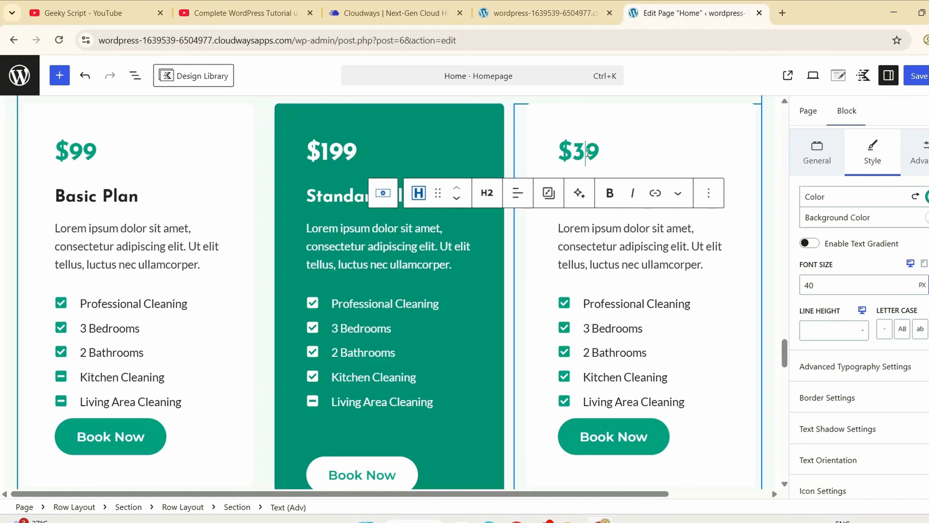
{"action": "key", "text": "BackSpace"}
{"action": "type", "text": "299"}
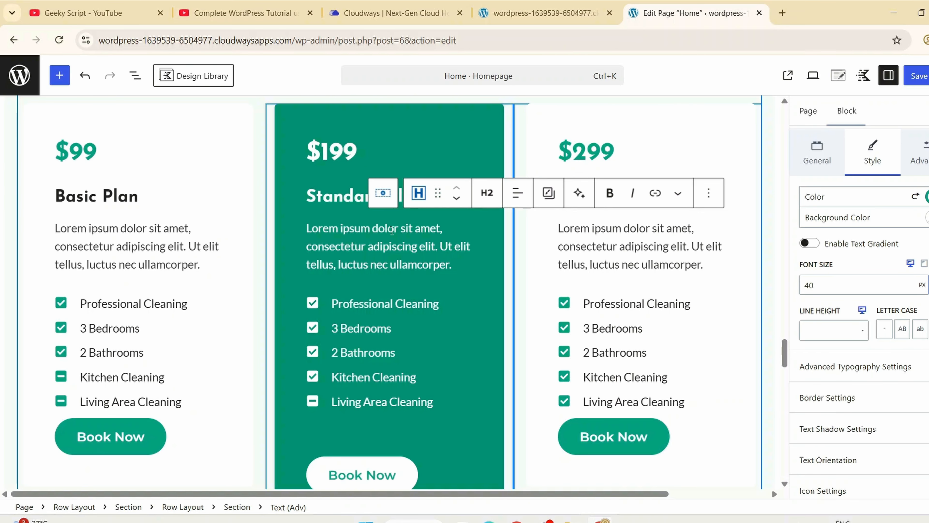
Rename the plans to Basic Load, Standard Load and Full Load
{"action": "left_click", "coordinate": [105, 202]}
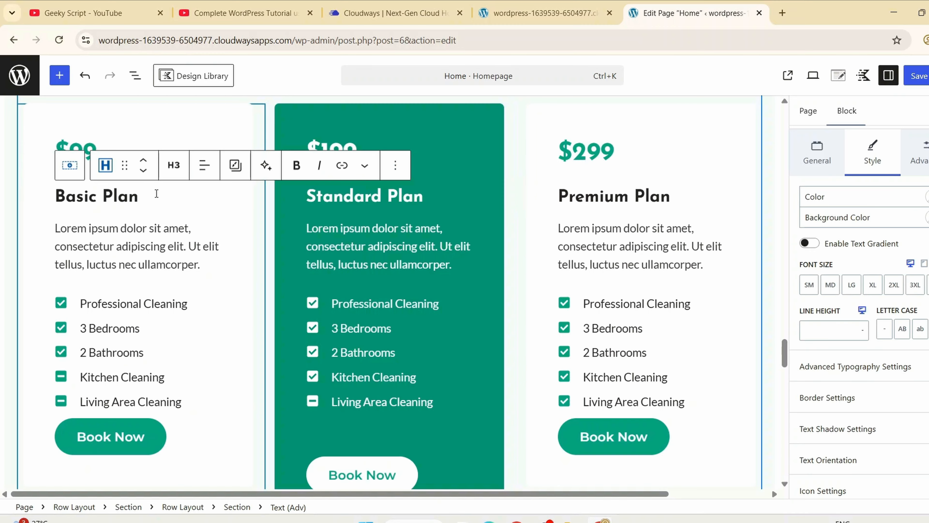
{"action": "double_click", "coordinate": [121, 197]}
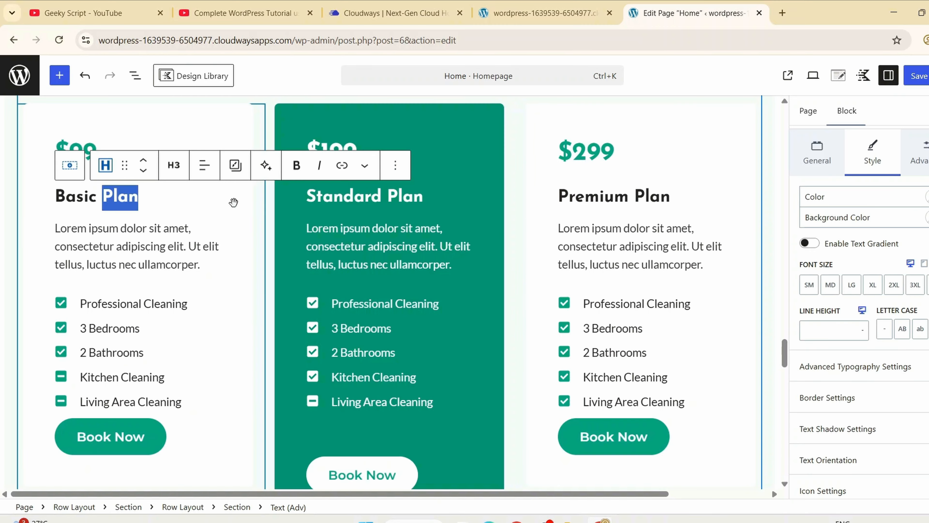
{"action": "type", "text": "Load"}
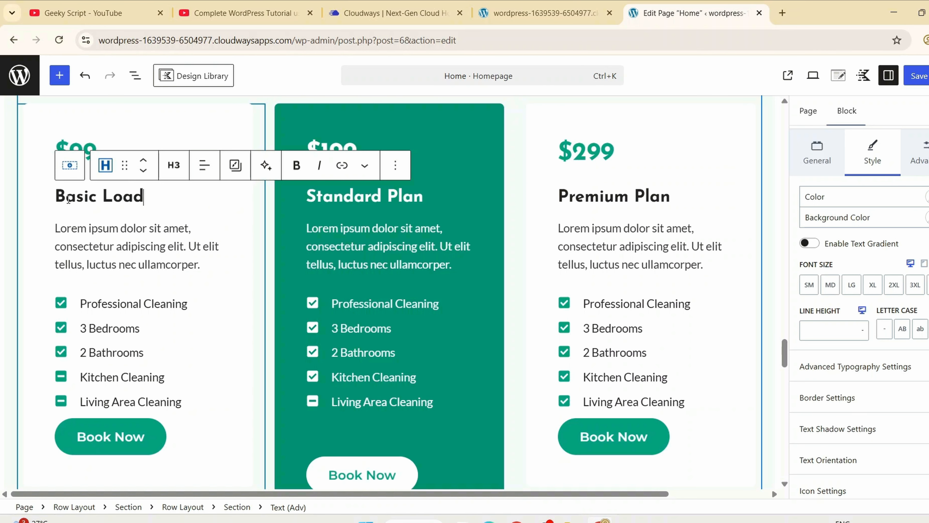
{"action": "left_click", "coordinate": [358, 197]}
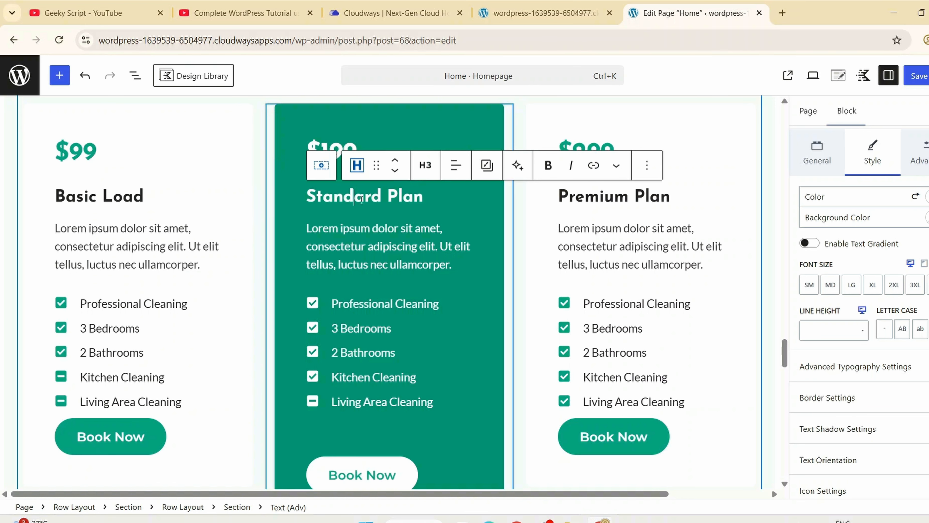
{"action": "double_click", "coordinate": [403, 195]}
{"action": "type", "text": "Load"}
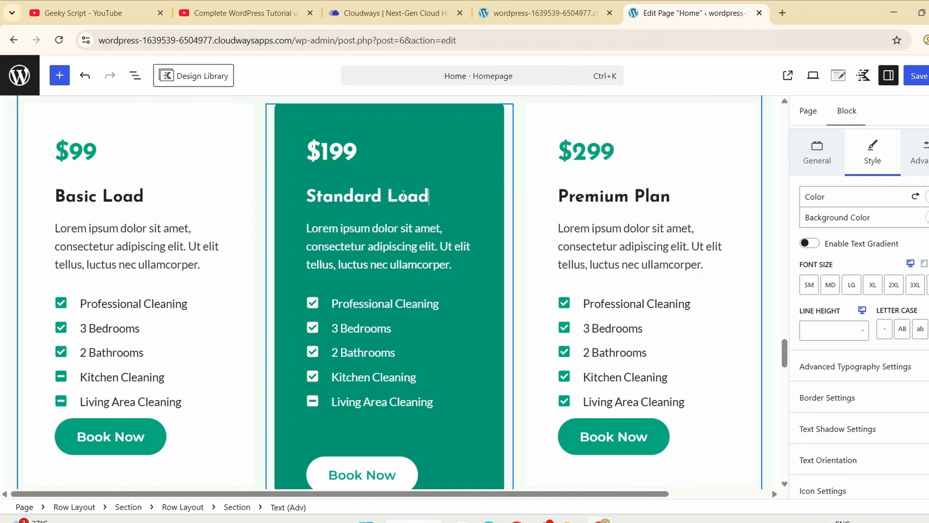
{"action": "left_click", "coordinate": [591, 196]}
{"action": "left_click_drag", "start_coordinate": [673, 196], "coordinate": [559, 204]}
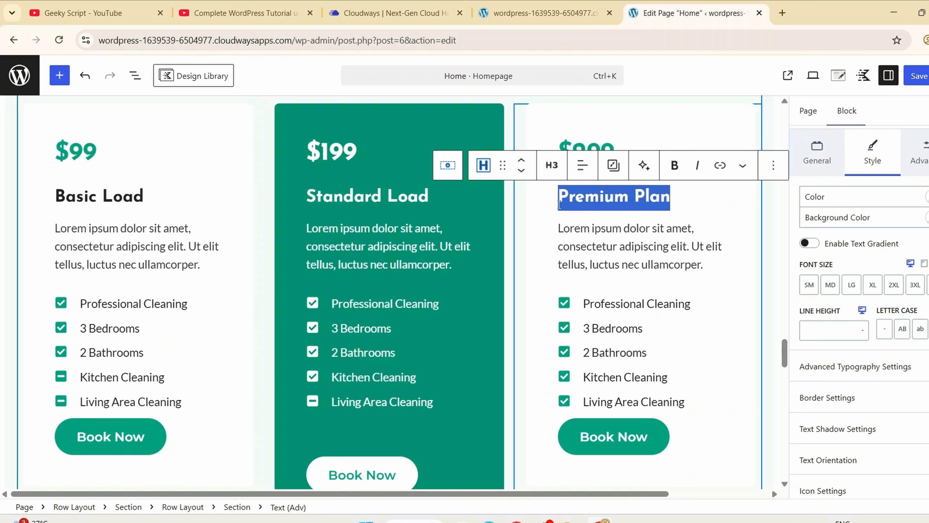
{"action": "type", "text": "Fu"}
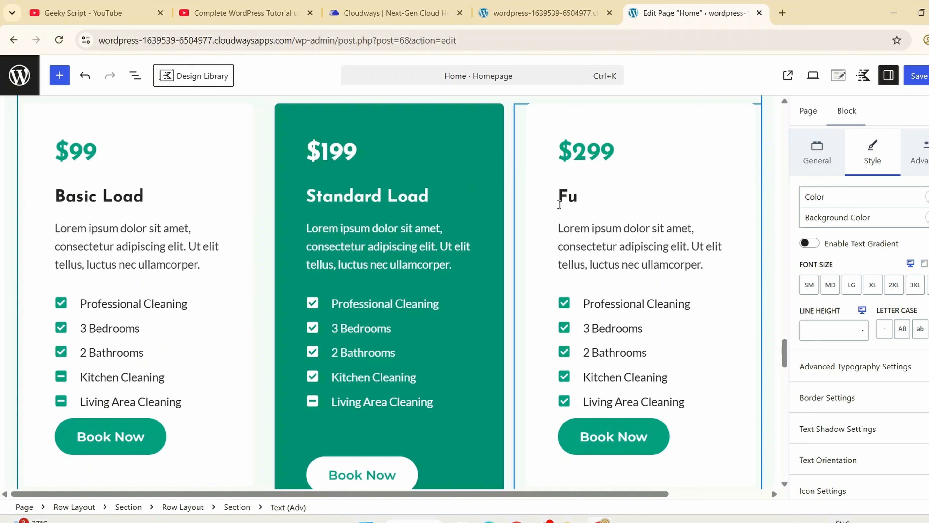
{"action": "type", "text": "ll Load"}
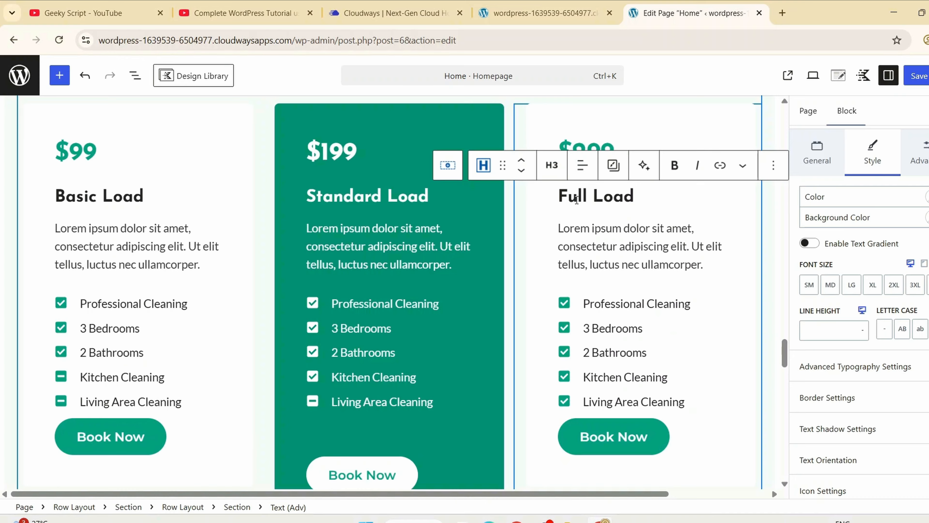
Replace the lorem placeholder paragraphs with short plan descriptions such as 'Ideal for big jobs.'
{"action": "left_click", "coordinate": [182, 263]}
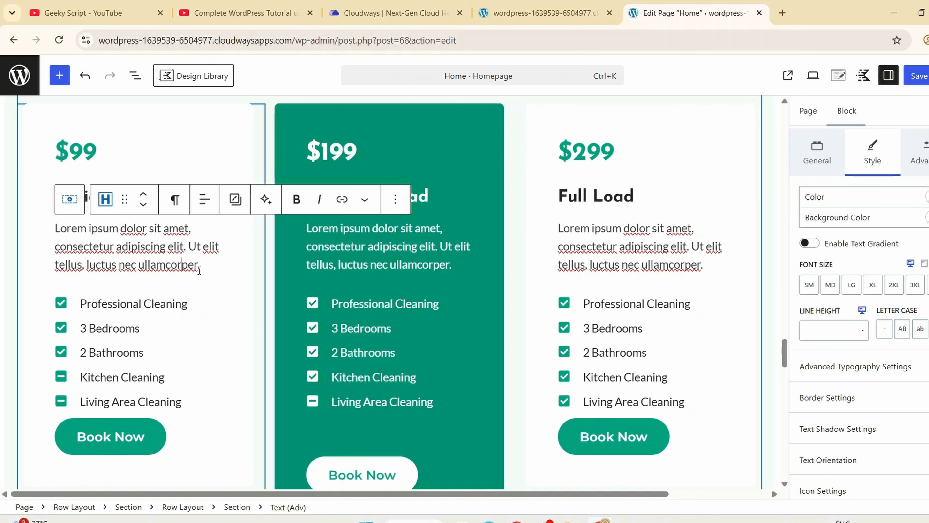
{"action": "left_click_drag", "start_coordinate": [201, 269], "coordinate": [56, 229]}
{"action": "type", "text": "perfect for"}
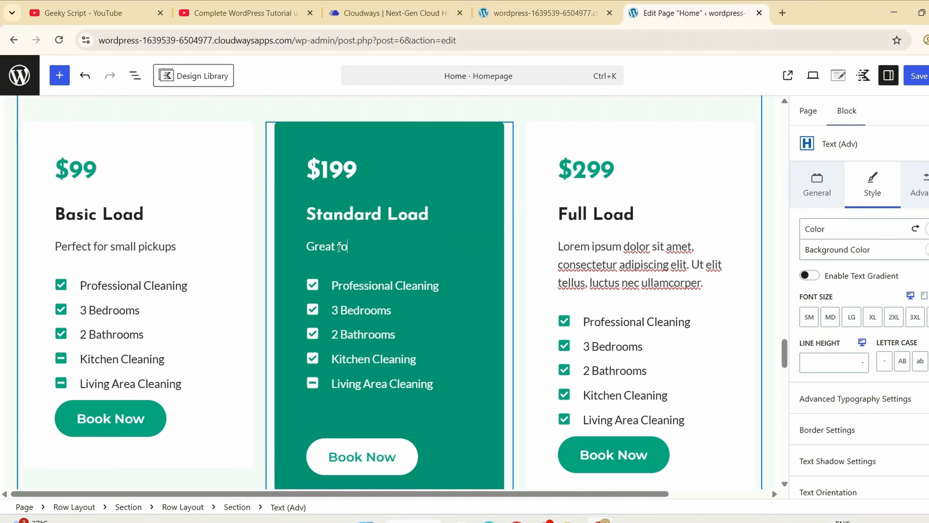
{"action": "type", "text": "r medi"}
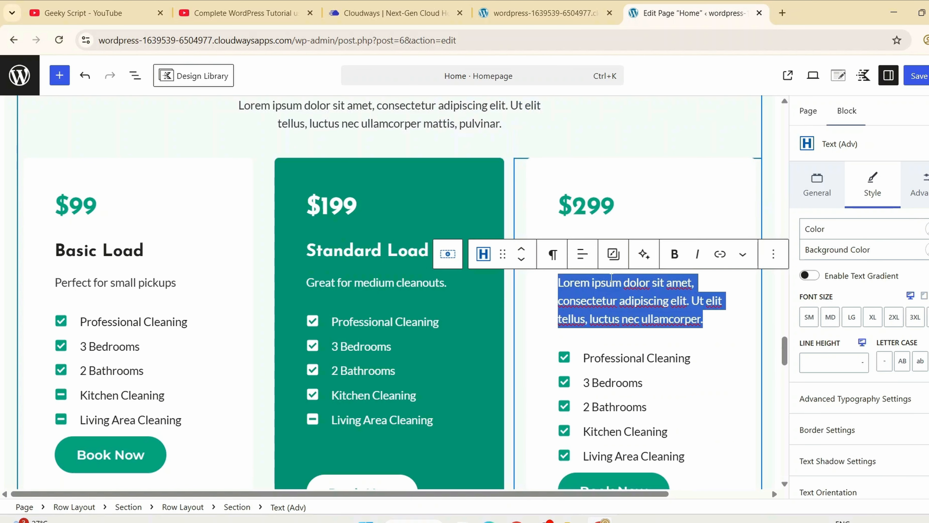
{"action": "type", "text": "Ideal"}
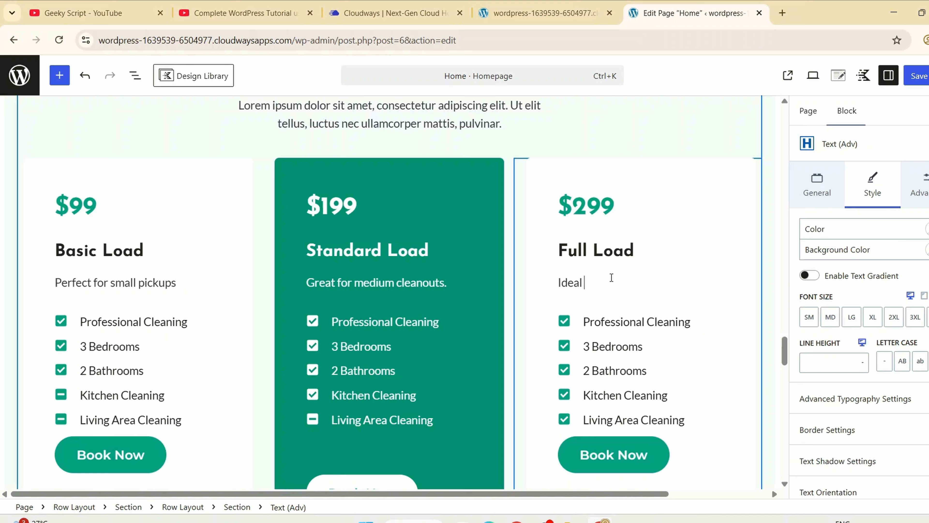
{"action": "type", "text": " for big jobs."}
{"action": "scroll", "coordinate": [647, 284], "scroll_direction": "down", "scroll_amount": 2}
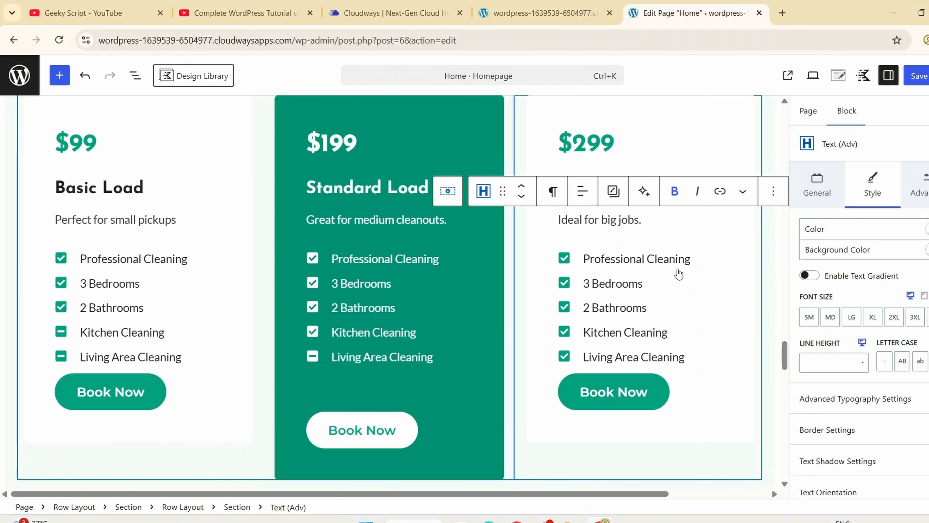
Duplicate the Living Area Cleaning item in the Basic Load card's feature list
{"action": "left_click", "coordinate": [647, 284]}
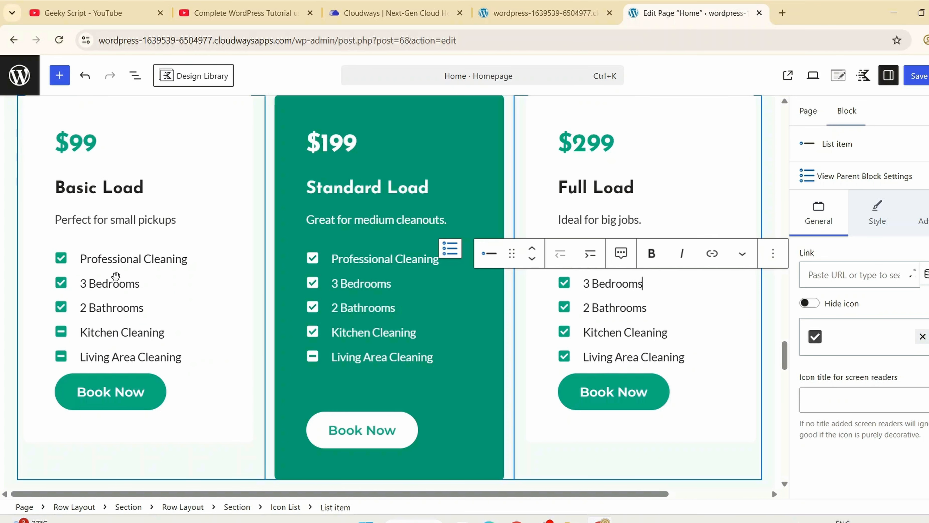
{"action": "left_click_drag", "start_coordinate": [115, 275], "coordinate": [181, 357]}
{"action": "left_click", "coordinate": [145, 280]}
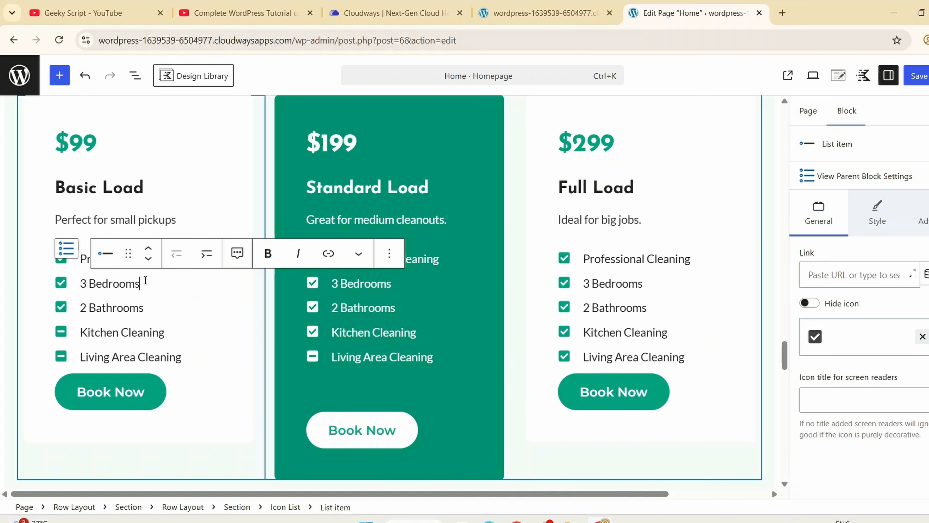
{"action": "left_click", "coordinate": [129, 333]}
{"action": "left_click", "coordinate": [160, 351]}
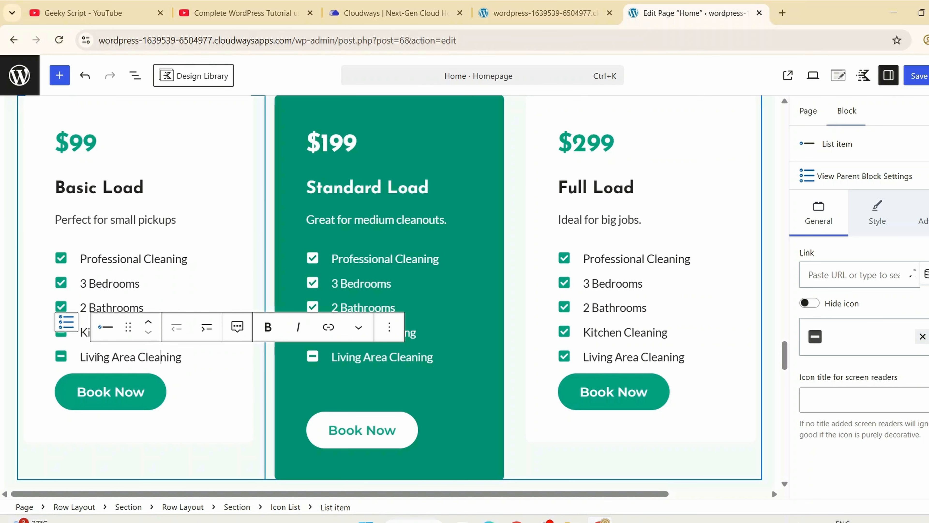
{"action": "left_click", "coordinate": [59, 359]}
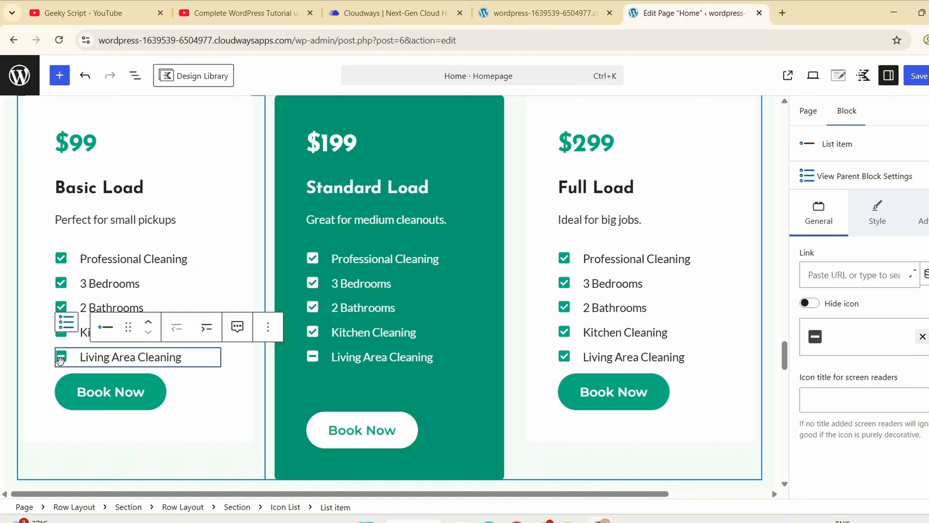
{"action": "left_click", "coordinate": [268, 326]}
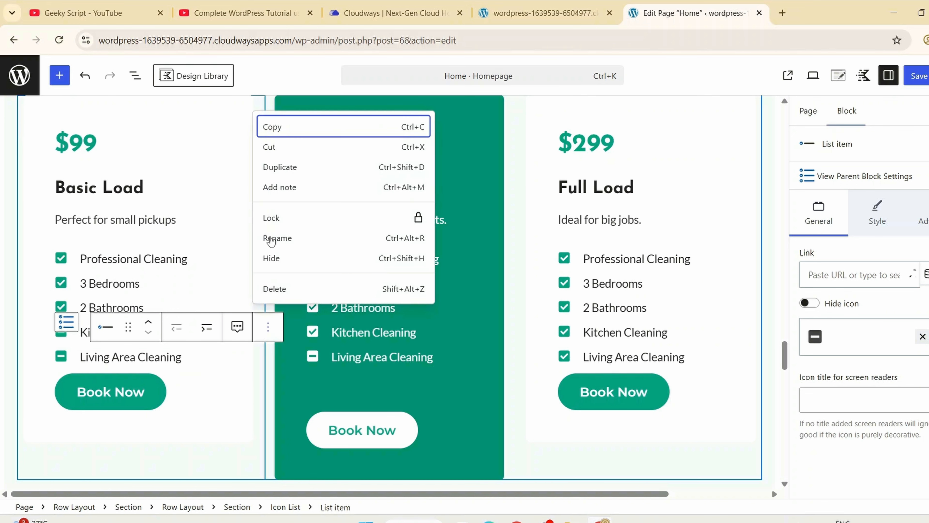
{"action": "left_click", "coordinate": [273, 167]}
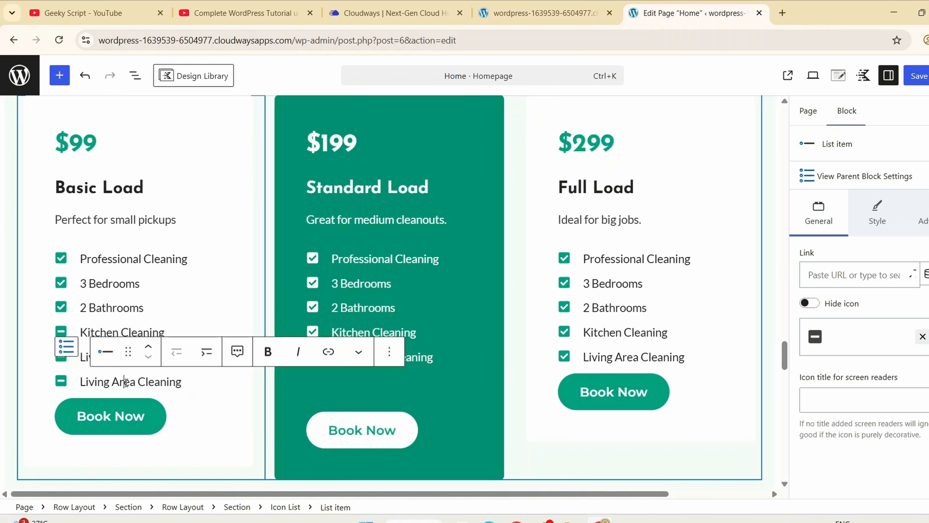
{"action": "left_click_drag", "start_coordinate": [195, 386], "coordinate": [89, 284]}
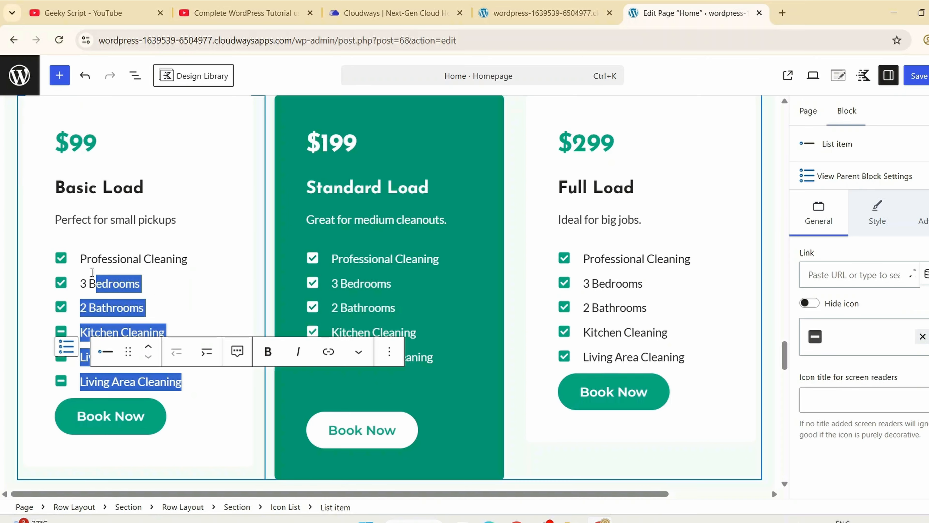
{"action": "left_click", "coordinate": [151, 294]}
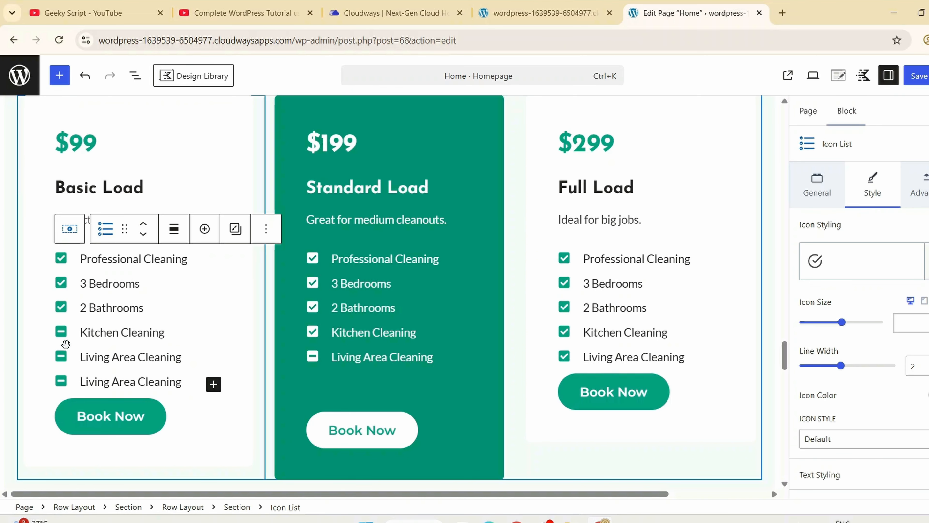
{"action": "left_click", "coordinate": [121, 311]}
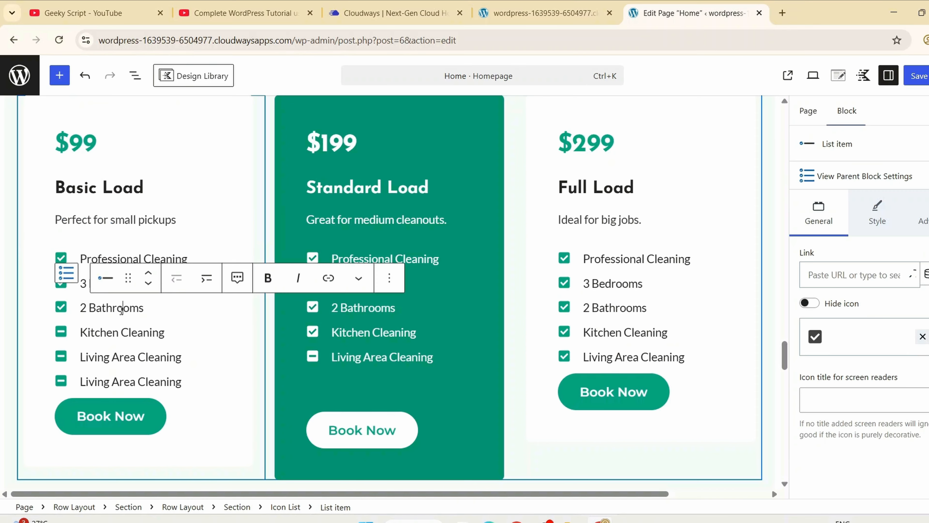
{"action": "left_click", "coordinate": [147, 192]}
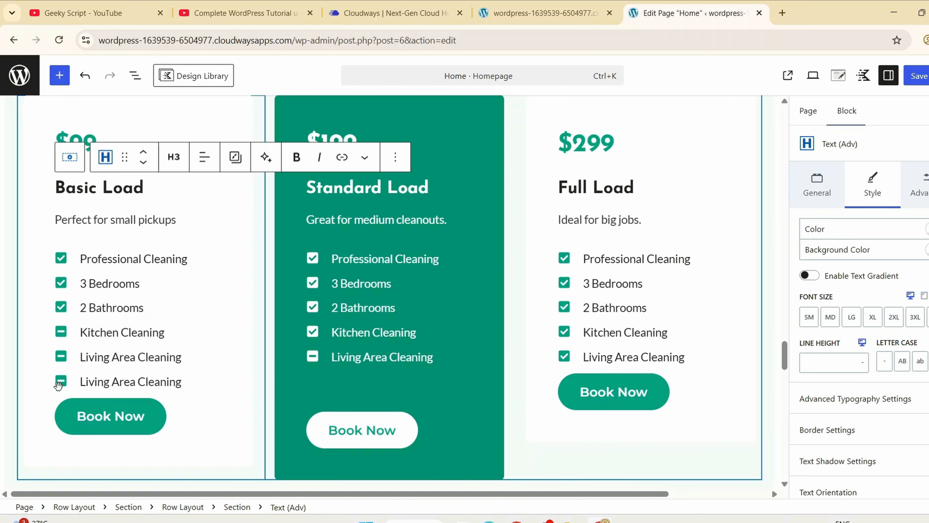
Start rewriting list items as truck-load services and check Appliance Removal under Full Load
{"action": "left_click", "coordinate": [391, 307]}
{"action": "left_click", "coordinate": [357, 354]}
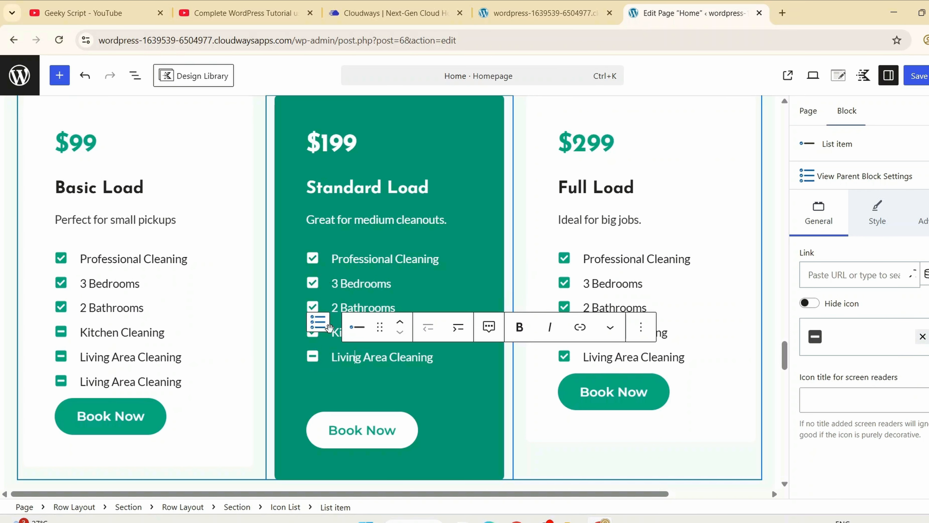
{"action": "left_click", "coordinate": [364, 284]}
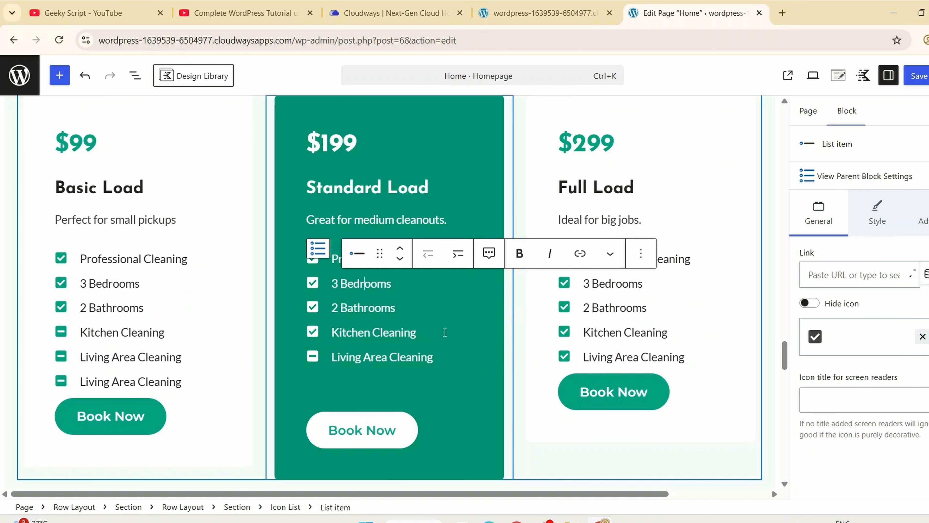
{"action": "left_click", "coordinate": [657, 197]}
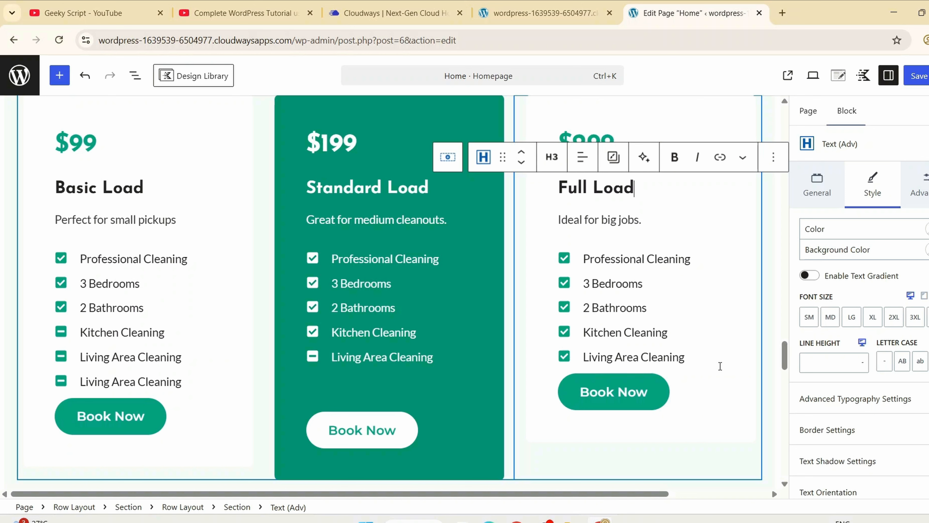
{"action": "left_click", "coordinate": [128, 307]}
{"action": "left_click_drag", "start_coordinate": [191, 258], "coordinate": [81, 259]}
{"action": "type", "text": "1/4 Truck Load"}
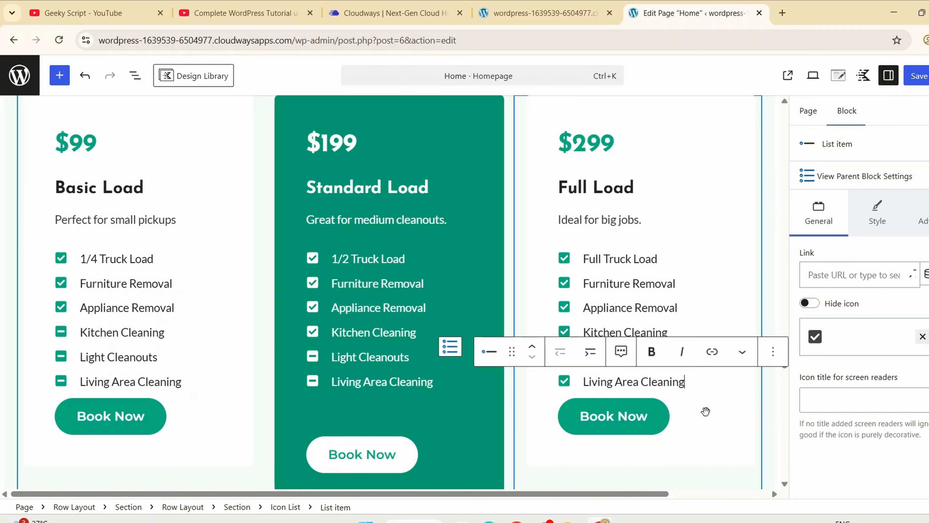
{"action": "left_click", "coordinate": [688, 308]}
{"action": "left_click", "coordinate": [713, 117]}
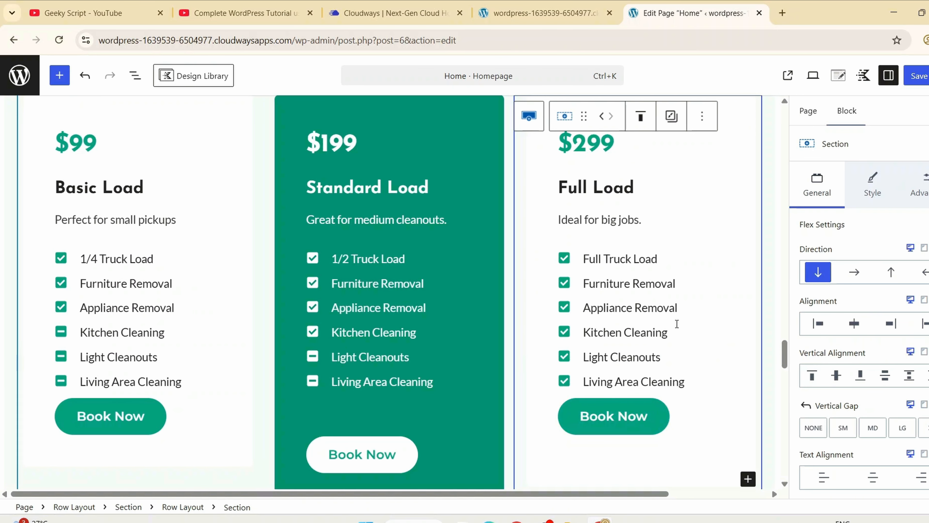
Scroll past the pricing cards to the Who We Are section with the 9800 Happy Clients counter
{"action": "scroll", "coordinate": [687, 319], "scroll_direction": "down", "scroll_amount": 3}
{"action": "scroll", "coordinate": [695, 330], "scroll_direction": "up", "scroll_amount": 3}
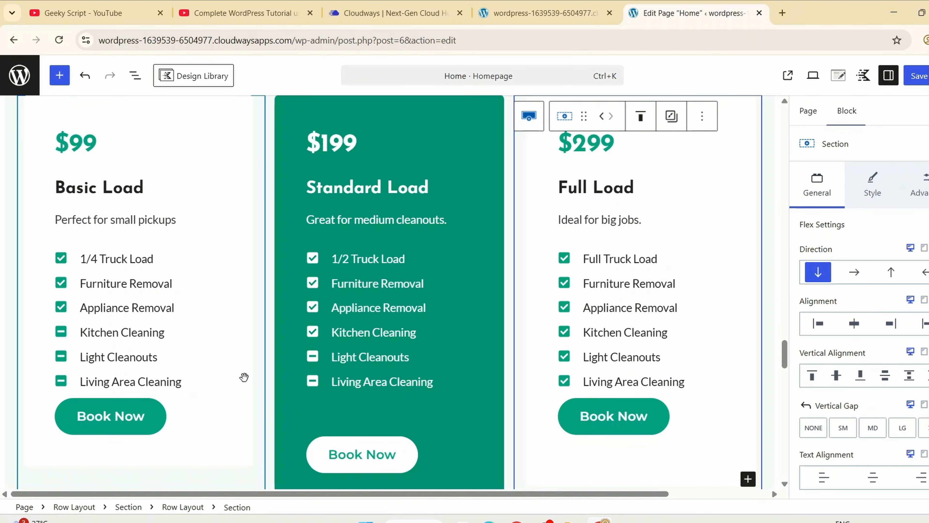
{"action": "scroll", "coordinate": [372, 350], "scroll_direction": "down", "scroll_amount": 10}
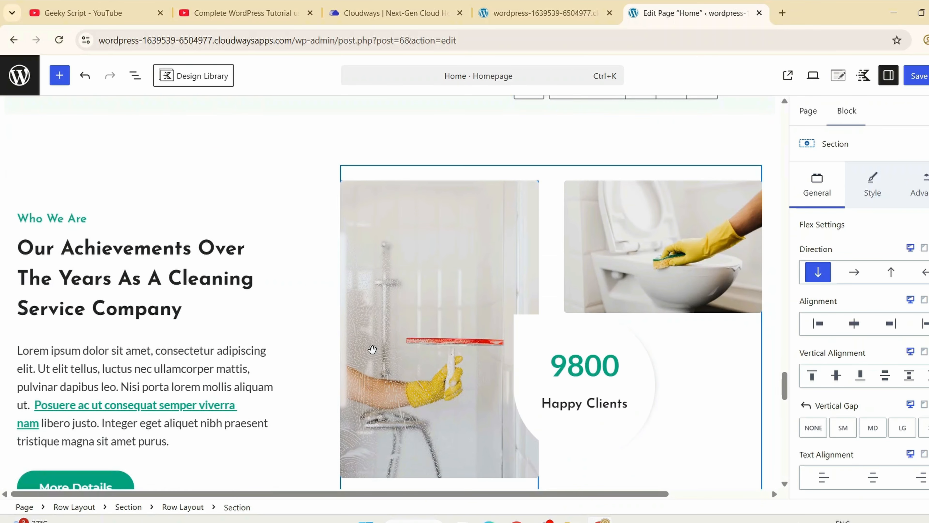
{"action": "scroll", "coordinate": [372, 350], "scroll_direction": "down", "scroll_amount": 2}
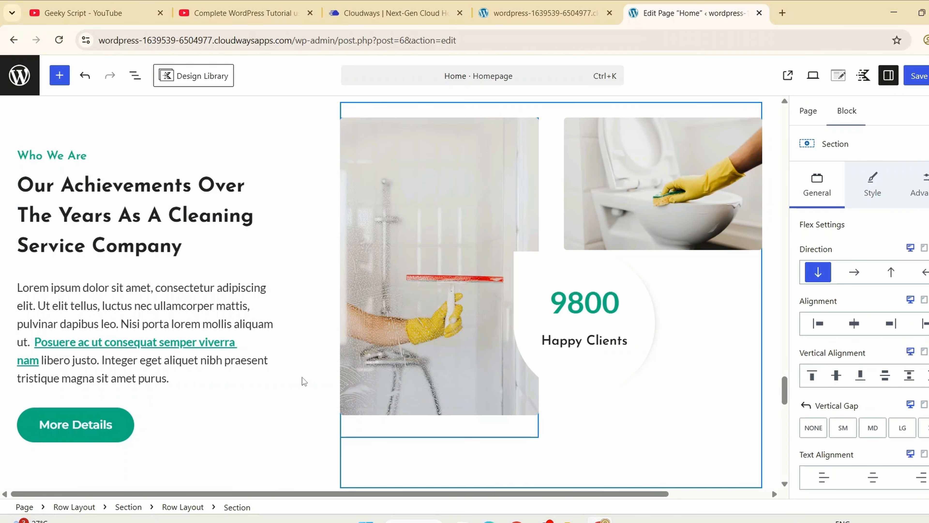
Give the Happy Clients count-up a + number suffix so it reads 9800+
{"action": "left_click", "coordinate": [181, 228]}
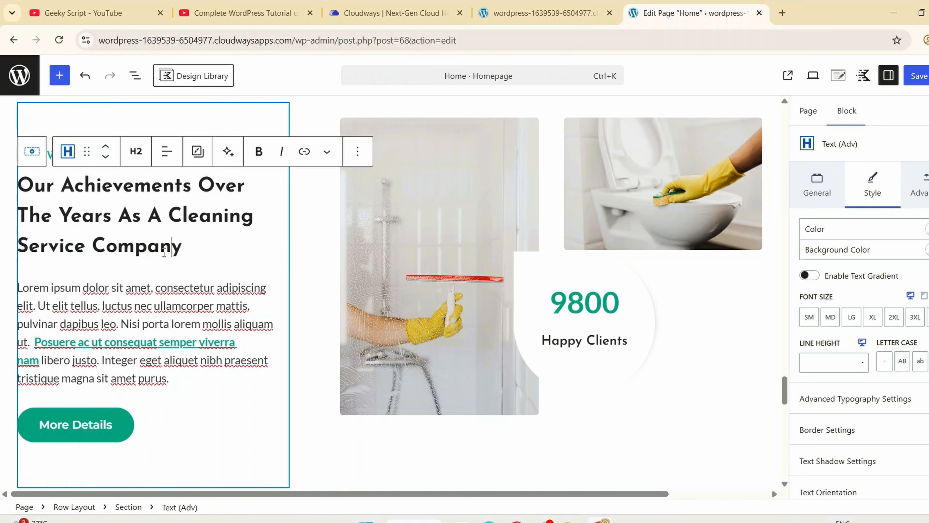
{"action": "left_click_drag", "start_coordinate": [175, 257], "coordinate": [57, 192]}
{"action": "left_click", "coordinate": [89, 307]}
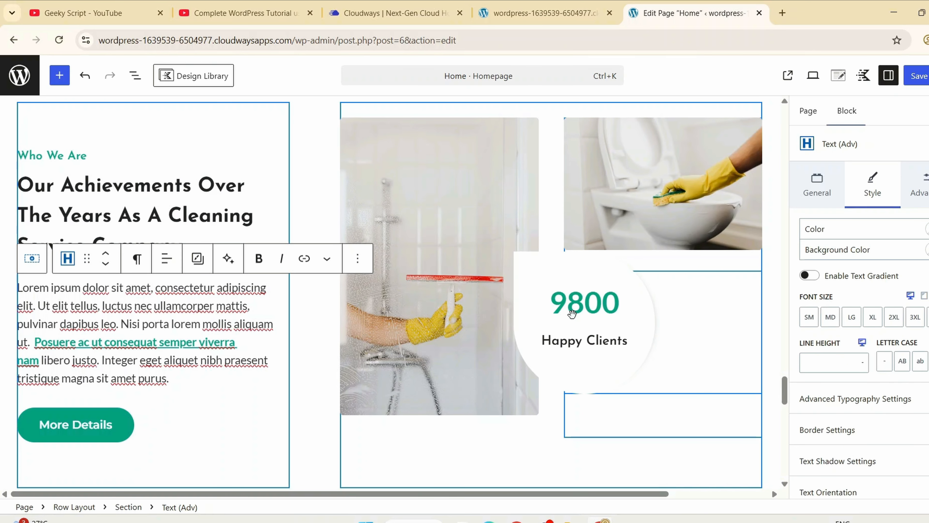
{"action": "left_click", "coordinate": [609, 305]}
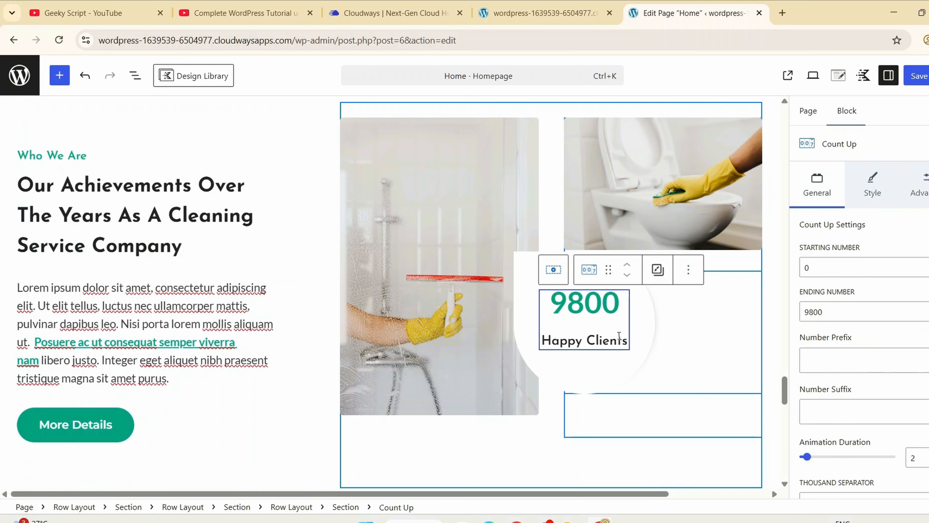
{"action": "left_click", "coordinate": [804, 317]}
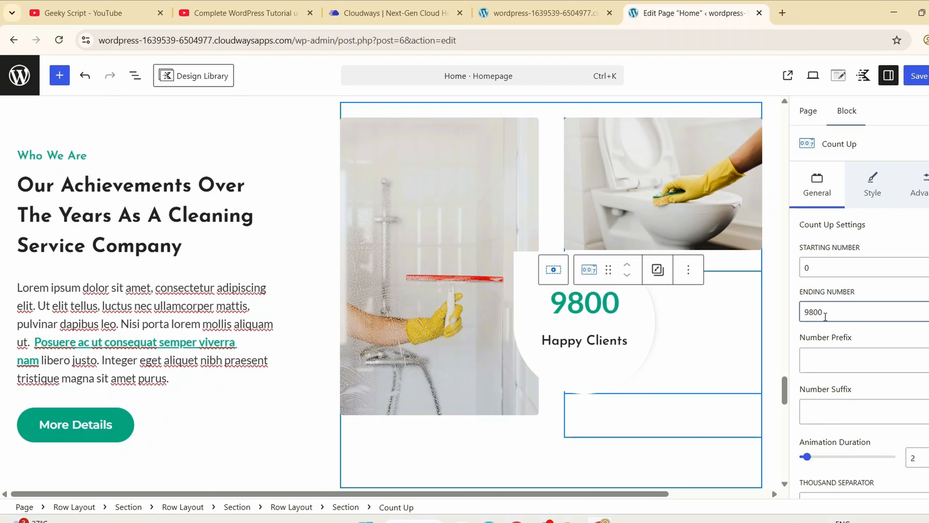
{"action": "left_click", "coordinate": [816, 409]}
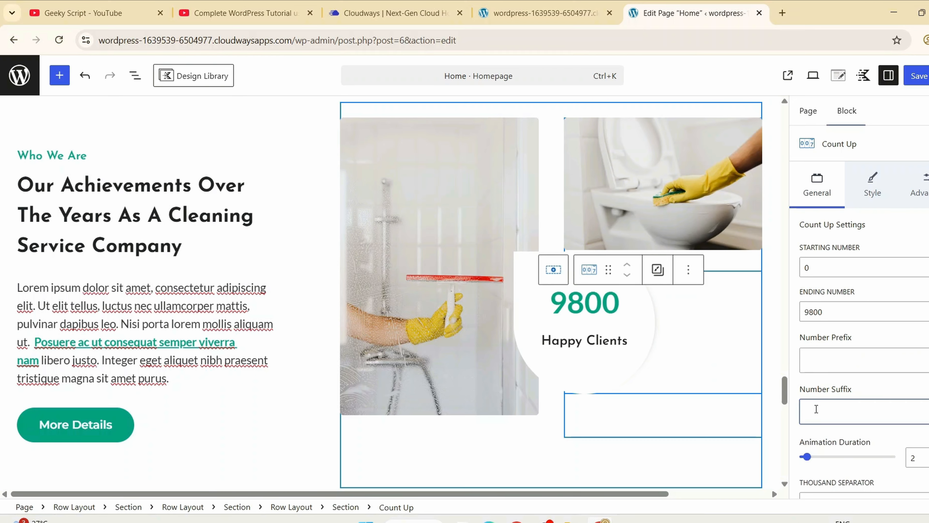
{"action": "type", "text": "+"}
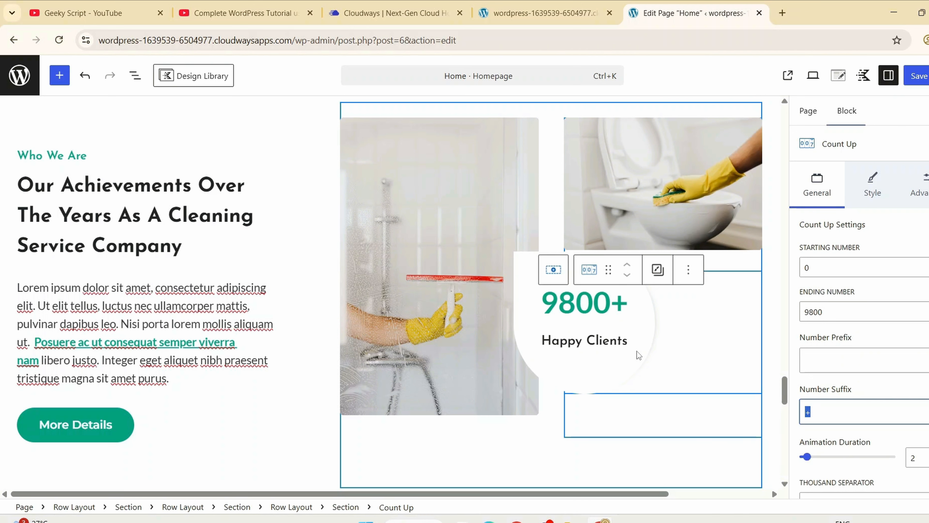
Replace the shower cleaning photo with the nextgen_bg10 trash-bag image
{"action": "left_click", "coordinate": [435, 187]}
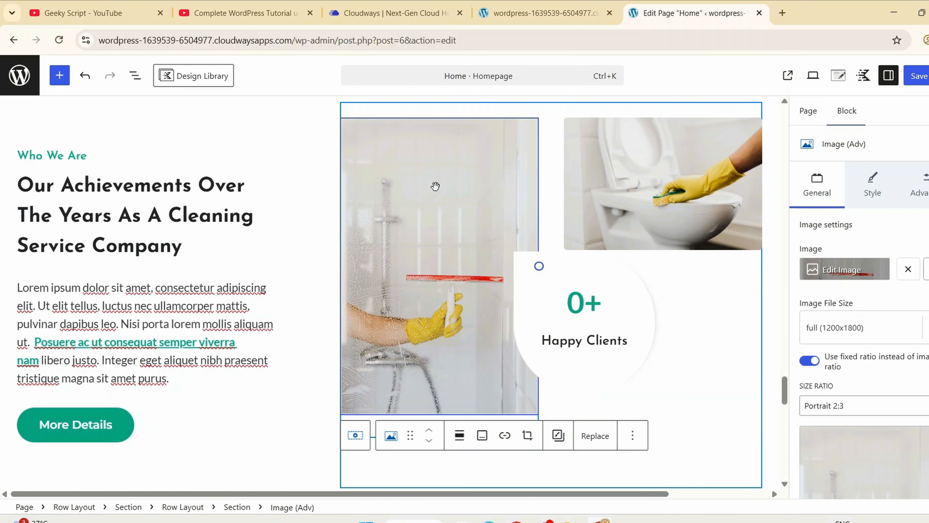
{"action": "left_click", "coordinate": [849, 269]}
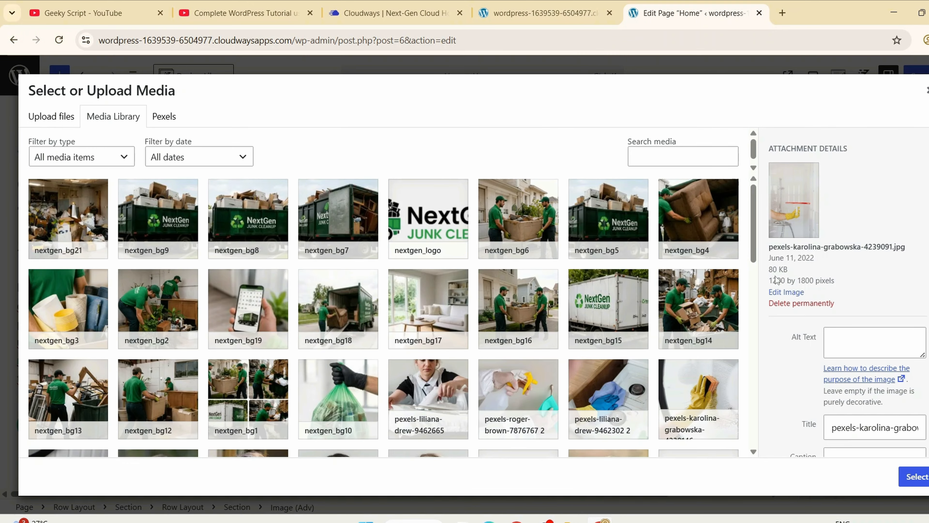
{"action": "left_click", "coordinate": [323, 405]}
{"action": "left_click", "coordinate": [913, 476]}
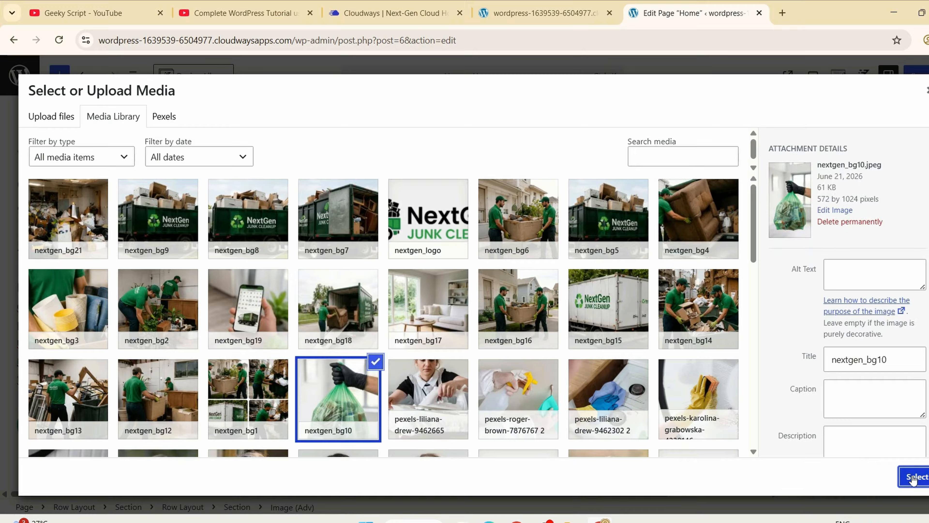
Replace the toilet cleaning photo with the nextgen_bg1 collage image
{"action": "left_click", "coordinate": [849, 272]}
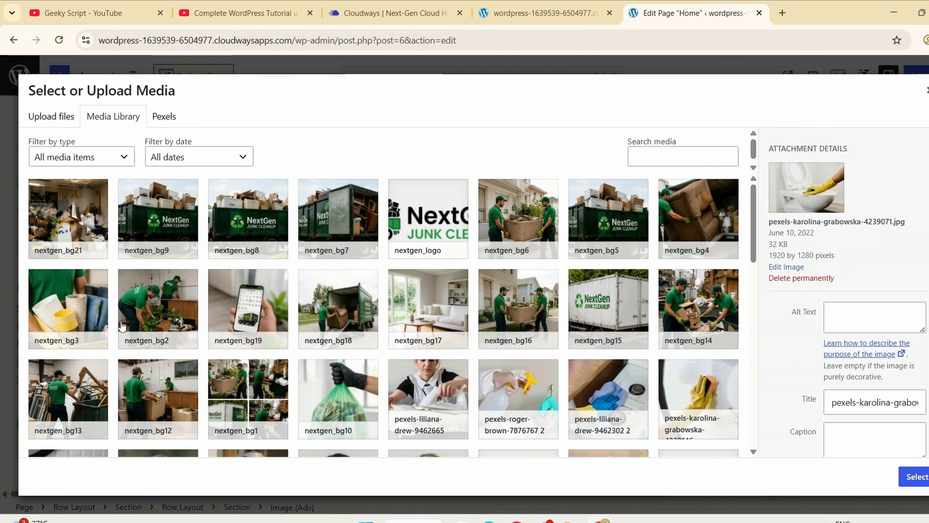
{"action": "left_click", "coordinate": [235, 386]}
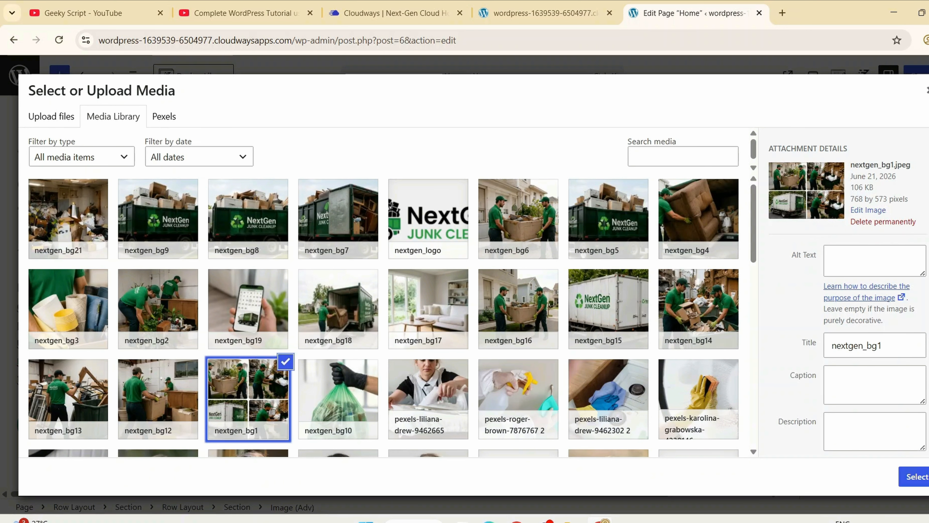
{"action": "left_click", "coordinate": [914, 475]}
{"action": "left_click", "coordinate": [284, 234]}
Insert an empty Row Layout above the testimonials row and open its Kadence Design Library
{"action": "scroll", "coordinate": [720, 259], "scroll_direction": "down", "scroll_amount": 5}
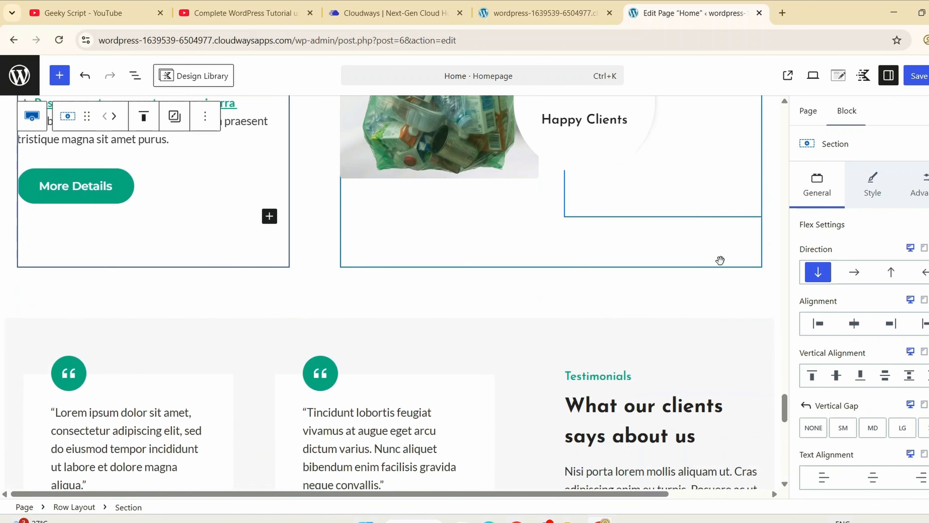
{"action": "scroll", "coordinate": [723, 265], "scroll_direction": "down", "scroll_amount": 4}
{"action": "scroll", "coordinate": [722, 265], "scroll_direction": "up", "scroll_amount": 2}
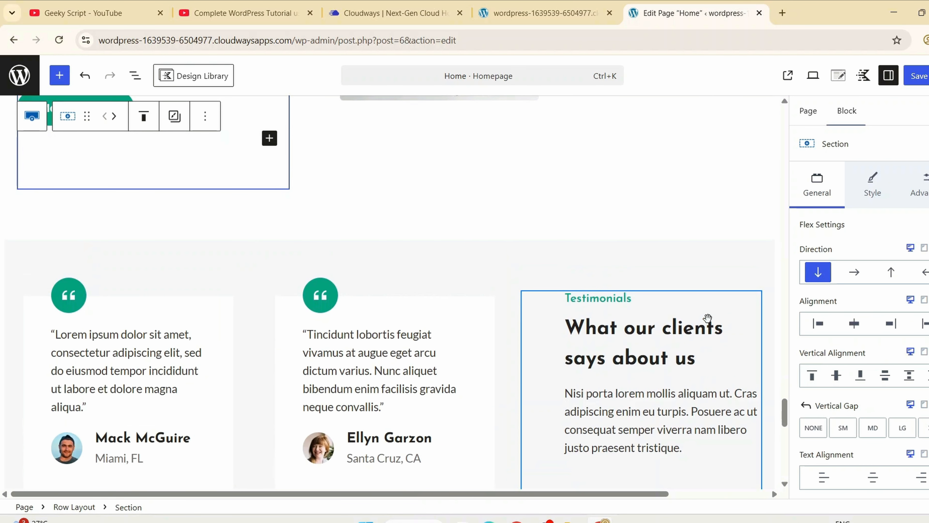
{"action": "scroll", "coordinate": [707, 319], "scroll_direction": "up", "scroll_amount": 3}
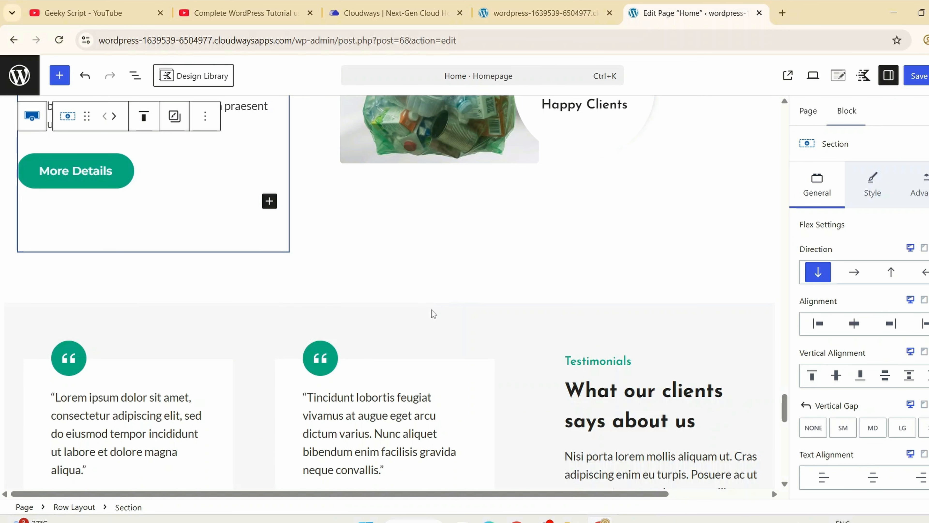
{"action": "left_click", "coordinate": [431, 328]}
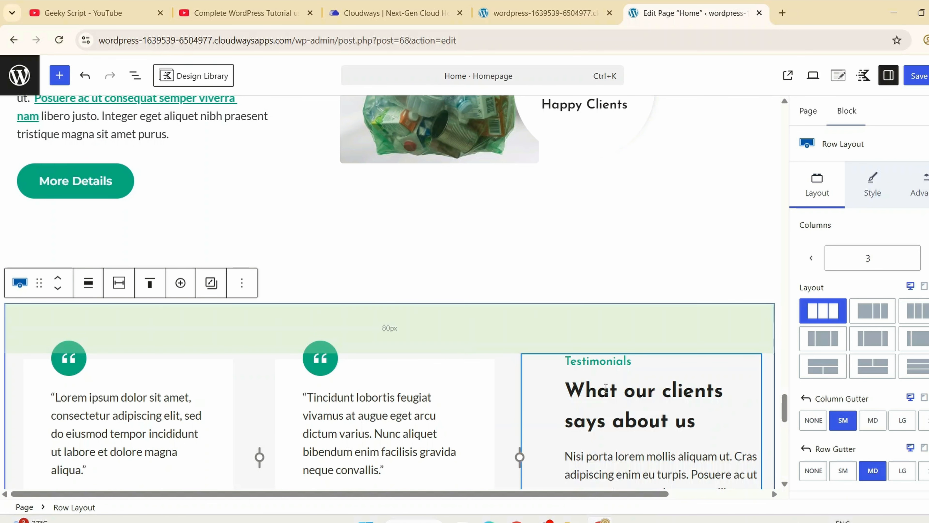
{"action": "left_click", "coordinate": [60, 75]}
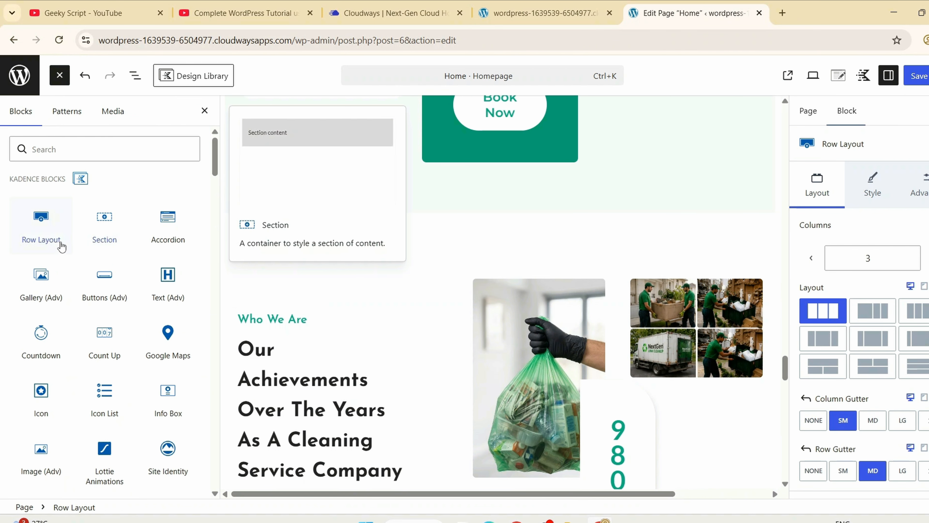
{"action": "left_click_drag", "start_coordinate": [55, 234], "coordinate": [457, 324]}
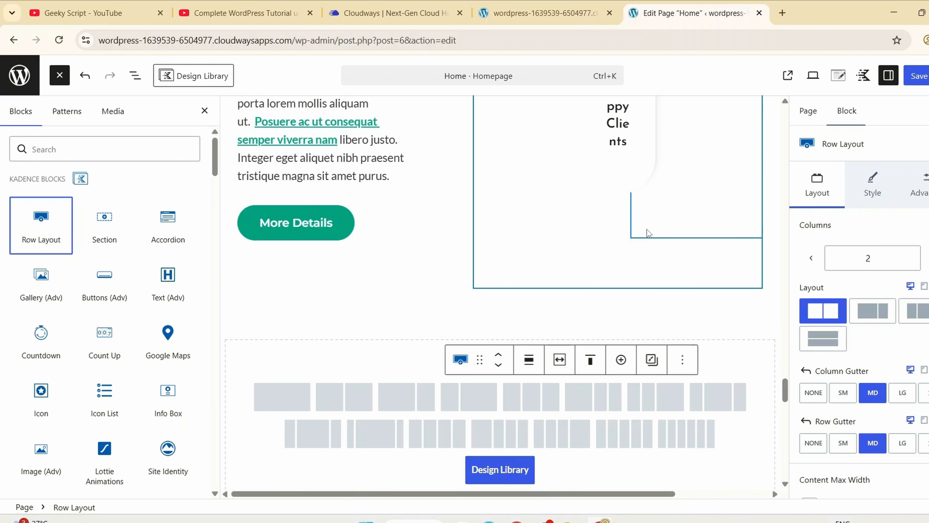
{"action": "scroll", "coordinate": [424, 327], "scroll_direction": "down", "scroll_amount": 3}
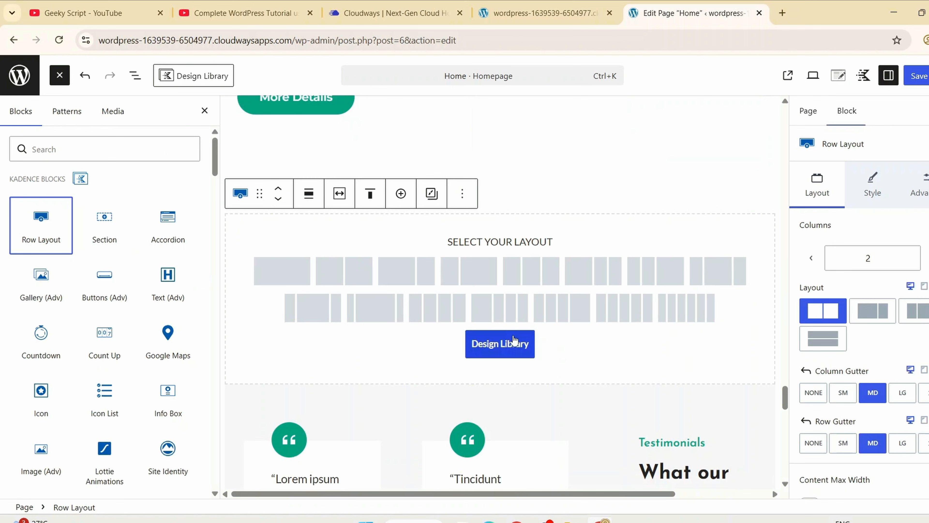
{"action": "left_click", "coordinate": [496, 346]}
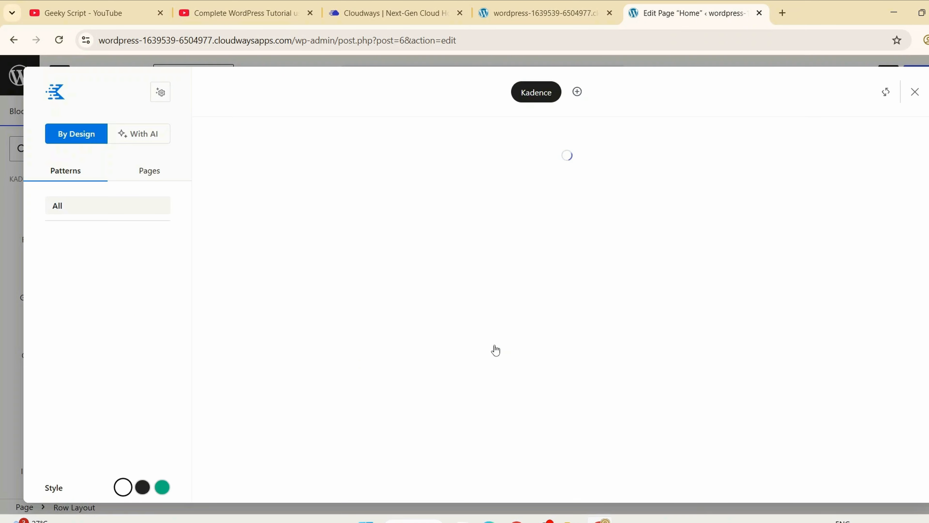
Filter Kadence patterns to Testimonials and insert Testimonials 27 into the new row
{"action": "scroll", "coordinate": [57, 279], "scroll_direction": "down", "scroll_amount": 6}
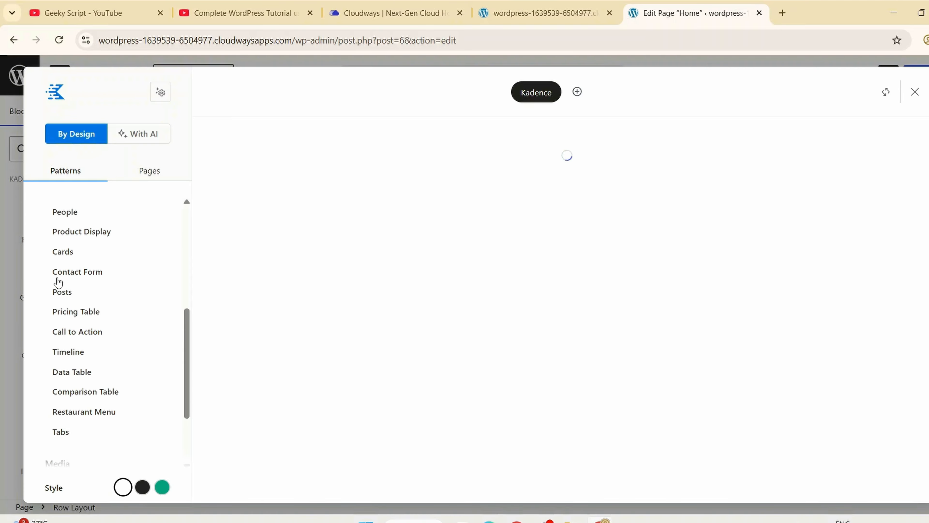
{"action": "scroll", "coordinate": [73, 290], "scroll_direction": "down", "scroll_amount": 3}
{"action": "scroll", "coordinate": [113, 373], "scroll_direction": "up", "scroll_amount": 7}
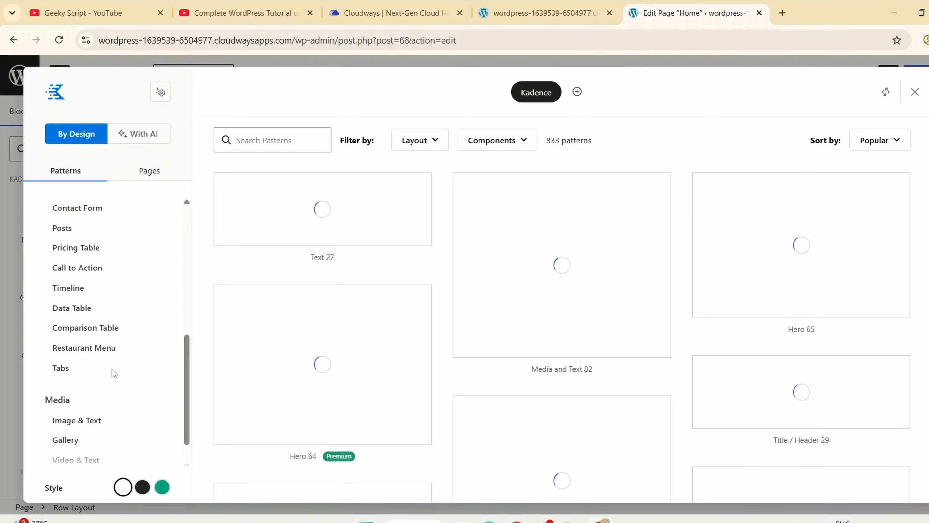
{"action": "scroll", "coordinate": [112, 375], "scroll_direction": "up", "scroll_amount": 3}
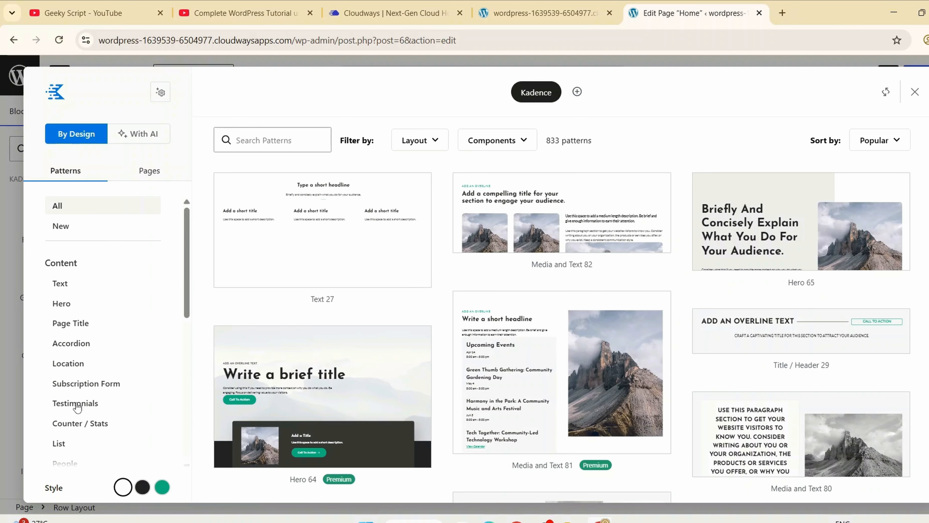
{"action": "left_click", "coordinate": [76, 403]}
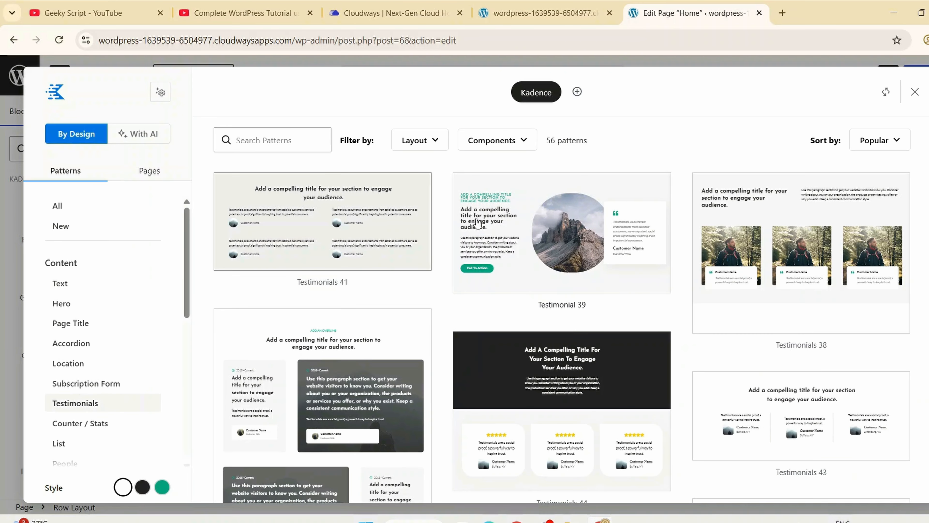
{"action": "scroll", "coordinate": [768, 256], "scroll_direction": "down", "scroll_amount": 10}
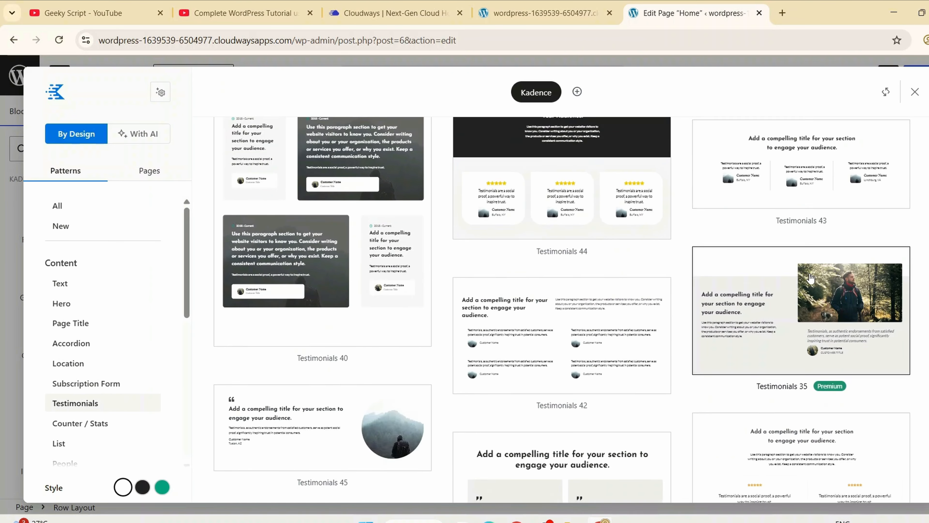
{"action": "scroll", "coordinate": [809, 279], "scroll_direction": "down", "scroll_amount": 3}
{"action": "scroll", "coordinate": [642, 375], "scroll_direction": "down", "scroll_amount": 3}
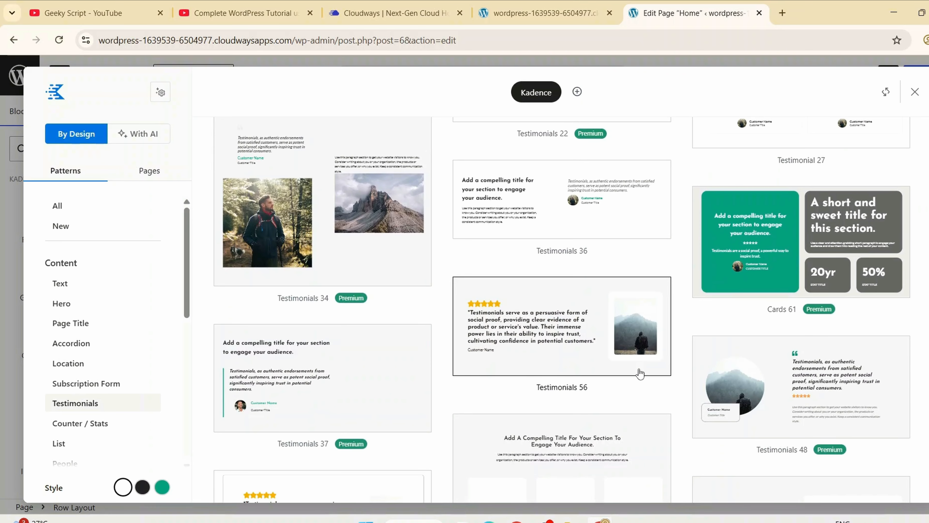
{"action": "scroll", "coordinate": [640, 373], "scroll_direction": "down", "scroll_amount": 10}
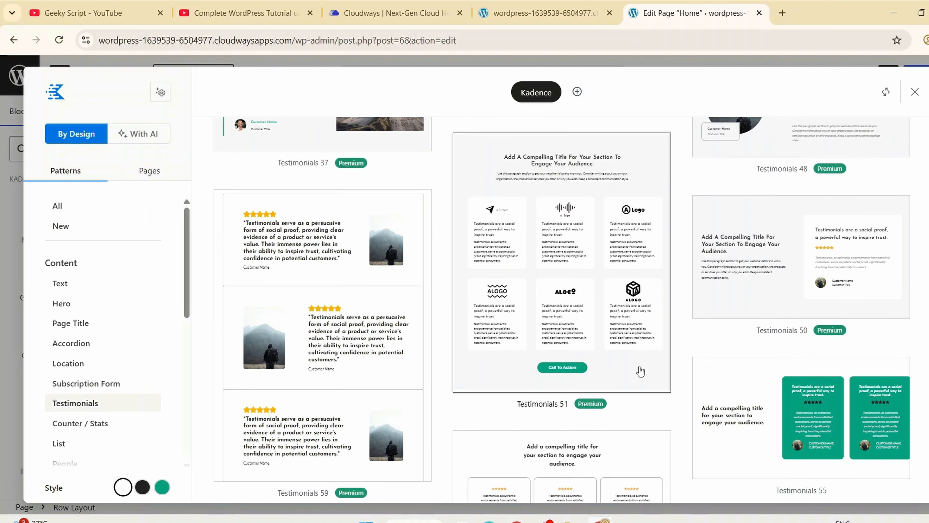
{"action": "scroll", "coordinate": [639, 371], "scroll_direction": "down", "scroll_amount": 10}
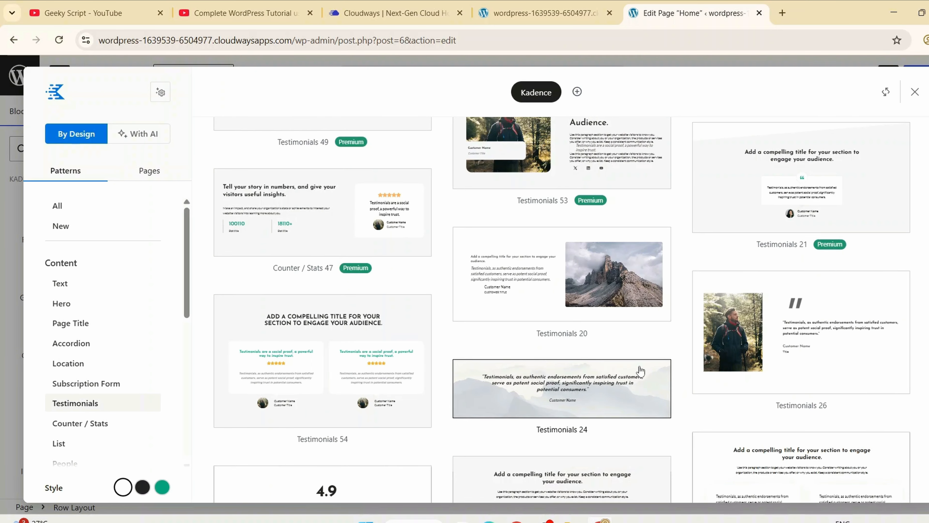
{"action": "scroll", "coordinate": [641, 371], "scroll_direction": "down", "scroll_amount": 5}
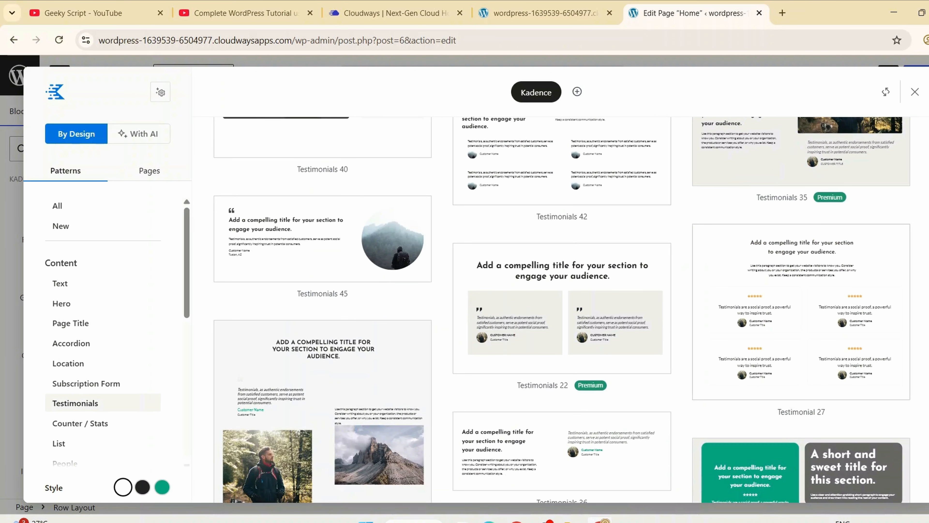
{"action": "left_click", "coordinate": [827, 338]}
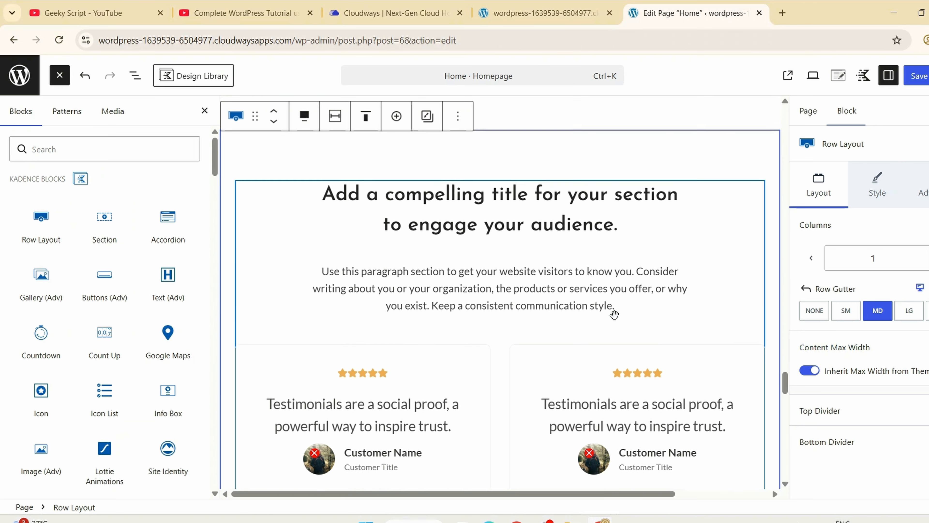
Replace the first card's Customer Name placeholder with the customer's name
{"action": "scroll", "coordinate": [614, 314], "scroll_direction": "up", "scroll_amount": 2}
{"action": "scroll", "coordinate": [579, 259], "scroll_direction": "down", "scroll_amount": 5}
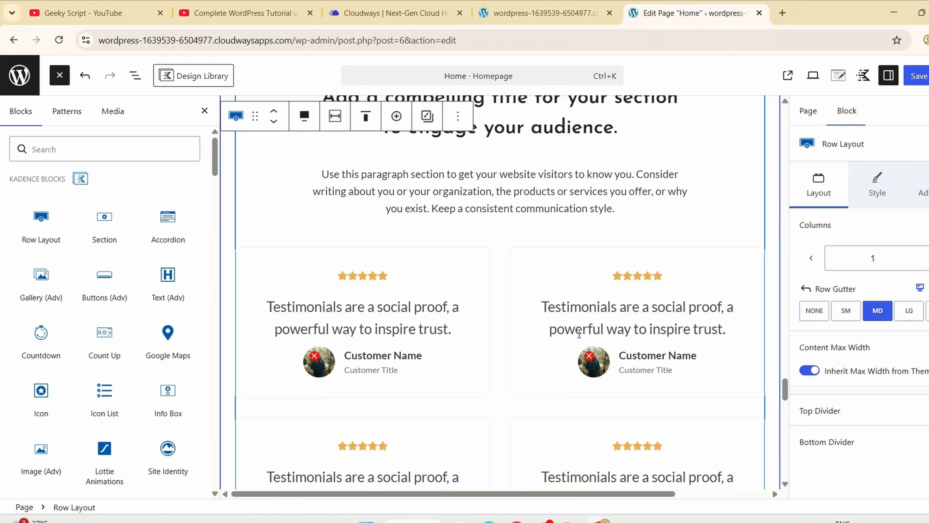
{"action": "scroll", "coordinate": [423, 244], "scroll_direction": "down", "scroll_amount": 2}
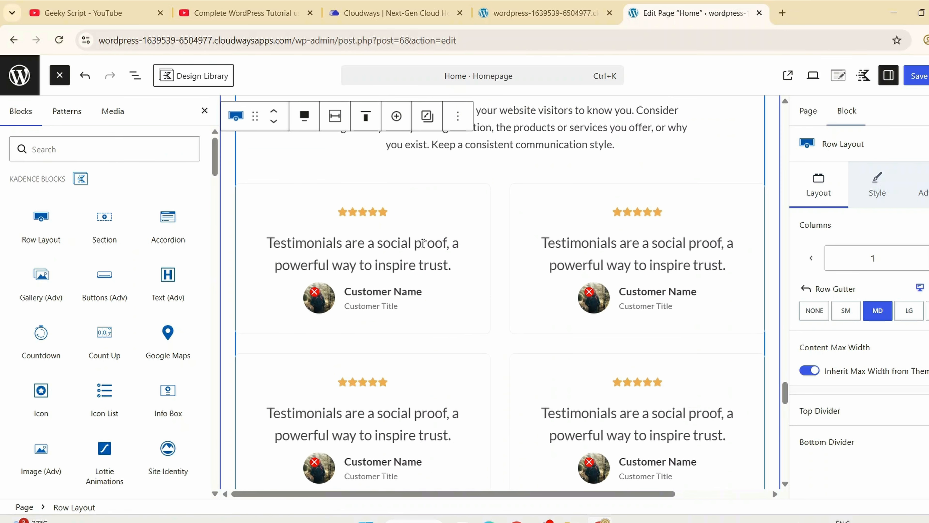
{"action": "left_click", "coordinate": [391, 248]}
{"action": "left_click_drag", "start_coordinate": [273, 243], "coordinate": [454, 262]}
{"action": "left_click", "coordinate": [408, 264]}
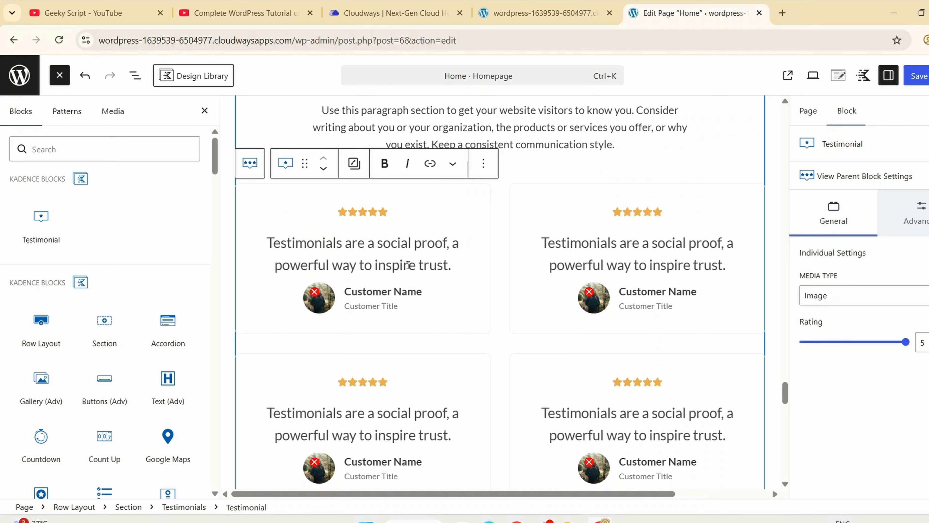
{"action": "triple_click", "coordinate": [373, 291]}
{"action": "type", "text": "Mark"}
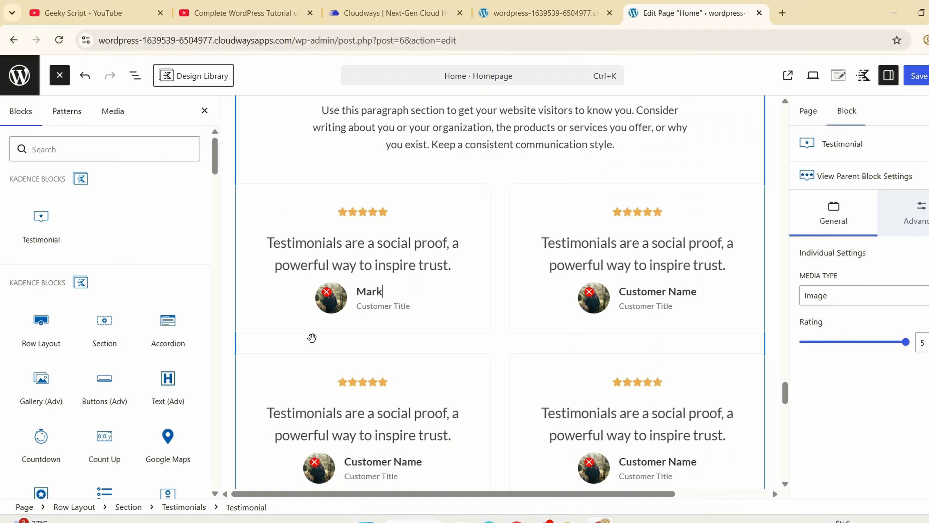
Set barista-3 as the first testimonial's avatar and save the page
{"action": "left_click", "coordinate": [326, 308]}
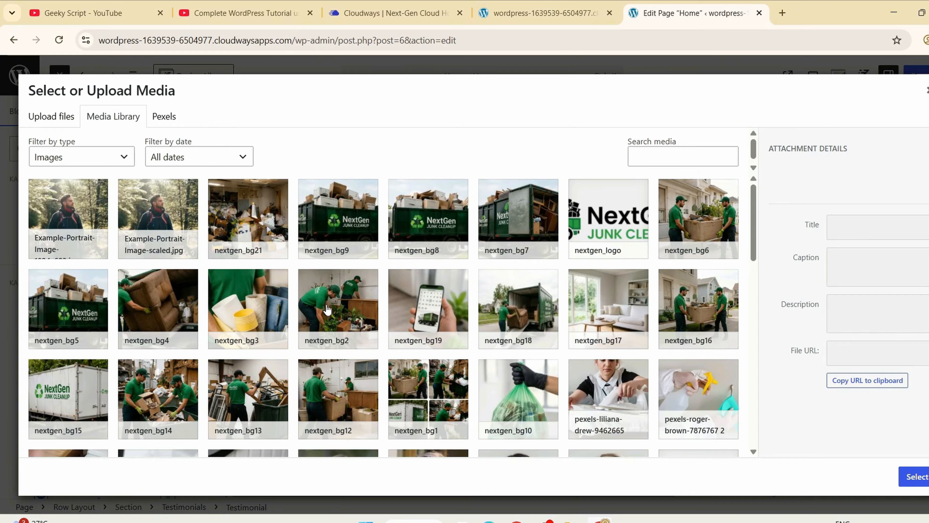
{"action": "scroll", "coordinate": [327, 312], "scroll_direction": "down", "scroll_amount": 8}
{"action": "scroll", "coordinate": [403, 305], "scroll_direction": "up", "scroll_amount": 3}
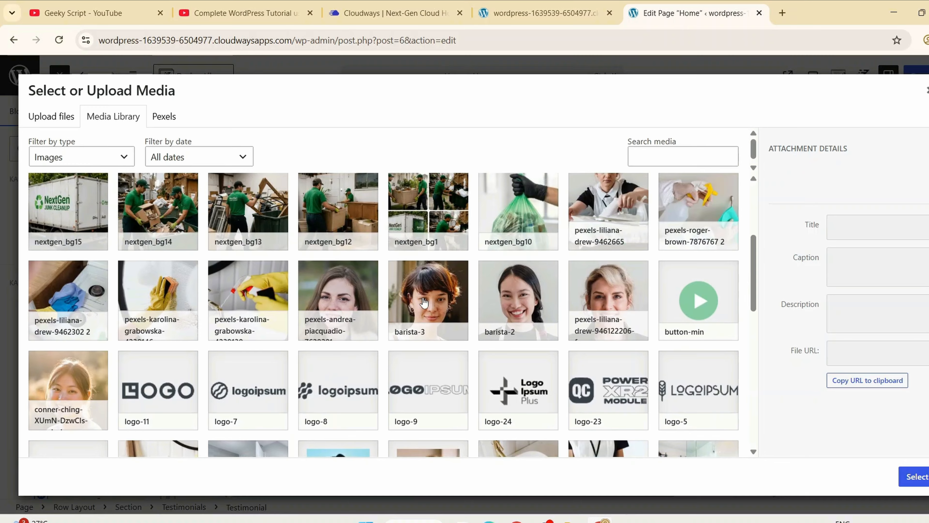
{"action": "left_click", "coordinate": [433, 298]}
{"action": "left_click", "coordinate": [915, 477]}
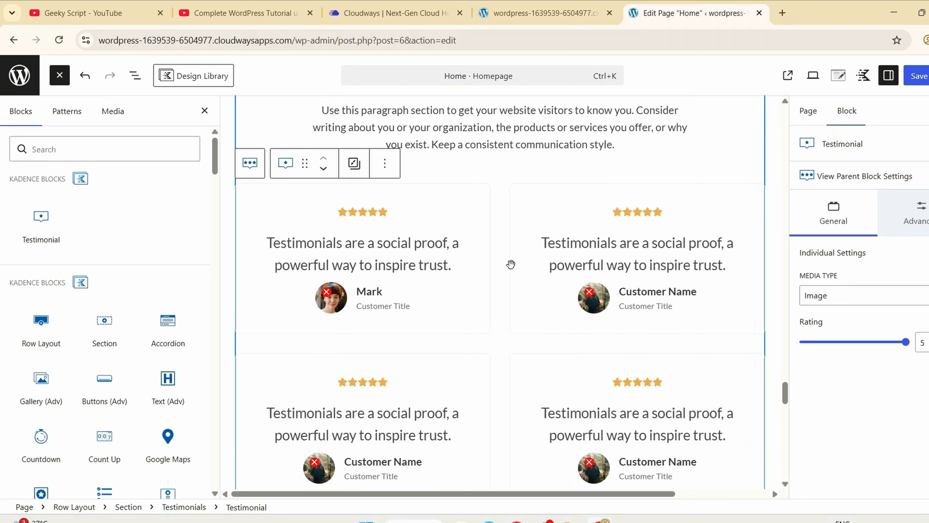
{"action": "scroll", "coordinate": [713, 373], "scroll_direction": "down", "scroll_amount": 2}
{"action": "scroll", "coordinate": [405, 373], "scroll_direction": "up", "scroll_amount": 6}
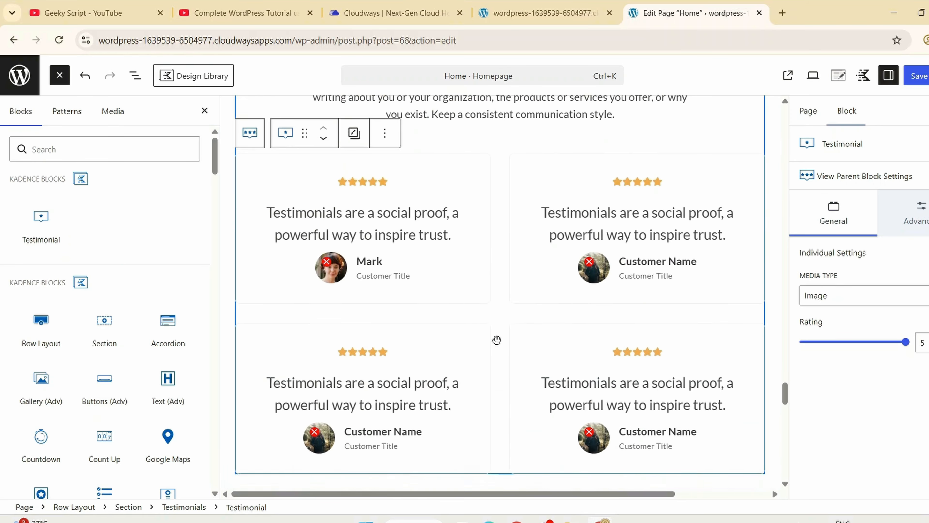
{"action": "left_click", "coordinate": [919, 76]}
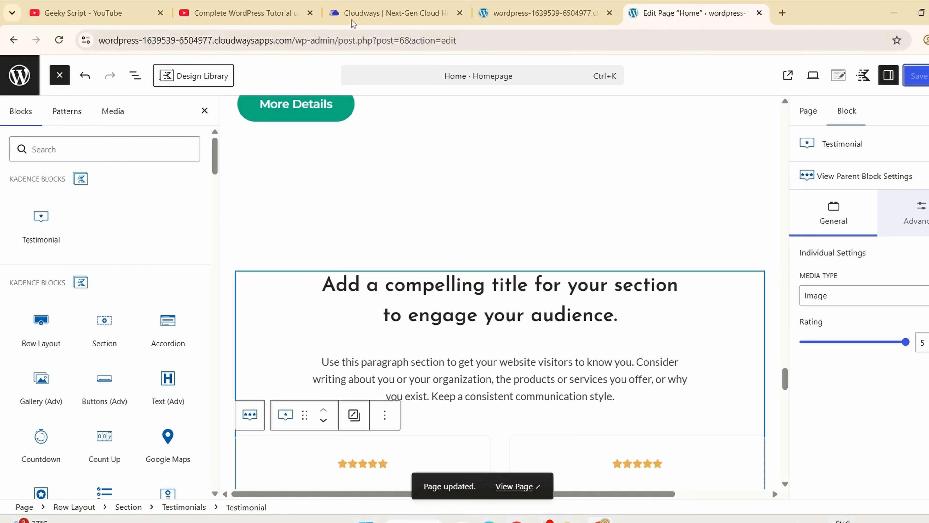
On the live site, review the pricing, achievements and new testimonials sections
{"action": "left_click", "coordinate": [552, 11]}
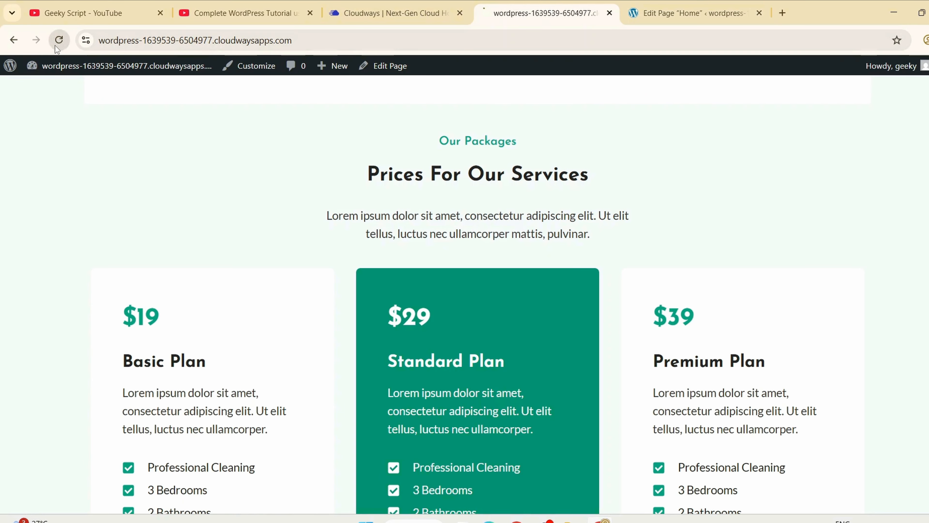
{"action": "left_click_drag", "start_coordinate": [112, 135], "coordinate": [746, 339]}
{"action": "left_click", "coordinate": [810, 406]}
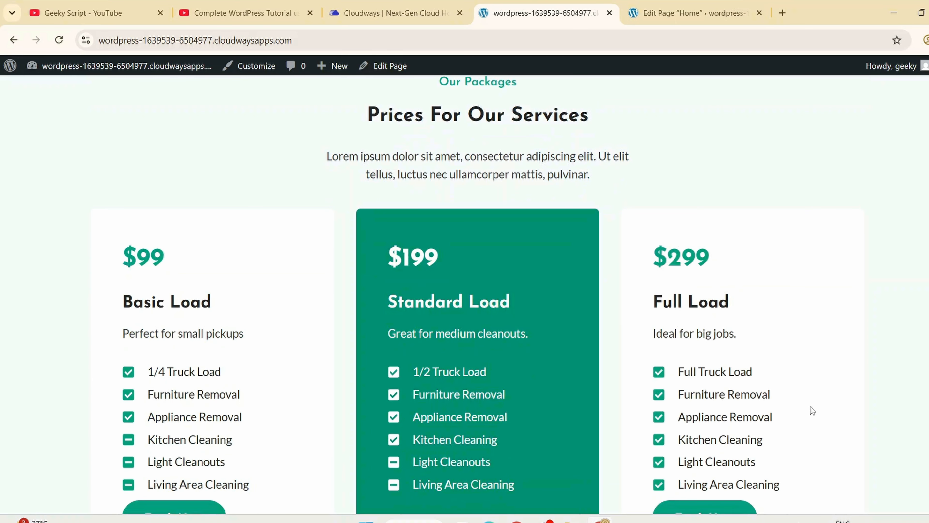
{"action": "scroll", "coordinate": [809, 407], "scroll_direction": "down", "scroll_amount": 10}
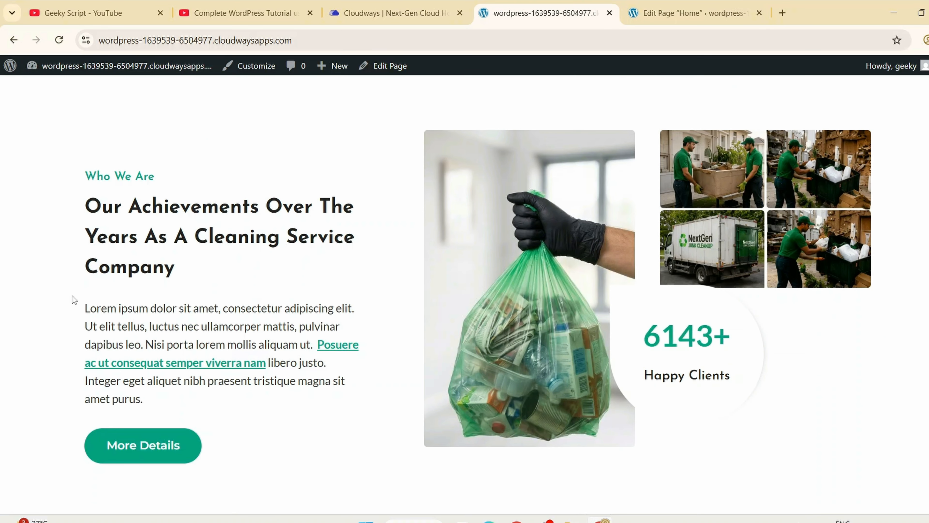
{"action": "left_click_drag", "start_coordinate": [104, 207], "coordinate": [742, 397]}
{"action": "left_click", "coordinate": [888, 416]}
{"action": "scroll", "coordinate": [878, 406], "scroll_direction": "down", "scroll_amount": 2}
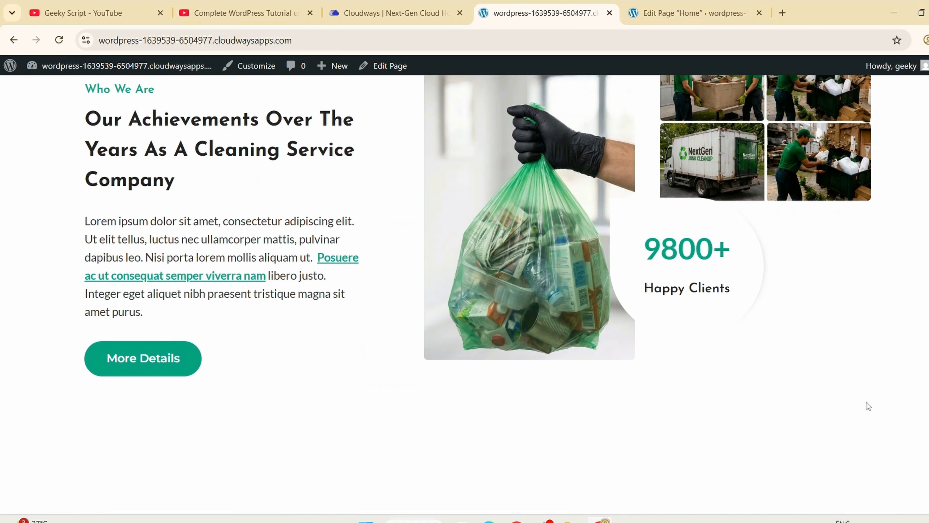
{"action": "scroll", "coordinate": [865, 401], "scroll_direction": "down", "scroll_amount": 8}
{"action": "scroll", "coordinate": [863, 402], "scroll_direction": "down", "scroll_amount": 2}
{"action": "scroll", "coordinate": [863, 401], "scroll_direction": "up", "scroll_amount": 1}
{"action": "left_click_drag", "start_coordinate": [172, 141], "coordinate": [851, 296]}
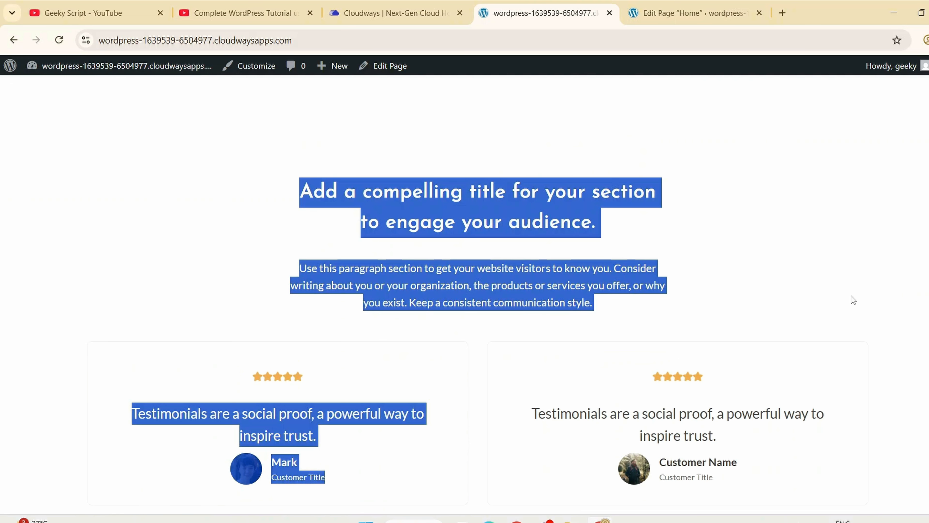
{"action": "left_click", "coordinate": [851, 295]}
Review the new testimonial cards and the older testimonials section further down the live page
{"action": "scroll", "coordinate": [740, 292], "scroll_direction": "down", "scroll_amount": 4}
{"action": "left_click_drag", "start_coordinate": [194, 228], "coordinate": [636, 365]}
{"action": "left_click", "coordinate": [820, 373]}
{"action": "scroll", "coordinate": [820, 373], "scroll_direction": "down", "scroll_amount": 5}
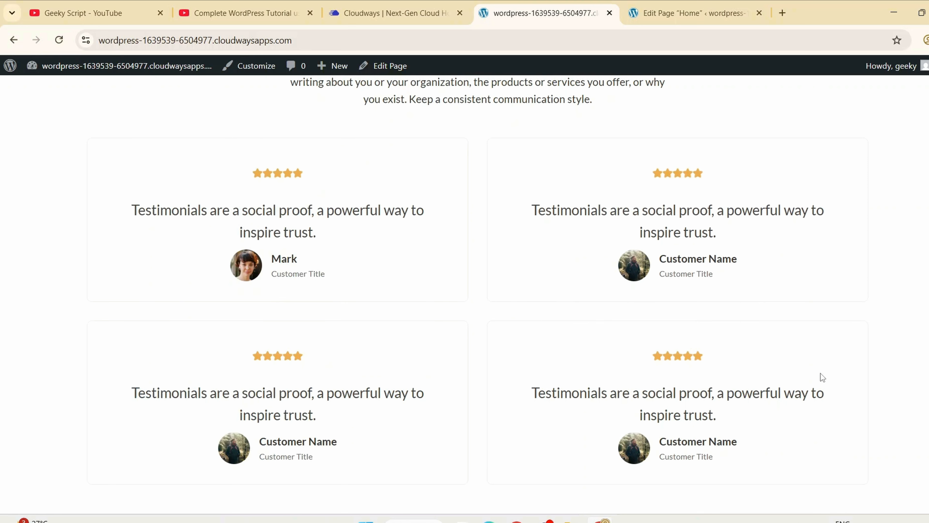
{"action": "scroll", "coordinate": [701, 394], "scroll_direction": "up", "scroll_amount": 5}
{"action": "scroll", "coordinate": [701, 395], "scroll_direction": "up", "scroll_amount": 4}
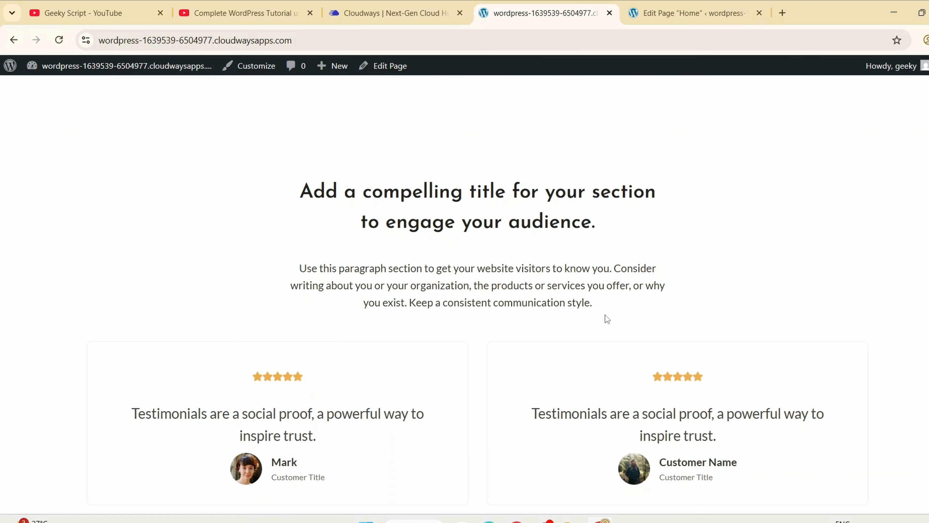
{"action": "scroll", "coordinate": [607, 319], "scroll_direction": "down", "scroll_amount": 5}
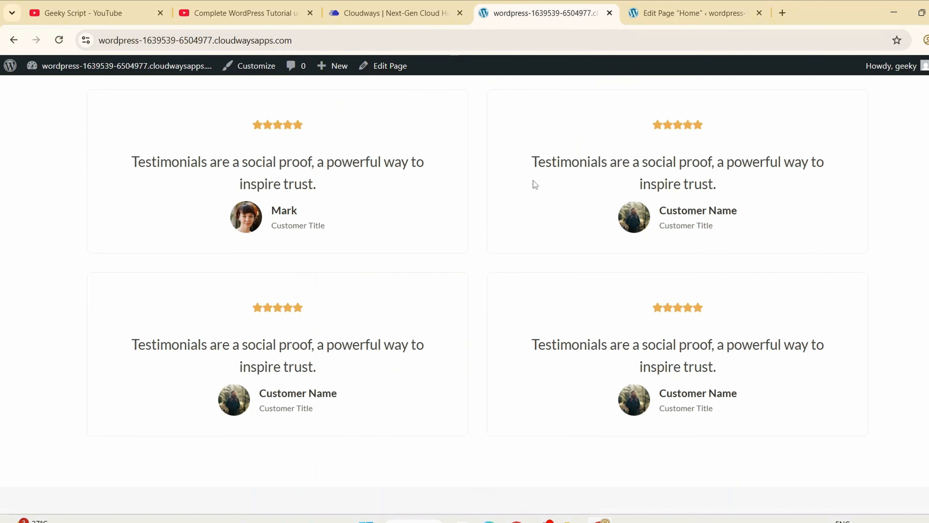
{"action": "scroll", "coordinate": [534, 187], "scroll_direction": "down", "scroll_amount": 4}
{"action": "scroll", "coordinate": [417, 337], "scroll_direction": "down", "scroll_amount": 4}
{"action": "left_click_drag", "start_coordinate": [65, 153], "coordinate": [861, 370]}
{"action": "left_click", "coordinate": [107, 159]}
{"action": "left_click_drag", "start_coordinate": [62, 127], "coordinate": [918, 367]}
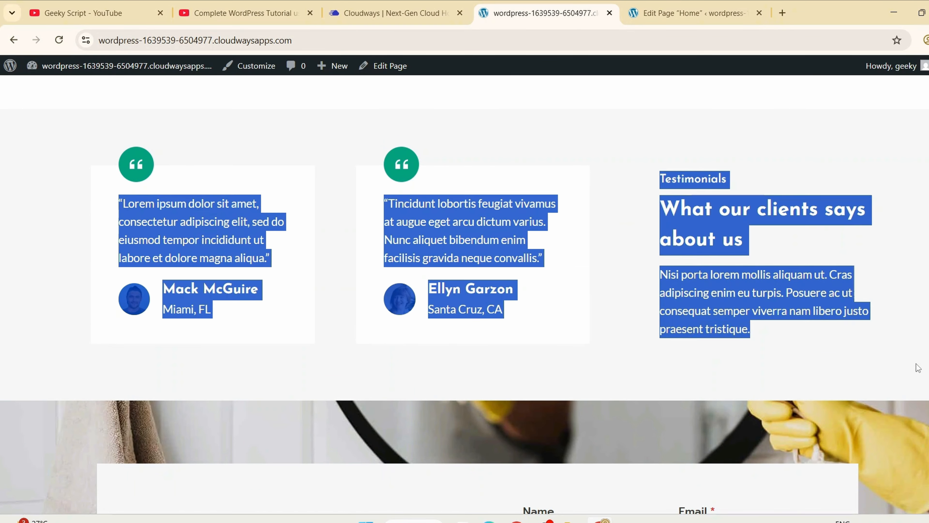
{"action": "left_click", "coordinate": [770, 378]}
Back in the editor, select the old 'What our clients says about us' row
{"action": "left_click", "coordinate": [691, 13]}
{"action": "scroll", "coordinate": [601, 263], "scroll_direction": "down", "scroll_amount": 5}
{"action": "scroll", "coordinate": [601, 263], "scroll_direction": "down", "scroll_amount": 4}
{"action": "left_click", "coordinate": [522, 256]}
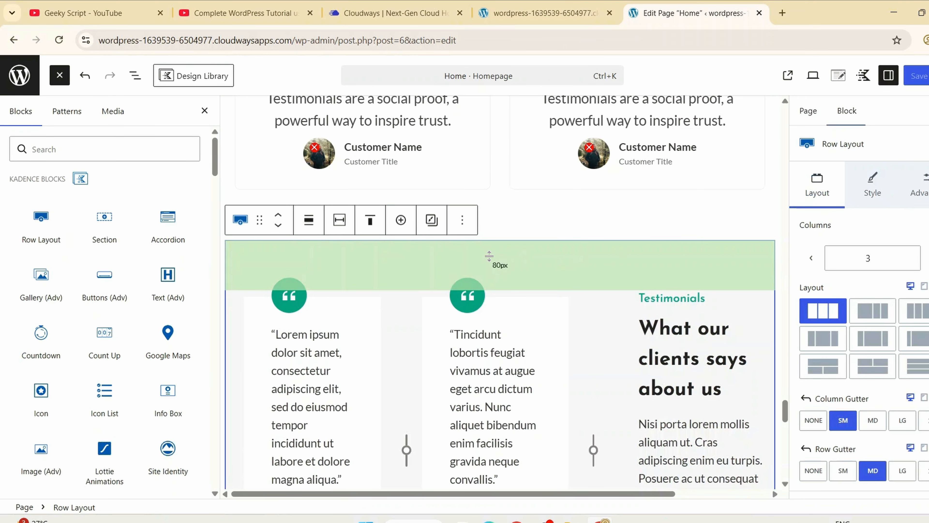
Delete the old 'What our clients says about us' testimonials row from its Options menu
{"action": "scroll", "coordinate": [626, 389], "scroll_direction": "down", "scroll_amount": 2}
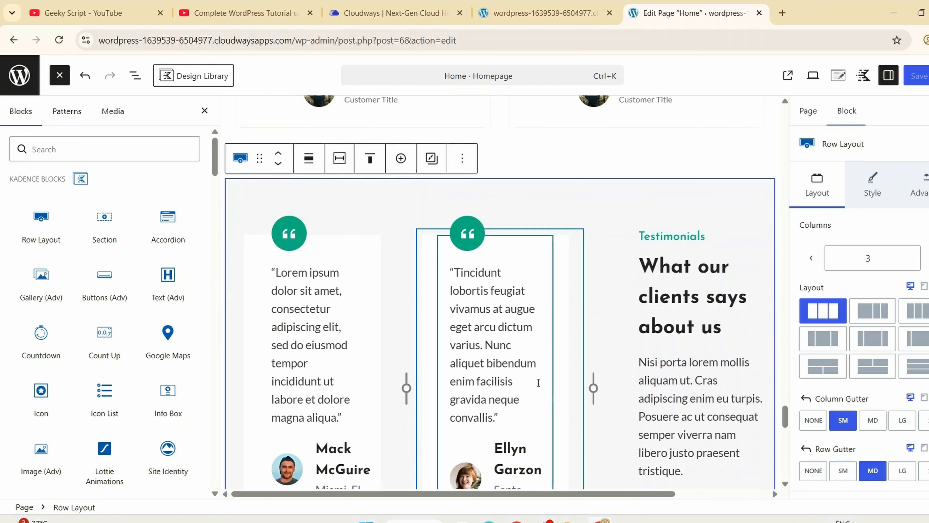
{"action": "scroll", "coordinate": [625, 389], "scroll_direction": "up", "scroll_amount": 2}
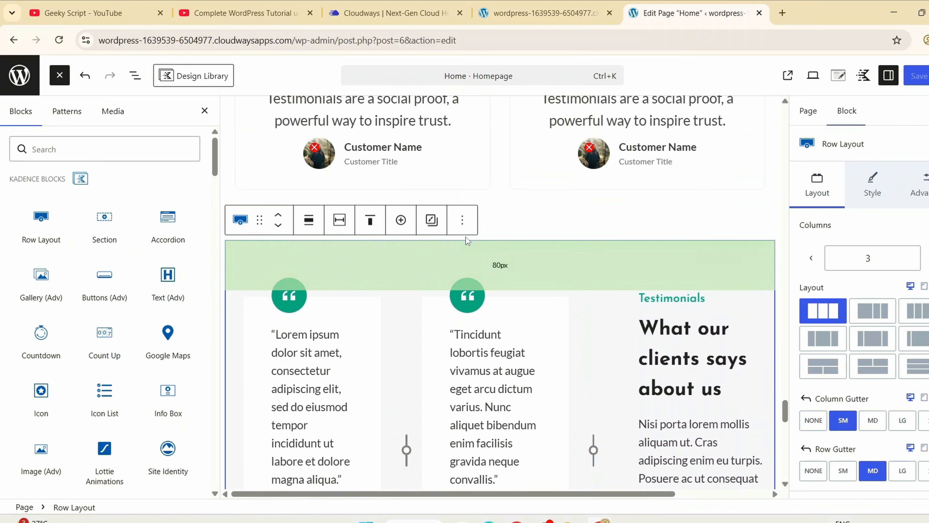
{"action": "left_click", "coordinate": [463, 221]}
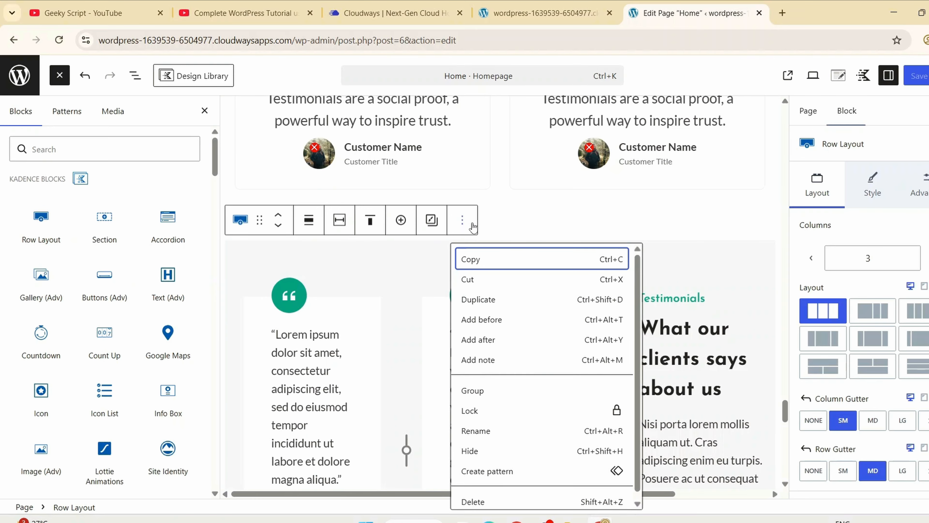
{"action": "left_click", "coordinate": [474, 503]}
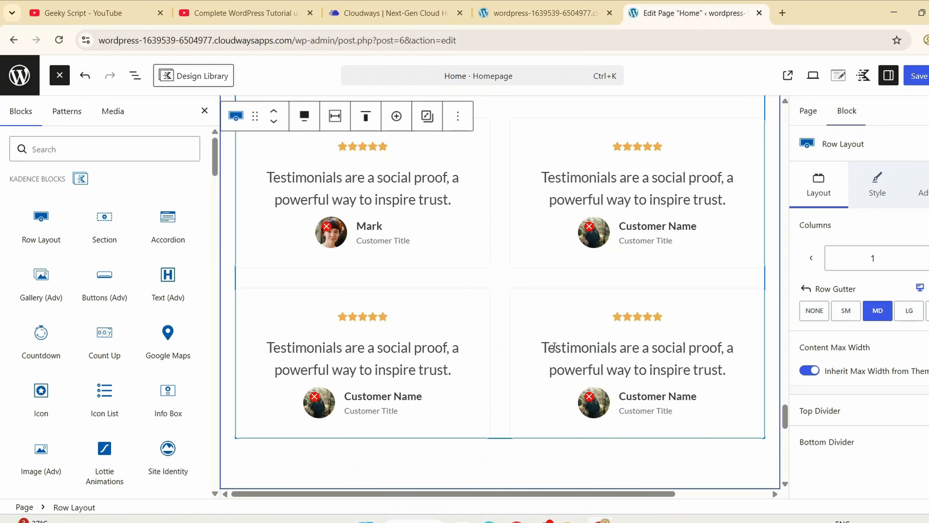
Save the Home page and bring up the live site tab
{"action": "scroll", "coordinate": [531, 365], "scroll_direction": "down", "scroll_amount": 3}
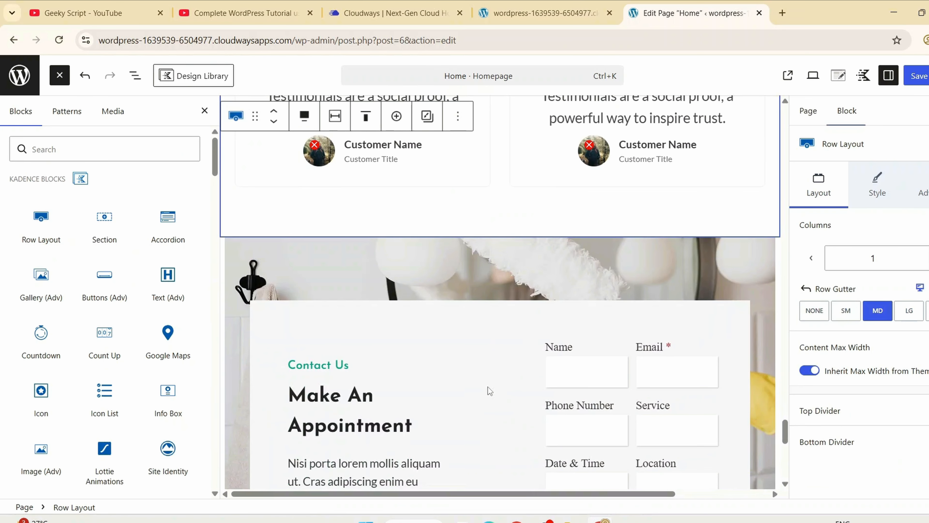
{"action": "left_click", "coordinate": [912, 76]}
{"action": "left_click", "coordinate": [545, 13]}
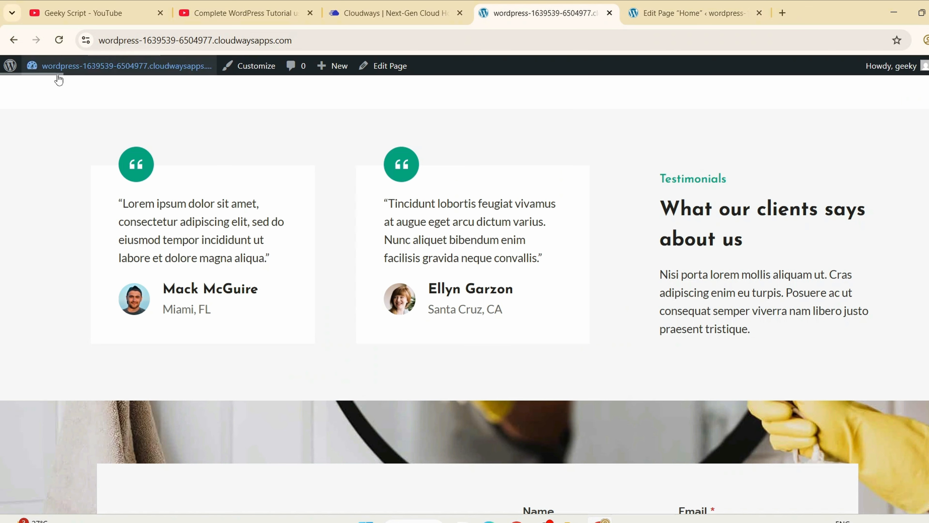
Reload the live homepage, scroll to the appointment form, then return to the page editor
{"action": "left_click", "coordinate": [62, 42]}
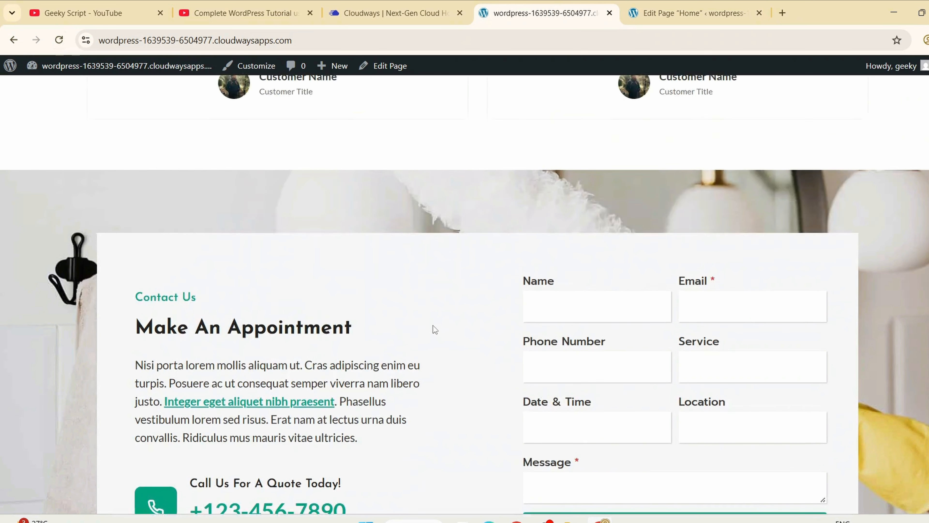
{"action": "scroll", "coordinate": [506, 304], "scroll_direction": "down", "scroll_amount": 5}
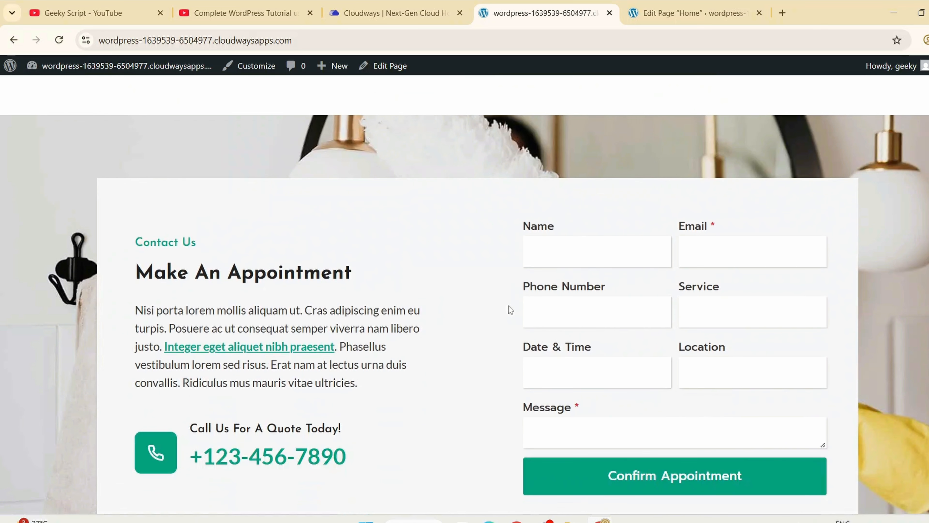
{"action": "left_click", "coordinate": [692, 13]}
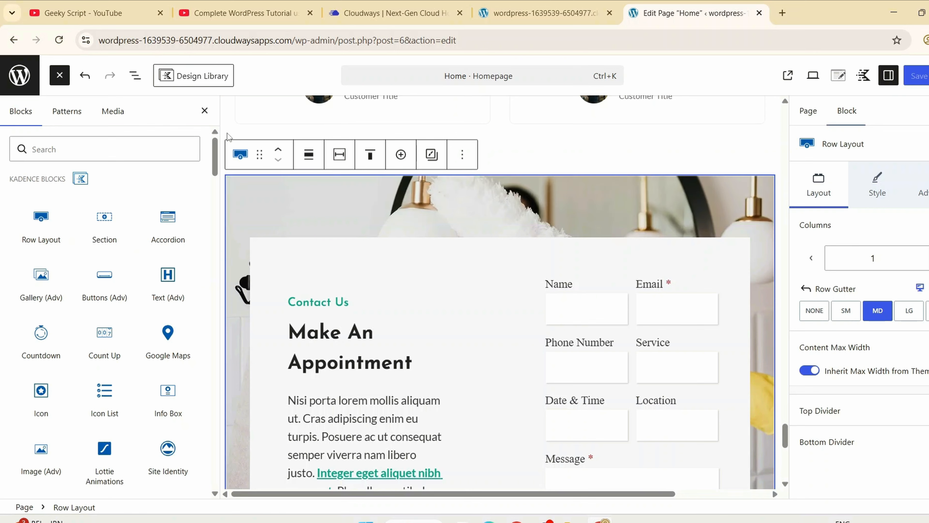
Set the Make An Appointment row's background image to the nextgen_bg8 junk truck photo
{"action": "left_click", "coordinate": [204, 110]}
{"action": "scroll", "coordinate": [480, 286], "scroll_direction": "down", "scroll_amount": 8}
{"action": "scroll", "coordinate": [480, 285], "scroll_direction": "up", "scroll_amount": 8}
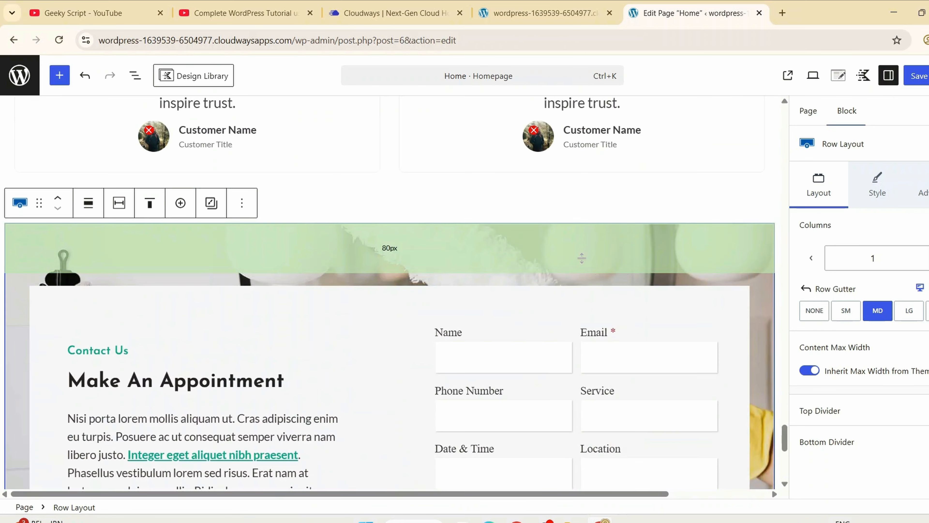
{"action": "left_click", "coordinate": [880, 183]}
{"action": "scroll", "coordinate": [881, 181], "scroll_direction": "down", "scroll_amount": 3}
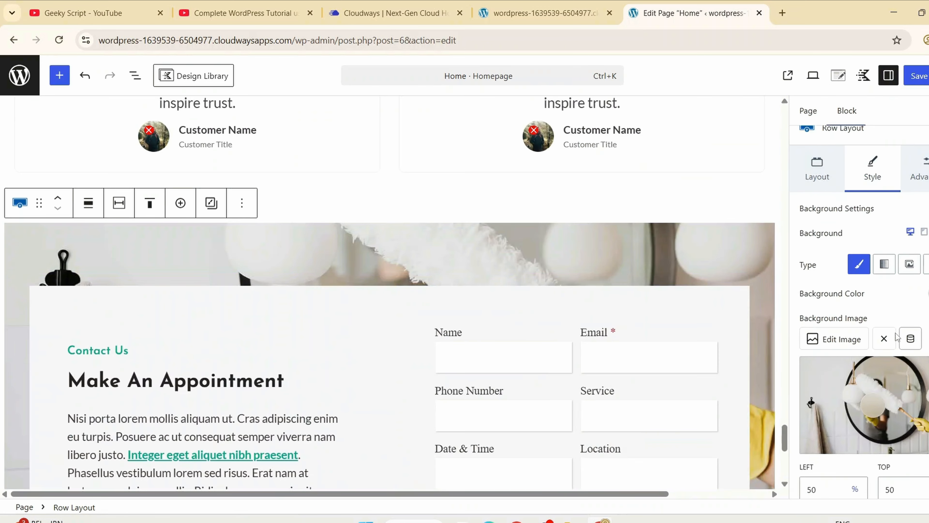
{"action": "left_click", "coordinate": [828, 237]}
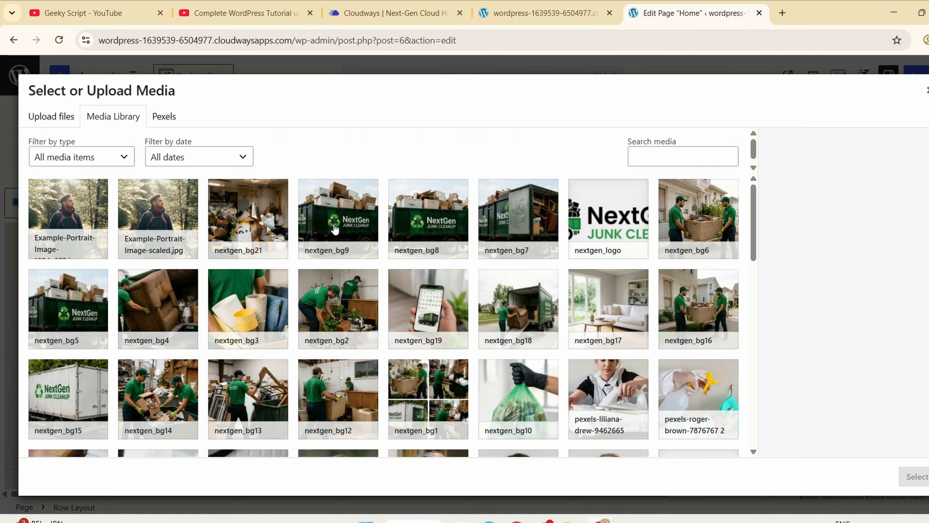
{"action": "left_click", "coordinate": [428, 220]}
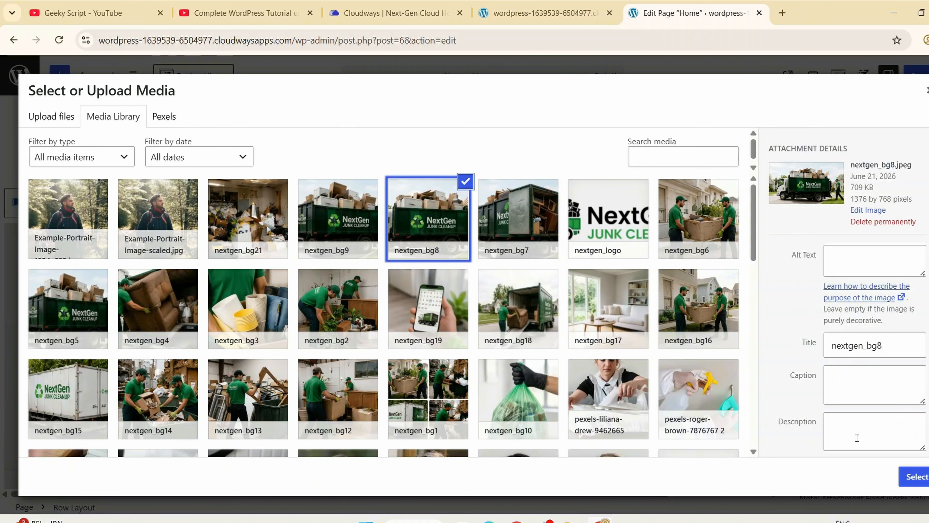
{"action": "left_click", "coordinate": [914, 476]}
{"action": "scroll", "coordinate": [461, 247], "scroll_direction": "down", "scroll_amount": 10}
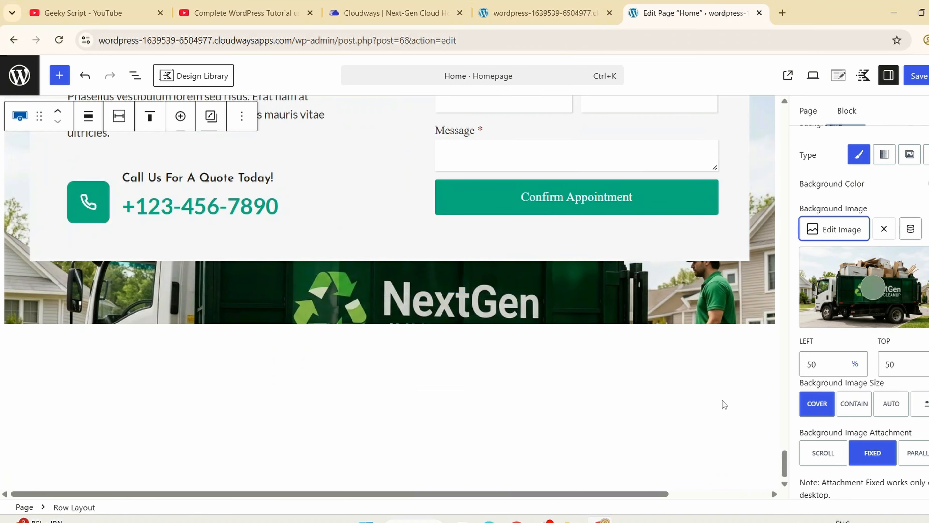
{"action": "scroll", "coordinate": [722, 400], "scroll_direction": "up", "scroll_amount": 5}
{"action": "scroll", "coordinate": [721, 399], "scroll_direction": "up", "scroll_amount": 2}
{"action": "scroll", "coordinate": [721, 399], "scroll_direction": "down", "scroll_amount": 4}
{"action": "scroll", "coordinate": [720, 400], "scroll_direction": "up", "scroll_amount": 4}
{"action": "scroll", "coordinate": [341, 328], "scroll_direction": "down", "scroll_amount": 2}
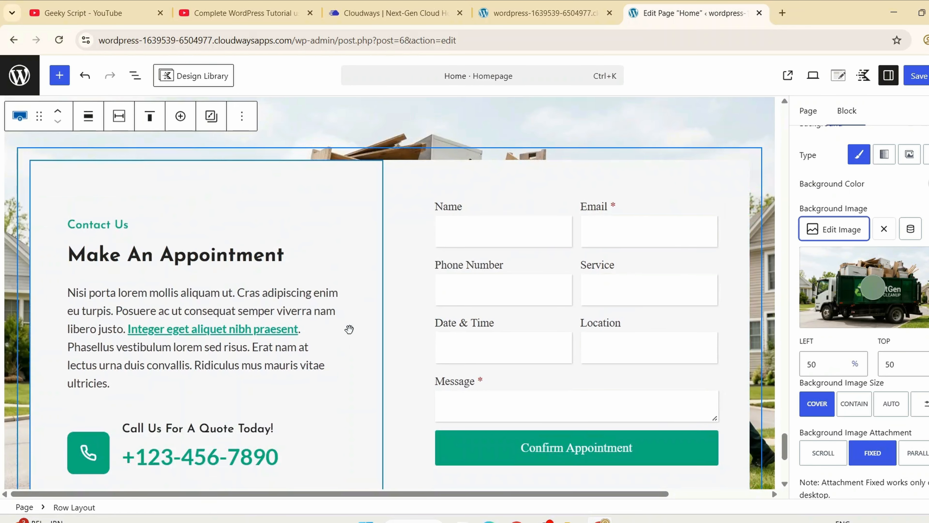
{"action": "scroll", "coordinate": [453, 335], "scroll_direction": "down", "scroll_amount": 2}
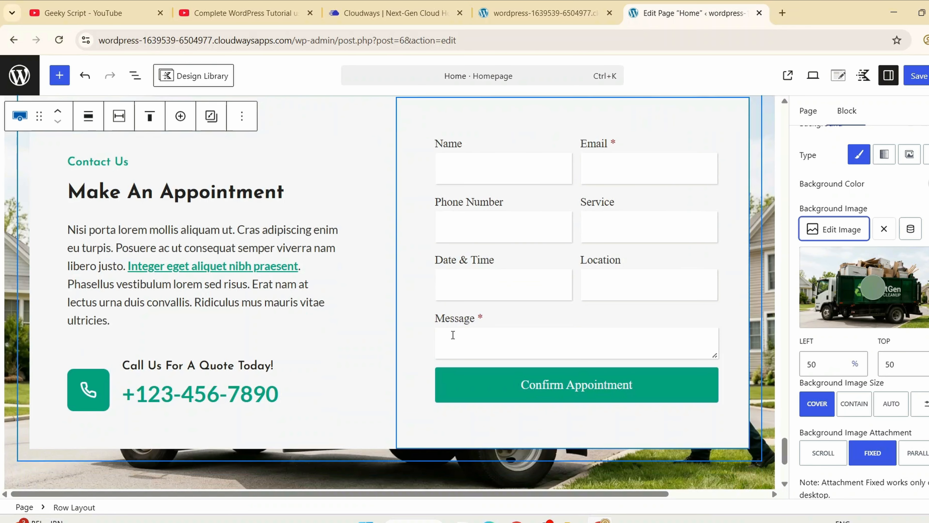
{"action": "scroll", "coordinate": [529, 329], "scroll_direction": "up", "scroll_amount": 2}
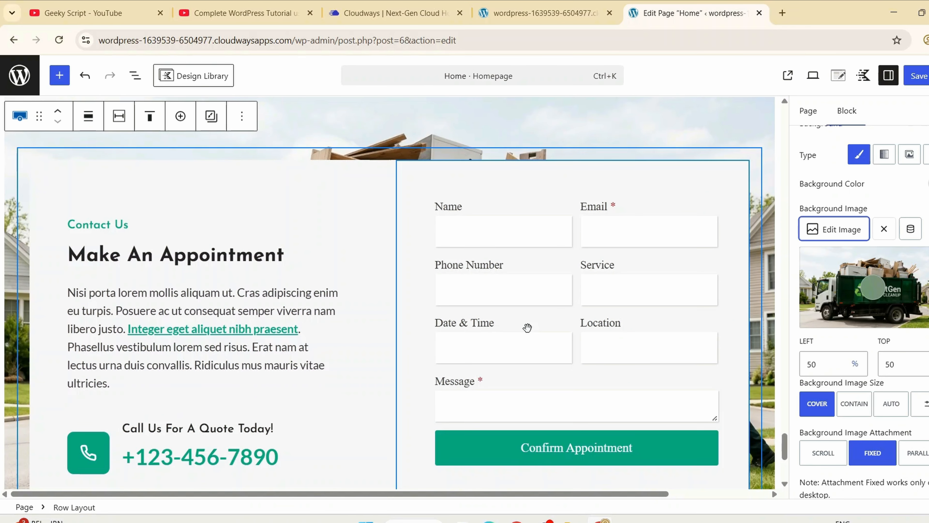
{"action": "scroll", "coordinate": [637, 275], "scroll_direction": "down", "scroll_amount": 2}
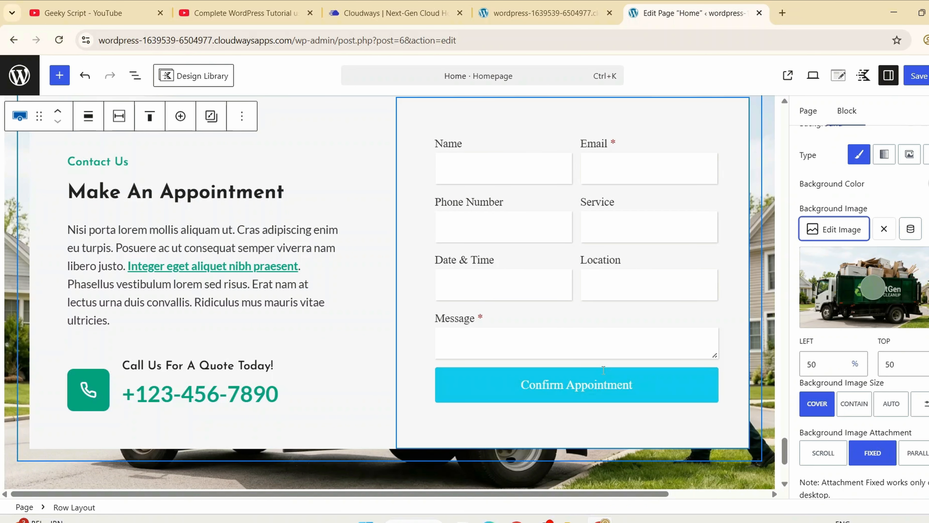
{"action": "scroll", "coordinate": [652, 275], "scroll_direction": "down", "scroll_amount": 4}
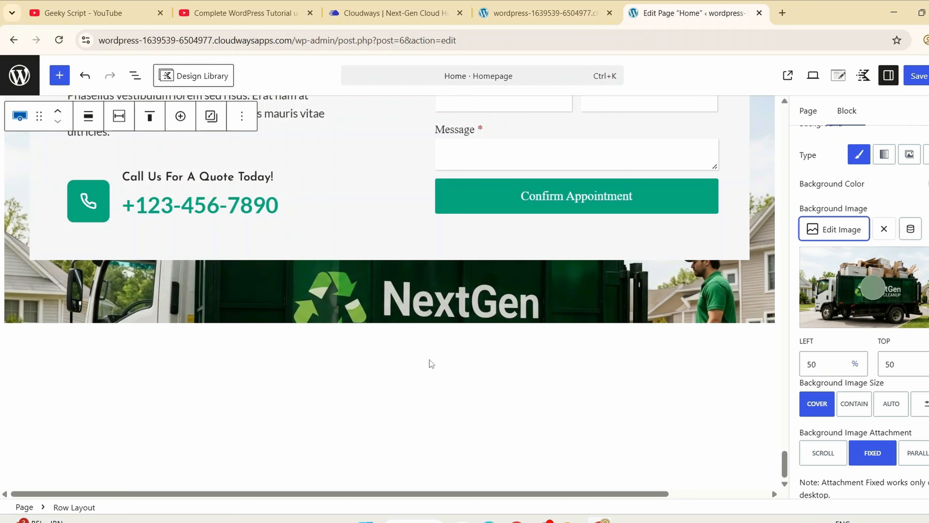
{"action": "scroll", "coordinate": [430, 360], "scroll_direction": "up", "scroll_amount": 5}
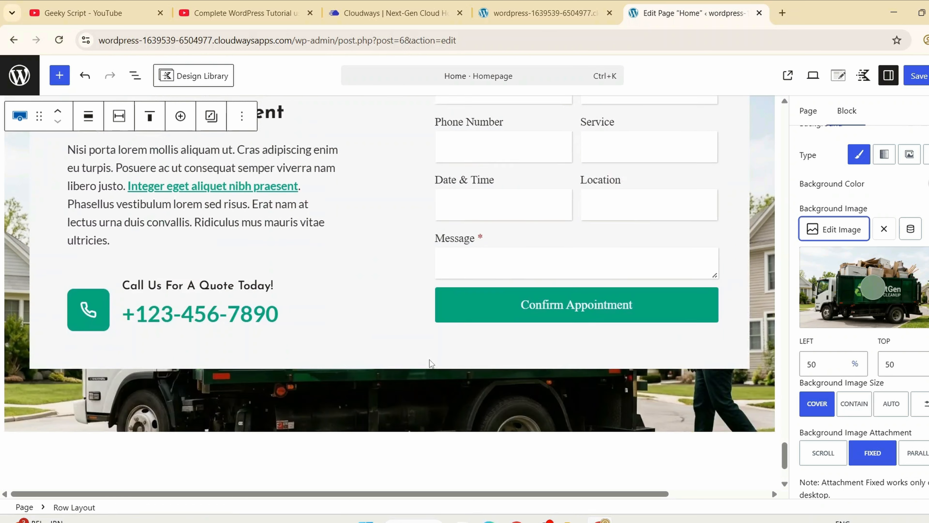
{"action": "scroll", "coordinate": [492, 261], "scroll_direction": "down", "scroll_amount": 5}
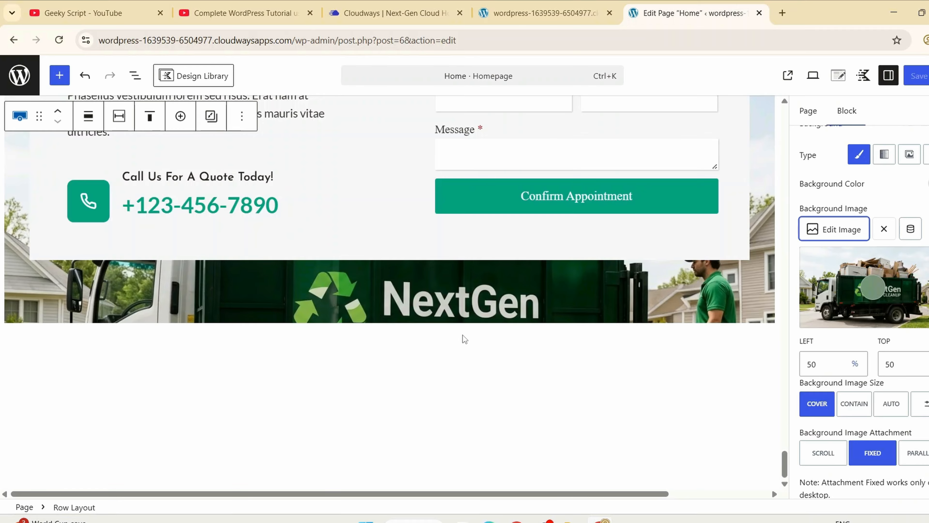
Insert a single-column Row Layout below the appointment row's truck banner
{"action": "left_click", "coordinate": [60, 76]}
{"action": "scroll", "coordinate": [472, 274], "scroll_direction": "down", "scroll_amount": 6}
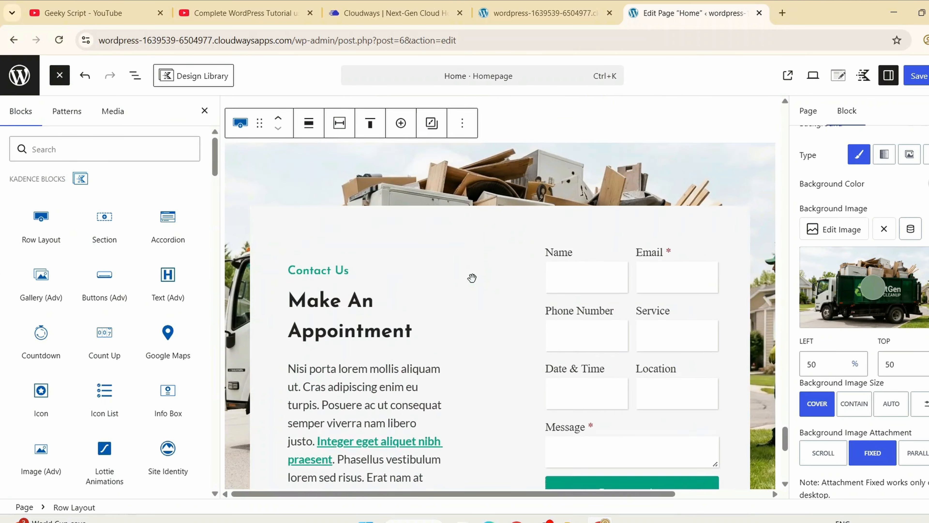
{"action": "scroll", "coordinate": [325, 208], "scroll_direction": "up", "scroll_amount": 8}
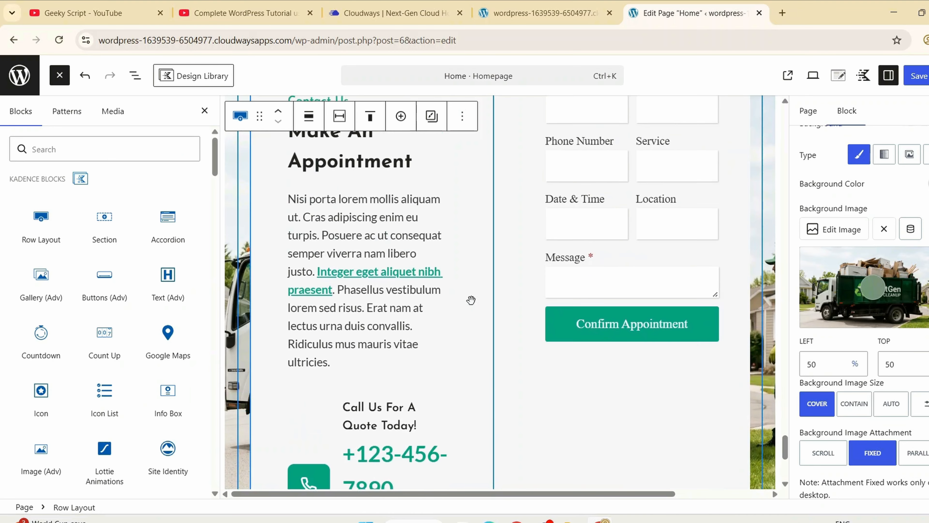
{"action": "scroll", "coordinate": [328, 199], "scroll_direction": "up", "scroll_amount": 3}
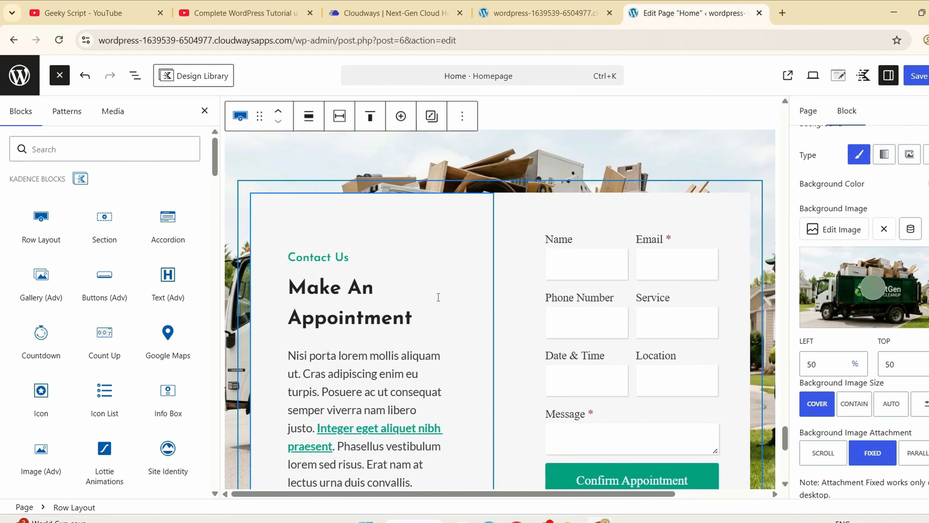
{"action": "scroll", "coordinate": [511, 305], "scroll_direction": "down", "scroll_amount": 10}
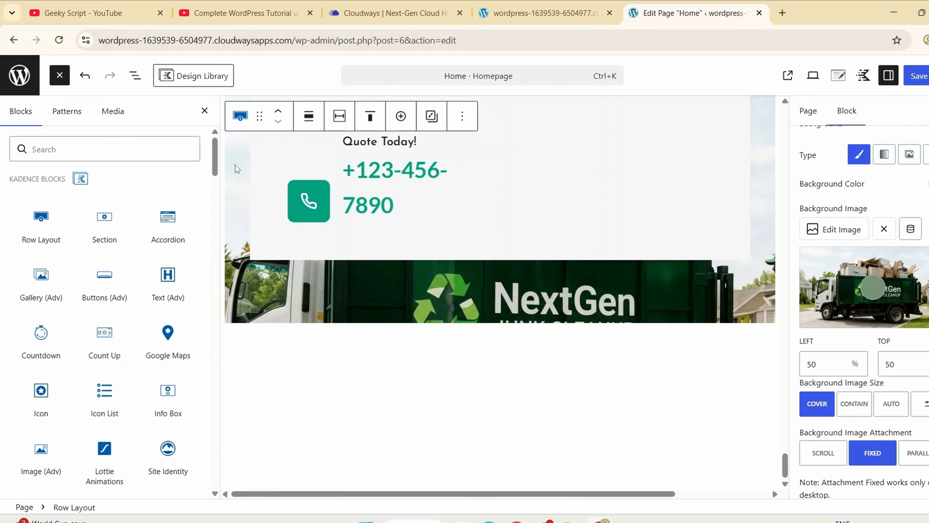
{"action": "mouse_move", "coordinate": [42, 226]}
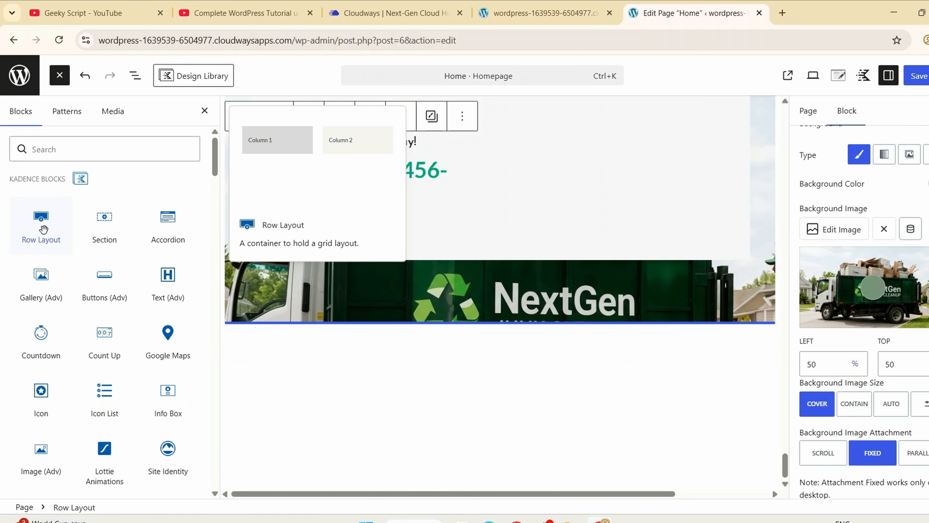
{"action": "left_click_drag", "start_coordinate": [43, 226], "coordinate": [479, 329]}
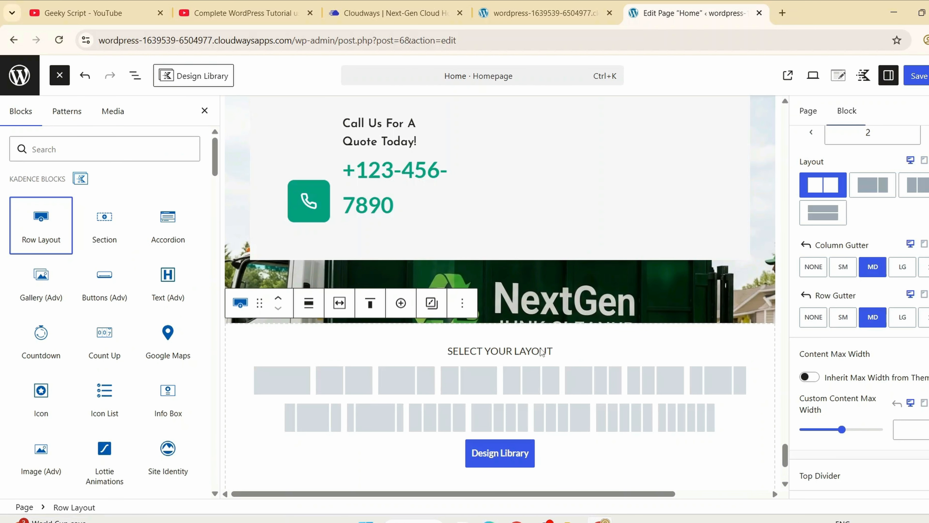
{"action": "scroll", "coordinate": [567, 353], "scroll_direction": "down", "scroll_amount": 2}
{"action": "scroll", "coordinate": [567, 353], "scroll_direction": "up", "scroll_amount": 1}
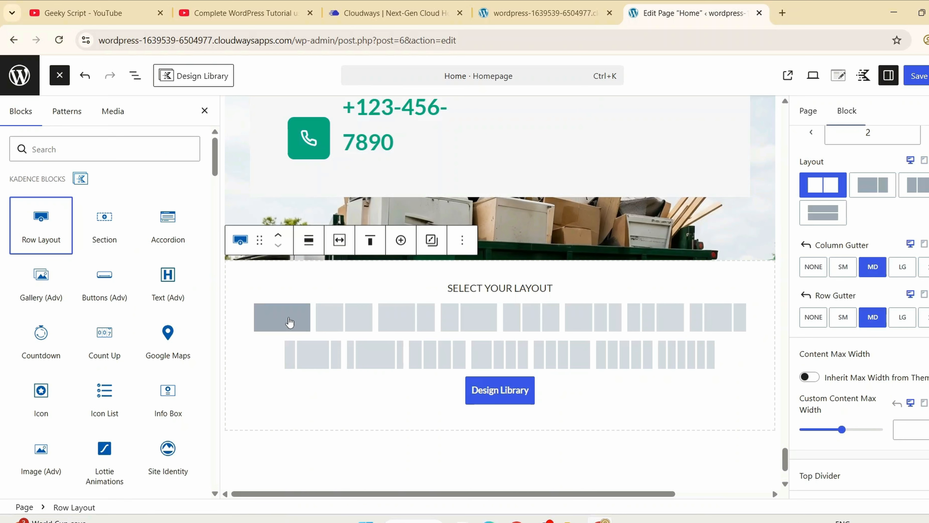
{"action": "left_click", "coordinate": [276, 319]}
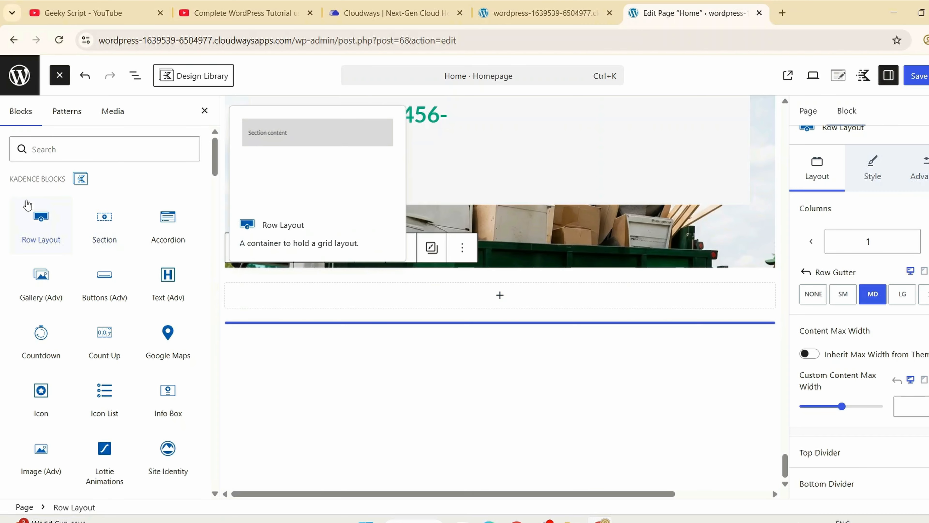
{"action": "scroll", "coordinate": [105, 186], "scroll_direction": "down", "scroll_amount": 2}
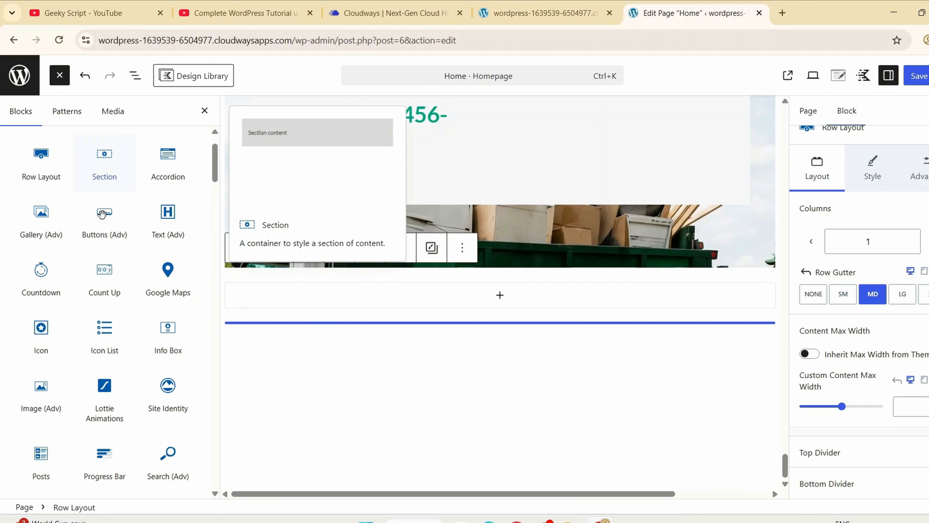
Add a Google Maps block into the new row
{"action": "left_click_drag", "start_coordinate": [173, 282], "coordinate": [396, 286]}
{"action": "scroll", "coordinate": [417, 368], "scroll_direction": "down", "scroll_amount": 1}
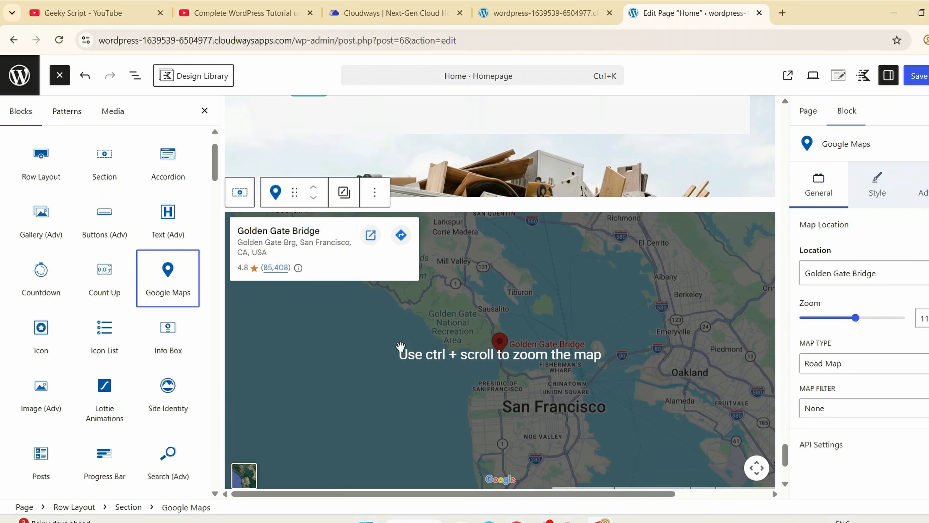
{"action": "scroll", "coordinate": [713, 382], "scroll_direction": "down", "scroll_amount": 1}
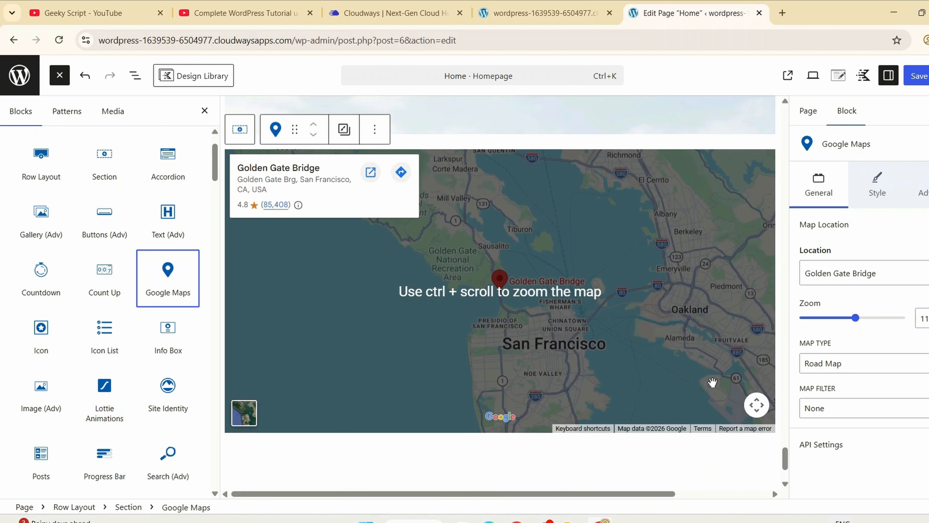
Change the map location to 'T nagar, Chennai, 600006' and save the page
{"action": "left_click_drag", "start_coordinate": [896, 277], "coordinate": [797, 278]}
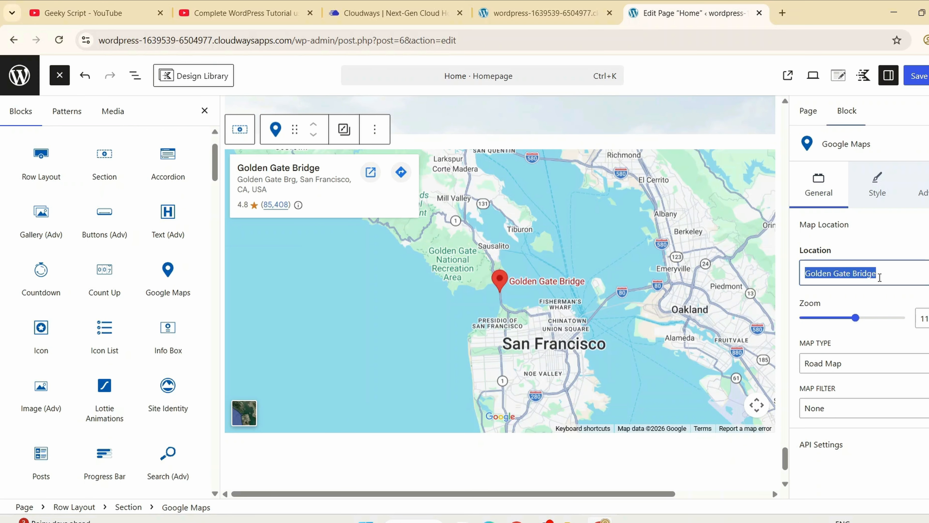
{"action": "type", "text": "c"}
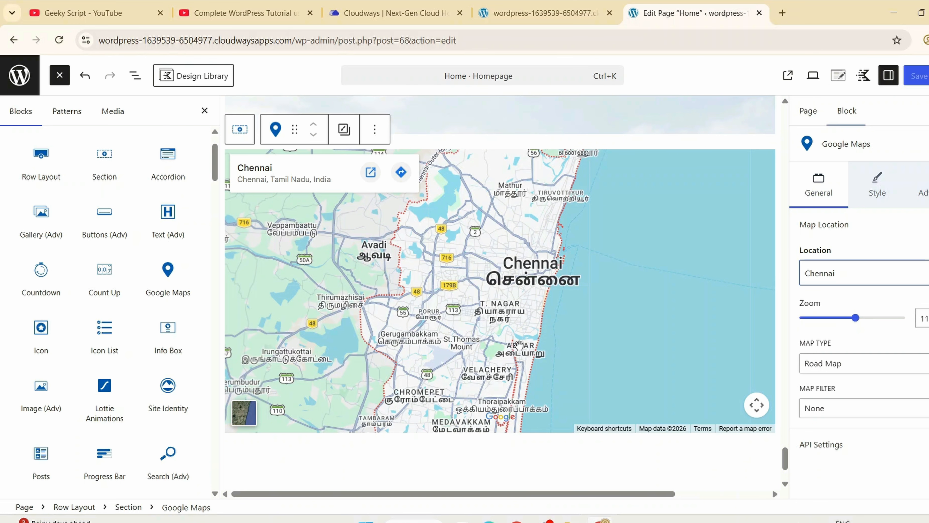
{"action": "scroll", "coordinate": [511, 219], "scroll_direction": "up", "scroll_amount": 3}
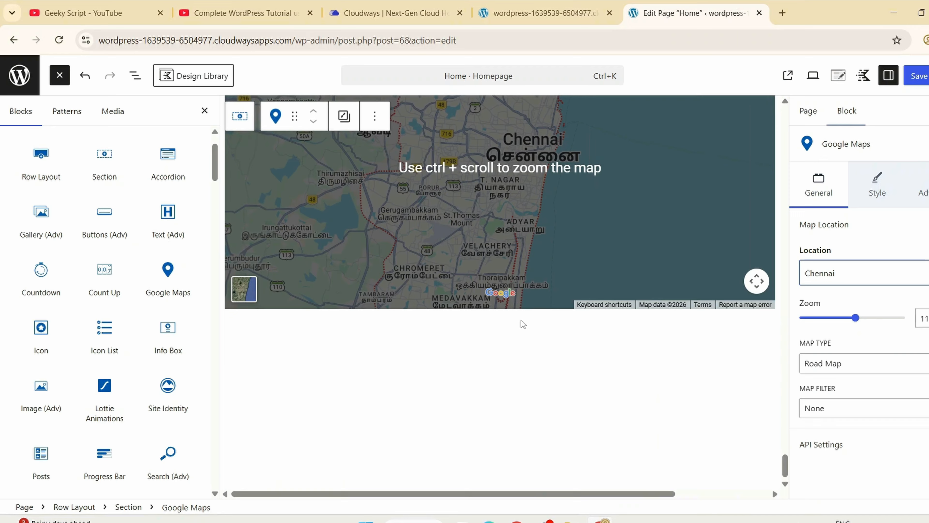
{"action": "scroll", "coordinate": [556, 121], "scroll_direction": "down", "scroll_amount": 2}
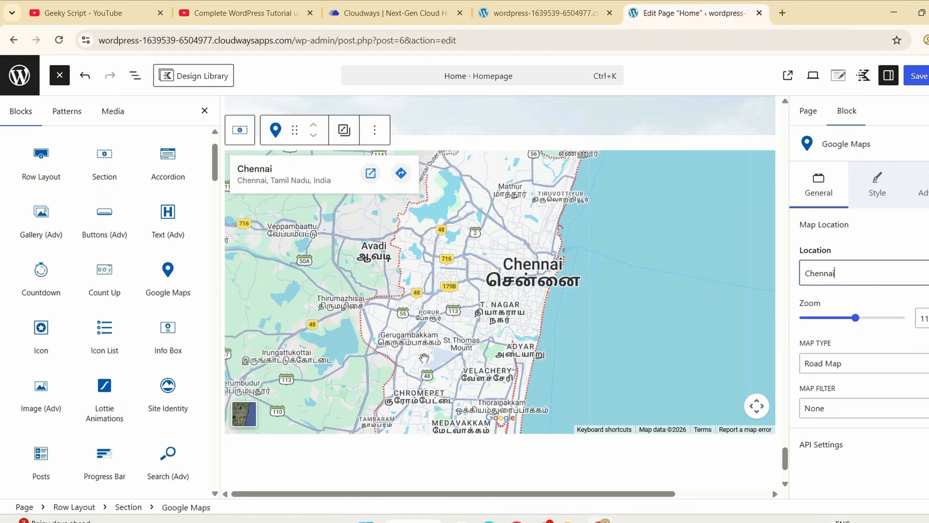
{"action": "key", "text": "Left"}
{"action": "type", "text": "T "}
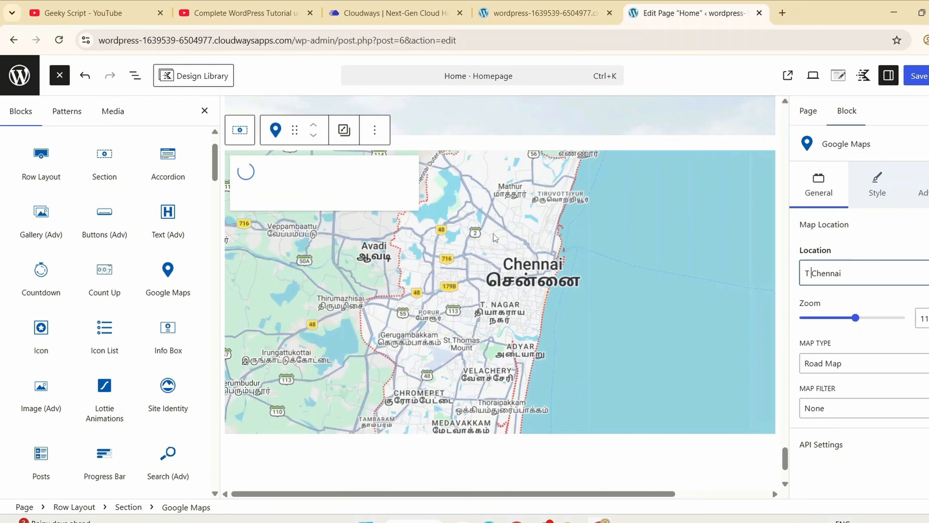
{"action": "type", "text": "nagar"}
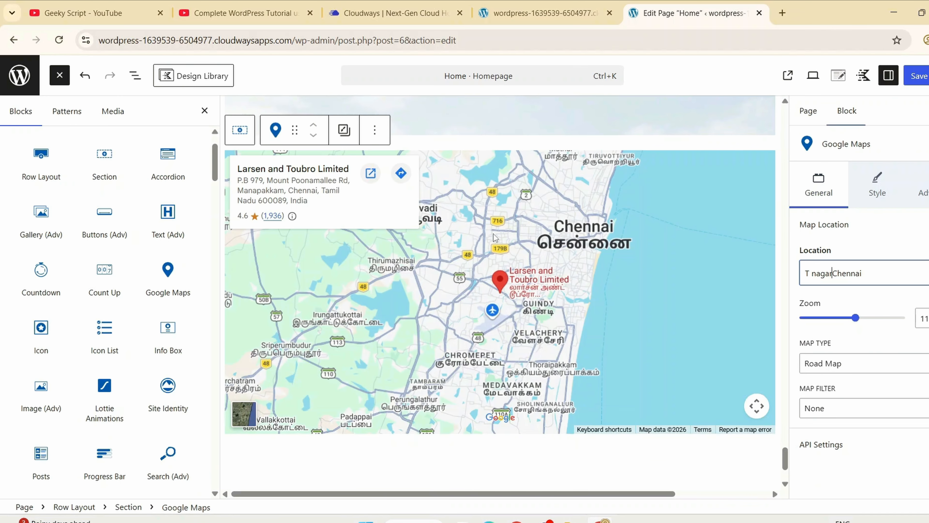
{"action": "type", "text": ","}
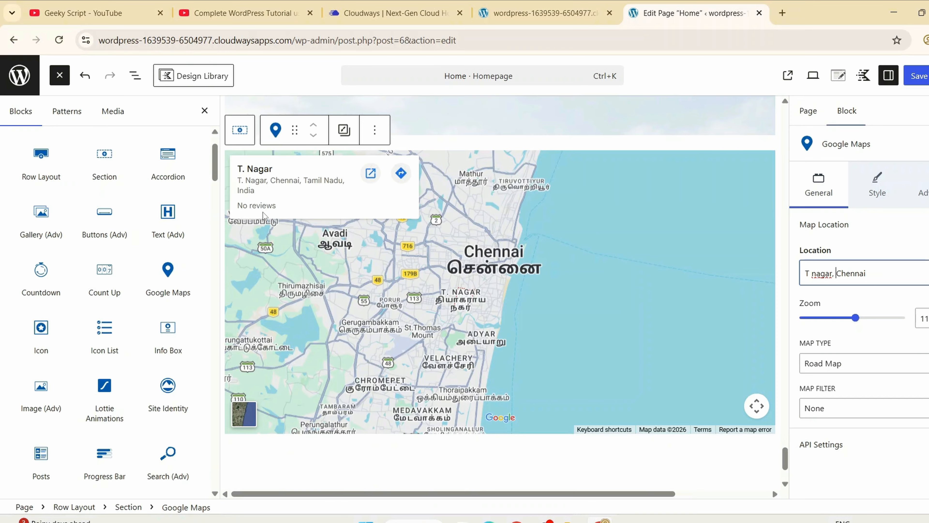
{"action": "left_click_drag", "start_coordinate": [890, 275], "coordinate": [769, 280]}
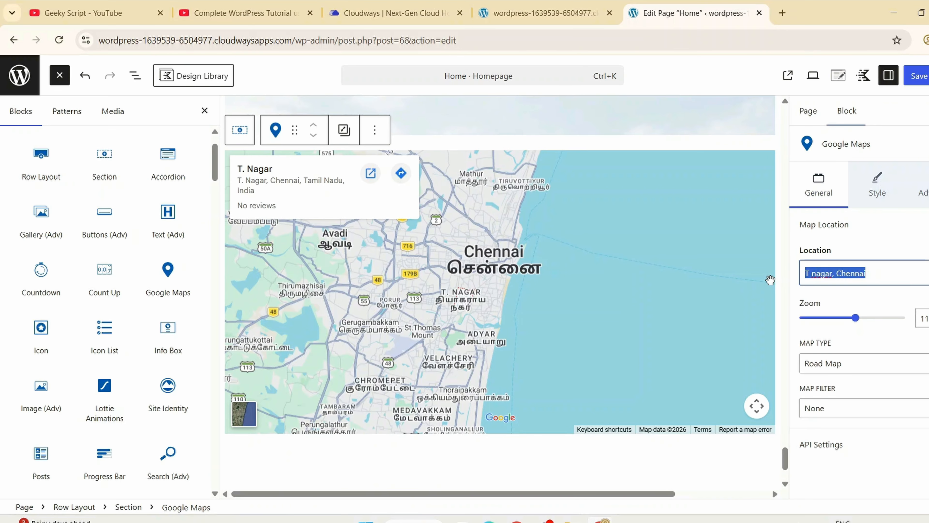
{"action": "left_click", "coordinate": [891, 272]}
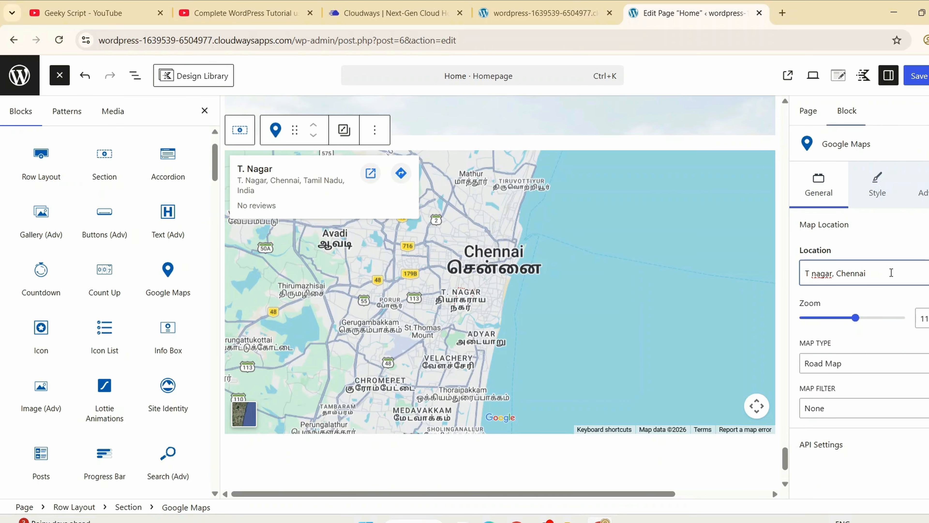
{"action": "type", "text": ","}
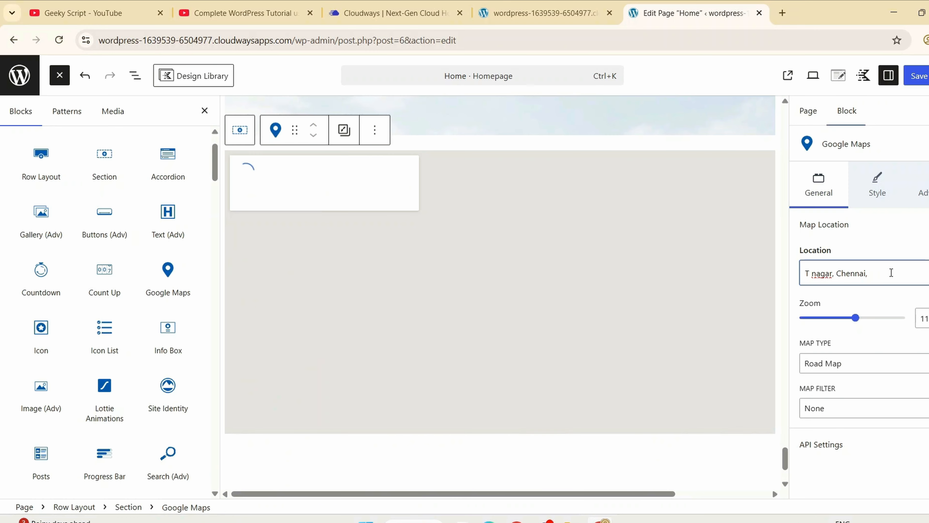
{"action": "type", "text": " 6000"}
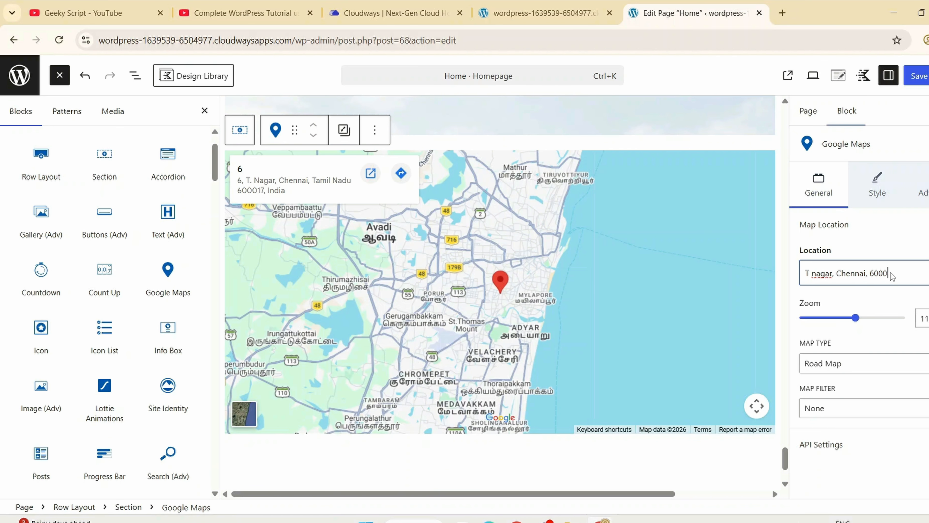
{"action": "type", "text": "06"}
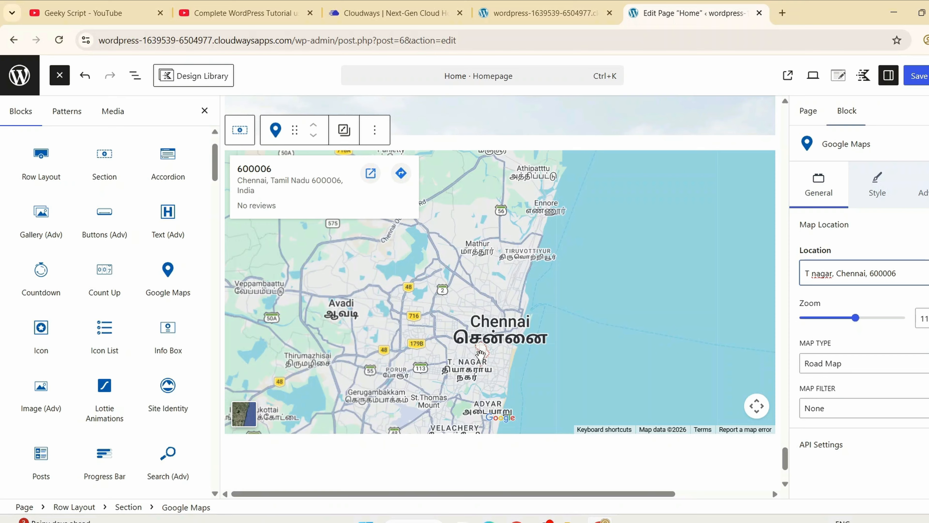
{"action": "left_click", "coordinate": [834, 273]}
{"action": "left_click_drag", "start_coordinate": [911, 272], "coordinate": [811, 273]}
{"action": "left_click", "coordinate": [903, 272]}
{"action": "scroll", "coordinate": [637, 352], "scroll_direction": "up", "scroll_amount": 3}
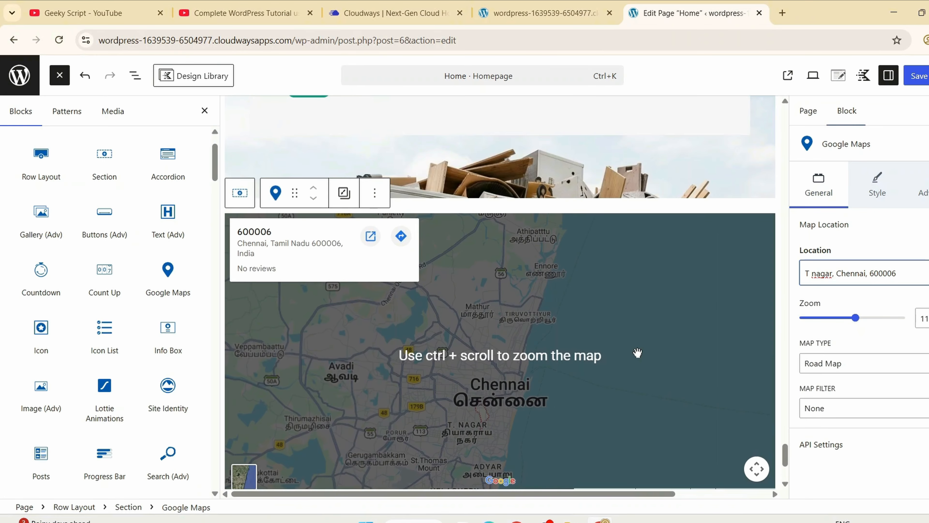
{"action": "left_click", "coordinate": [918, 77]}
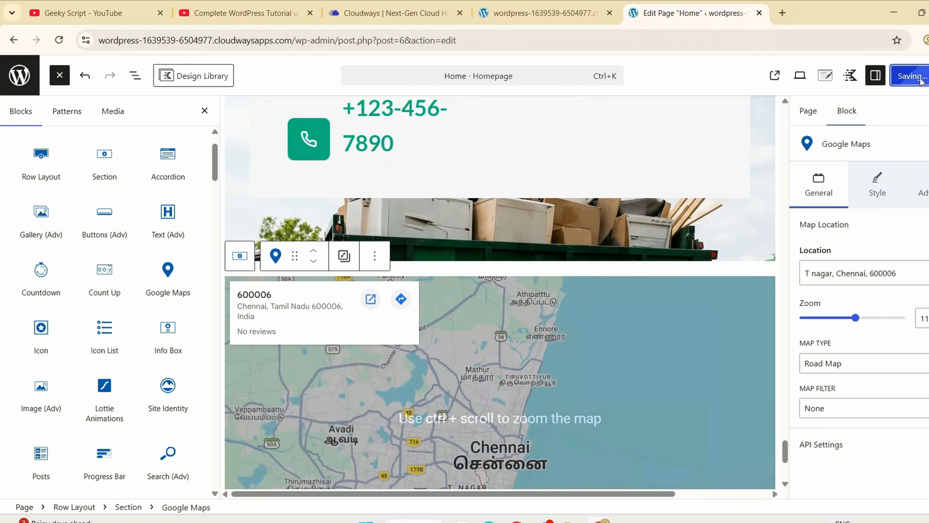
{"action": "left_click", "coordinate": [532, 17]}
{"action": "left_click", "coordinate": [59, 39]}
{"action": "scroll", "coordinate": [323, 206], "scroll_direction": "down", "scroll_amount": 10}
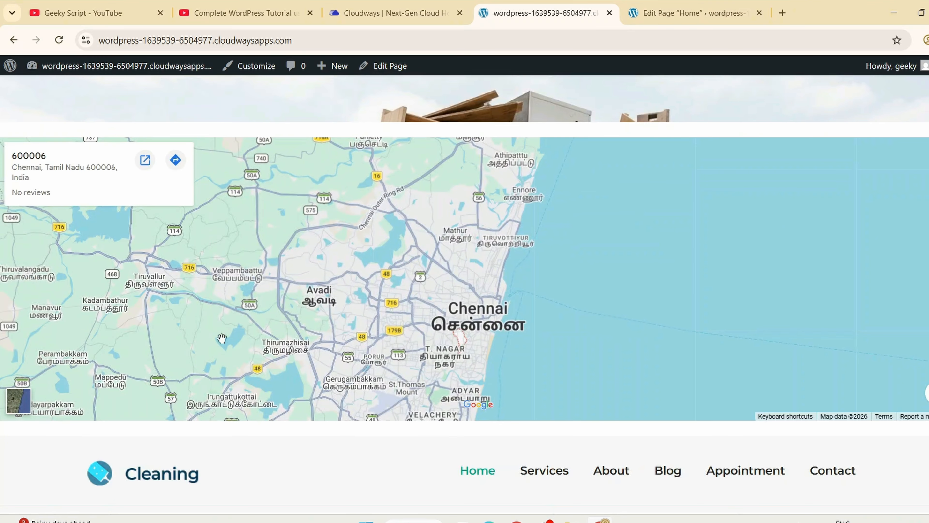
{"action": "scroll", "coordinate": [605, 352], "scroll_direction": "down", "scroll_amount": 2}
{"action": "scroll", "coordinate": [610, 408], "scroll_direction": "up", "scroll_amount": 4}
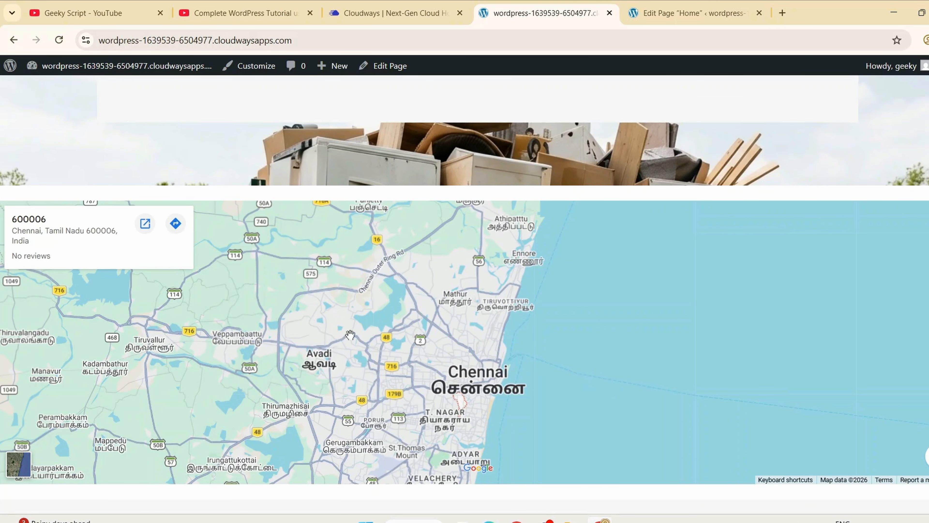
{"action": "scroll", "coordinate": [550, 373], "scroll_direction": "up", "scroll_amount": 6}
{"action": "scroll", "coordinate": [549, 373], "scroll_direction": "up", "scroll_amount": 2}
{"action": "scroll", "coordinate": [571, 336], "scroll_direction": "down", "scroll_amount": 5}
{"action": "scroll", "coordinate": [570, 334], "scroll_direction": "up", "scroll_amount": 7}
{"action": "scroll", "coordinate": [570, 334], "scroll_direction": "up", "scroll_amount": 2}
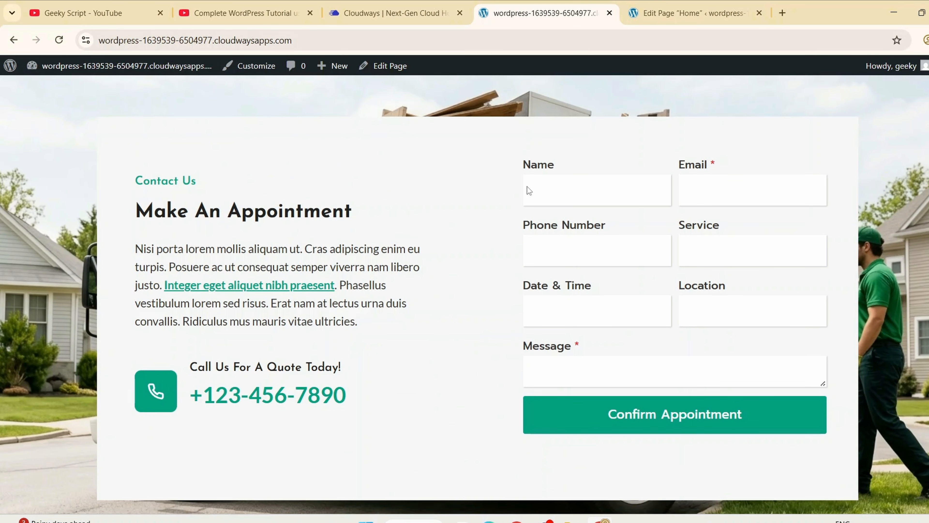
{"action": "left_click_drag", "start_coordinate": [152, 217], "coordinate": [481, 218]}
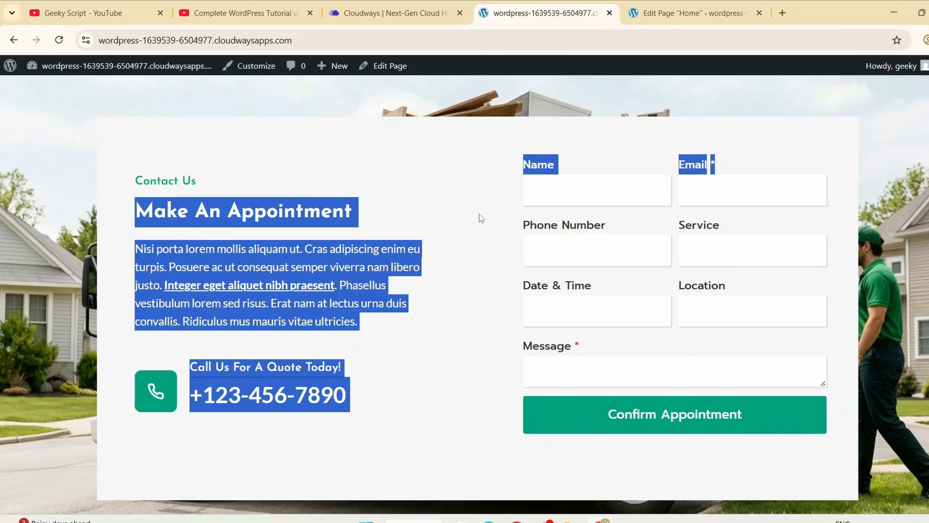
{"action": "left_click", "coordinate": [444, 229]}
{"action": "left_click", "coordinate": [688, 13]}
{"action": "scroll", "coordinate": [634, 269], "scroll_direction": "up", "scroll_amount": 6}
Close the block library and select the Form block in the Contact Us appointment section
{"action": "left_click", "coordinate": [205, 109]}
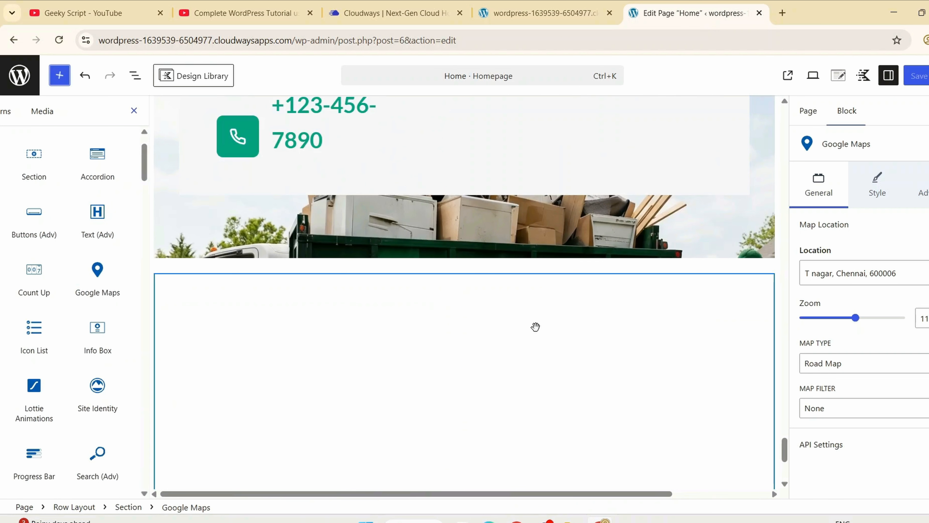
{"action": "scroll", "coordinate": [535, 327], "scroll_direction": "up", "scroll_amount": 8}
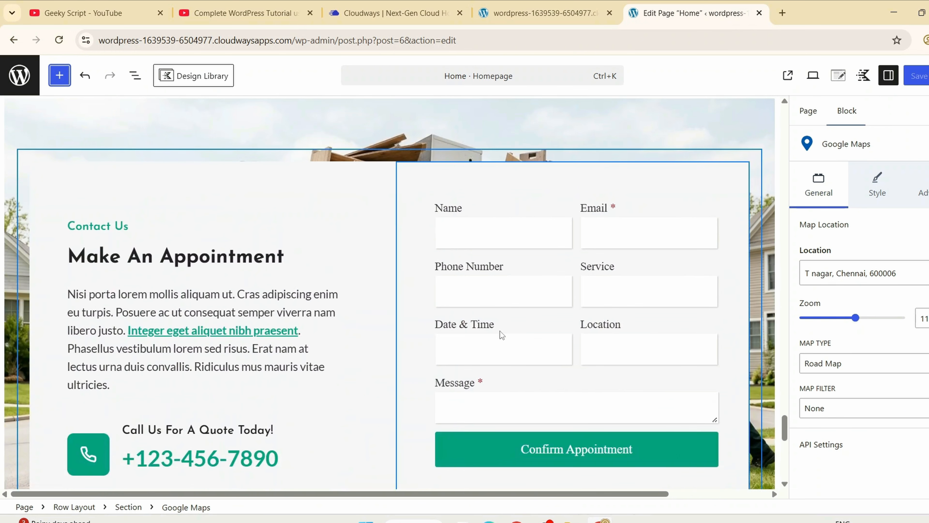
{"action": "left_click", "coordinate": [212, 189]}
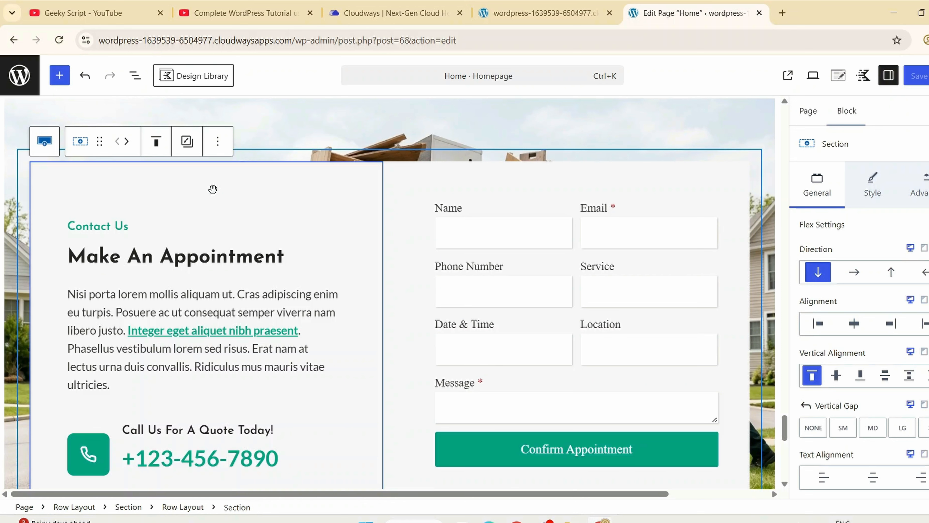
{"action": "left_click", "coordinate": [504, 235]}
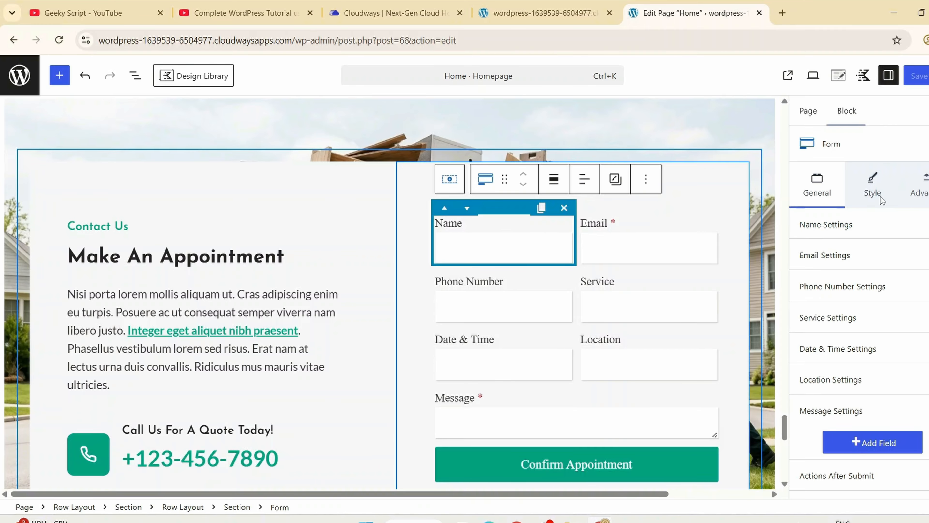
Switch on Required for the form's Name field
{"action": "left_click", "coordinate": [873, 225]}
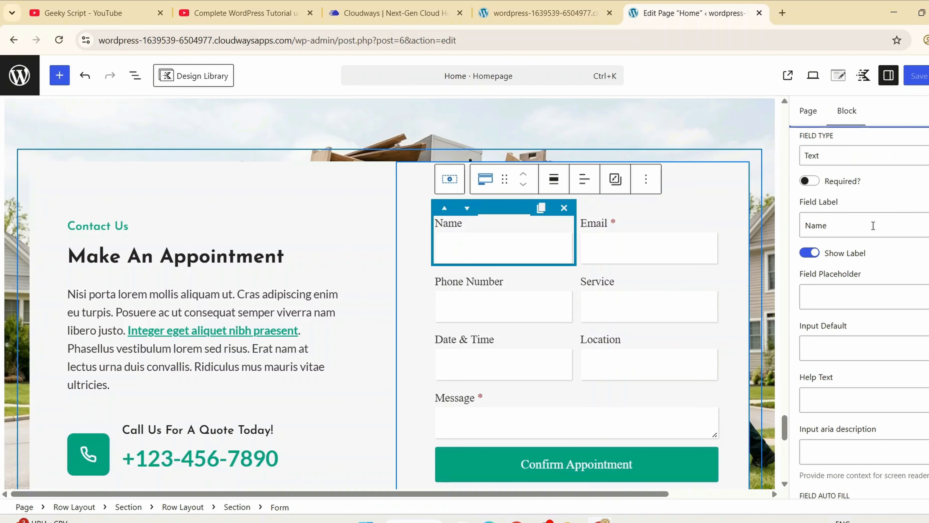
{"action": "scroll", "coordinate": [873, 226], "scroll_direction": "up", "scroll_amount": 2}
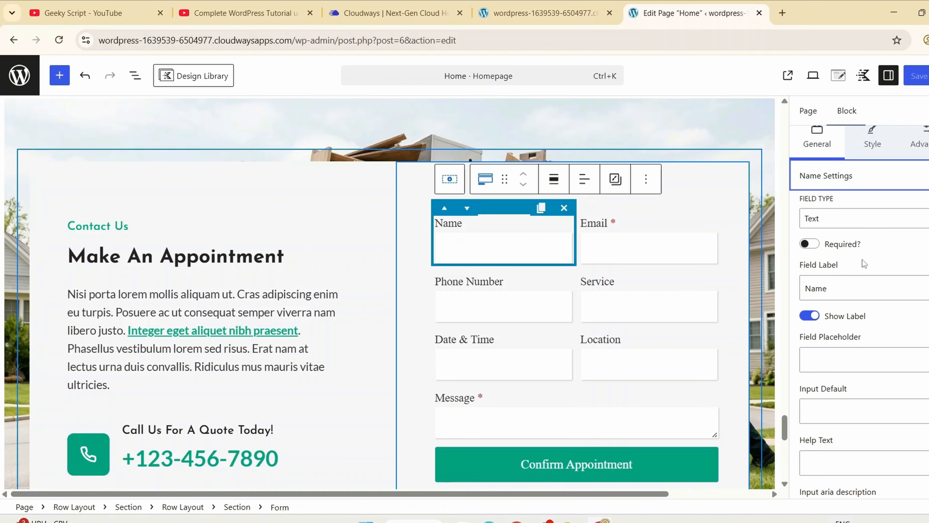
{"action": "left_click", "coordinate": [807, 245]}
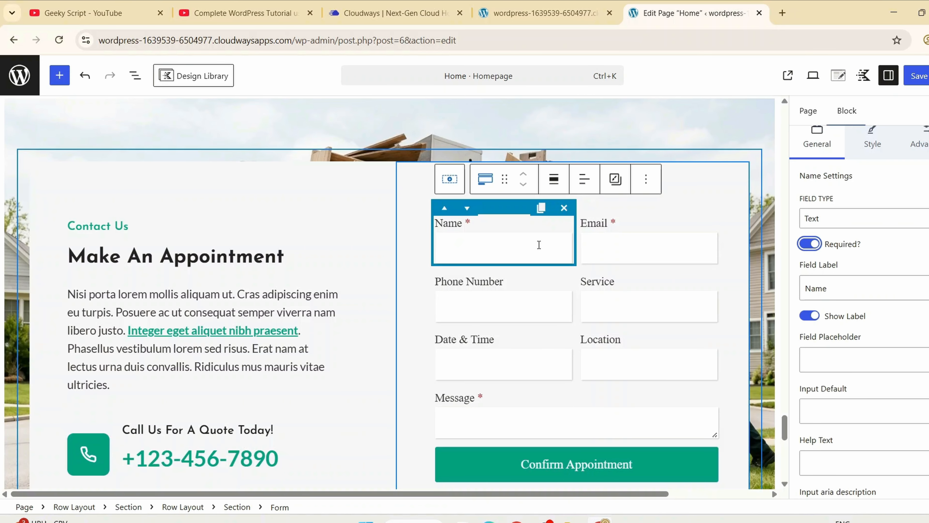
Switch on Required for the Phone Number field and collapse its settings
{"action": "left_click", "coordinate": [493, 305]}
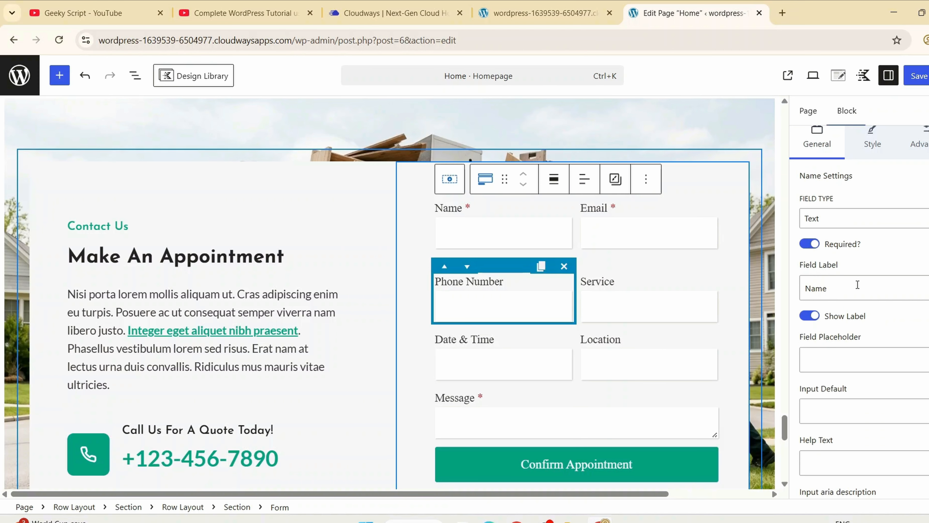
{"action": "scroll", "coordinate": [842, 263], "scroll_direction": "up", "scroll_amount": 1}
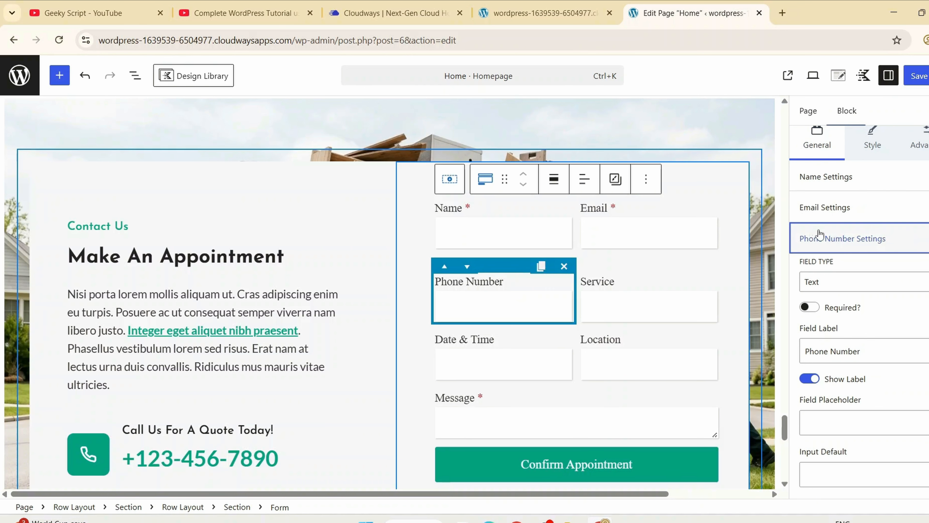
{"action": "left_click", "coordinate": [808, 308]}
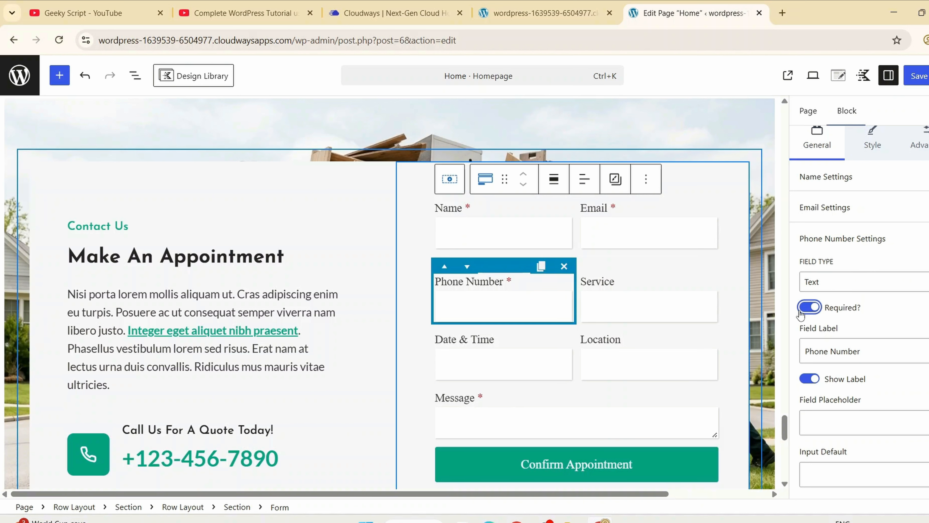
{"action": "left_click", "coordinate": [636, 279]}
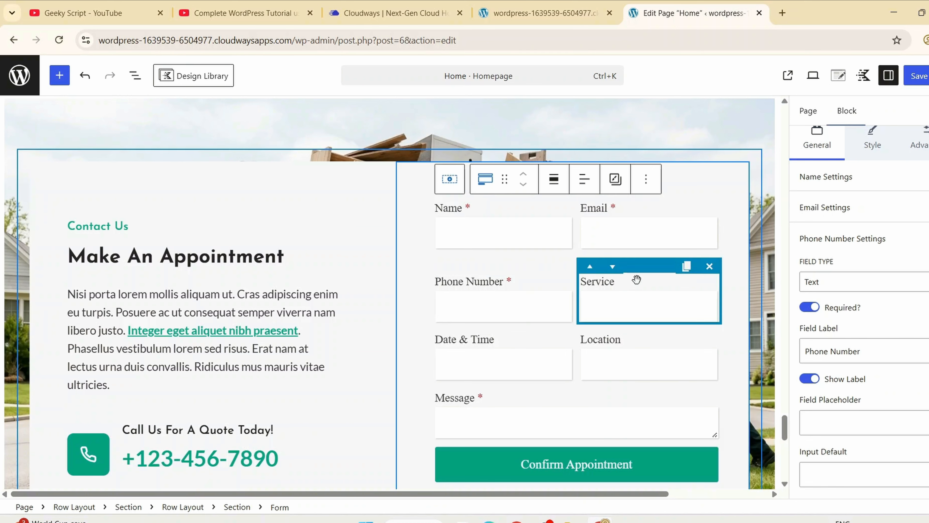
{"action": "scroll", "coordinate": [450, 346], "scroll_direction": "down", "scroll_amount": 2}
{"action": "left_click", "coordinate": [450, 346]}
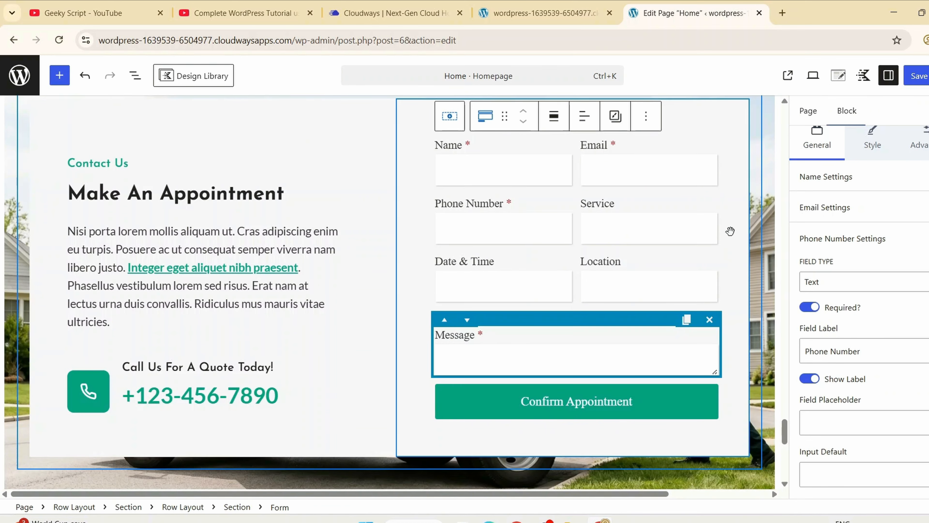
{"action": "left_click", "coordinate": [901, 237]}
{"action": "scroll", "coordinate": [919, 285], "scroll_direction": "up", "scroll_amount": 2}
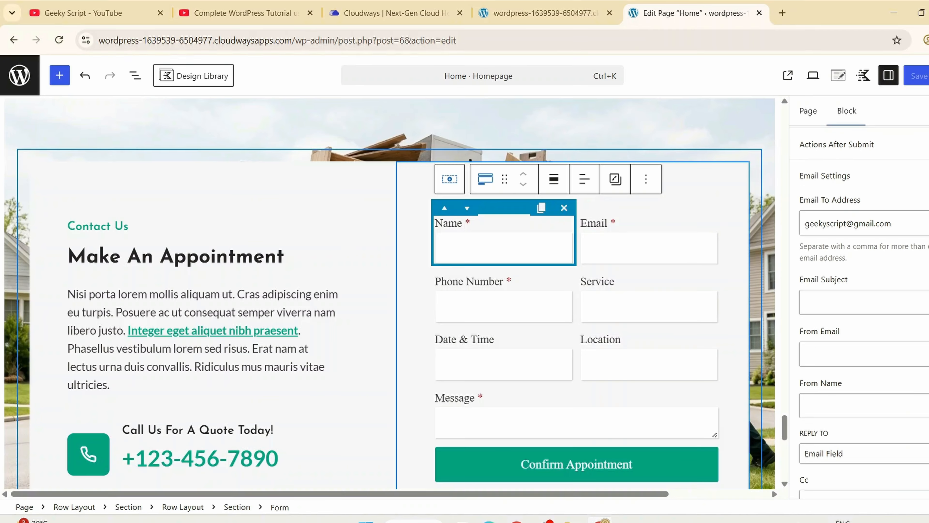
{"action": "left_click", "coordinate": [922, 176]}
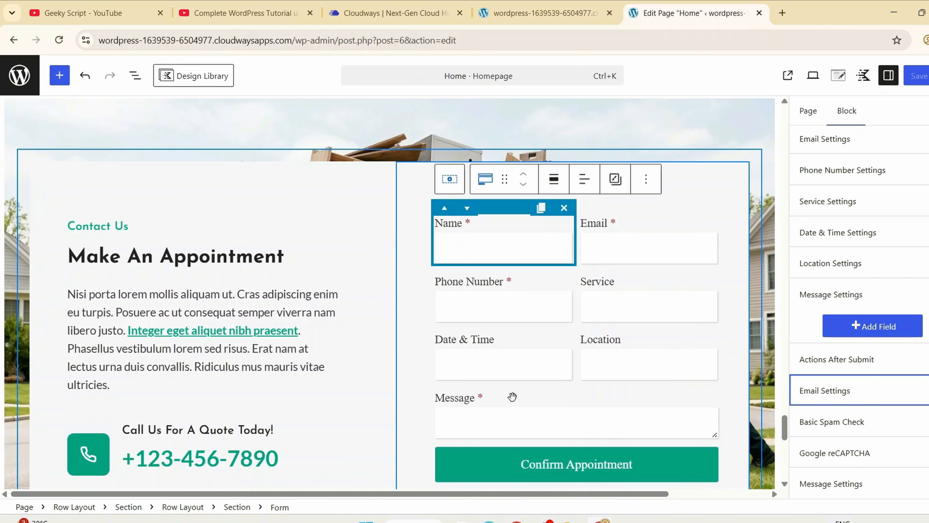
{"action": "scroll", "coordinate": [552, 381], "scroll_direction": "down", "scroll_amount": 2}
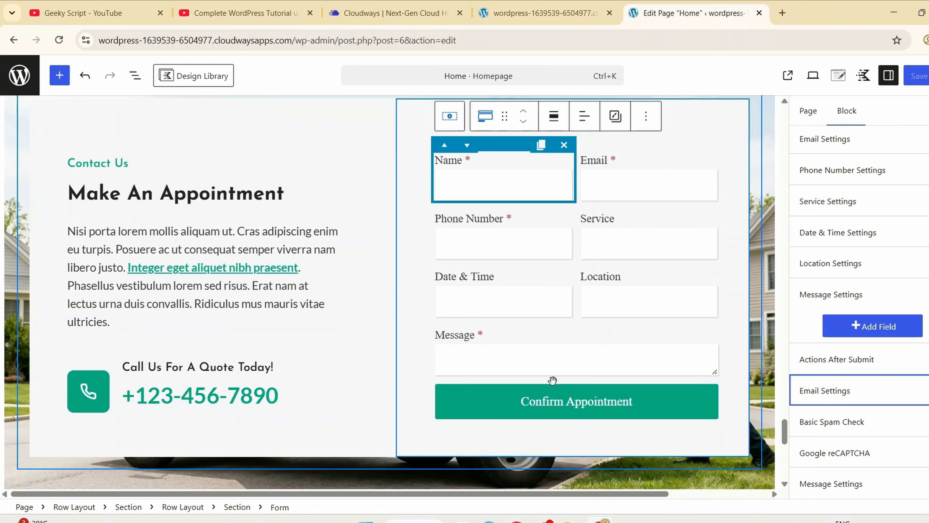
Add a new field to the appointment form labelled 'Name you plan'
{"action": "left_click", "coordinate": [893, 326]}
{"action": "scroll", "coordinate": [600, 347], "scroll_direction": "down", "scroll_amount": 3}
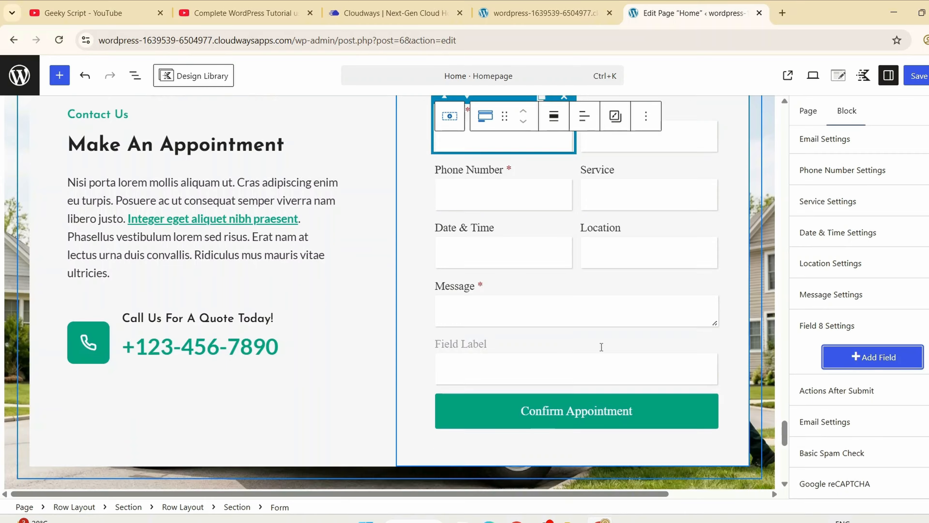
{"action": "left_click", "coordinate": [512, 297]}
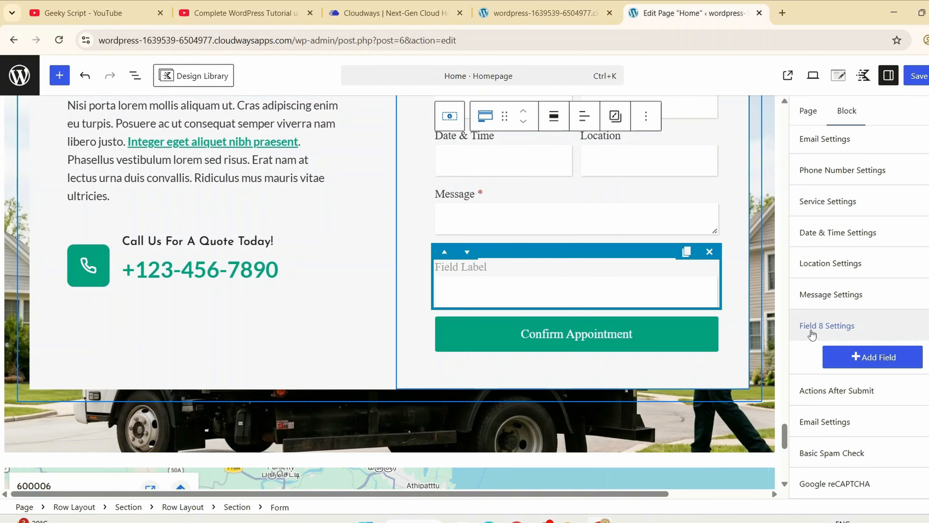
{"action": "left_click", "coordinate": [854, 330]}
{"action": "scroll", "coordinate": [855, 330], "scroll_direction": "up", "scroll_amount": 3}
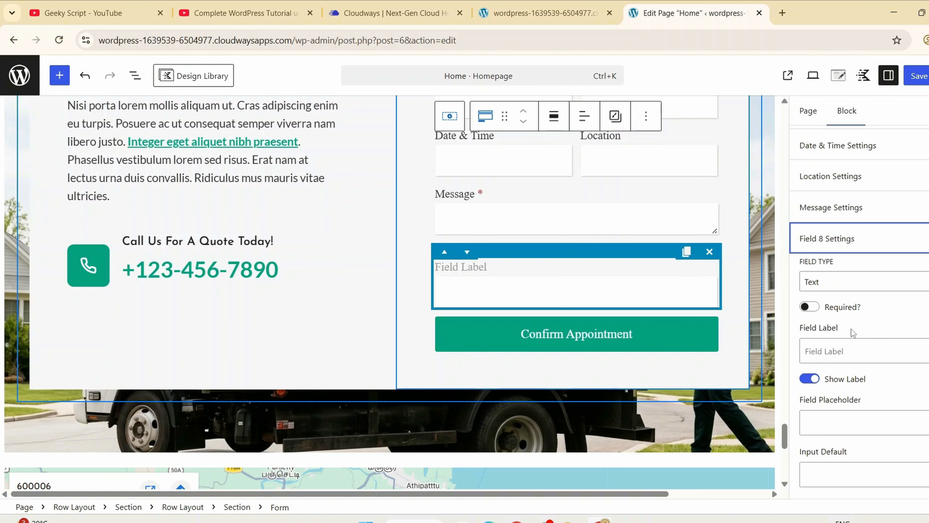
{"action": "left_click", "coordinate": [828, 351]}
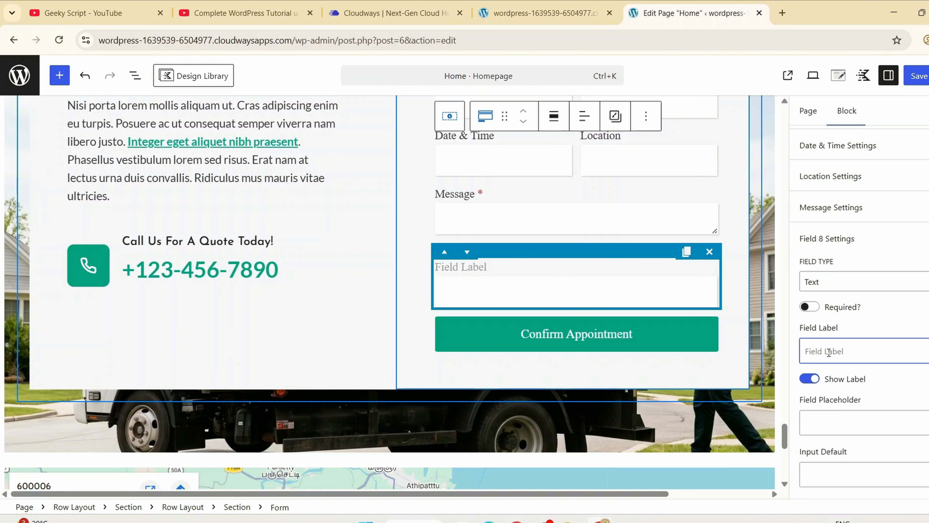
{"action": "type", "text": "Name"}
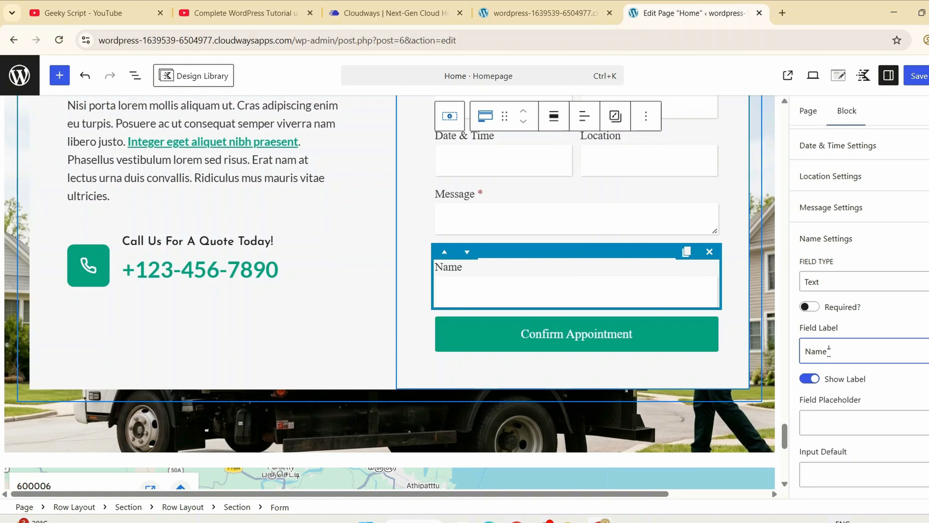
{"action": "type", "text": " you plan"}
{"action": "scroll", "coordinate": [583, 279], "scroll_direction": "up", "scroll_amount": 15}
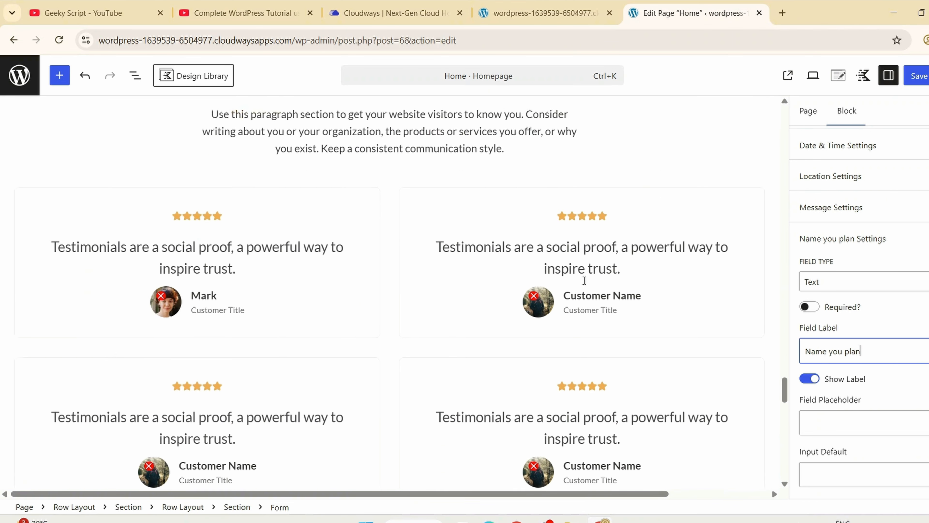
{"action": "scroll", "coordinate": [583, 278], "scroll_direction": "up", "scroll_amount": 10}
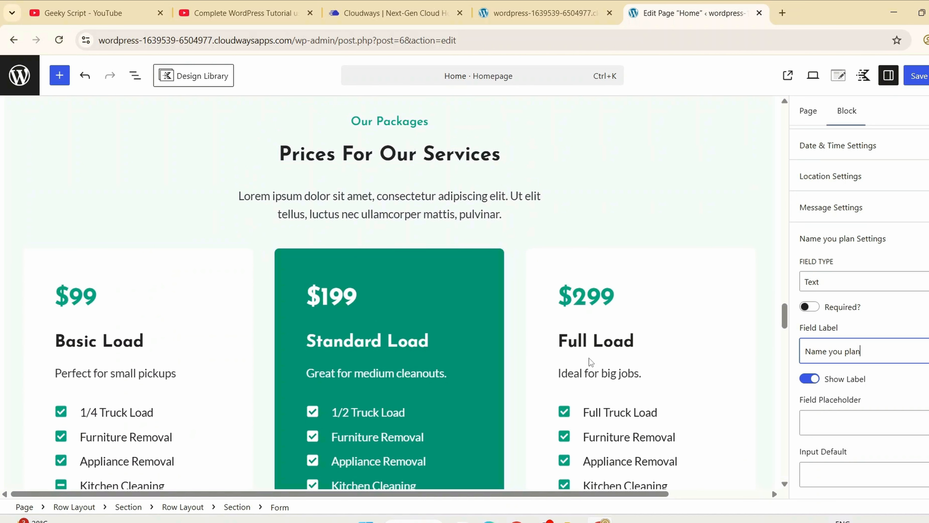
{"action": "scroll", "coordinate": [590, 360], "scroll_direction": "down", "scroll_amount": 3}
{"action": "scroll", "coordinate": [695, 354], "scroll_direction": "down", "scroll_amount": 10}
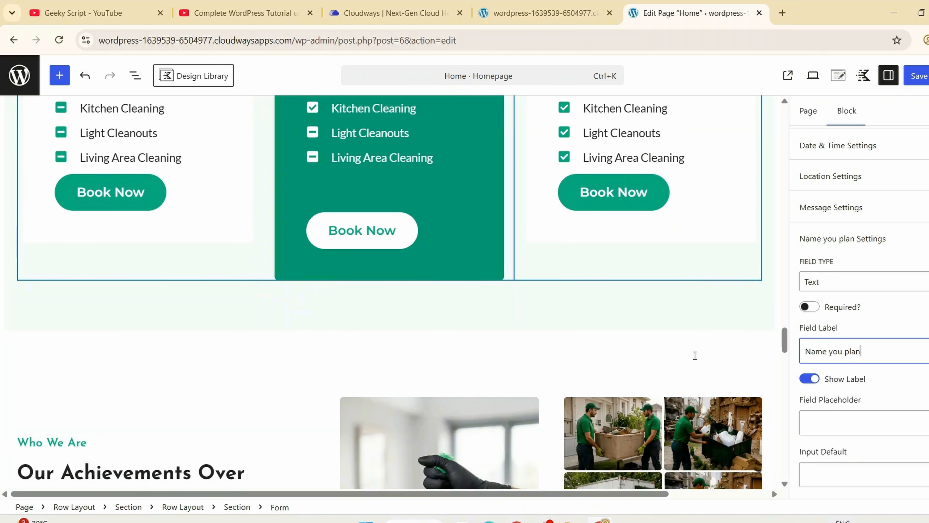
{"action": "scroll", "coordinate": [695, 355], "scroll_direction": "down", "scroll_amount": 20}
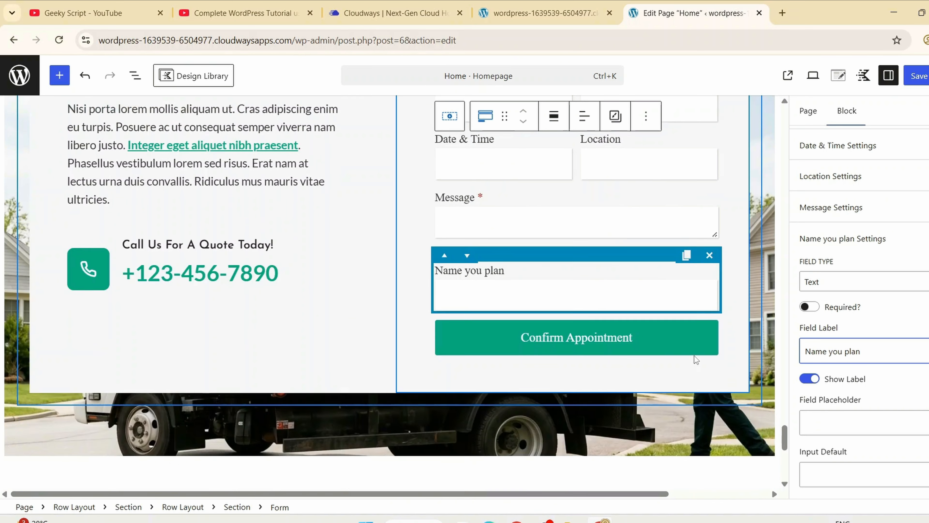
{"action": "scroll", "coordinate": [694, 354], "scroll_direction": "up", "scroll_amount": 1}
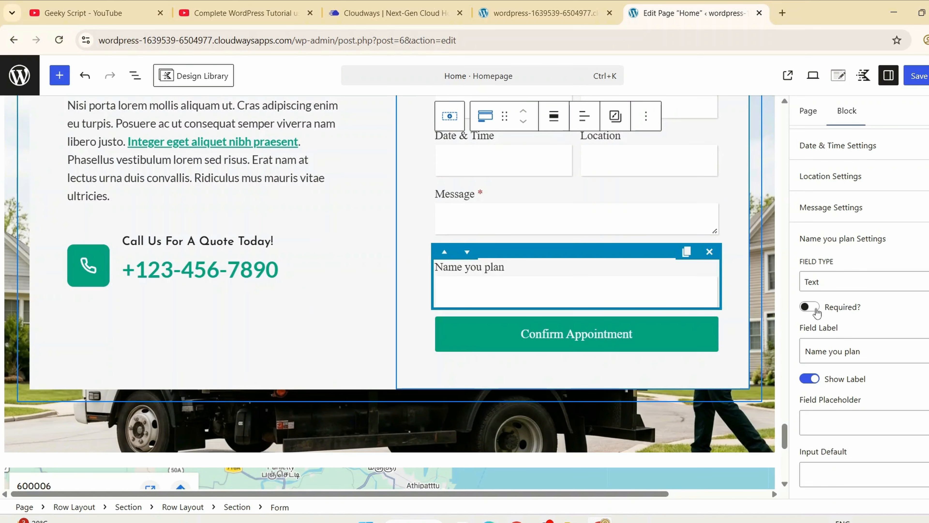
{"action": "scroll", "coordinate": [856, 320], "scroll_direction": "down", "scroll_amount": 6}
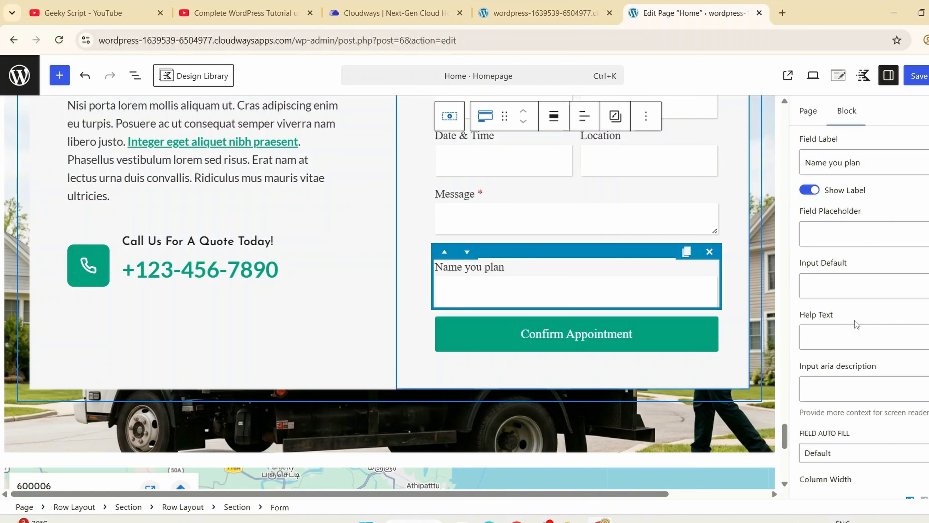
Save the Home page and bring up the live site tab
{"action": "left_click", "coordinate": [601, 381]}
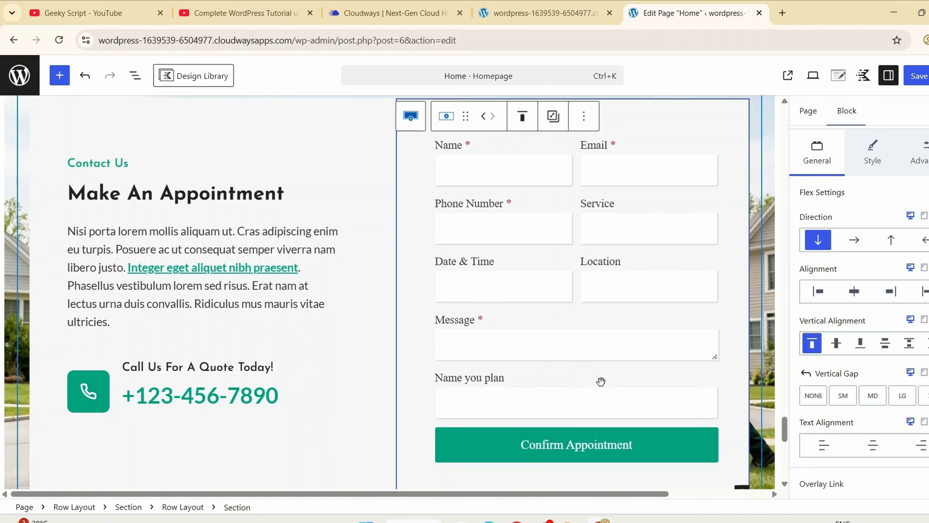
{"action": "scroll", "coordinate": [649, 373], "scroll_direction": "up", "scroll_amount": 3}
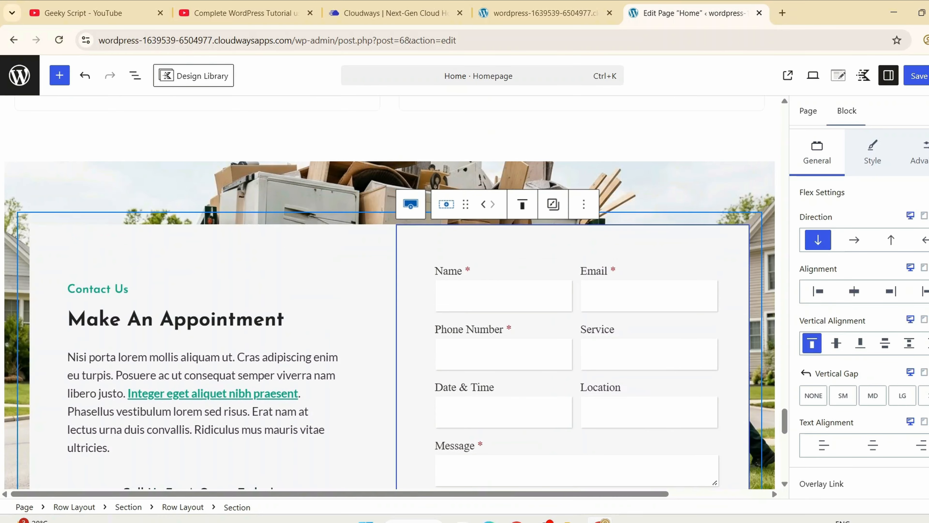
{"action": "left_click", "coordinate": [920, 77]}
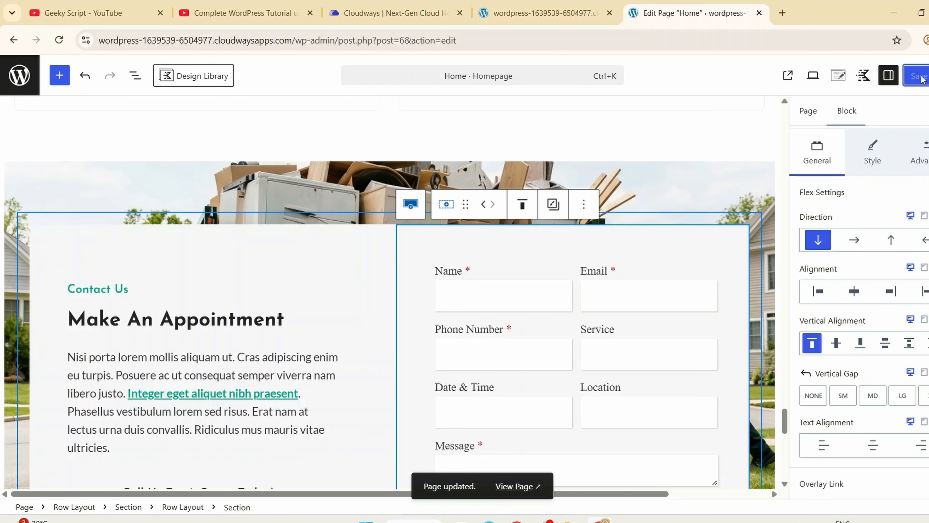
{"action": "left_click", "coordinate": [545, 13]}
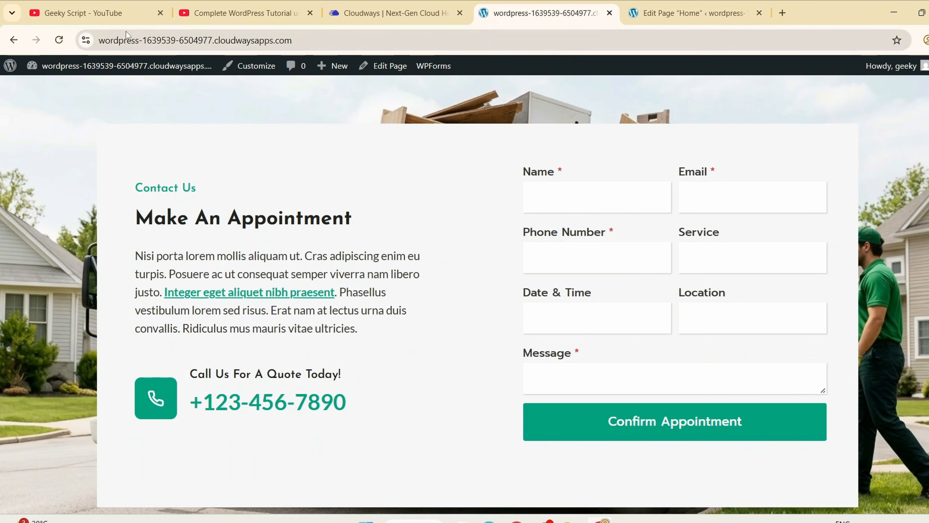
After checking the live form, fix the new field's label to 'Name your plan'
{"action": "left_click", "coordinate": [59, 39]}
{"action": "left_click", "coordinate": [540, 454]}
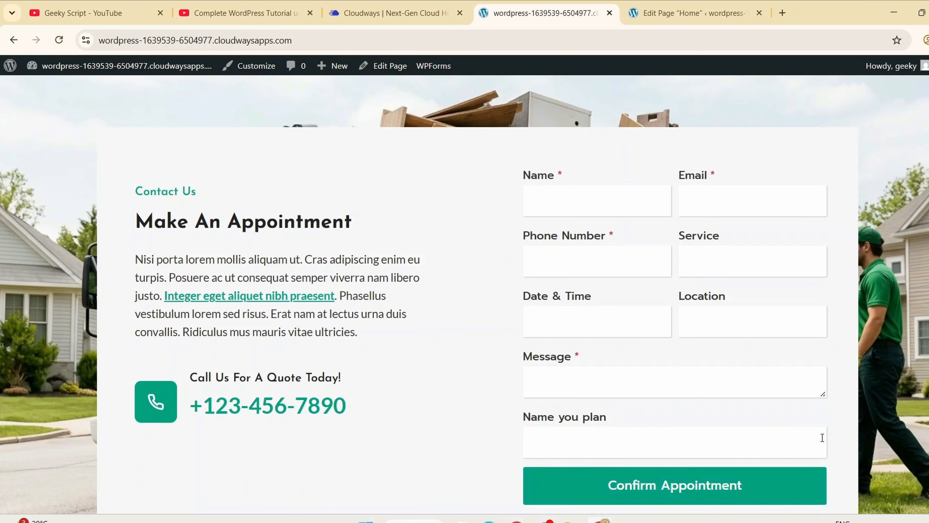
{"action": "left_click", "coordinate": [691, 13]}
{"action": "scroll", "coordinate": [480, 393], "scroll_direction": "down", "scroll_amount": 3}
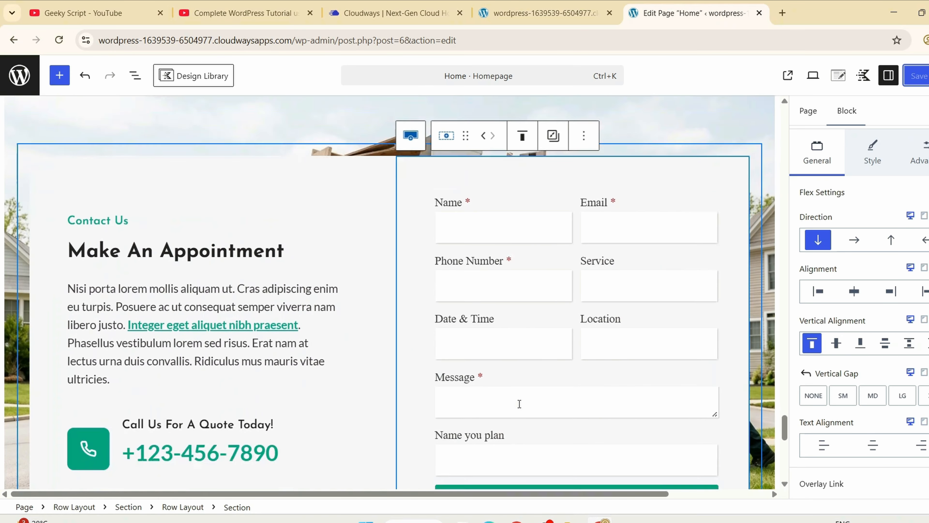
{"action": "left_click", "coordinate": [479, 394]}
{"action": "left_click", "coordinate": [844, 225]}
{"action": "type", "text": "r"}
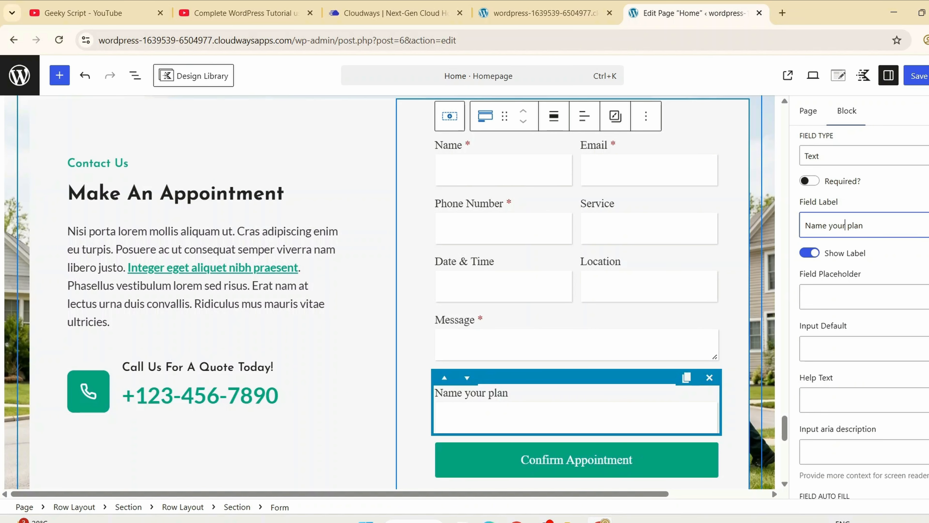
Save the page and refresh the live homepage
{"action": "left_click", "coordinate": [917, 76]}
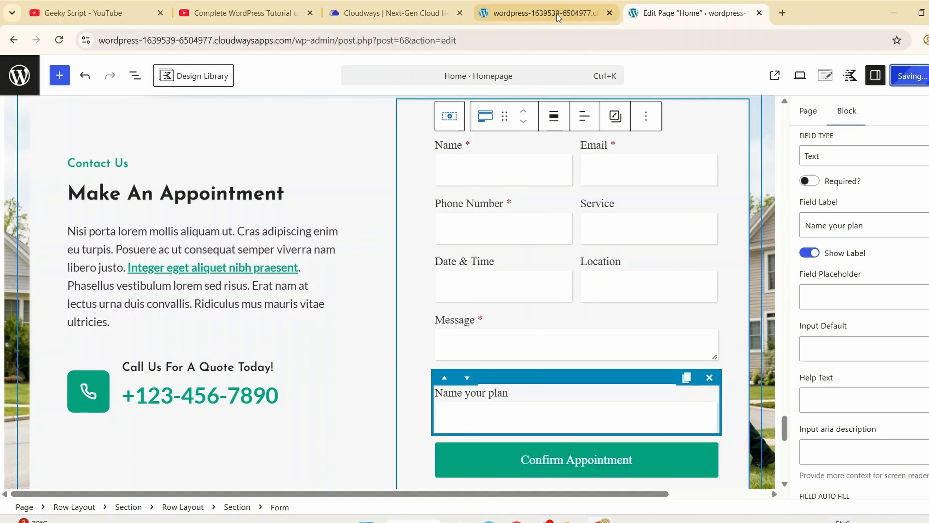
{"action": "left_click", "coordinate": [539, 11]}
{"action": "key", "text": "F5"}
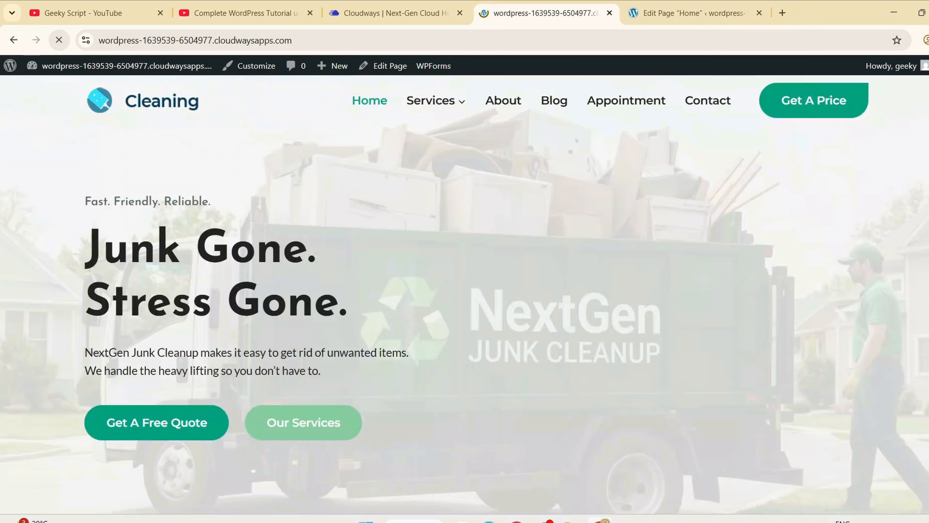
Try the 'Name your plan' field and scroll down the live homepage to check the footer
{"action": "left_click", "coordinate": [708, 431]}
{"action": "scroll", "coordinate": [826, 434], "scroll_direction": "down", "scroll_amount": 2}
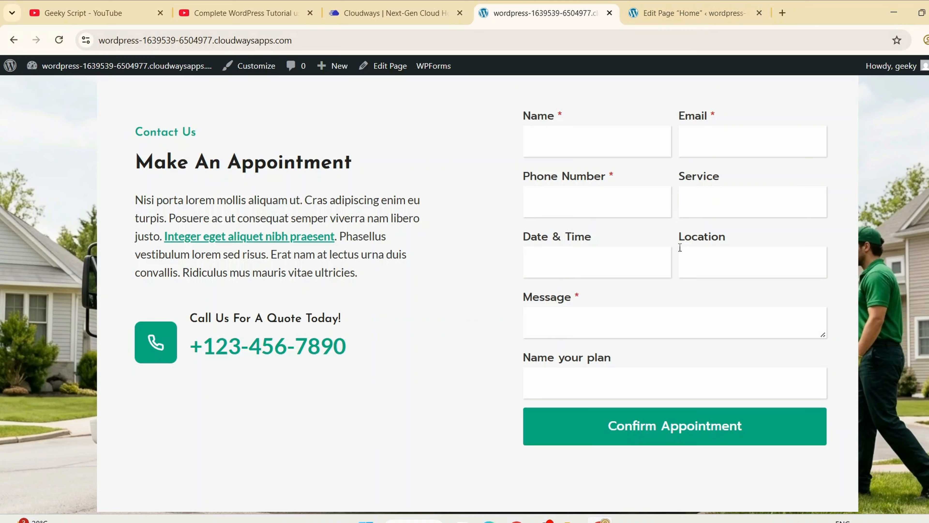
{"action": "scroll", "coordinate": [641, 351], "scroll_direction": "down", "scroll_amount": 10}
{"action": "scroll", "coordinate": [641, 351], "scroll_direction": "down", "scroll_amount": 2}
{"action": "scroll", "coordinate": [191, 377], "scroll_direction": "up", "scroll_amount": 4}
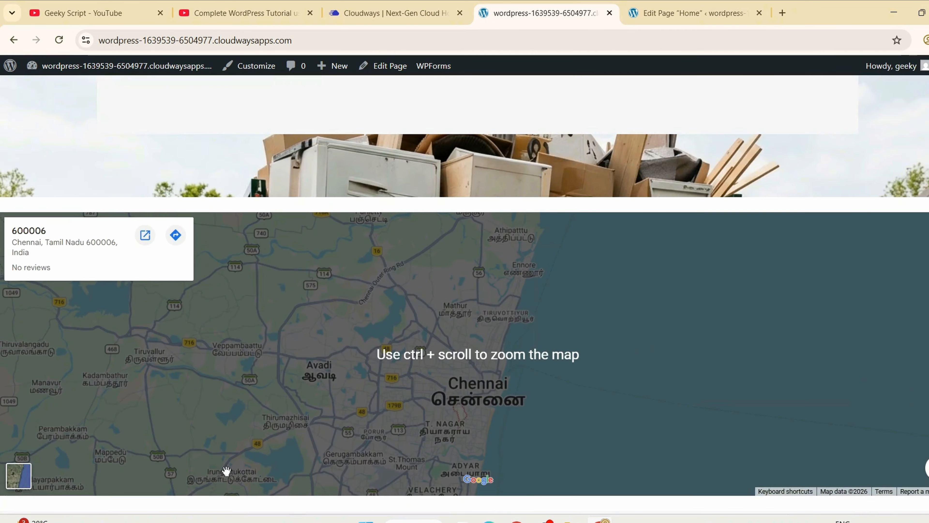
{"action": "scroll", "coordinate": [465, 293], "scroll_direction": "down", "scroll_amount": 4}
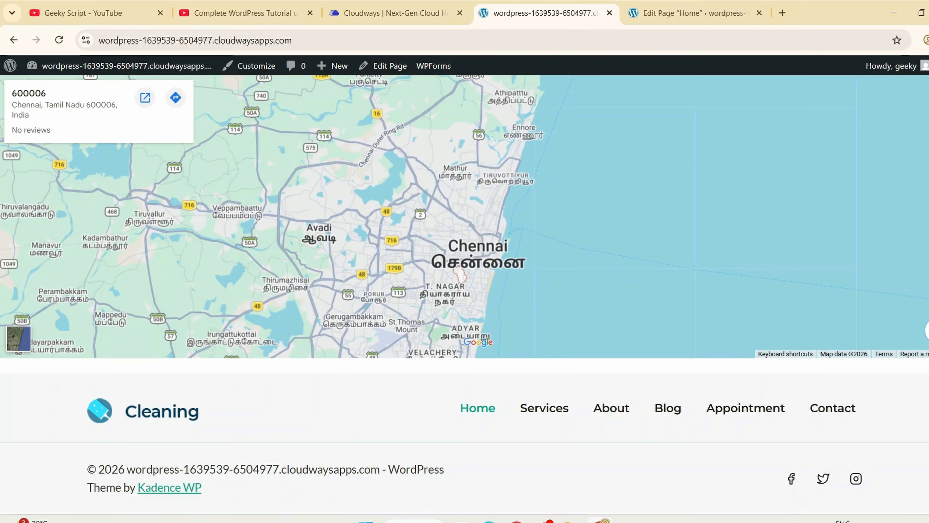
{"action": "scroll", "coordinate": [464, 311], "scroll_direction": "down", "scroll_amount": 2}
{"action": "left_click_drag", "start_coordinate": [50, 392], "coordinate": [564, 474]}
{"action": "left_click", "coordinate": [599, 473]}
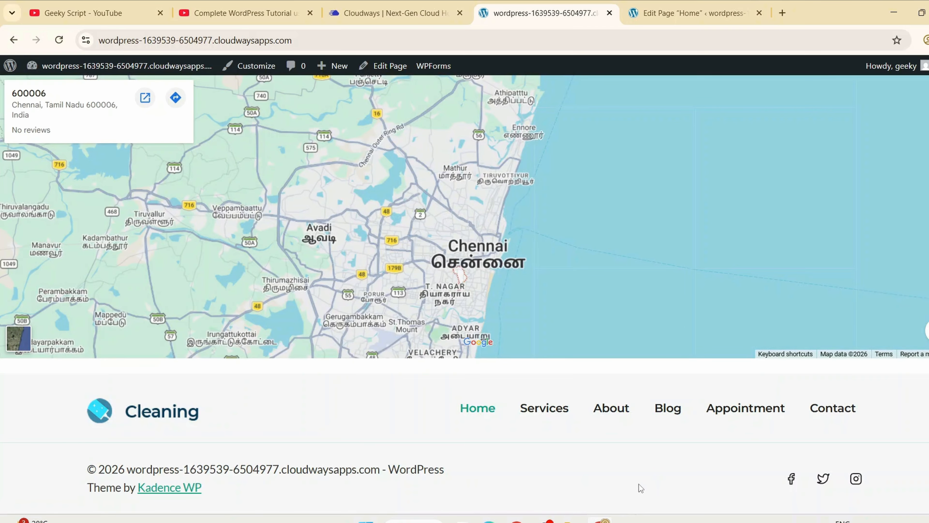
Return to the top of the homepage to reach the Services > Service Details menu
{"action": "scroll", "coordinate": [638, 484], "scroll_direction": "up", "scroll_amount": 20}
{"action": "scroll", "coordinate": [632, 487], "scroll_direction": "up", "scroll_amount": 15}
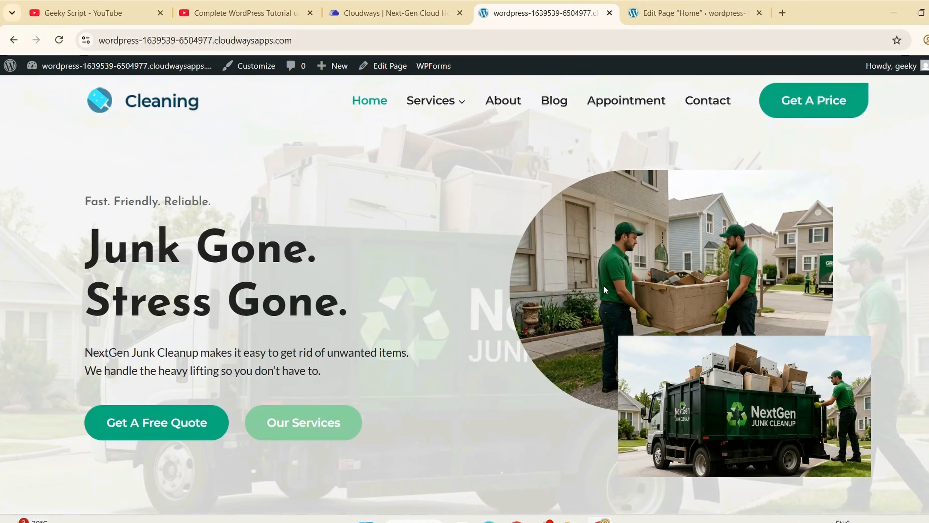
{"action": "mouse_move", "coordinate": [448, 112]}
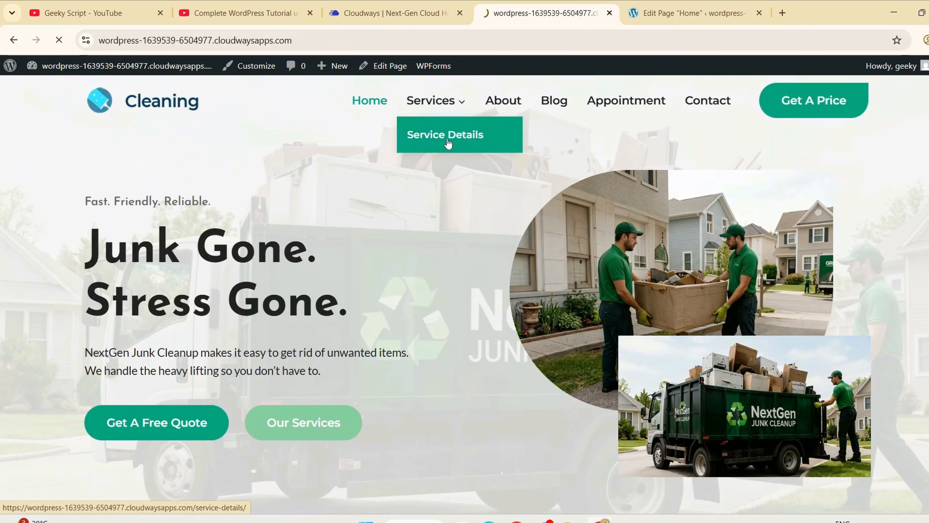
Scroll through the Service Details page and select text in its House Cleaning hero heading
{"action": "scroll", "coordinate": [363, 300], "scroll_direction": "down", "scroll_amount": 3}
{"action": "scroll", "coordinate": [360, 414], "scroll_direction": "up", "scroll_amount": 3}
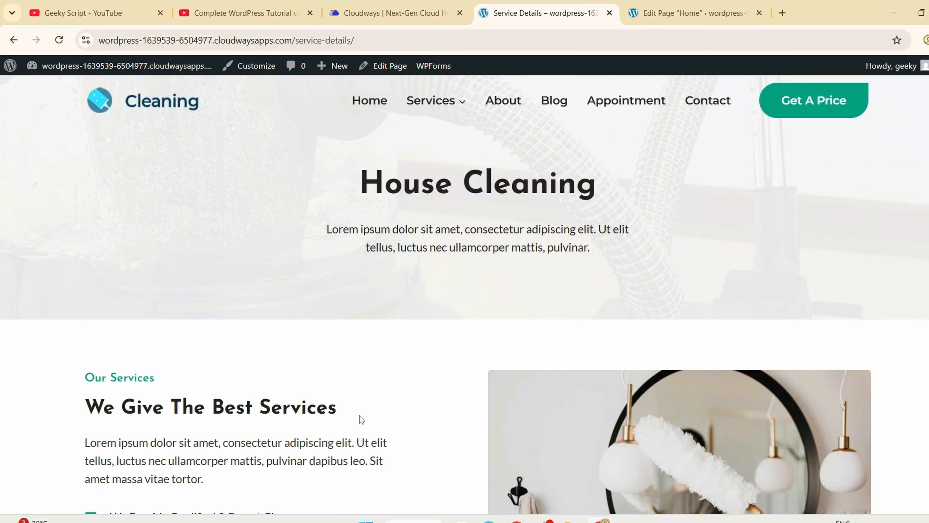
{"action": "scroll", "coordinate": [362, 419], "scroll_direction": "down", "scroll_amount": 10}
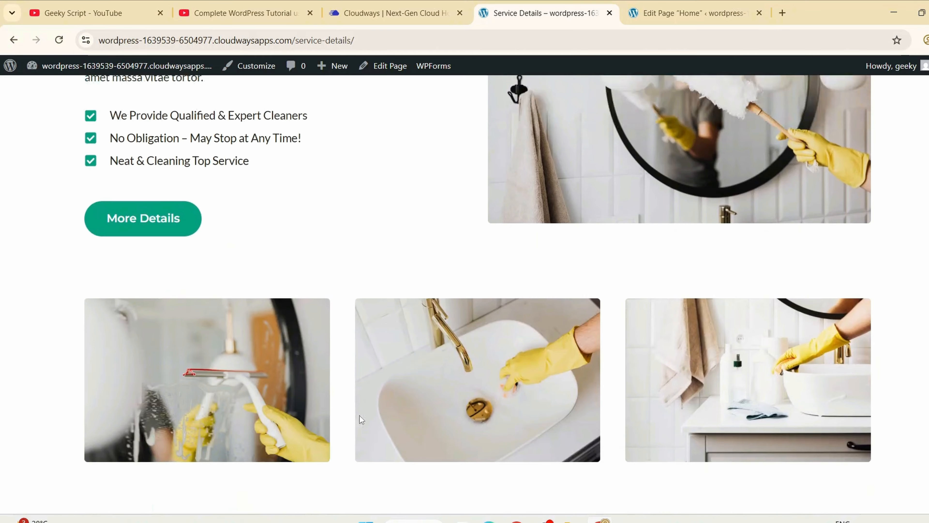
{"action": "scroll", "coordinate": [360, 415], "scroll_direction": "down", "scroll_amount": 10}
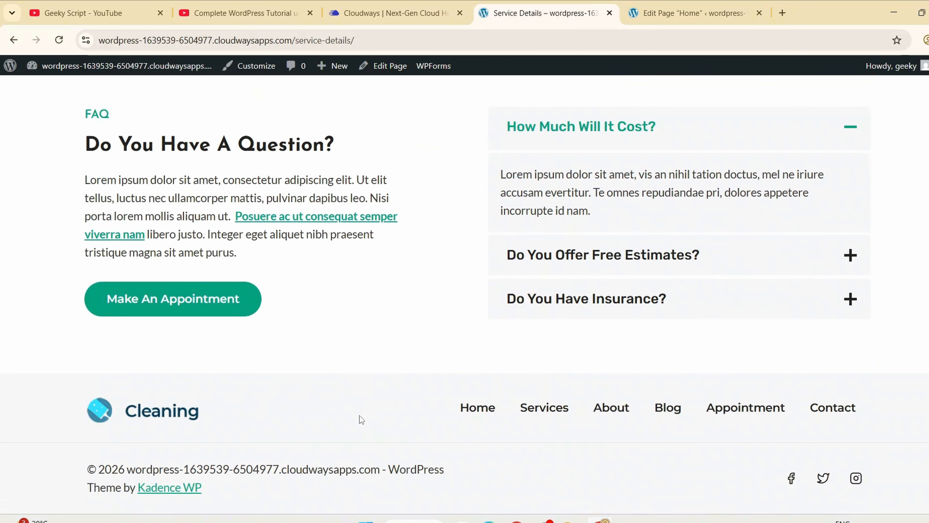
{"action": "scroll", "coordinate": [500, 278], "scroll_direction": "up", "scroll_amount": 5}
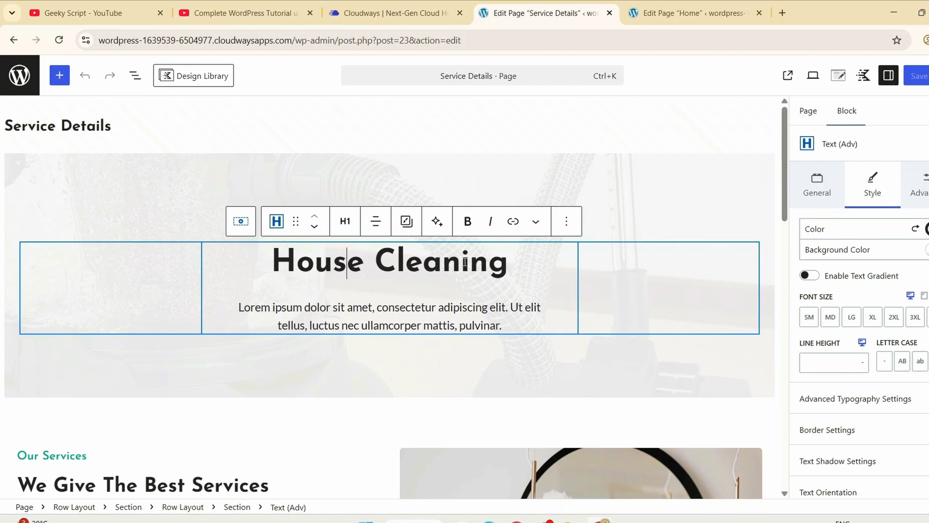
{"action": "left_click_drag", "start_coordinate": [489, 262], "coordinate": [304, 263]}
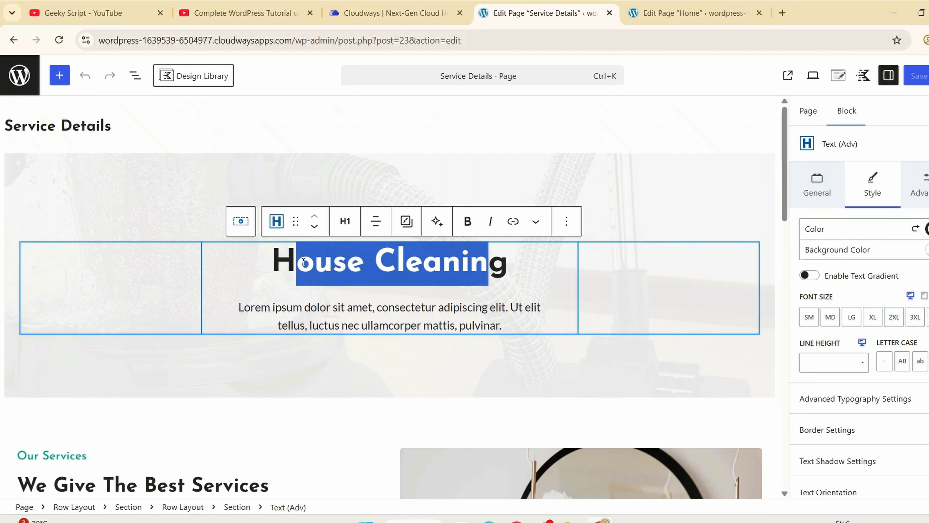
Replace the 'House Cleaning' hero heading with 'Furniture Removal'
{"action": "left_click", "coordinate": [415, 330]}
{"action": "left_click_drag", "start_coordinate": [302, 306], "coordinate": [466, 325]}
{"action": "left_click", "coordinate": [451, 343]}
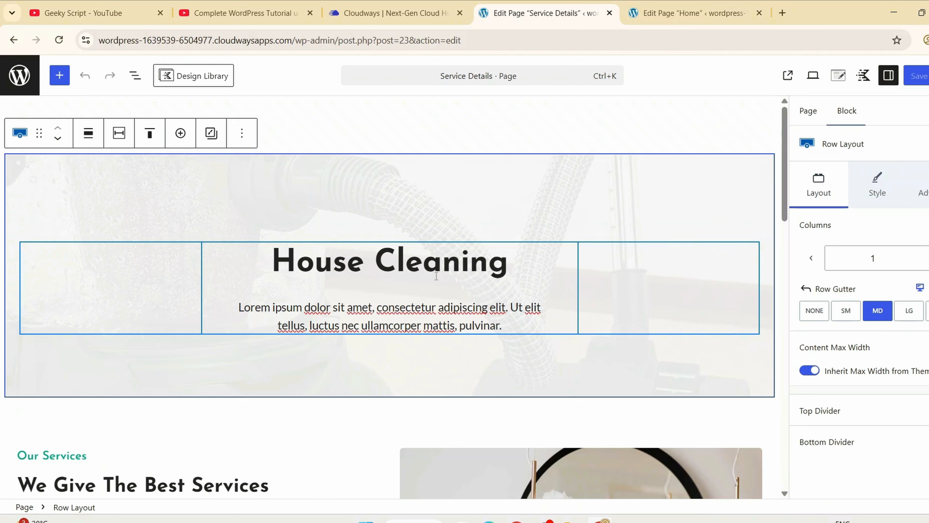
{"action": "left_click", "coordinate": [442, 262]}
{"action": "left_click_drag", "start_coordinate": [507, 258], "coordinate": [257, 259]}
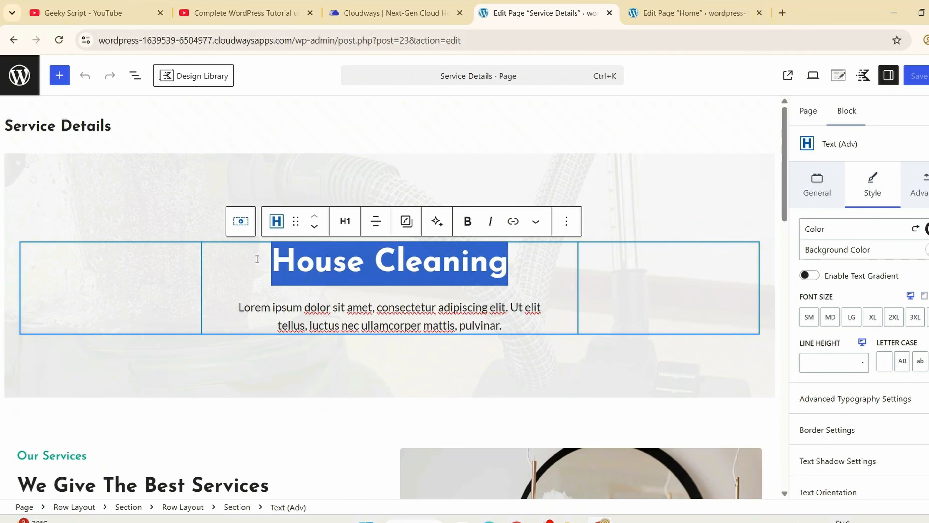
{"action": "type", "text": "Furniture Removal"}
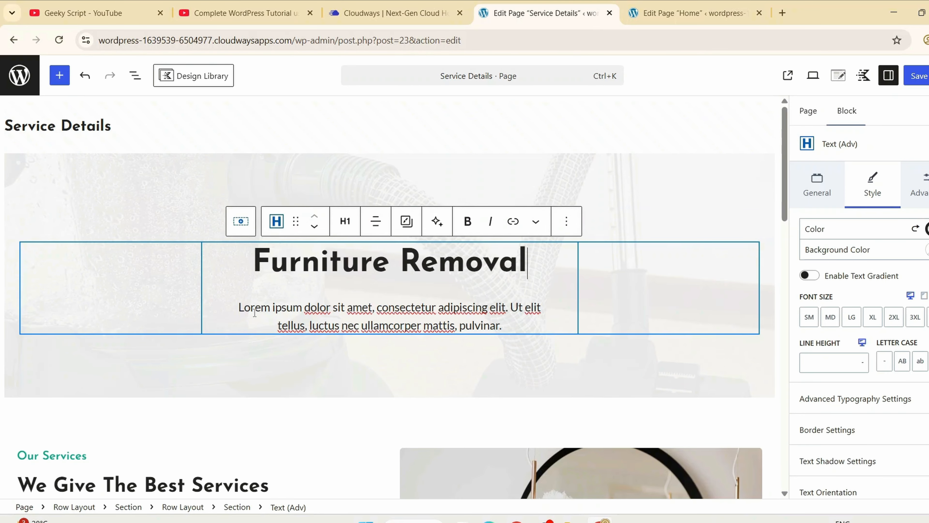
Highlight the lorem ipsum paragraph and the three Our Services checklist items
{"action": "left_click_drag", "start_coordinate": [255, 308], "coordinate": [465, 332]}
{"action": "scroll", "coordinate": [465, 332], "scroll_direction": "down", "scroll_amount": 6}
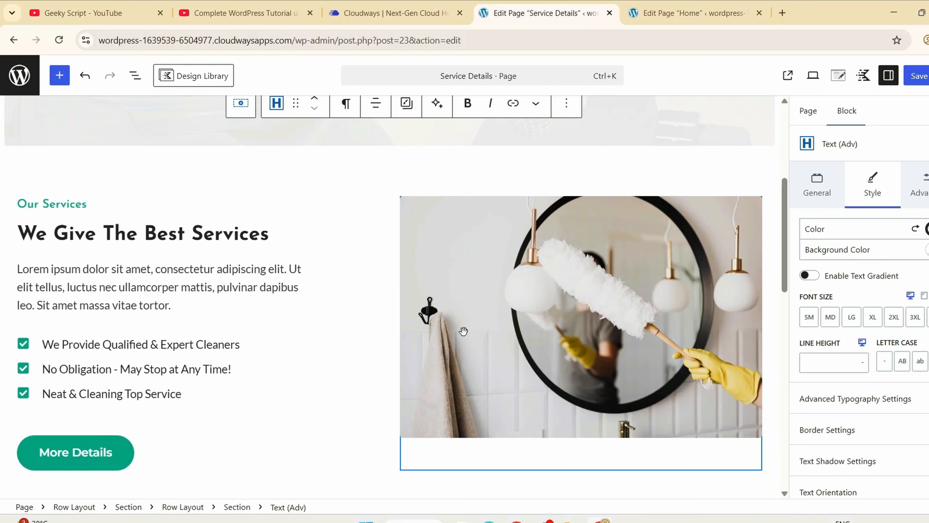
{"action": "left_click", "coordinate": [149, 369]}
{"action": "left_click_drag", "start_coordinate": [202, 401], "coordinate": [42, 344]}
Swap the Our Services mirror-cleaning photo for the nextgen_bg18 junk truck image
{"action": "left_click", "coordinate": [528, 350]}
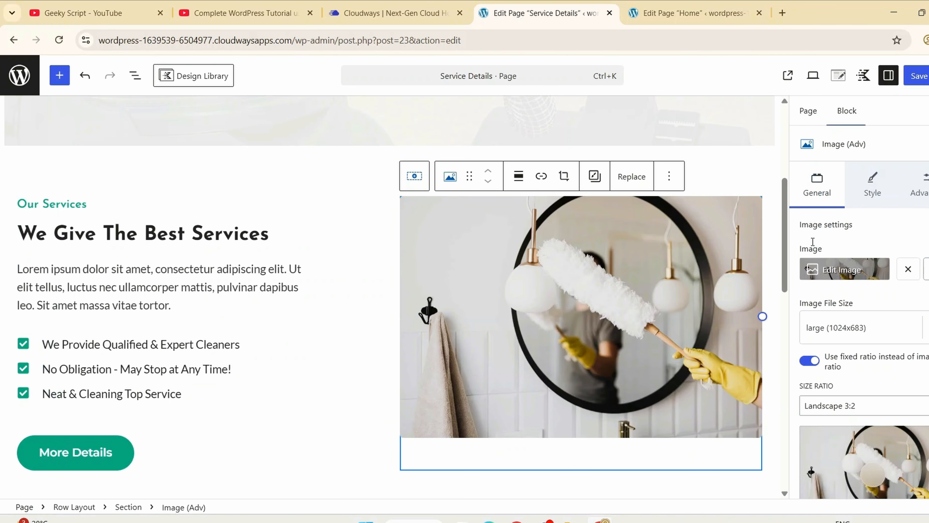
{"action": "left_click", "coordinate": [840, 269]}
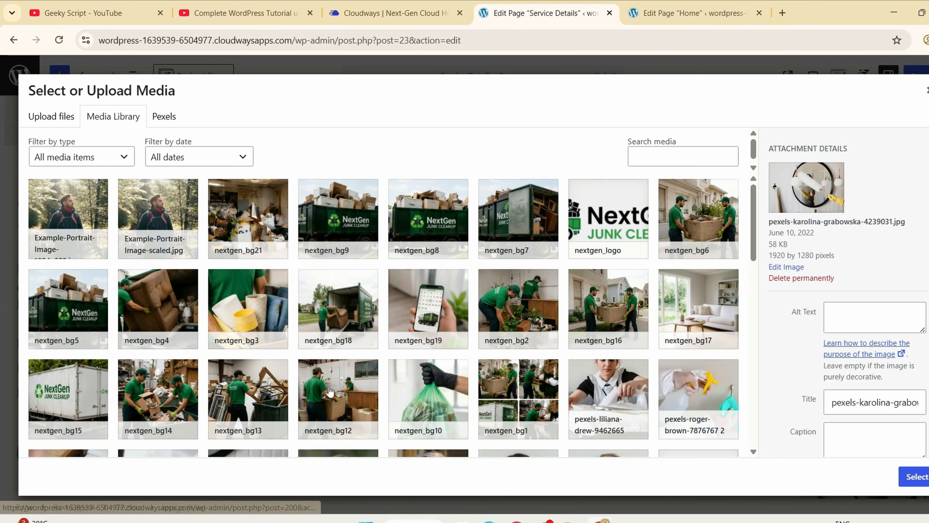
{"action": "left_click", "coordinate": [343, 320]}
{"action": "left_click", "coordinate": [915, 476]}
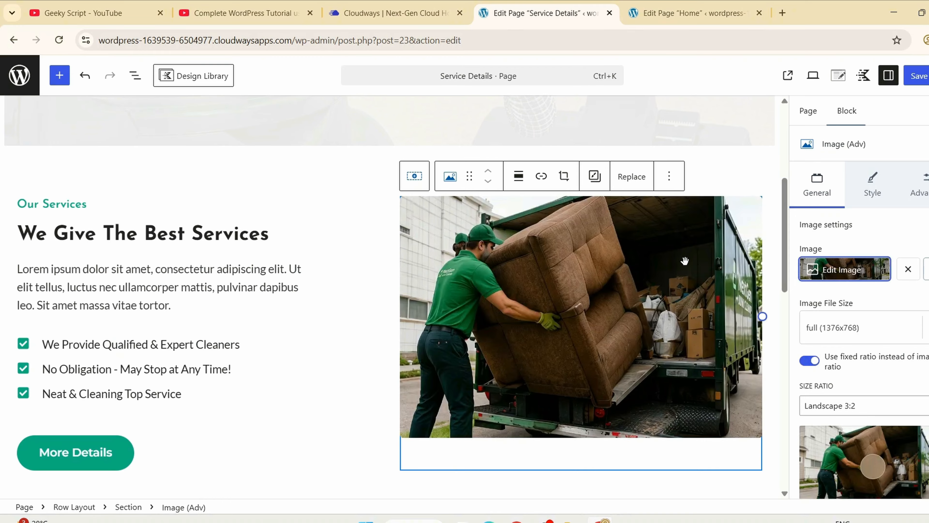
{"action": "scroll", "coordinate": [682, 262], "scroll_direction": "down", "scroll_amount": 2}
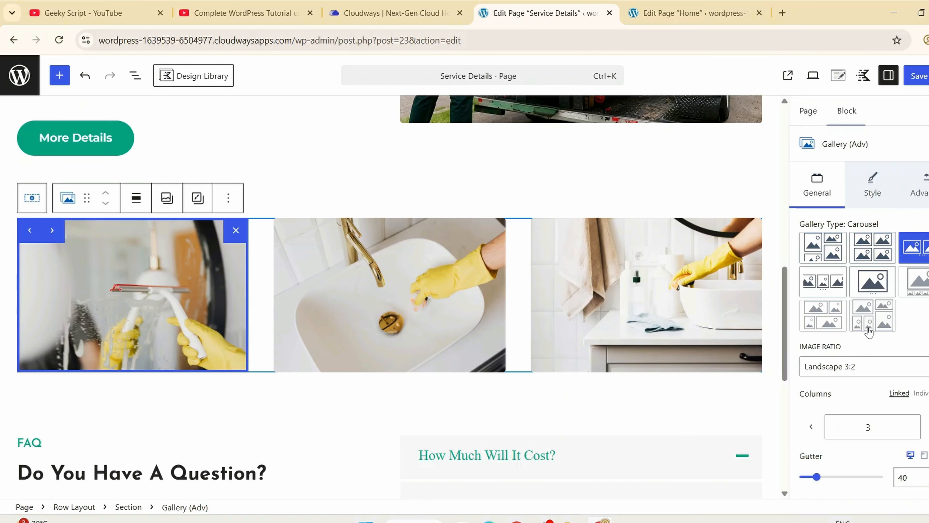
Preview the Grid and Masonry gallery layouts, keep Carousel, and open the four-image gallery list
{"action": "left_click", "coordinate": [883, 247]}
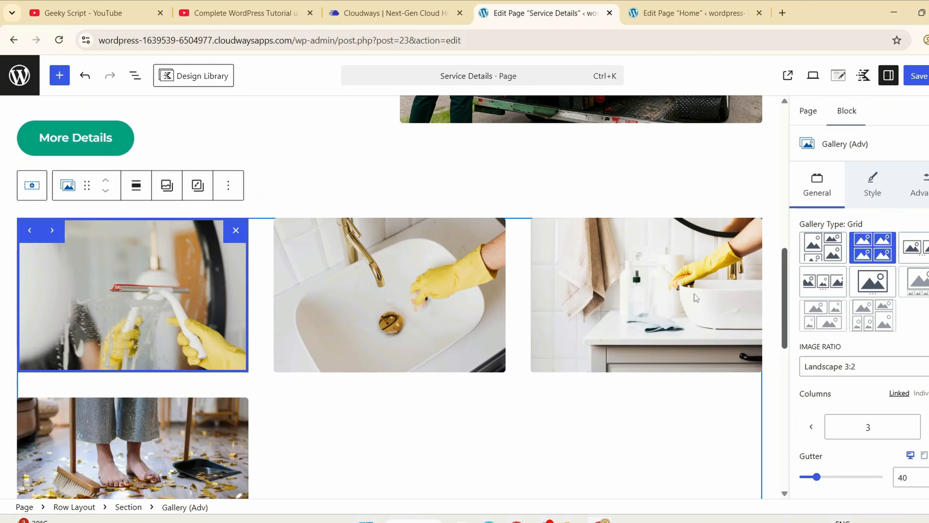
{"action": "scroll", "coordinate": [560, 308], "scroll_direction": "down", "scroll_amount": 2}
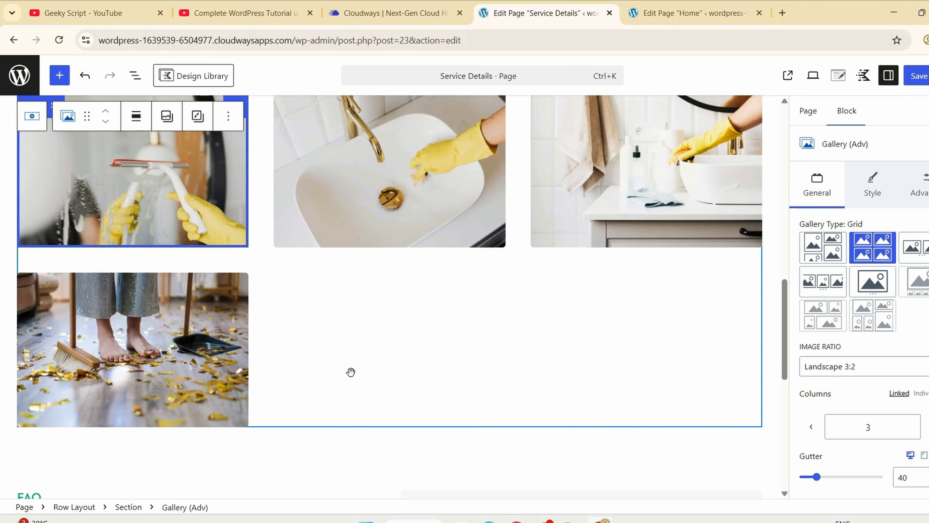
{"action": "left_click", "coordinate": [822, 249]}
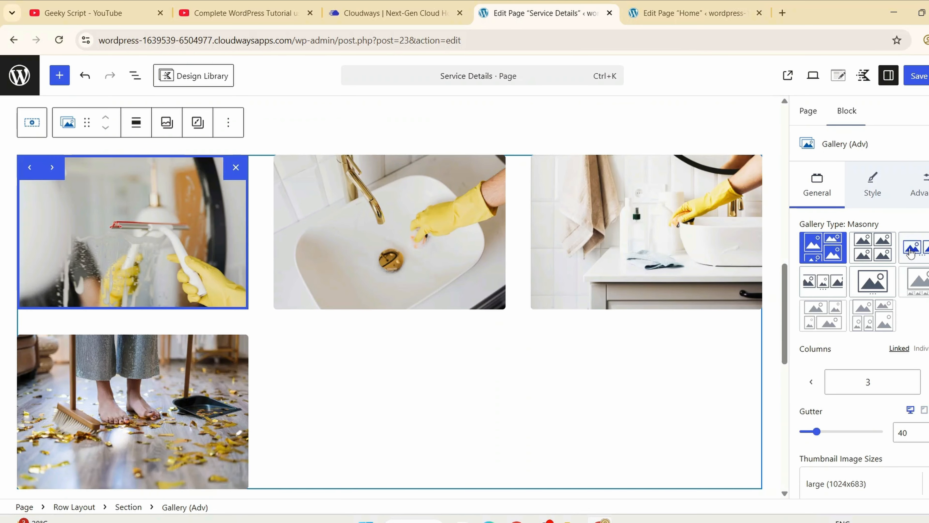
{"action": "left_click", "coordinate": [911, 253]}
{"action": "scroll", "coordinate": [654, 292], "scroll_direction": "up", "scroll_amount": 2}
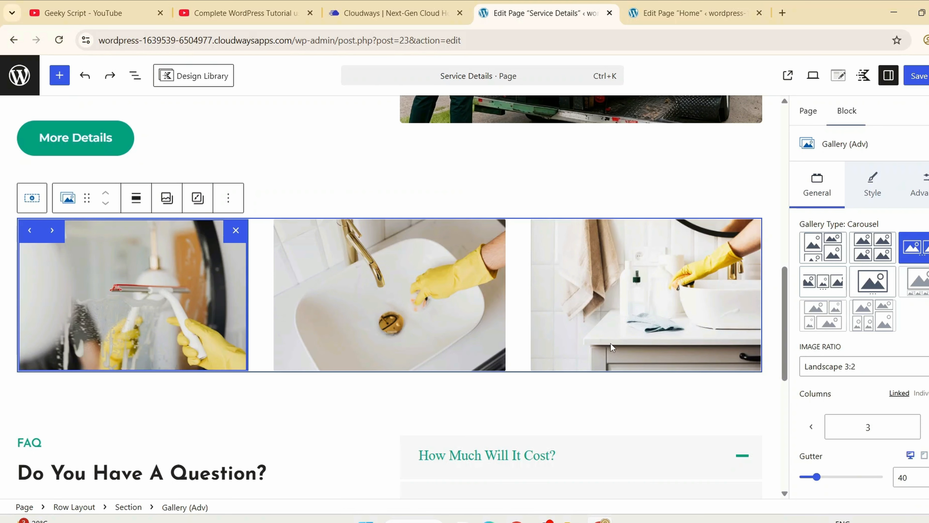
{"action": "left_click", "coordinate": [166, 198]}
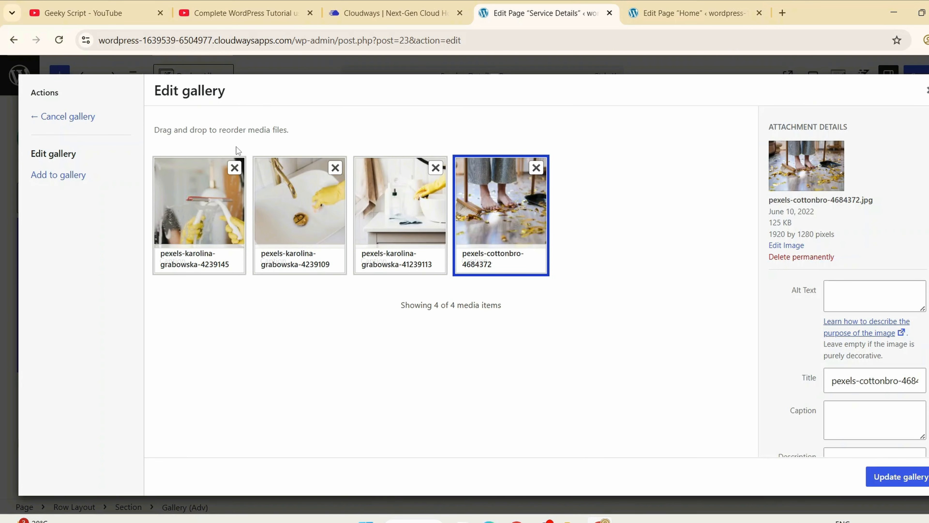
Remove all four cleaning photos from the gallery
{"action": "left_click", "coordinate": [207, 216]}
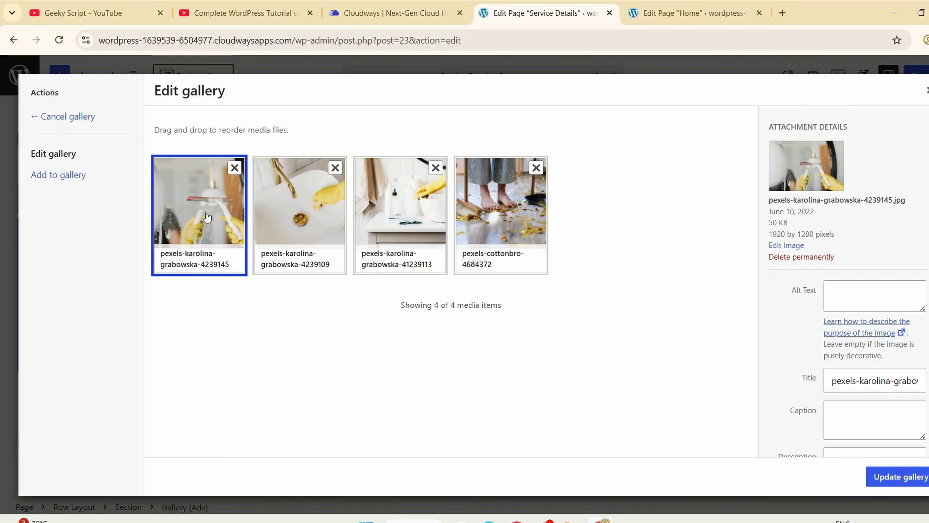
{"action": "left_click", "coordinate": [235, 167]}
{"action": "left_click", "coordinate": [235, 168]}
{"action": "left_click", "coordinate": [234, 168]}
{"action": "left_click", "coordinate": [234, 168]}
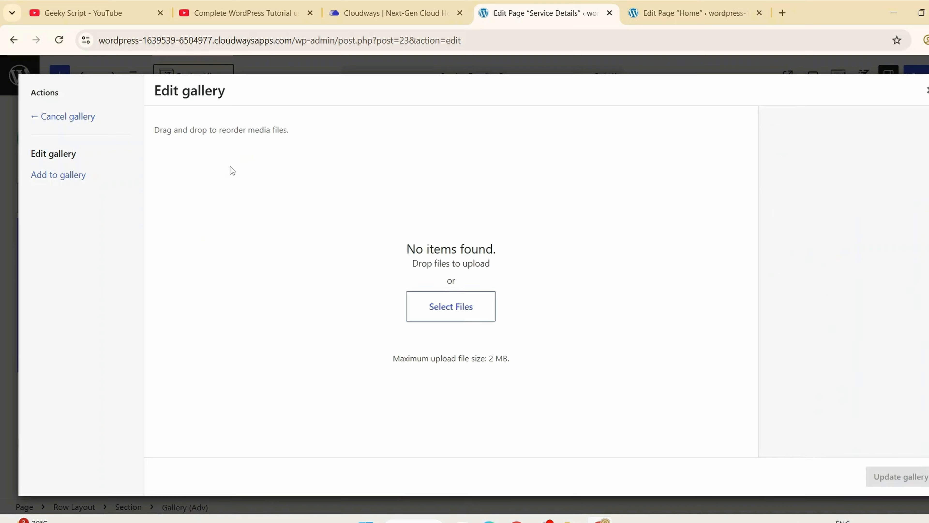
Upload nextgen_bg16, bg18, bg2, bg6 and bg5 into the gallery
{"action": "left_click", "coordinate": [457, 314]}
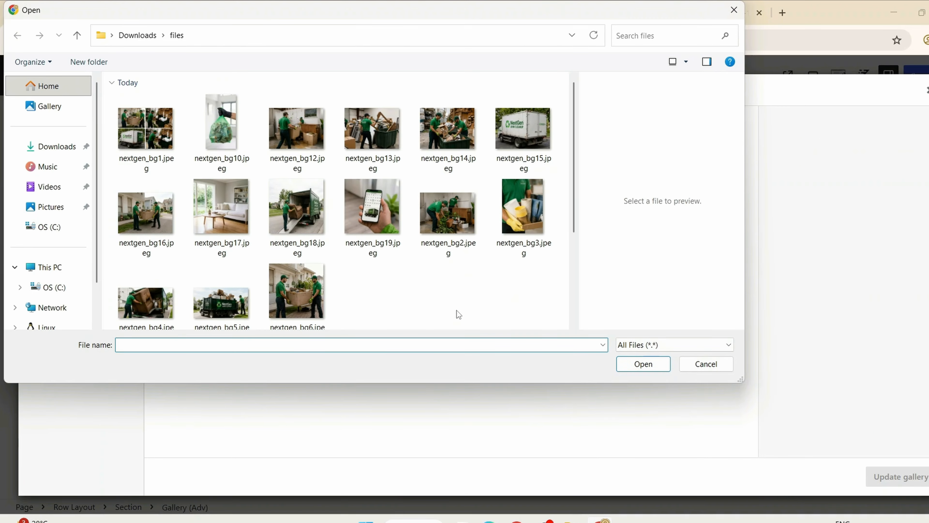
{"action": "left_click", "coordinate": [177, 227]}
{"action": "left_click", "coordinate": [297, 208], "text": "ctrl"}
{"action": "left_click", "coordinate": [447, 212], "text": "ctrl"}
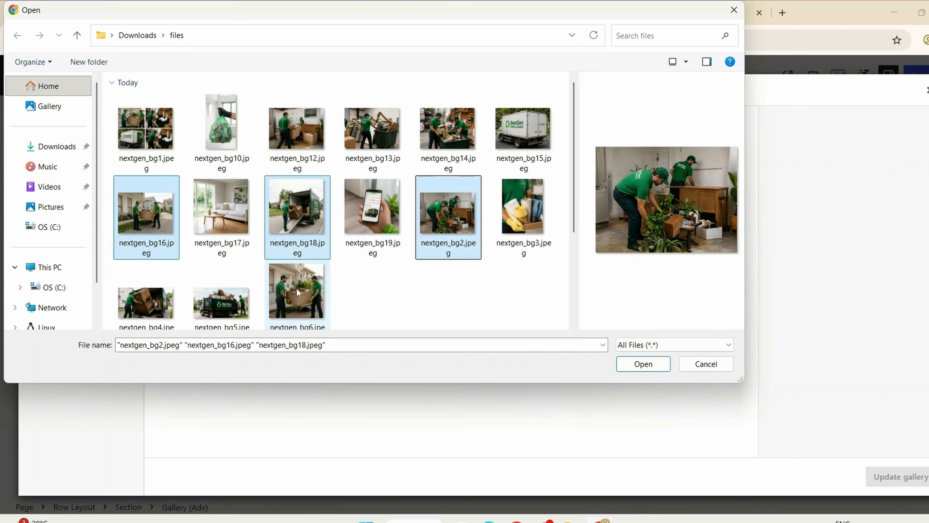
{"action": "left_click", "coordinate": [280, 298], "text": "ctrl"}
{"action": "left_click", "coordinate": [253, 298], "text": "ctrl"}
{"action": "left_click", "coordinate": [652, 365]}
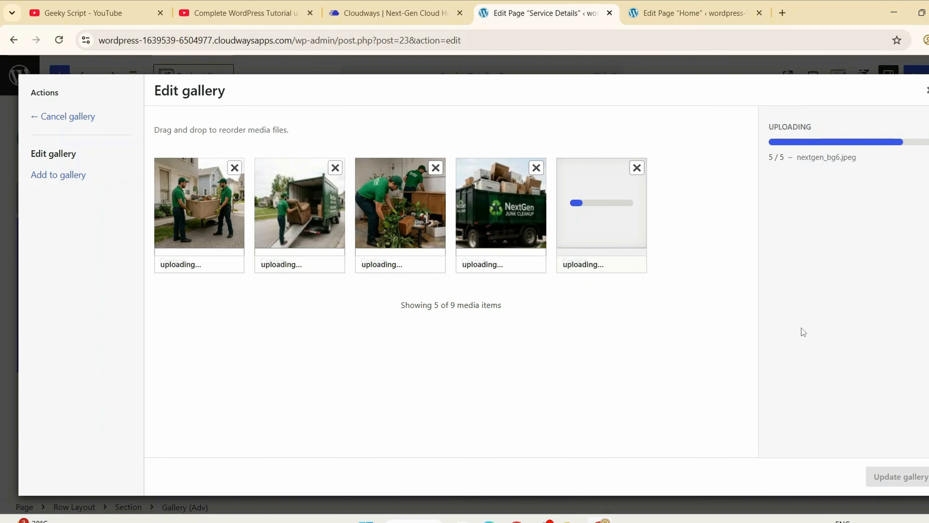
Update the gallery with the five junk photos and save the Service Details page
{"action": "left_click", "coordinate": [902, 476]}
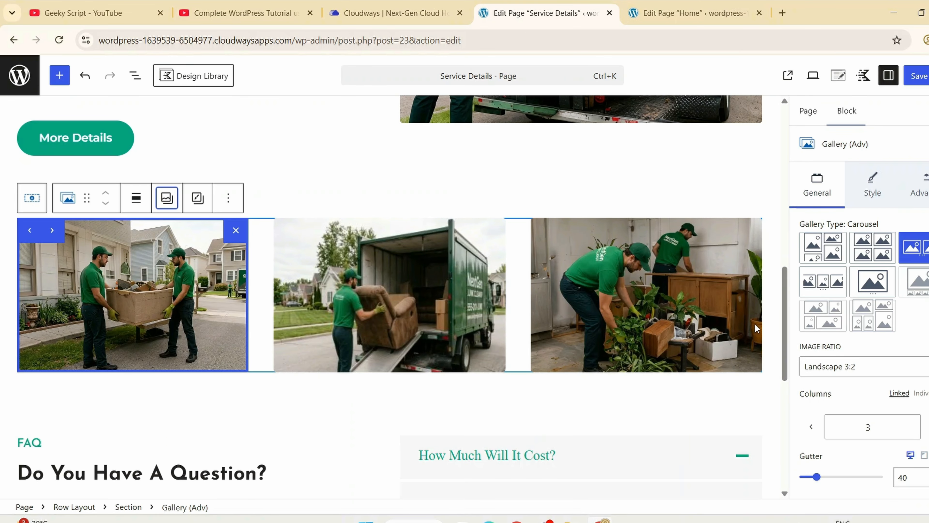
{"action": "scroll", "coordinate": [668, 363], "scroll_direction": "down", "scroll_amount": 3}
{"action": "scroll", "coordinate": [666, 362], "scroll_direction": "up", "scroll_amount": 3}
{"action": "left_click", "coordinate": [923, 77]}
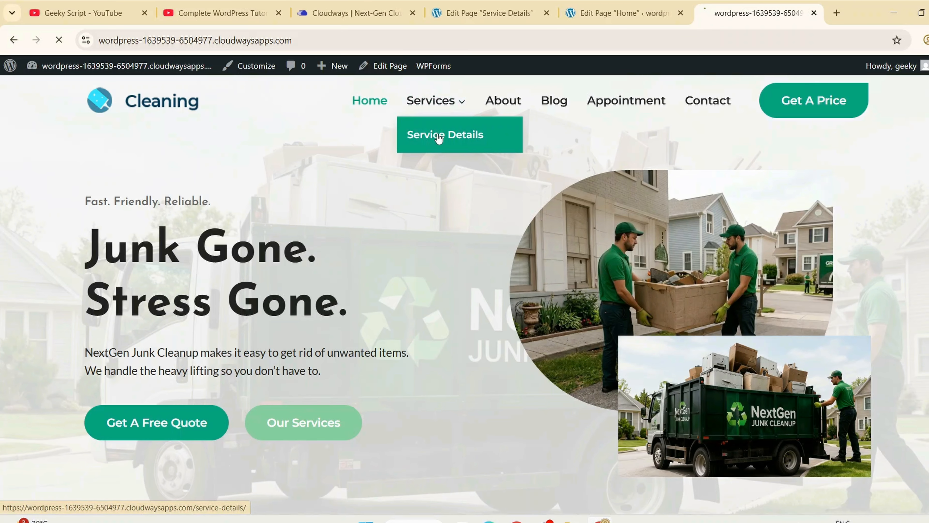
Open the live Service Details page and scroll through its junk photo carousel
{"action": "left_click", "coordinate": [441, 134]}
{"action": "scroll", "coordinate": [439, 147], "scroll_direction": "down", "scroll_amount": 10}
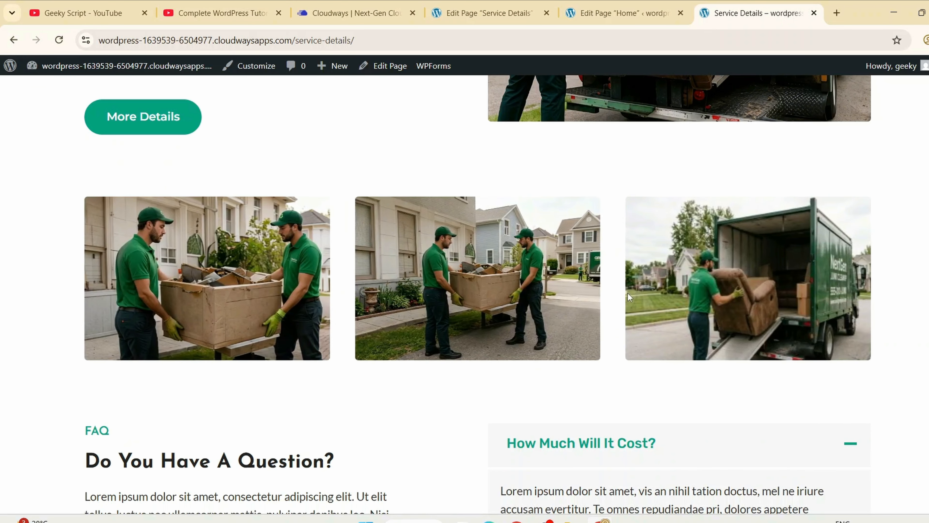
{"action": "scroll", "coordinate": [717, 291], "scroll_direction": "down", "scroll_amount": 5}
{"action": "left_click", "coordinate": [491, 13]}
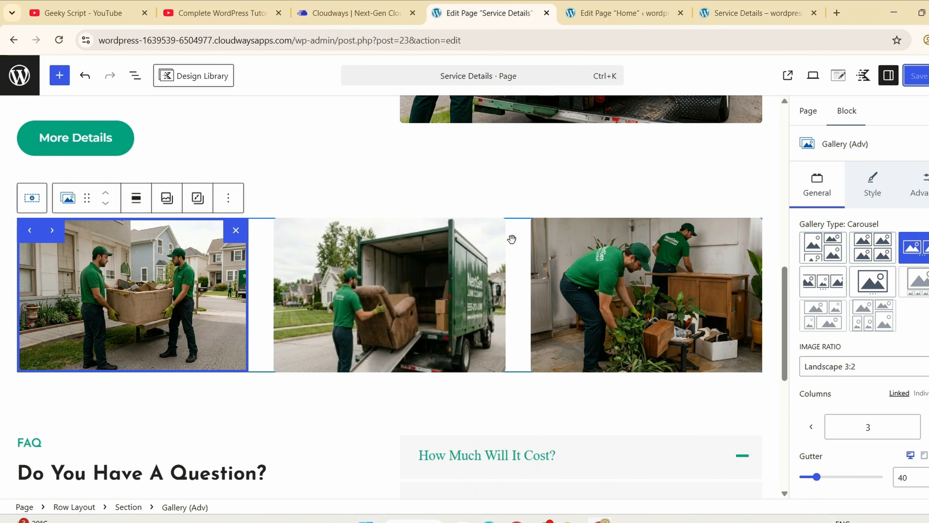
{"action": "scroll", "coordinate": [496, 251], "scroll_direction": "down", "scroll_amount": 3}
{"action": "scroll", "coordinate": [523, 199], "scroll_direction": "down", "scroll_amount": 3}
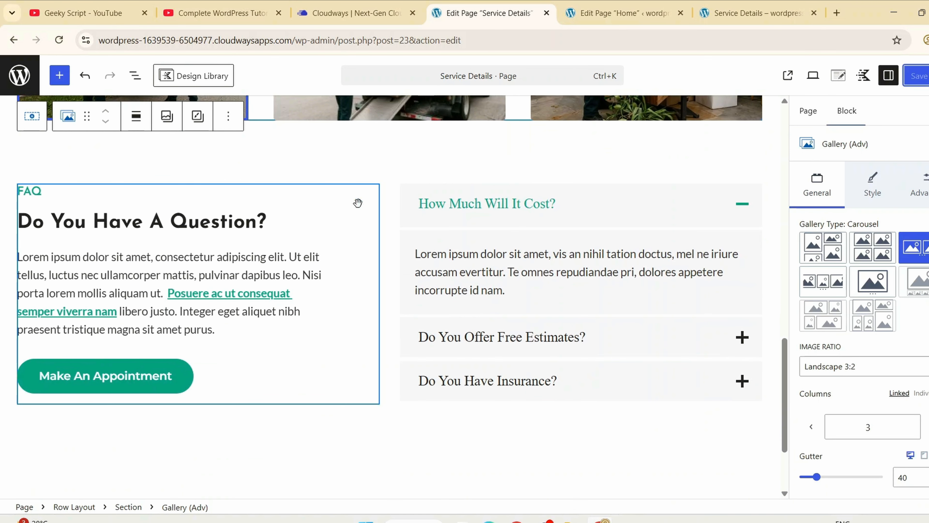
{"action": "left_click", "coordinate": [586, 199]}
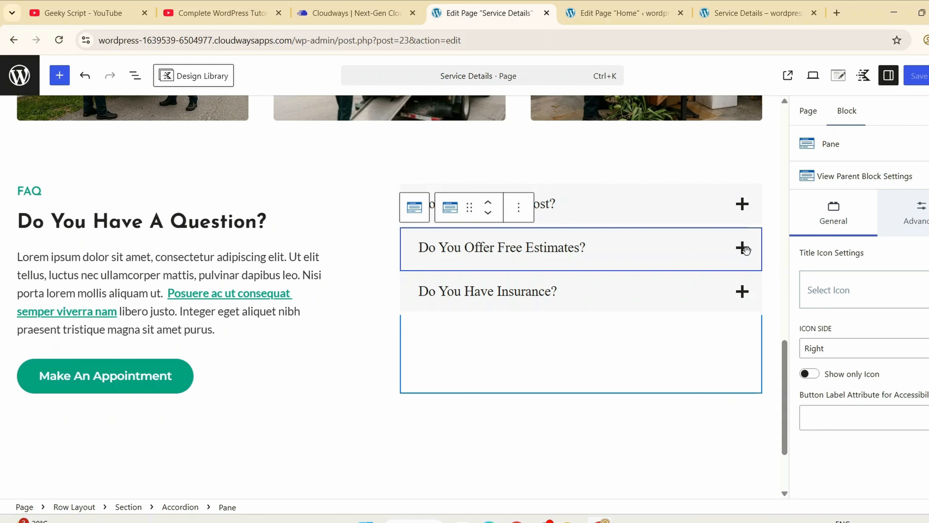
{"action": "left_click", "coordinate": [483, 317]}
{"action": "left_click_drag", "start_coordinate": [524, 338], "coordinate": [391, 297]}
{"action": "left_click", "coordinate": [500, 316]}
{"action": "left_click", "coordinate": [502, 318]}
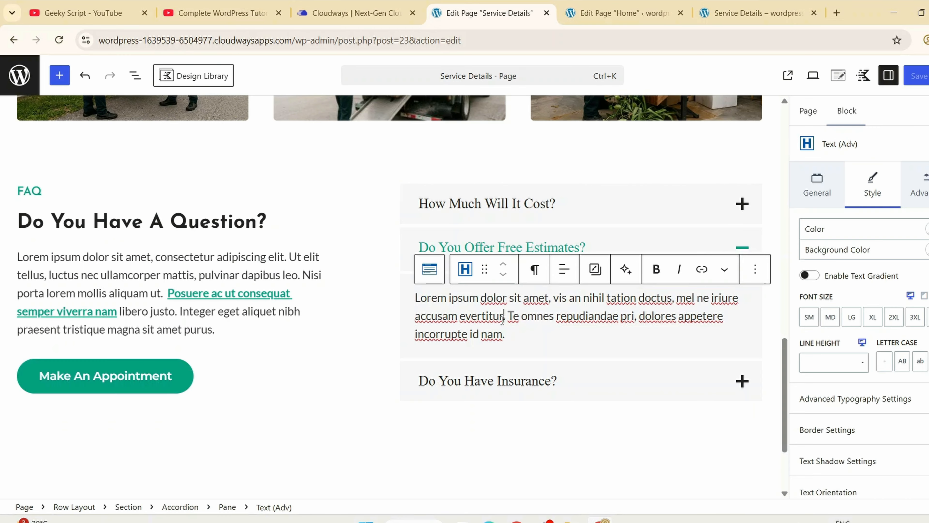
{"action": "left_click", "coordinate": [527, 247]}
{"action": "left_click", "coordinate": [550, 248]}
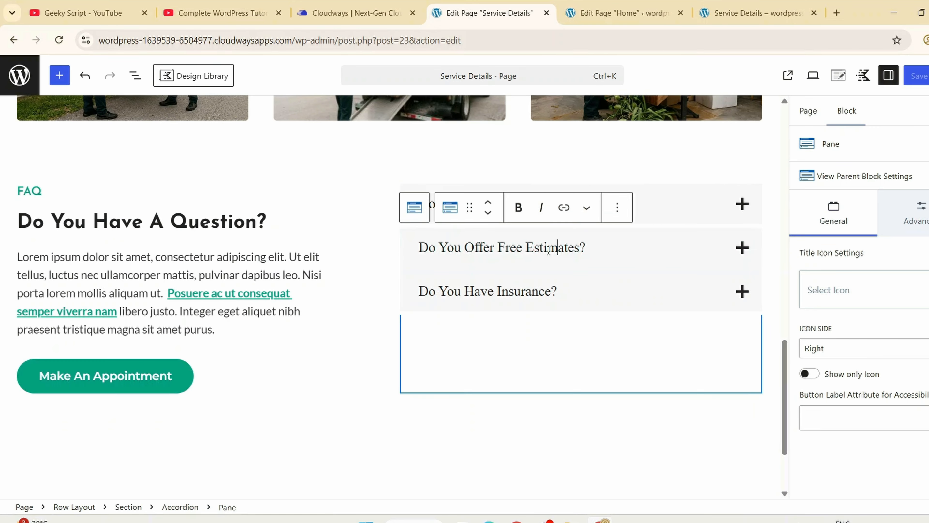
{"action": "left_click_drag", "start_coordinate": [426, 247], "coordinate": [566, 249]}
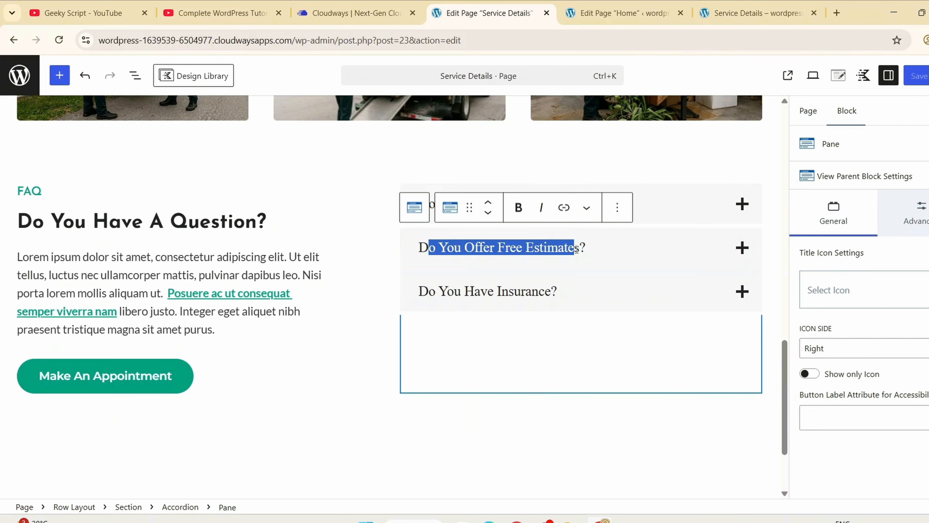
{"action": "scroll", "coordinate": [482, 337], "scroll_direction": "down", "scroll_amount": 3}
{"action": "left_click", "coordinate": [464, 350]}
{"action": "scroll", "coordinate": [456, 339], "scroll_direction": "up", "scroll_amount": 20}
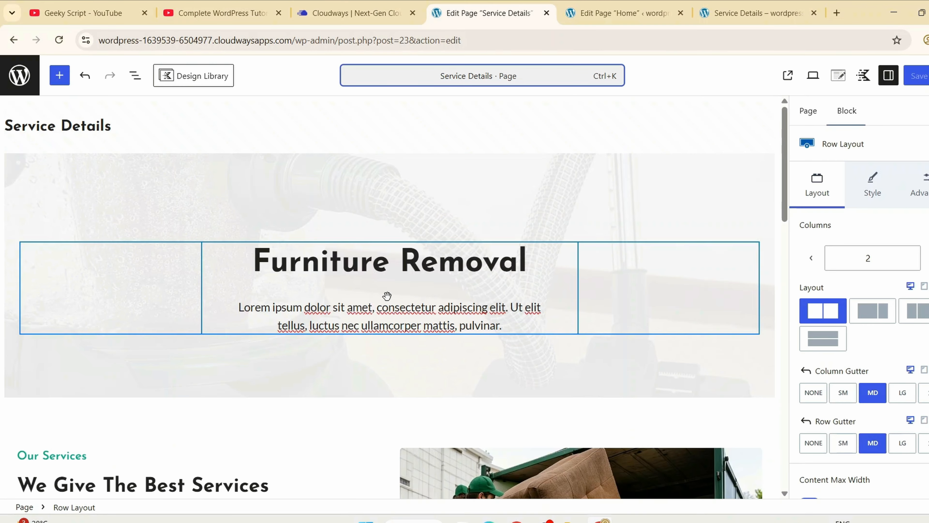
Close the Service Details editor tab and return to the live Service Details page
{"action": "scroll", "coordinate": [510, 285], "scroll_direction": "down", "scroll_amount": 5}
{"action": "scroll", "coordinate": [510, 286], "scroll_direction": "up", "scroll_amount": 5}
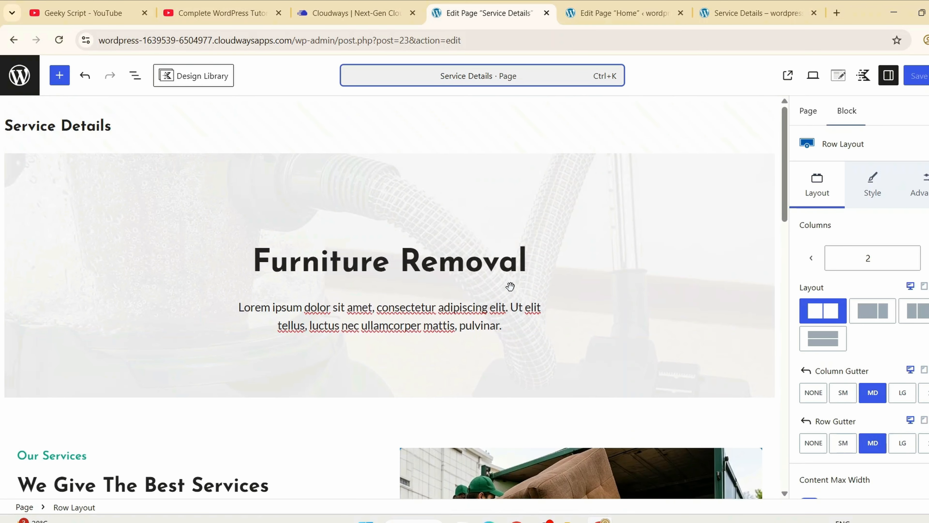
{"action": "left_click", "coordinate": [546, 13]}
{"action": "left_click", "coordinate": [616, 5]}
{"action": "scroll", "coordinate": [468, 256], "scroll_direction": "up", "scroll_amount": 15}
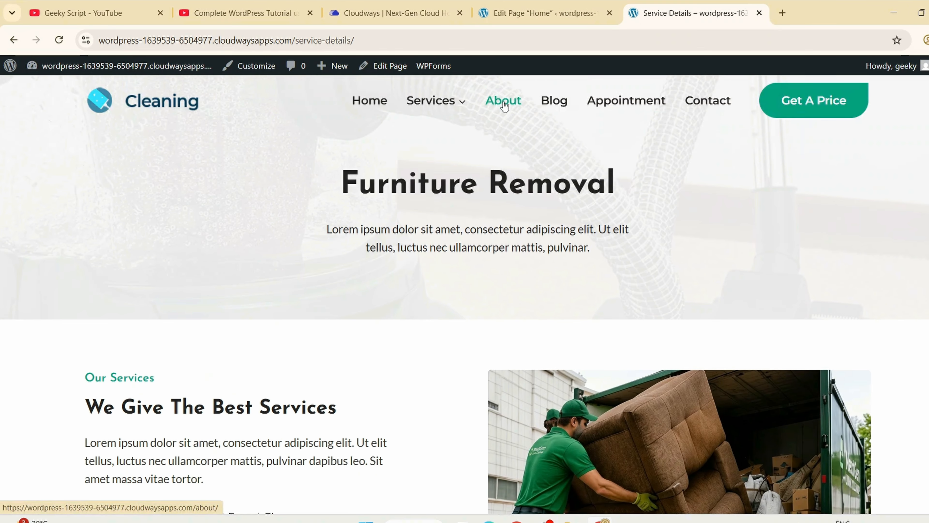
Open the About page in a new tab and launch its editor
{"action": "middle_click", "coordinate": [507, 102]}
{"action": "left_click", "coordinate": [761, 12]}
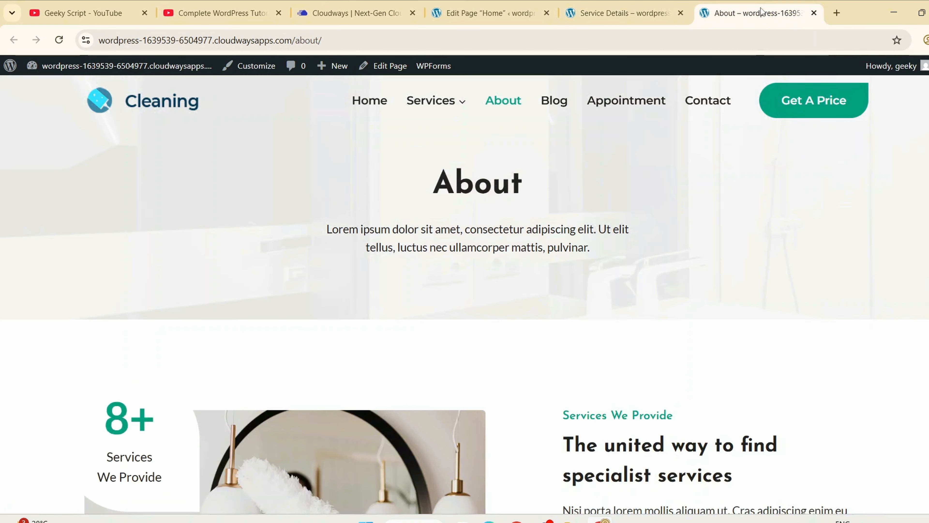
{"action": "left_click", "coordinate": [395, 73]}
Copy the 'About NextGen Junk Cleanup' heading text from the Home page editor
{"action": "left_click", "coordinate": [376, 265]}
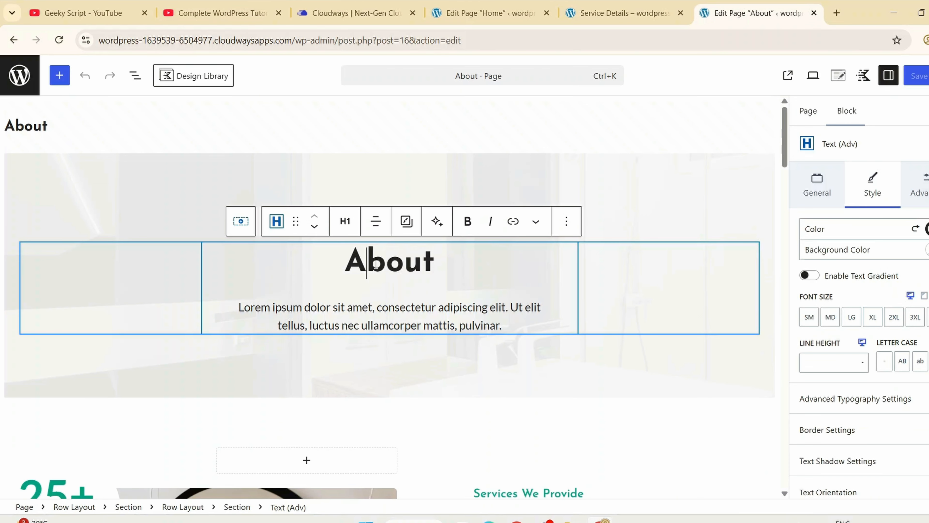
{"action": "left_click_drag", "start_coordinate": [347, 265], "coordinate": [452, 261]}
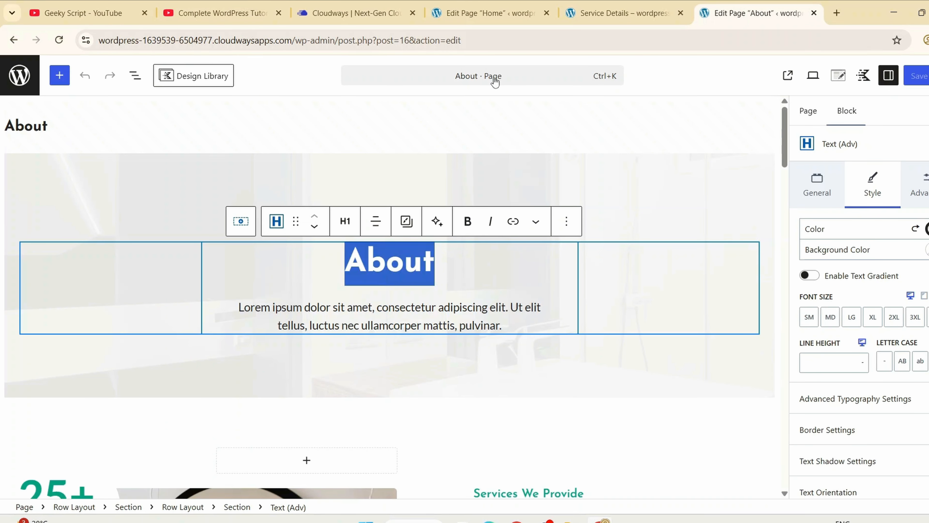
{"action": "left_click", "coordinate": [487, 13]}
{"action": "scroll", "coordinate": [479, 256], "scroll_direction": "up", "scroll_amount": 10}
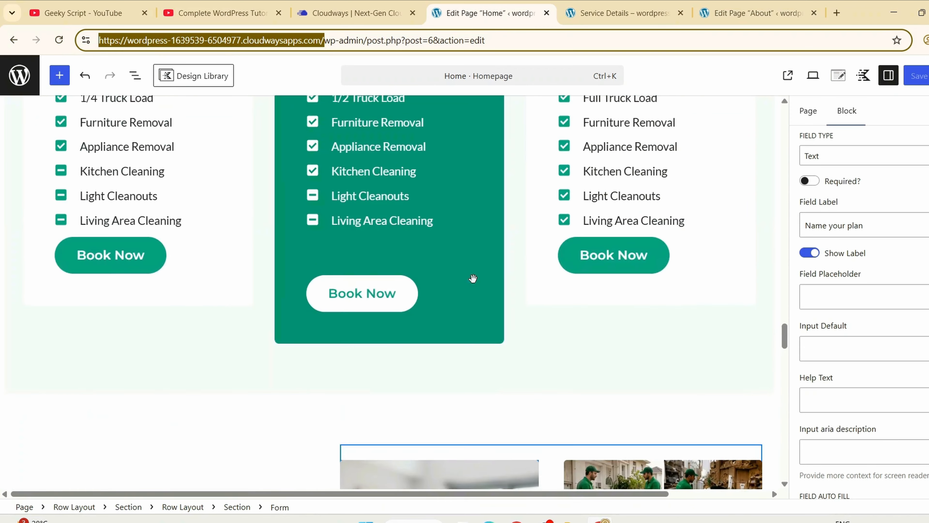
{"action": "scroll", "coordinate": [473, 278], "scroll_direction": "up", "scroll_amount": 10}
{"action": "left_click", "coordinate": [492, 281]}
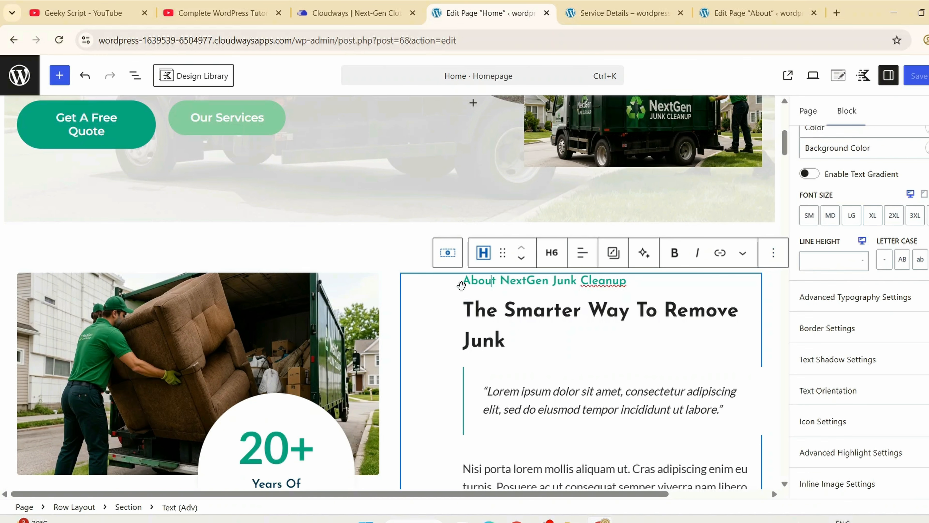
{"action": "left_click_drag", "start_coordinate": [466, 284], "coordinate": [624, 281]}
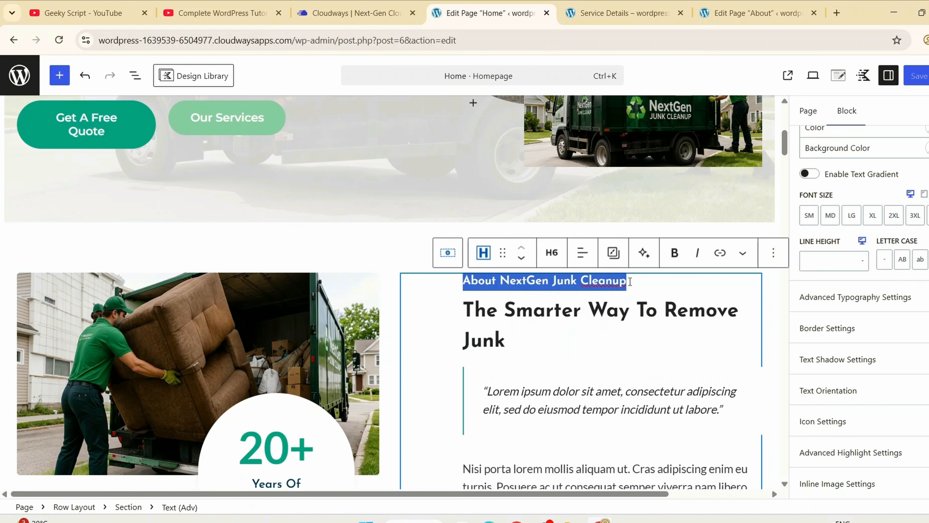
Paste 'About NextGen Junk Cleanup' over the About page's 'About' heading
{"action": "left_click", "coordinate": [786, 16]}
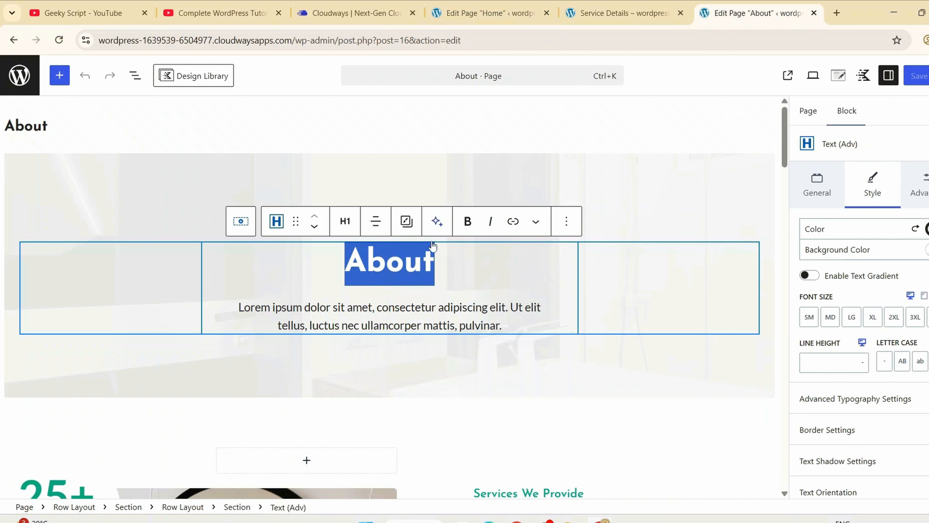
{"action": "double_click", "coordinate": [388, 256]}
{"action": "type", "text": "About NextGen Junk Cleanup"}
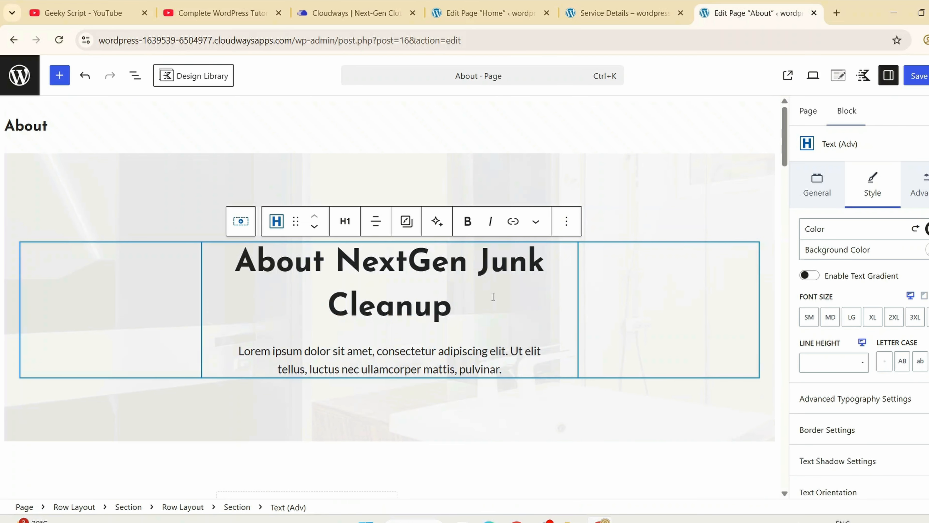
{"action": "left_click_drag", "start_coordinate": [336, 258], "coordinate": [456, 314]}
{"action": "left_click", "coordinate": [473, 310]}
Select the page header row, then the services section's large photo
{"action": "left_click_drag", "start_coordinate": [256, 347], "coordinate": [490, 369]}
{"action": "left_click", "coordinate": [440, 411]}
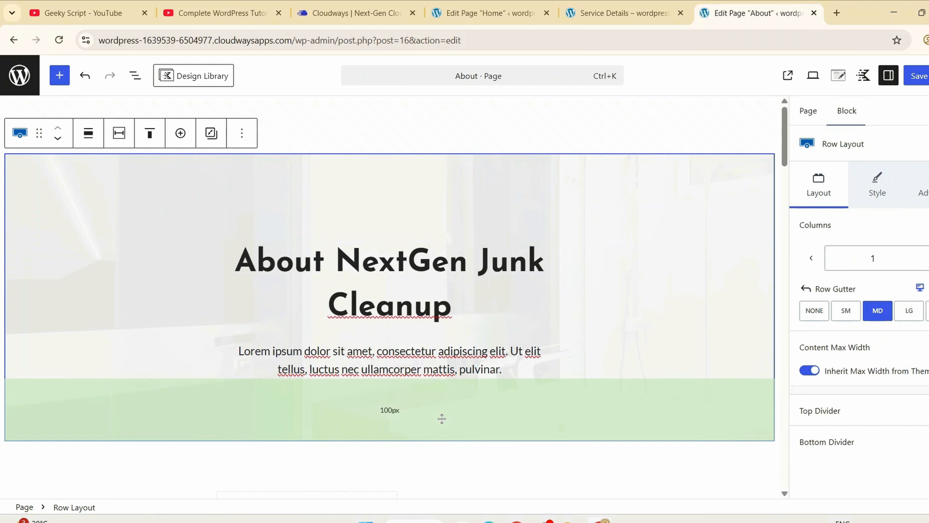
{"action": "scroll", "coordinate": [331, 290], "scroll_direction": "down", "scroll_amount": 10}
{"action": "left_click", "coordinate": [332, 290]}
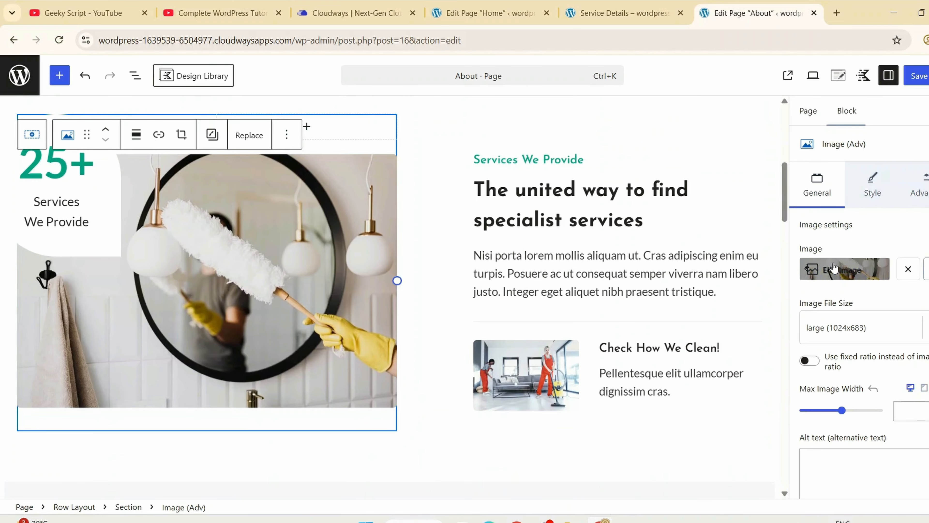
Replace the large services photo with nextgen_bg2
{"action": "left_click", "coordinate": [834, 267]}
{"action": "left_click", "coordinate": [256, 245]}
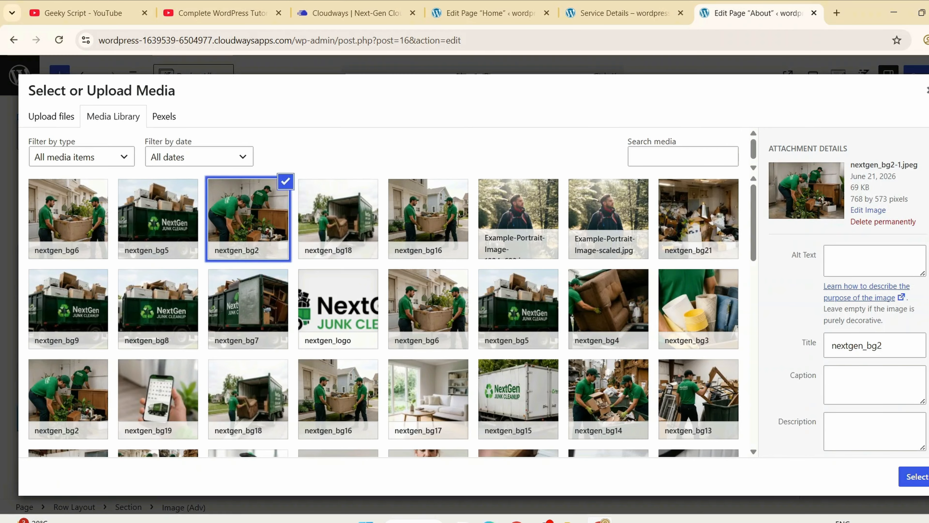
{"action": "left_click", "coordinate": [924, 478]}
Replace the small thumbnail photo with nextgen_bg16
{"action": "left_click", "coordinate": [545, 384]}
{"action": "left_click", "coordinate": [847, 275]}
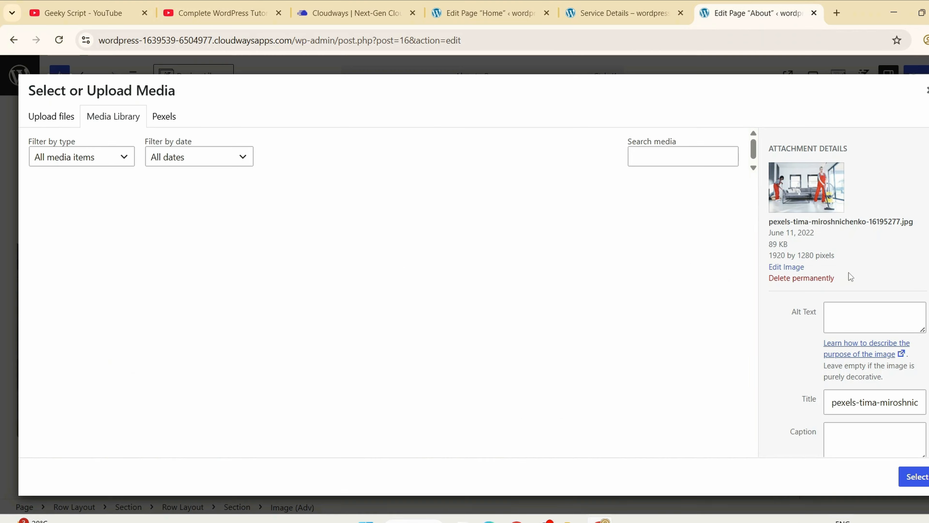
{"action": "left_click", "coordinate": [448, 239]}
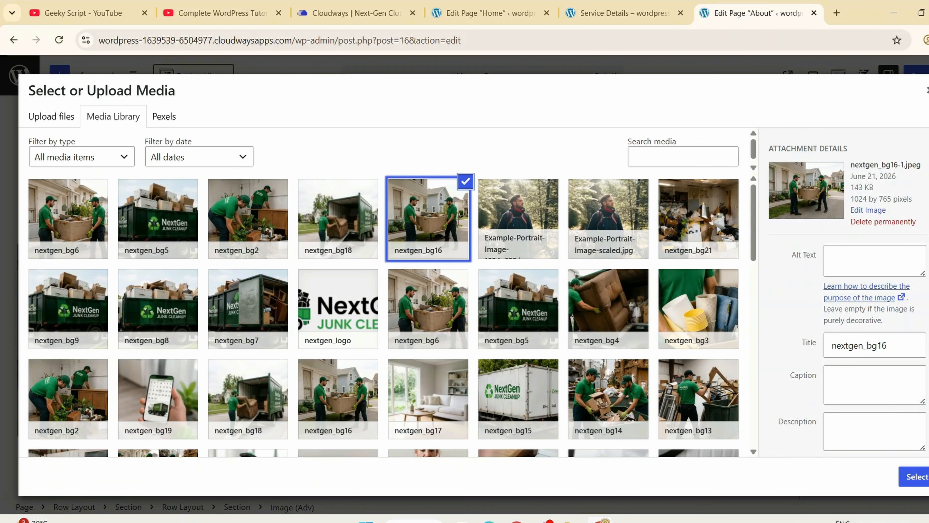
{"action": "left_click", "coordinate": [922, 487]}
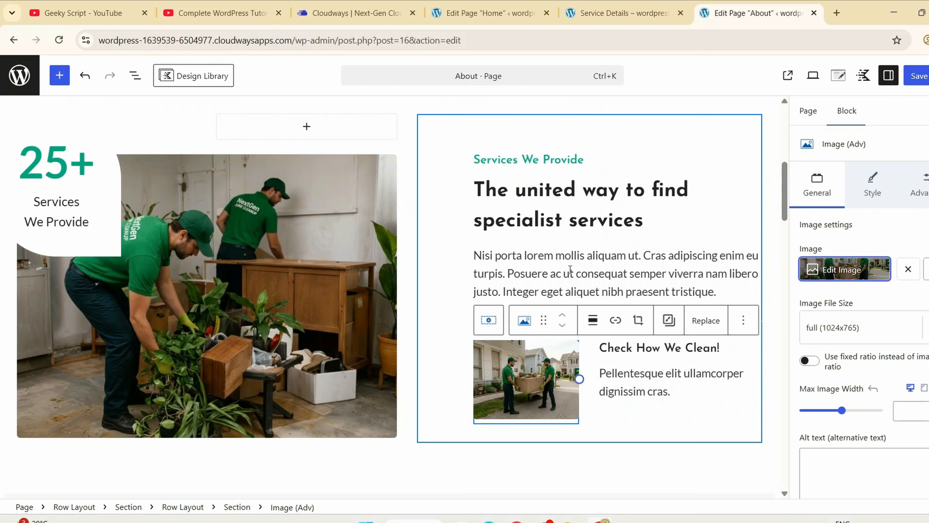
{"action": "left_click", "coordinate": [571, 269]}
Change the years-of-experience counter from 14+ to 20+, checking it against the Home page counter
{"action": "scroll", "coordinate": [590, 336], "scroll_direction": "down", "scroll_amount": 15}
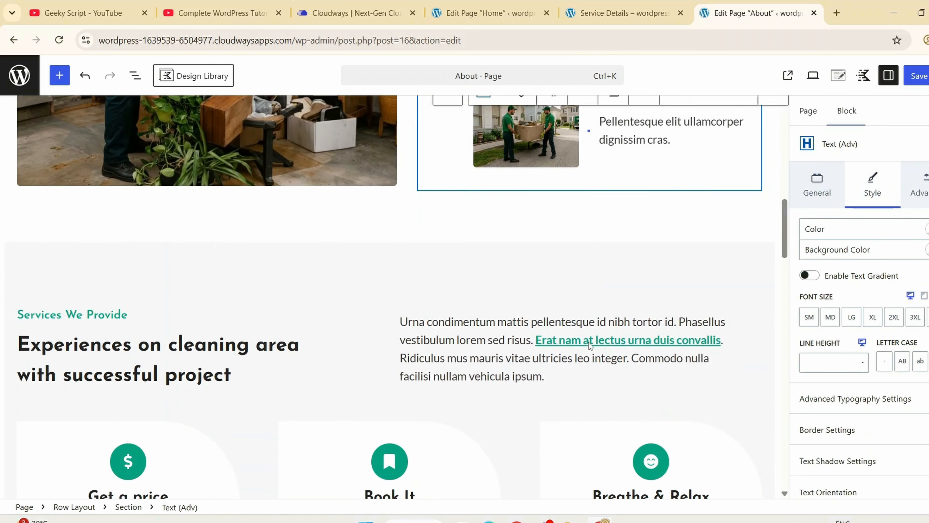
{"action": "scroll", "coordinate": [668, 278], "scroll_direction": "down", "scroll_amount": 3}
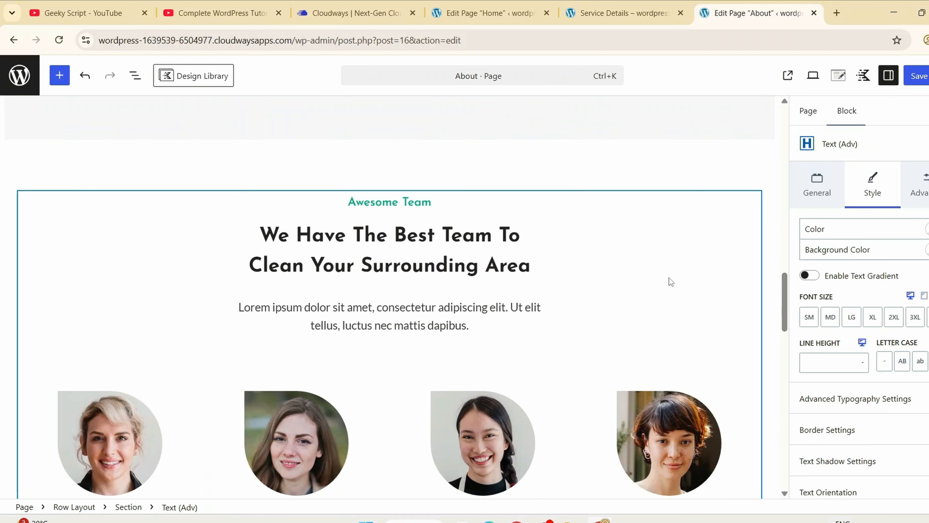
{"action": "scroll", "coordinate": [506, 360], "scroll_direction": "down", "scroll_amount": 2}
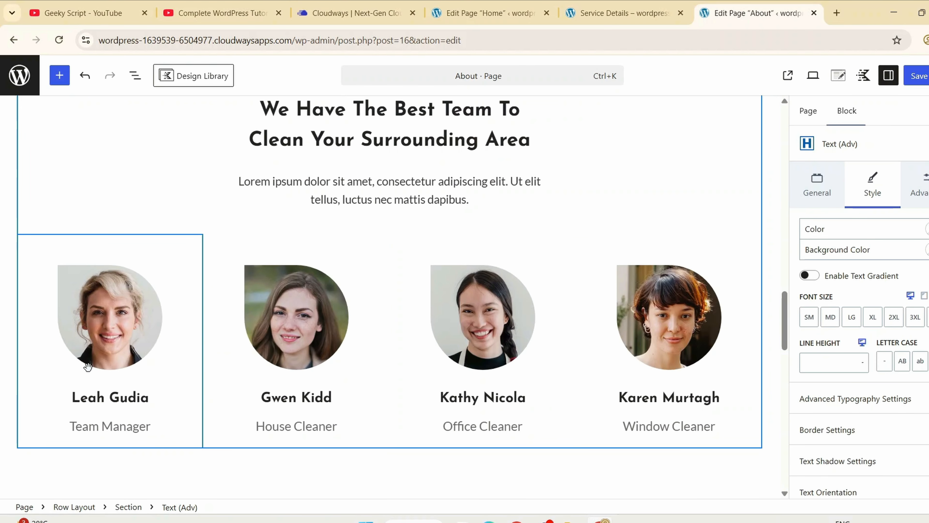
{"action": "mouse_move", "coordinate": [152, 414]}
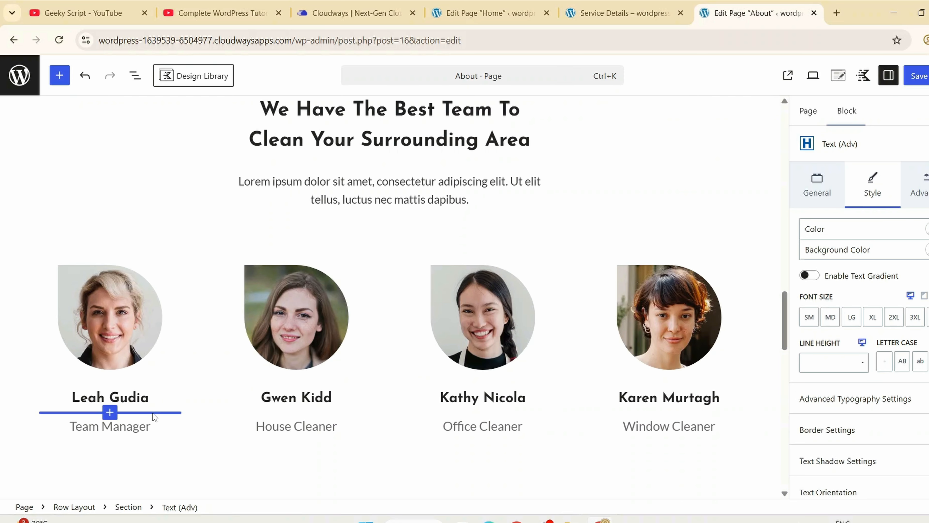
{"action": "scroll", "coordinate": [147, 330], "scroll_direction": "up", "scroll_amount": 10}
{"action": "left_click", "coordinate": [68, 204]}
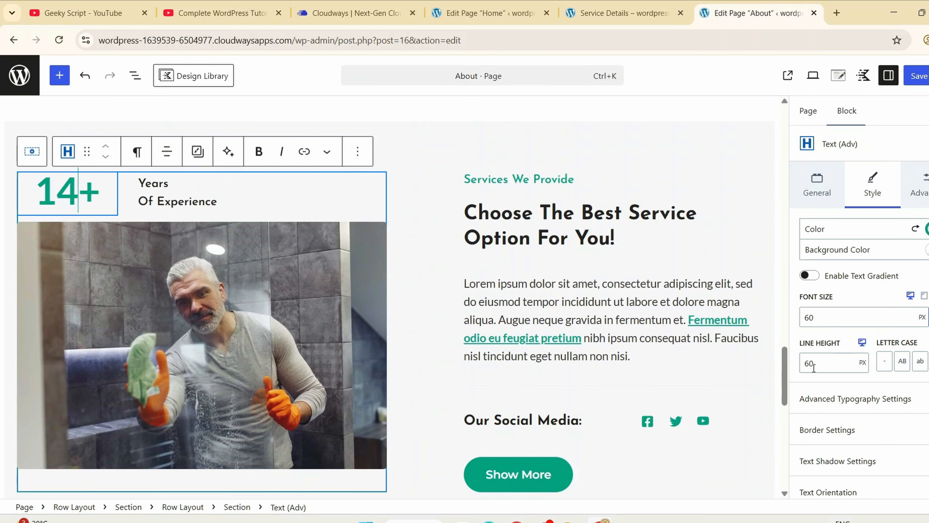
{"action": "left_click_drag", "start_coordinate": [75, 194], "coordinate": [34, 198]}
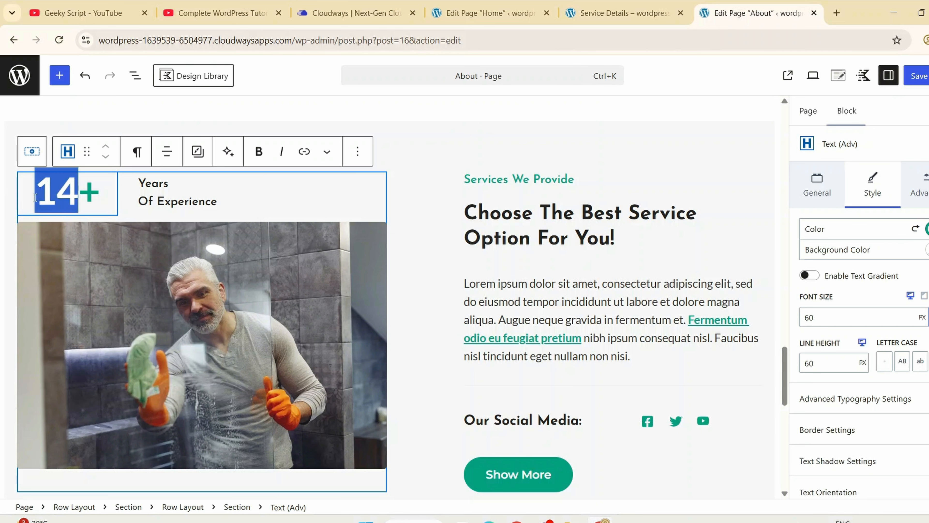
{"action": "type", "text": "20+"}
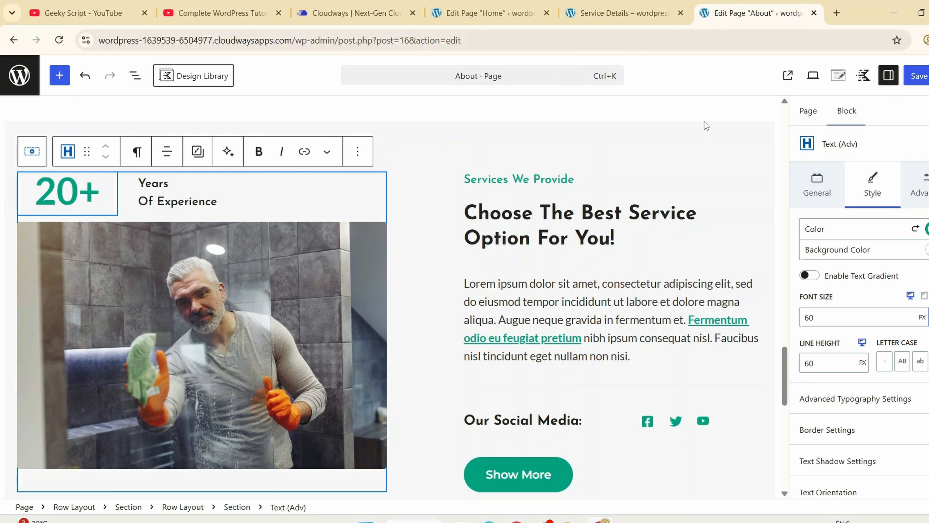
{"action": "left_click", "coordinate": [467, 15]}
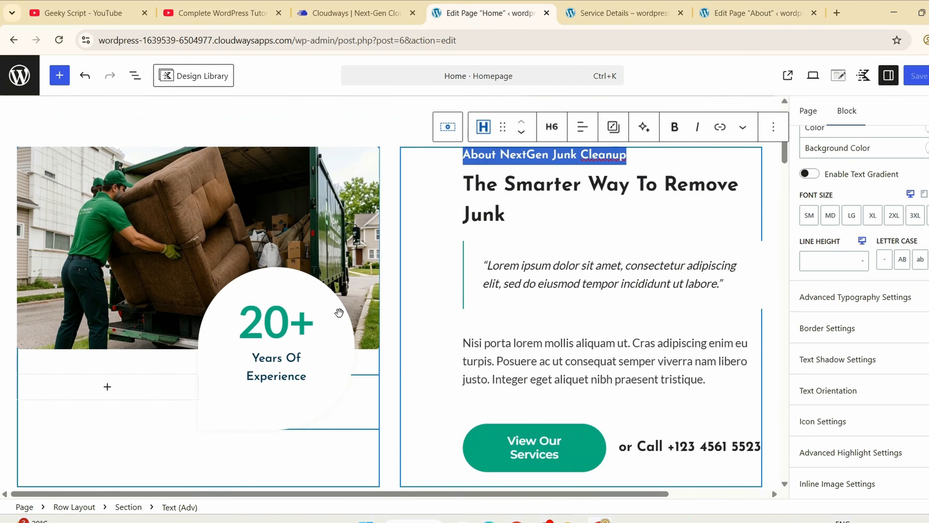
{"action": "left_click", "coordinate": [754, 13]}
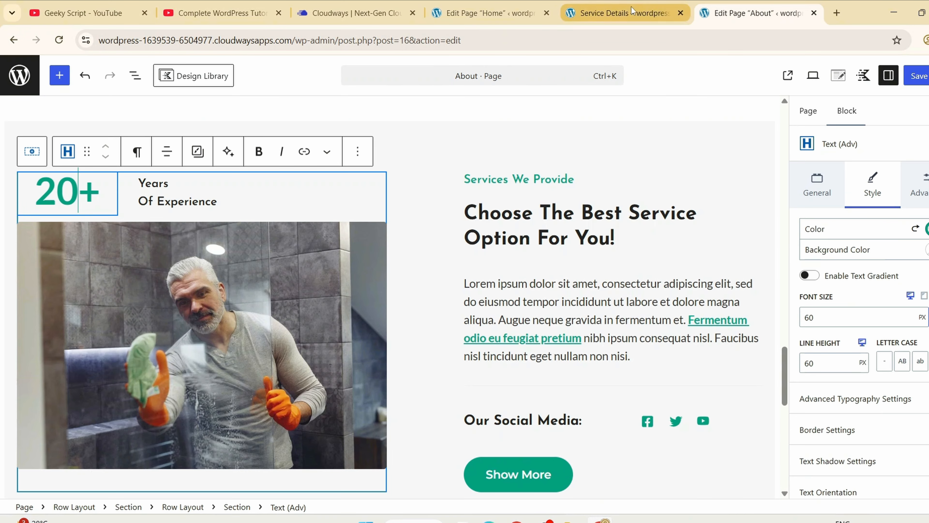
Replace the glass-cleaning photo with the nextgen_bg5 junk-truck image from the Media Library
{"action": "left_click", "coordinate": [292, 249]}
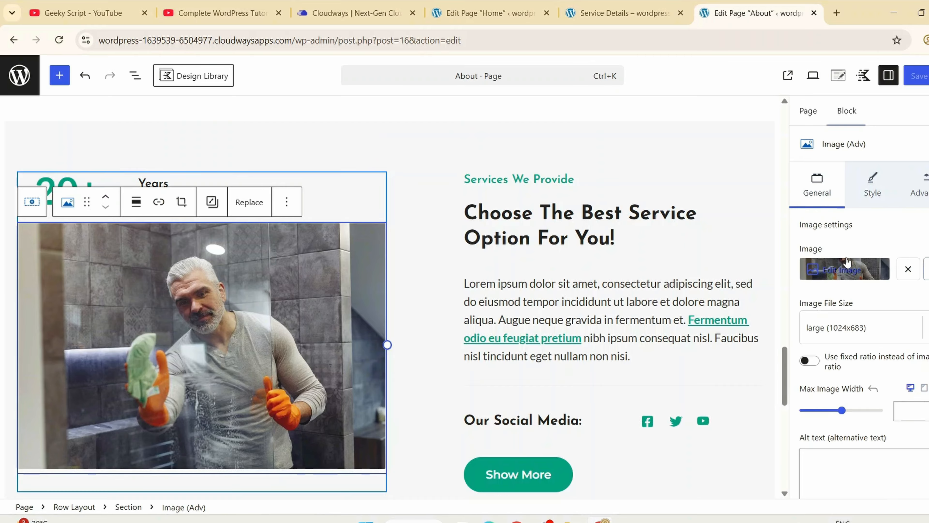
{"action": "left_click", "coordinate": [842, 273]}
{"action": "left_click", "coordinate": [157, 219]}
{"action": "left_click", "coordinate": [902, 477]}
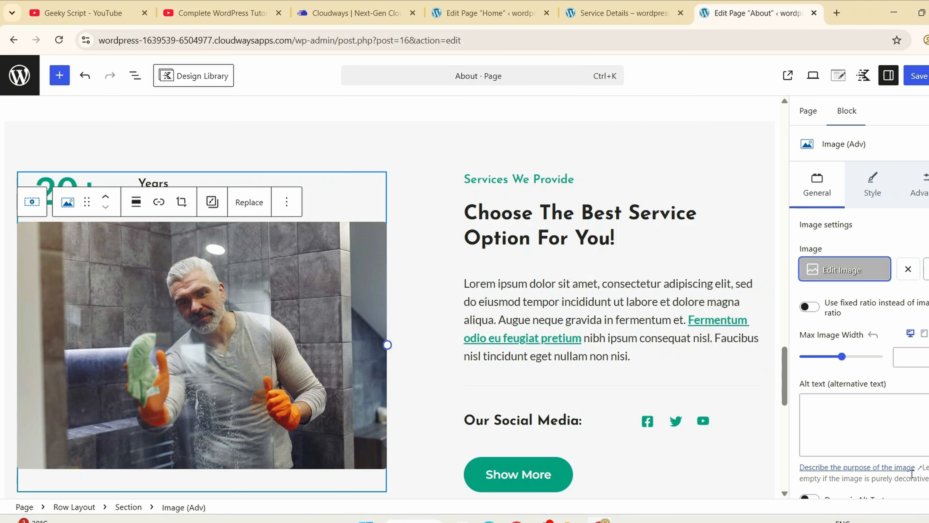
{"action": "scroll", "coordinate": [622, 238], "scroll_direction": "down", "scroll_amount": 3}
{"action": "left_click", "coordinate": [568, 296]}
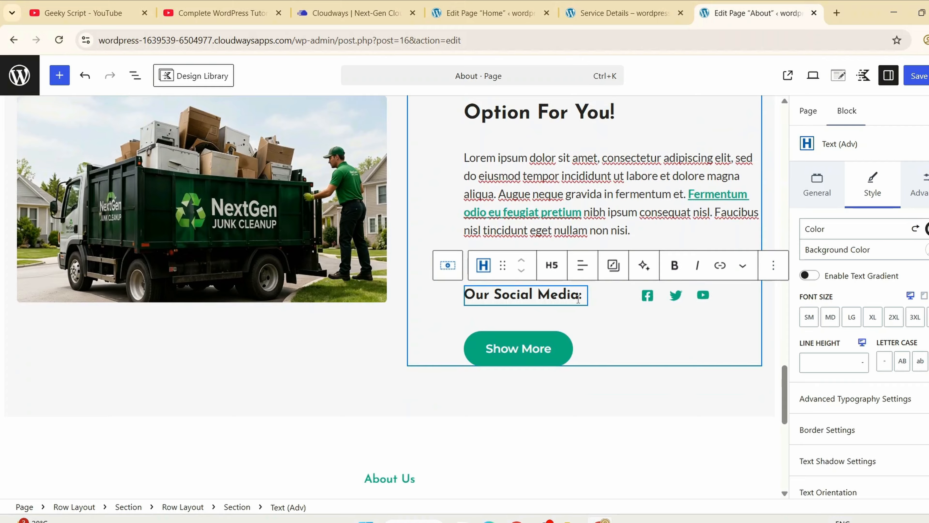
Select the YouTube icon in the Our Social Media row and start editing its link
{"action": "left_click", "coordinate": [647, 298]}
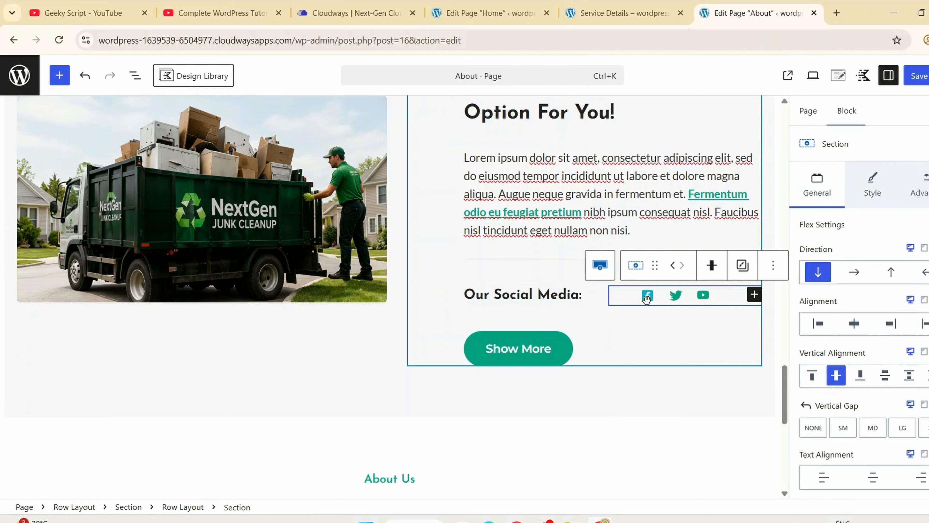
{"action": "left_click", "coordinate": [647, 298]}
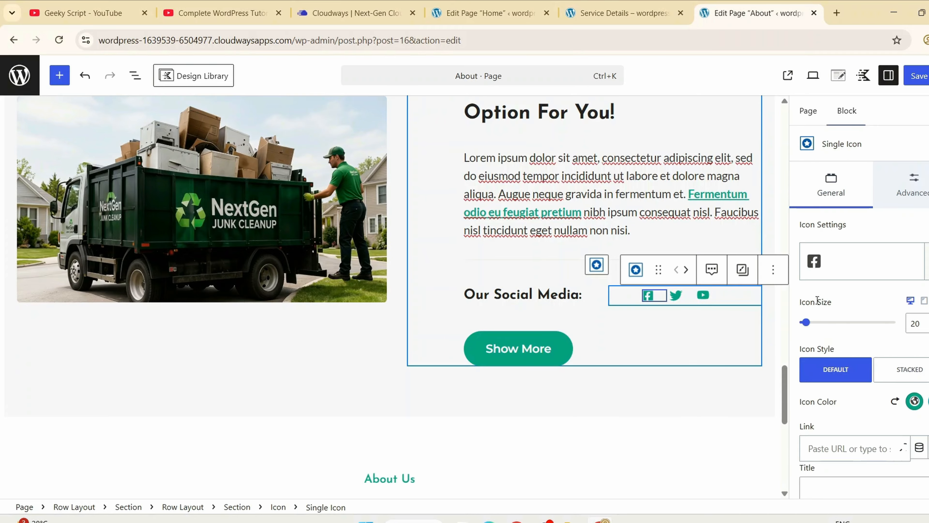
{"action": "scroll", "coordinate": [870, 296], "scroll_direction": "down", "scroll_amount": 3}
{"action": "left_click", "coordinate": [835, 354]}
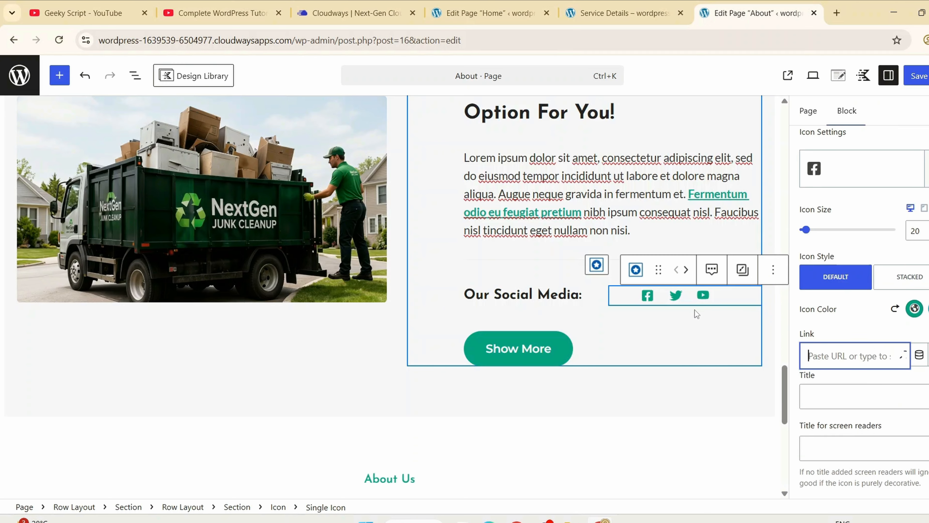
{"action": "left_click", "coordinate": [679, 295]}
{"action": "left_click", "coordinate": [700, 294]}
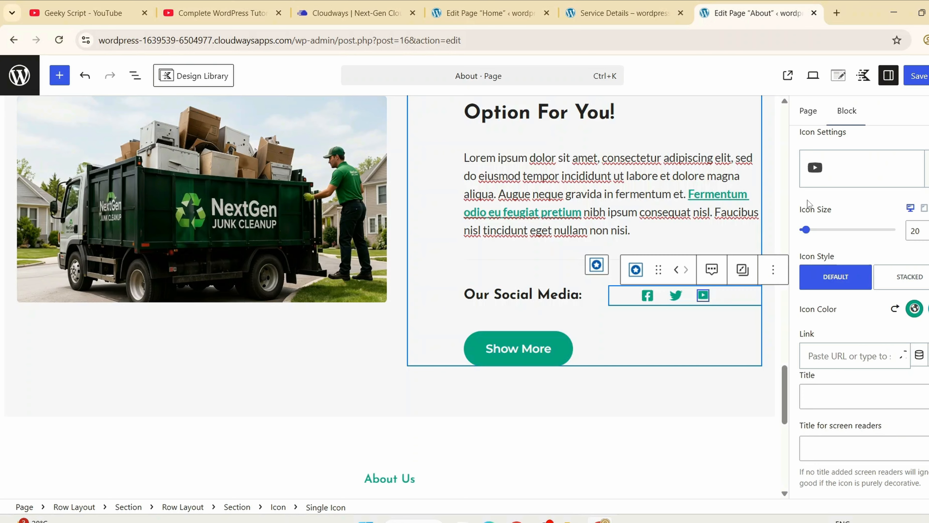
{"action": "left_click", "coordinate": [814, 360]}
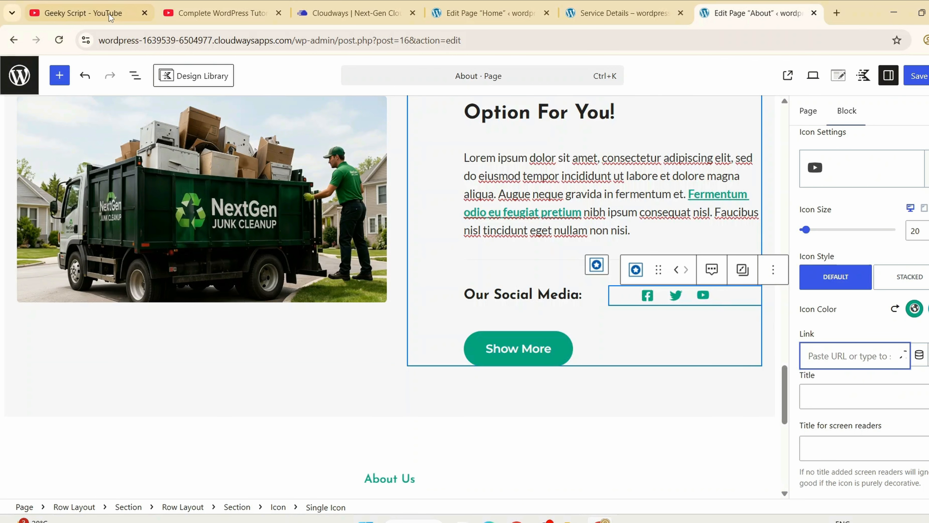
Set the YouTube icon's link to the copied channel videos URL and save the About page
{"action": "left_click", "coordinate": [92, 13]}
{"action": "left_click", "coordinate": [218, 37]}
{"action": "key", "text": "ctrl+c"}
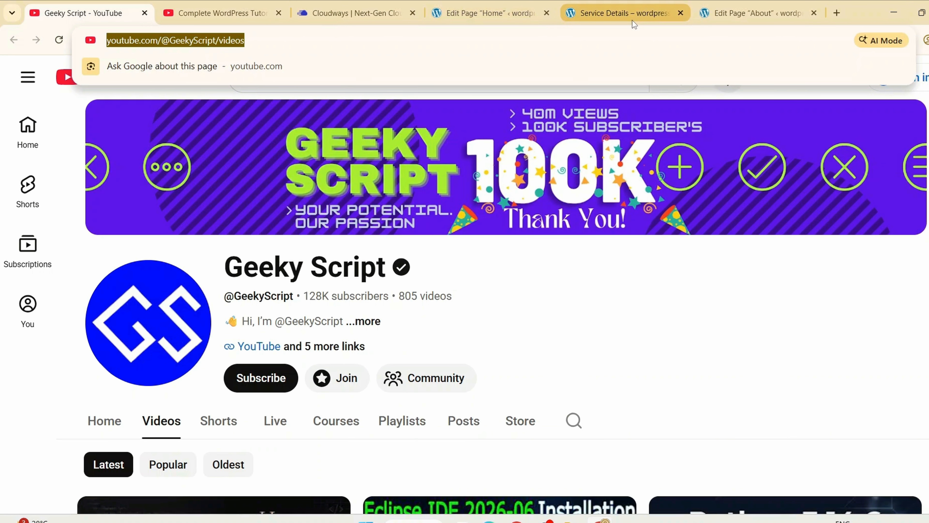
{"action": "left_click", "coordinate": [632, 21]}
{"action": "left_click", "coordinate": [722, 23]}
{"action": "key", "text": "ctrl+v"}
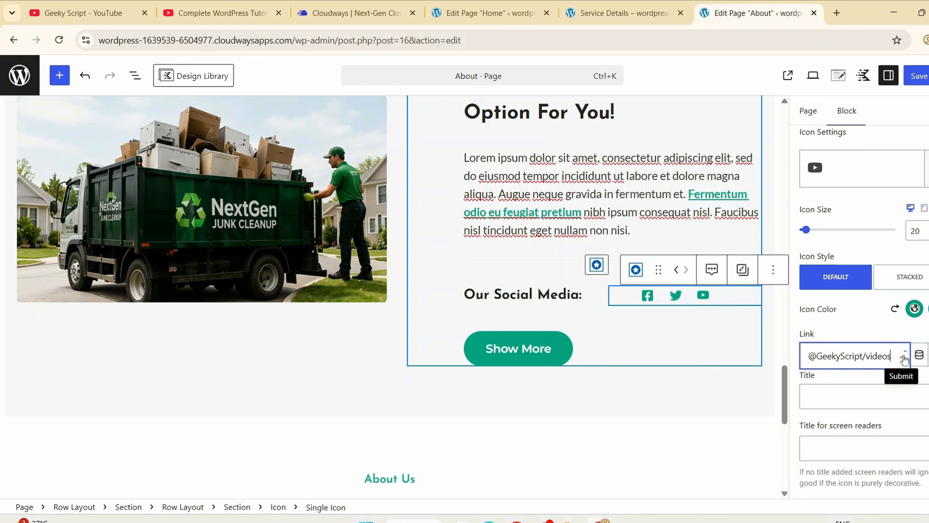
{"action": "left_click", "coordinate": [905, 360]}
{"action": "left_click", "coordinate": [802, 393]}
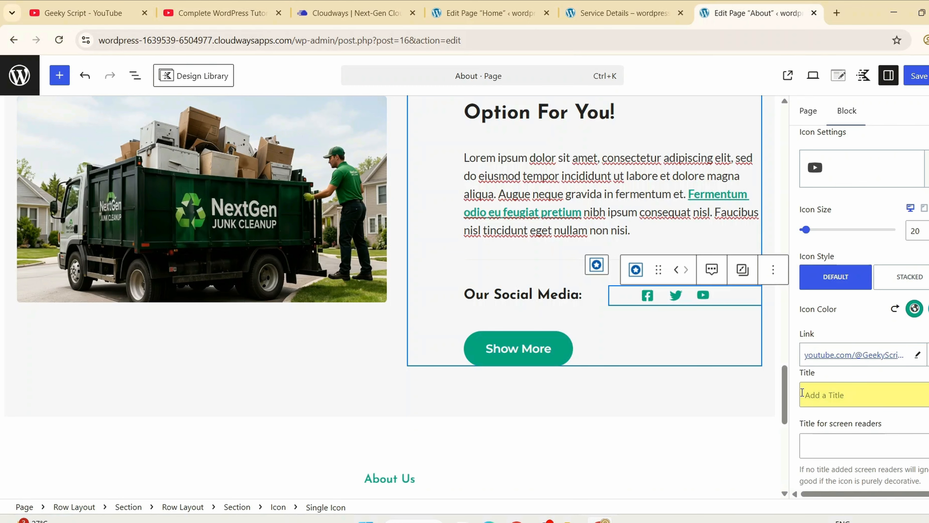
{"action": "left_click", "coordinate": [918, 75]}
{"action": "left_click", "coordinate": [629, 14]}
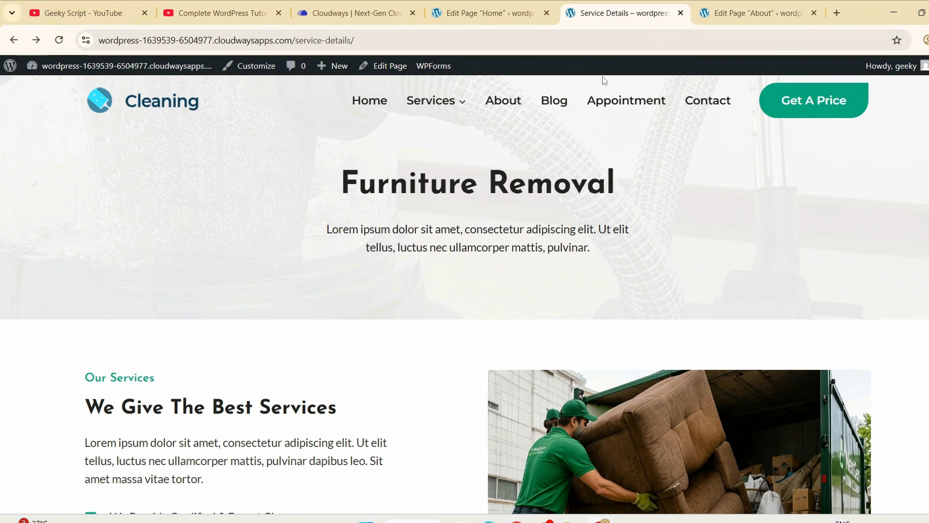
Test the live About page's YouTube icon, confirming it opens the channel videos page in a new tab
{"action": "left_click", "coordinate": [513, 105]}
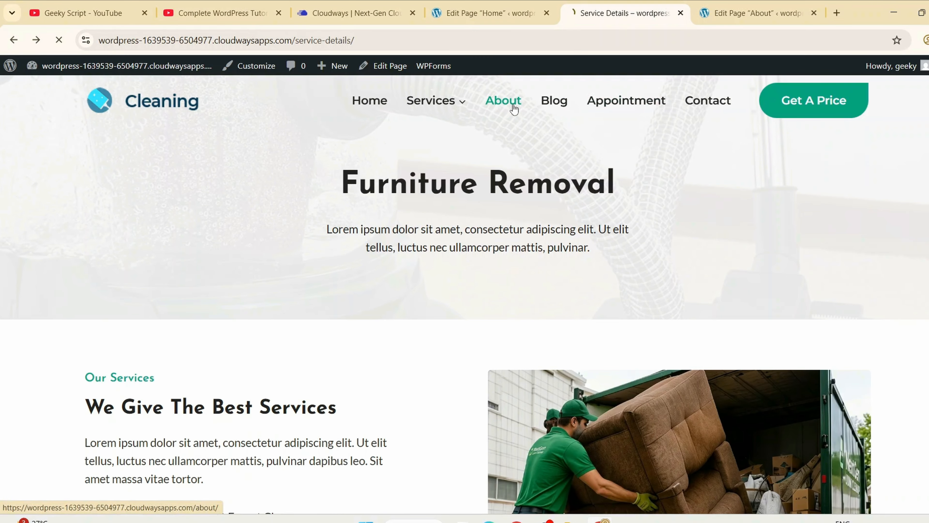
{"action": "scroll", "coordinate": [669, 190], "scroll_direction": "down", "scroll_amount": 10}
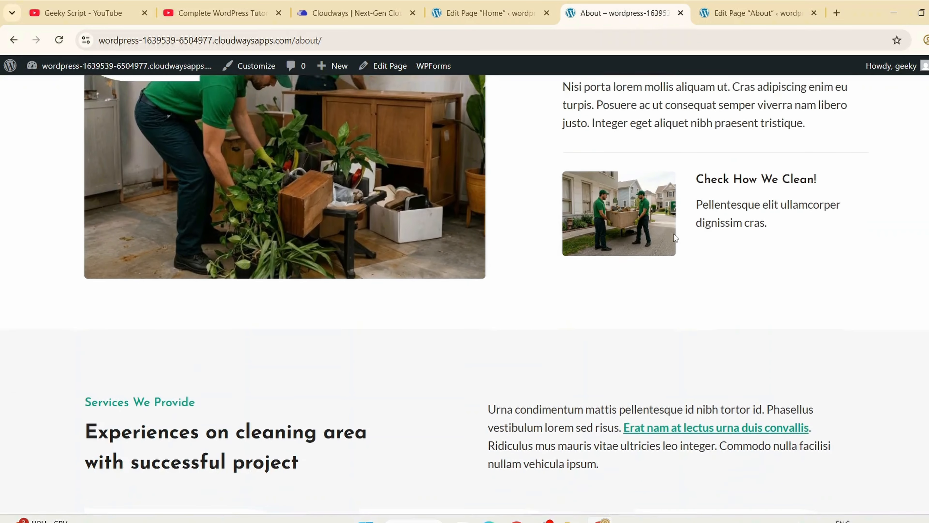
{"action": "scroll", "coordinate": [674, 234], "scroll_direction": "down", "scroll_amount": 18}
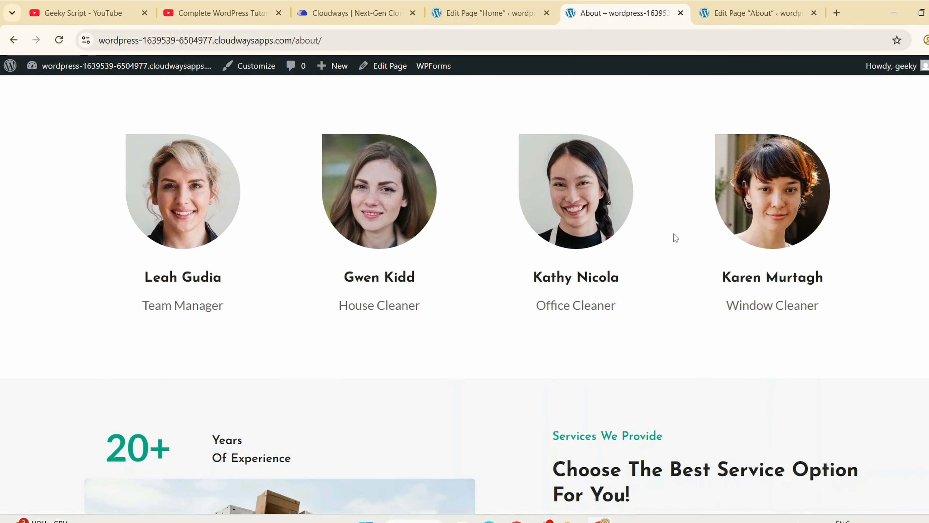
{"action": "scroll", "coordinate": [675, 238], "scroll_direction": "down", "scroll_amount": 6}
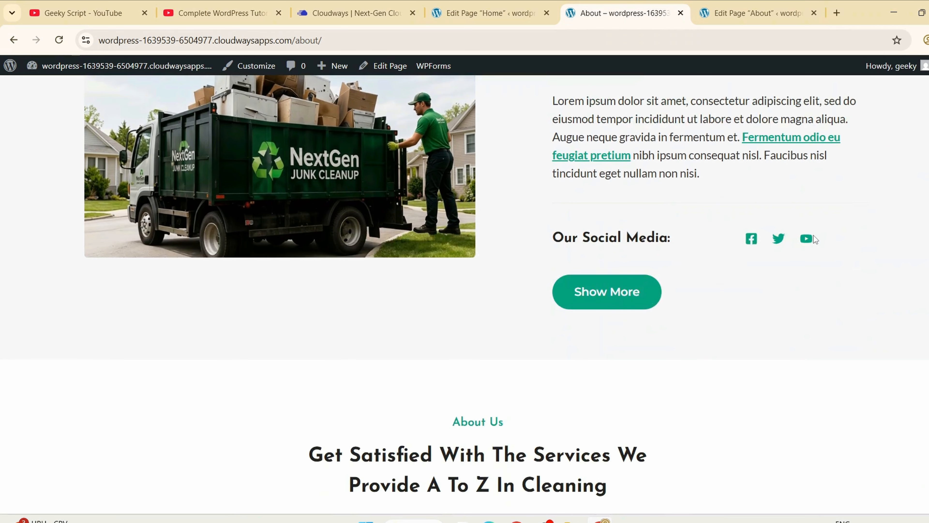
{"action": "left_click", "coordinate": [806, 239]}
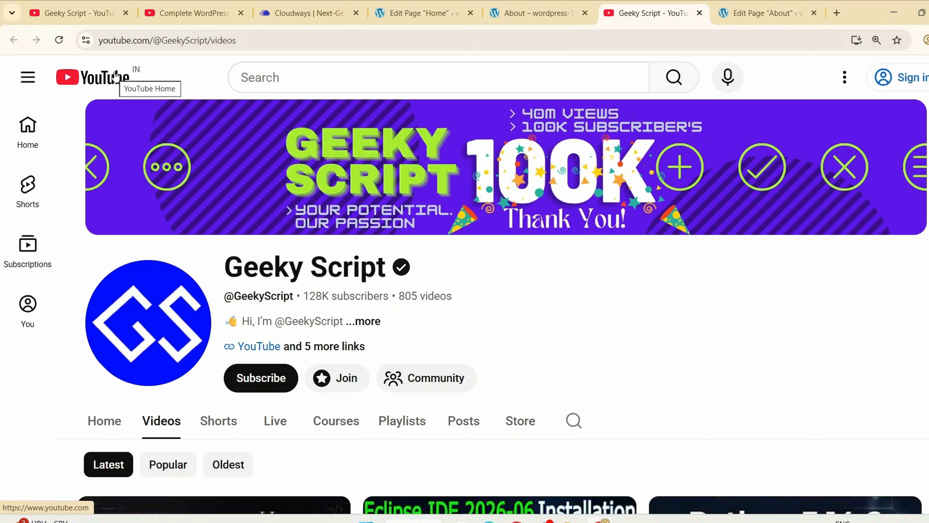
{"action": "left_click_drag", "start_coordinate": [245, 267], "coordinate": [572, 304]}
{"action": "left_click", "coordinate": [575, 296]}
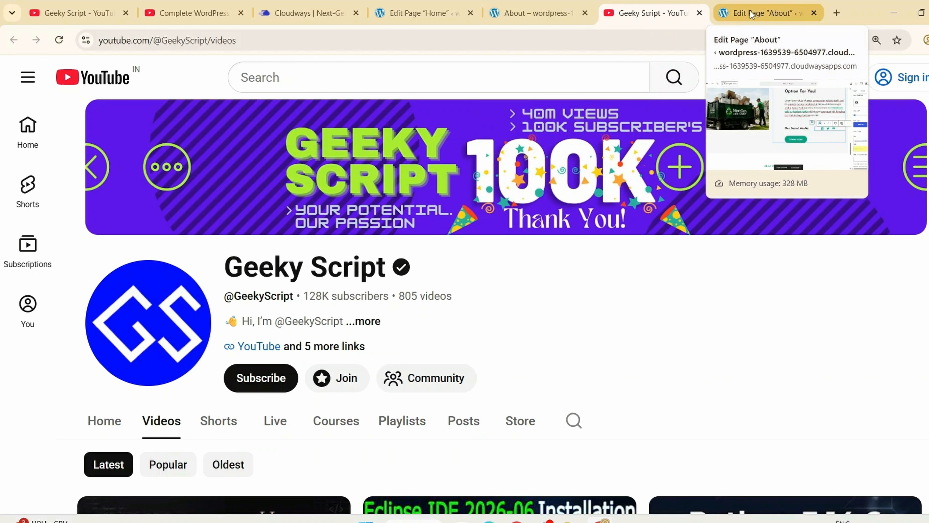
{"action": "left_click", "coordinate": [740, 16]}
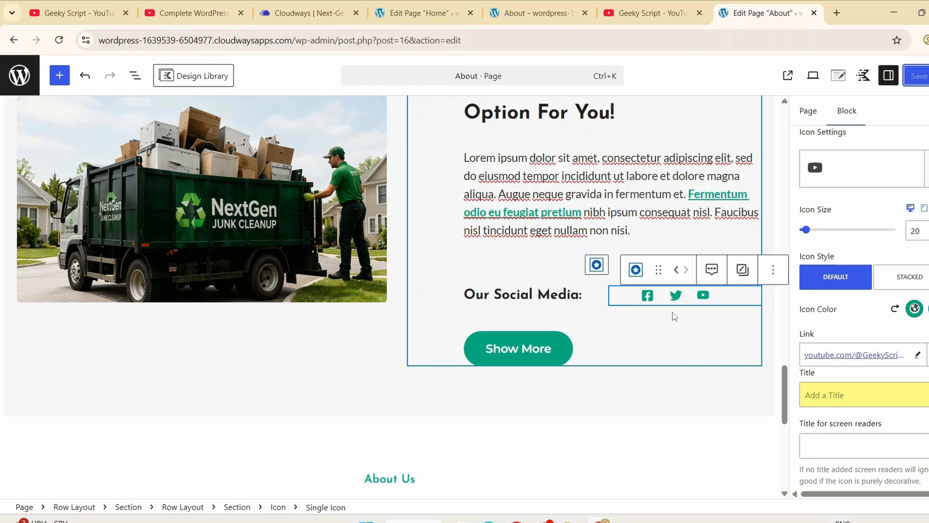
Duplicate the Facebook icon and change the copy to the line Instagram icon via an 'insta' search
{"action": "left_click", "coordinate": [675, 295]}
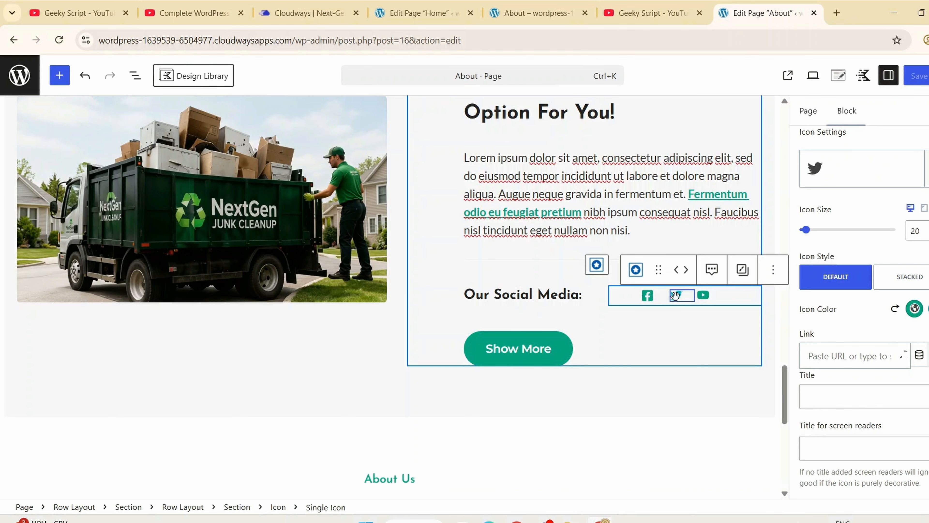
{"action": "left_click", "coordinate": [647, 295]}
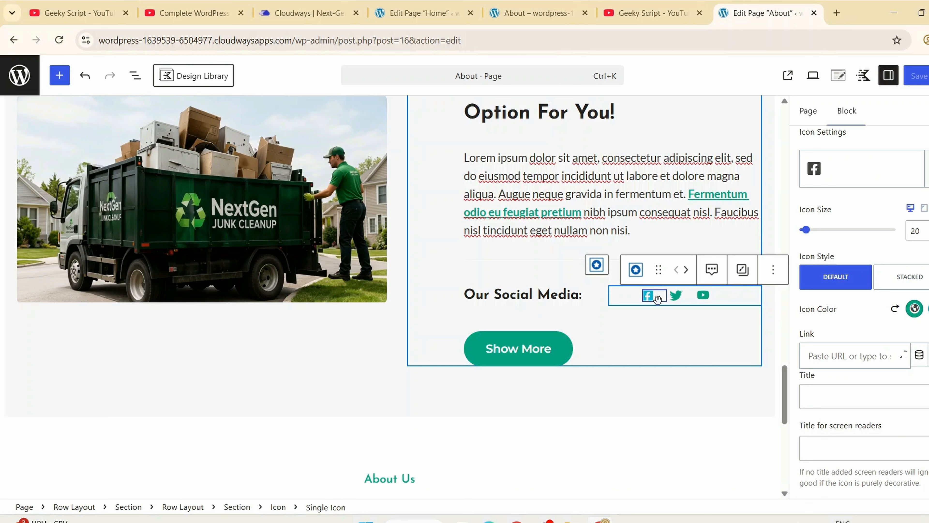
{"action": "left_click", "coordinate": [773, 270]}
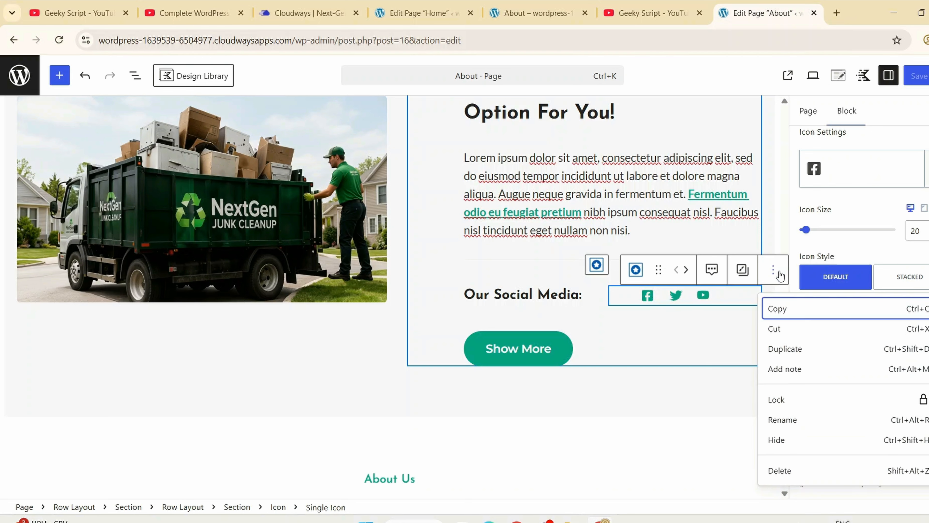
{"action": "left_click", "coordinate": [797, 348]}
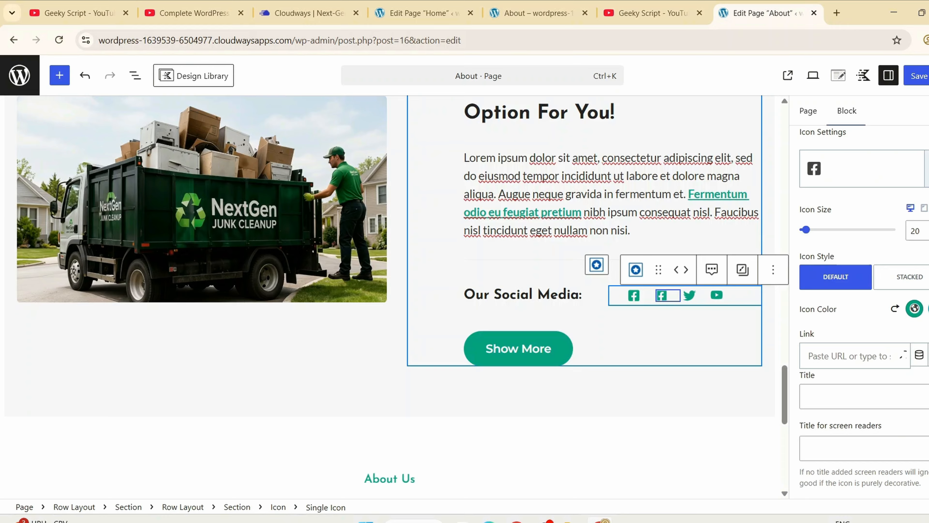
{"action": "left_click", "coordinate": [927, 169]}
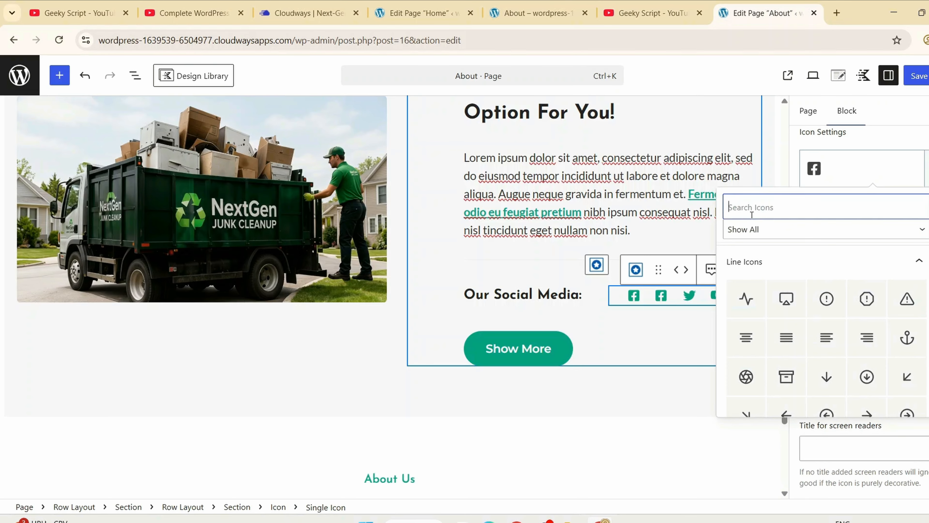
{"action": "type", "text": "insta"}
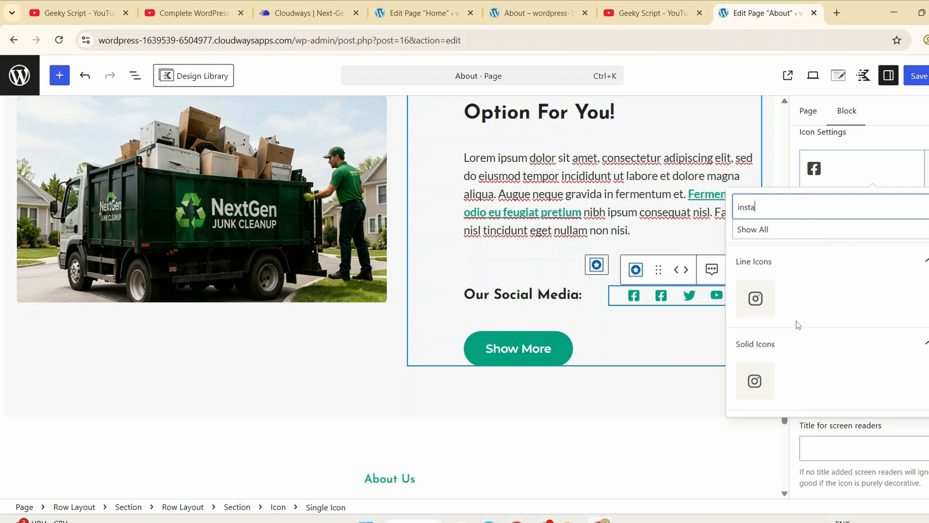
{"action": "left_click", "coordinate": [756, 298]}
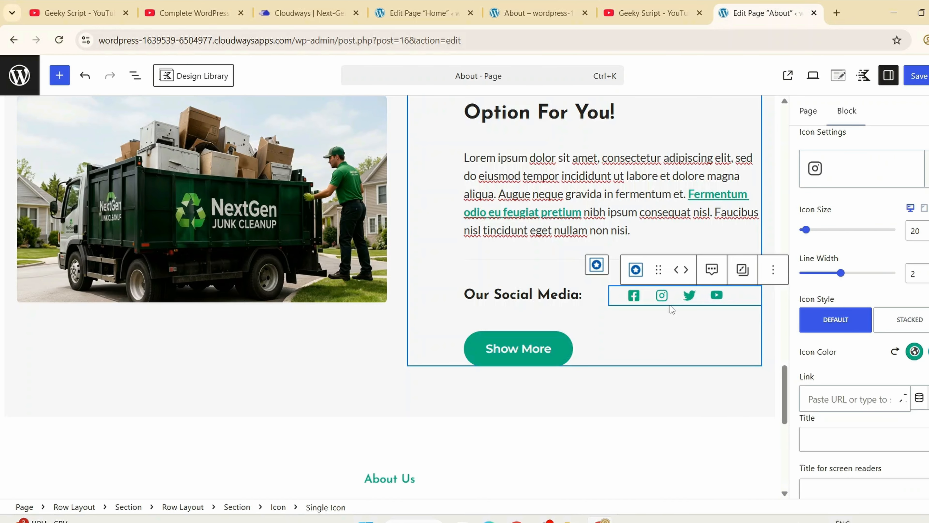
{"action": "left_click", "coordinate": [665, 296]}
{"action": "scroll", "coordinate": [895, 355], "scroll_direction": "down", "scroll_amount": 1}
{"action": "left_click", "coordinate": [898, 357]}
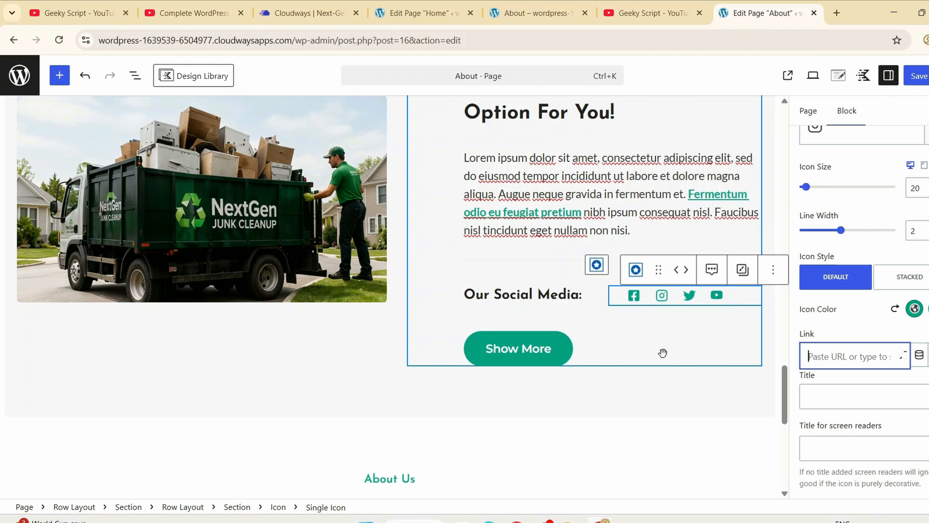
Save the About page edits with the social icons row, confirming 'Page updated'
{"action": "scroll", "coordinate": [754, 305], "scroll_direction": "up", "scroll_amount": 3}
{"action": "scroll", "coordinate": [765, 309], "scroll_direction": "down", "scroll_amount": 3}
{"action": "left_click", "coordinate": [919, 78]}
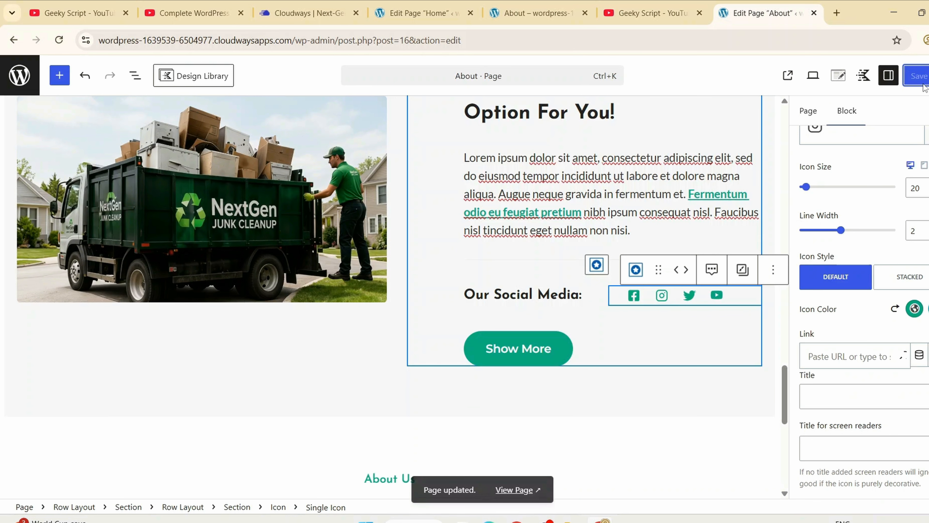
{"action": "scroll", "coordinate": [616, 290], "scroll_direction": "down", "scroll_amount": 5}
{"action": "scroll", "coordinate": [617, 292], "scroll_direction": "down", "scroll_amount": 2}
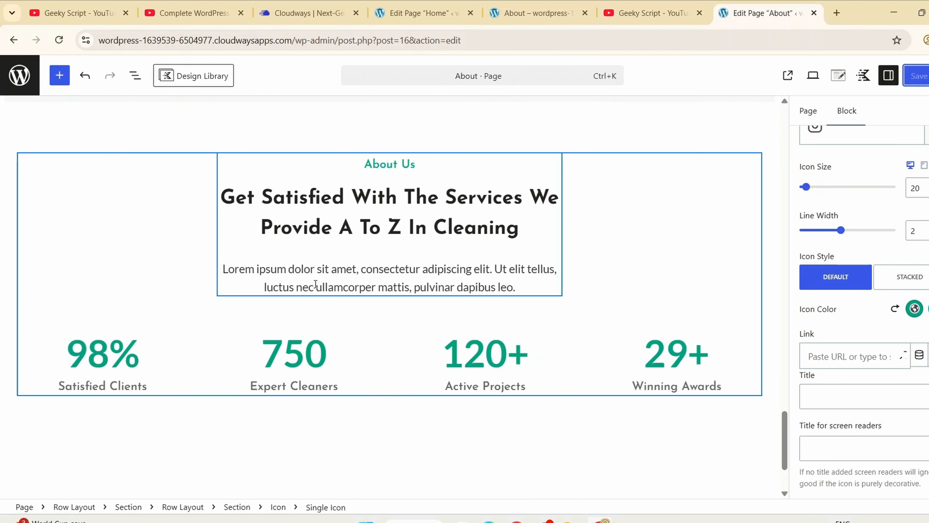
Select the outer About Us row layout on the About page
{"action": "scroll", "coordinate": [365, 303], "scroll_direction": "down", "scroll_amount": 3}
{"action": "scroll", "coordinate": [498, 377], "scroll_direction": "up", "scroll_amount": 3}
{"action": "scroll", "coordinate": [523, 355], "scroll_direction": "up", "scroll_amount": 2}
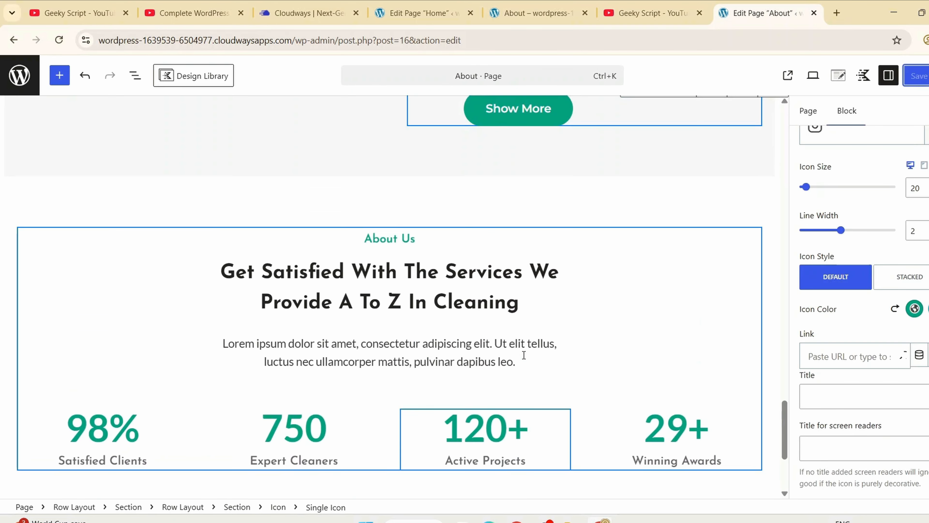
{"action": "left_click", "coordinate": [695, 268]}
{"action": "left_click", "coordinate": [290, 207]}
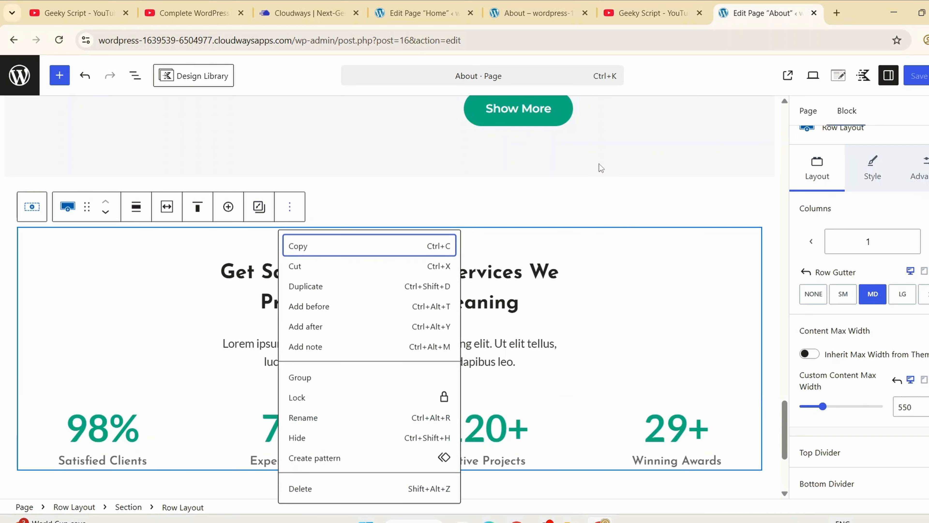
{"action": "left_click", "coordinate": [568, 192]}
{"action": "scroll", "coordinate": [564, 191], "scroll_direction": "down", "scroll_amount": 3}
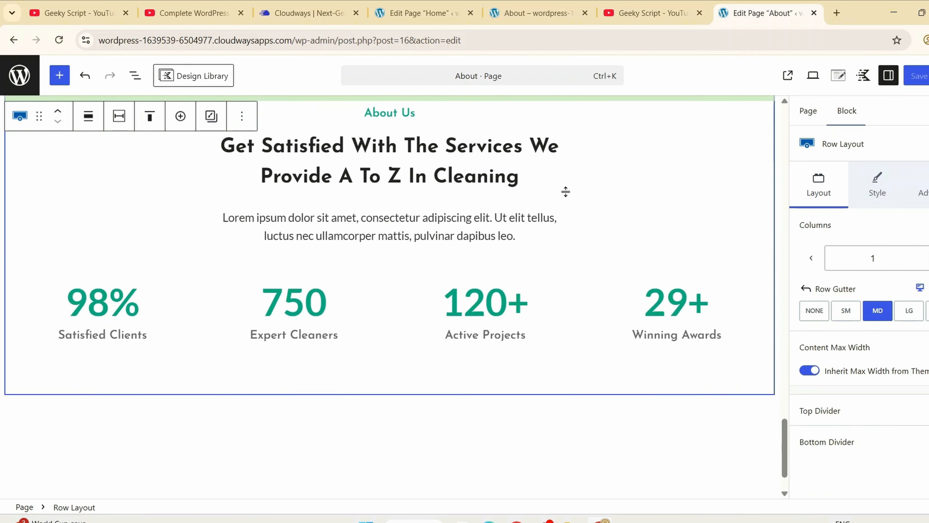
{"action": "scroll", "coordinate": [430, 359], "scroll_direction": "down", "scroll_amount": 2}
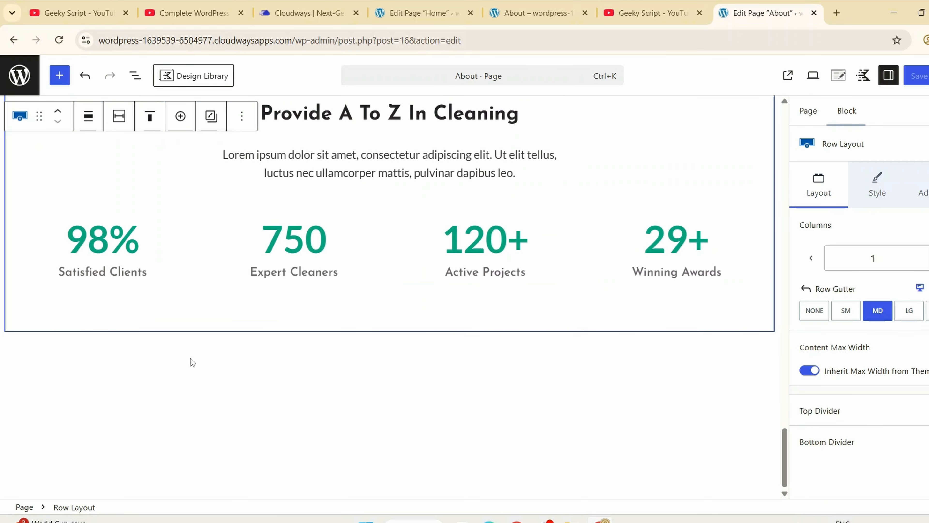
Drag a new Row Layout block below the statistics, dismissing the Design Library unused
{"action": "left_click", "coordinate": [59, 76]}
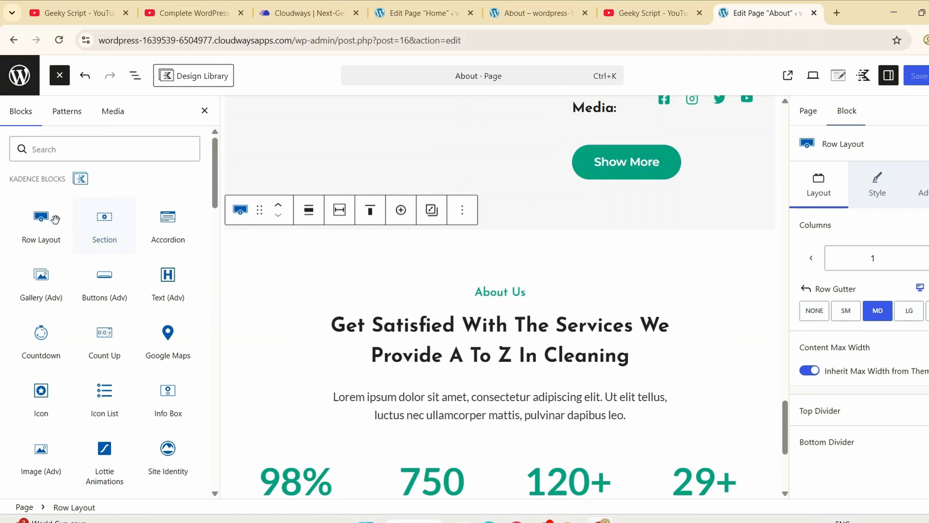
{"action": "scroll", "coordinate": [483, 259], "scroll_direction": "down", "scroll_amount": 5}
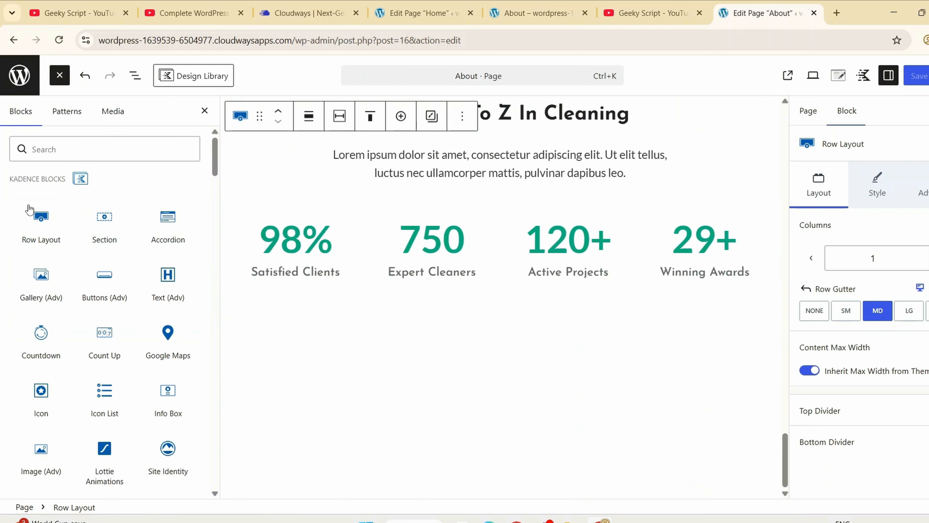
{"action": "left_click_drag", "start_coordinate": [33, 220], "coordinate": [429, 337]}
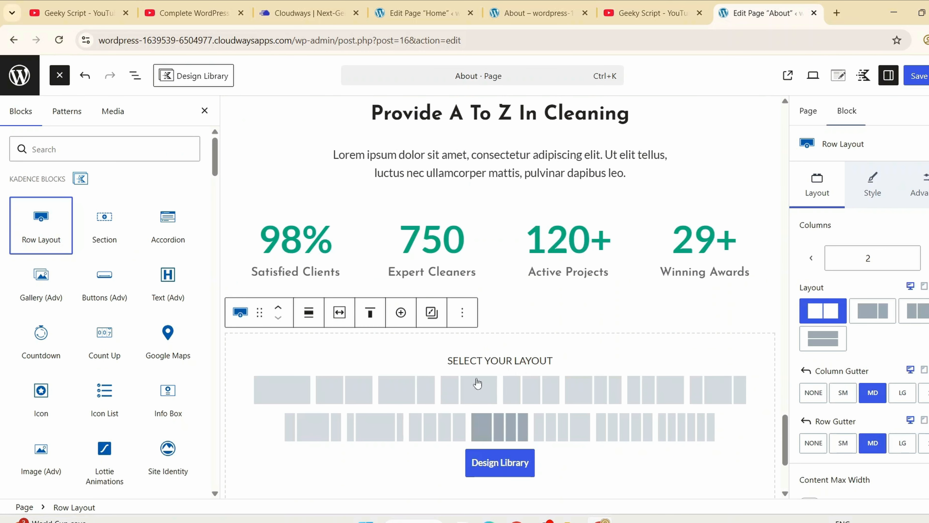
{"action": "left_click", "coordinate": [513, 467]}
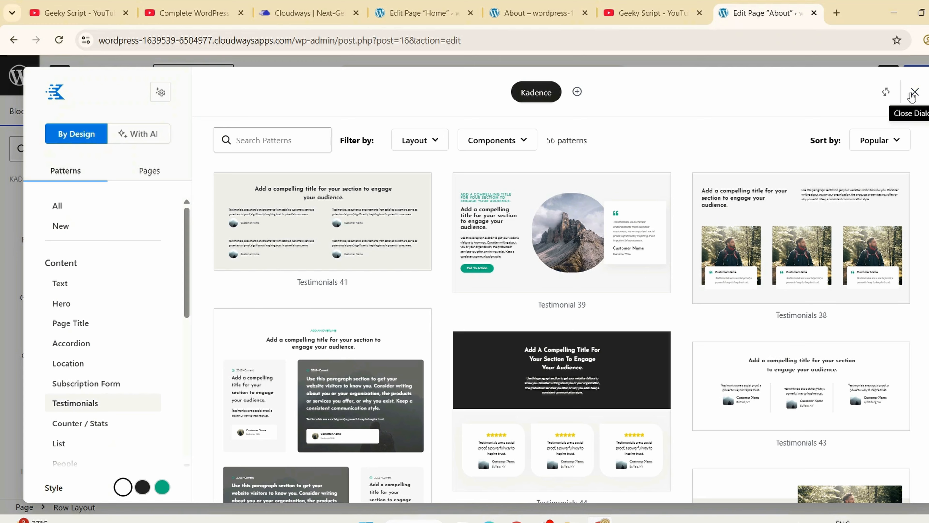
{"action": "left_click", "coordinate": [913, 93]}
{"action": "scroll", "coordinate": [644, 334], "scroll_direction": "up", "scroll_amount": 20}
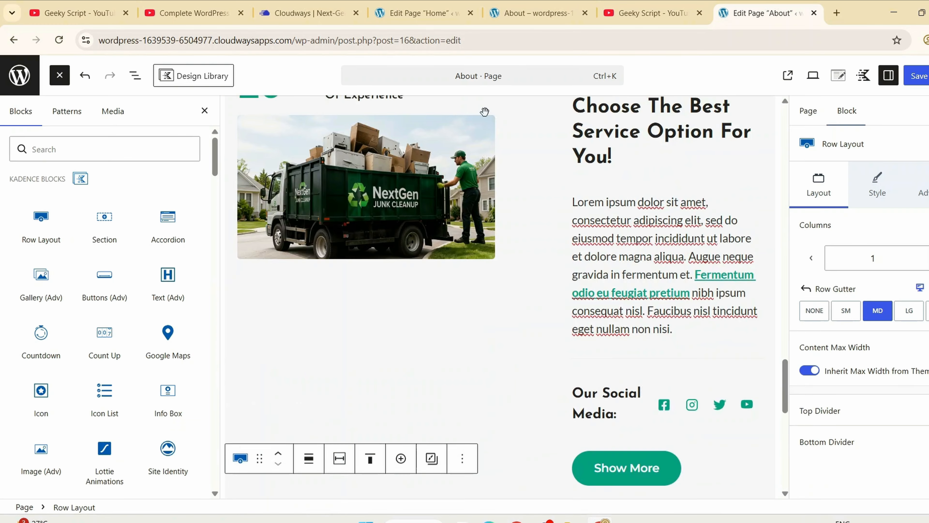
{"action": "scroll", "coordinate": [668, 168], "scroll_direction": "up", "scroll_amount": 10}
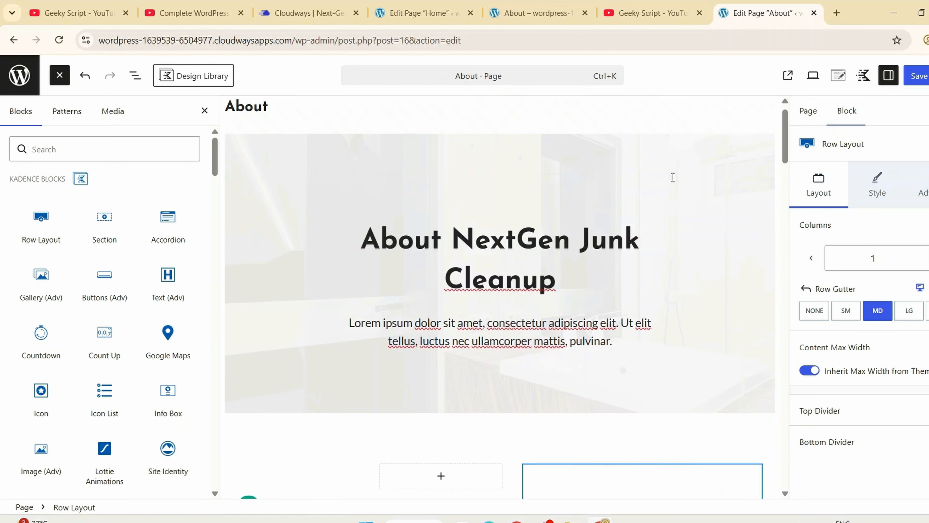
{"action": "left_click", "coordinate": [918, 75]}
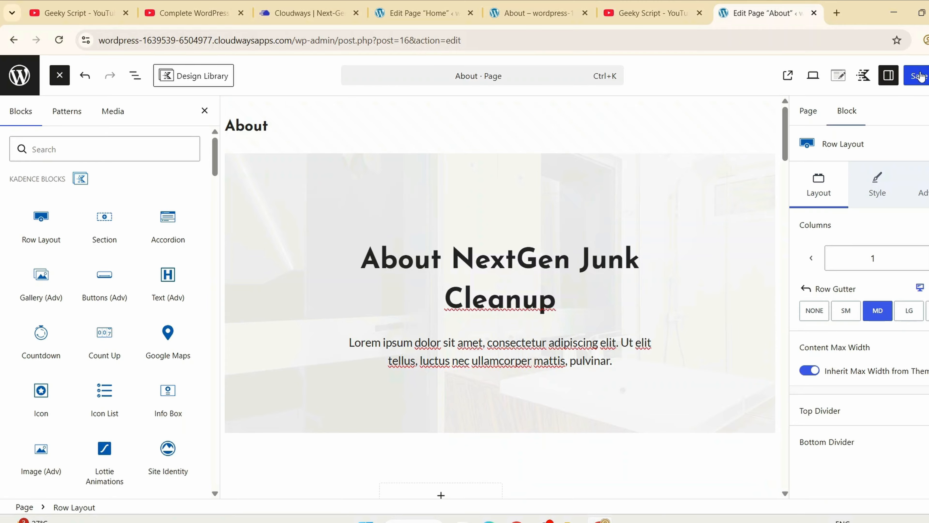
{"action": "left_click", "coordinate": [699, 12]}
{"action": "left_click", "coordinate": [556, 13]}
{"action": "scroll", "coordinate": [679, 243], "scroll_direction": "up", "scroll_amount": 20}
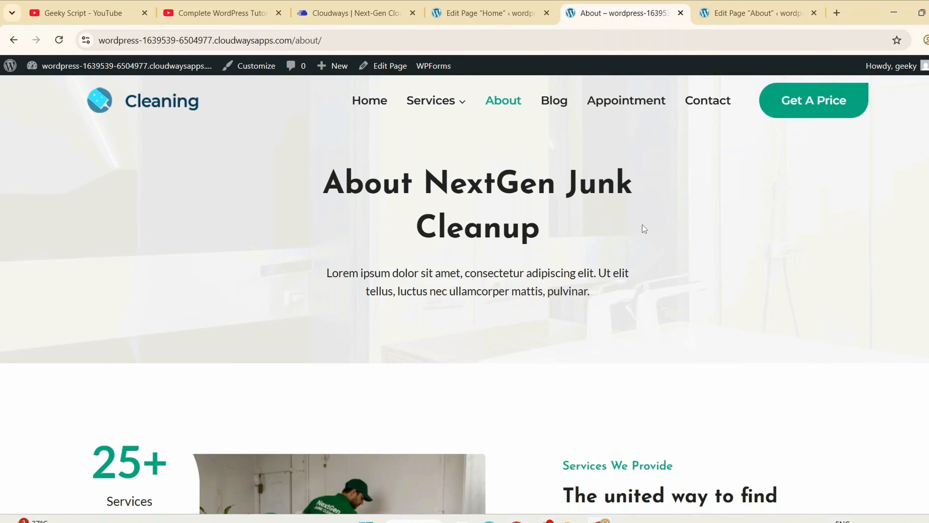
{"action": "left_click", "coordinate": [555, 99]}
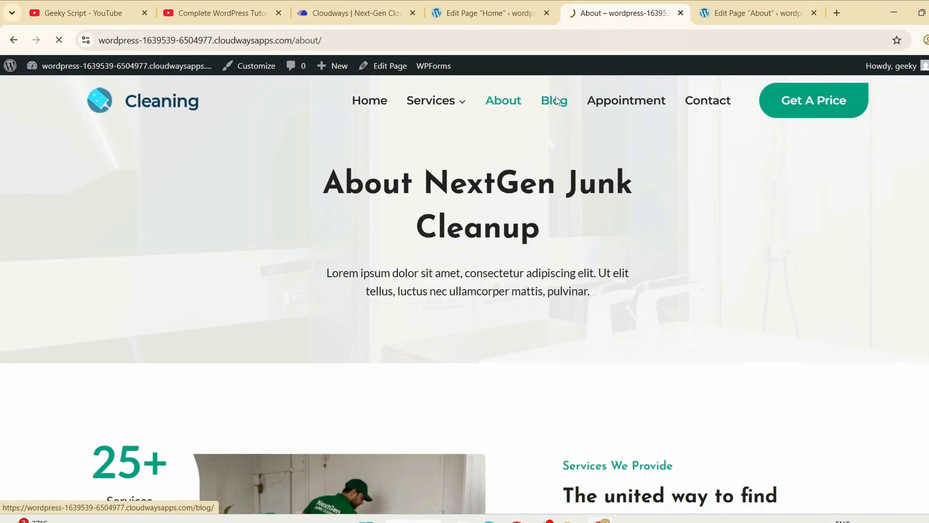
{"action": "scroll", "coordinate": [616, 207], "scroll_direction": "down", "scroll_amount": 20}
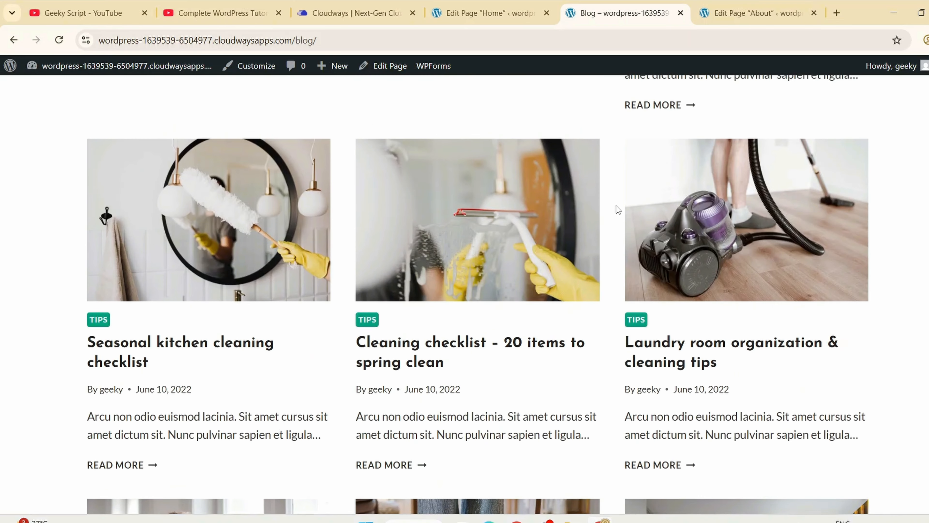
{"action": "scroll", "coordinate": [656, 286], "scroll_direction": "up", "scroll_amount": 5}
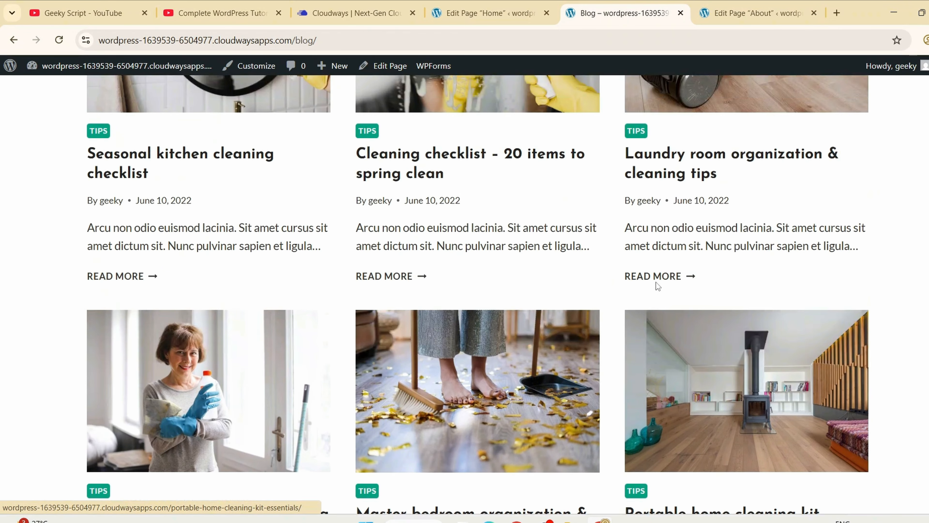
{"action": "mouse_move", "coordinate": [116, 71]}
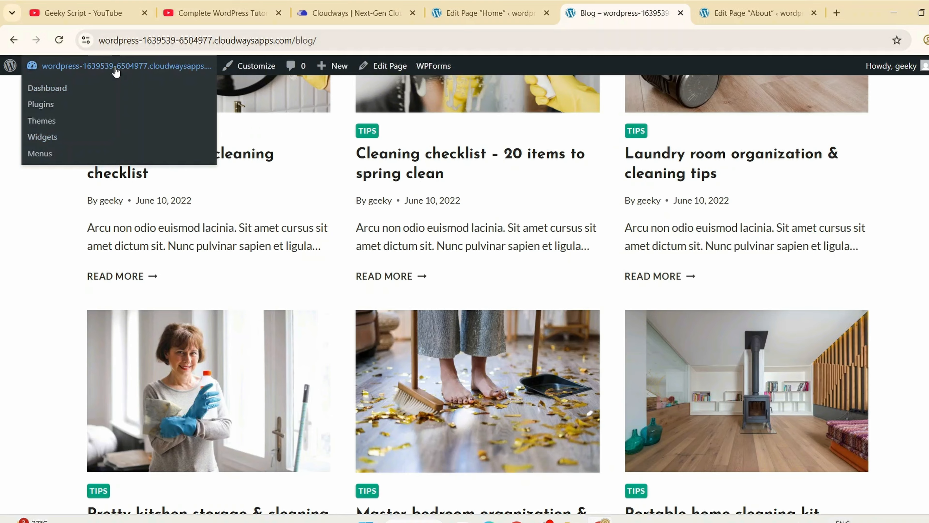
{"action": "middle_click", "coordinate": [62, 91]}
{"action": "left_click", "coordinate": [754, 13]}
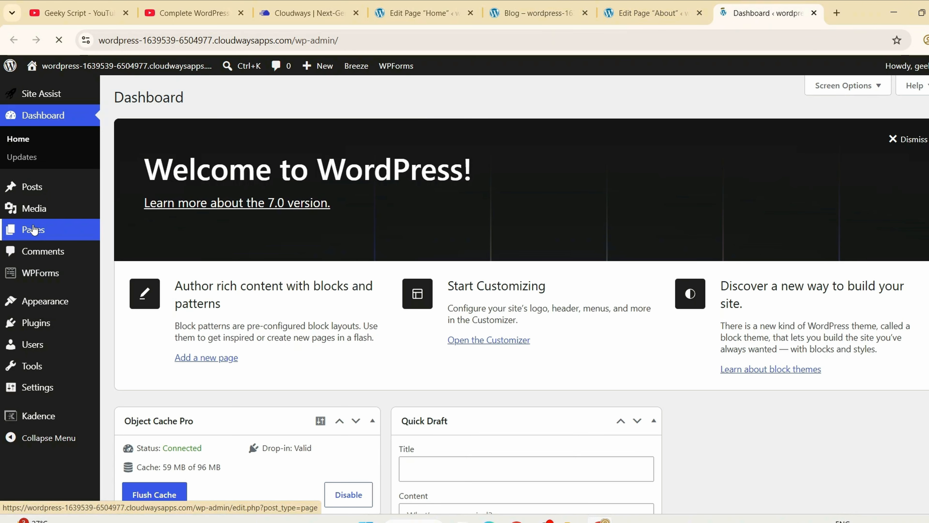
{"action": "mouse_move", "coordinate": [62, 186]}
{"action": "left_click", "coordinate": [127, 189]}
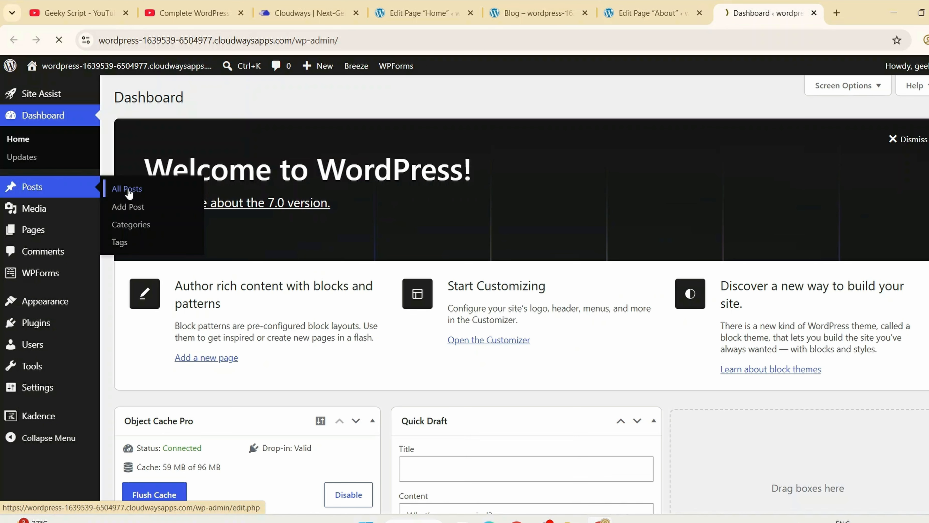
{"action": "scroll", "coordinate": [245, 272], "scroll_direction": "down", "scroll_amount": 2}
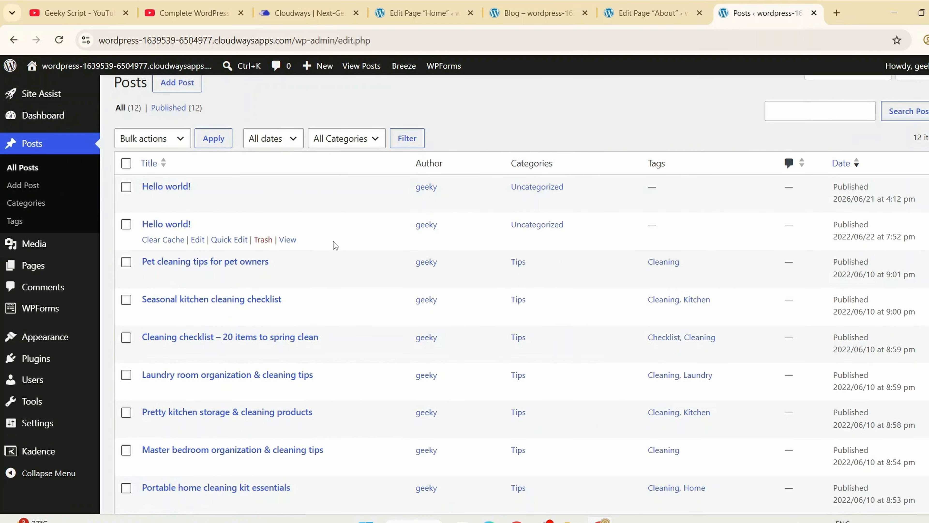
{"action": "scroll", "coordinate": [253, 227], "scroll_direction": "down", "scroll_amount": 1}
{"action": "scroll", "coordinate": [300, 399], "scroll_direction": "down", "scroll_amount": 2}
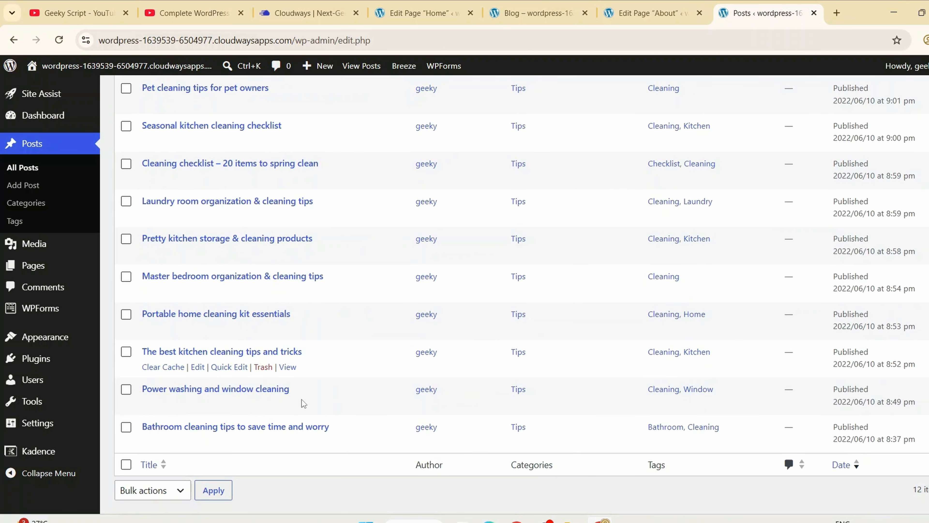
{"action": "scroll", "coordinate": [296, 389], "scroll_direction": "up", "scroll_amount": 2}
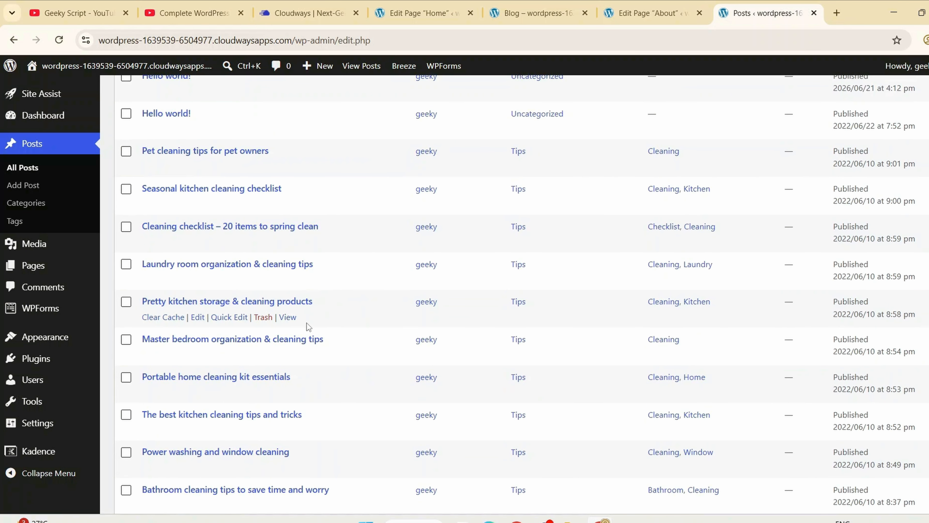
{"action": "left_click", "coordinate": [650, 13]}
{"action": "scroll", "coordinate": [485, 314], "scroll_direction": "down", "scroll_amount": 1}
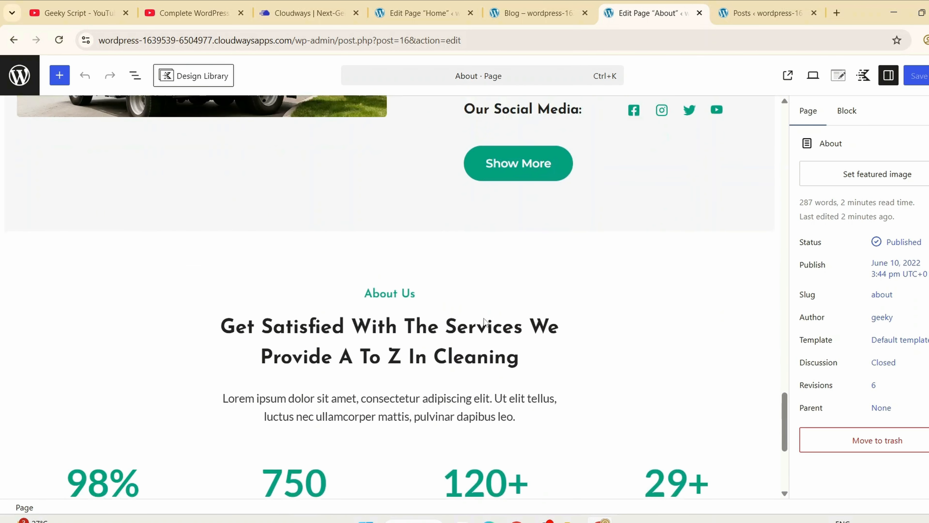
{"action": "scroll", "coordinate": [485, 317], "scroll_direction": "up", "scroll_amount": 5}
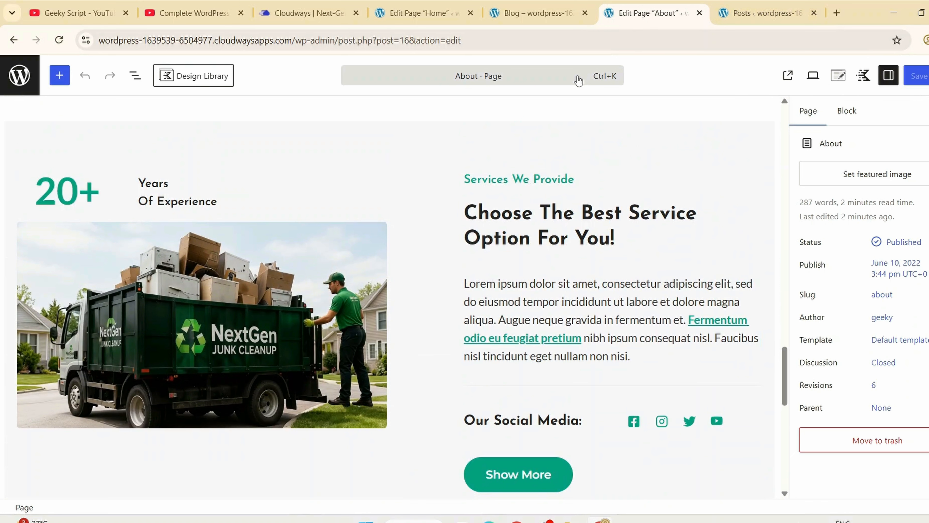
{"action": "left_click", "coordinate": [539, 13]}
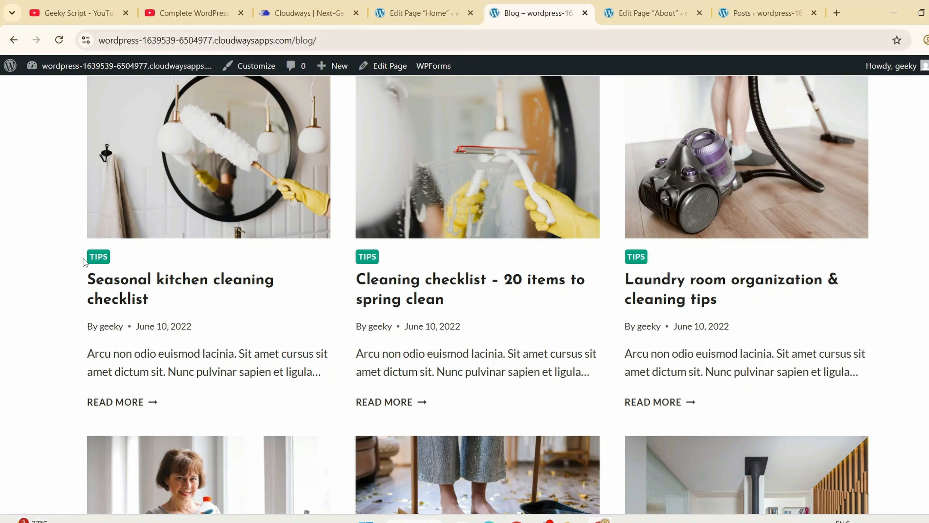
{"action": "left_click", "coordinate": [644, 13]}
{"action": "left_click_drag", "start_coordinate": [767, 10], "coordinate": [678, 14]}
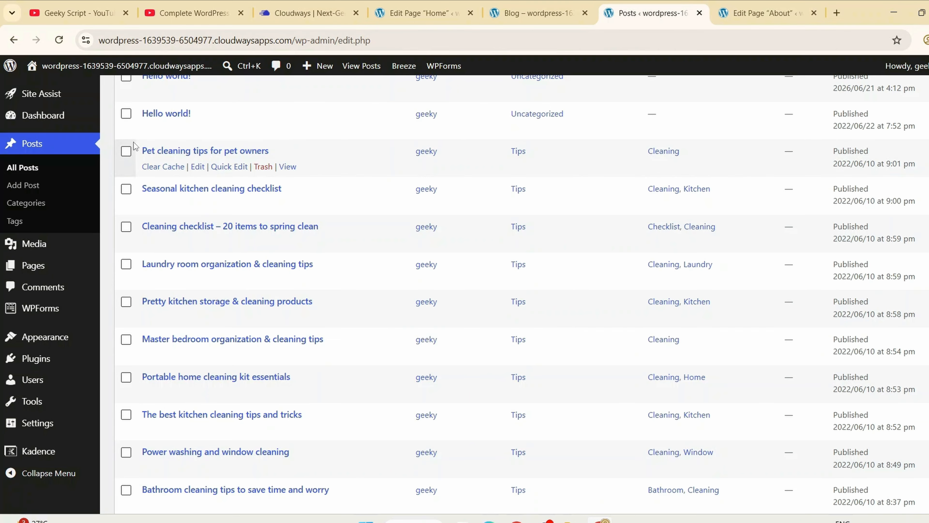
{"action": "left_click", "coordinate": [544, 17]}
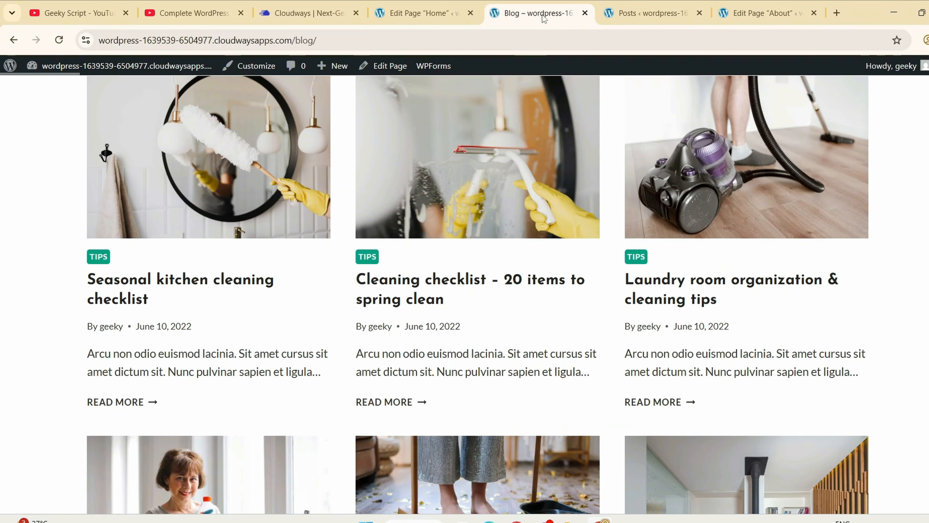
{"action": "scroll", "coordinate": [675, 208], "scroll_direction": "down", "scroll_amount": 7}
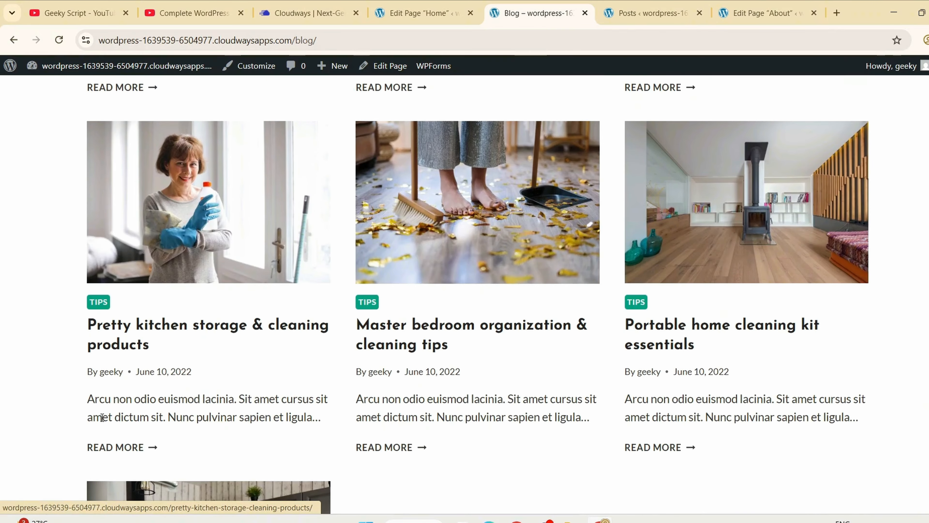
{"action": "scroll", "coordinate": [91, 418], "scroll_direction": "up", "scroll_amount": 11}
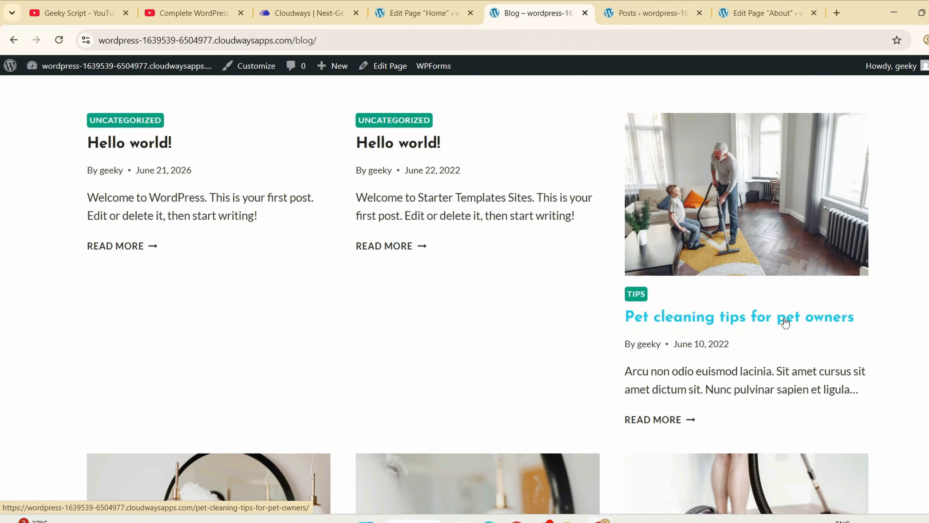
{"action": "scroll", "coordinate": [615, 334], "scroll_direction": "down", "scroll_amount": 6}
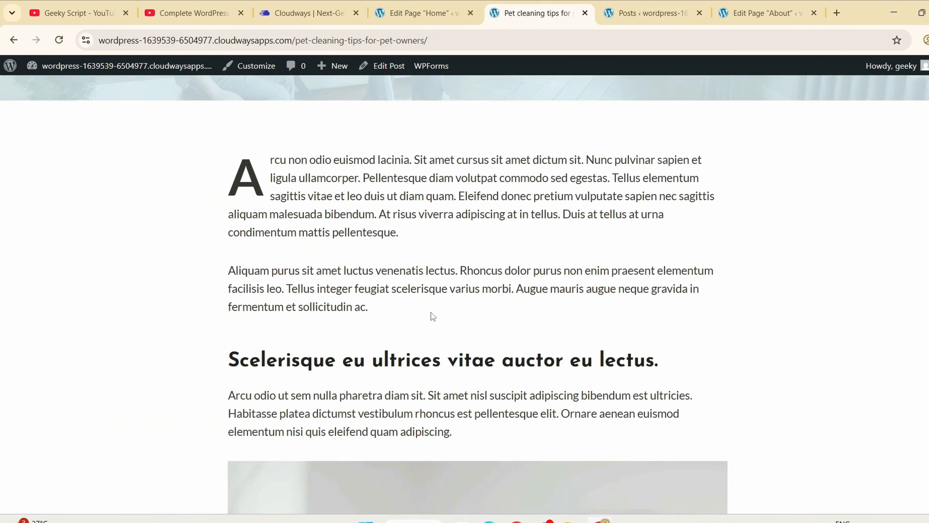
{"action": "scroll", "coordinate": [432, 312], "scroll_direction": "down", "scroll_amount": 4}
{"action": "scroll", "coordinate": [355, 237], "scroll_direction": "down", "scroll_amount": 20}
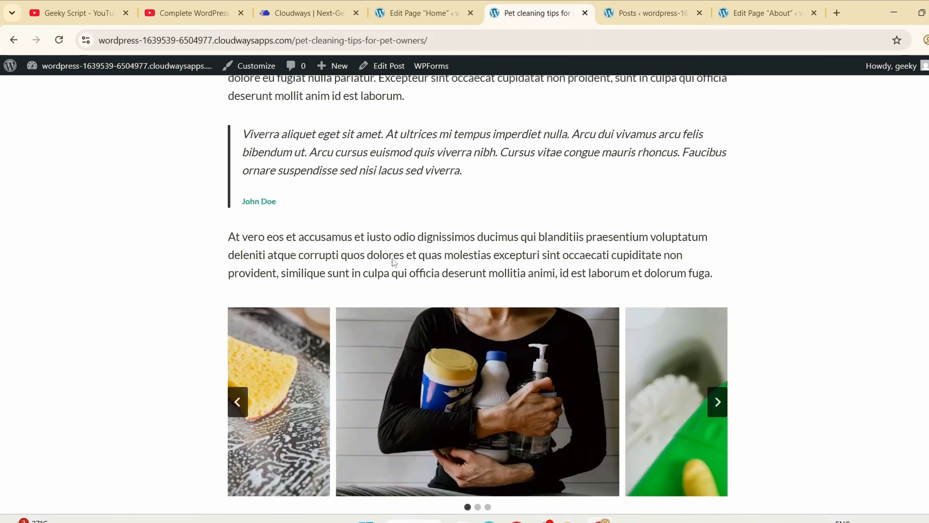
{"action": "scroll", "coordinate": [393, 260], "scroll_direction": "down", "scroll_amount": 20}
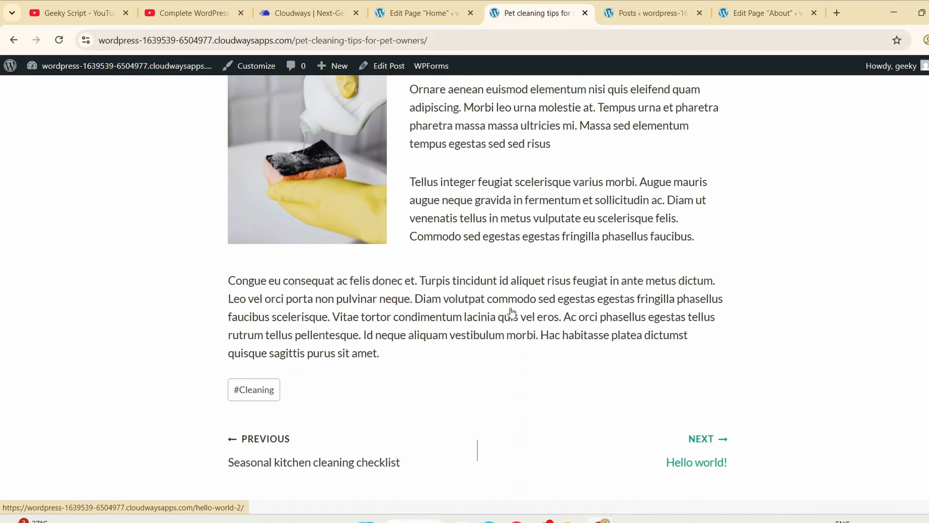
{"action": "scroll", "coordinate": [513, 310], "scroll_direction": "down", "scroll_amount": 5}
{"action": "scroll", "coordinate": [510, 316], "scroll_direction": "up", "scroll_amount": 15}
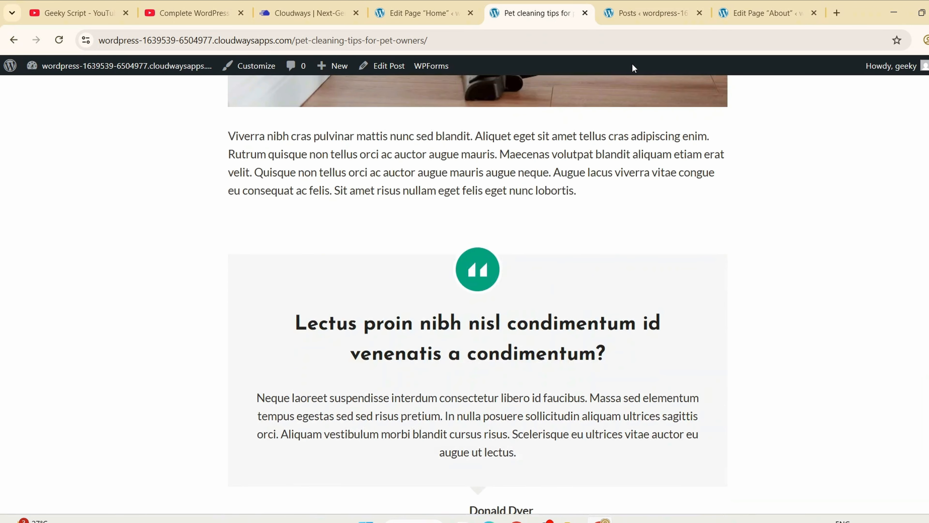
Replace the broken image beside the Volutpat text with nextgen_bg2 from the Media Library
{"action": "left_click", "coordinate": [648, 13]}
{"action": "scroll", "coordinate": [325, 280], "scroll_direction": "down", "scroll_amount": 3}
{"action": "scroll", "coordinate": [325, 281], "scroll_direction": "up", "scroll_amount": 3}
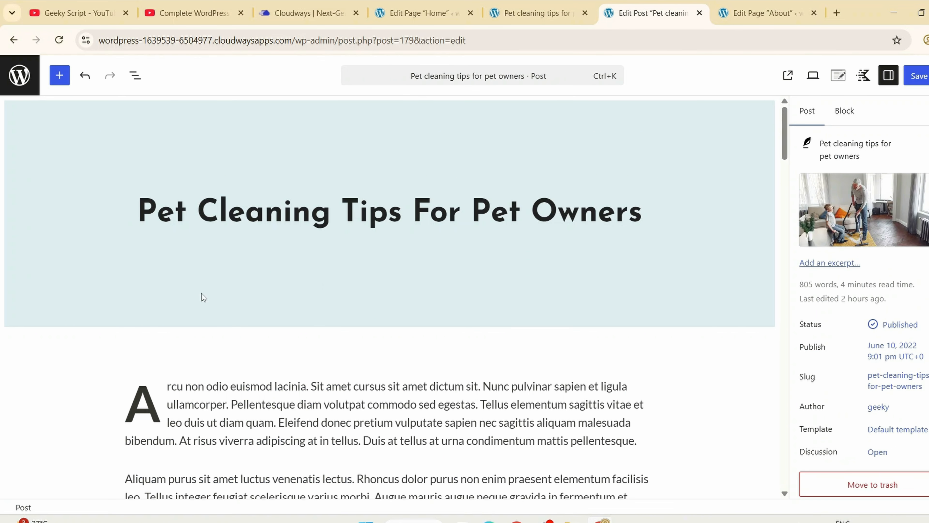
{"action": "scroll", "coordinate": [368, 287], "scroll_direction": "down", "scroll_amount": 5}
{"action": "left_click_drag", "start_coordinate": [238, 208], "coordinate": [469, 402]}
{"action": "scroll", "coordinate": [469, 402], "scroll_direction": "down", "scroll_amount": 10}
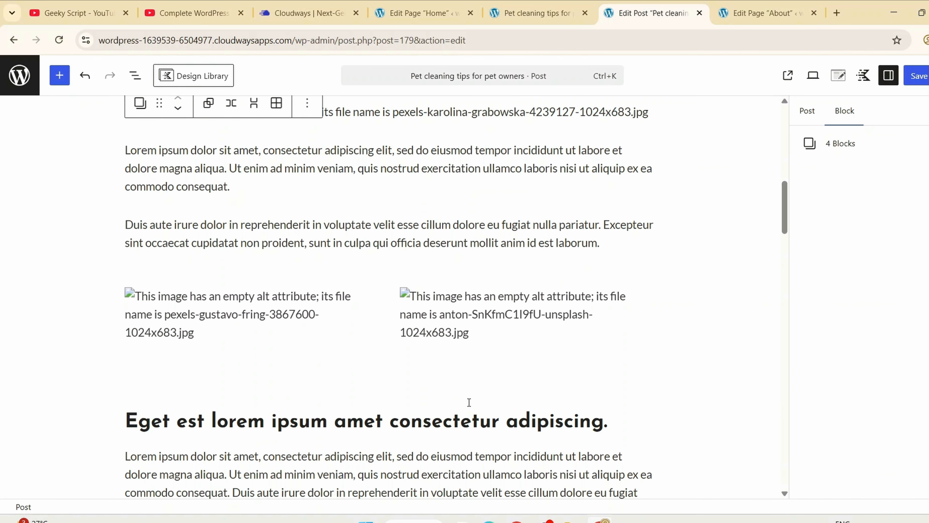
{"action": "scroll", "coordinate": [469, 402], "scroll_direction": "down", "scroll_amount": 20}
{"action": "scroll", "coordinate": [469, 402], "scroll_direction": "down", "scroll_amount": 13}
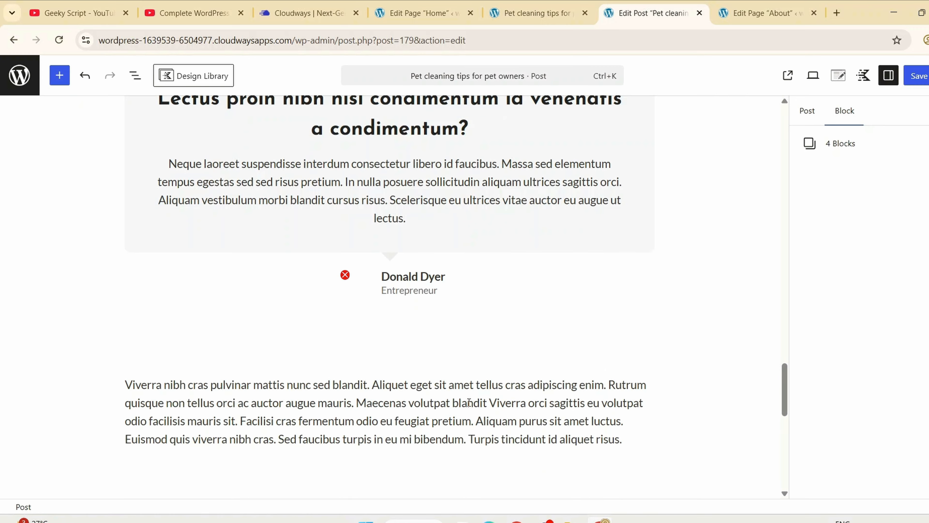
{"action": "scroll", "coordinate": [469, 402], "scroll_direction": "down", "scroll_amount": 8}
{"action": "left_click", "coordinate": [212, 215]}
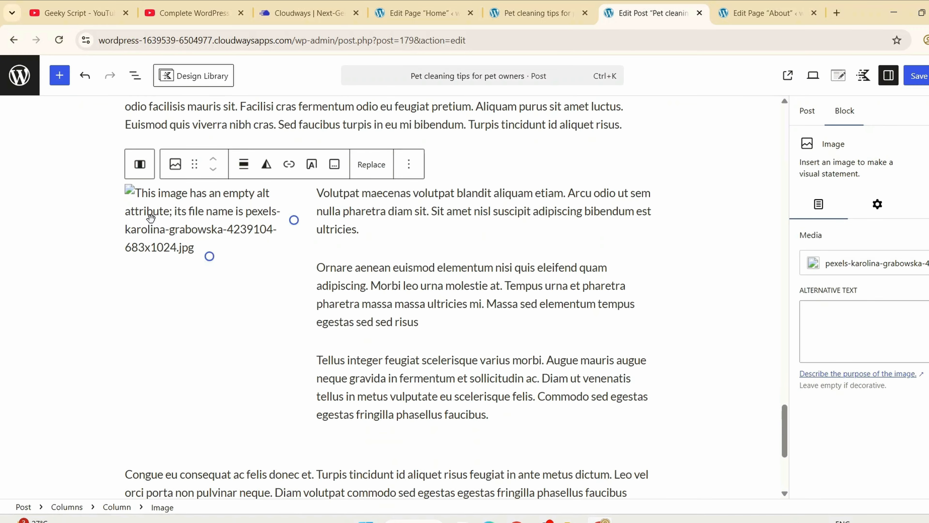
{"action": "left_click", "coordinate": [860, 268]}
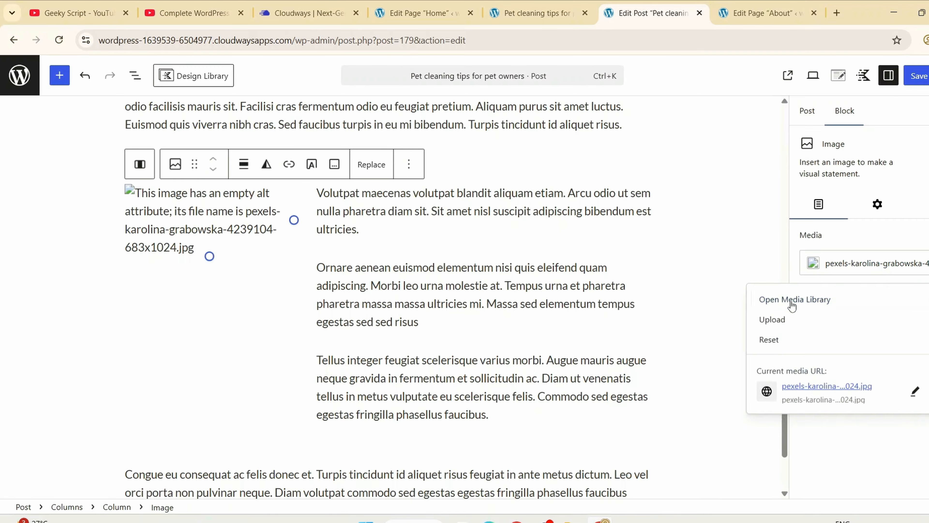
{"action": "left_click", "coordinate": [799, 307]}
{"action": "left_click", "coordinate": [254, 248]}
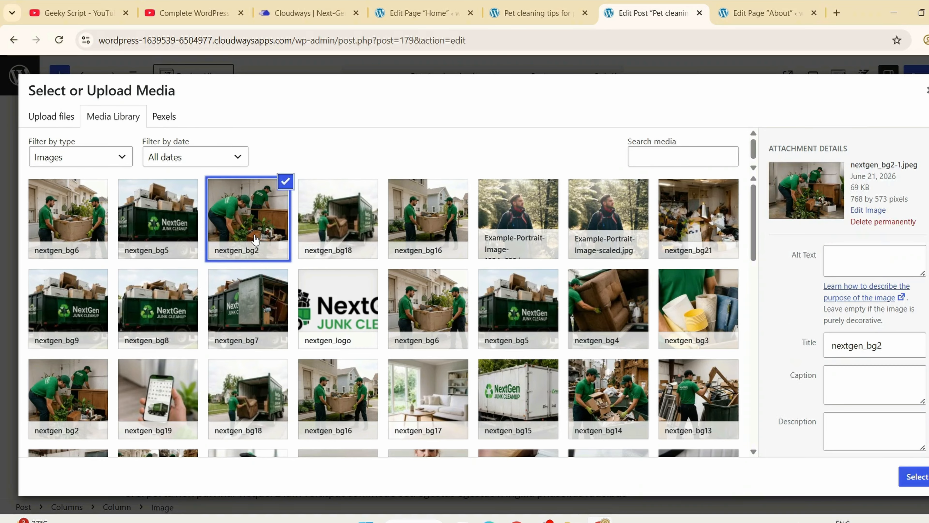
{"action": "left_click", "coordinate": [916, 476]}
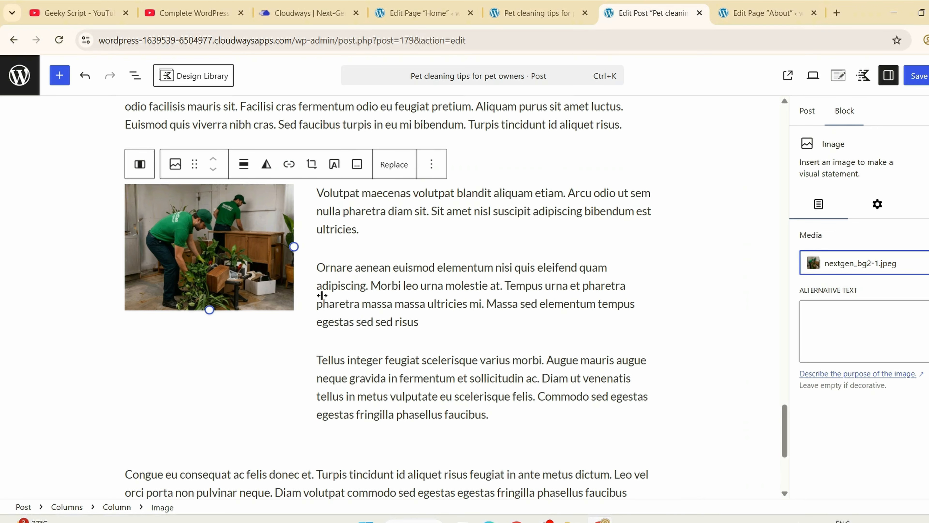
Save the 'Pet cleaning tips for pet owners' post with Ctrl+S
{"action": "scroll", "coordinate": [289, 256], "scroll_direction": "up", "scroll_amount": 10}
{"action": "left_click_drag", "start_coordinate": [301, 224], "coordinate": [481, 270]}
{"action": "scroll", "coordinate": [481, 269], "scroll_direction": "up", "scroll_amount": 15}
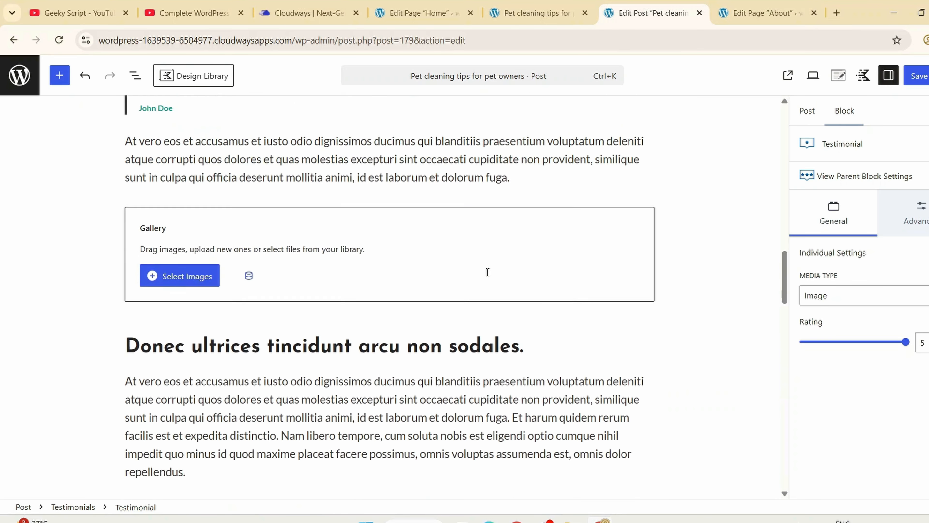
{"action": "key", "text": "ctrl+s"}
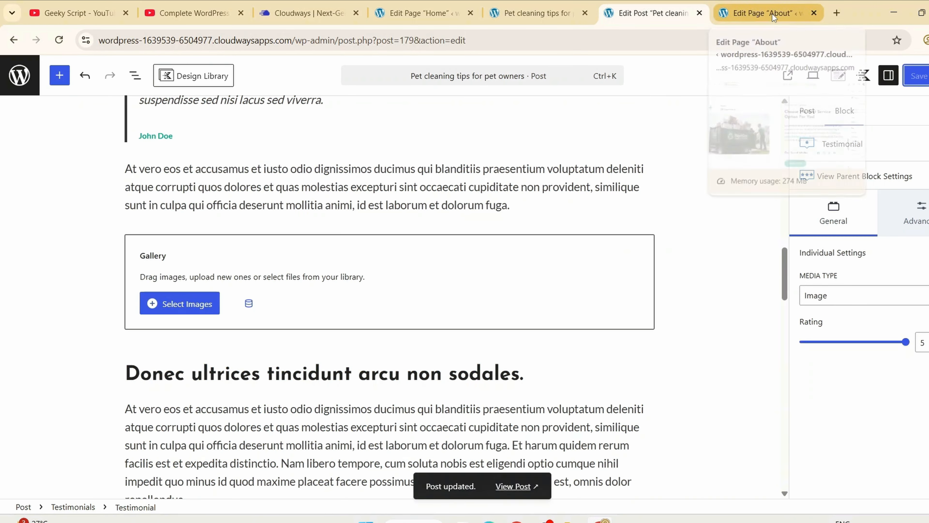
{"action": "left_click", "coordinate": [772, 13]}
{"action": "scroll", "coordinate": [613, 167], "scroll_direction": "up", "scroll_amount": 5}
Go from the live pet cleaning post to the Appointment page, test its form, and open it for editing
{"action": "left_click", "coordinate": [642, 19]}
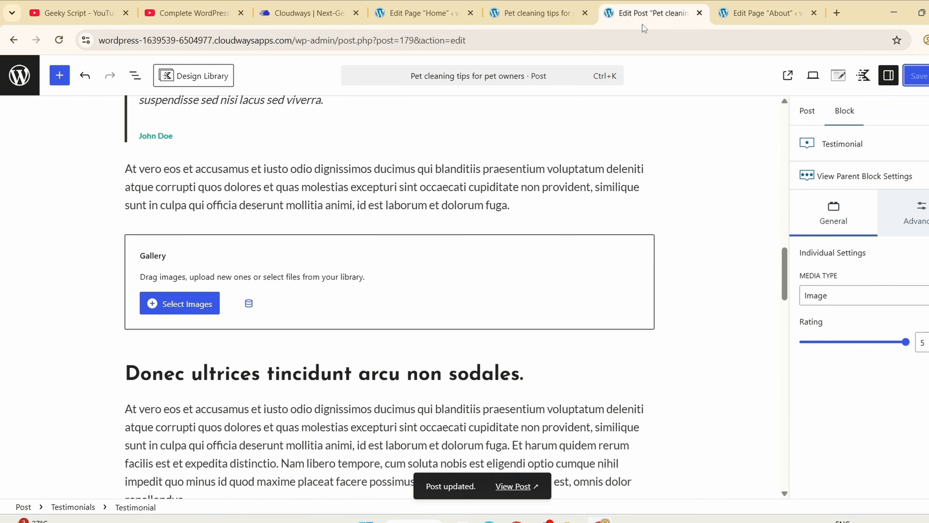
{"action": "left_click", "coordinate": [557, 19]}
{"action": "scroll", "coordinate": [613, 241], "scroll_direction": "up", "scroll_amount": 10}
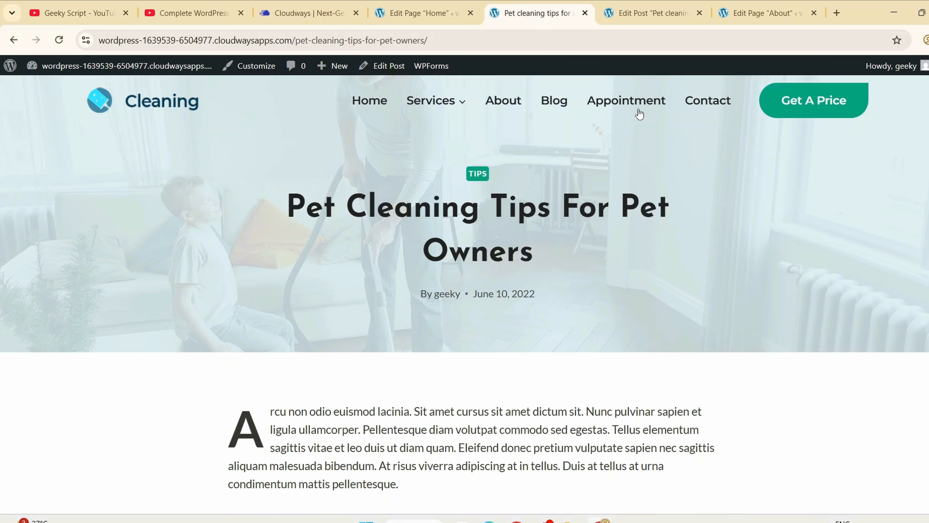
{"action": "left_click", "coordinate": [635, 101]}
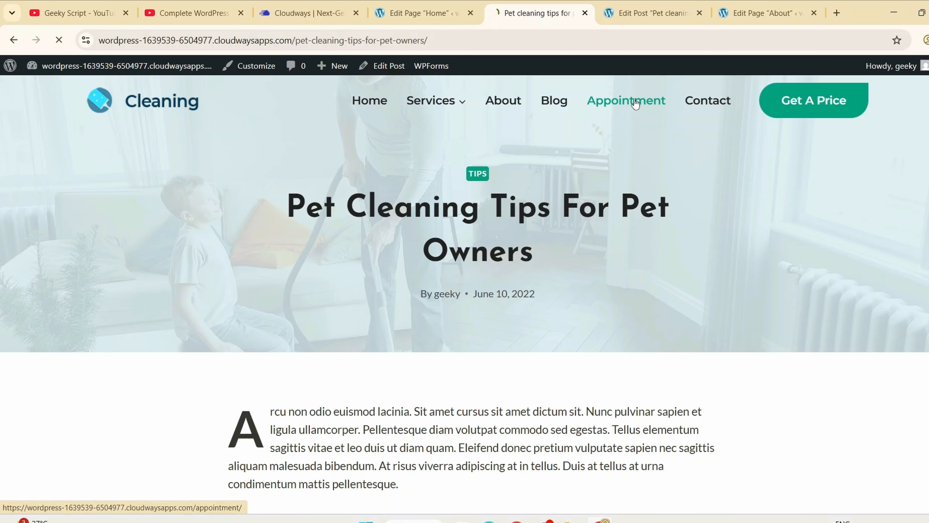
{"action": "scroll", "coordinate": [655, 157], "scroll_direction": "down", "scroll_amount": 5}
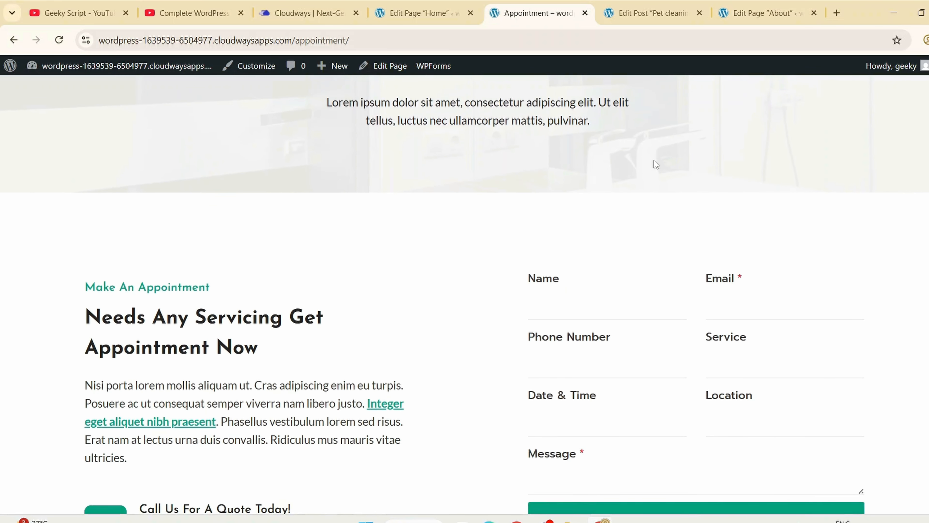
{"action": "left_click", "coordinate": [567, 231]}
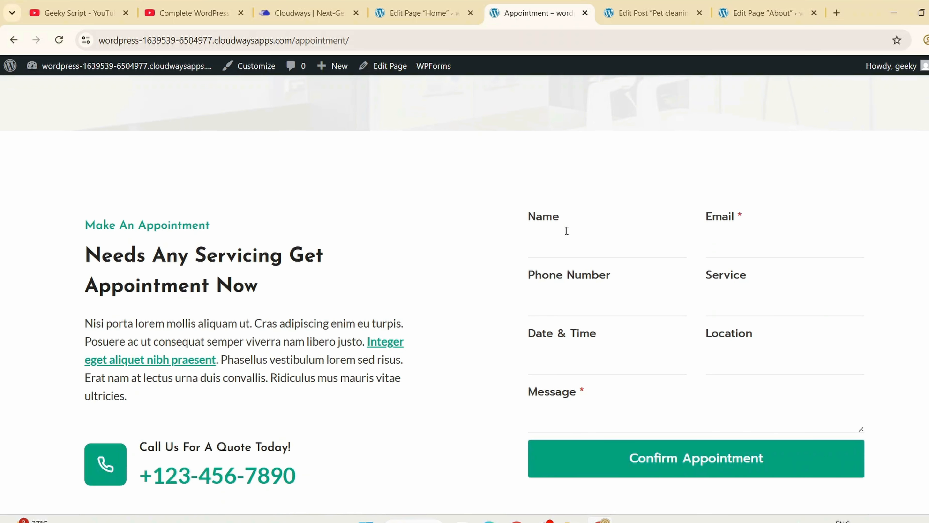
{"action": "scroll", "coordinate": [566, 231], "scroll_direction": "down", "scroll_amount": 2}
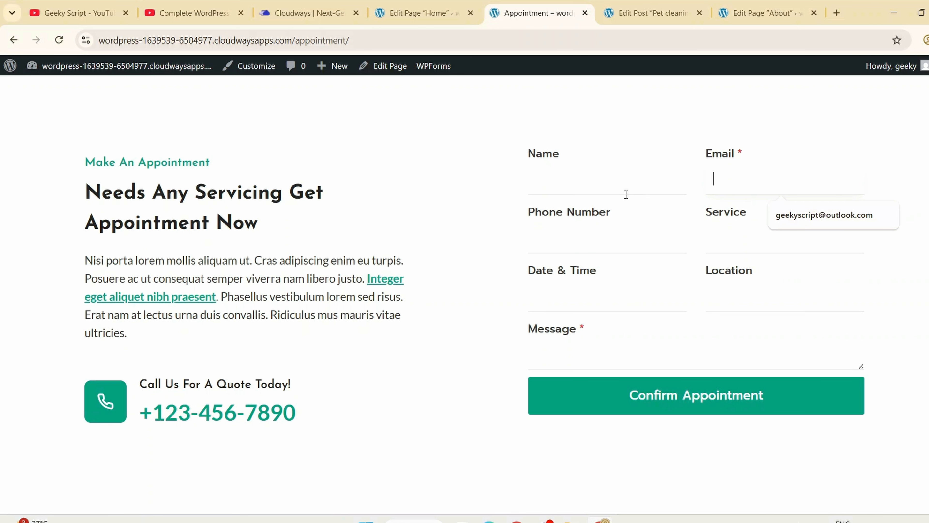
{"action": "left_click", "coordinate": [395, 70]}
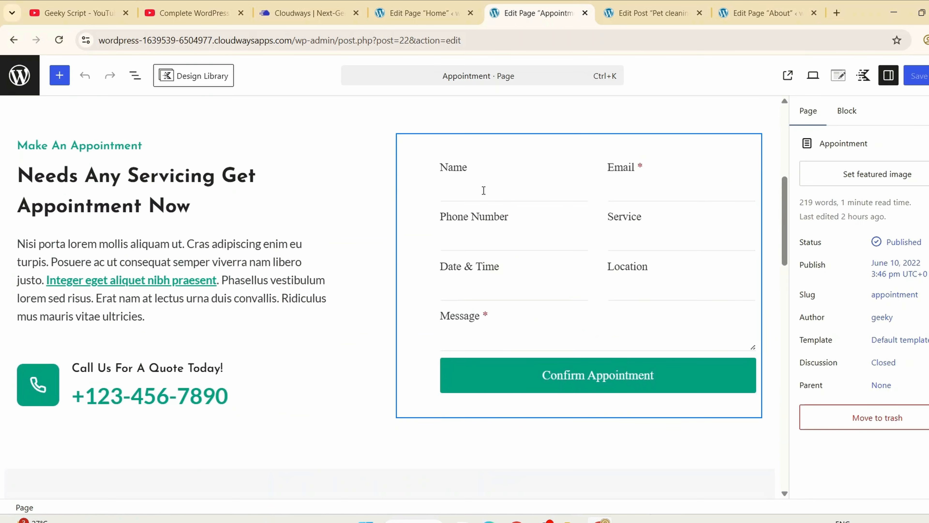
{"action": "left_click", "coordinate": [482, 189]}
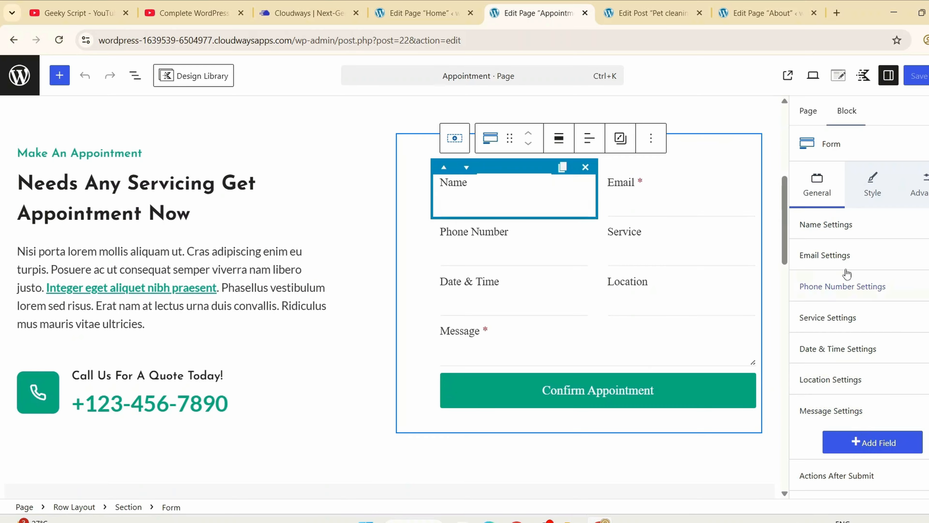
{"action": "scroll", "coordinate": [881, 295], "scroll_direction": "down", "scroll_amount": 3}
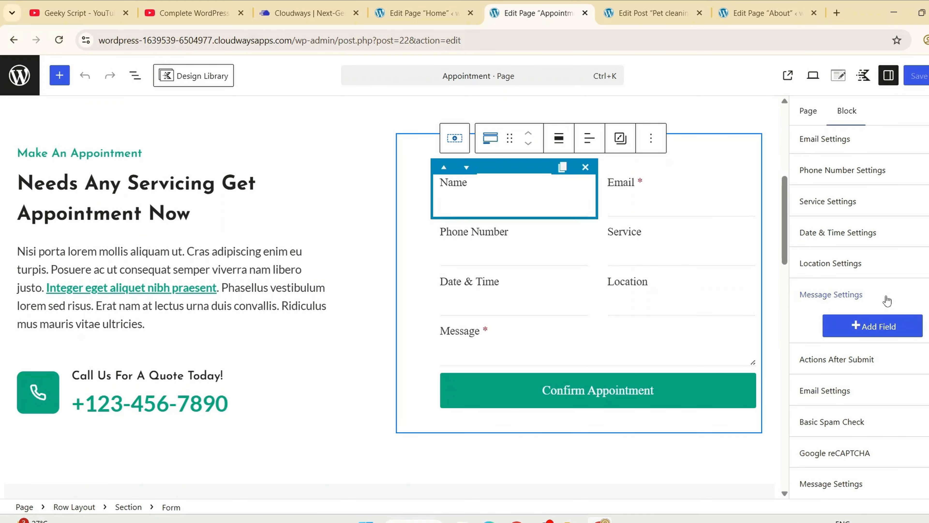
{"action": "scroll", "coordinate": [878, 439], "scroll_direction": "up", "scroll_amount": 3}
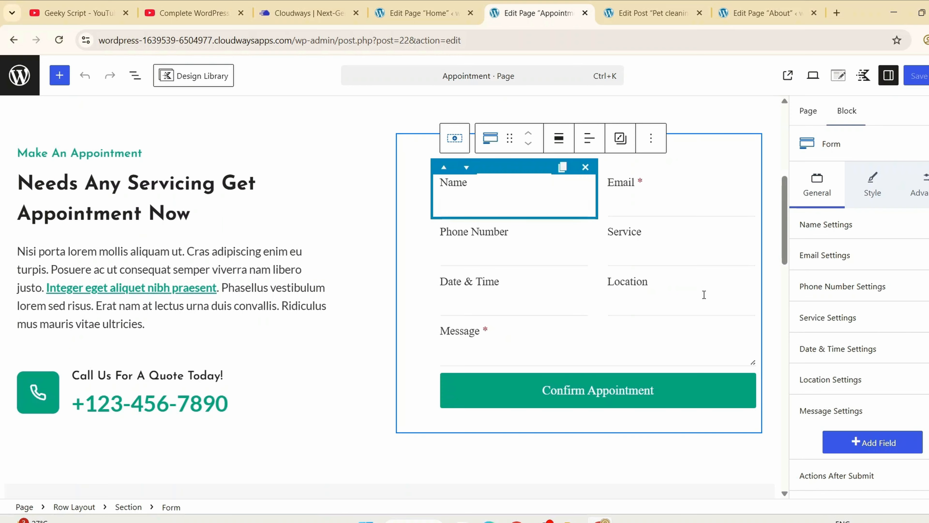
{"action": "scroll", "coordinate": [726, 288], "scroll_direction": "down", "scroll_amount": 12}
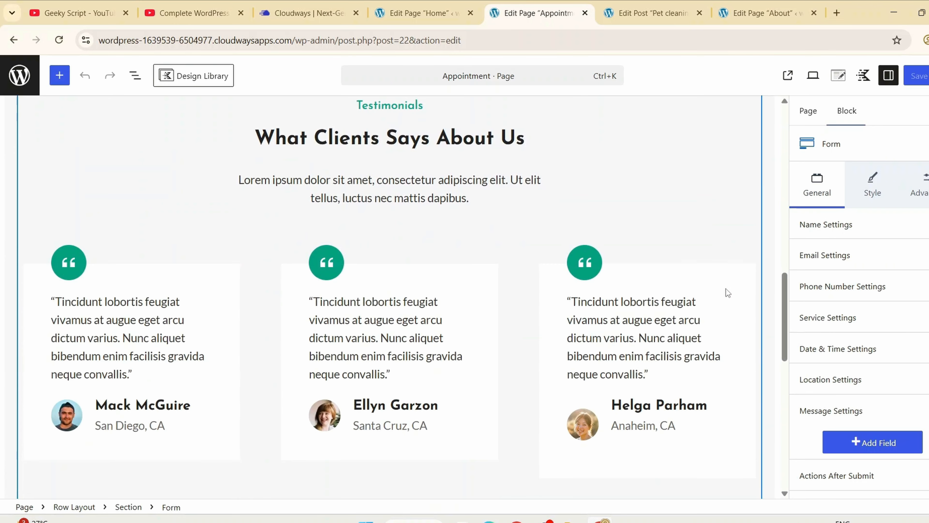
{"action": "scroll", "coordinate": [725, 289], "scroll_direction": "up", "scroll_amount": 3}
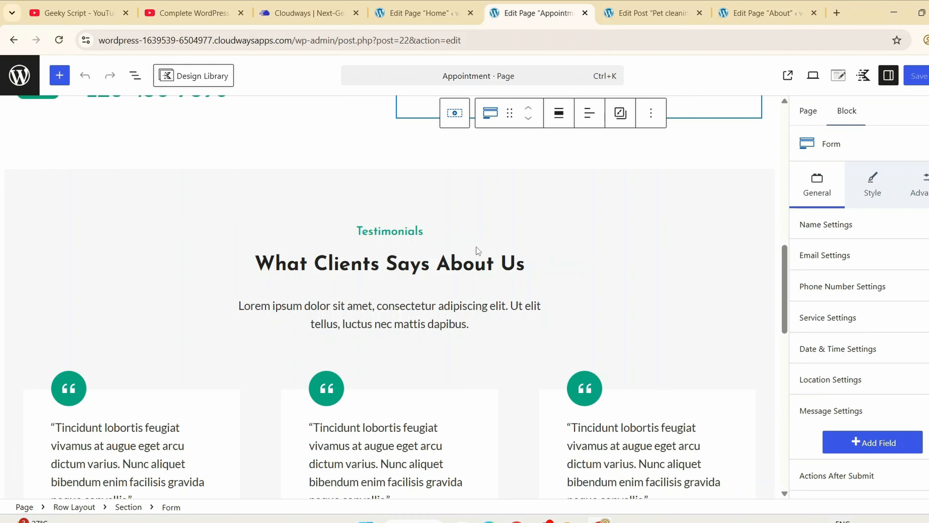
{"action": "left_click", "coordinate": [428, 21]}
Copy the Home page's 'Add a compelling title' testimonials row layout, then go back to the Appointment editor
{"action": "scroll", "coordinate": [400, 225], "scroll_direction": "up", "scroll_amount": 5}
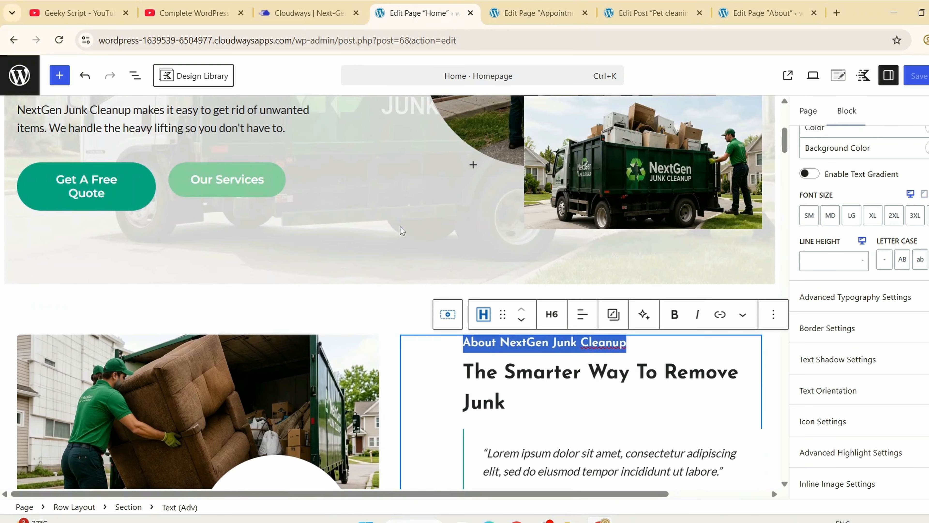
{"action": "scroll", "coordinate": [400, 225], "scroll_direction": "down", "scroll_amount": 20}
{"action": "scroll", "coordinate": [403, 207], "scroll_direction": "down", "scroll_amount": 10}
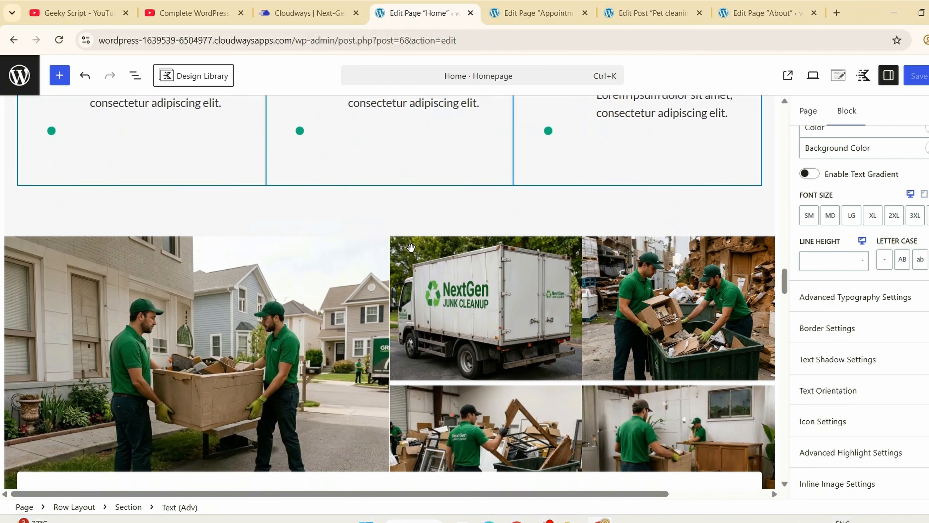
{"action": "scroll", "coordinate": [411, 256], "scroll_direction": "down", "scroll_amount": 15}
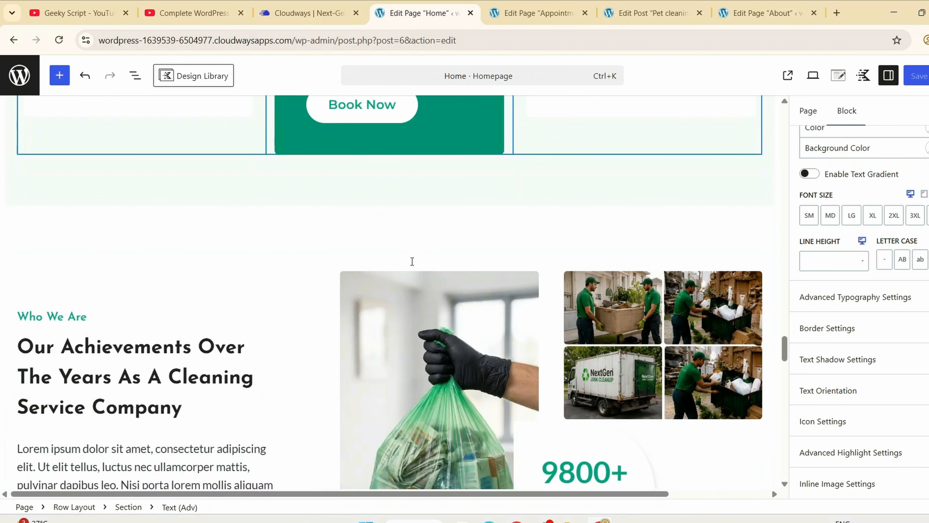
{"action": "scroll", "coordinate": [411, 261], "scroll_direction": "down", "scroll_amount": 3}
{"action": "scroll", "coordinate": [425, 241], "scroll_direction": "up", "scroll_amount": 5}
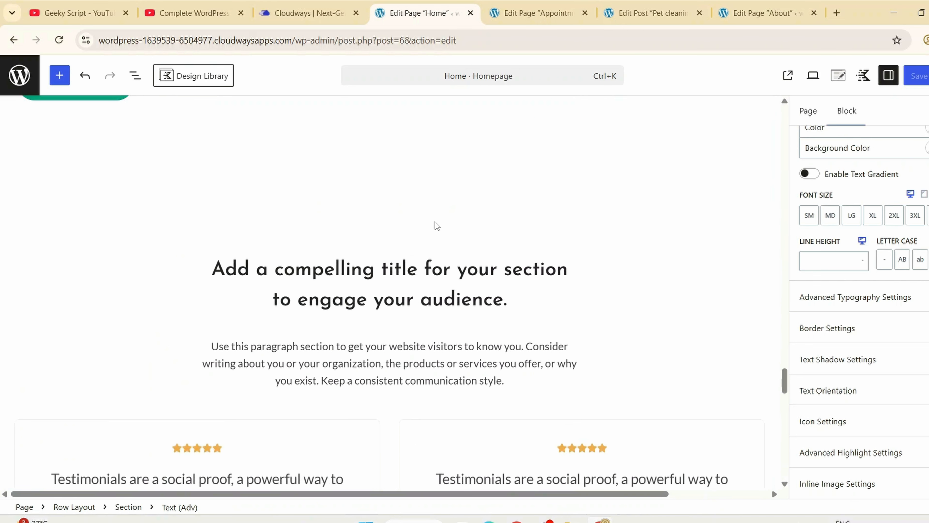
{"action": "left_click", "coordinate": [416, 240]}
{"action": "scroll", "coordinate": [416, 240], "scroll_direction": "up", "scroll_amount": 2}
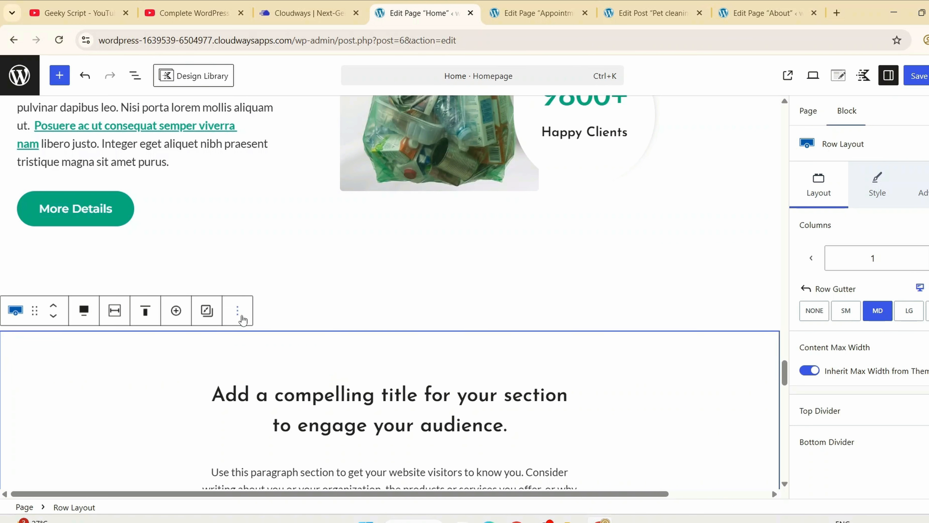
{"action": "left_click", "coordinate": [239, 314]}
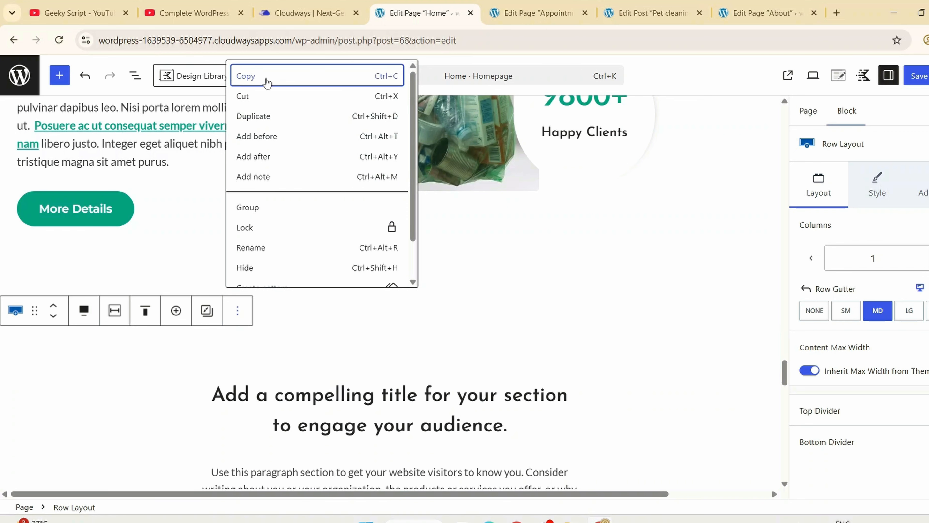
{"action": "left_click", "coordinate": [268, 83]}
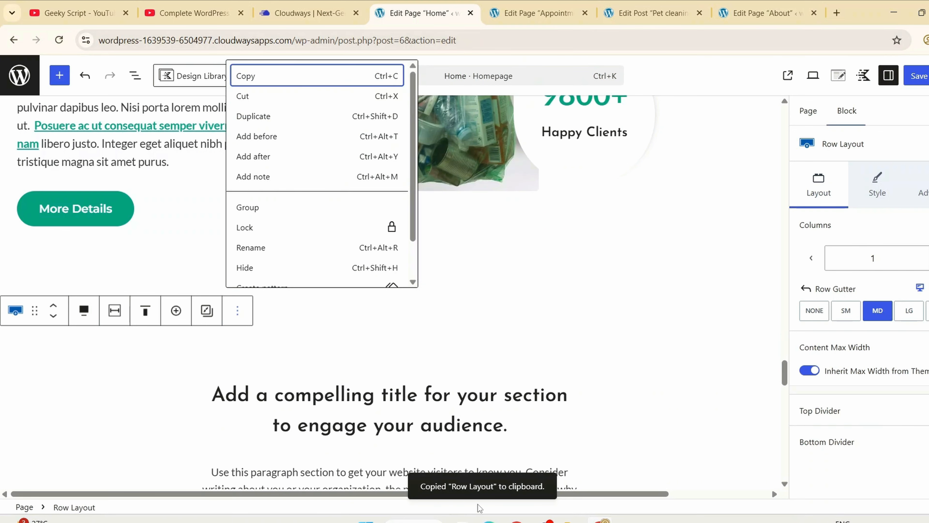
{"action": "left_click", "coordinate": [550, 11]}
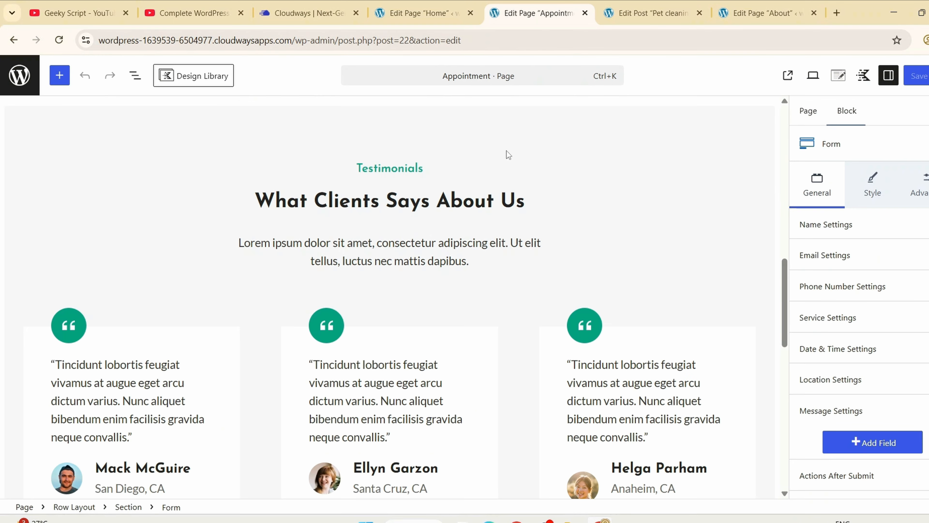
Delete the Appointment page's old testimonials heading row and testimonial cards section
{"action": "left_click", "coordinate": [169, 210]}
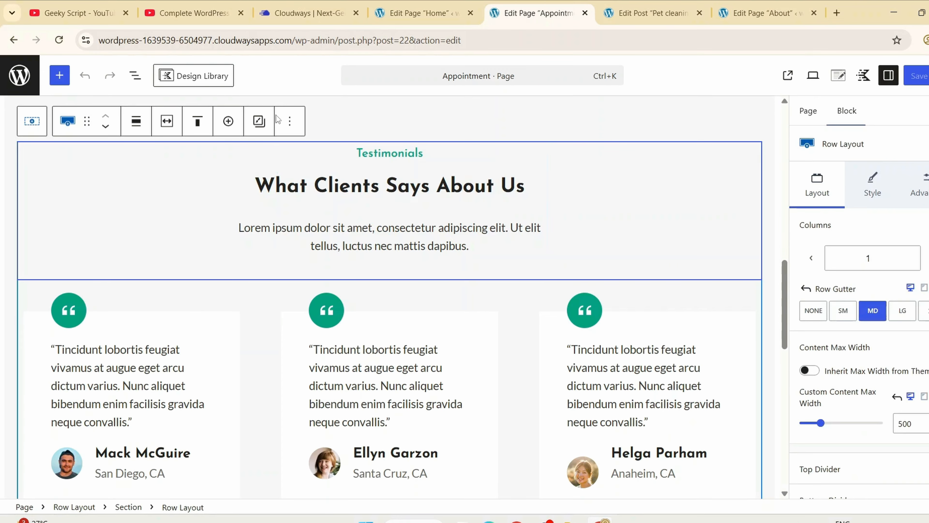
{"action": "left_click", "coordinate": [290, 123]}
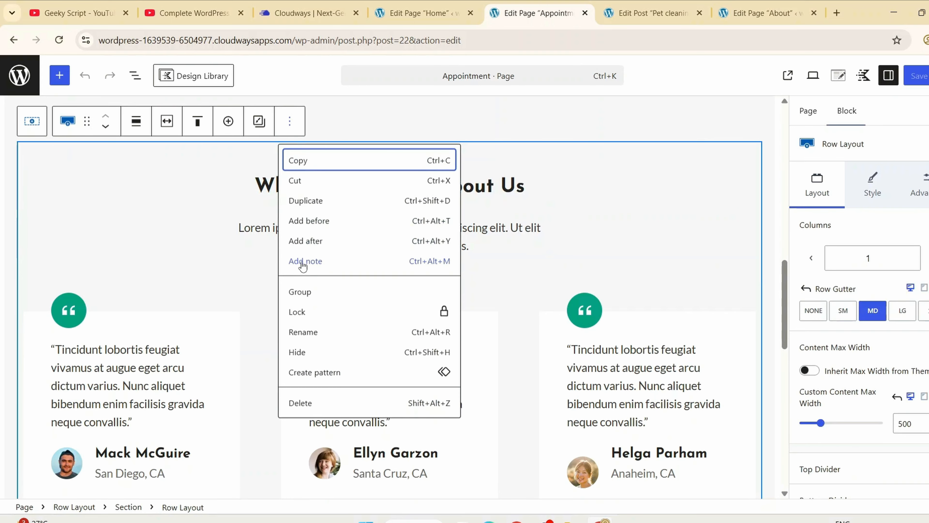
{"action": "left_click", "coordinate": [299, 403]}
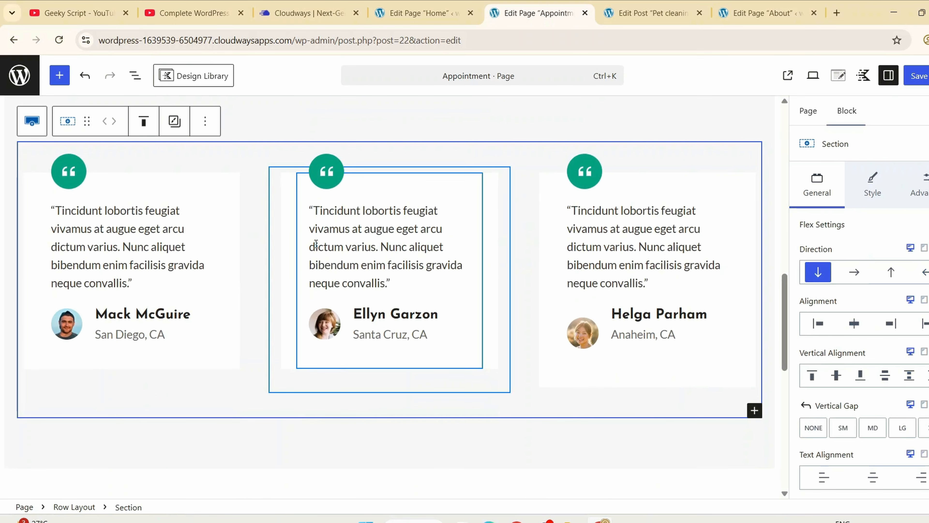
{"action": "left_click", "coordinate": [206, 184]}
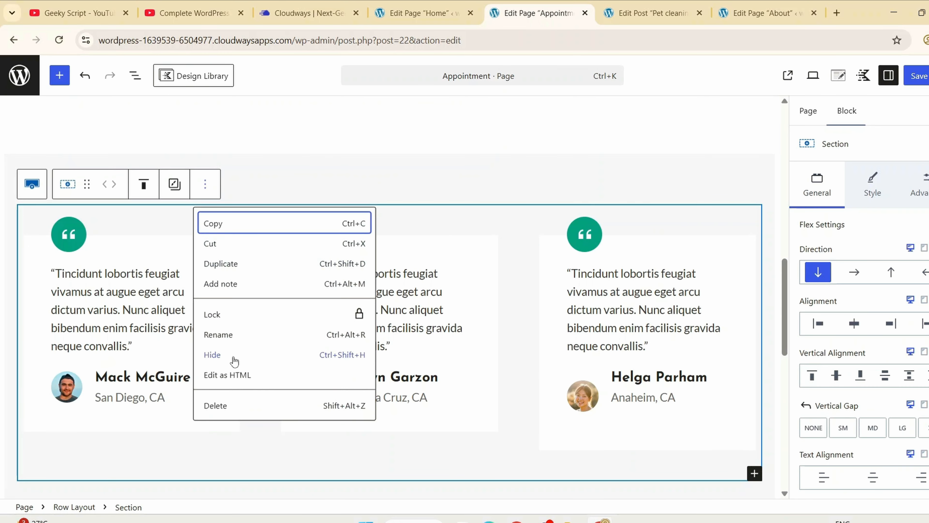
{"action": "left_click", "coordinate": [216, 405]}
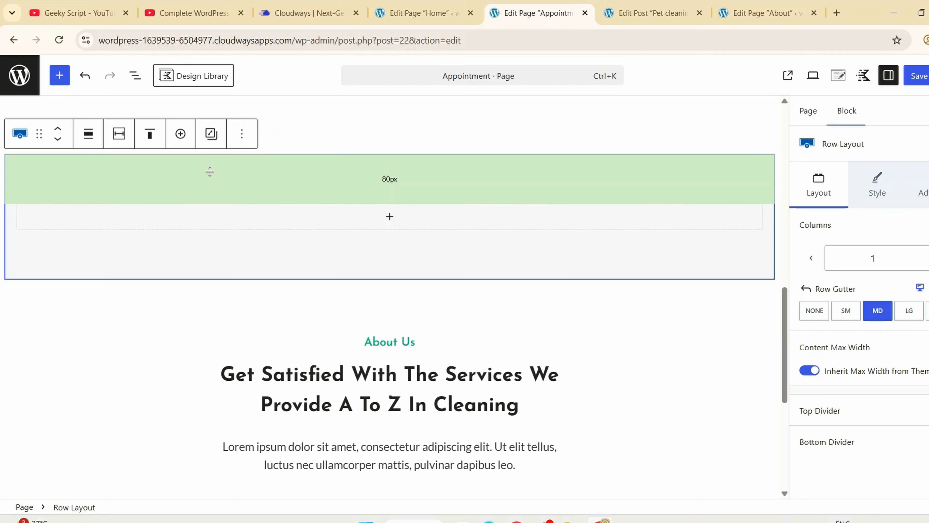
Paste the copied testimonials section, compare it against the Home page, and save the Appointment page
{"action": "key", "text": "ctrl+v"}
{"action": "scroll", "coordinate": [209, 170], "scroll_direction": "down", "scroll_amount": 3}
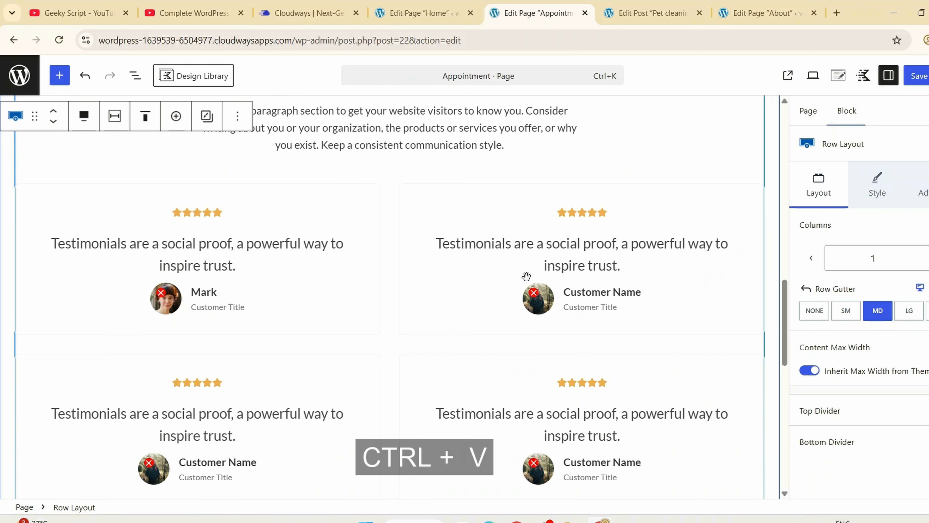
{"action": "scroll", "coordinate": [441, 303], "scroll_direction": "down", "scroll_amount": 5}
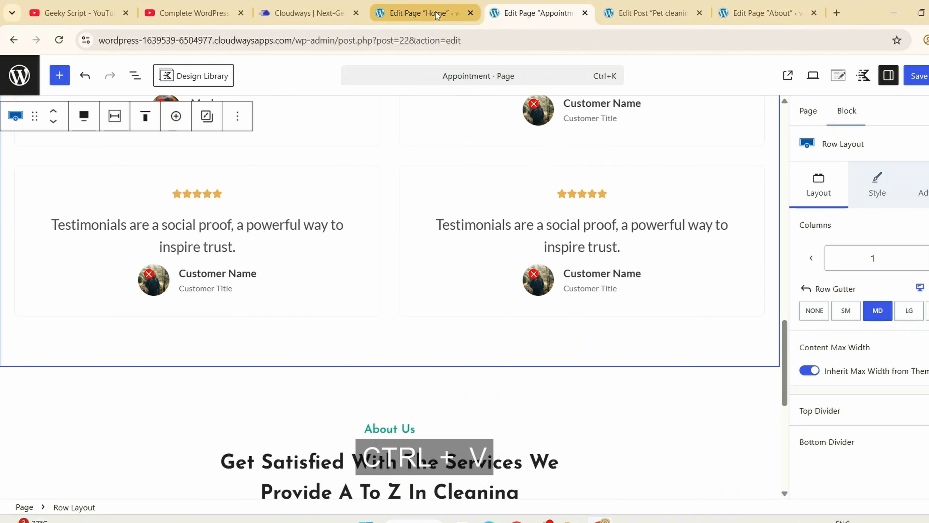
{"action": "left_click", "coordinate": [421, 13]}
{"action": "left_click", "coordinate": [537, 13]}
{"action": "scroll", "coordinate": [466, 302], "scroll_direction": "up", "scroll_amount": 5}
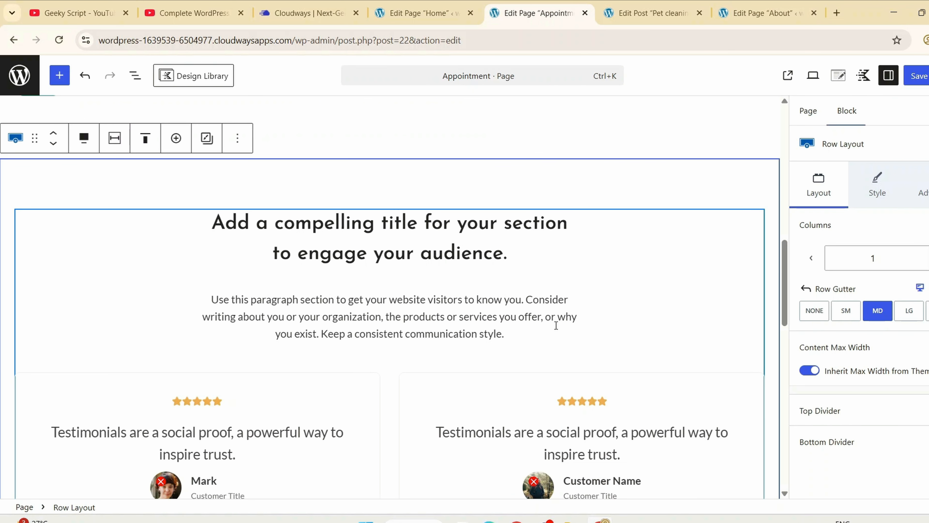
{"action": "left_click", "coordinate": [420, 13]}
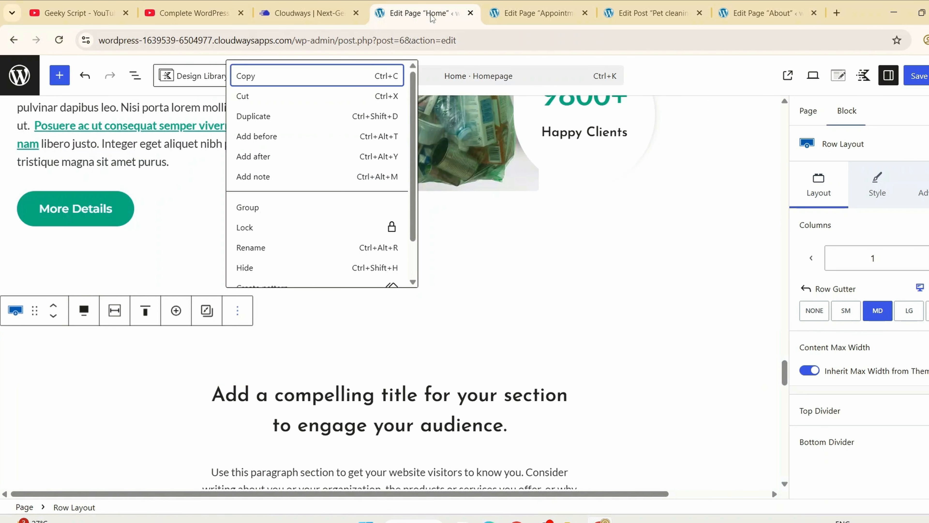
{"action": "left_click", "coordinate": [537, 13]}
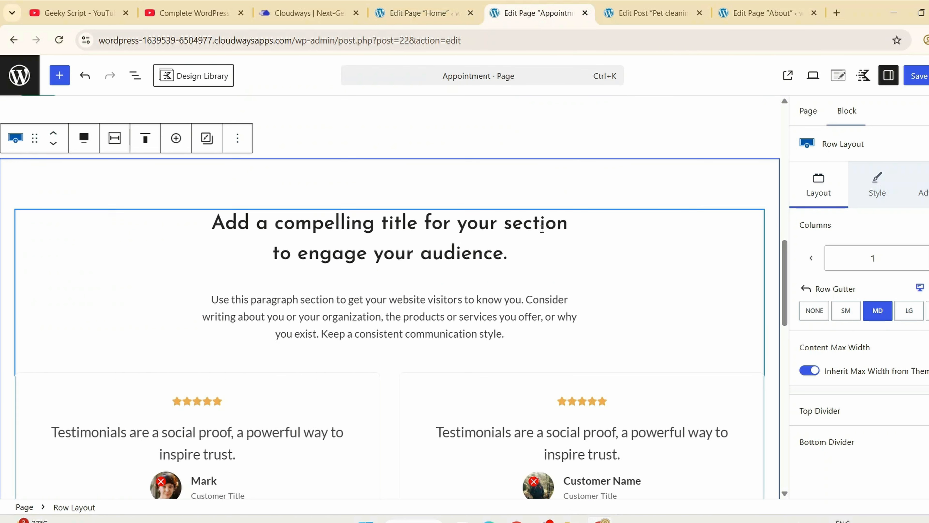
{"action": "scroll", "coordinate": [530, 251], "scroll_direction": "down", "scroll_amount": 10}
{"action": "scroll", "coordinate": [528, 249], "scroll_direction": "down", "scroll_amount": 5}
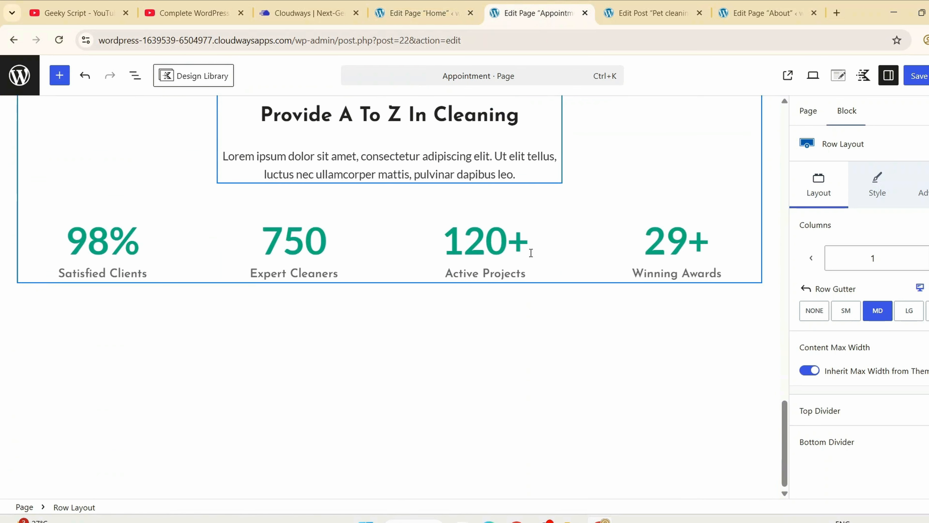
{"action": "scroll", "coordinate": [665, 235], "scroll_direction": "up", "scroll_amount": 6}
{"action": "scroll", "coordinate": [665, 236], "scroll_direction": "up", "scroll_amount": 5}
{"action": "left_click", "coordinate": [917, 76]}
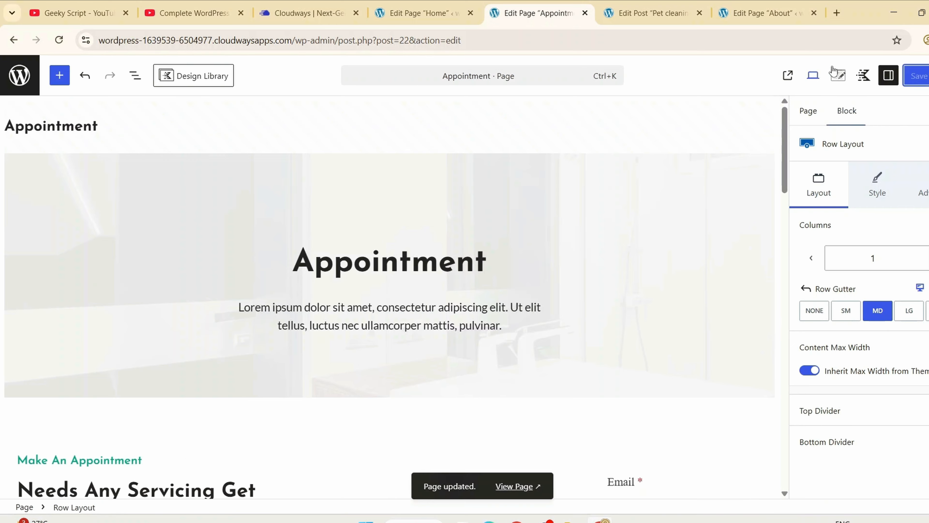
View the live Appointment page, then open and scroll through the live Contact page
{"action": "left_click", "coordinate": [785, 78]}
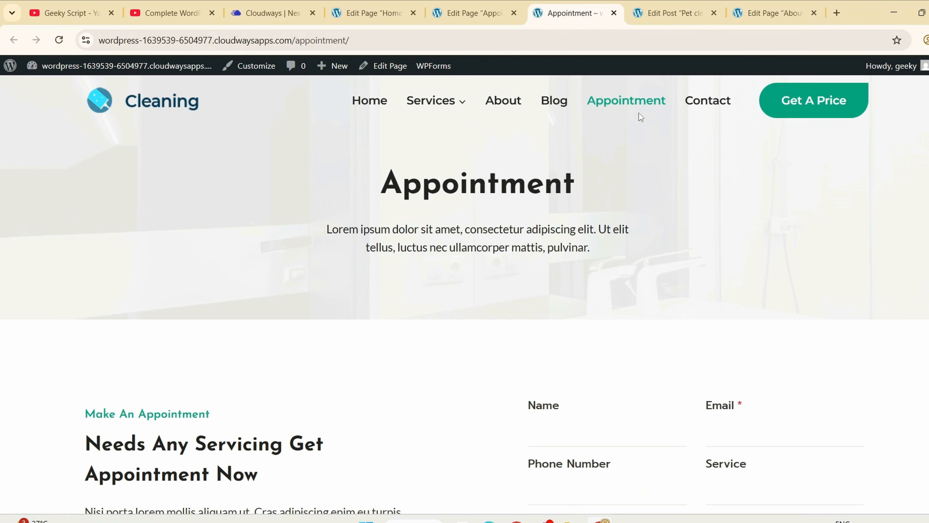
{"action": "left_click", "coordinate": [696, 111]}
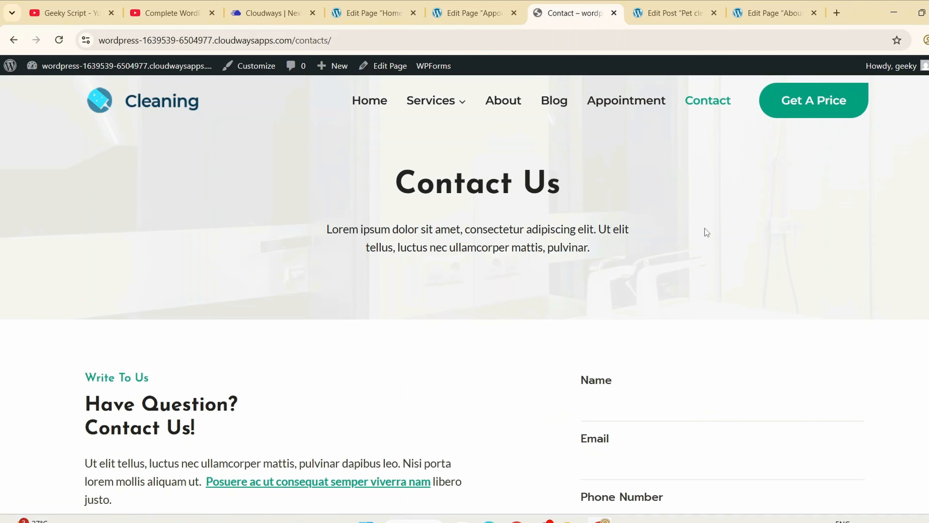
{"action": "scroll", "coordinate": [706, 228], "scroll_direction": "down", "scroll_amount": 15}
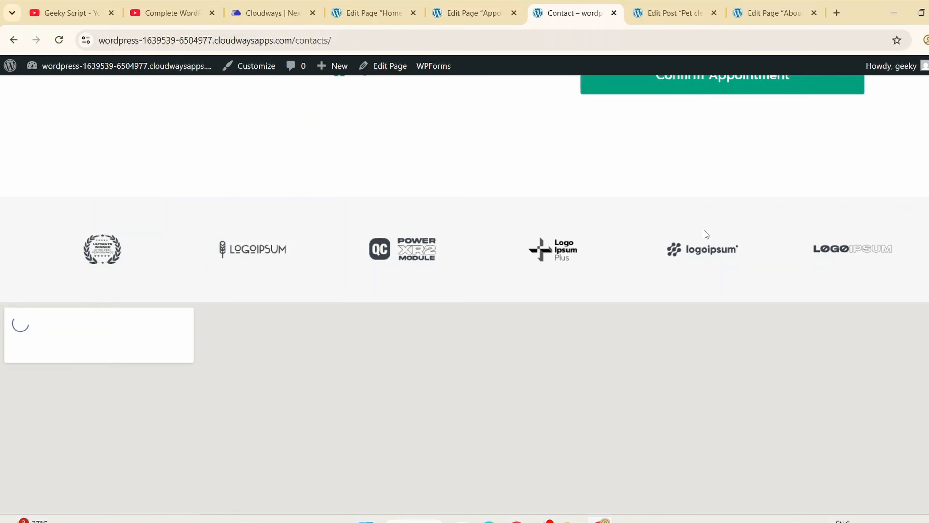
{"action": "scroll", "coordinate": [704, 230], "scroll_direction": "down", "scroll_amount": 5}
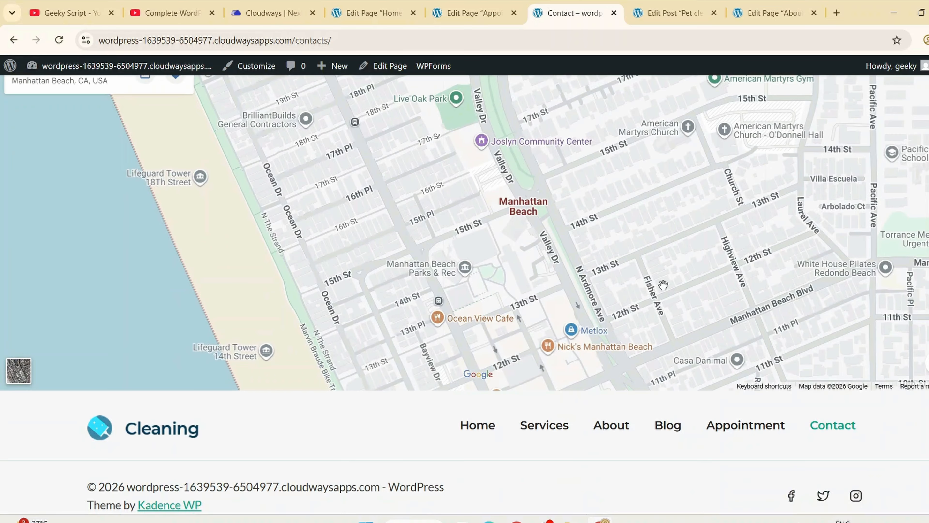
{"action": "scroll", "coordinate": [361, 370], "scroll_direction": "up", "scroll_amount": 5}
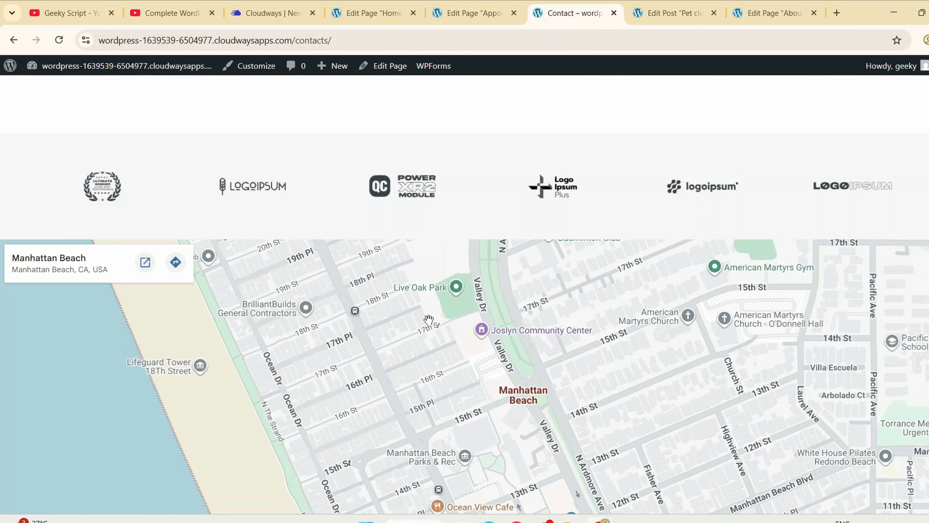
{"action": "scroll", "coordinate": [429, 320], "scroll_direction": "up", "scroll_amount": 7}
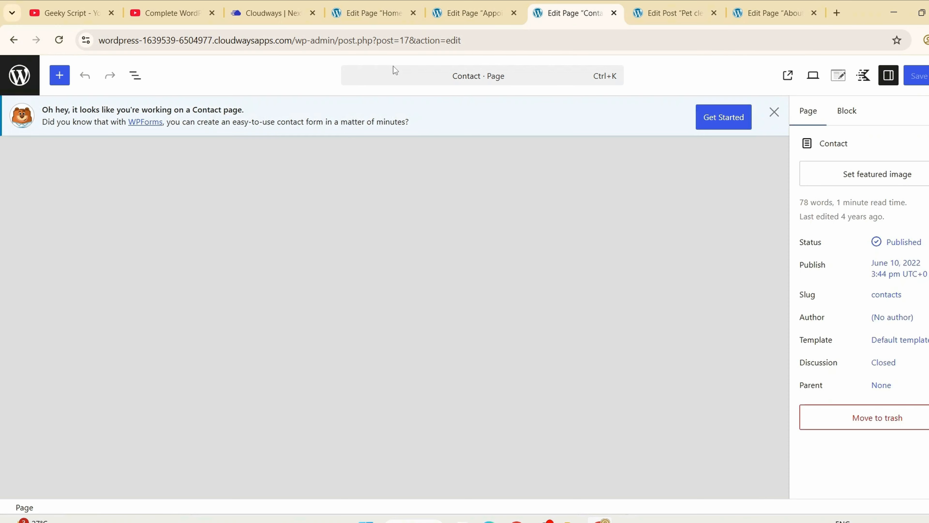
Set the Contact map's location to T nagar, Chennai, 600006, matching the Home map, at zoom 11
{"action": "scroll", "coordinate": [633, 245], "scroll_direction": "down", "scroll_amount": 15}
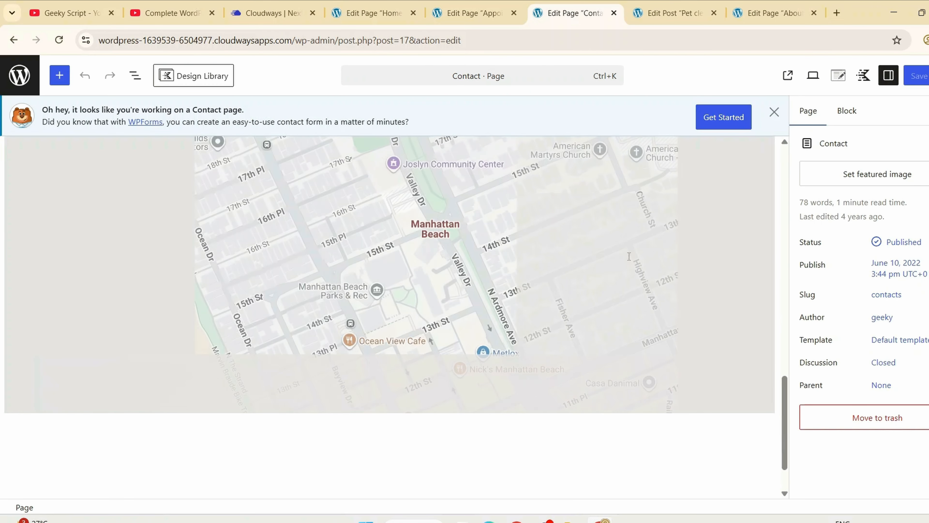
{"action": "scroll", "coordinate": [629, 257], "scroll_direction": "up", "scroll_amount": 3}
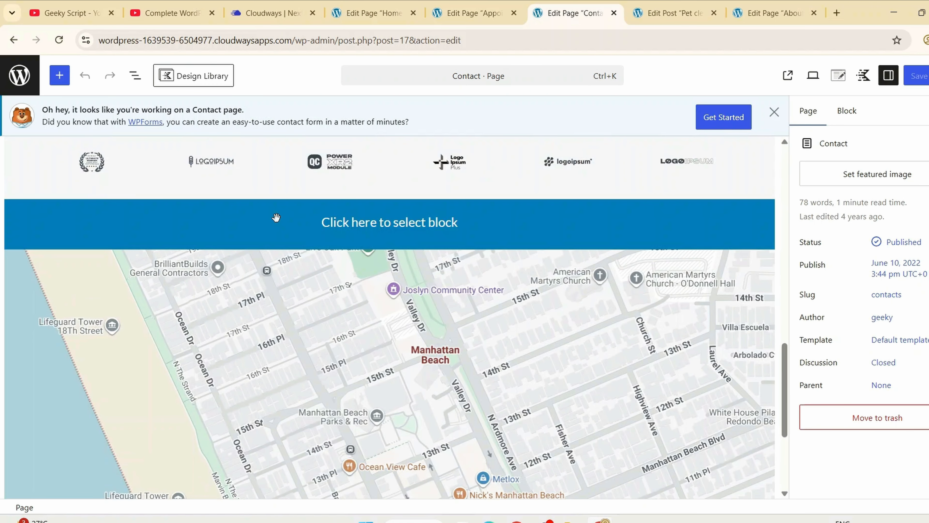
{"action": "left_click", "coordinate": [318, 224]}
{"action": "left_click_drag", "start_coordinate": [882, 272], "coordinate": [751, 279]}
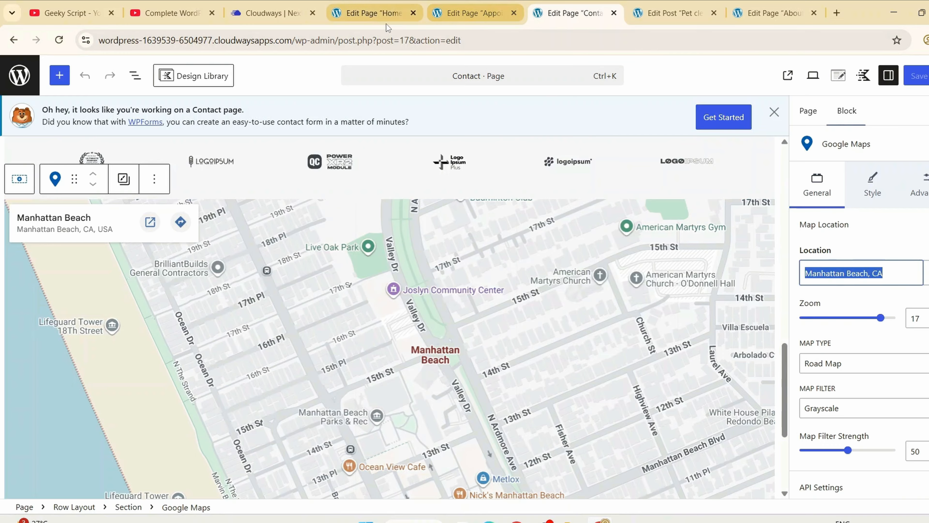
{"action": "left_click", "coordinate": [373, 12]}
{"action": "scroll", "coordinate": [604, 333], "scroll_direction": "down", "scroll_amount": 15}
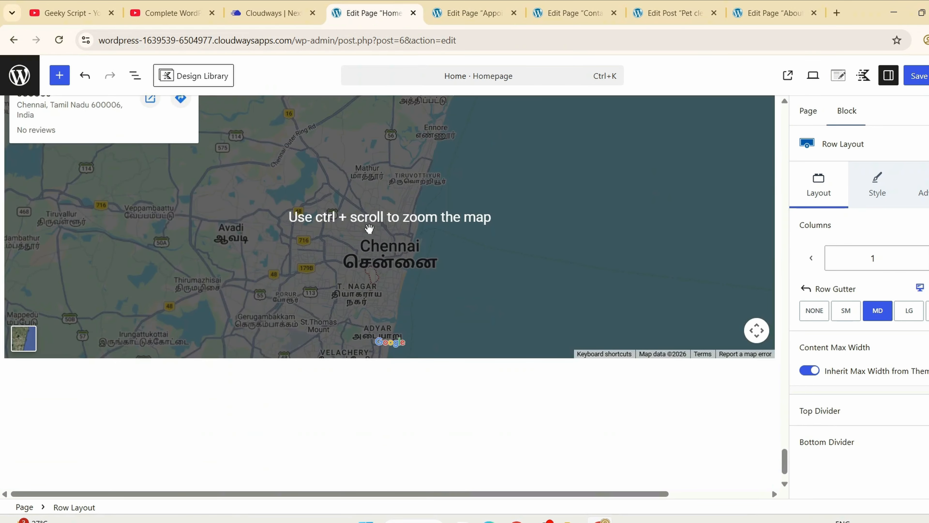
{"action": "left_click", "coordinate": [369, 229]}
{"action": "scroll", "coordinate": [369, 229], "scroll_direction": "up", "scroll_amount": 3}
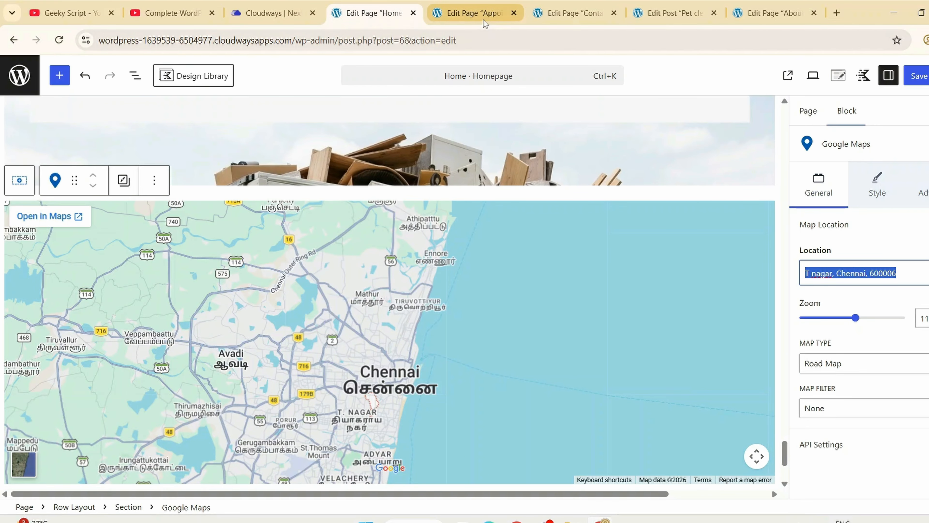
{"action": "left_click", "coordinate": [479, 14]}
{"action": "left_click", "coordinate": [575, 14]}
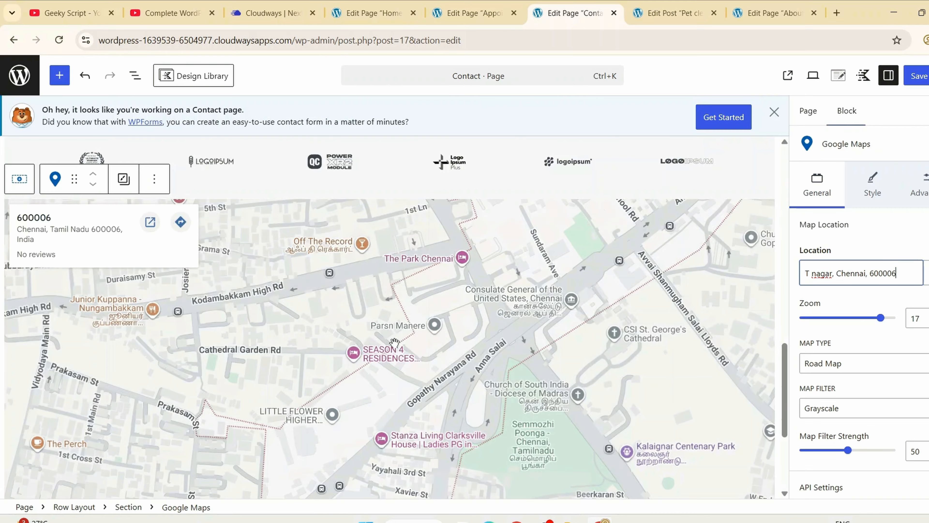
{"action": "left_click_drag", "start_coordinate": [644, 367], "coordinate": [553, 306]}
{"action": "scroll", "coordinate": [565, 322], "scroll_direction": "down", "scroll_amount": 3}
{"action": "scroll", "coordinate": [570, 326], "scroll_direction": "up", "scroll_amount": 3}
{"action": "left_click_drag", "start_coordinate": [853, 320], "coordinate": [851, 320]}
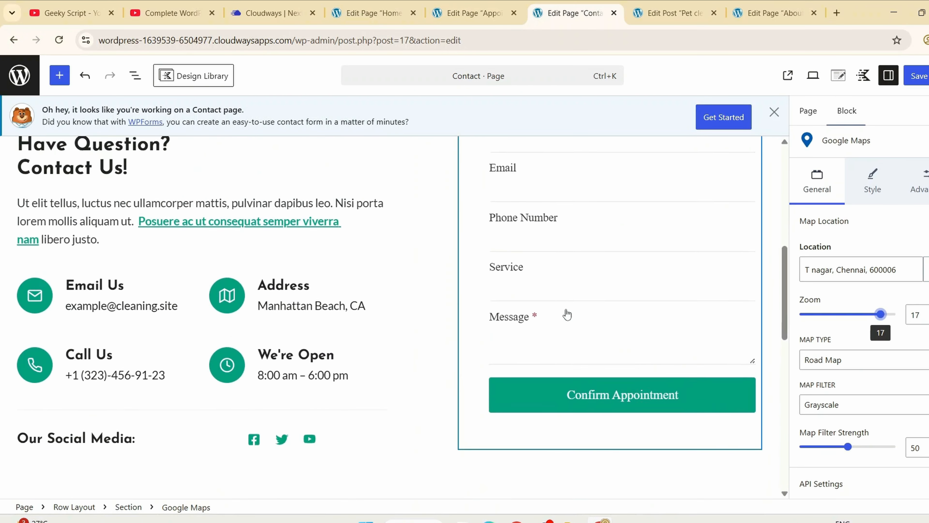
{"action": "scroll", "coordinate": [567, 314], "scroll_direction": "up", "scroll_amount": 3}
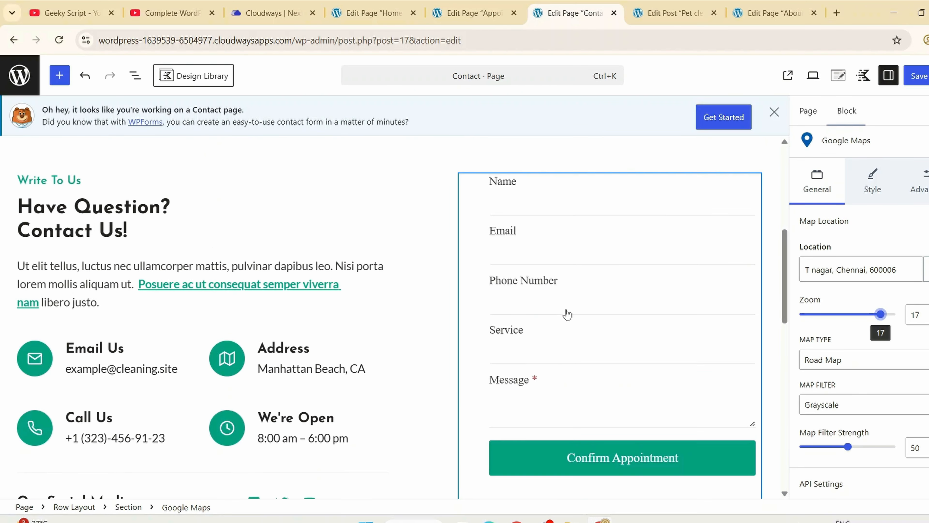
Check the contact form block and save the Contact page
{"action": "left_click", "coordinate": [538, 270]}
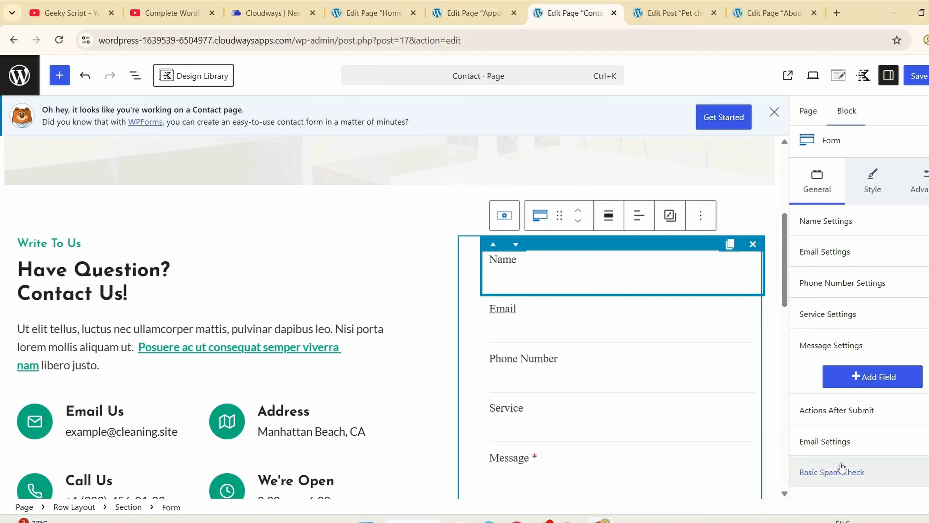
{"action": "scroll", "coordinate": [860, 285], "scroll_direction": "down", "scroll_amount": 1}
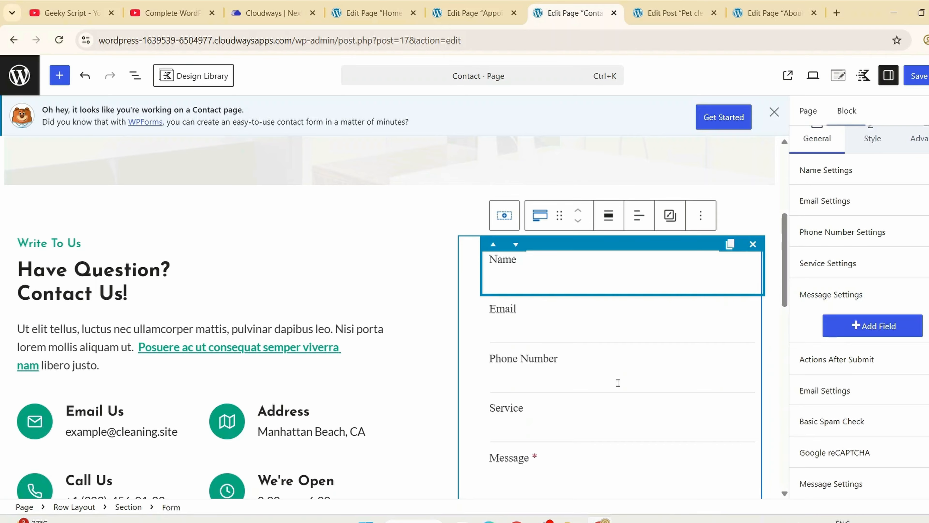
{"action": "scroll", "coordinate": [618, 382], "scroll_direction": "down", "scroll_amount": 1}
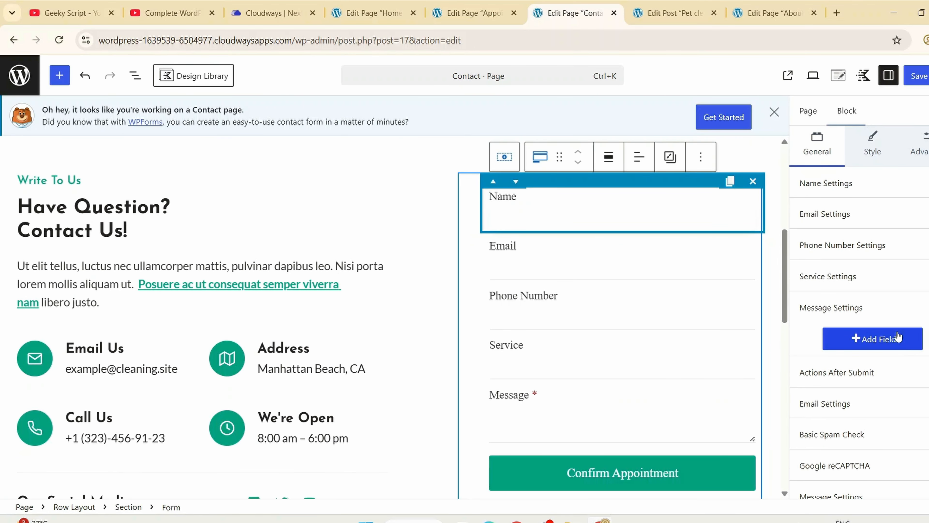
{"action": "scroll", "coordinate": [874, 338], "scroll_direction": "up", "scroll_amount": 1}
{"action": "scroll", "coordinate": [574, 355], "scroll_direction": "up", "scroll_amount": 5}
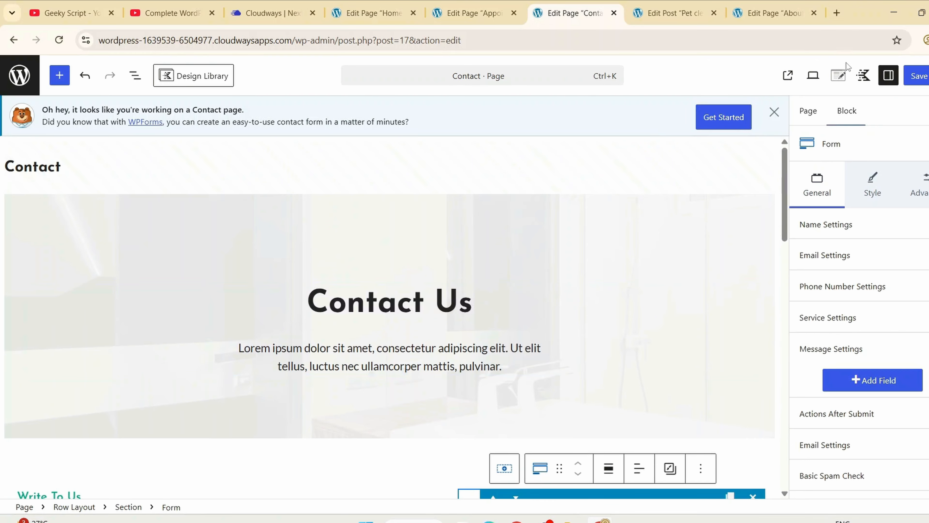
{"action": "left_click", "coordinate": [914, 77]}
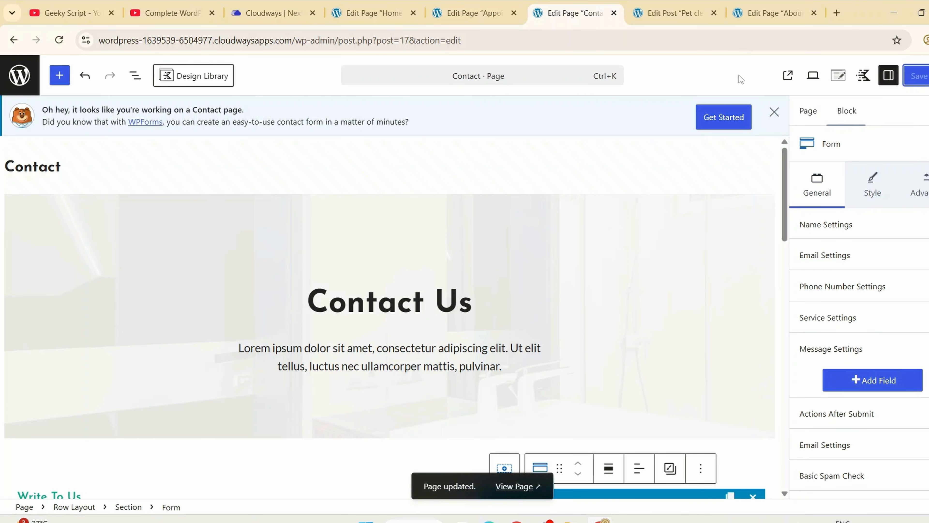
Open the live home page via the About page and scroll through it to the footer and back
{"action": "left_click", "coordinate": [772, 12]}
{"action": "scroll", "coordinate": [608, 227], "scroll_direction": "up", "scroll_amount": 6}
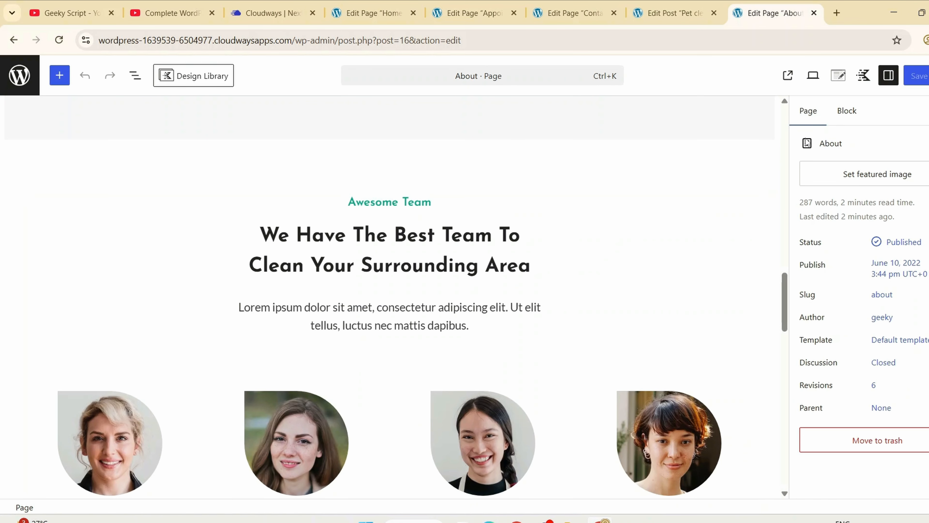
{"action": "left_click", "coordinate": [786, 77]}
{"action": "left_click", "coordinate": [357, 101]}
{"action": "scroll", "coordinate": [558, 351], "scroll_direction": "down", "scroll_amount": 5}
{"action": "scroll", "coordinate": [559, 356], "scroll_direction": "up", "scroll_amount": 5}
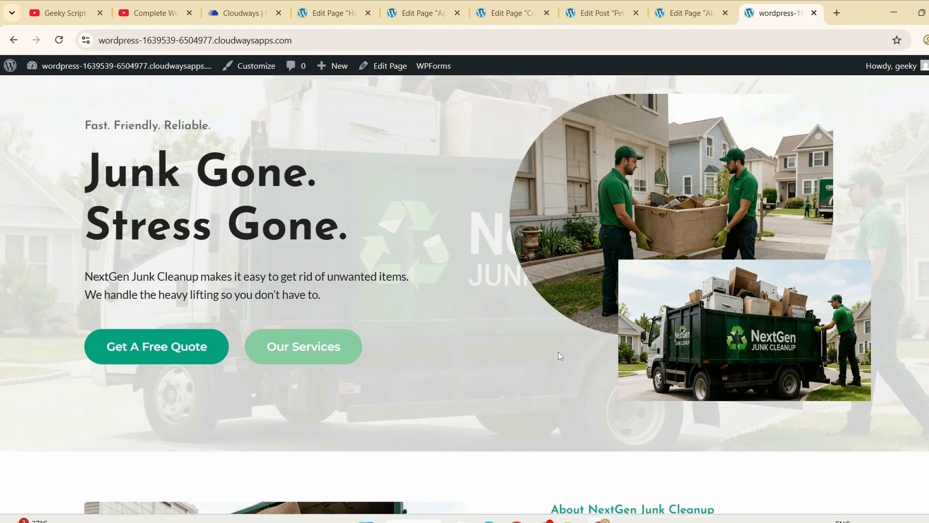
{"action": "scroll", "coordinate": [560, 356], "scroll_direction": "up", "scroll_amount": 2}
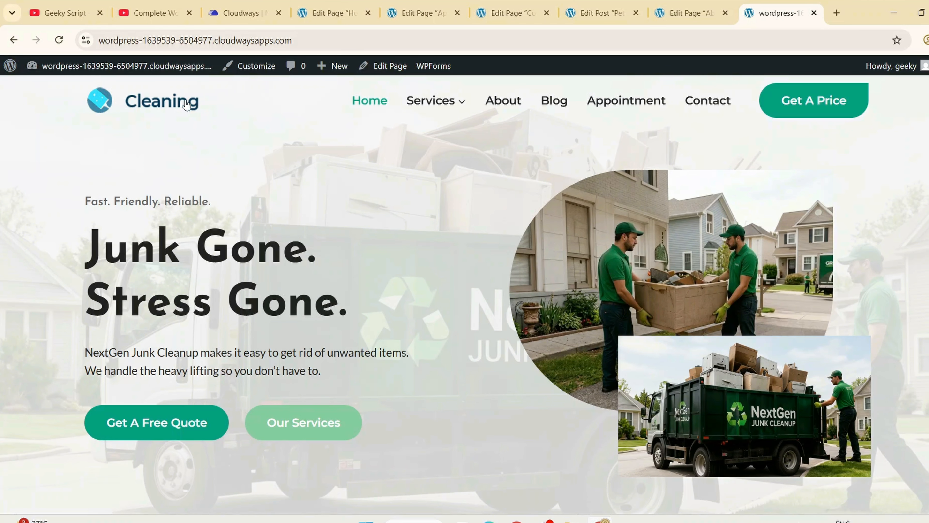
{"action": "scroll", "coordinate": [479, 287], "scroll_direction": "down", "scroll_amount": 10}
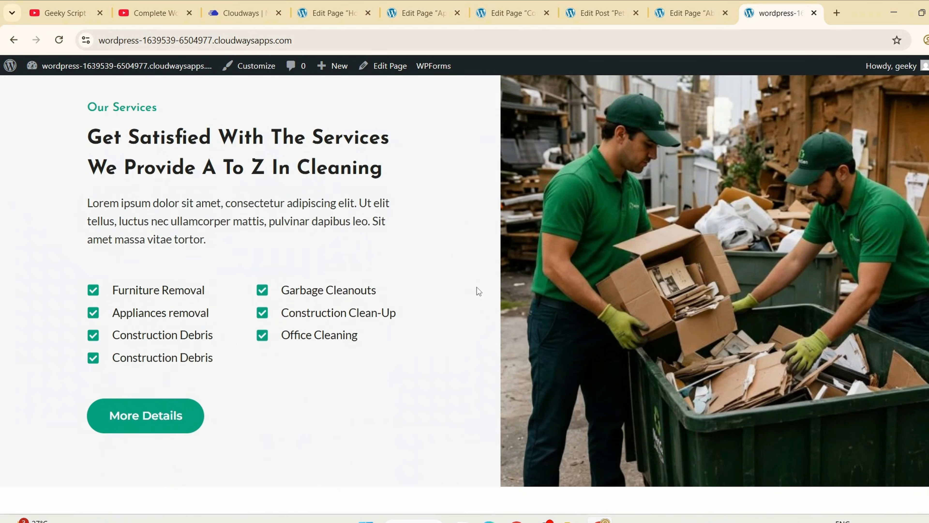
{"action": "scroll", "coordinate": [465, 293], "scroll_direction": "down", "scroll_amount": 20}
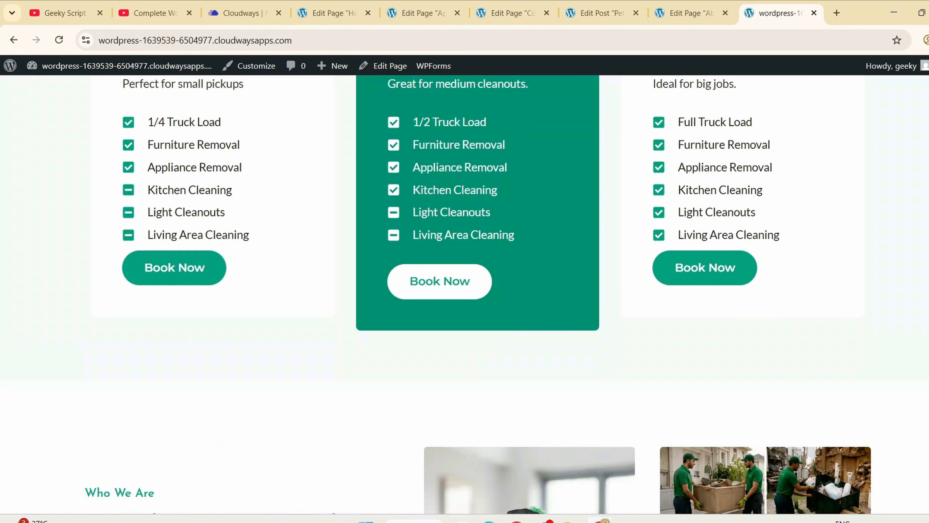
{"action": "scroll", "coordinate": [465, 293], "scroll_direction": "down", "scroll_amount": 2}
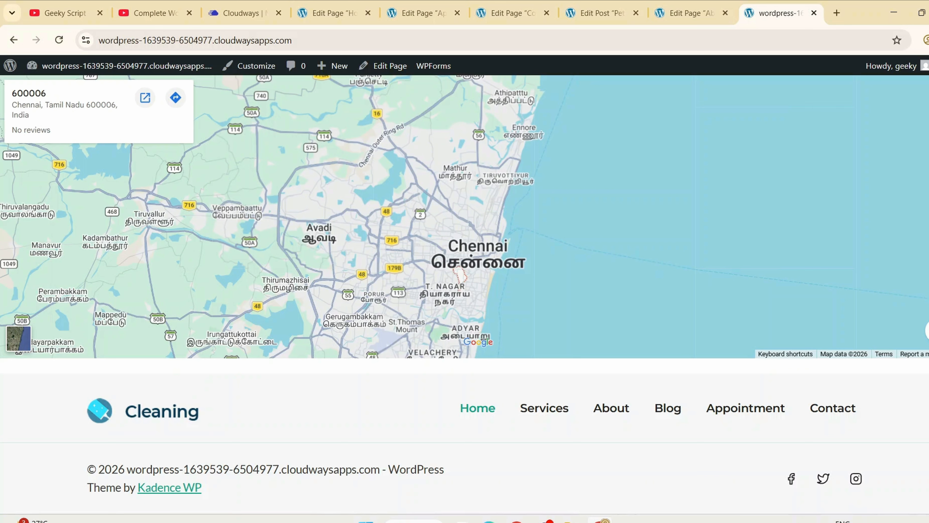
{"action": "left_click_drag", "start_coordinate": [928, 475], "coordinate": [928, 63]}
{"action": "left_click_drag", "start_coordinate": [158, 97], "coordinate": [208, 107]}
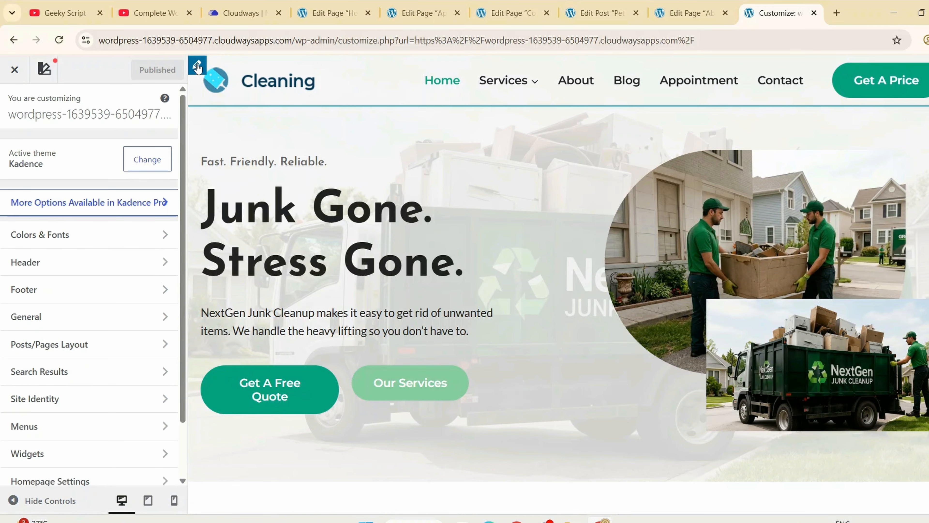
In the header's logo settings, swap the Cleaning logo for nextgen_logo, skipping the crop
{"action": "left_click", "coordinate": [197, 65]}
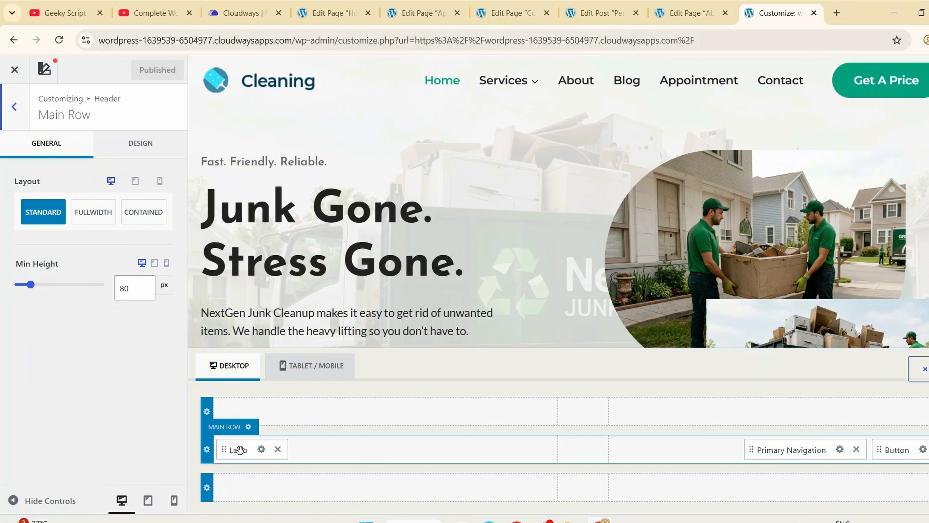
{"action": "left_click", "coordinate": [261, 450]}
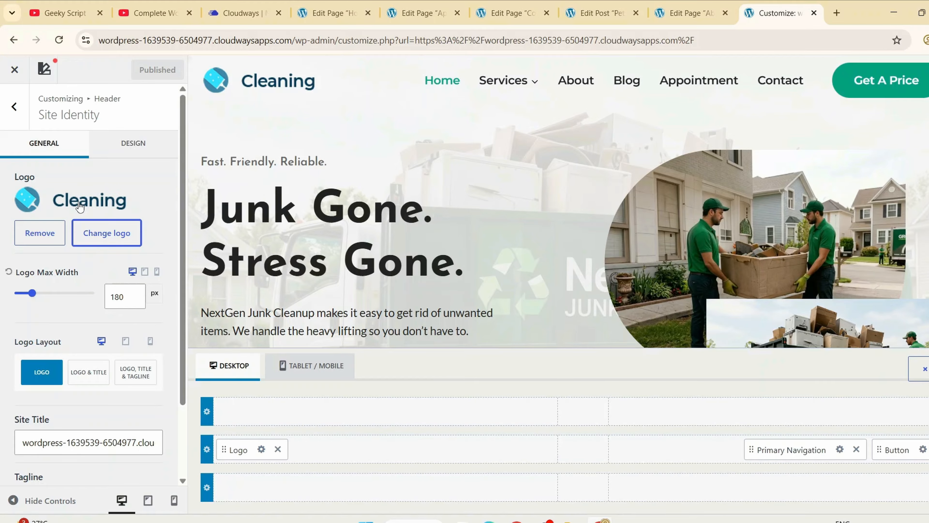
{"action": "left_click", "coordinate": [40, 234]}
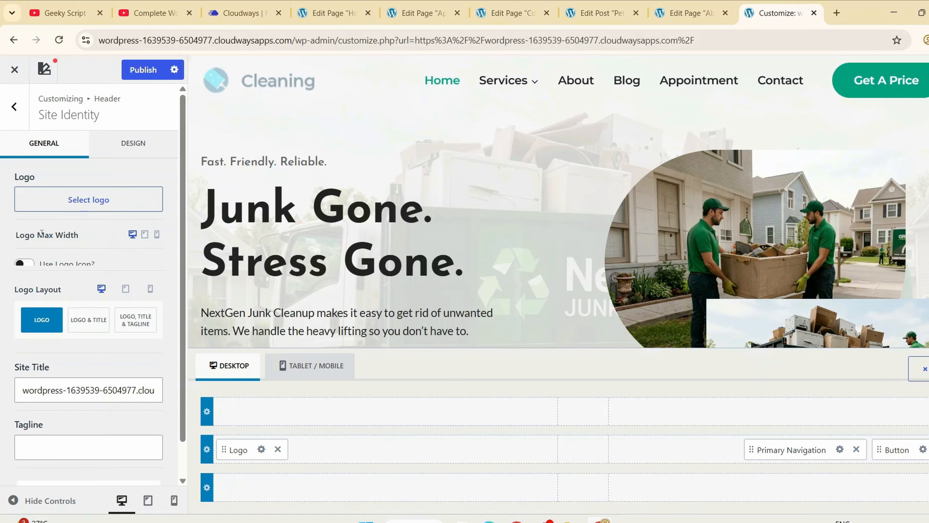
{"action": "left_click", "coordinate": [86, 203]}
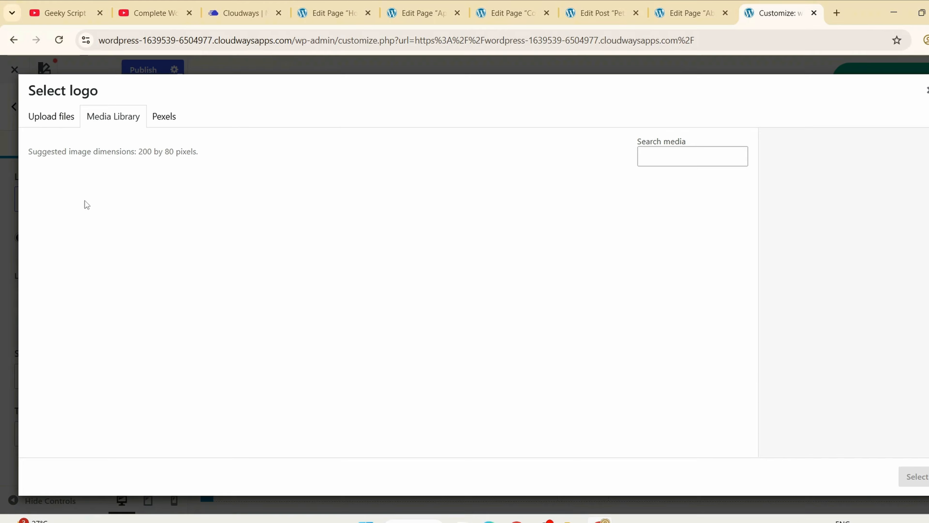
{"action": "left_click", "coordinate": [364, 316]}
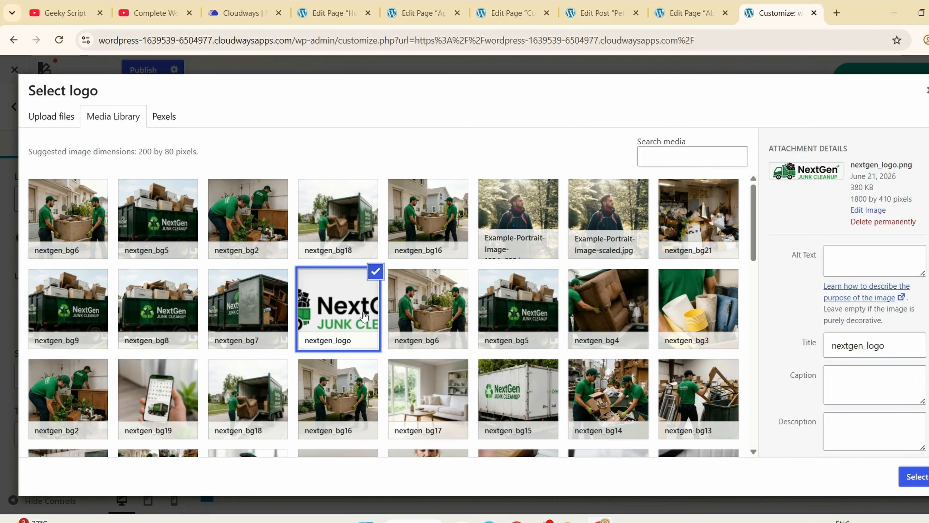
{"action": "left_click", "coordinate": [913, 476]}
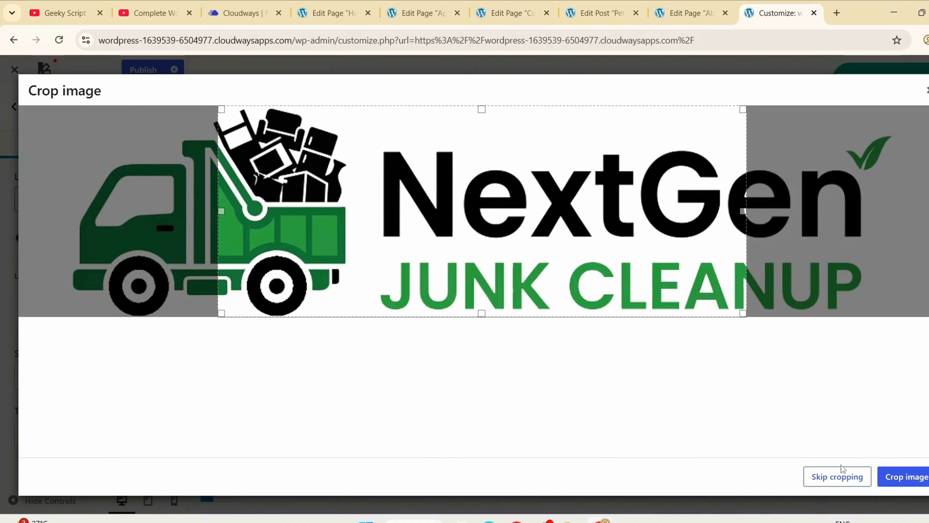
{"action": "left_click", "coordinate": [834, 480]}
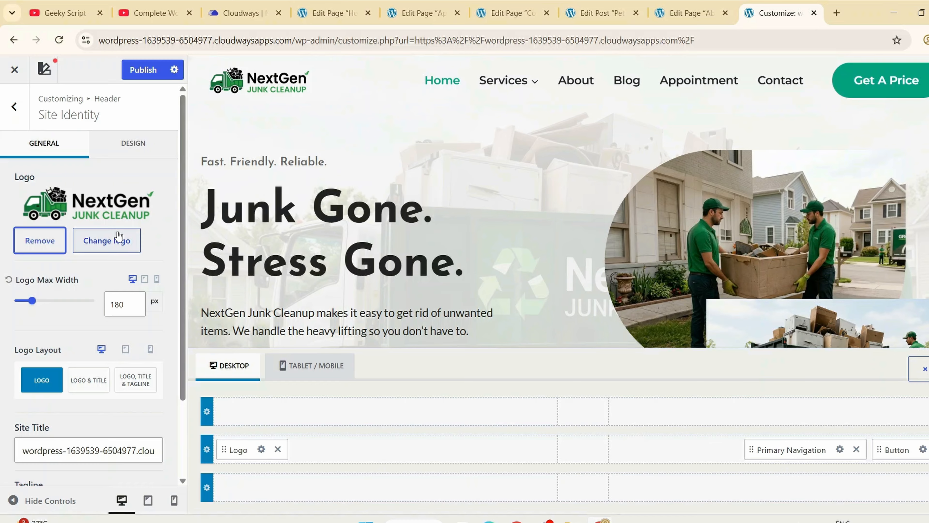
{"action": "scroll", "coordinate": [117, 240], "scroll_direction": "down", "scroll_amount": 2}
{"action": "left_click", "coordinate": [142, 505]}
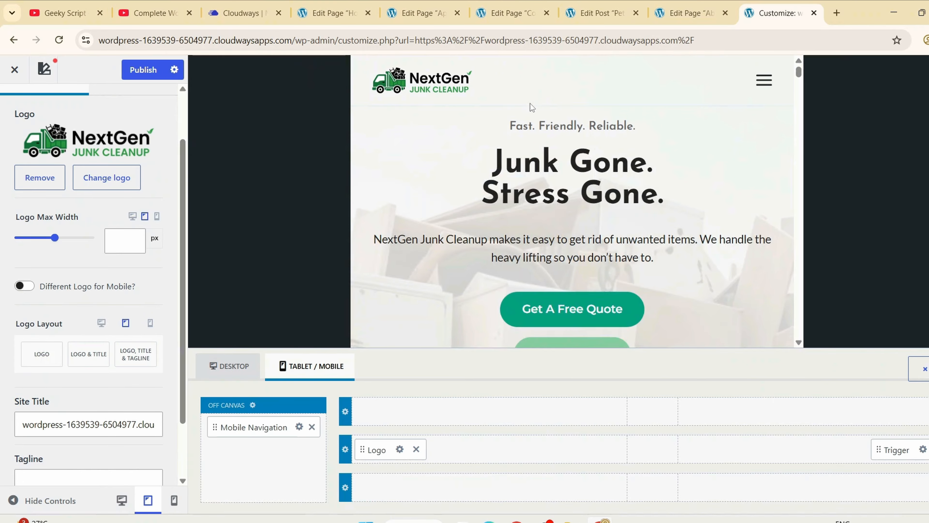
{"action": "left_click", "coordinate": [177, 512]}
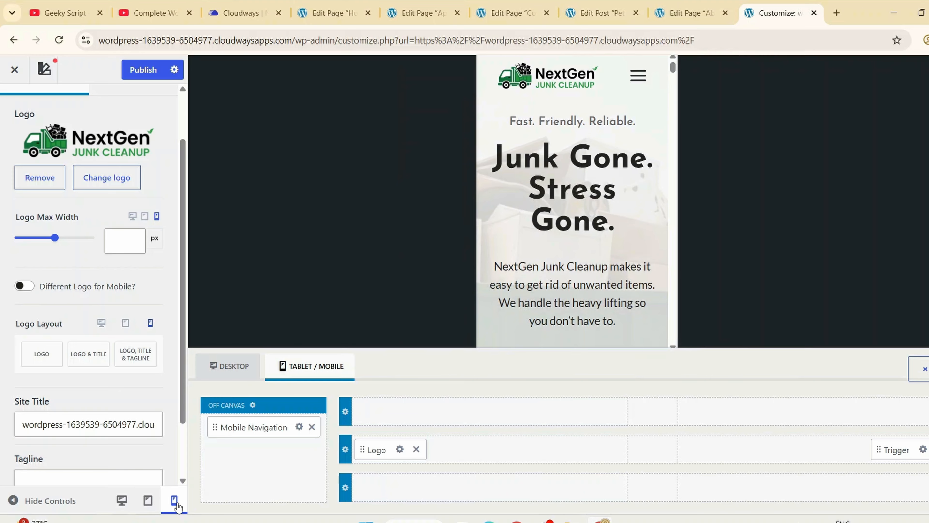
{"action": "scroll", "coordinate": [629, 206], "scroll_direction": "down", "scroll_amount": 8}
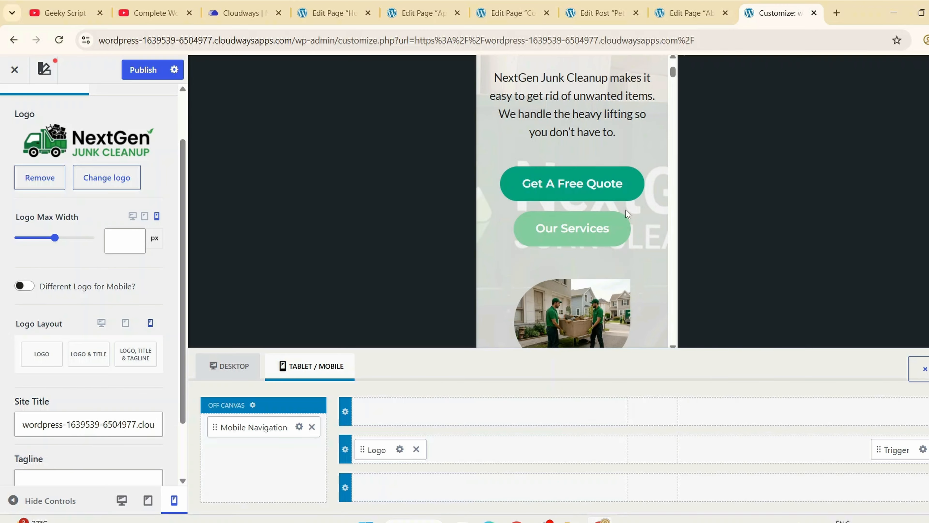
{"action": "scroll", "coordinate": [626, 214], "scroll_direction": "down", "scroll_amount": 10}
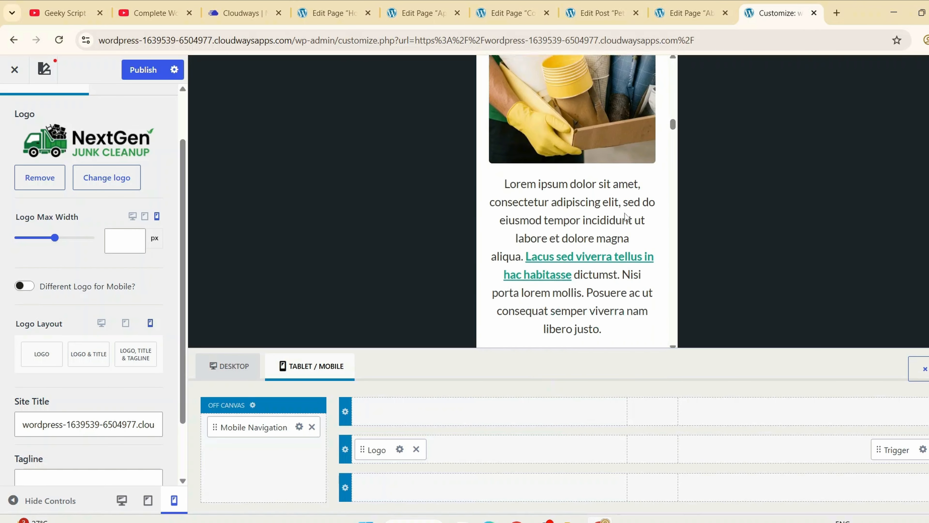
{"action": "left_click_drag", "start_coordinate": [672, 131], "coordinate": [735, 35]}
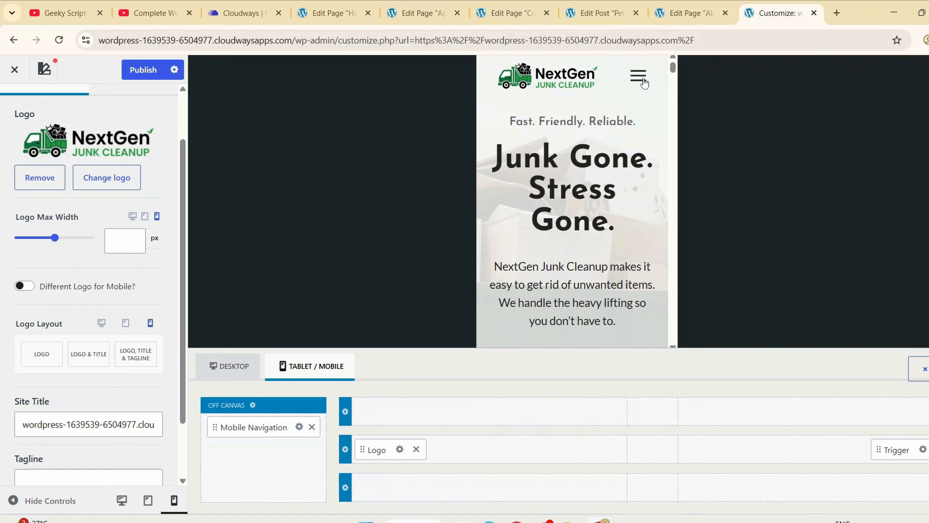
{"action": "left_click", "coordinate": [122, 500]}
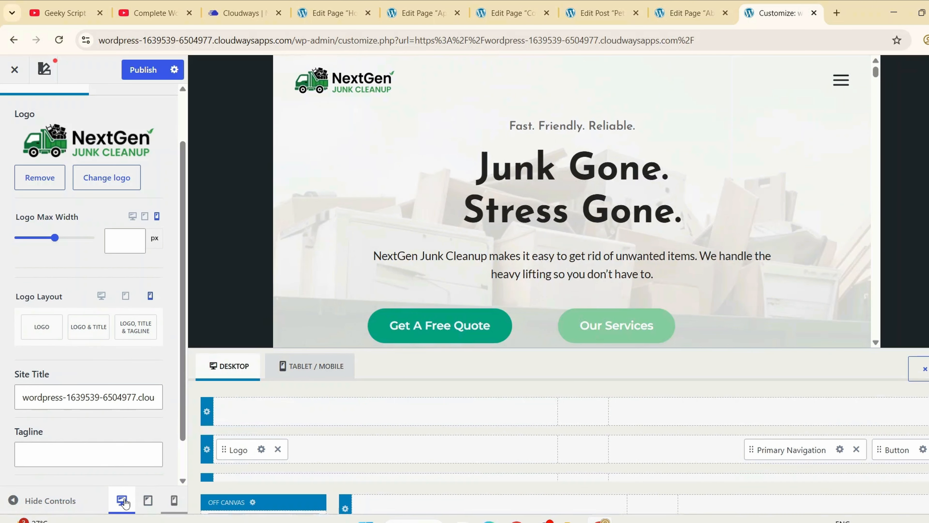
{"action": "scroll", "coordinate": [718, 168], "scroll_direction": "down", "scroll_amount": 15}
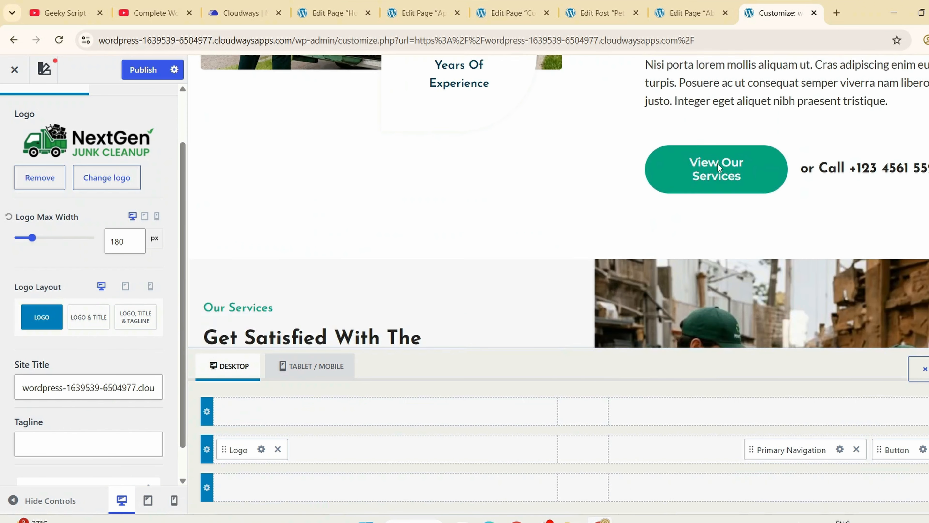
{"action": "scroll", "coordinate": [718, 168], "scroll_direction": "down", "scroll_amount": 15}
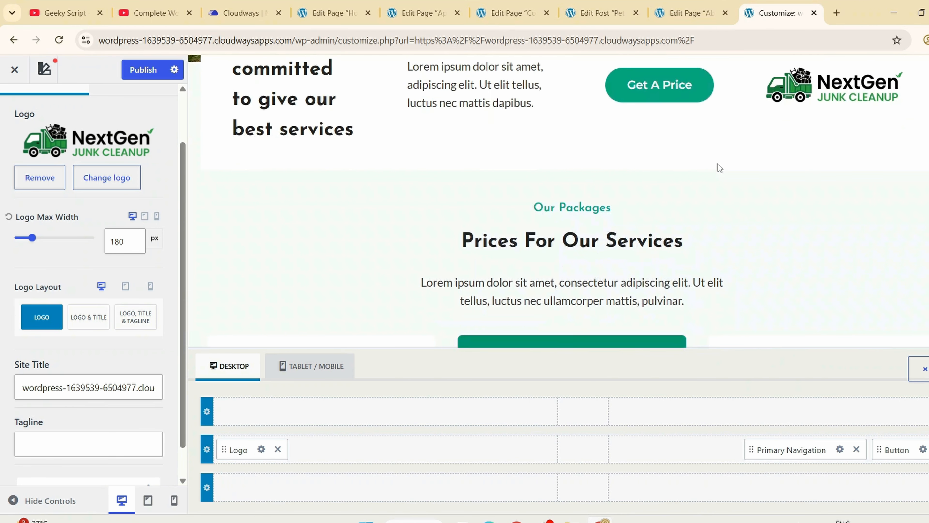
{"action": "scroll", "coordinate": [719, 168], "scroll_direction": "down", "scroll_amount": 15}
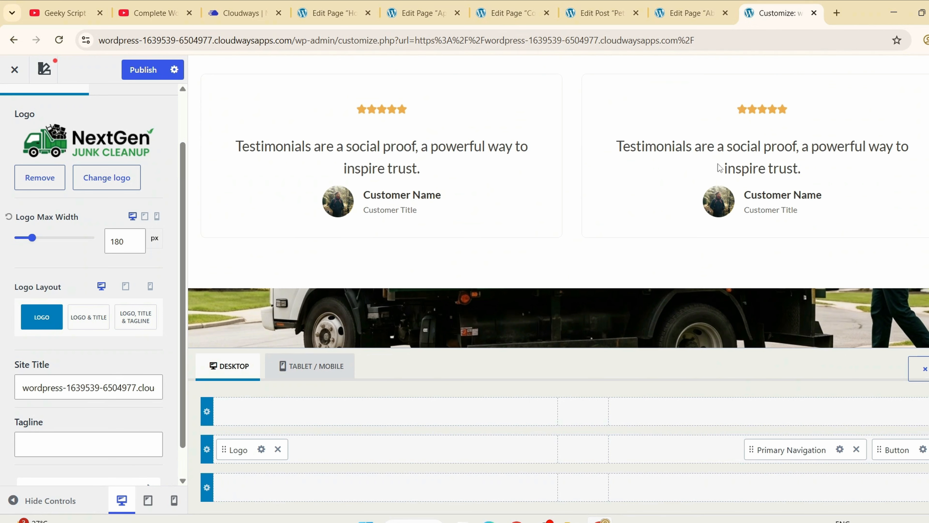
{"action": "scroll", "coordinate": [718, 163], "scroll_direction": "down", "scroll_amount": 5}
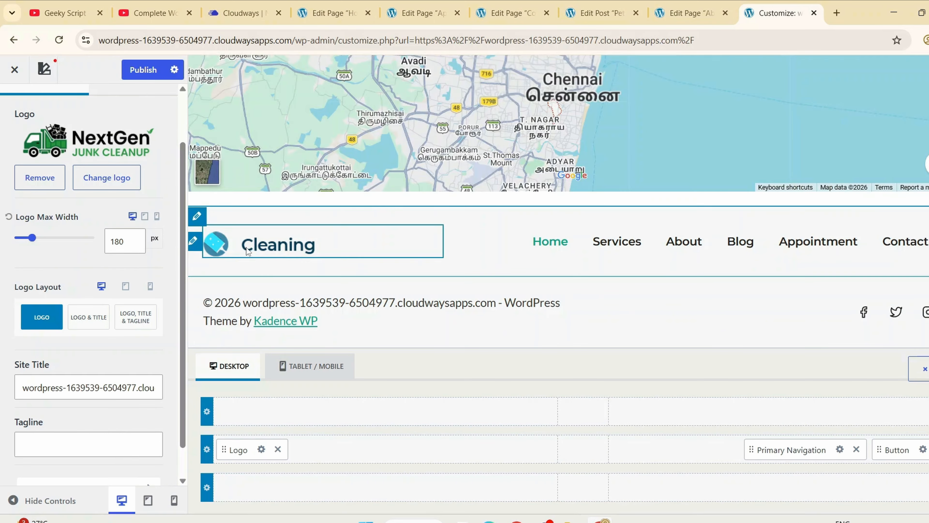
Swap the footer's Cleaning logo for the nextgen_logo image from the Media Library
{"action": "left_click", "coordinate": [191, 242]}
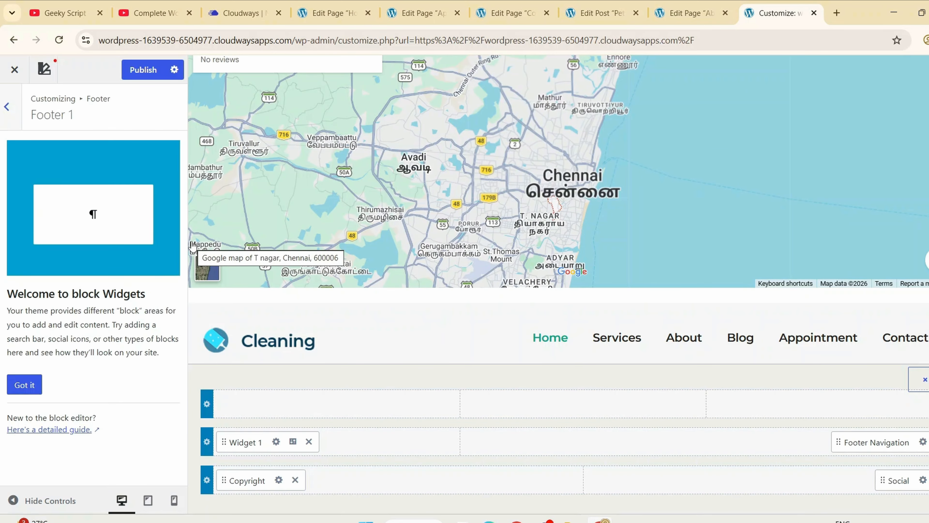
{"action": "left_click", "coordinate": [24, 385]}
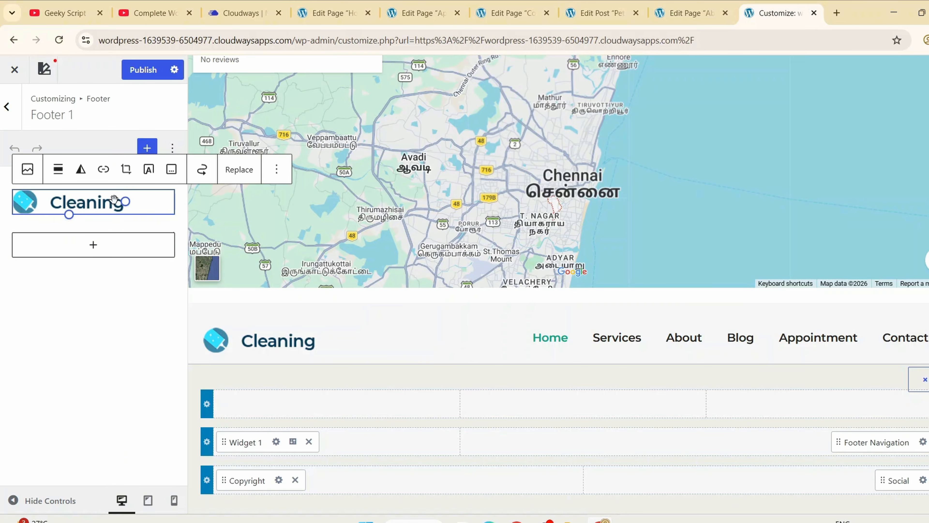
{"action": "left_click", "coordinate": [247, 172]}
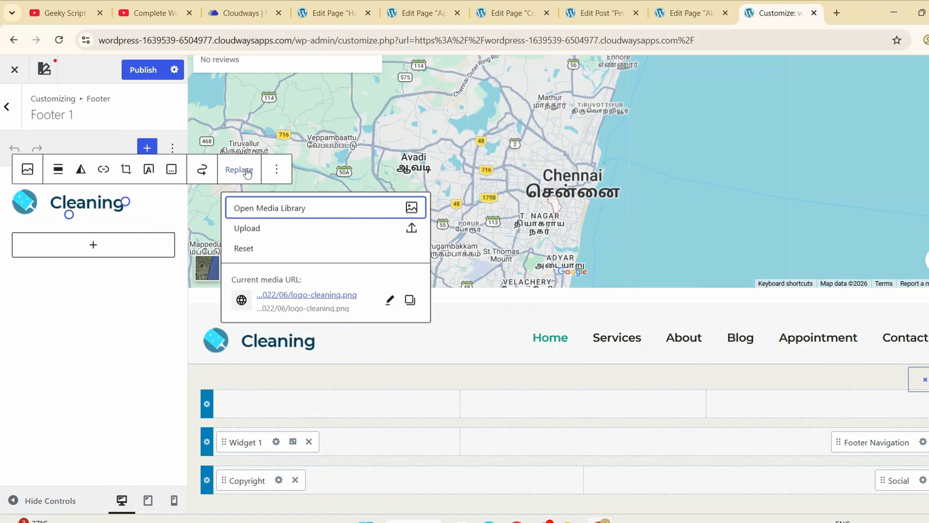
{"action": "left_click", "coordinate": [278, 215]}
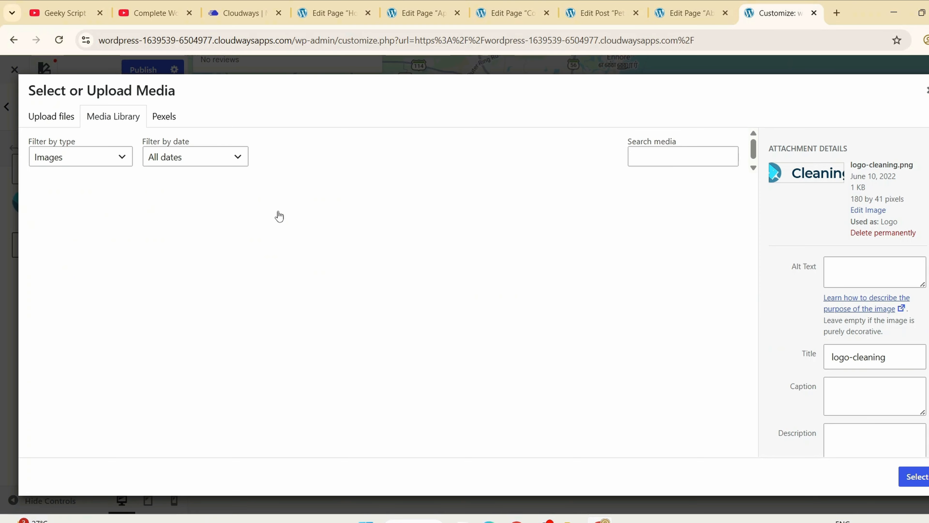
{"action": "left_click", "coordinate": [333, 313]}
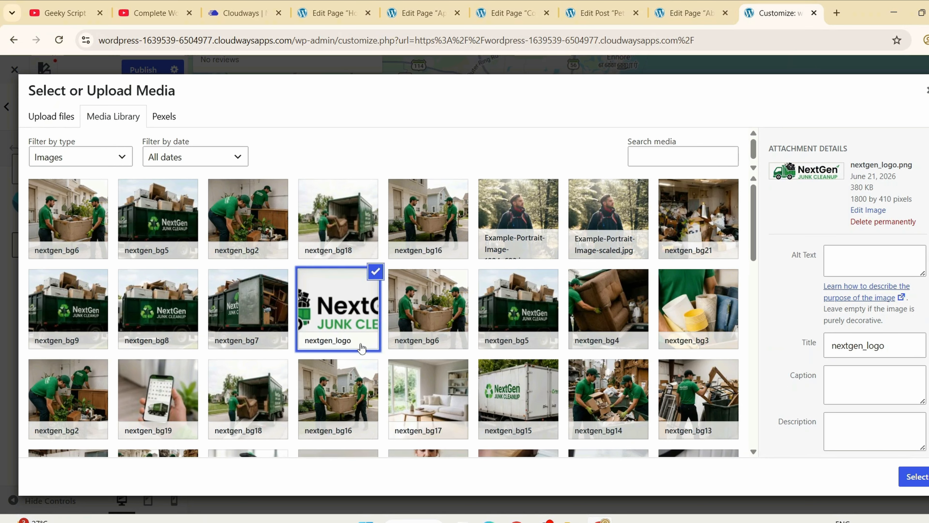
{"action": "left_click", "coordinate": [914, 476]}
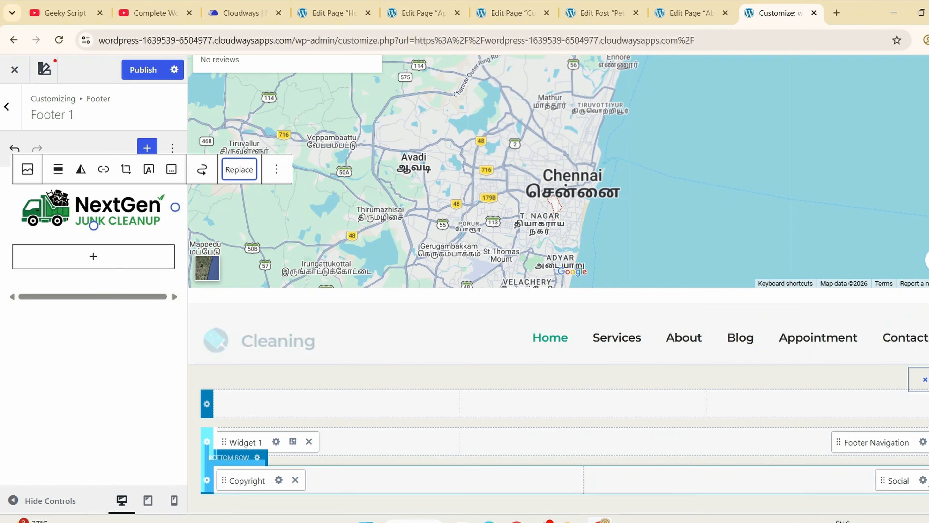
{"action": "scroll", "coordinate": [399, 332], "scroll_direction": "down", "scroll_amount": 3}
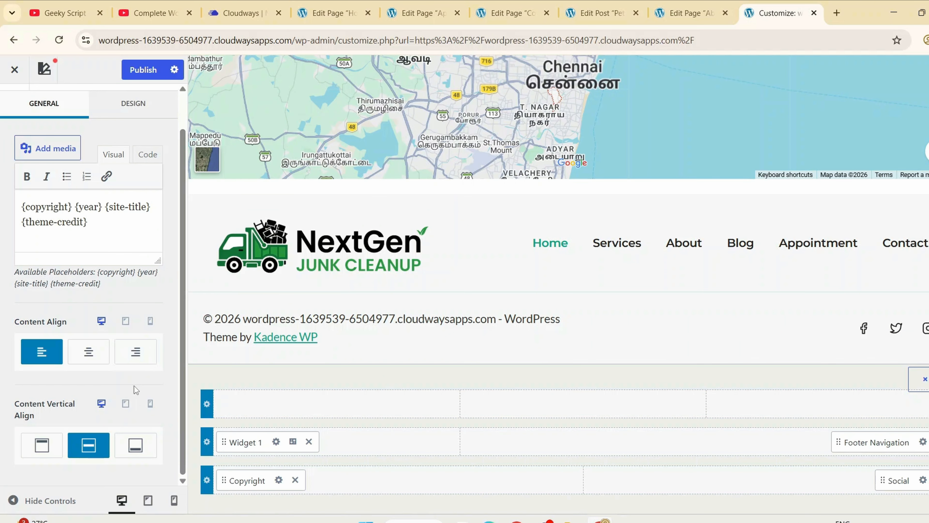
Check how the new footer logo looks in the tablet and mobile previews
{"action": "left_click", "coordinate": [125, 404]}
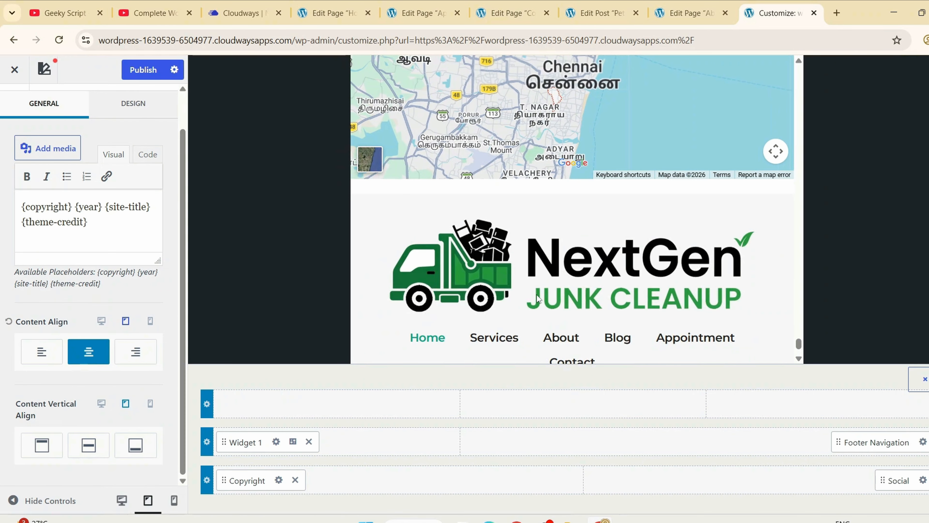
{"action": "scroll", "coordinate": [661, 263], "scroll_direction": "down", "scroll_amount": 4}
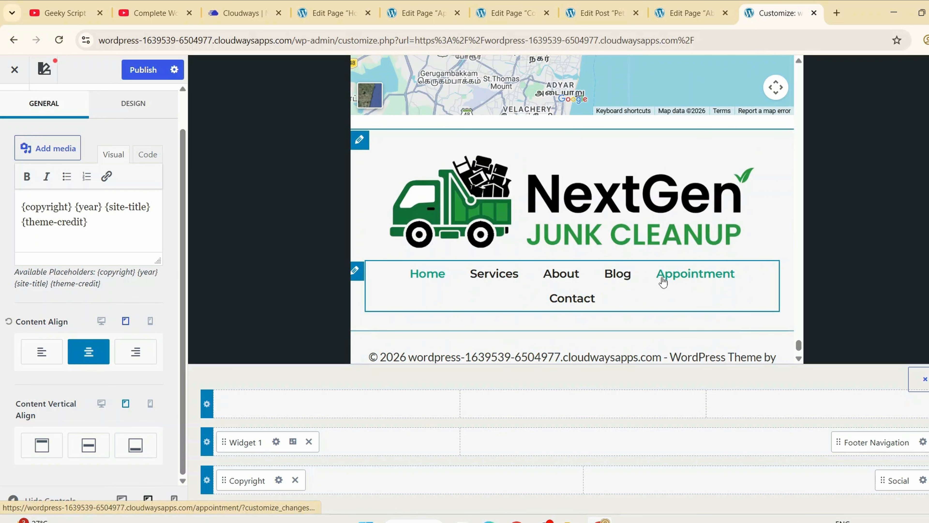
{"action": "left_click", "coordinate": [175, 499]}
{"action": "scroll", "coordinate": [619, 229], "scroll_direction": "up", "scroll_amount": 1}
{"action": "scroll", "coordinate": [623, 183], "scroll_direction": "up", "scroll_amount": 3}
{"action": "scroll", "coordinate": [625, 175], "scroll_direction": "down", "scroll_amount": 5}
{"action": "left_click", "coordinate": [149, 502]}
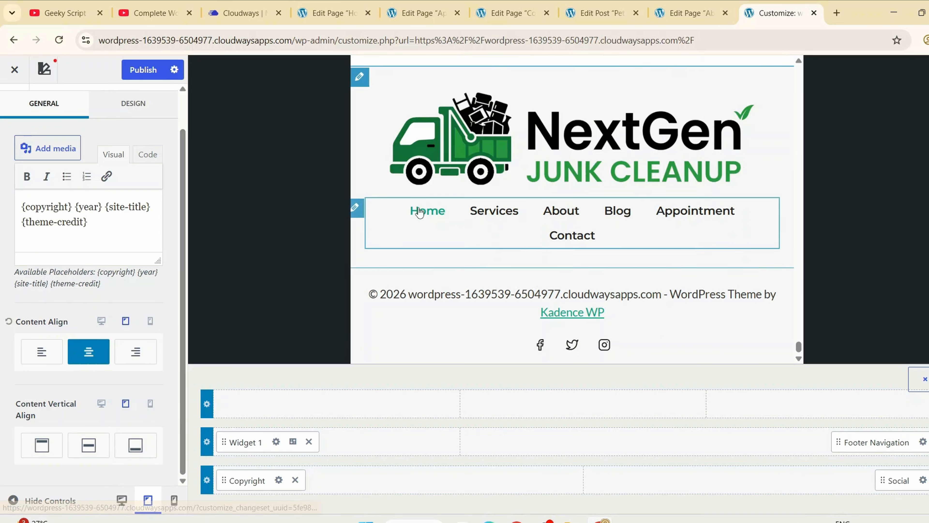
{"action": "scroll", "coordinate": [420, 213], "scroll_direction": "up", "scroll_amount": 1}
{"action": "scroll", "coordinate": [498, 305], "scroll_direction": "up", "scroll_amount": 12}
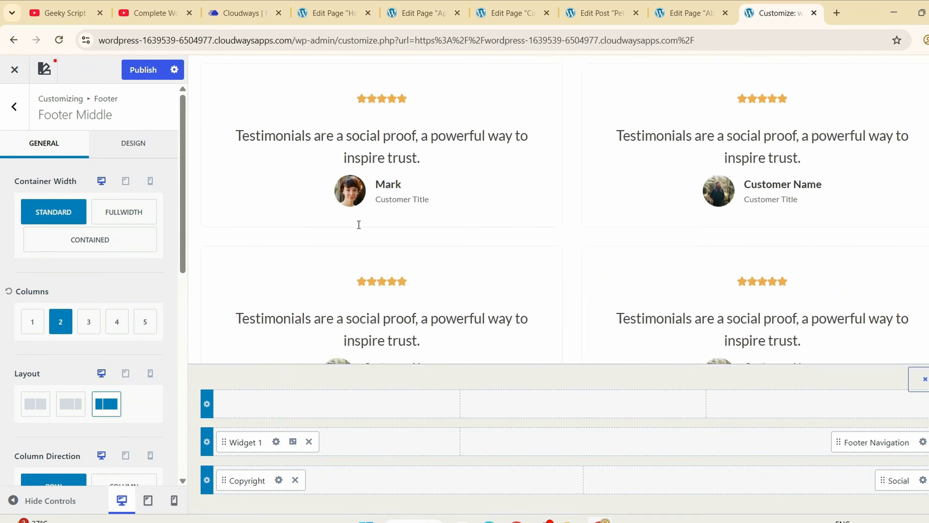
{"action": "scroll", "coordinate": [359, 225], "scroll_direction": "up", "scroll_amount": 1}
Publish the Customizer changes and close the About page editor
{"action": "left_click", "coordinate": [152, 78]}
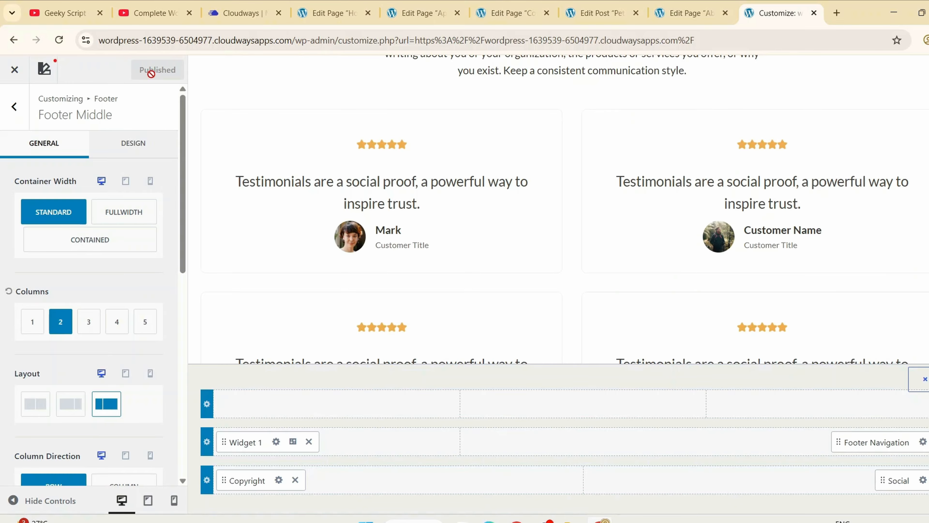
{"action": "left_click", "coordinate": [677, 15]}
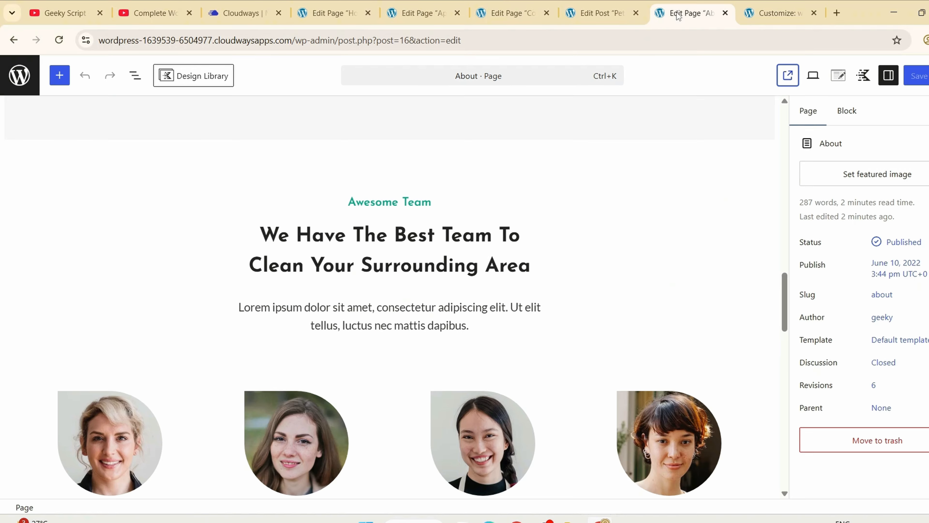
{"action": "left_click", "coordinate": [725, 13]}
{"action": "left_click", "coordinate": [576, 15]}
Close the Appointment, Contact, Home and Pet cleaning tips editors, viewing the post live
{"action": "left_click", "coordinate": [454, 16]}
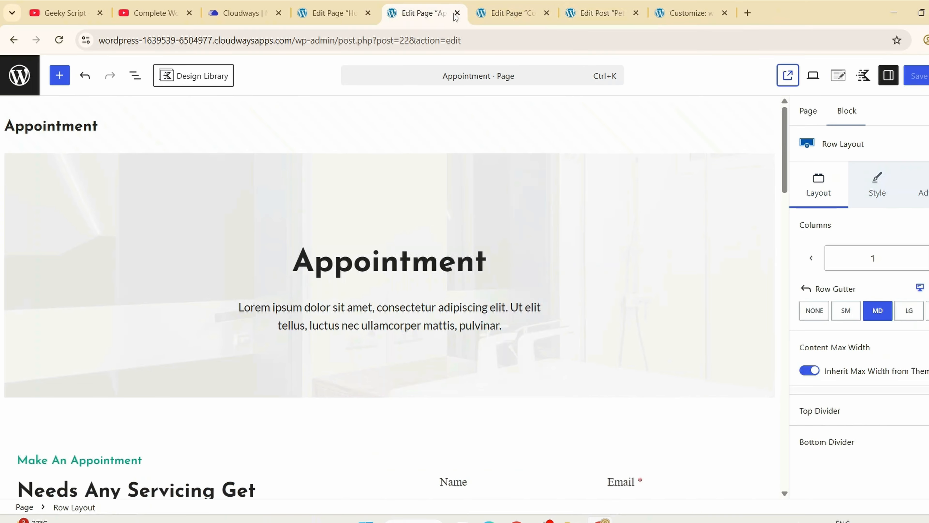
{"action": "left_click", "coordinate": [457, 13]}
{"action": "left_click", "coordinate": [457, 13]}
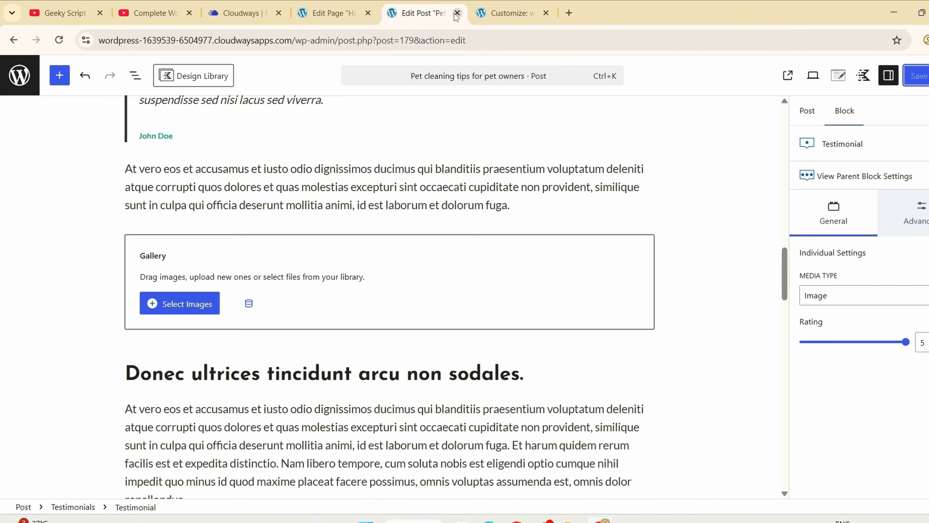
{"action": "left_click", "coordinate": [335, 15]}
{"action": "left_click", "coordinate": [368, 14]}
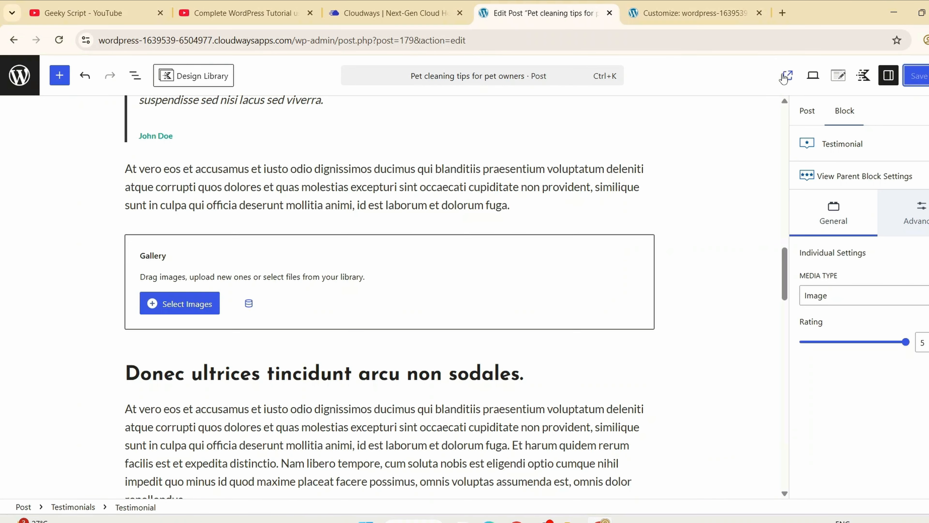
{"action": "left_click", "coordinate": [786, 76]}
{"action": "left_click", "coordinate": [546, 13]}
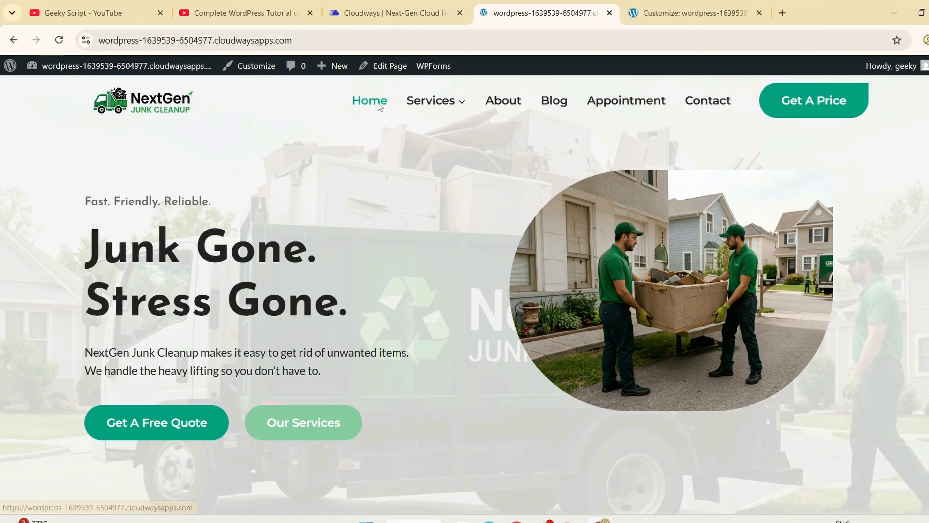
Scroll down the live homepage from the header menu and tagline through its sections
{"action": "left_click_drag", "start_coordinate": [45, 130], "coordinate": [293, 187]}
{"action": "left_click", "coordinate": [294, 187]}
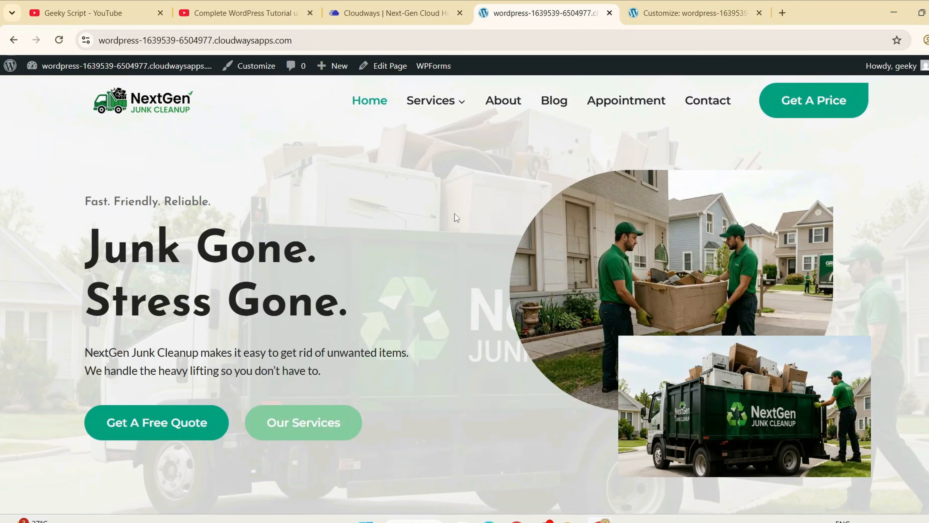
{"action": "scroll", "coordinate": [453, 241], "scroll_direction": "down", "scroll_amount": 15}
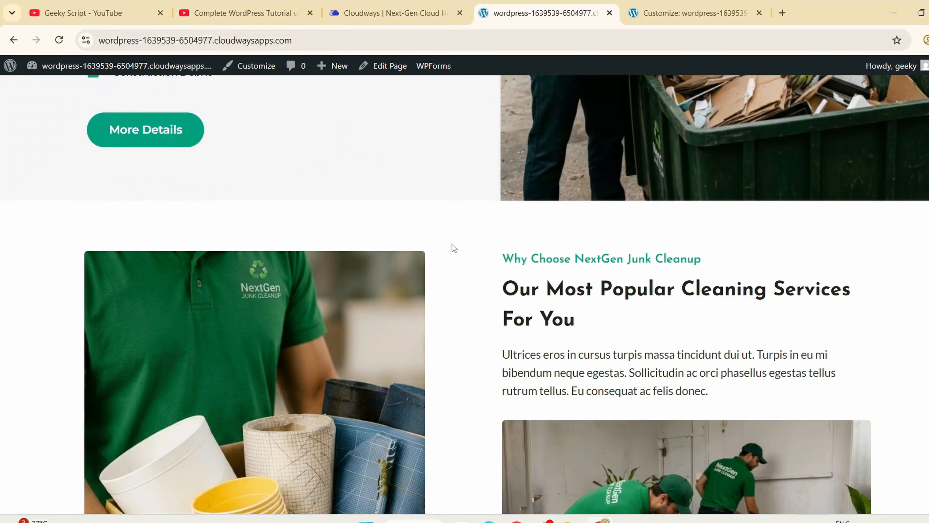
{"action": "scroll", "coordinate": [453, 245], "scroll_direction": "down", "scroll_amount": 15}
{"action": "scroll", "coordinate": [453, 247], "scroll_direction": "down", "scroll_amount": 15}
{"action": "scroll", "coordinate": [452, 248], "scroll_direction": "down", "scroll_amount": 15}
{"action": "scroll", "coordinate": [453, 249], "scroll_direction": "down", "scroll_amount": 1}
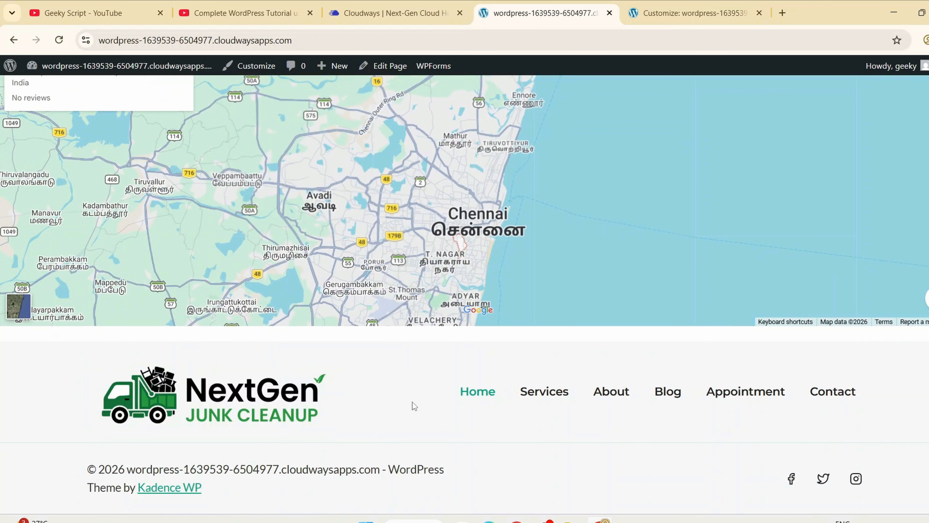
{"action": "scroll", "coordinate": [413, 400], "scroll_direction": "up", "scroll_amount": 3}
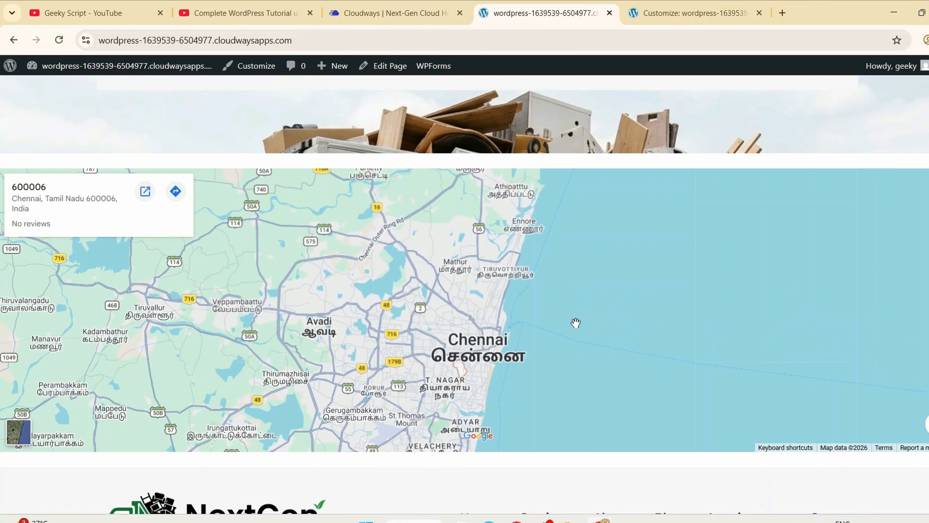
{"action": "scroll", "coordinate": [525, 364], "scroll_direction": "up", "scroll_amount": 10}
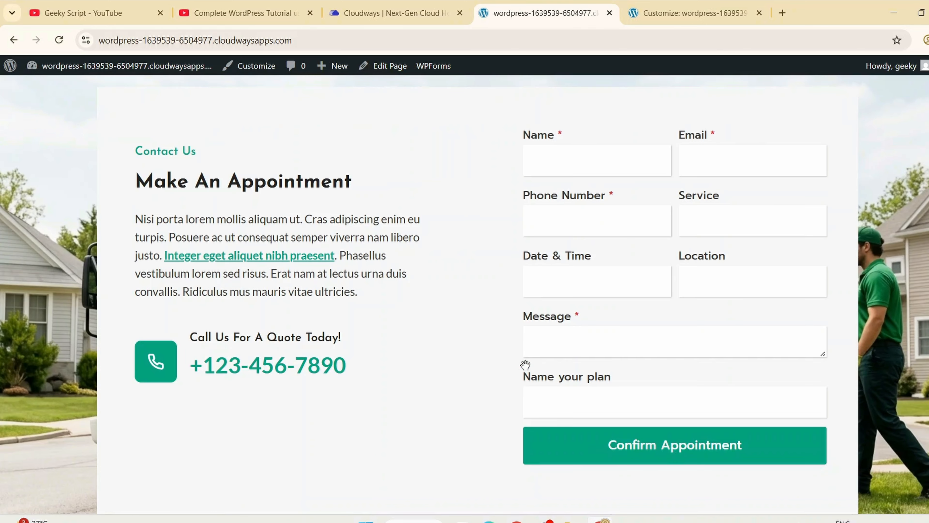
Review the Make An Appointment and Prices For Our Services sections on the homepage
{"action": "left_click_drag", "start_coordinate": [134, 176], "coordinate": [409, 191]}
{"action": "left_click", "coordinate": [476, 270]}
{"action": "scroll", "coordinate": [476, 270], "scroll_direction": "up", "scroll_amount": 10}
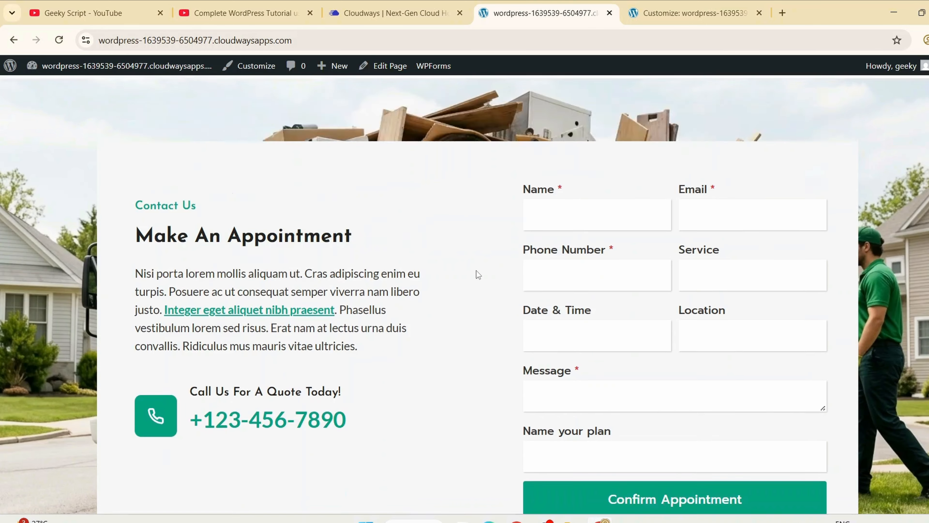
{"action": "scroll", "coordinate": [439, 249], "scroll_direction": "up", "scroll_amount": 15}
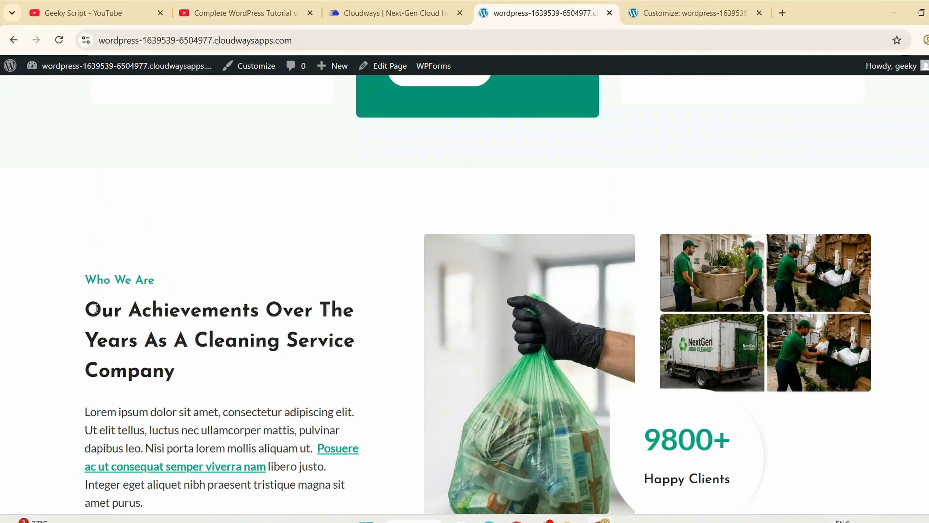
{"action": "left_click_drag", "start_coordinate": [96, 308], "coordinate": [281, 342]}
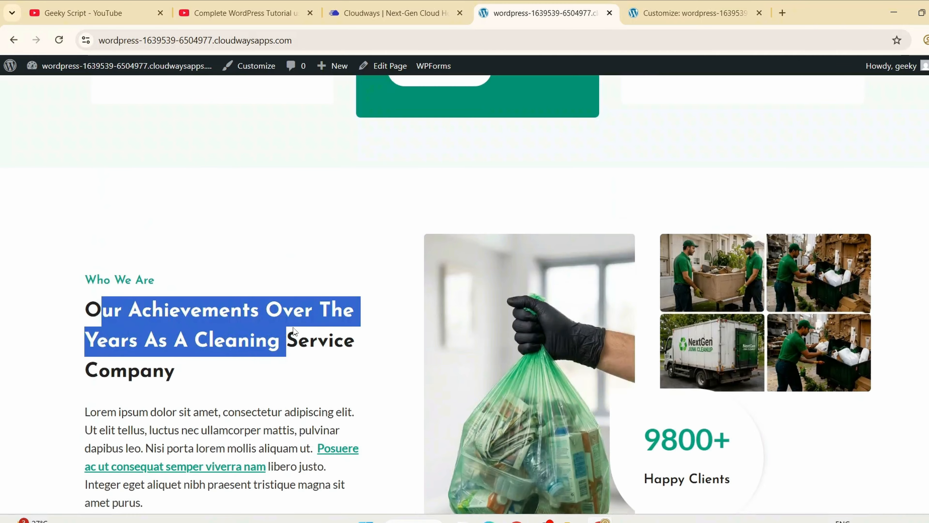
{"action": "scroll", "coordinate": [294, 328], "scroll_direction": "up", "scroll_amount": 10}
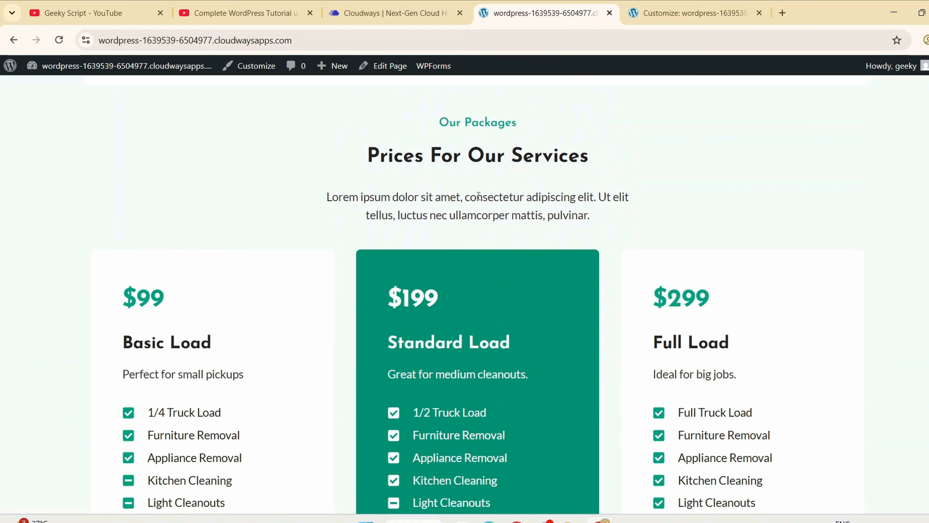
{"action": "scroll", "coordinate": [479, 195], "scroll_direction": "down", "scroll_amount": 2}
{"action": "left_click_drag", "start_coordinate": [380, 105], "coordinate": [784, 98]}
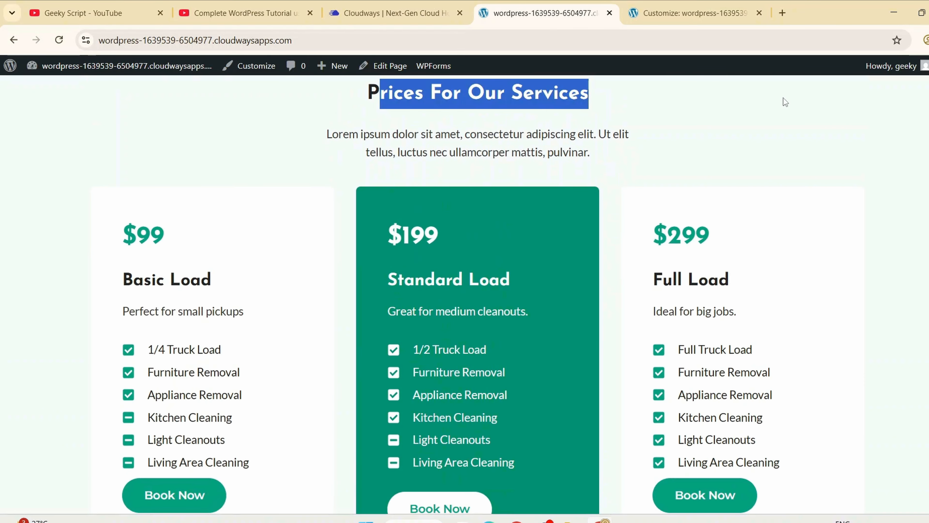
{"action": "left_click", "coordinate": [530, 113]}
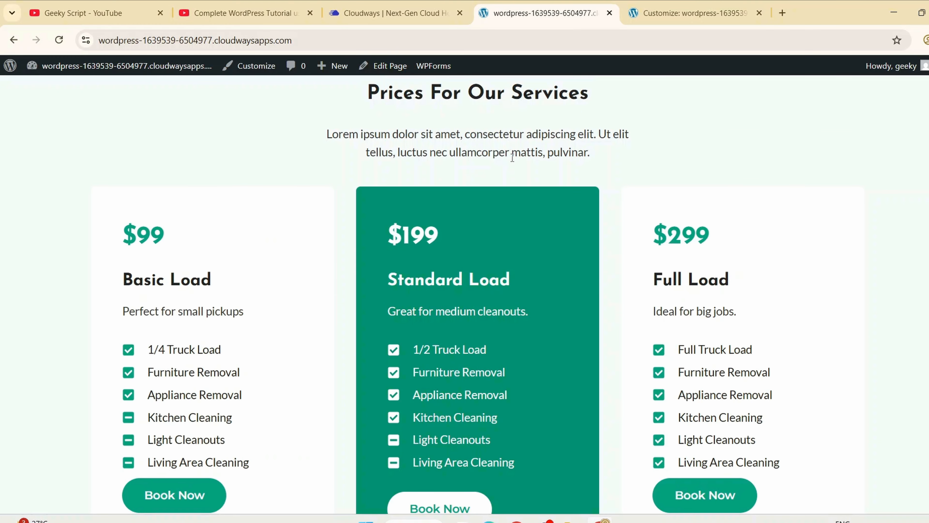
{"action": "scroll", "coordinate": [512, 158], "scroll_direction": "down", "scroll_amount": 1}
{"action": "left_click_drag", "start_coordinate": [199, 199], "coordinate": [865, 376]}
{"action": "scroll", "coordinate": [829, 375], "scroll_direction": "up", "scroll_amount": 8}
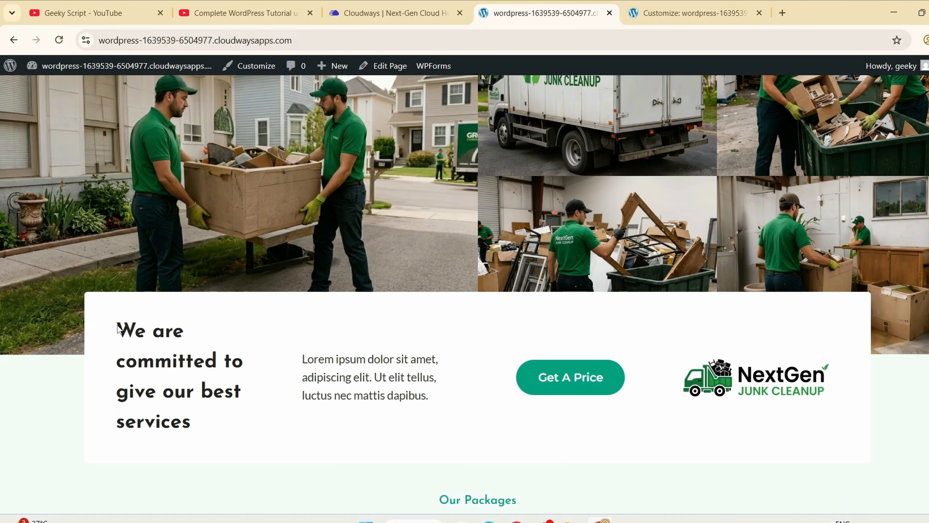
Review the We are committed, three-step, Why Choose and Most Popular sections
{"action": "left_click_drag", "start_coordinate": [103, 320], "coordinate": [211, 427]}
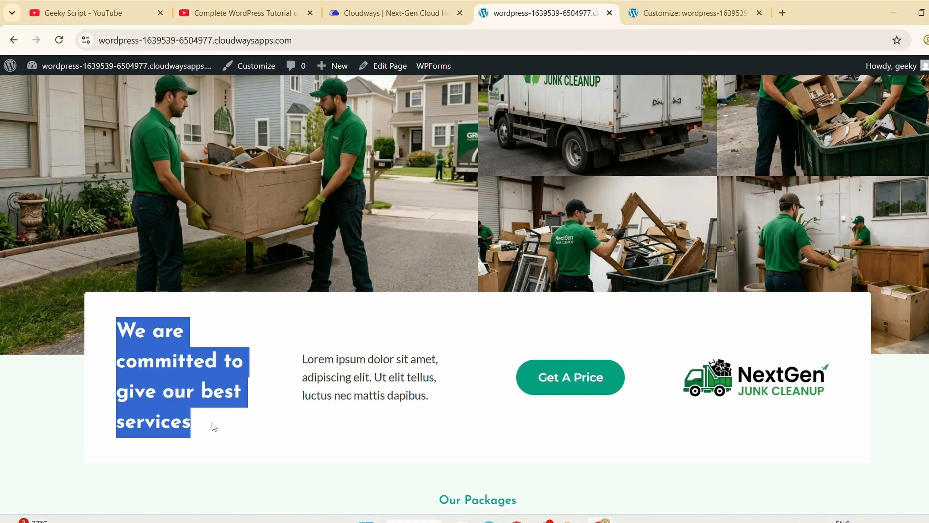
{"action": "scroll", "coordinate": [363, 415], "scroll_direction": "up", "scroll_amount": 2}
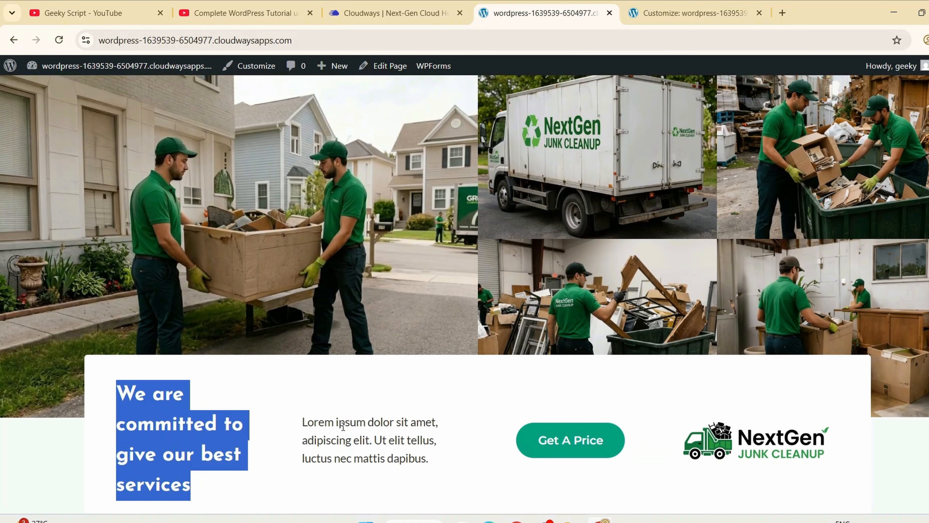
{"action": "scroll", "coordinate": [344, 426], "scroll_direction": "up", "scroll_amount": 3}
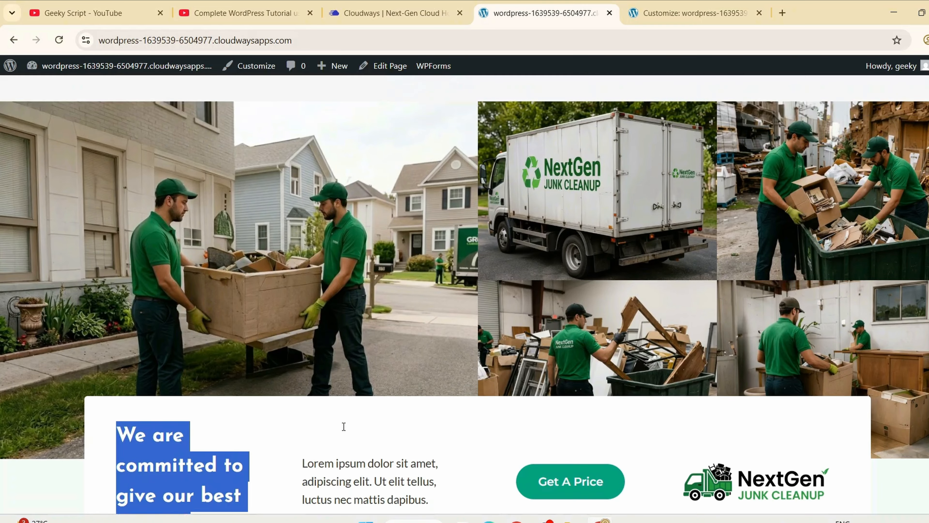
{"action": "mouse_move", "coordinate": [745, 453]}
{"action": "left_mouse_down"}
{"action": "mouse_move", "coordinate": [759, 455]}
{"action": "mouse_move", "coordinate": [754, 441]}
{"action": "left_mouse_up"}
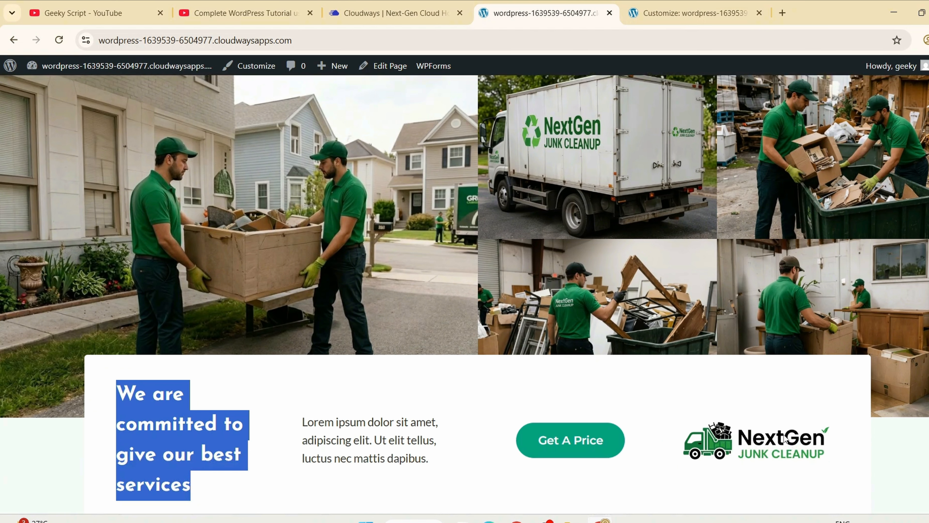
{"action": "left_click", "coordinate": [780, 397]}
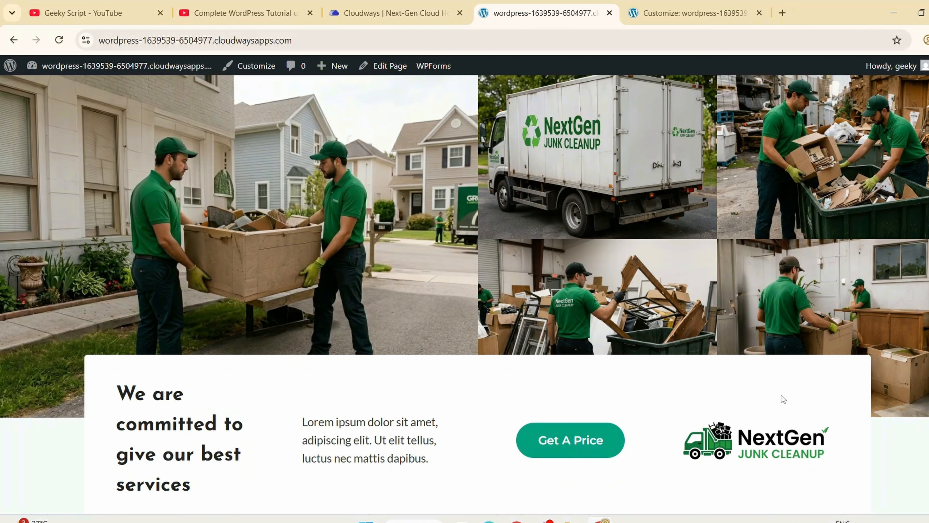
{"action": "scroll", "coordinate": [781, 397], "scroll_direction": "up", "scroll_amount": 3}
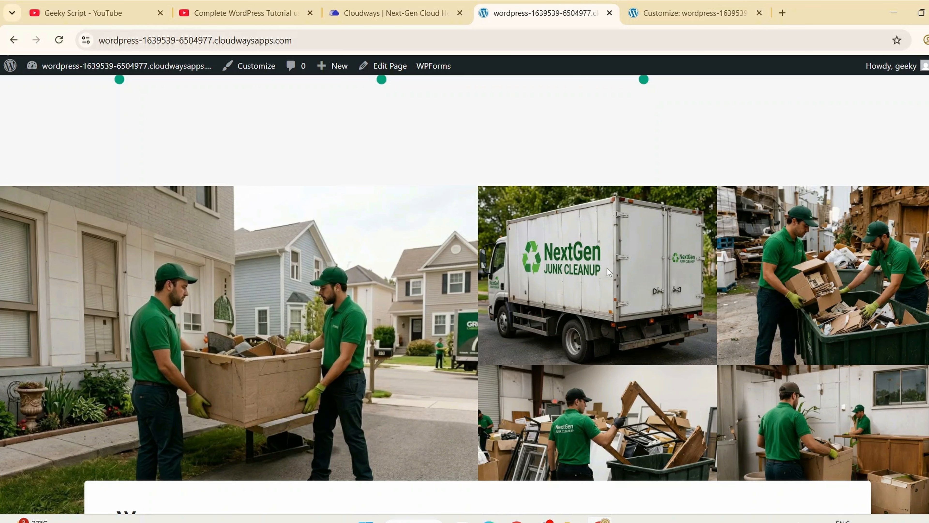
{"action": "scroll", "coordinate": [607, 276], "scroll_direction": "up", "scroll_amount": 8}
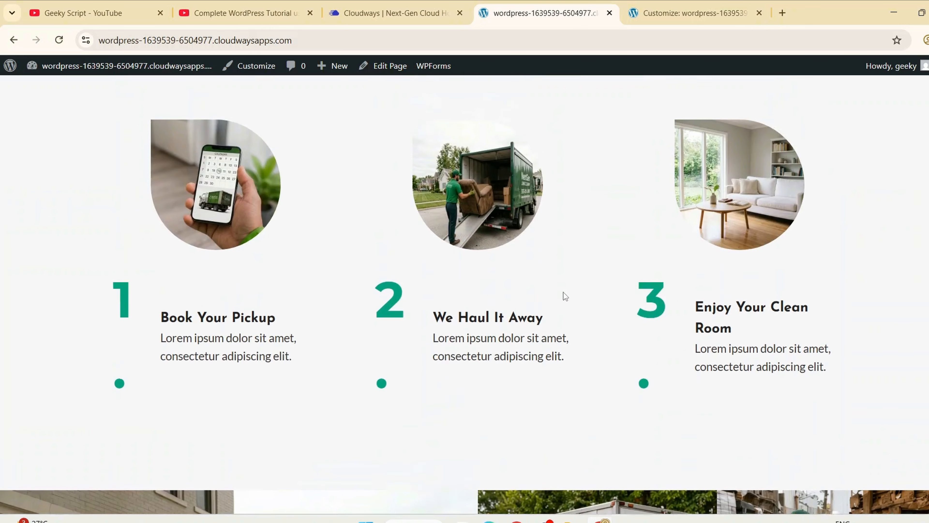
{"action": "scroll", "coordinate": [563, 295], "scroll_direction": "up", "scroll_amount": 2}
{"action": "left_click_drag", "start_coordinate": [17, 284], "coordinate": [866, 450]}
{"action": "left_click", "coordinate": [816, 477]}
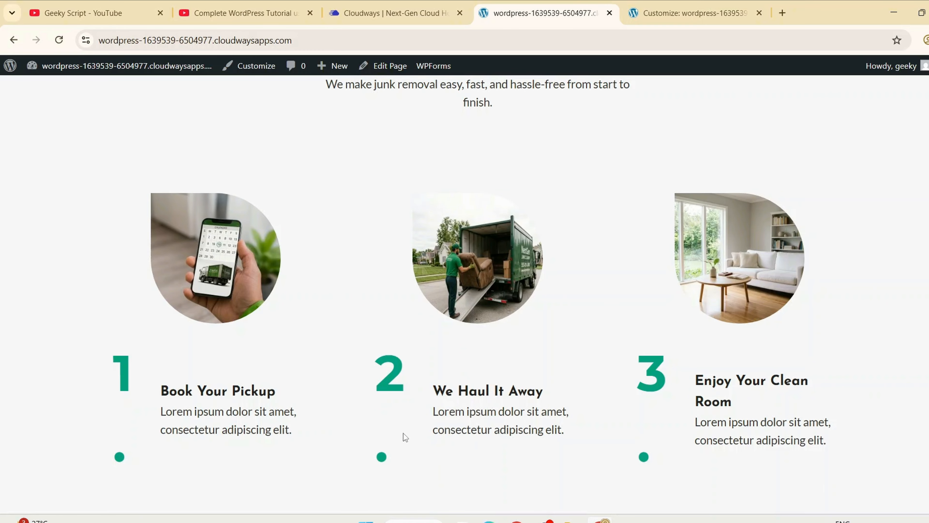
{"action": "scroll", "coordinate": [802, 402], "scroll_direction": "up", "scroll_amount": 15}
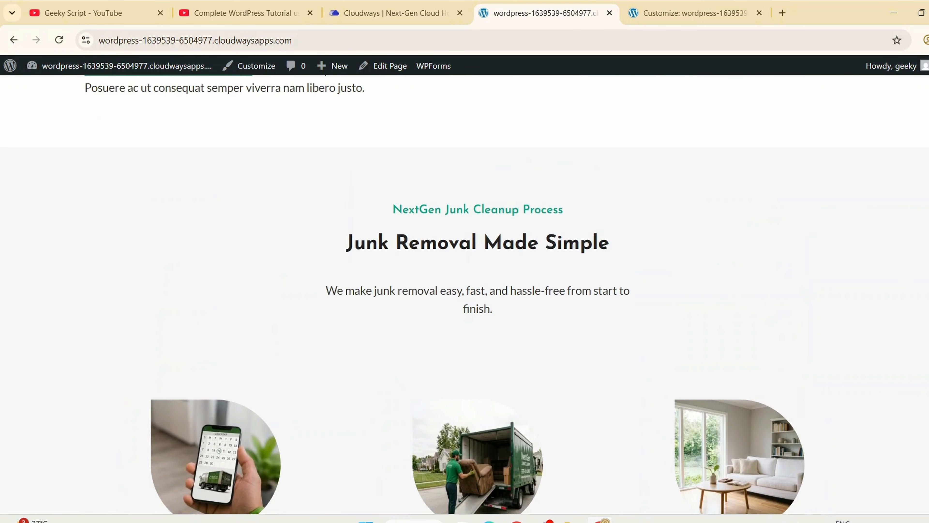
{"action": "scroll", "coordinate": [537, 410], "scroll_direction": "up", "scroll_amount": 2}
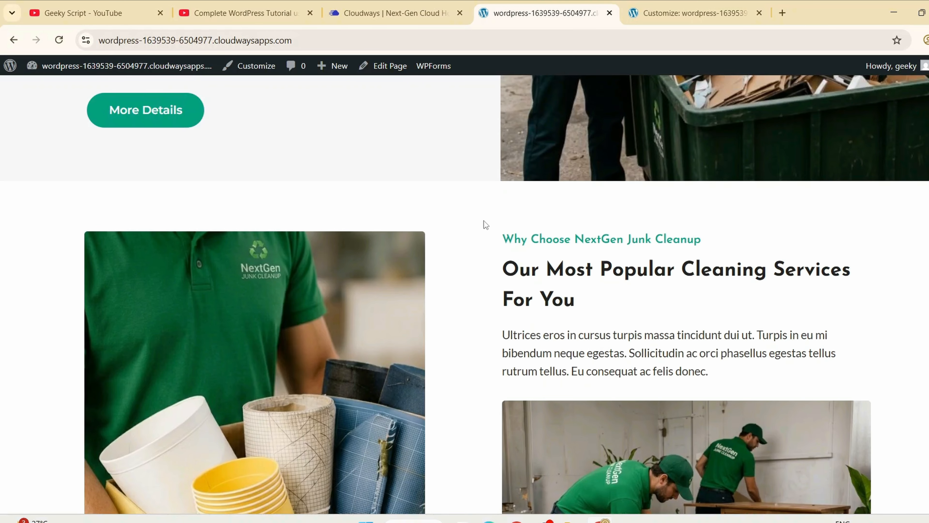
{"action": "left_click_drag", "start_coordinate": [501, 263], "coordinate": [644, 333]}
{"action": "left_click_drag", "start_coordinate": [540, 270], "coordinate": [833, 289]}
{"action": "left_click", "coordinate": [700, 294]}
{"action": "scroll", "coordinate": [700, 294], "scroll_direction": "up", "scroll_amount": 20}
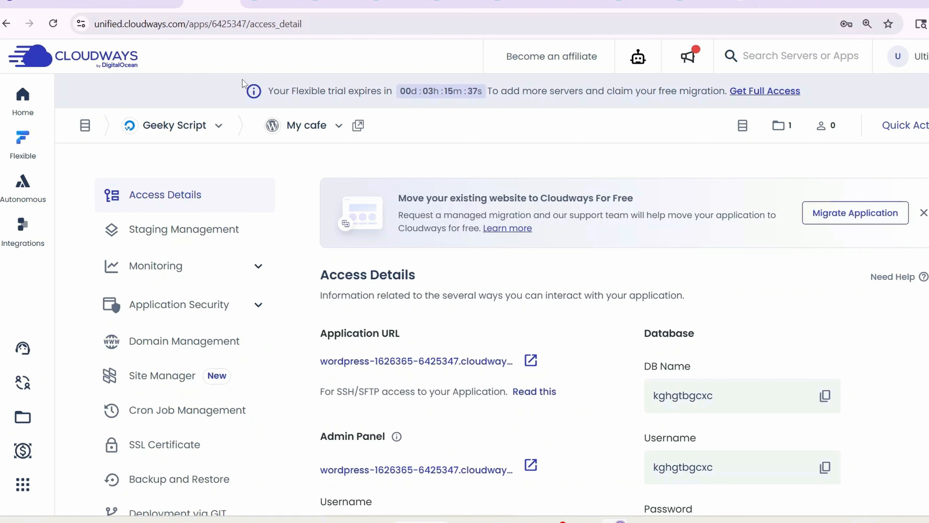
Return to the Cloudways dashboard and choose Get Full Access on the Flexible Free Trial card
{"action": "left_click", "coordinate": [29, 114]}
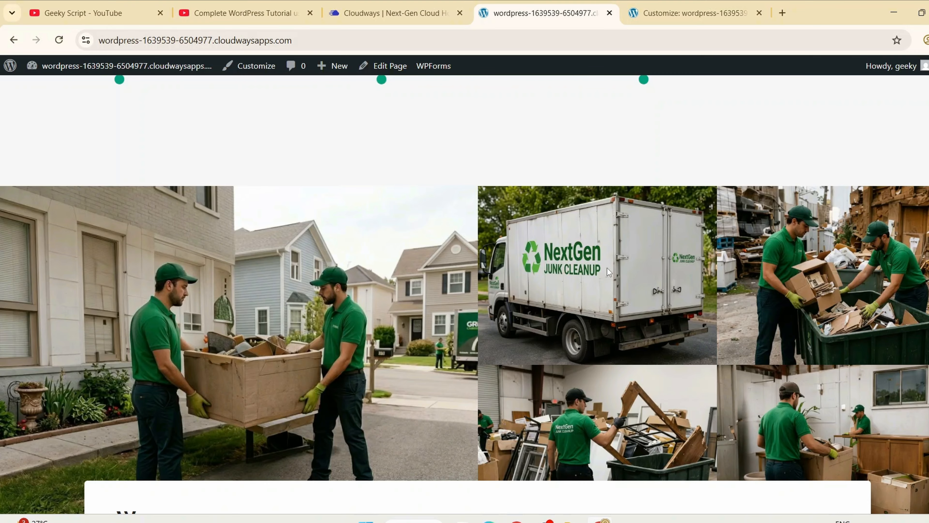
{"action": "scroll", "coordinate": [608, 276], "scroll_direction": "up", "scroll_amount": 6}
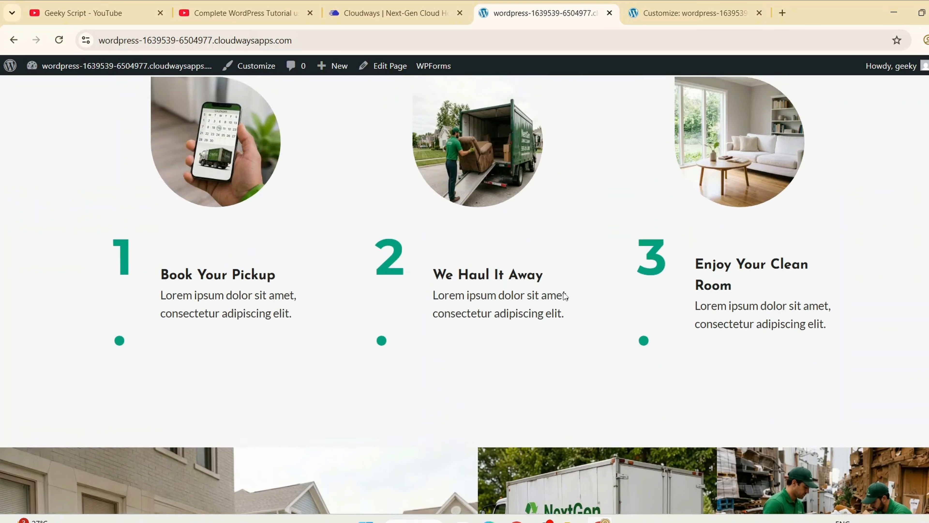
{"action": "scroll", "coordinate": [563, 293], "scroll_direction": "up", "scroll_amount": 3}
{"action": "left_click_drag", "start_coordinate": [11, 291], "coordinate": [563, 392]}
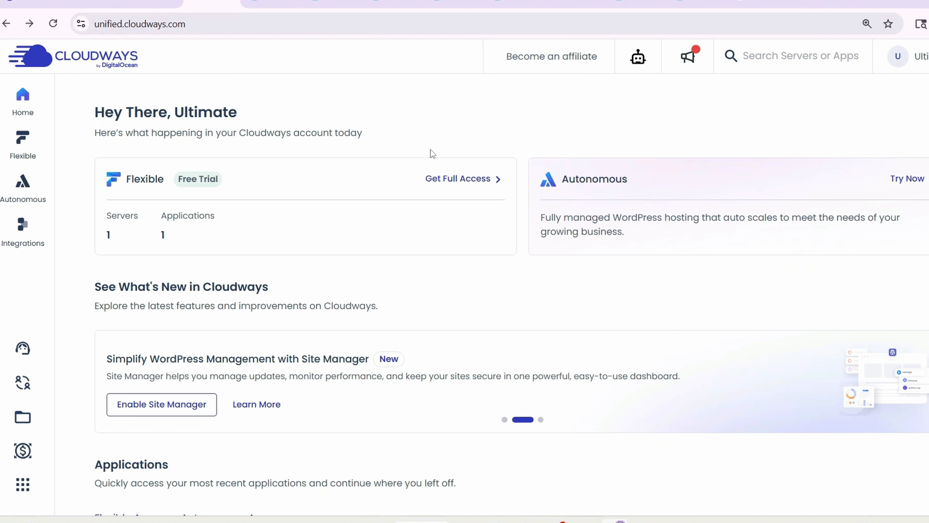
{"action": "left_click", "coordinate": [460, 179]}
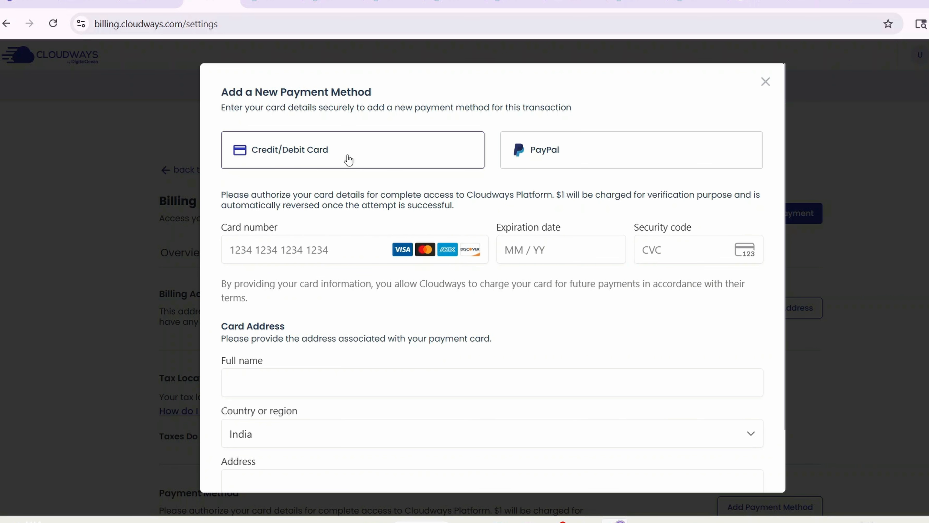
Enter the card number, expiry, CVC, cardholder's full name and billing address
{"action": "left_click", "coordinate": [238, 252]}
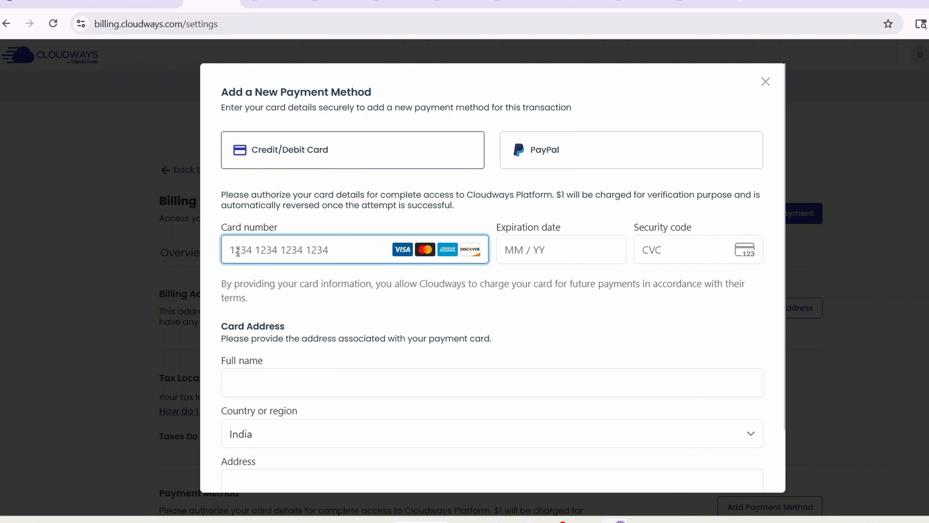
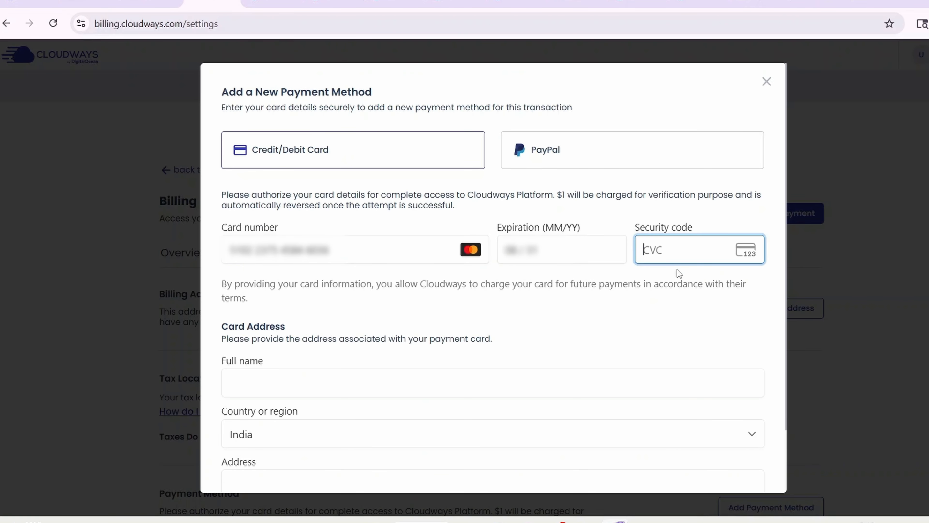
{"action": "scroll", "coordinate": [423, 314], "scroll_direction": "down", "scroll_amount": 2}
{"action": "left_click", "coordinate": [423, 314]}
{"action": "type", "text": "[blurred][blurred]"}
{"action": "left_click", "coordinate": [320, 404]}
{"action": "left_click", "coordinate": [331, 360]}
{"action": "type", "text": "[blurred]"}
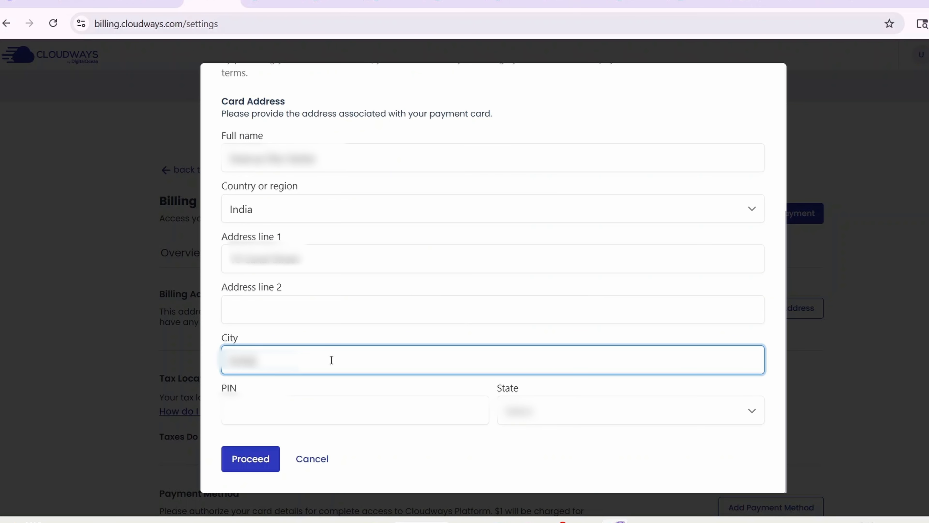
{"action": "type", "text": "[blurred]"}
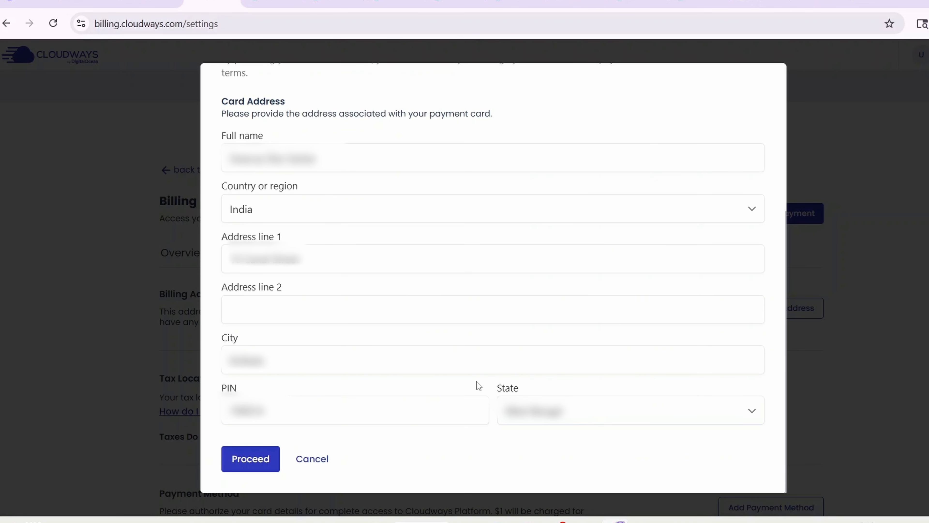
Submit the card for verification and dismiss the payment success confirmation
{"action": "left_click", "coordinate": [252, 459]}
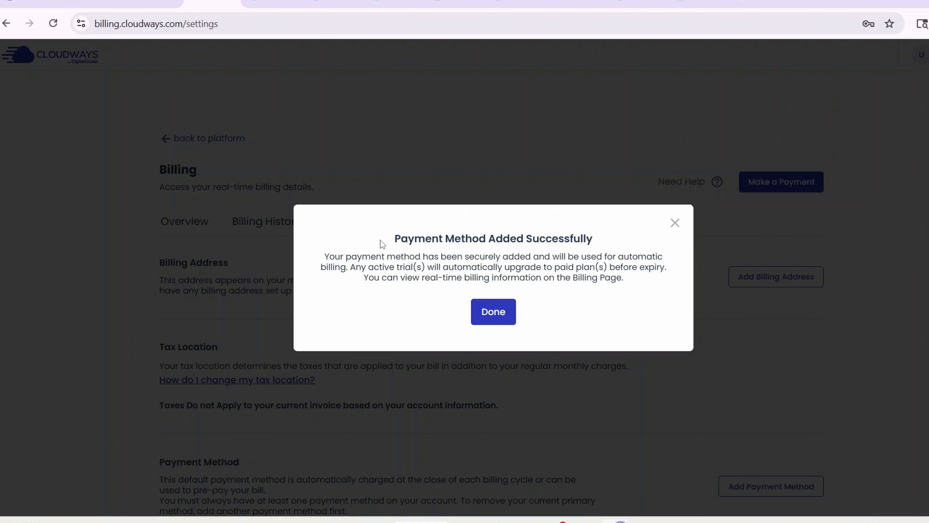
{"action": "left_click_drag", "start_coordinate": [372, 256], "coordinate": [686, 285]}
{"action": "left_click", "coordinate": [658, 286]}
{"action": "left_click", "coordinate": [494, 305]}
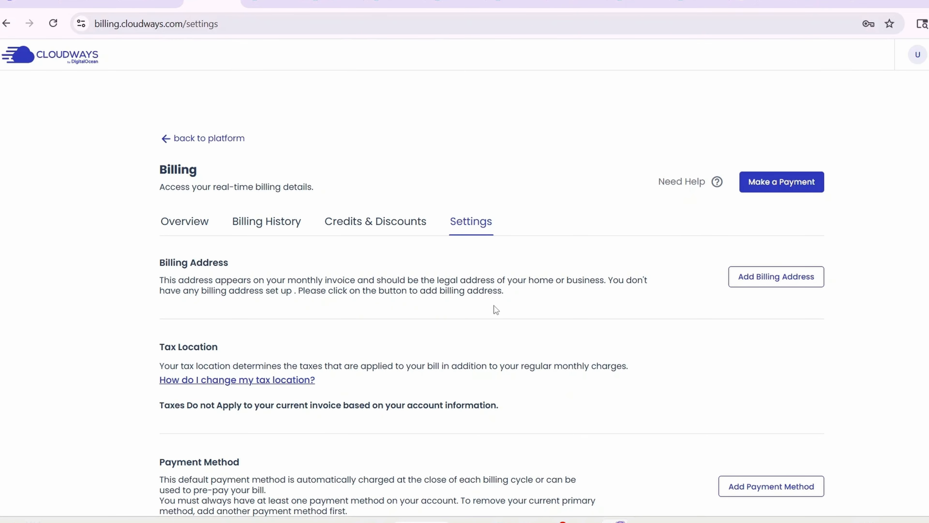
Confirm Get Full Access for the Flexible 1 GB Digital Ocean server at 14 USD monthly
{"action": "scroll", "coordinate": [503, 298], "scroll_direction": "down", "scroll_amount": 5}
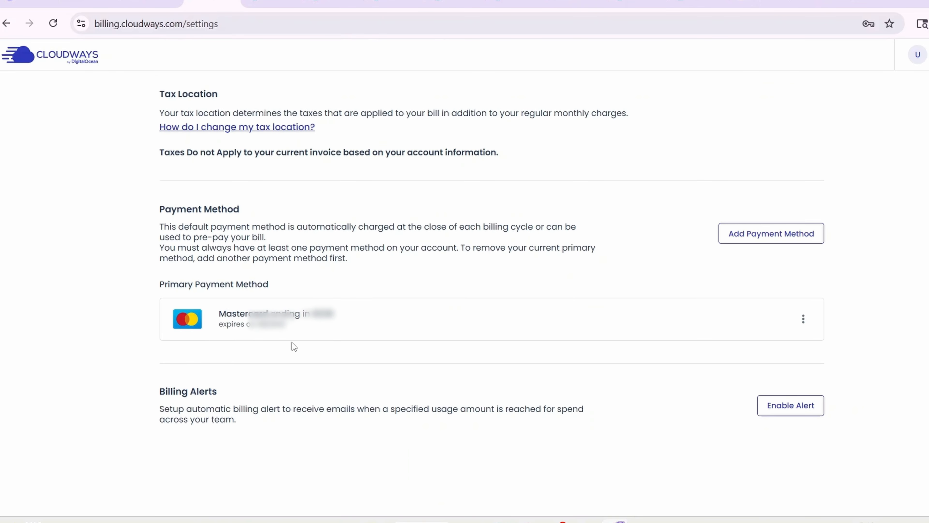
{"action": "scroll", "coordinate": [329, 336], "scroll_direction": "up", "scroll_amount": 5}
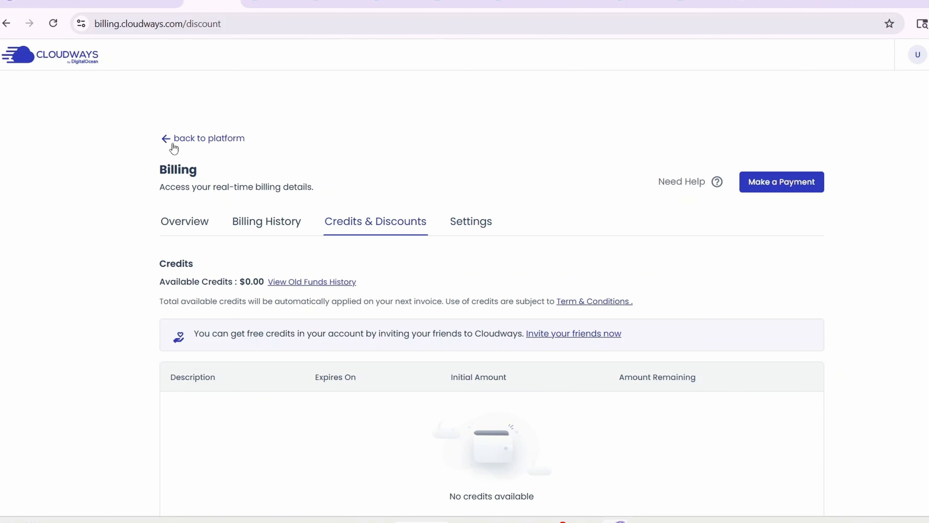
{"action": "left_click", "coordinate": [172, 143]}
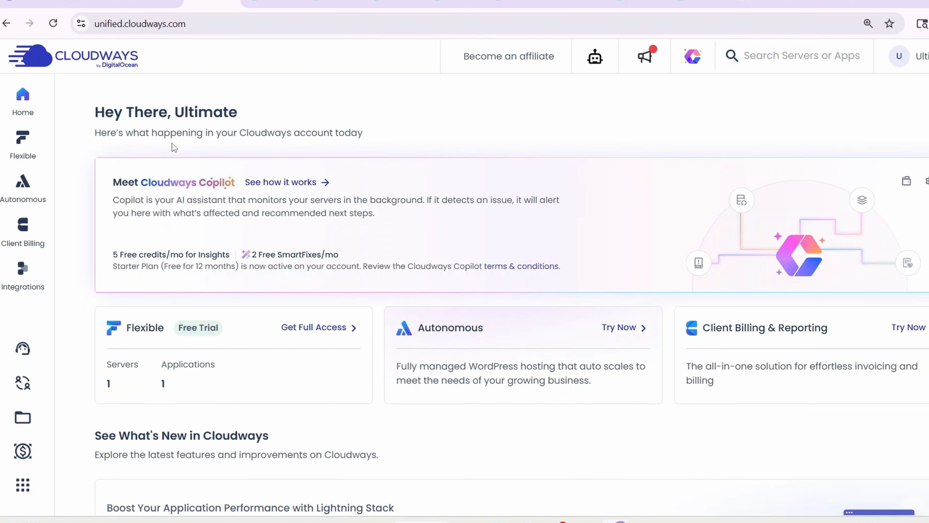
{"action": "left_click", "coordinate": [316, 329]}
{"action": "left_click_drag", "start_coordinate": [346, 201], "coordinate": [544, 196]}
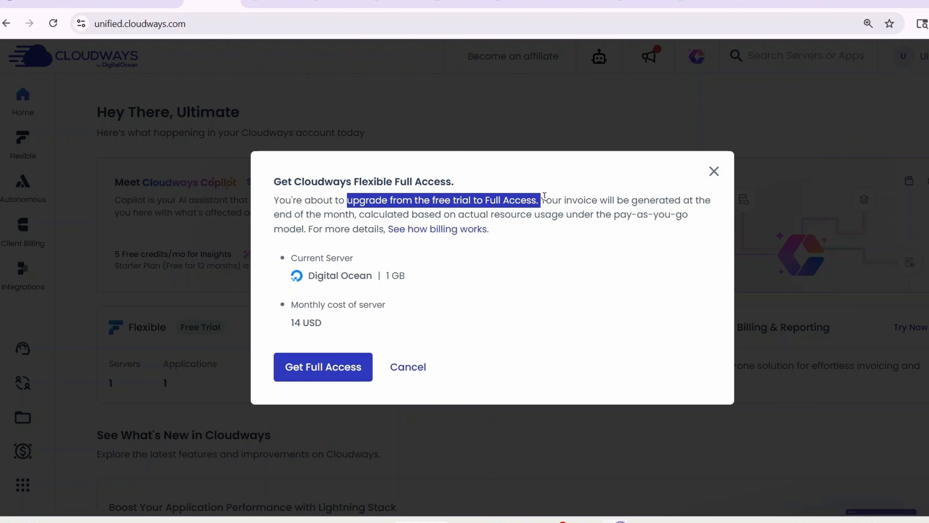
{"action": "left_click", "coordinate": [308, 367]}
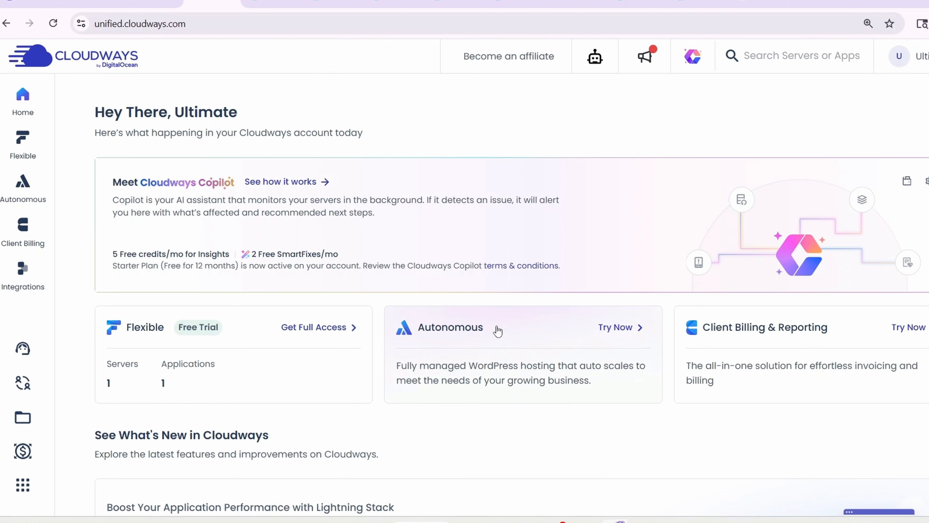
Check the Flexible servers and open the 'How to Upgrade Cloudways Account from Trial to Full' guide
{"action": "left_click", "coordinate": [348, 327]}
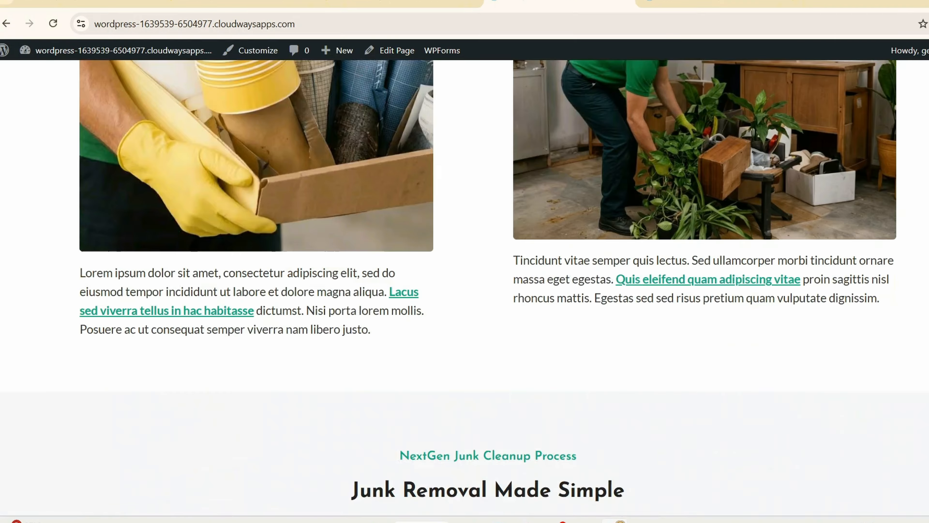
{"action": "scroll", "coordinate": [465, 288], "scroll_direction": "up", "scroll_amount": 20}
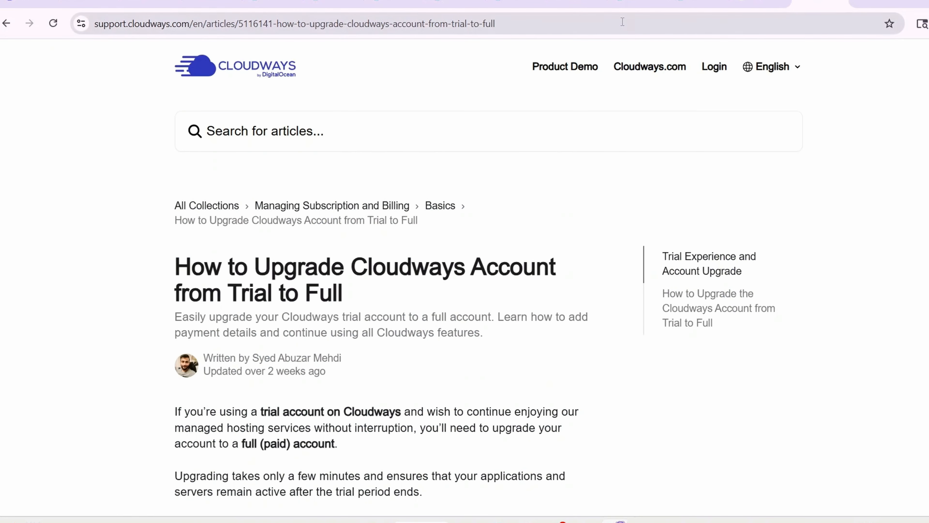
{"action": "left_click", "coordinate": [607, 22]}
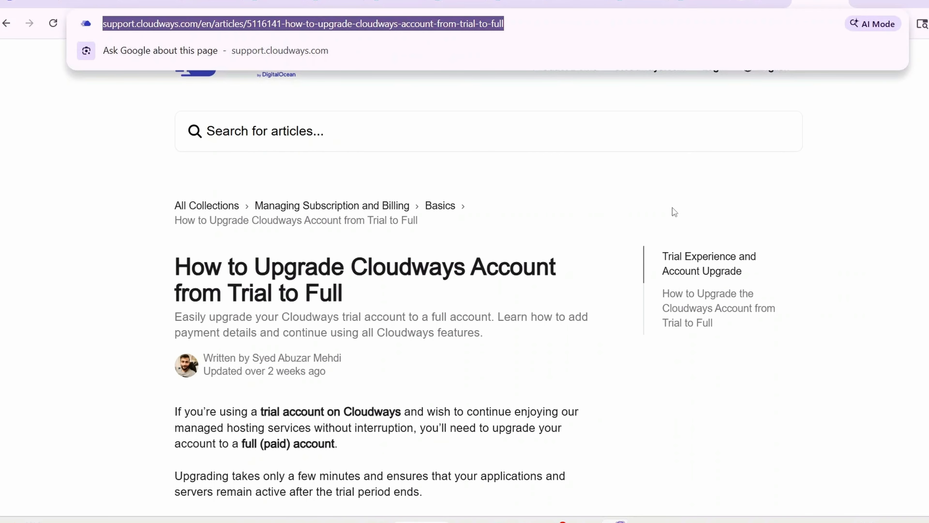
{"action": "left_click", "coordinate": [687, 181]}
{"action": "scroll", "coordinate": [686, 181], "scroll_direction": "down", "scroll_amount": 2}
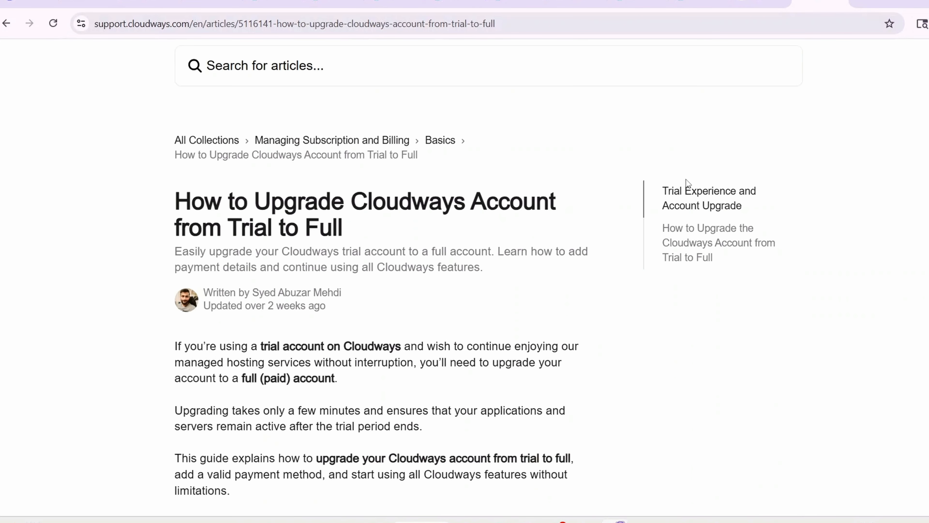
{"action": "scroll", "coordinate": [687, 181], "scroll_direction": "down", "scroll_amount": 10}
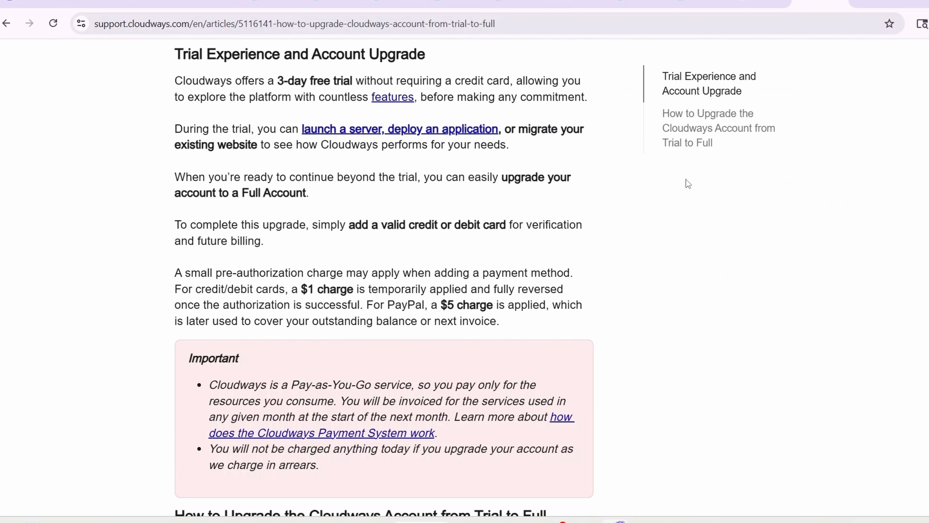
{"action": "scroll", "coordinate": [547, 276], "scroll_direction": "up", "scroll_amount": 2}
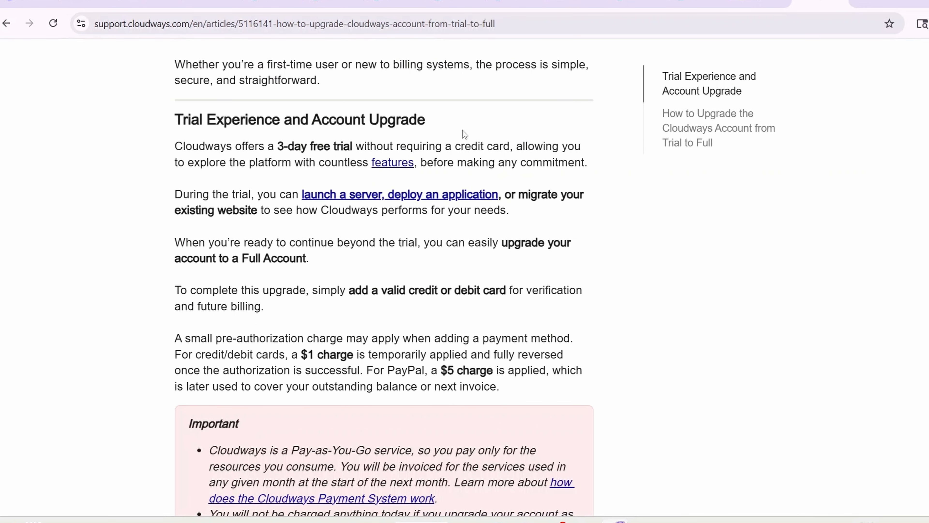
Read the guide's 3-day free trial details, then open the dashboard account menu
{"action": "left_click_drag", "start_coordinate": [264, 147], "coordinate": [364, 147]}
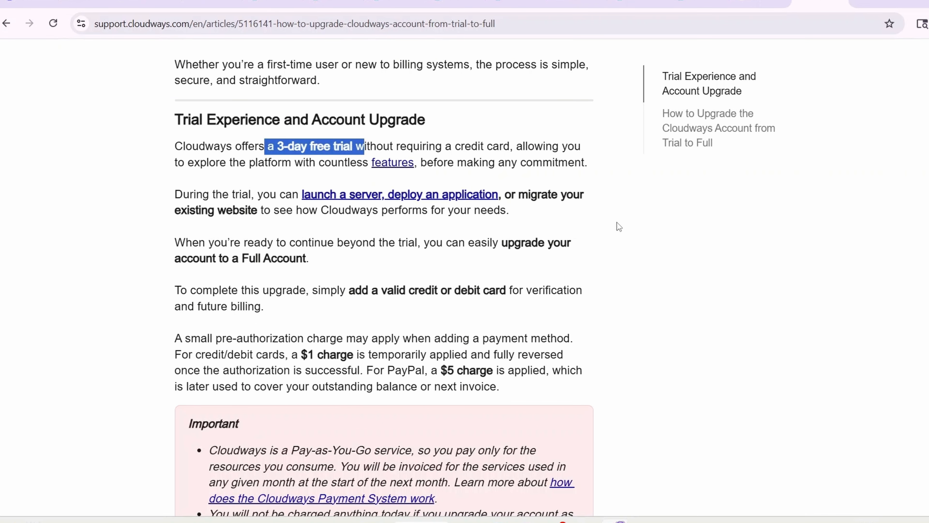
{"action": "scroll", "coordinate": [617, 223], "scroll_direction": "down", "scroll_amount": 8}
{"action": "scroll", "coordinate": [616, 224], "scroll_direction": "down", "scroll_amount": 3}
{"action": "scroll", "coordinate": [619, 227], "scroll_direction": "down", "scroll_amount": 1}
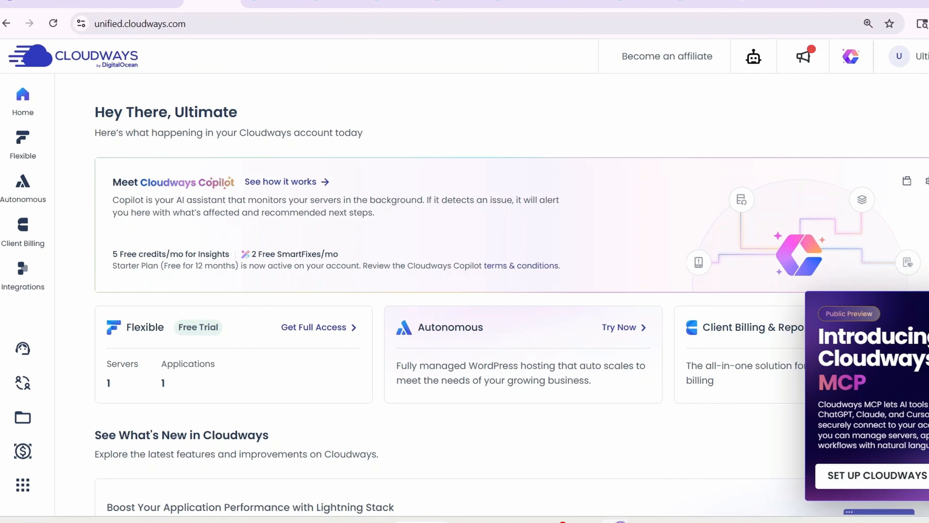
{"action": "left_click", "coordinate": [916, 57]}
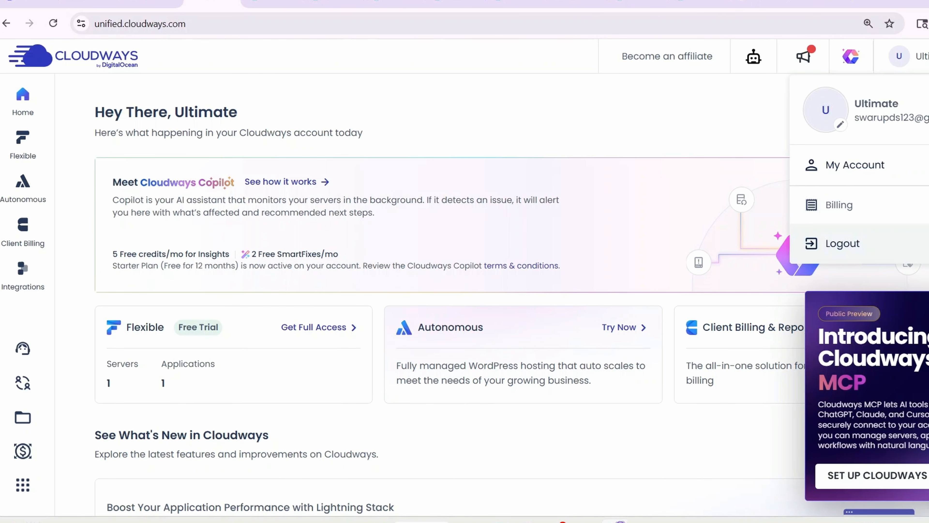
Review the Billing Overview's USD 0.00 due for May 2026, then view Credits & Discounts
{"action": "left_click", "coordinate": [839, 207]}
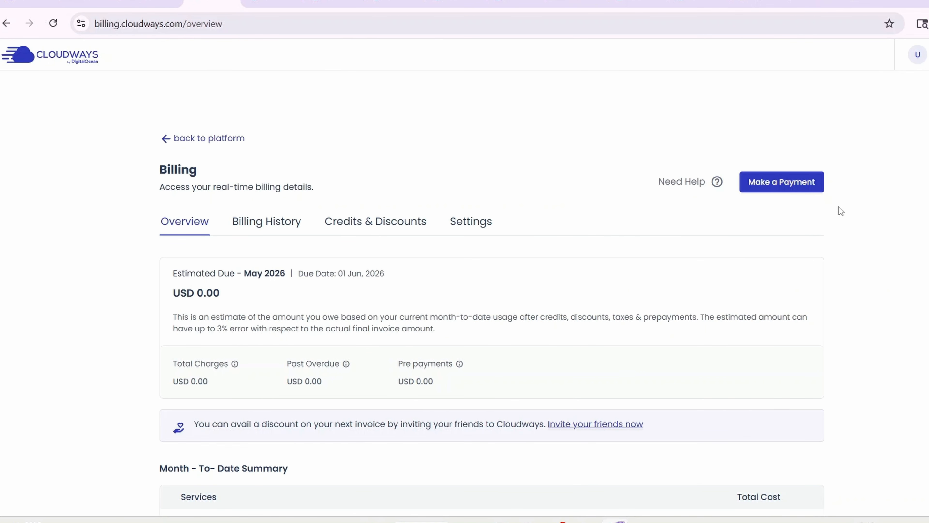
{"action": "scroll", "coordinate": [839, 207], "scroll_direction": "down", "scroll_amount": 2}
{"action": "scroll", "coordinate": [592, 289], "scroll_direction": "up", "scroll_amount": 2}
{"action": "left_click_drag", "start_coordinate": [120, 145], "coordinate": [700, 400]}
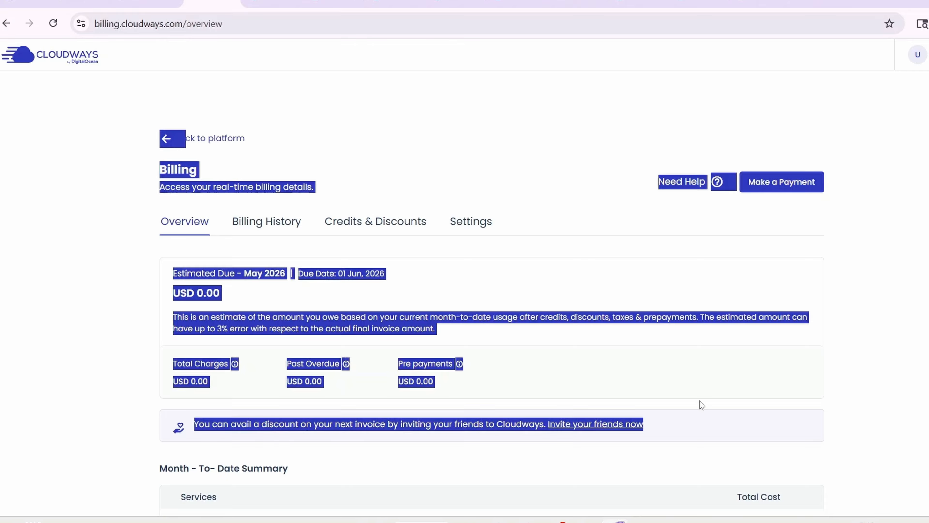
{"action": "left_click", "coordinate": [737, 364]}
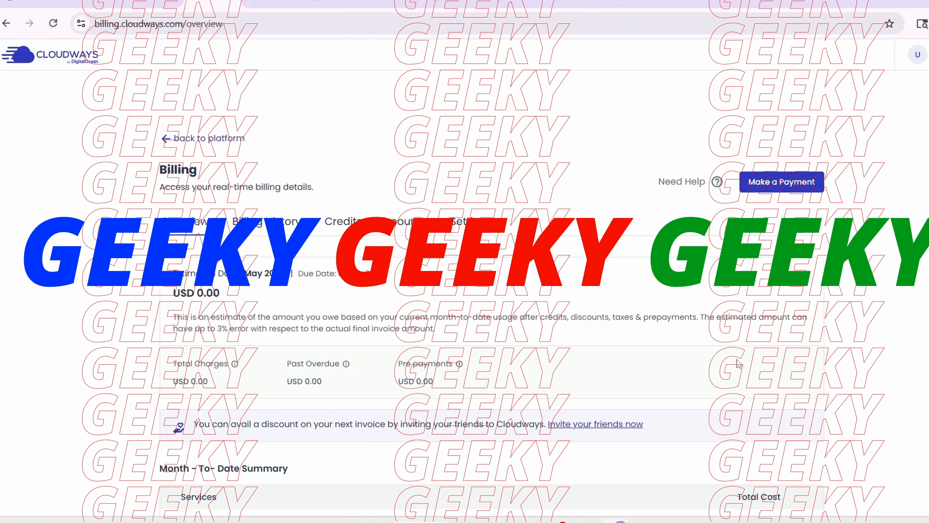
{"action": "left_click", "coordinate": [374, 223]}
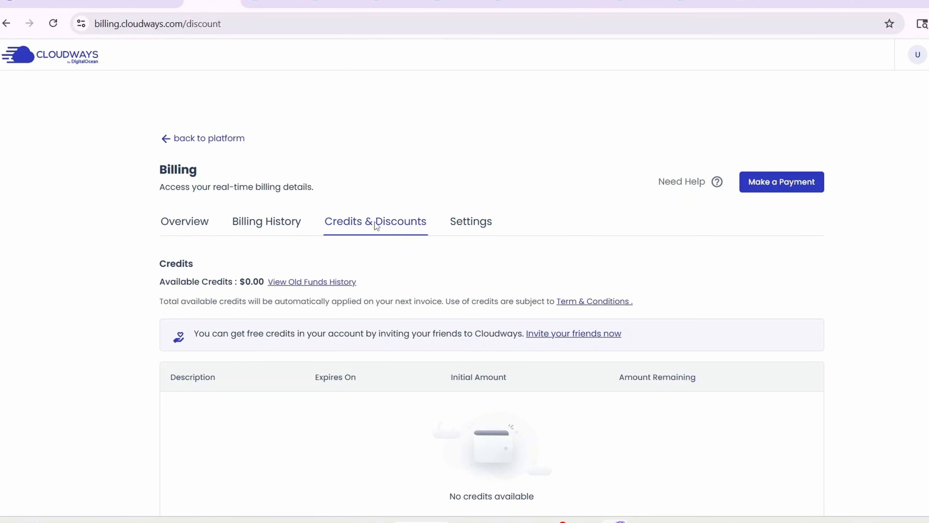
Check the Discounts table's GEEKY 30% OFF promo covering May to Jun 2026
{"action": "scroll", "coordinate": [834, 279], "scroll_direction": "down", "scroll_amount": 5}
{"action": "left_click_drag", "start_coordinate": [176, 460], "coordinate": [319, 457]}
{"action": "left_click", "coordinate": [321, 468]}
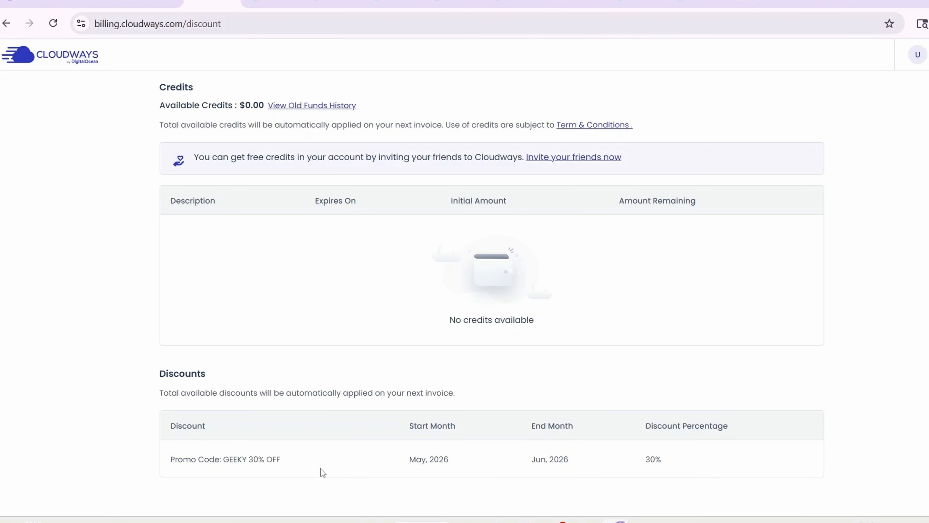
{"action": "left_click_drag", "start_coordinate": [611, 461], "coordinate": [749, 457]}
{"action": "left_click", "coordinate": [749, 457]}
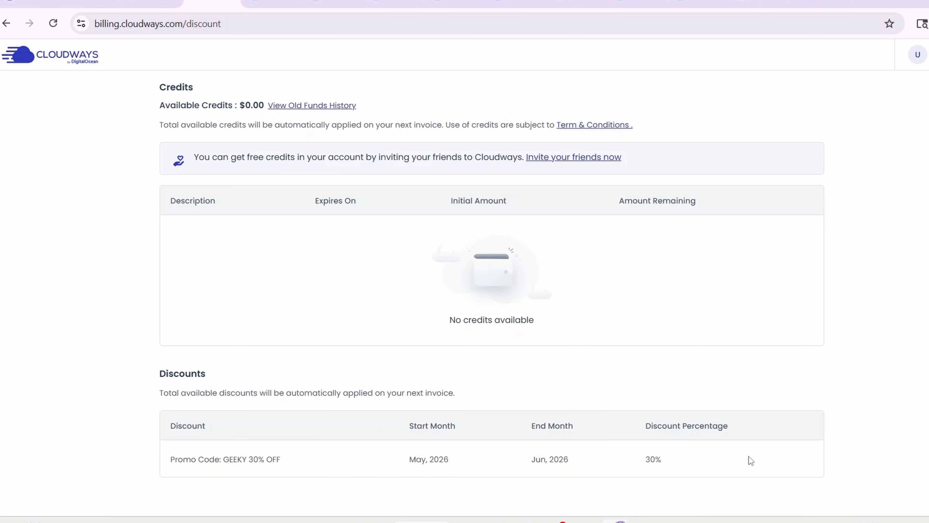
{"action": "double_click", "coordinate": [243, 460]}
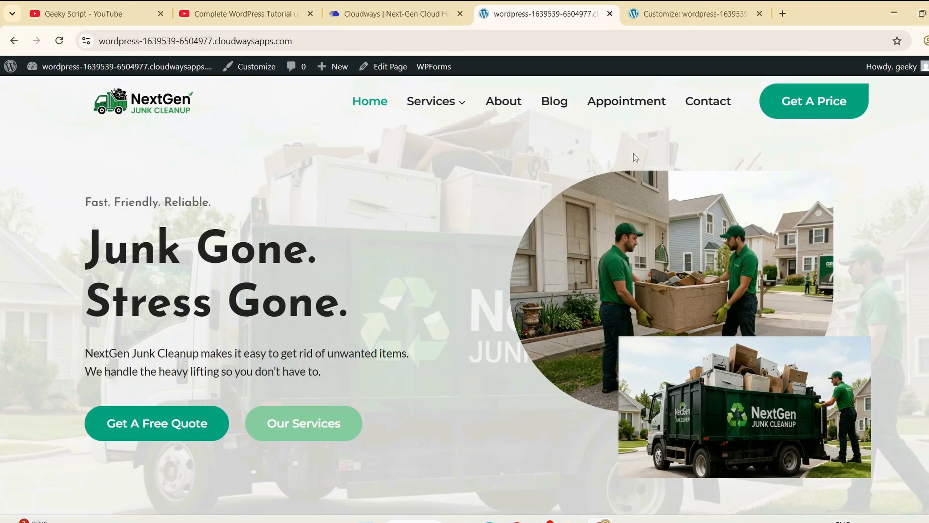
Scroll the live NextGen Junk Cleanup homepage to the bottom and back up toward the hero
{"action": "scroll", "coordinate": [575, 272], "scroll_direction": "down", "scroll_amount": 8}
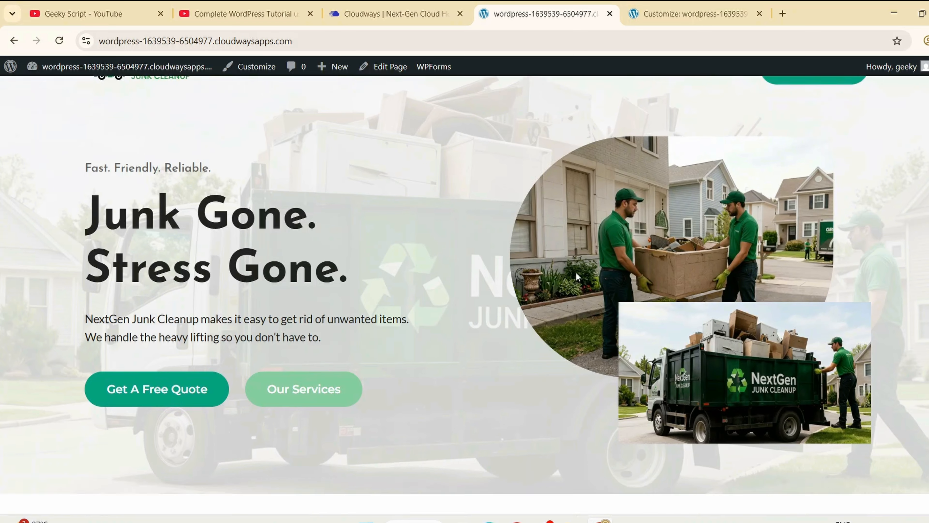
{"action": "scroll", "coordinate": [577, 272], "scroll_direction": "down", "scroll_amount": 5}
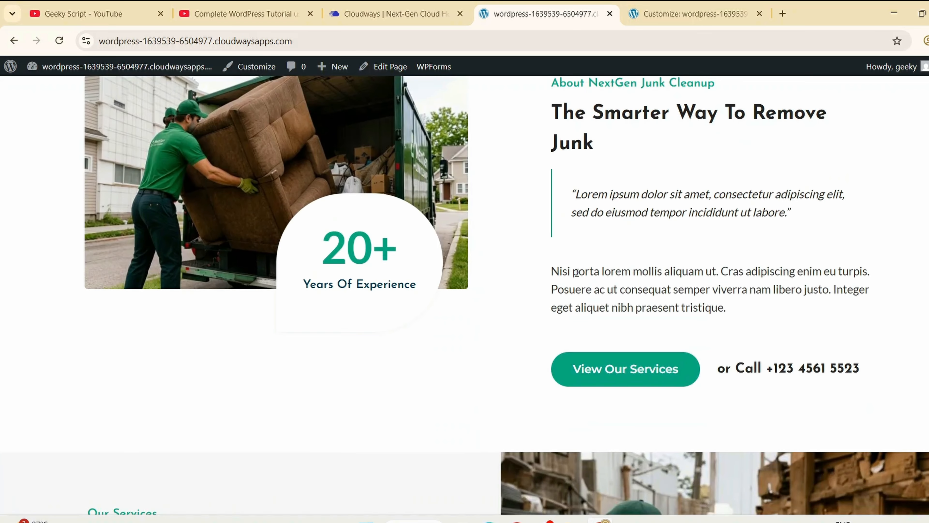
{"action": "scroll", "coordinate": [576, 272], "scroll_direction": "down", "scroll_amount": 12}
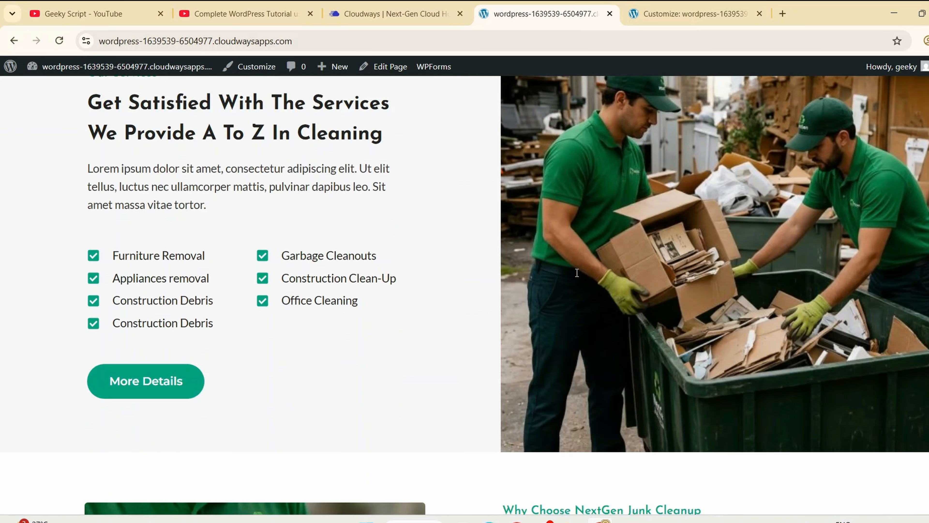
{"action": "scroll", "coordinate": [577, 274], "scroll_direction": "down", "scroll_amount": 12}
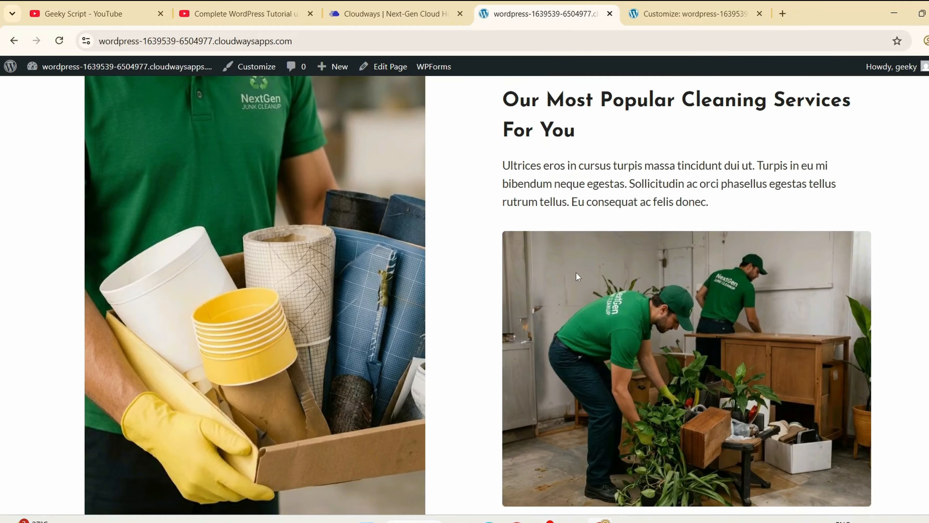
{"action": "scroll", "coordinate": [577, 274], "scroll_direction": "down", "scroll_amount": 9}
{"action": "scroll", "coordinate": [577, 275], "scroll_direction": "down", "scroll_amount": 5}
{"action": "scroll", "coordinate": [577, 277], "scroll_direction": "down", "scroll_amount": 8}
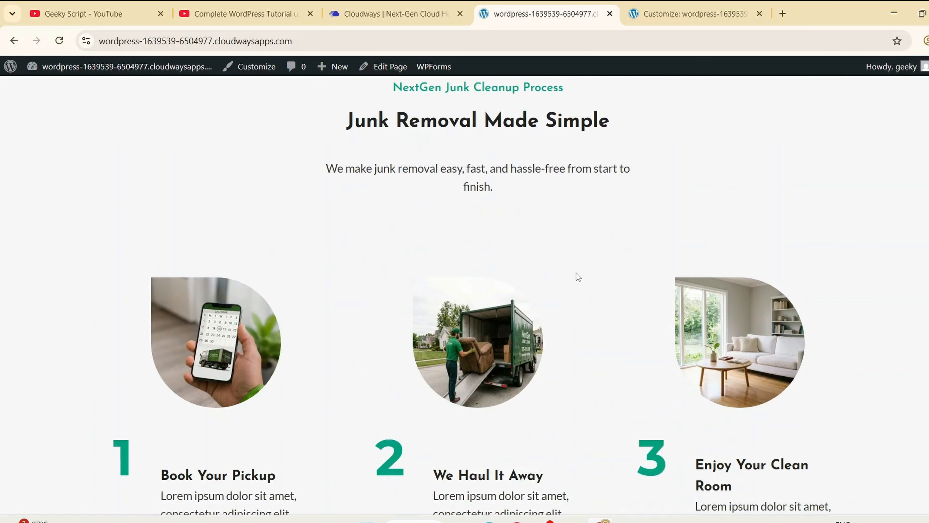
{"action": "scroll", "coordinate": [576, 272], "scroll_direction": "down", "scroll_amount": 1}
{"action": "scroll", "coordinate": [577, 275], "scroll_direction": "down", "scroll_amount": 2}
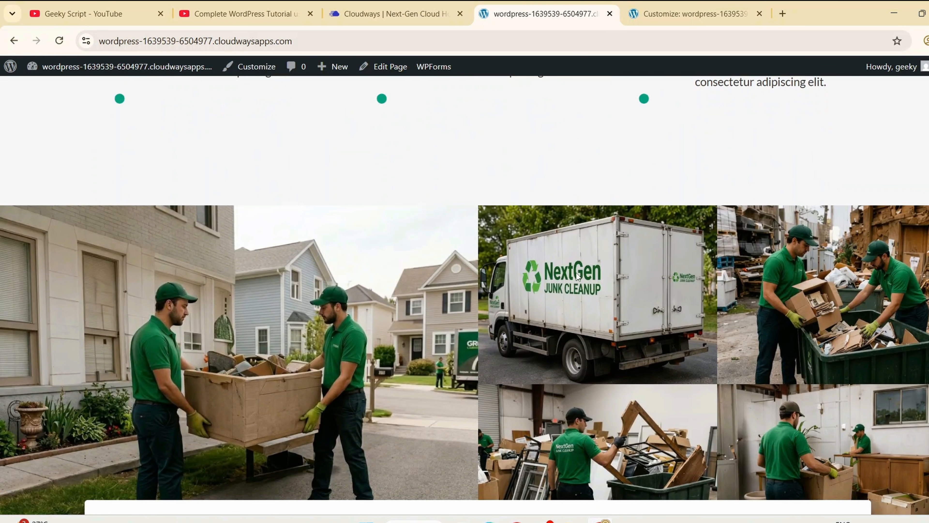
{"action": "scroll", "coordinate": [577, 275], "scroll_direction": "down", "scroll_amount": 5}
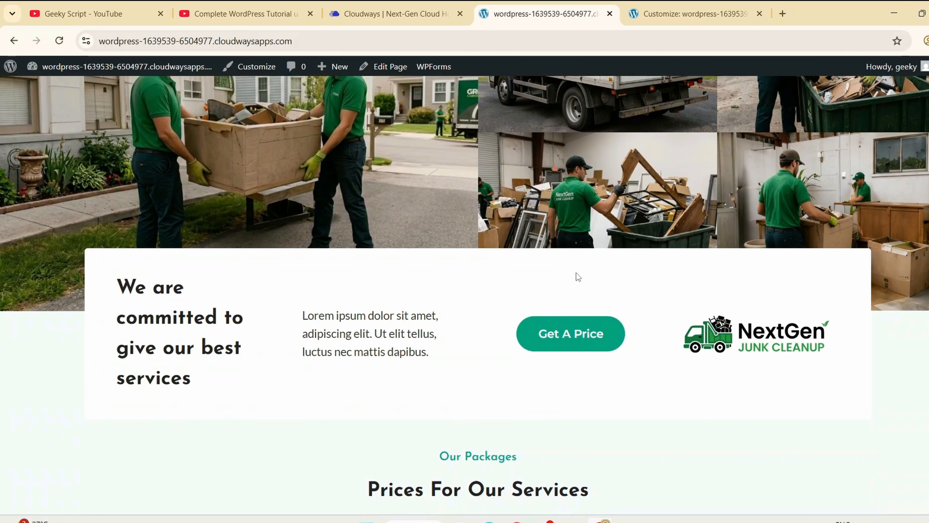
{"action": "scroll", "coordinate": [576, 273], "scroll_direction": "down", "scroll_amount": 8}
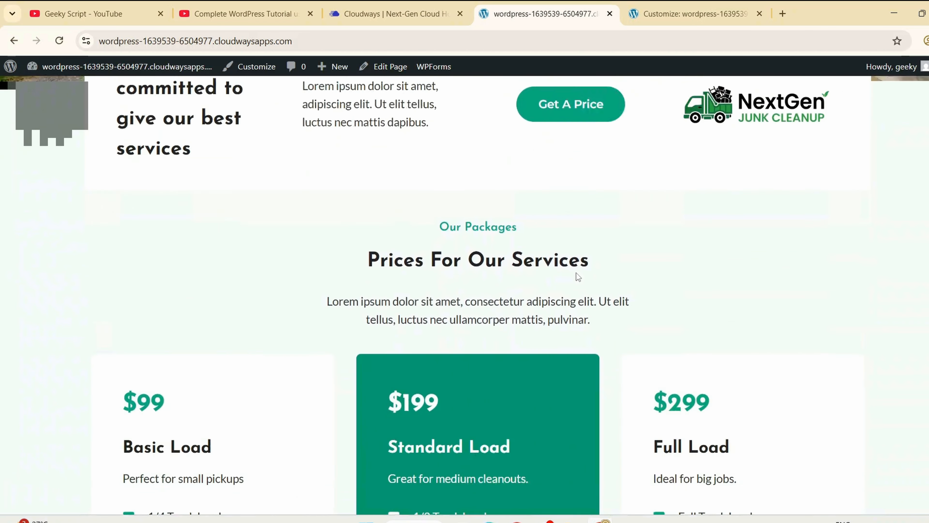
{"action": "scroll", "coordinate": [576, 273], "scroll_direction": "down", "scroll_amount": 10}
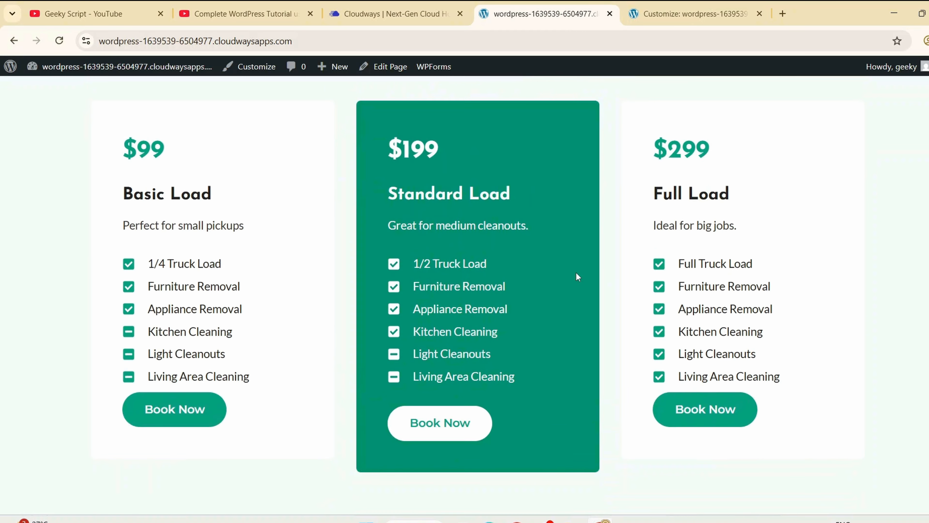
{"action": "scroll", "coordinate": [577, 276], "scroll_direction": "down", "scroll_amount": 8}
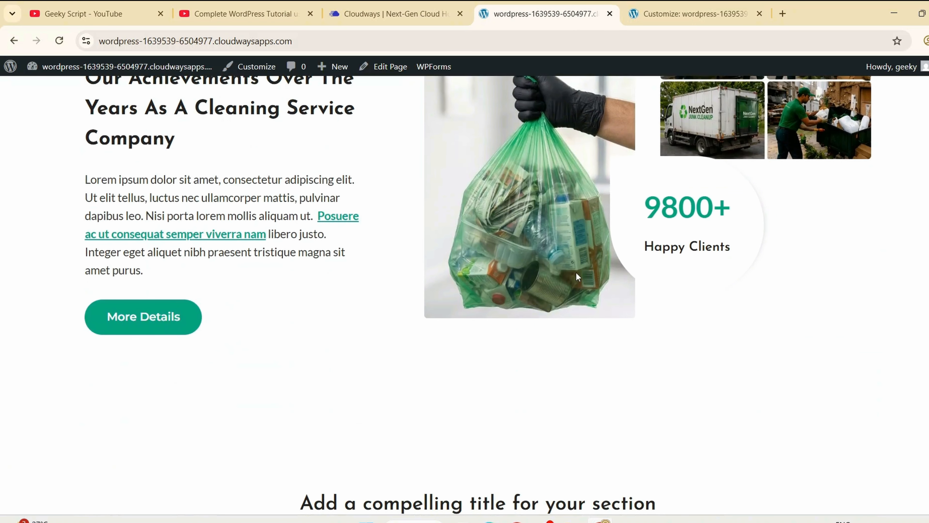
{"action": "scroll", "coordinate": [577, 276], "scroll_direction": "down", "scroll_amount": 5}
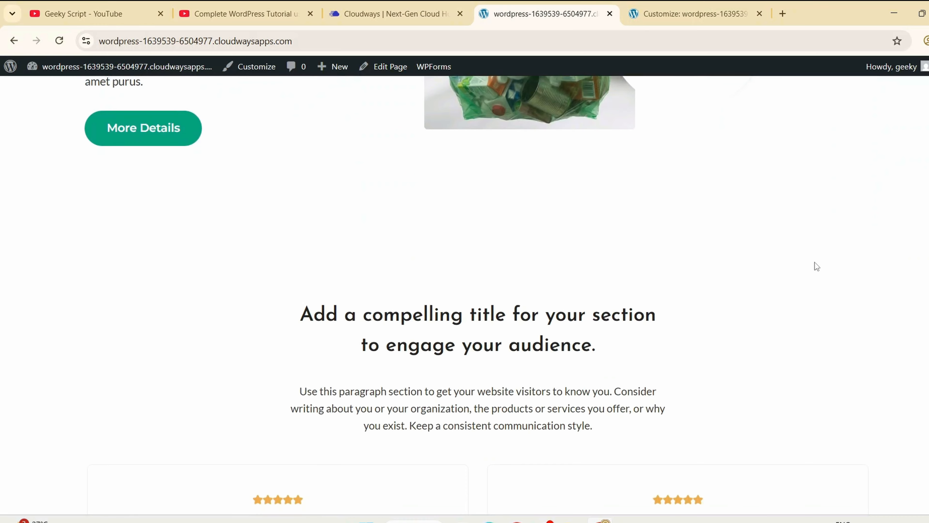
{"action": "scroll", "coordinate": [577, 276], "scroll_direction": "down", "scroll_amount": 3}
{"action": "scroll", "coordinate": [577, 276], "scroll_direction": "up", "scroll_amount": 15}
{"action": "scroll", "coordinate": [464, 272], "scroll_direction": "up", "scroll_amount": 10}
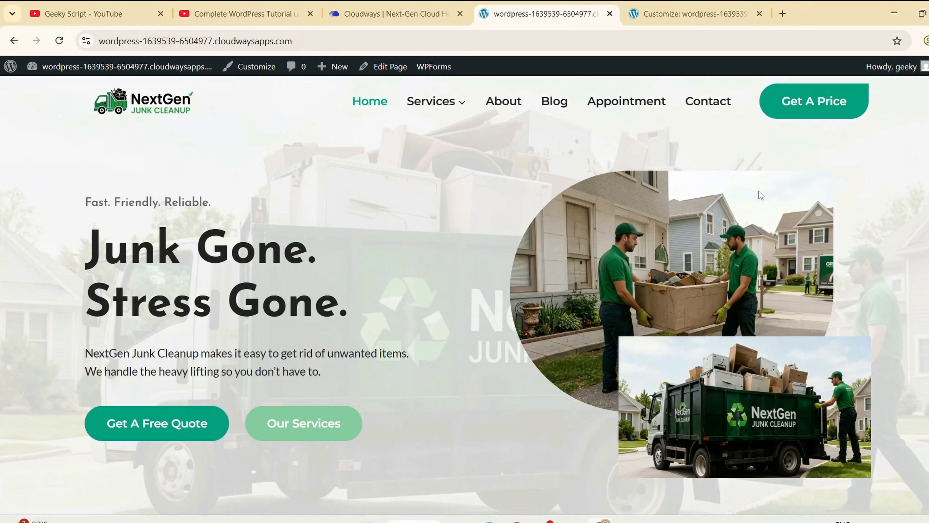
{"action": "left_click", "coordinate": [112, 9]}
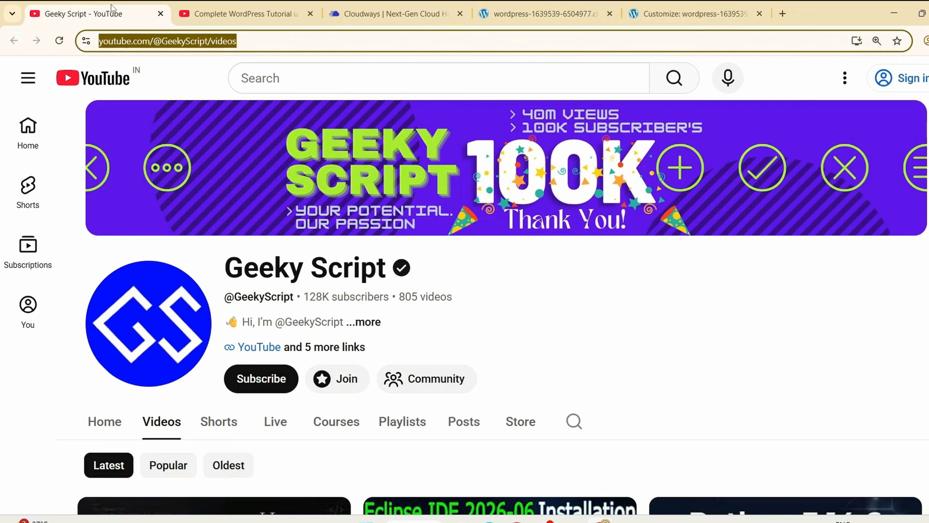
{"action": "left_click", "coordinate": [498, 278]}
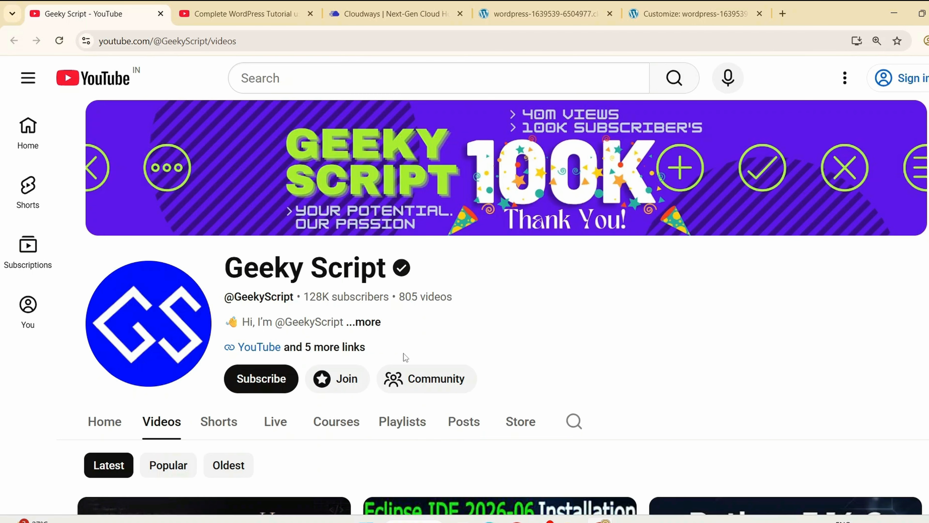
{"action": "key", "text": "ctrl+Tab"}
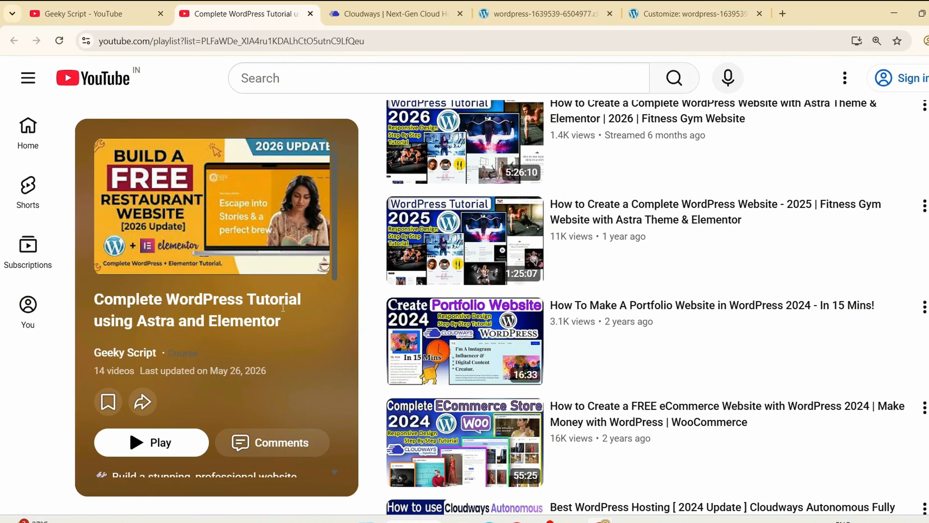
{"action": "scroll", "coordinate": [444, 293], "scroll_direction": "up", "scroll_amount": 10}
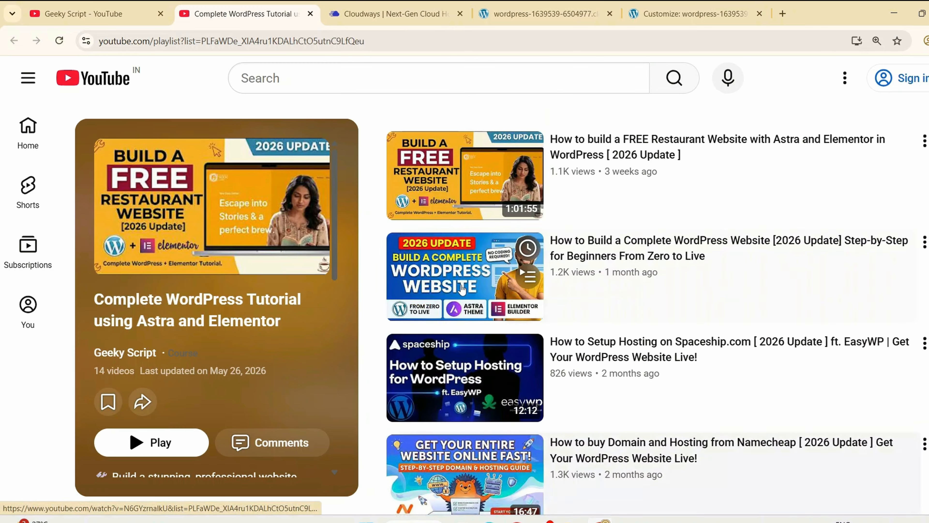
{"action": "left_click_drag", "start_coordinate": [105, 300], "coordinate": [285, 317]}
{"action": "left_click", "coordinate": [303, 329]}
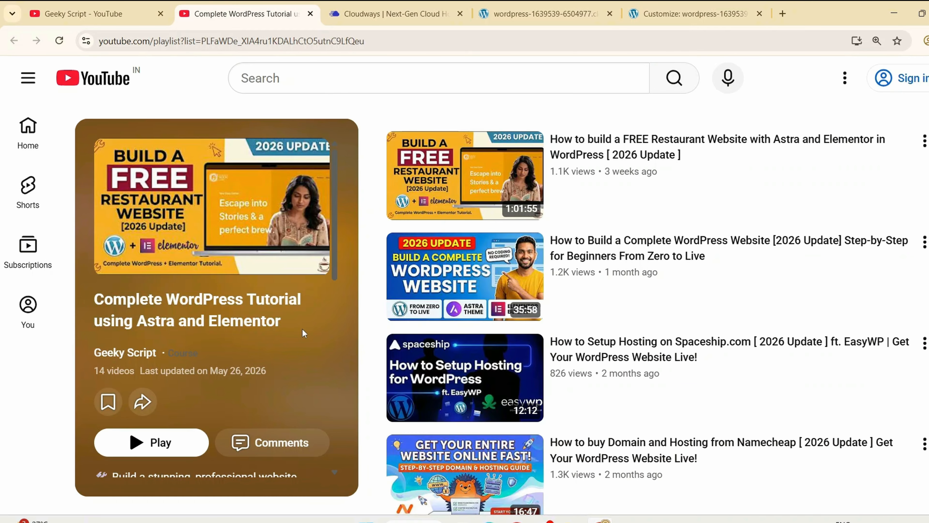
{"action": "scroll", "coordinate": [585, 300], "scroll_direction": "down", "scroll_amount": 5}
{"action": "scroll", "coordinate": [596, 358], "scroll_direction": "up", "scroll_amount": 5}
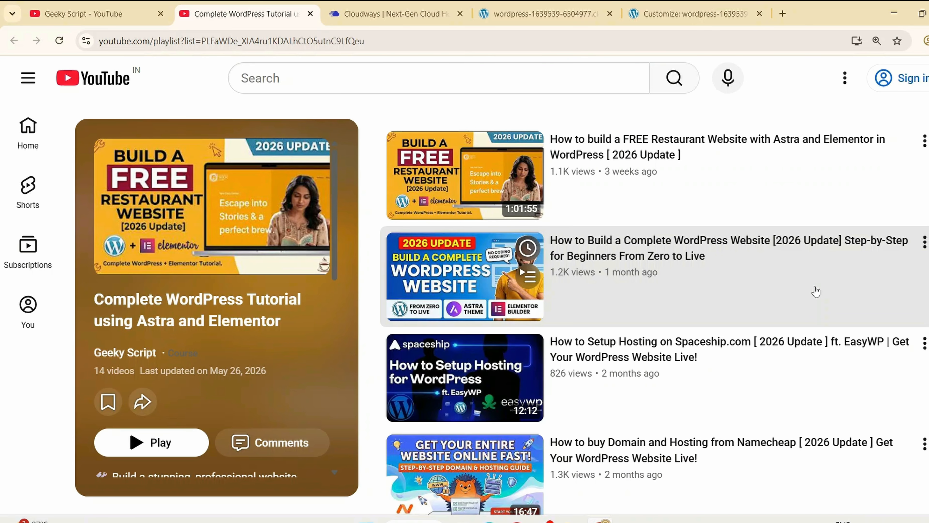
{"action": "scroll", "coordinate": [815, 291], "scroll_direction": "down", "scroll_amount": 3}
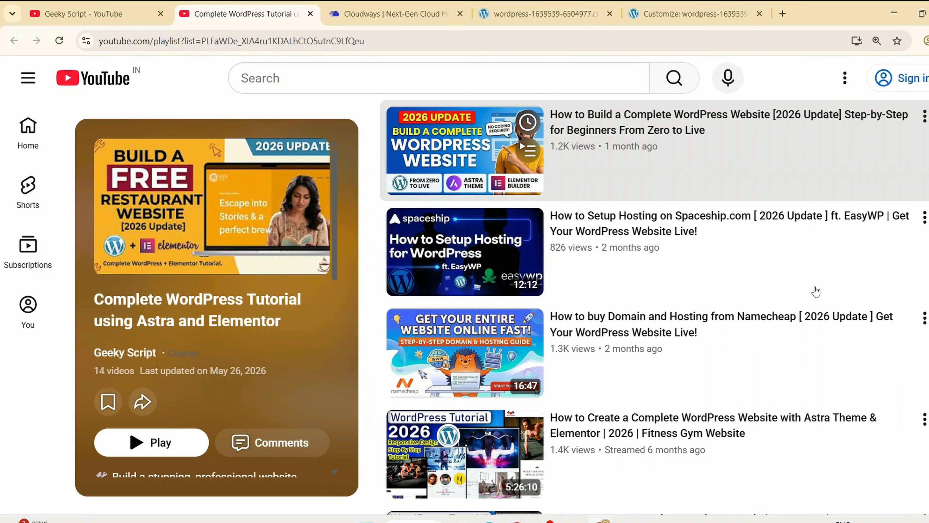
{"action": "scroll", "coordinate": [815, 291], "scroll_direction": "down", "scroll_amount": 2}
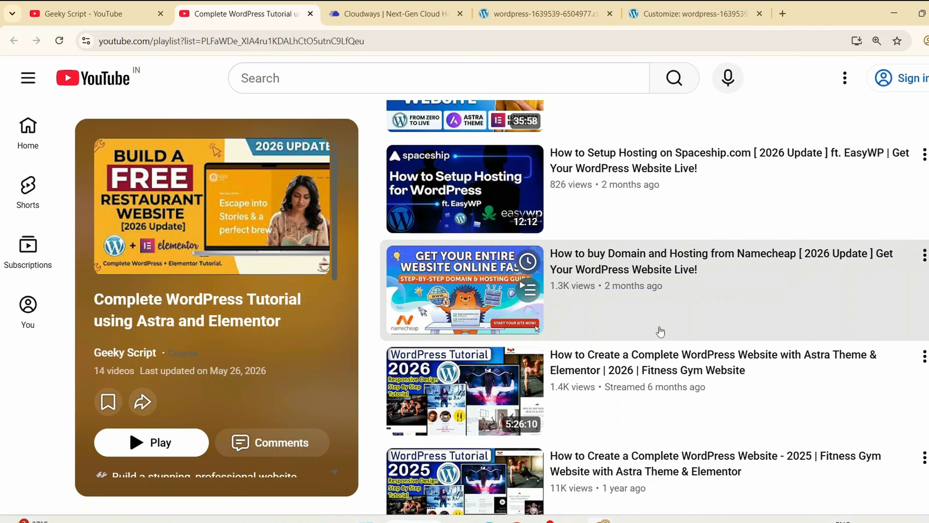
{"action": "scroll", "coordinate": [660, 334], "scroll_direction": "down", "scroll_amount": 7}
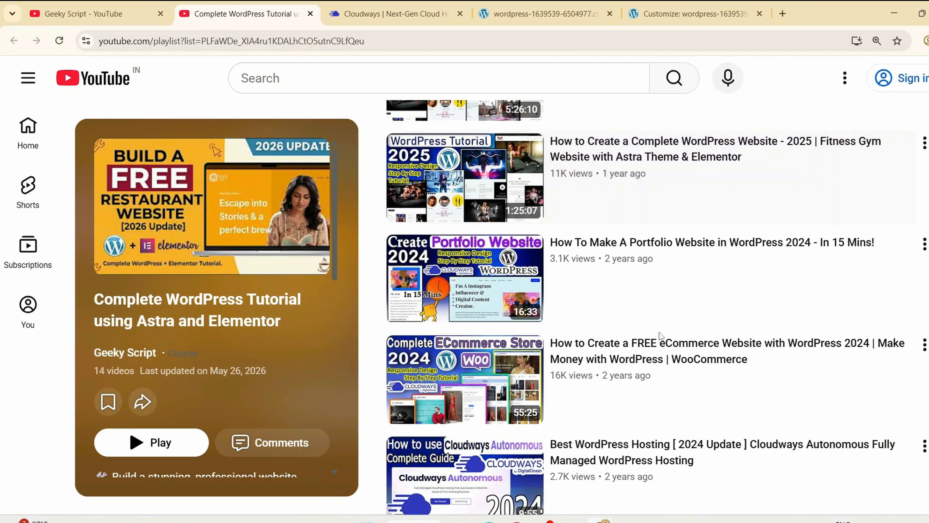
{"action": "scroll", "coordinate": [741, 295], "scroll_direction": "up", "scroll_amount": 3}
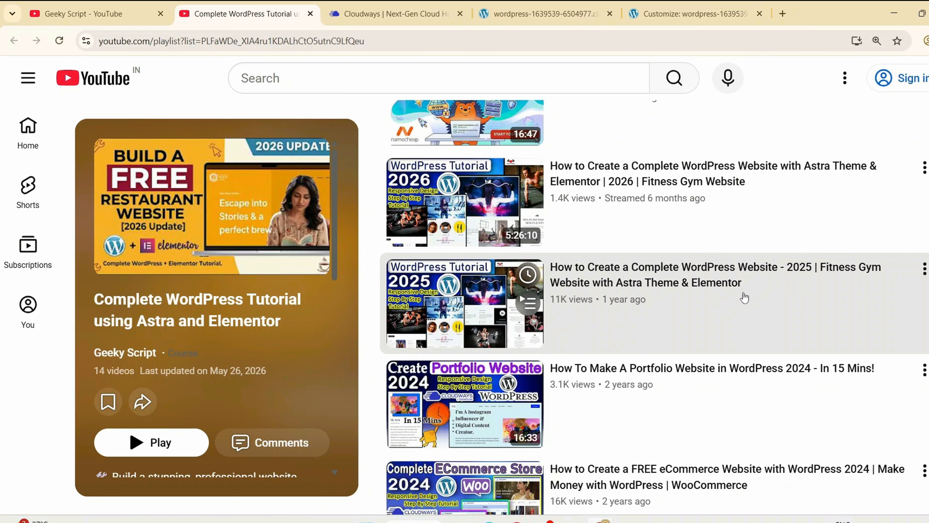
{"action": "scroll", "coordinate": [744, 298], "scroll_direction": "down", "scroll_amount": 7}
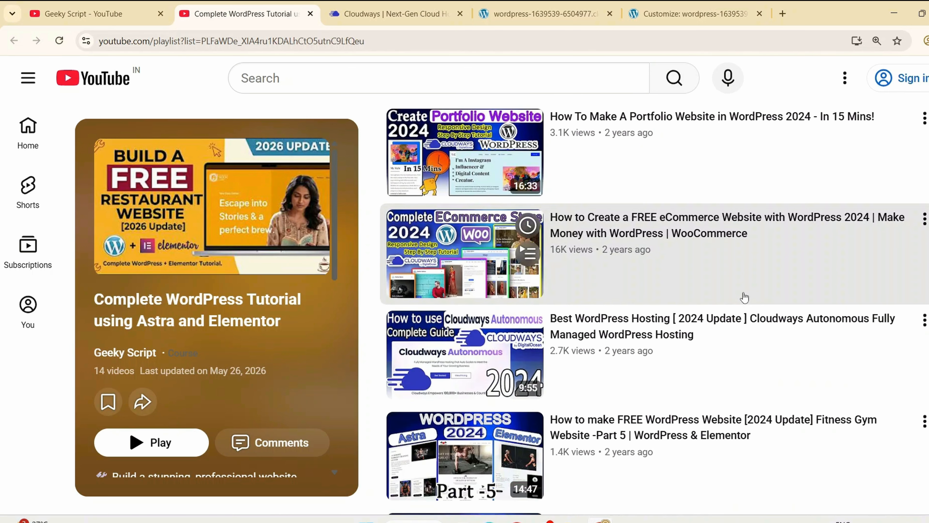
{"action": "scroll", "coordinate": [708, 361], "scroll_direction": "down", "scroll_amount": 2}
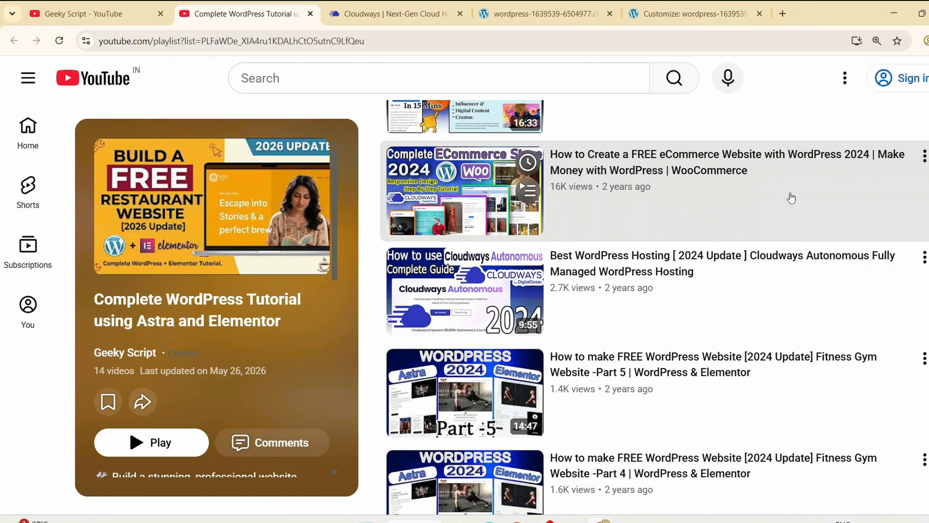
{"action": "scroll", "coordinate": [791, 198], "scroll_direction": "down", "scroll_amount": 5}
{"action": "scroll", "coordinate": [791, 198], "scroll_direction": "up", "scroll_amount": 20}
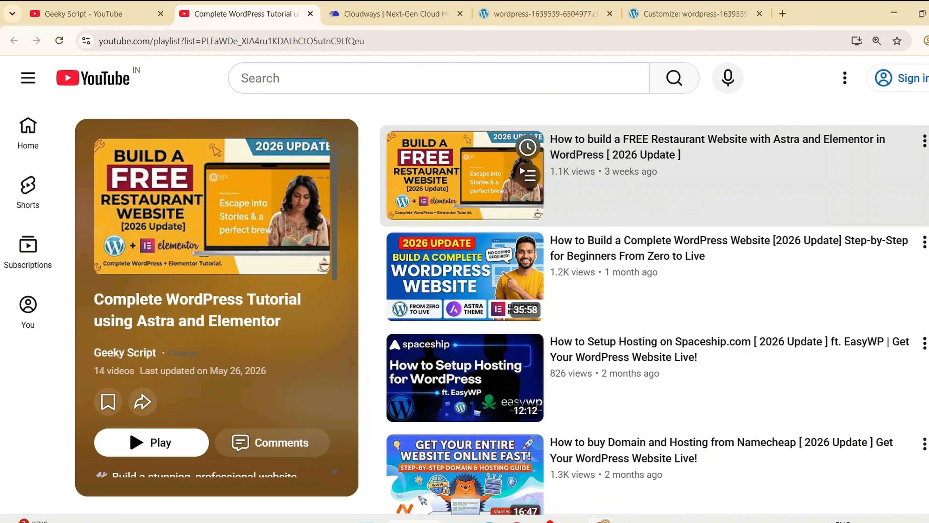
{"action": "left_click", "coordinate": [128, 22]}
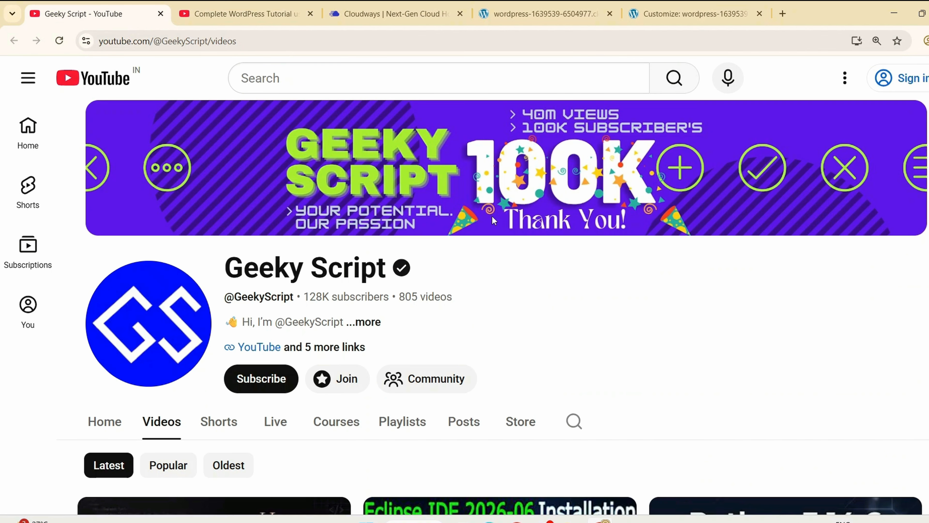